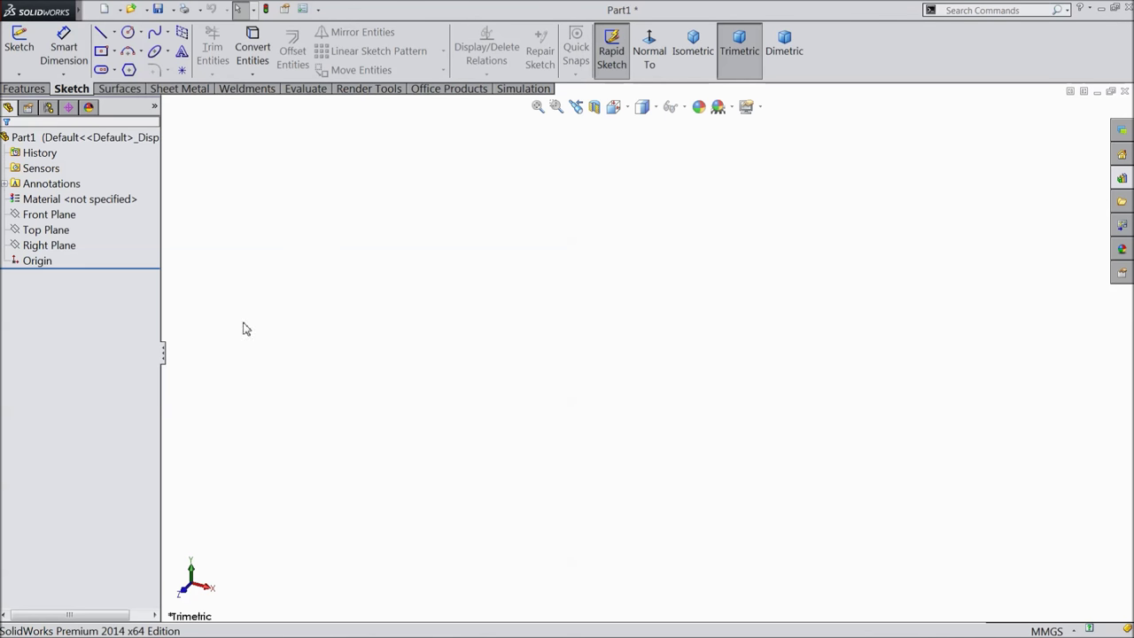
Start a sketch on the Front Plane and draw a horizontal centerline passing through the origin.
left_click(49, 214)
left_click(102, 196)
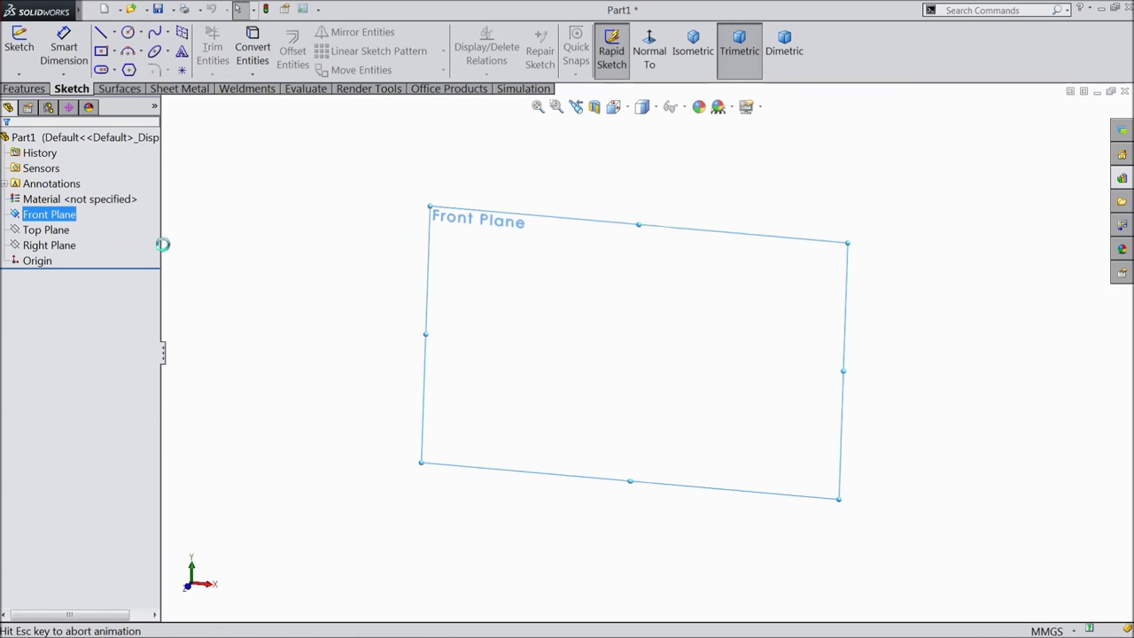
left_click(115, 34)
left_click(130, 71)
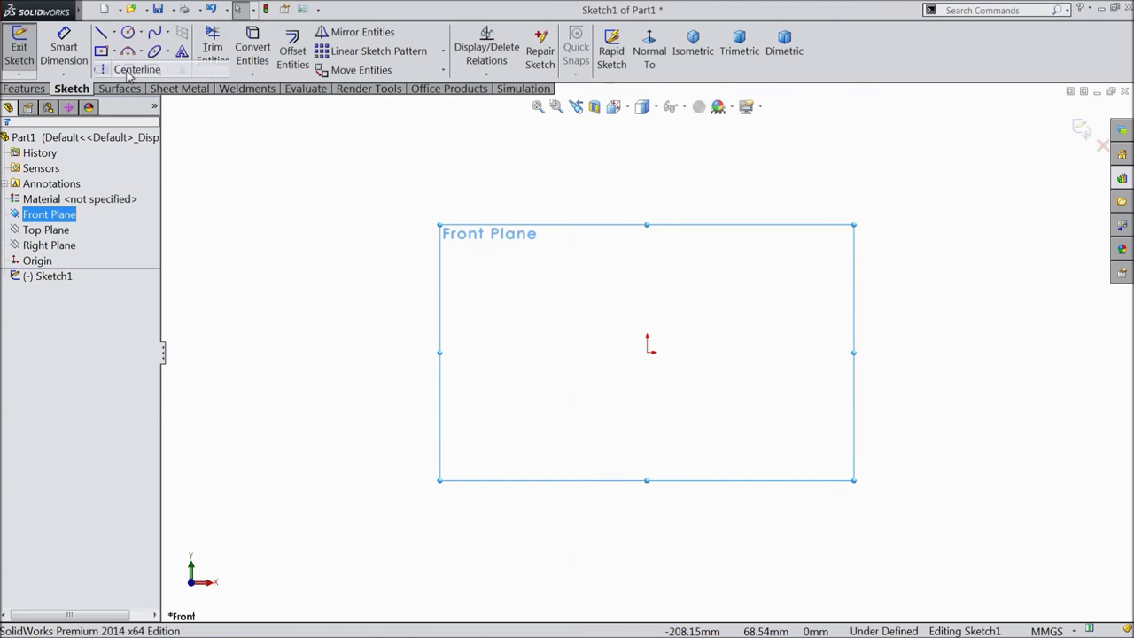
left_click(898, 352)
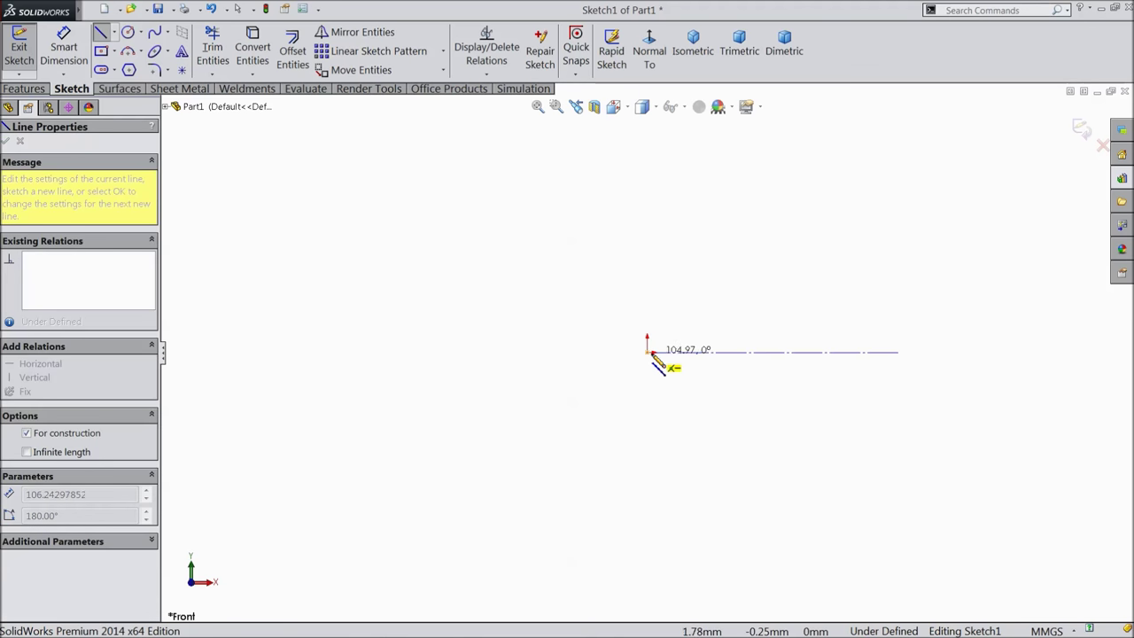
left_click(531, 353)
right_click(525, 352)
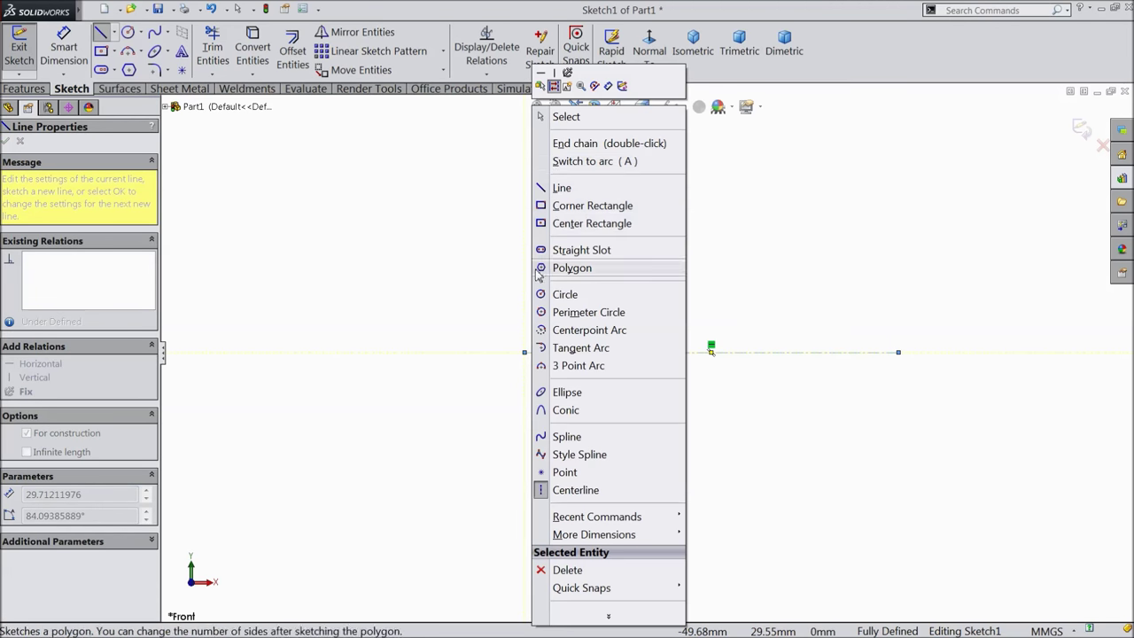
left_click(557, 116)
Sketch the upper prong as three connected lines, starting above the origin with an inner edge about 38 mm long and returning along the outer edge.
left_click(100, 34)
scroll(620, 345, "down", 1)
scroll(619, 317, "down", 2)
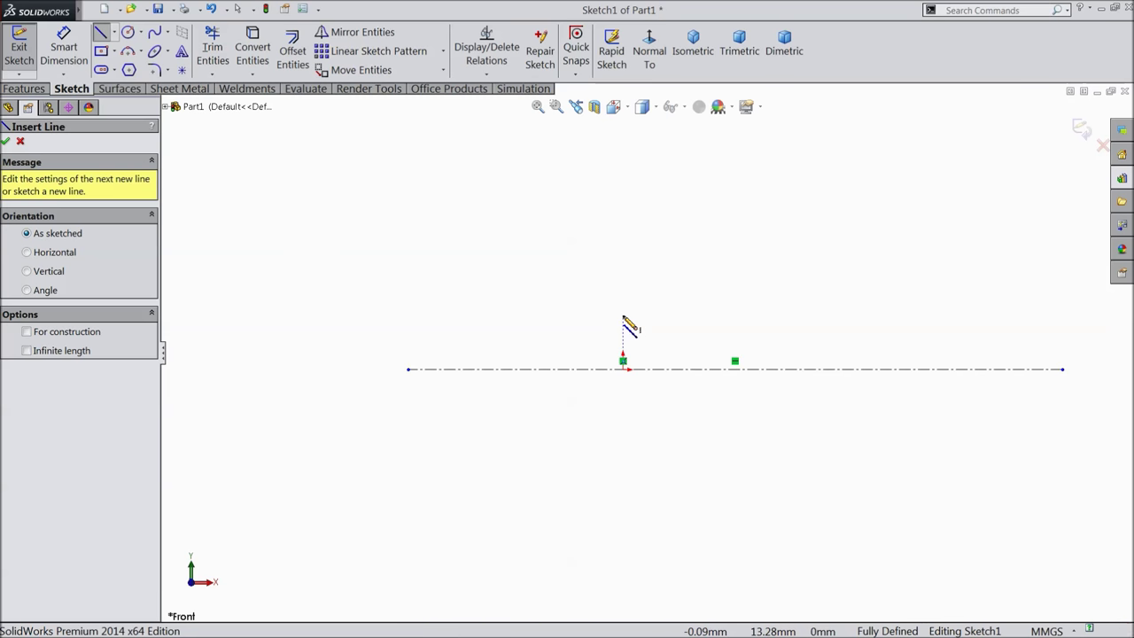
left_click(622, 316)
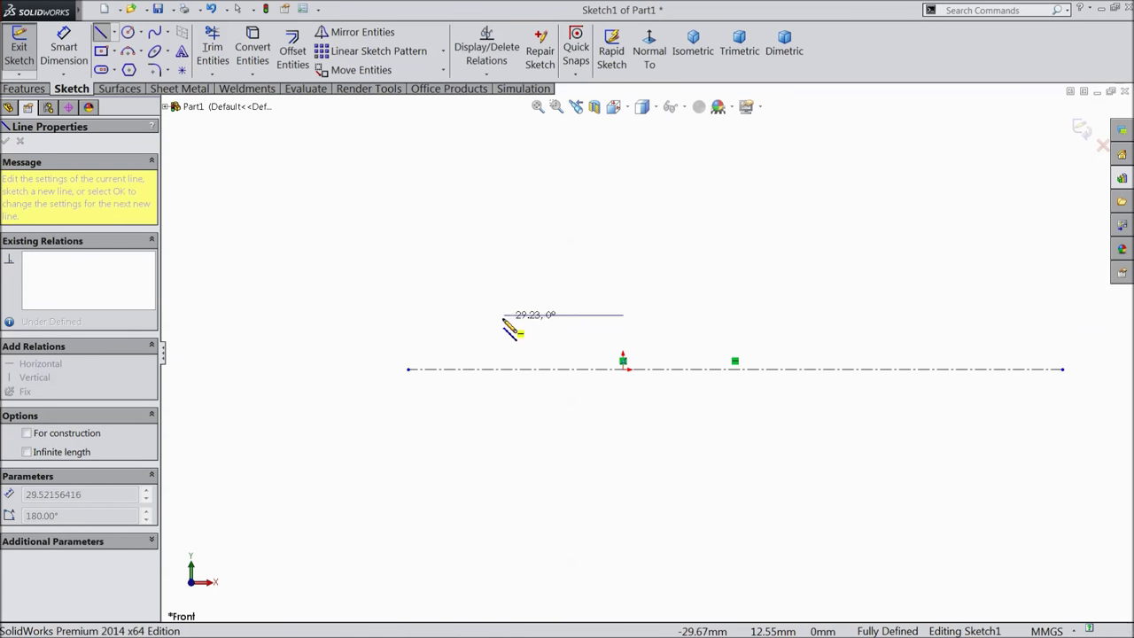
left_click(468, 290)
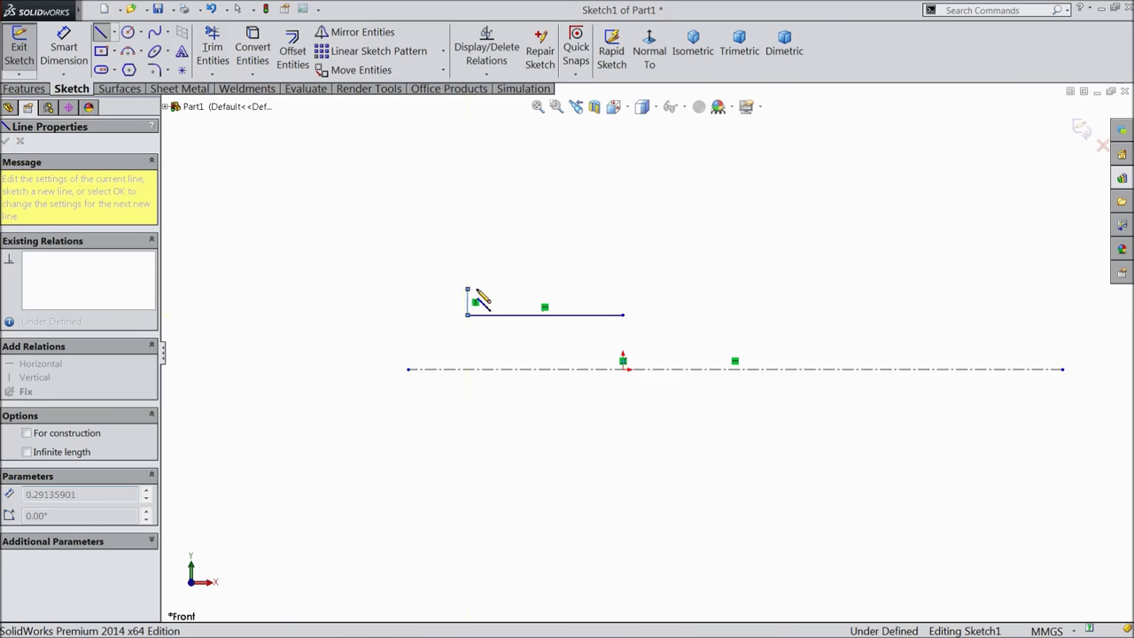
left_click(638, 290)
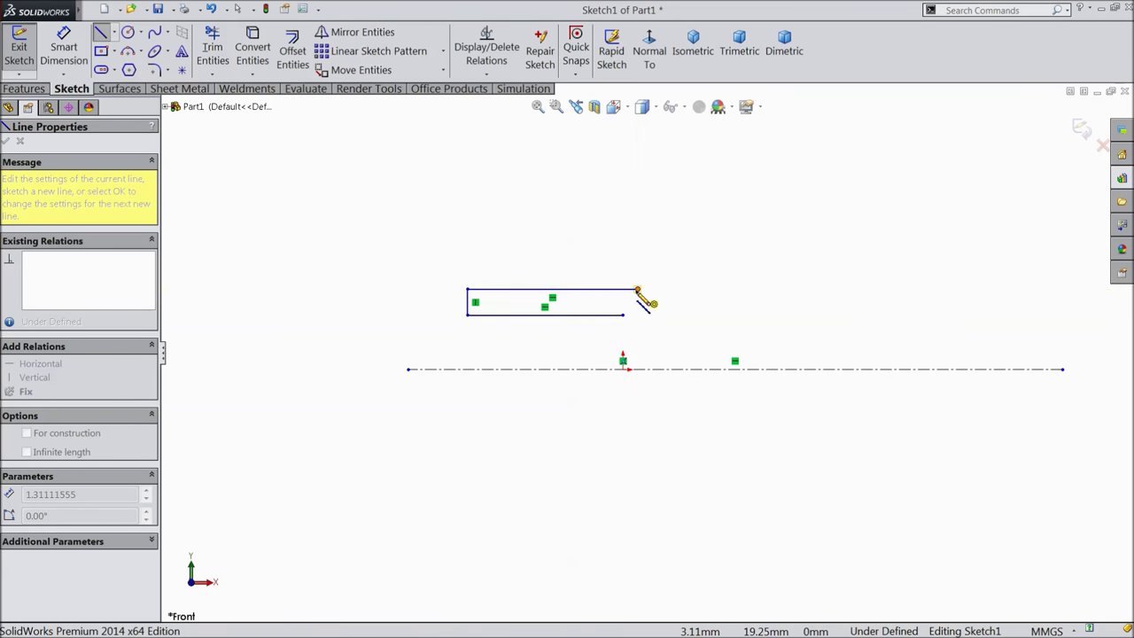
Continue the profile with a tangent arc of about 20 mm radius, a horizontal shank line and a vertical end line about 15 mm long to the centerline.
key("a")
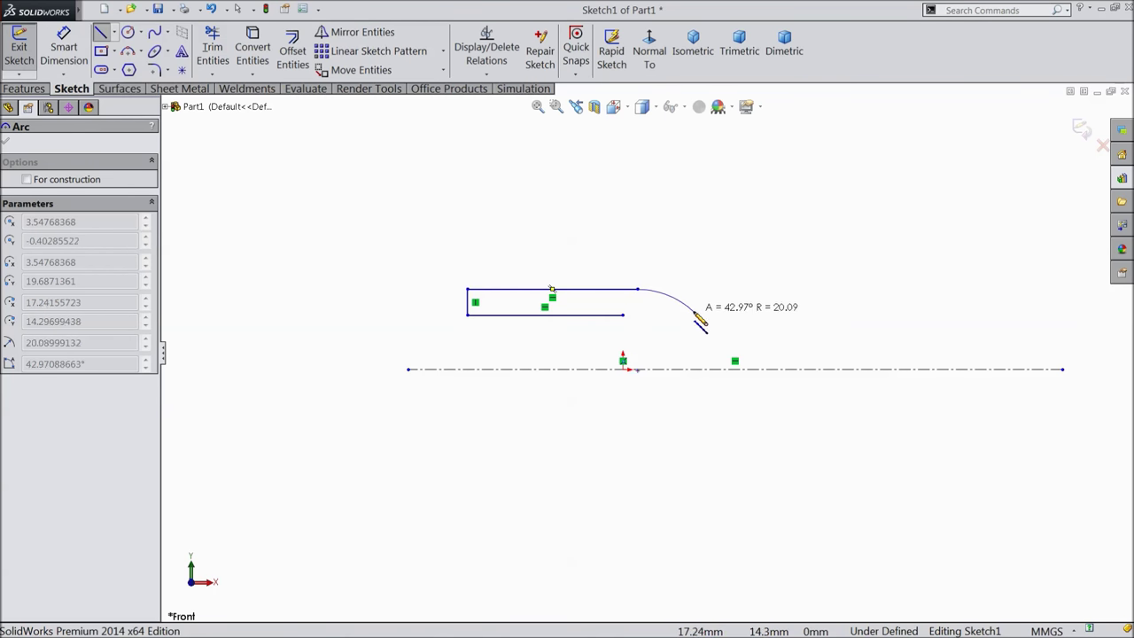
left_click(697, 312)
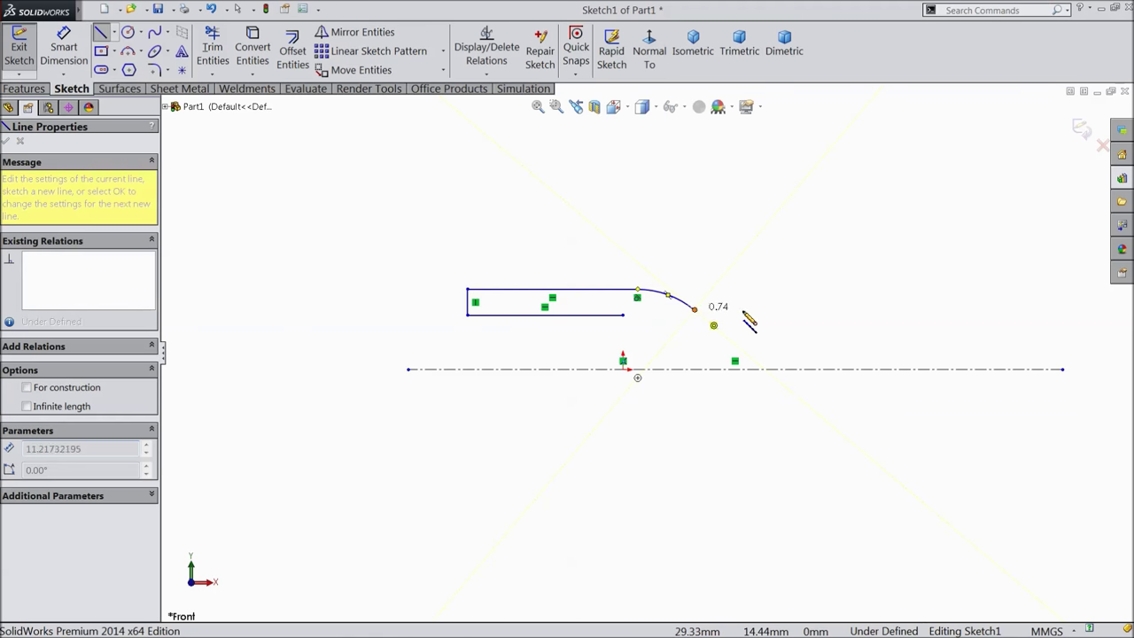
left_click(931, 310)
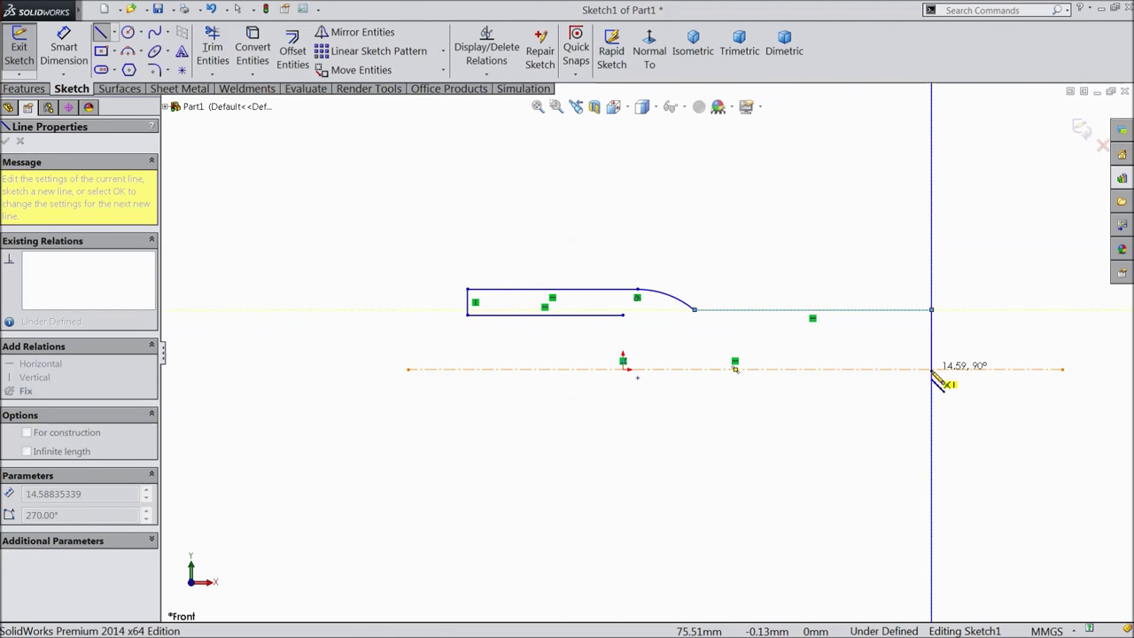
left_click(931, 368)
right_click(932, 372)
left_click(975, 110)
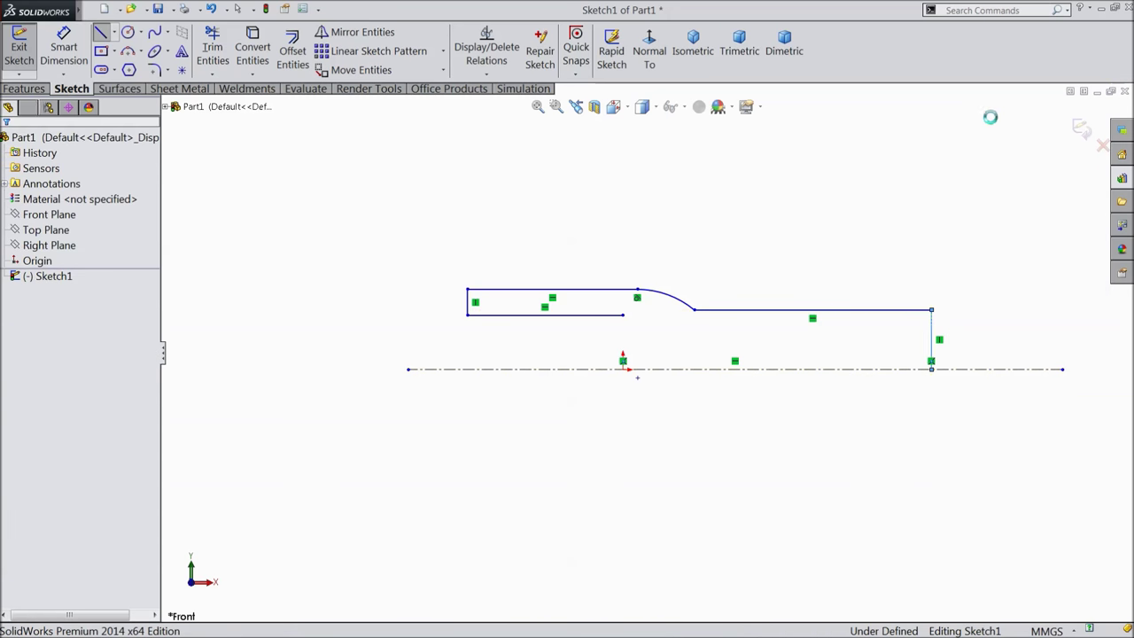
Make the shoulder arc's center point coincident with the centerline.
left_click(639, 380)
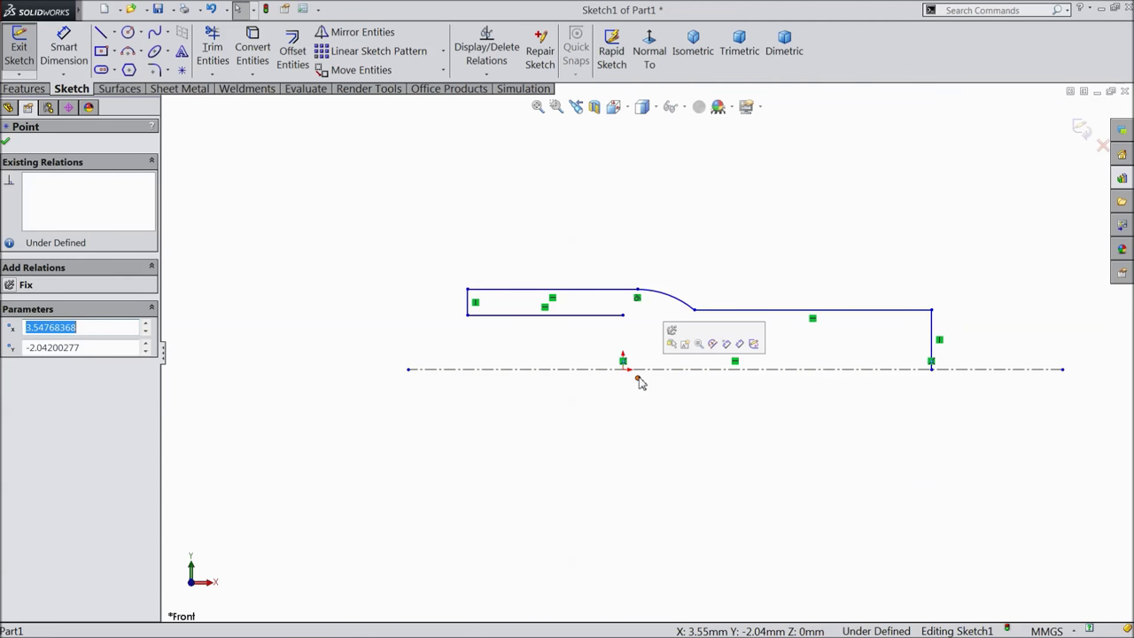
left_click(620, 370, "ctrl")
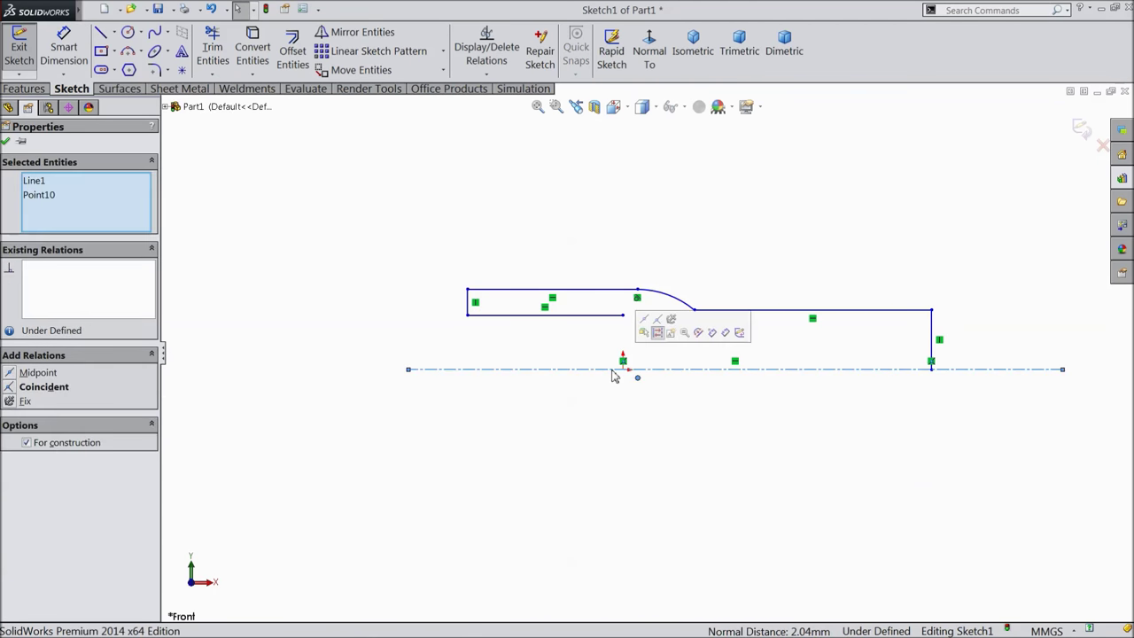
left_click(659, 325)
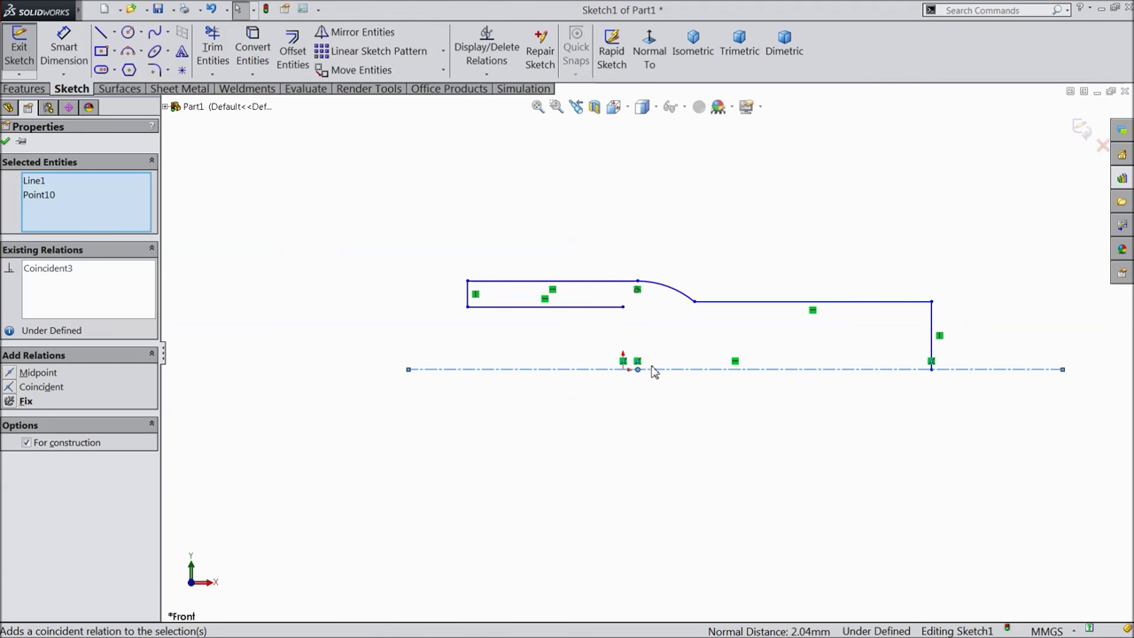
Mirror the prong lines, shoulder arc and horizontal shank line about the centerline, leaving out the vertical end line.
left_click(359, 32)
left_click(90, 263)
right_click(92, 268)
left_click(133, 271)
mouse_move(435, 239)
left_mouse_down()
mouse_move(445, 289)
mouse_move(1013, 359)
left_mouse_up()
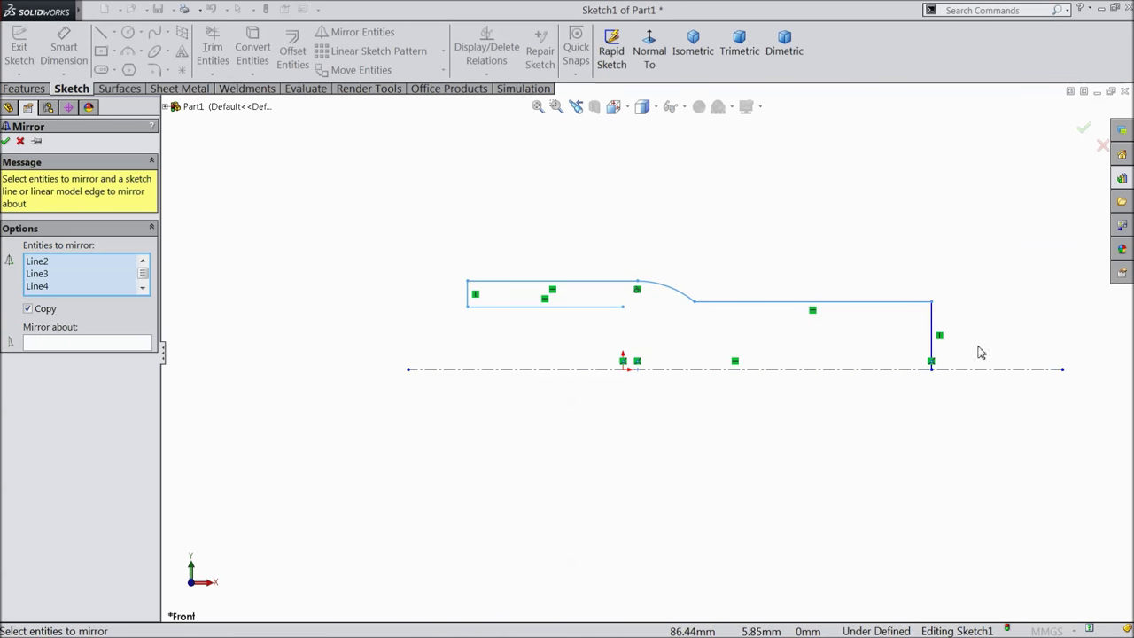
left_click(114, 345)
left_click(549, 371)
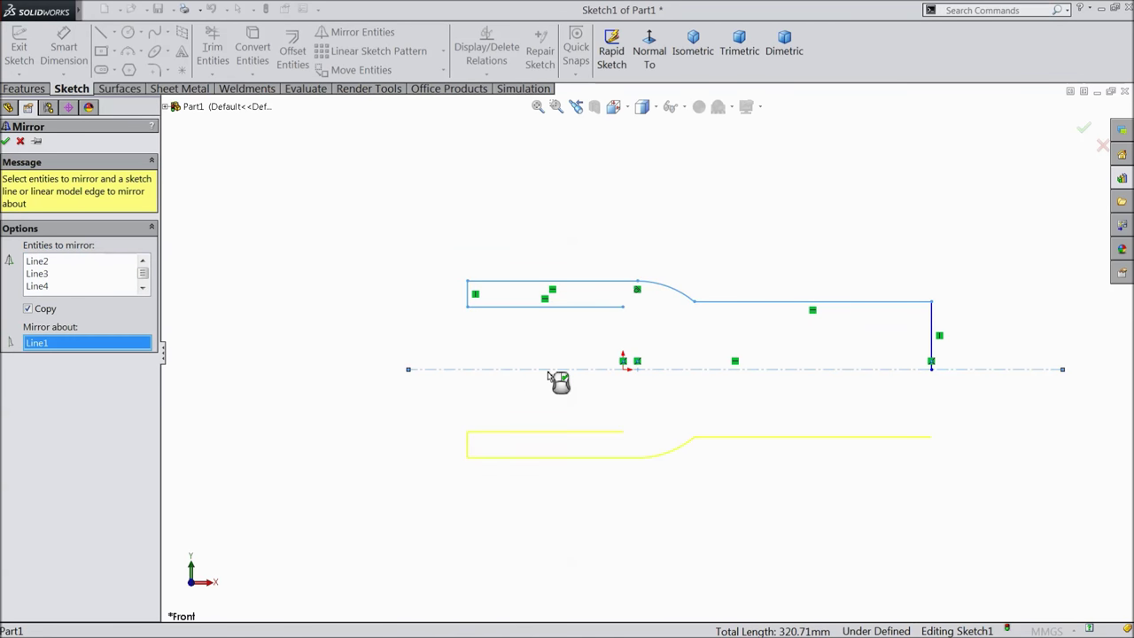
left_click(6, 141)
Close the shank end with a vertical line about 17 mm long from the centerline to the mirrored lower line's endpoint.
left_click(101, 32)
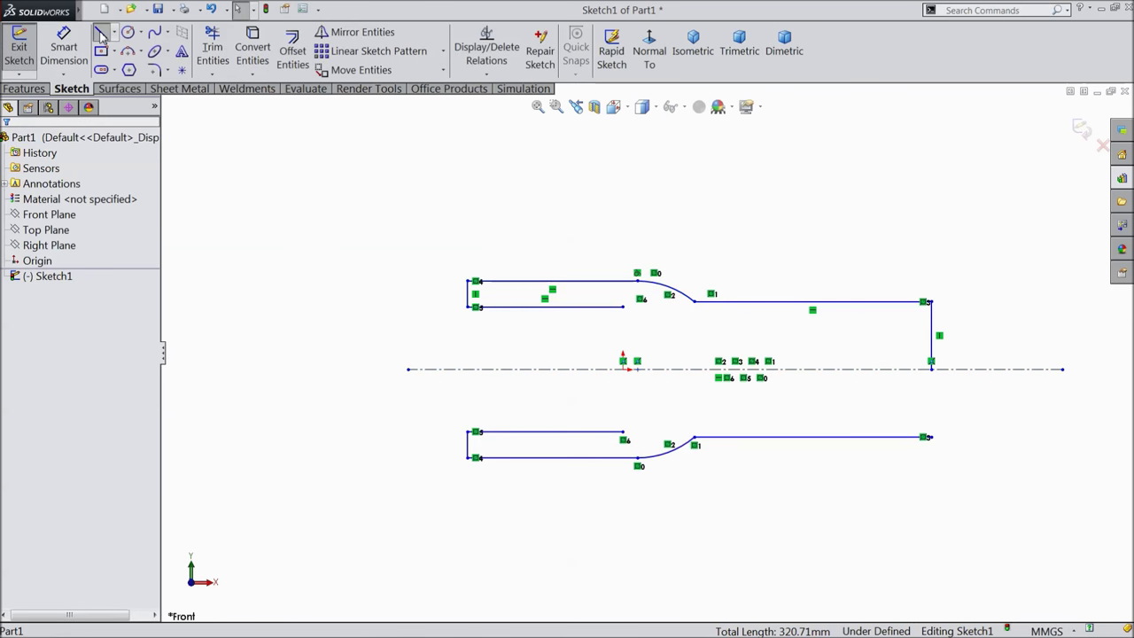
left_click(931, 368)
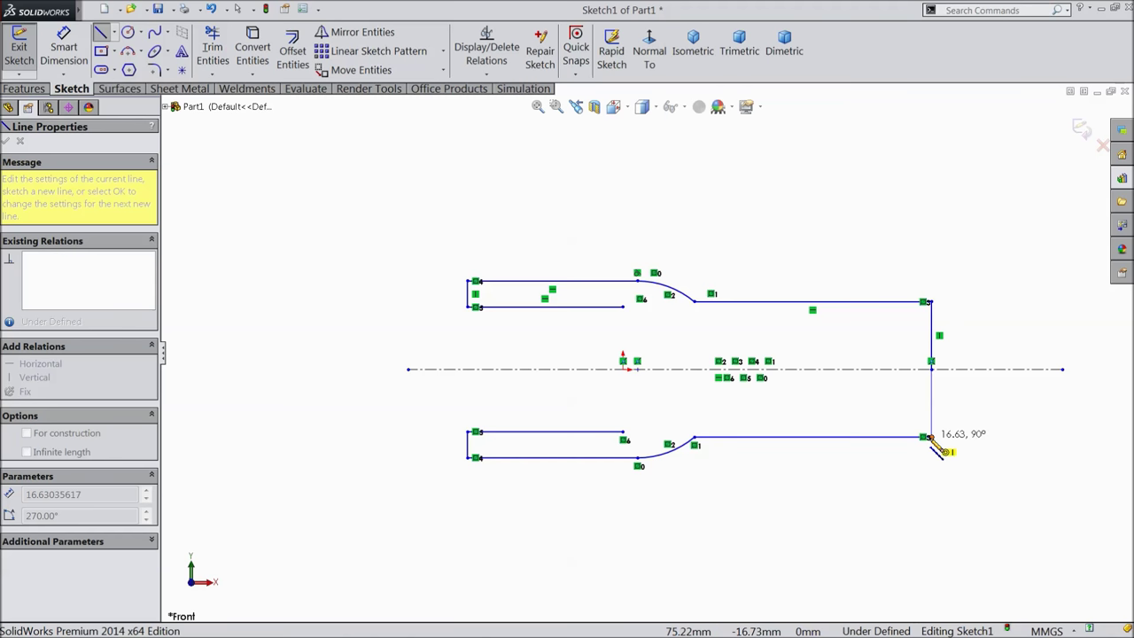
left_click(931, 437)
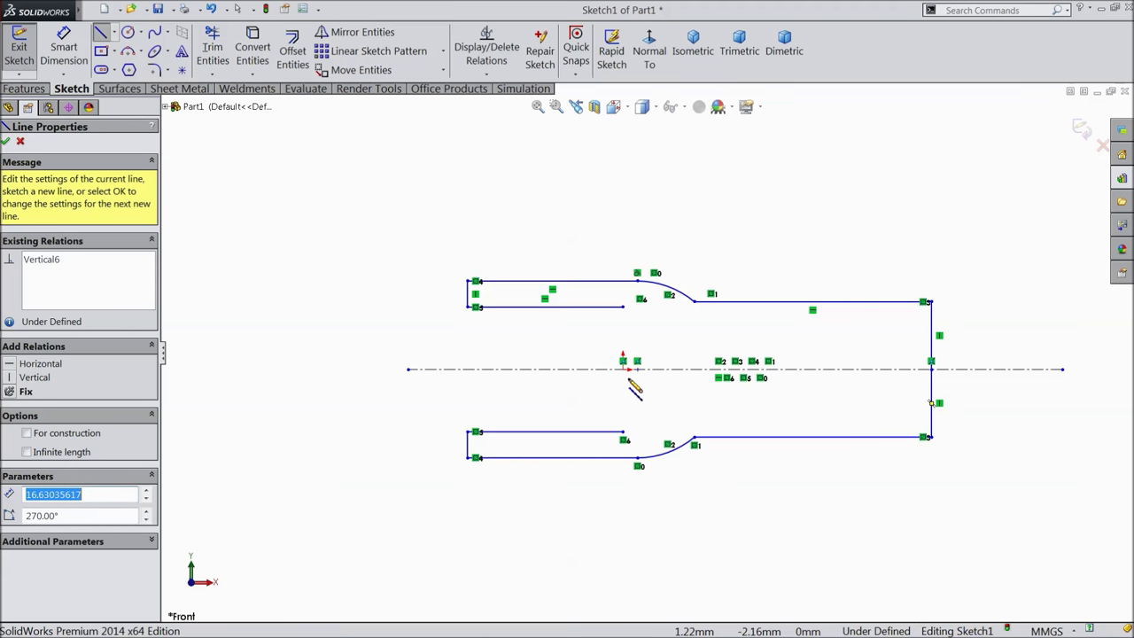
left_click(8, 143)
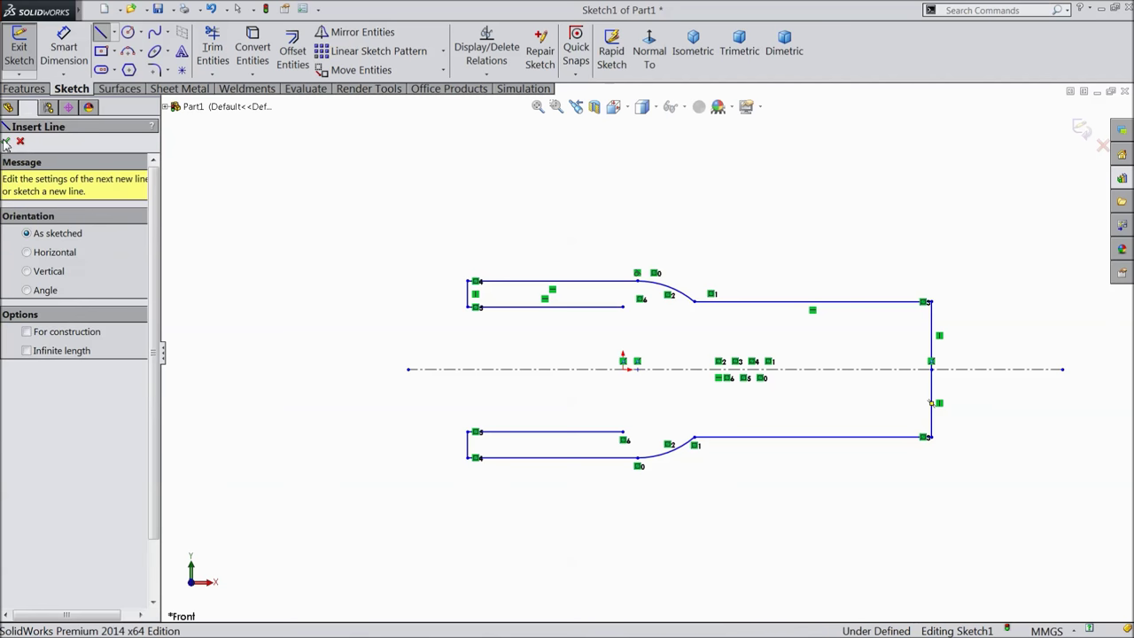
Join the two inner prong edges with a tangent three-point arc of about 15 mm radius spanning 180°.
left_click(128, 53)
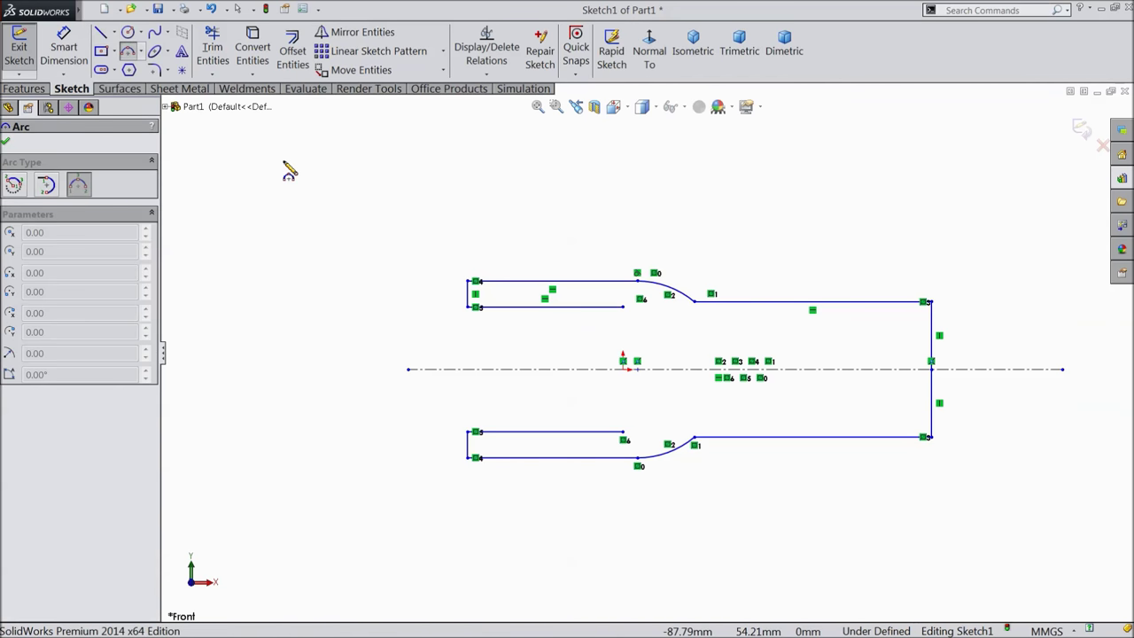
left_click(622, 308)
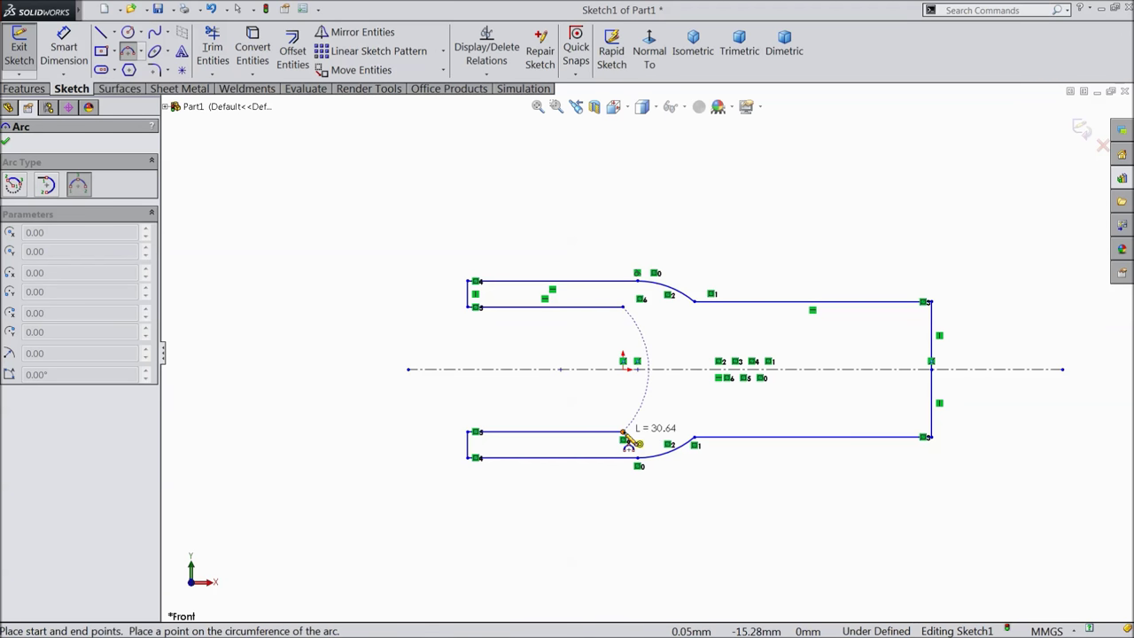
left_click(623, 433)
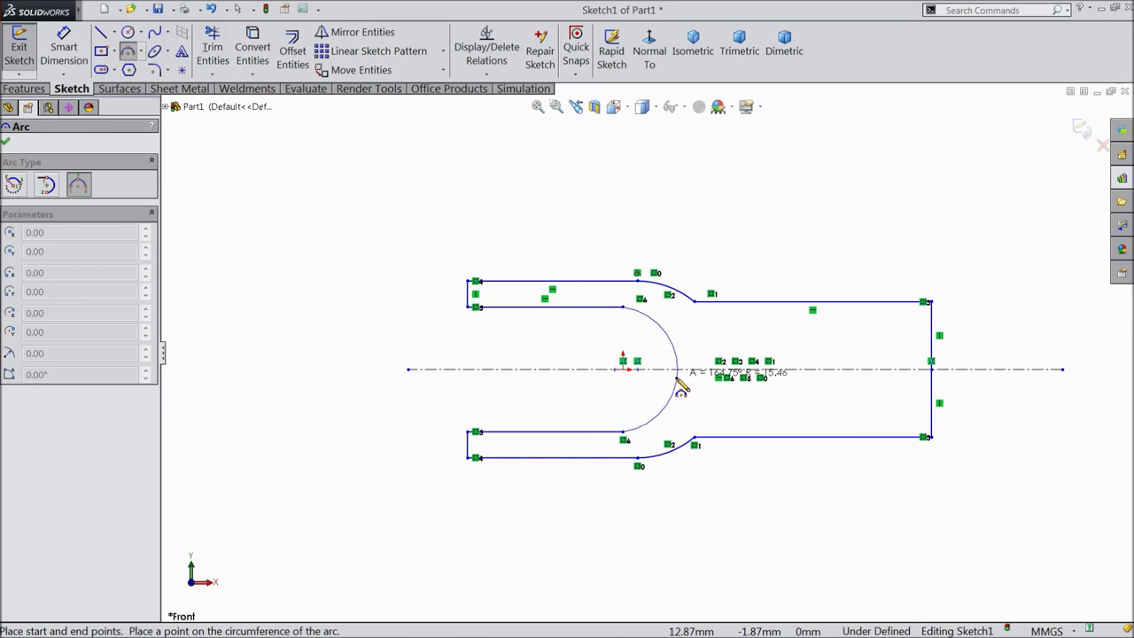
left_click(688, 388)
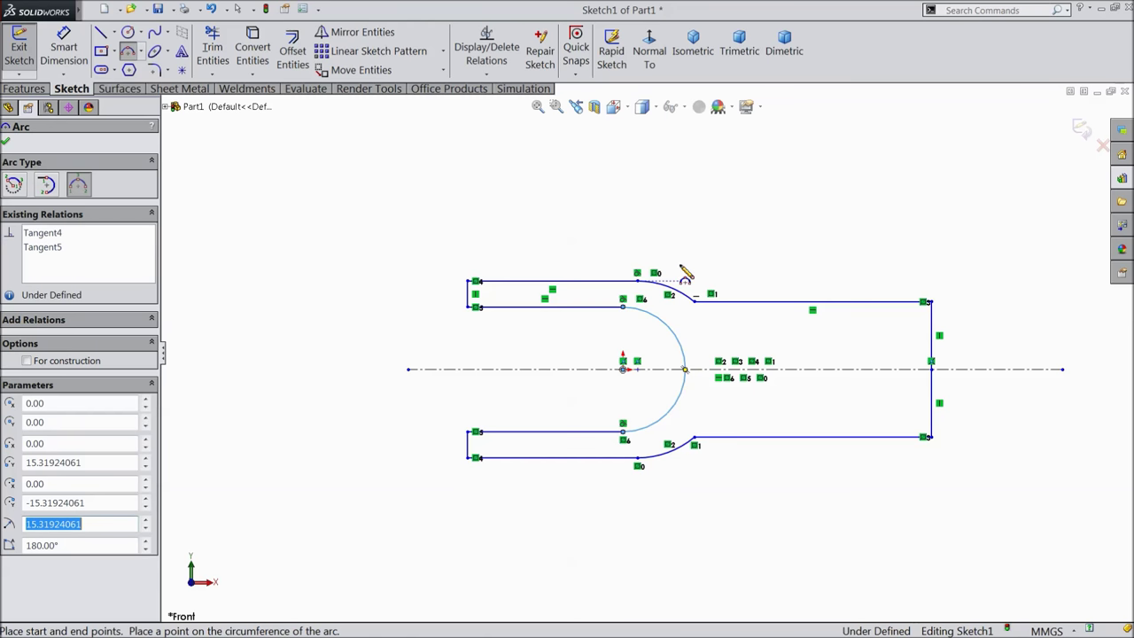
right_click(683, 274)
left_click(720, 145)
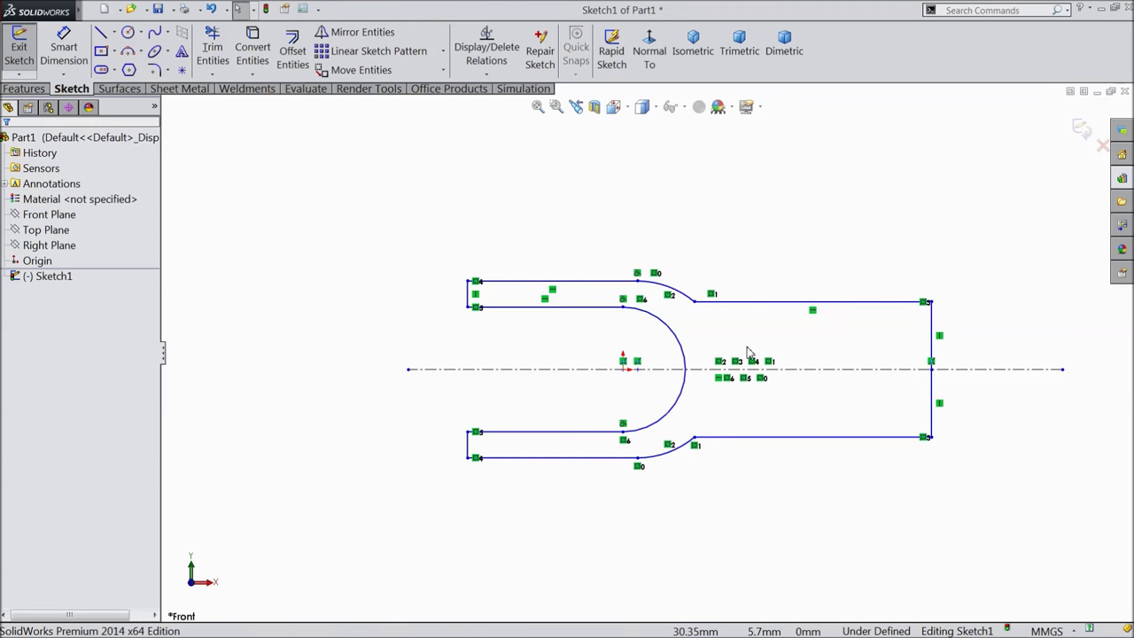
Dimension the gap between the two inner prong edges as 14 mm.
scroll(746, 353, "down", 1)
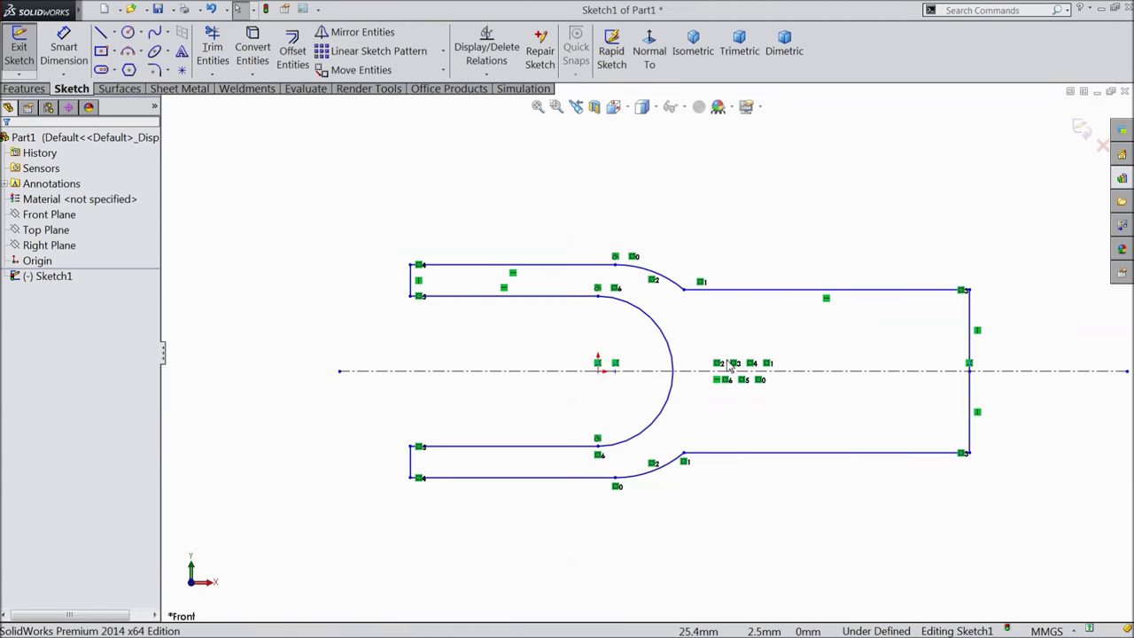
left_click(63, 49)
left_click(459, 296)
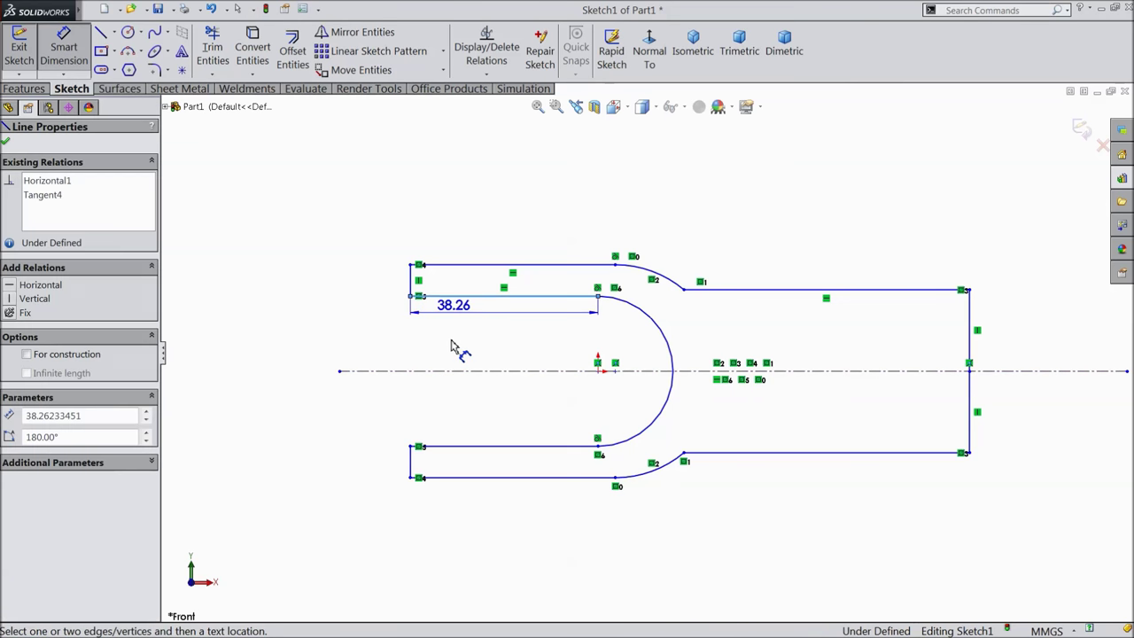
left_click(434, 447)
left_click(295, 380)
type("14")
left_click(232, 363)
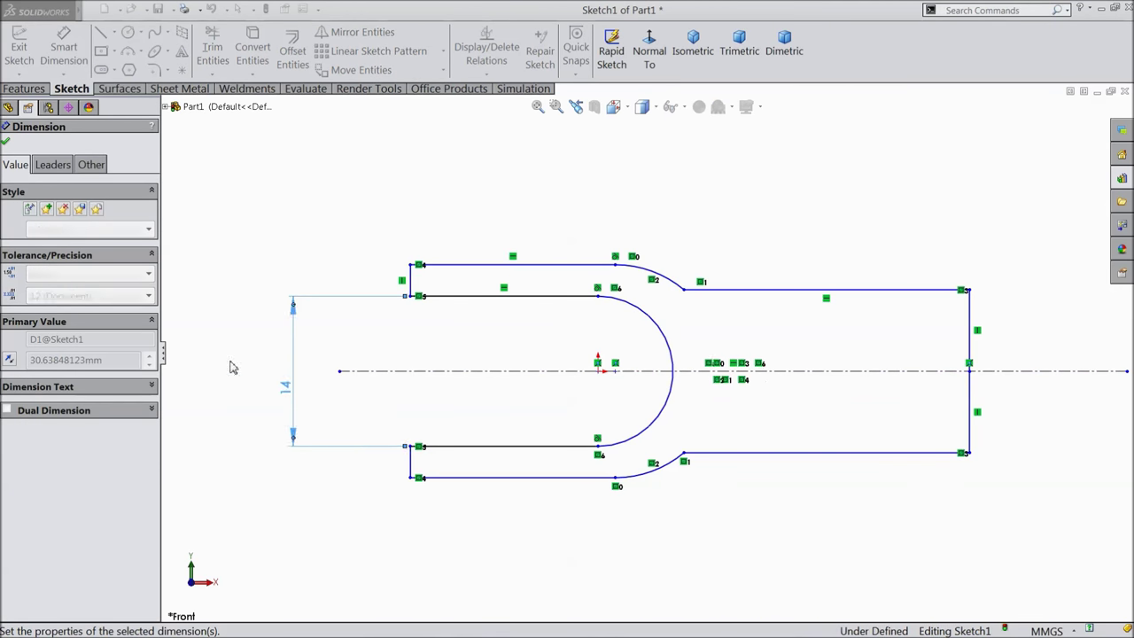
Dimension the horizontal distance between the shoulder arc's center and the inner slot arc's center as 5 mm.
left_click(615, 371)
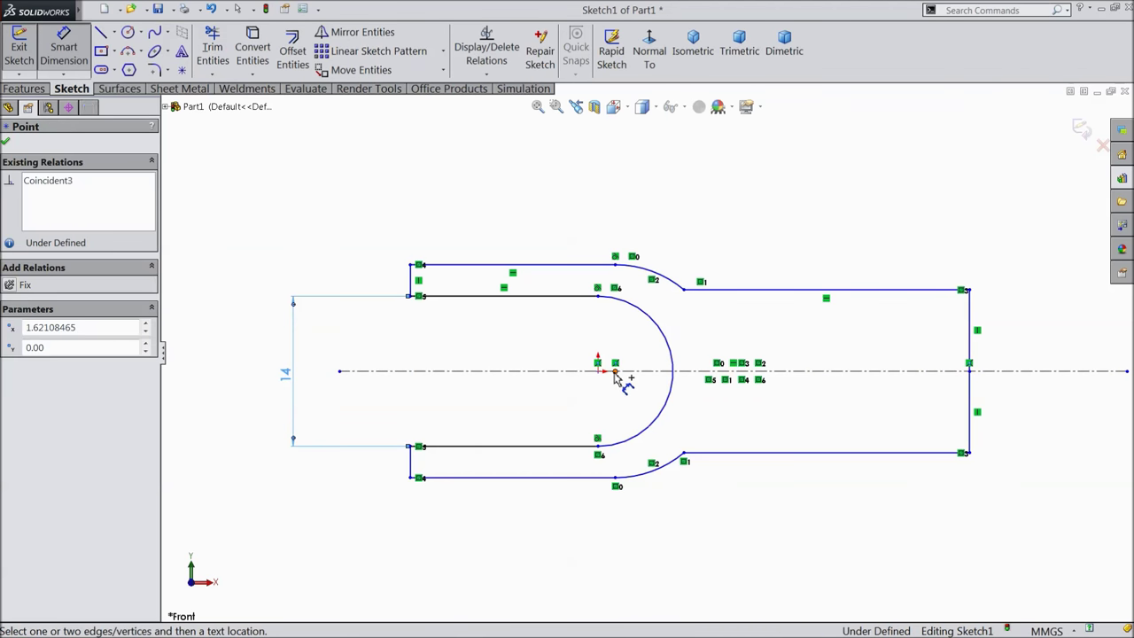
left_click(598, 371)
left_click(610, 232)
type("5")
left_click(542, 218)
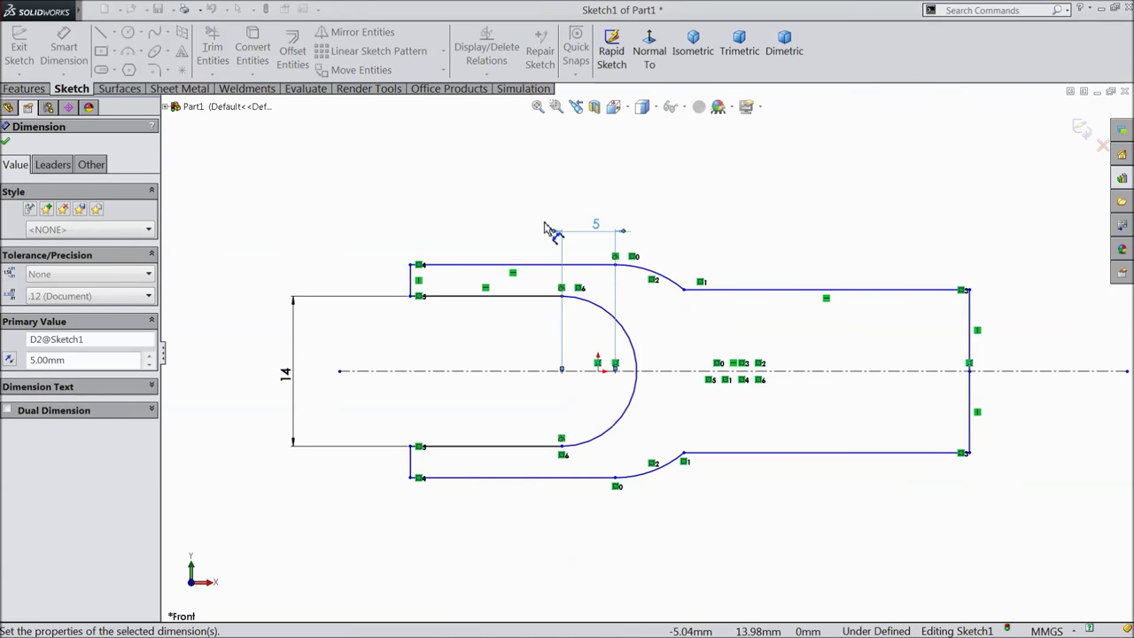
Dimension the upper shoulder arc's radius as 11 mm.
left_click(666, 284)
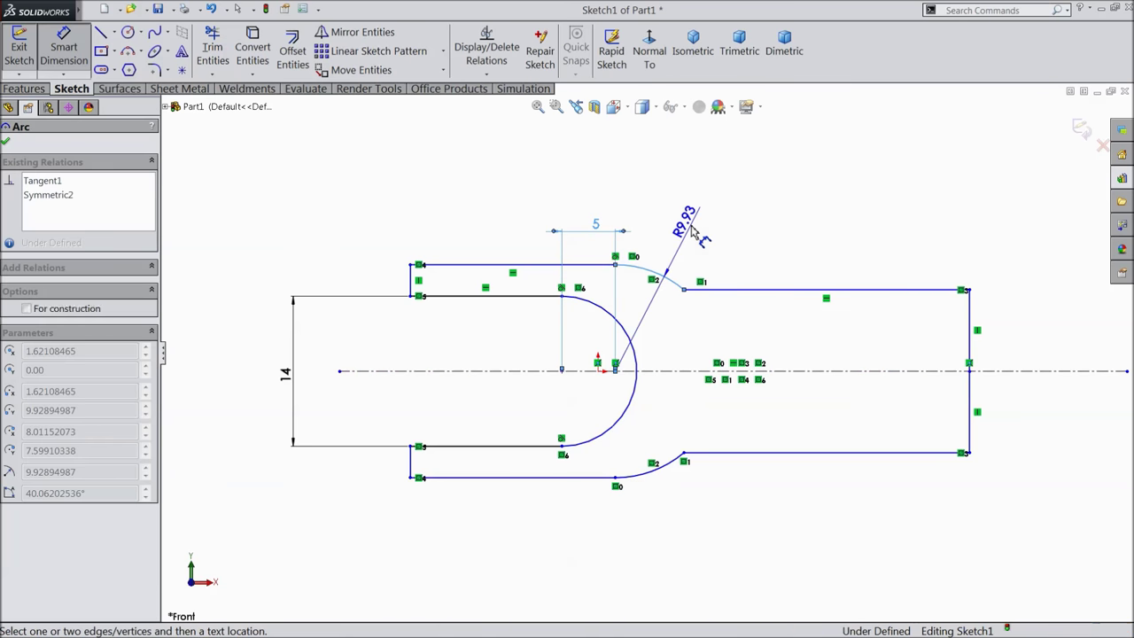
left_click(684, 232)
type("11.00mm")
left_click(628, 211)
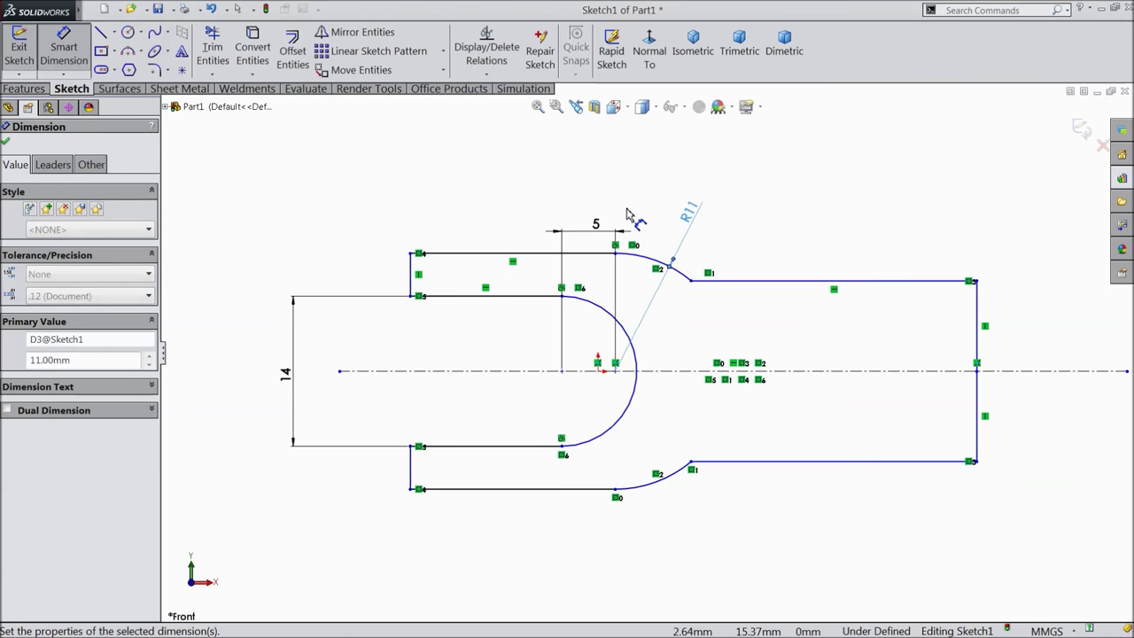
Dimension the distance between the shank's upper and lower edges as 10 mm.
left_click(978, 348)
key("Escape")
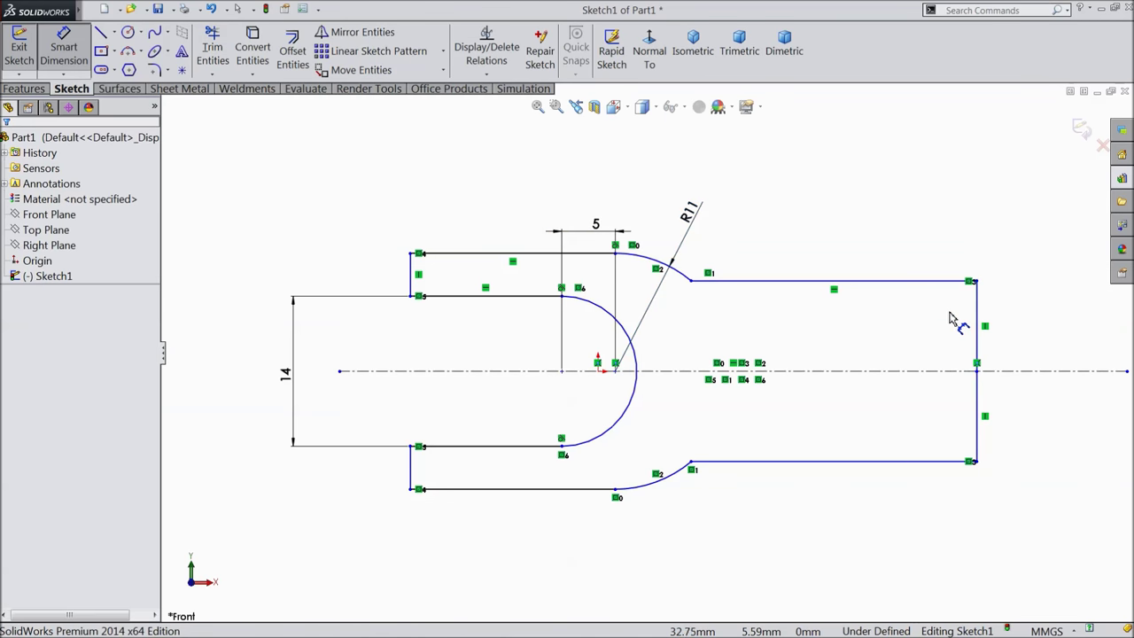
left_click(943, 283)
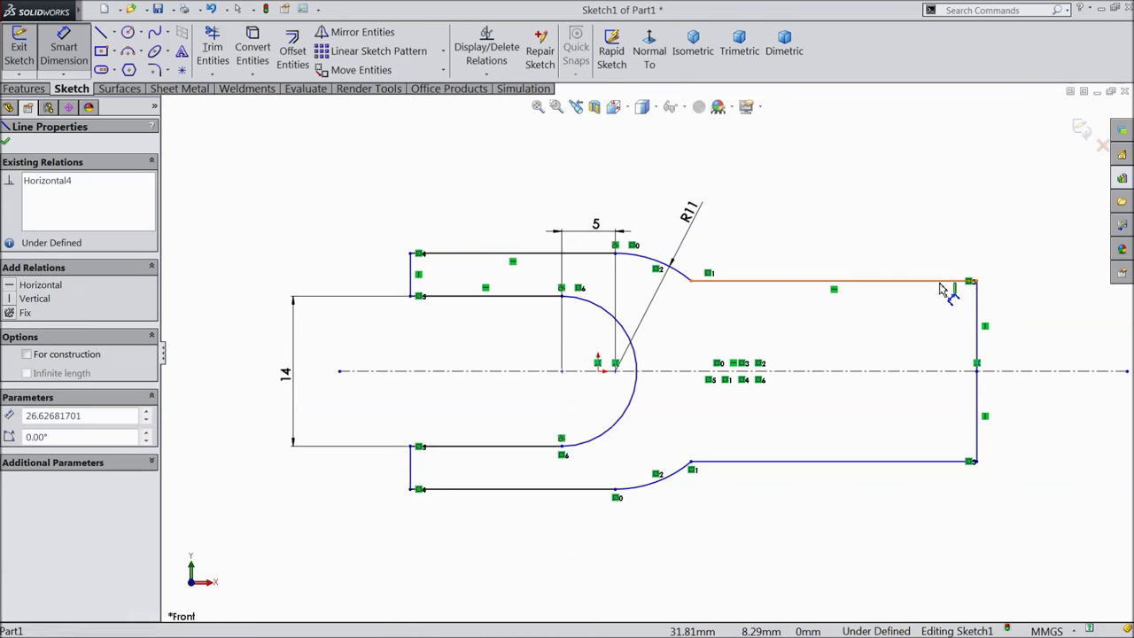
left_click(937, 463)
left_click(1033, 395)
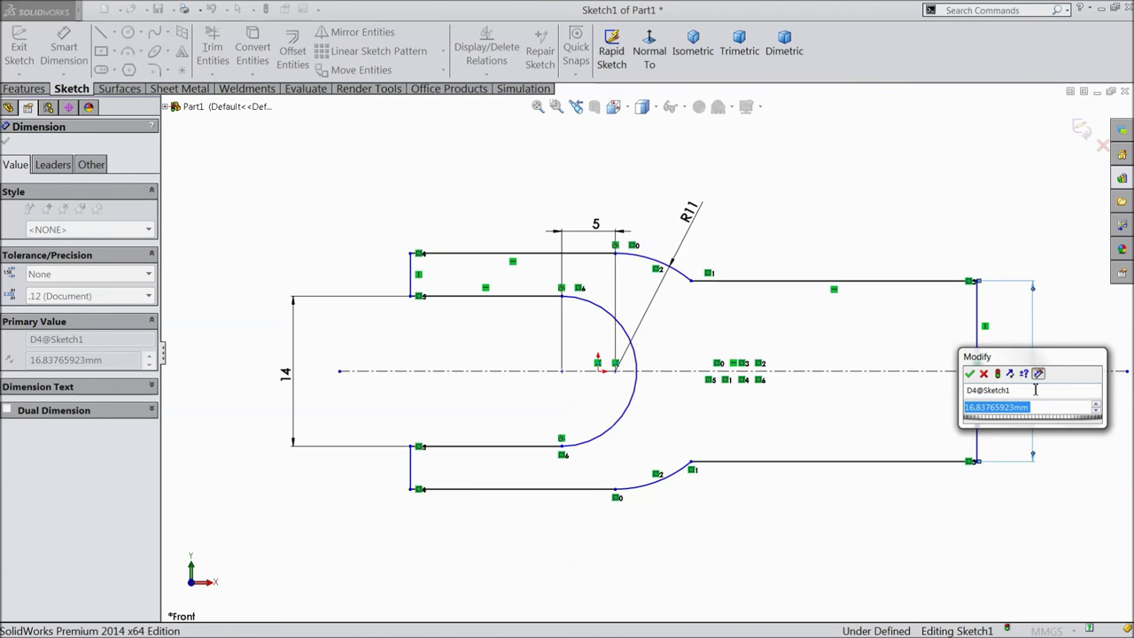
type("10")
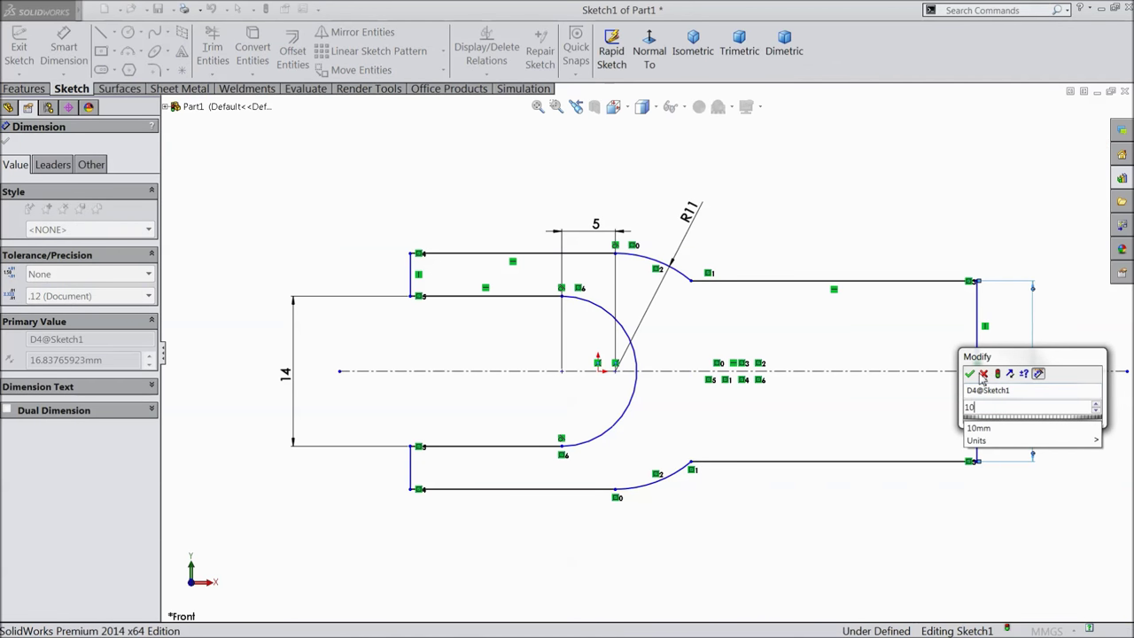
left_click(971, 374)
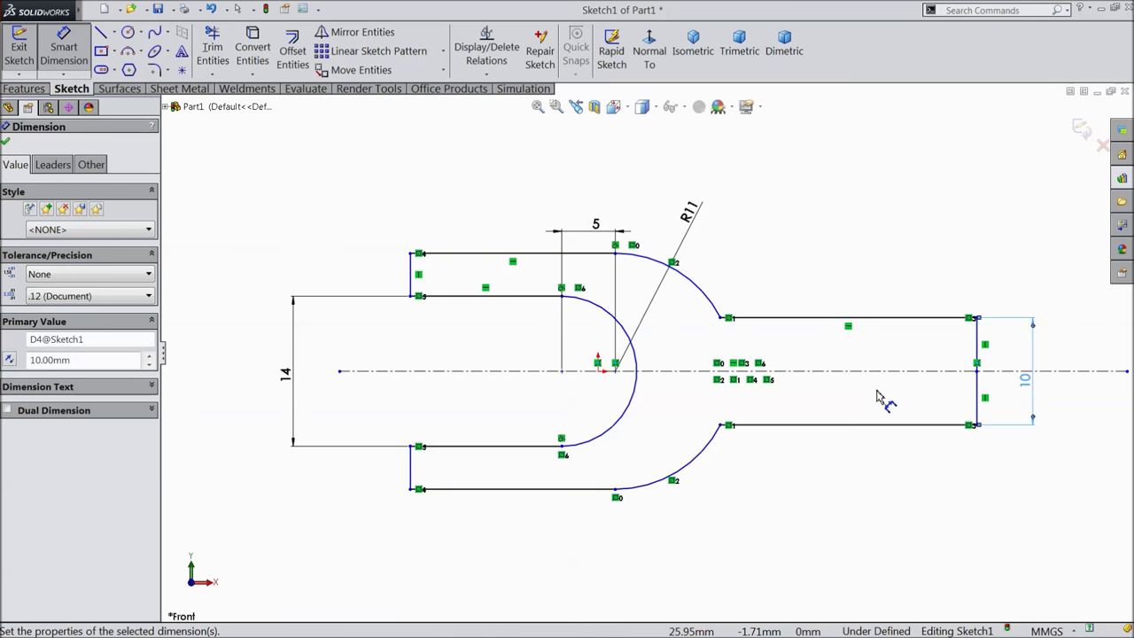
Dimension the profile's overall length from the prong end edge to the shank end edge as 128 mm.
key("f")
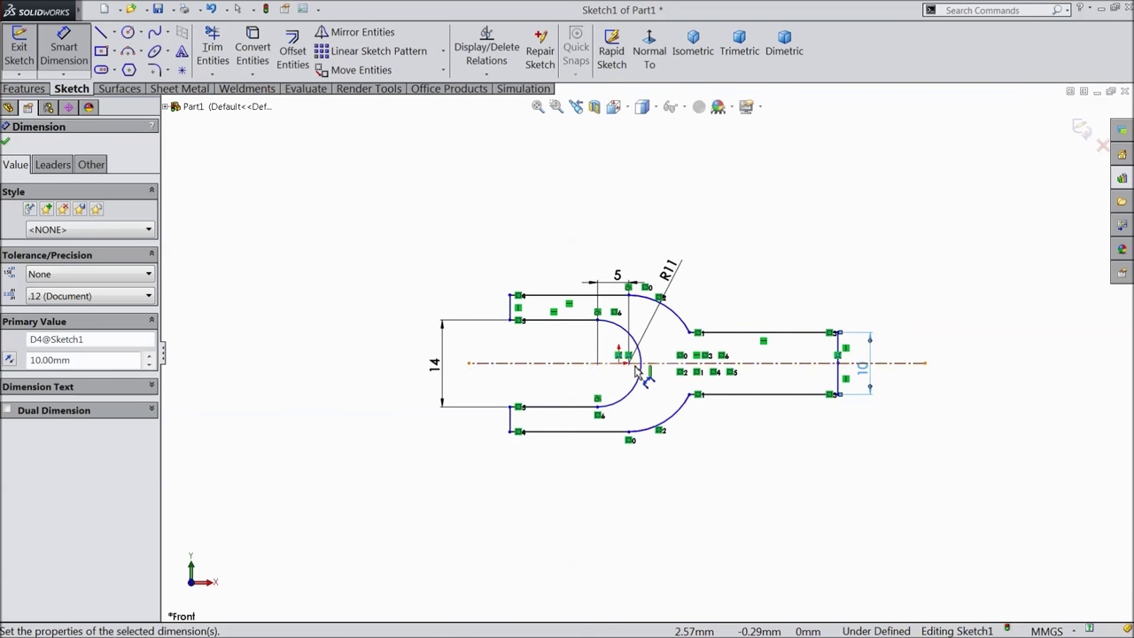
left_click(882, 380)
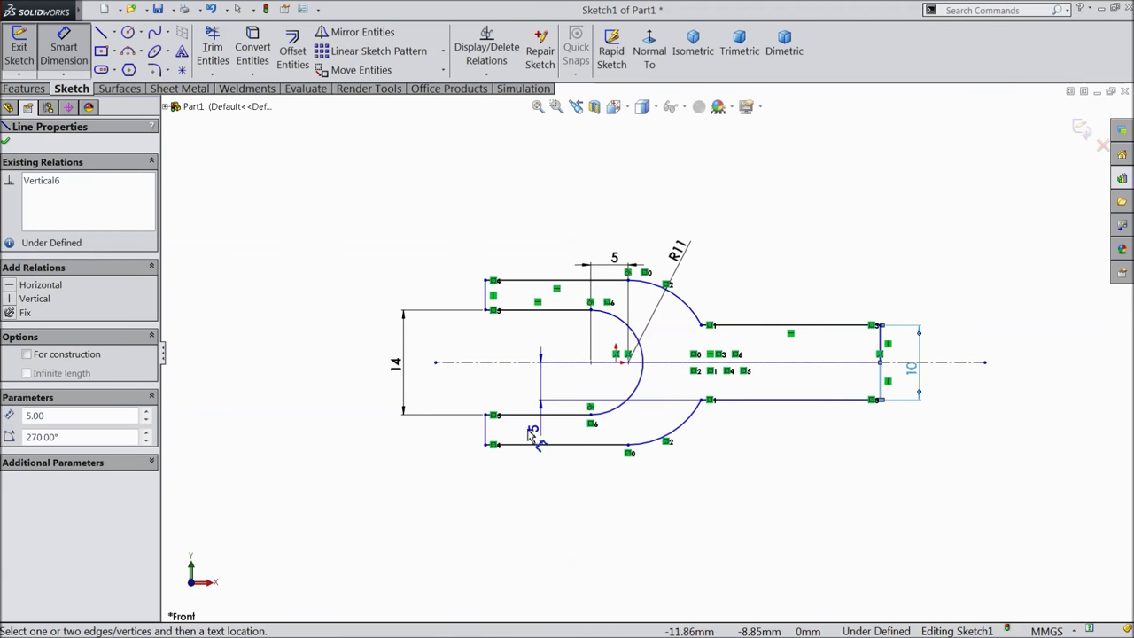
left_click(485, 427)
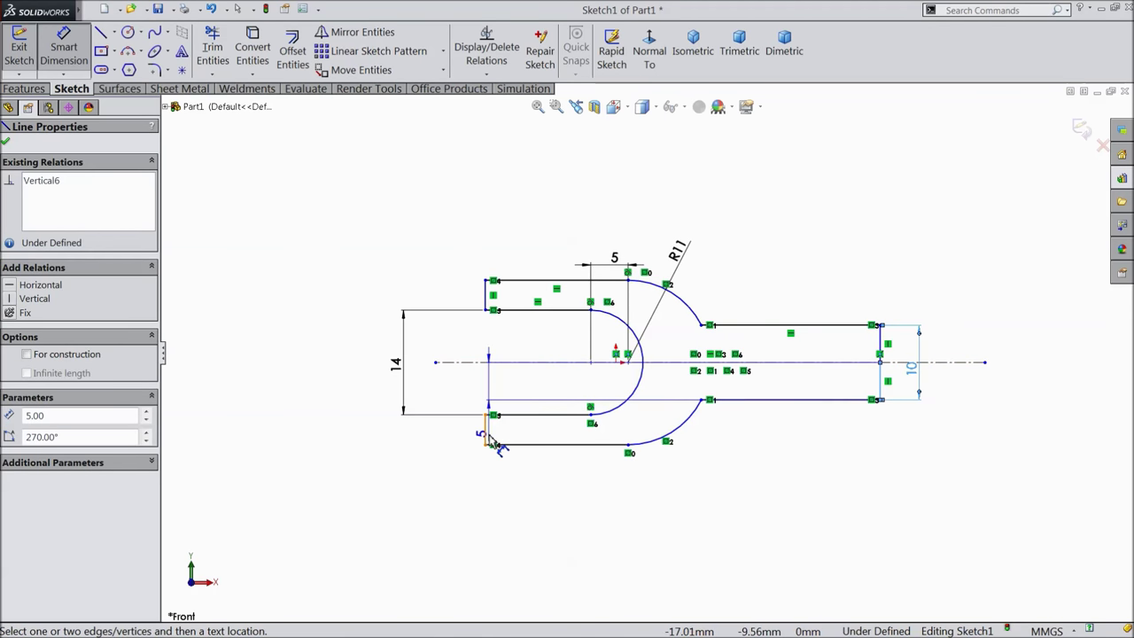
left_click(702, 509)
type("128")
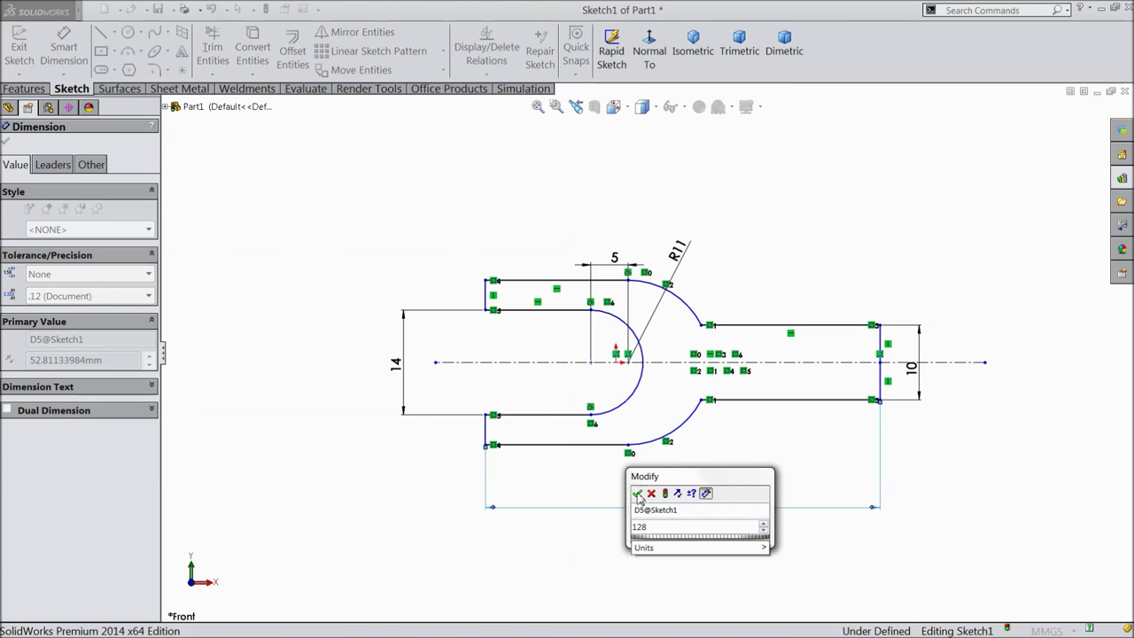
key("Return")
scroll(709, 479, "up", 3)
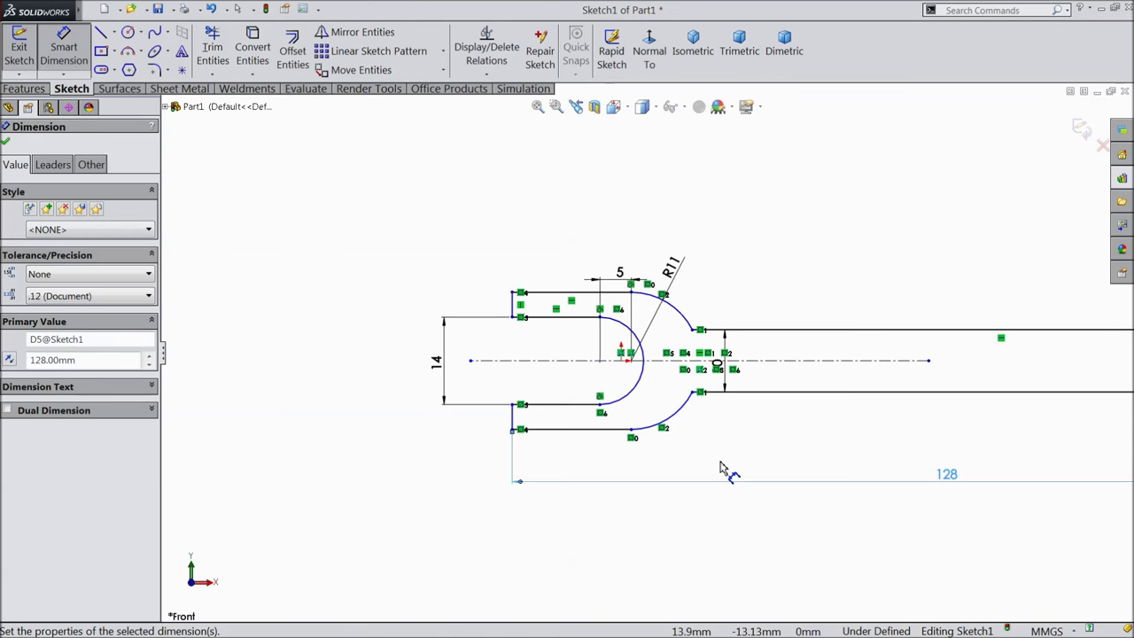
scroll(1054, 380, "down", 2)
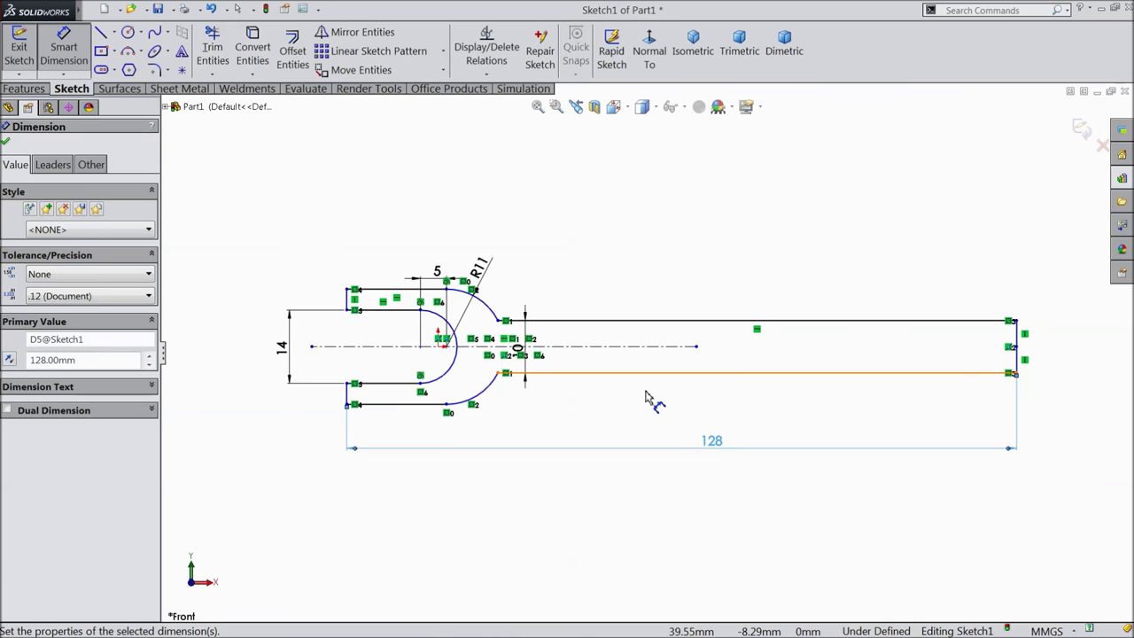
Dimension the horizontal distance from the lower prong's end edge to the inner slot arc's lower endpoint as 28 mm.
scroll(408, 359, "down", 1)
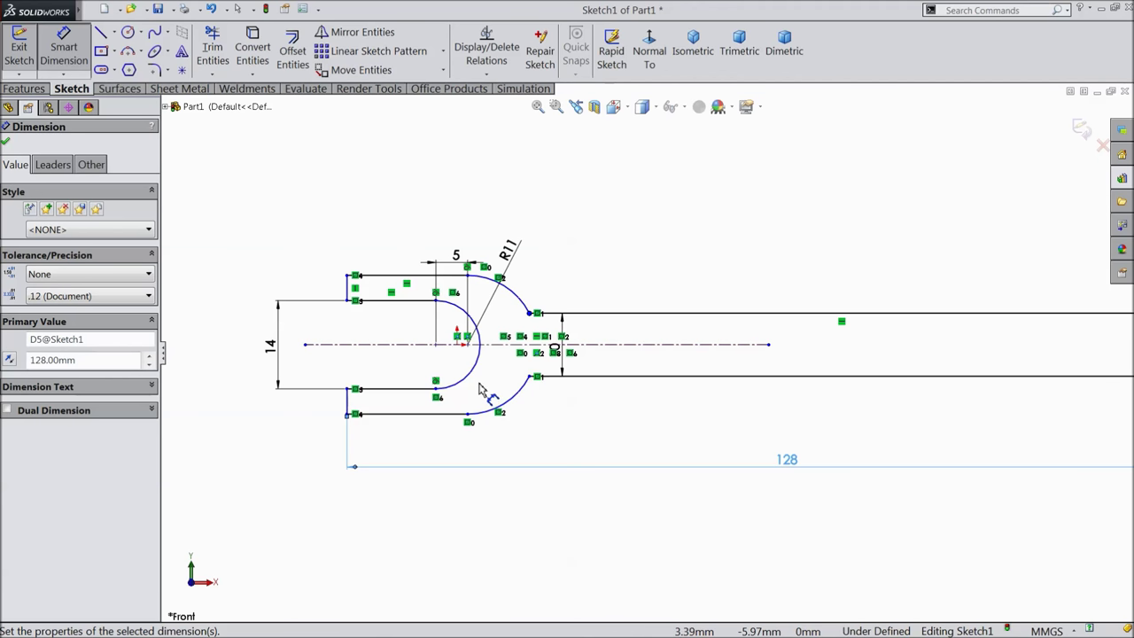
scroll(483, 390, "down", 2)
scroll(519, 403, "down", 1)
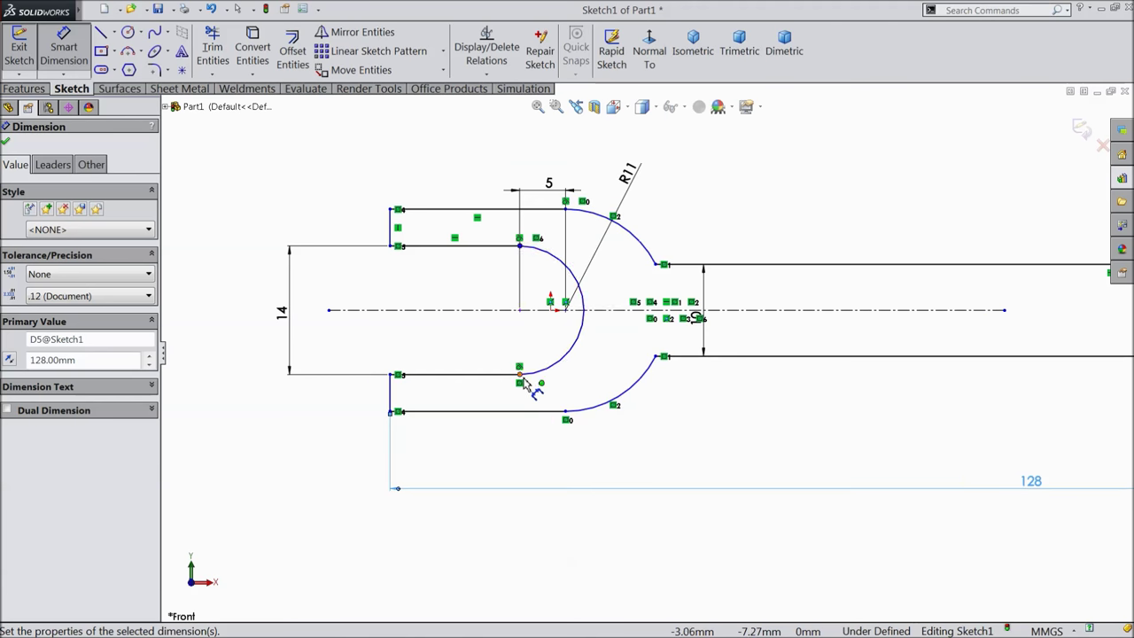
left_click(521, 381)
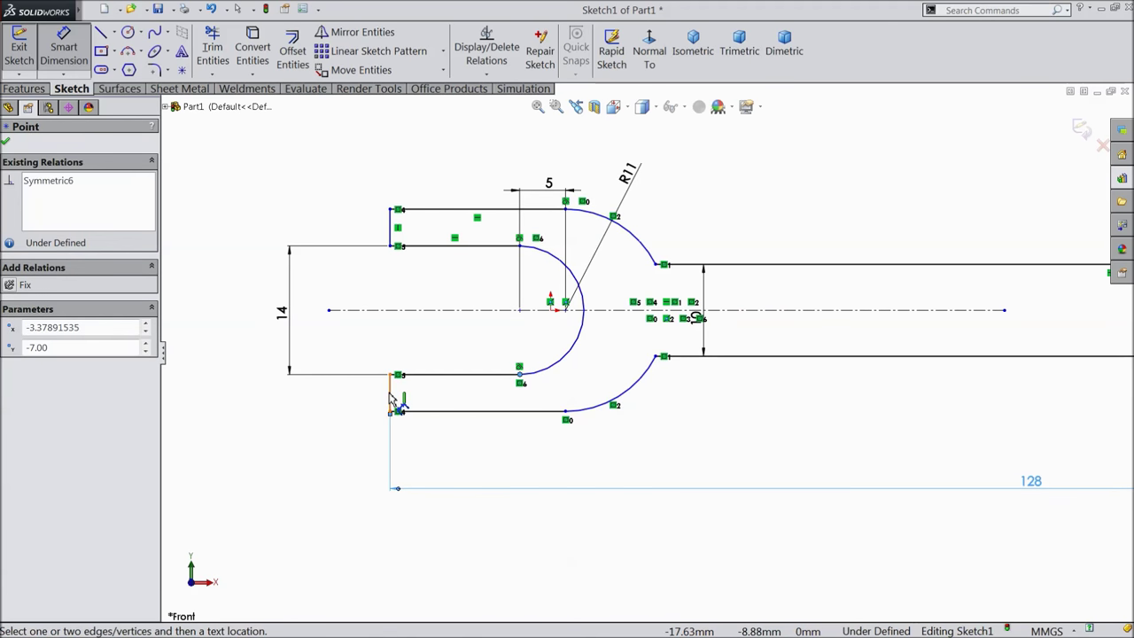
left_click(393, 400)
left_click(455, 458)
type("28")
key("Return")
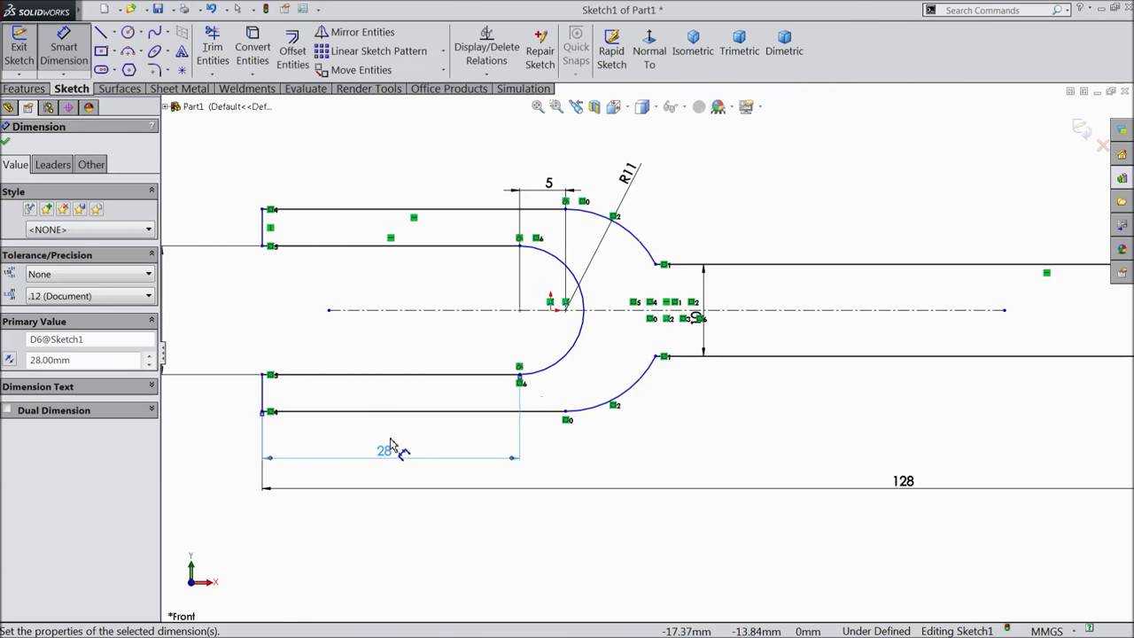
Add a radius dimension to the inner slot arc as a driven dimension.
scroll(554, 389, "up", 1)
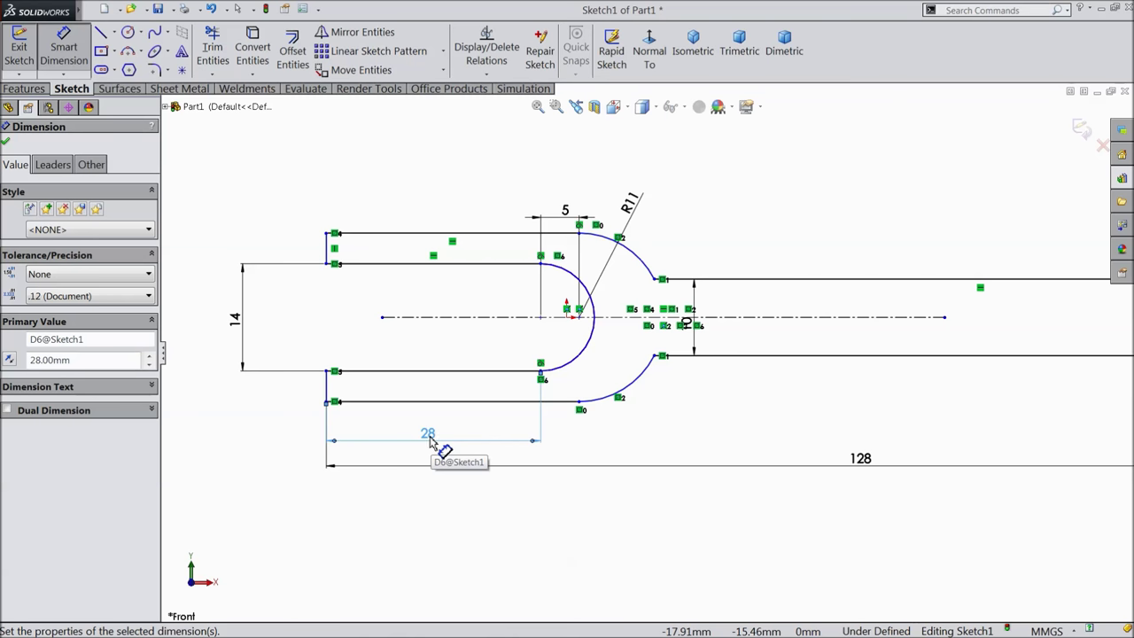
left_click(594, 308)
left_click(619, 284)
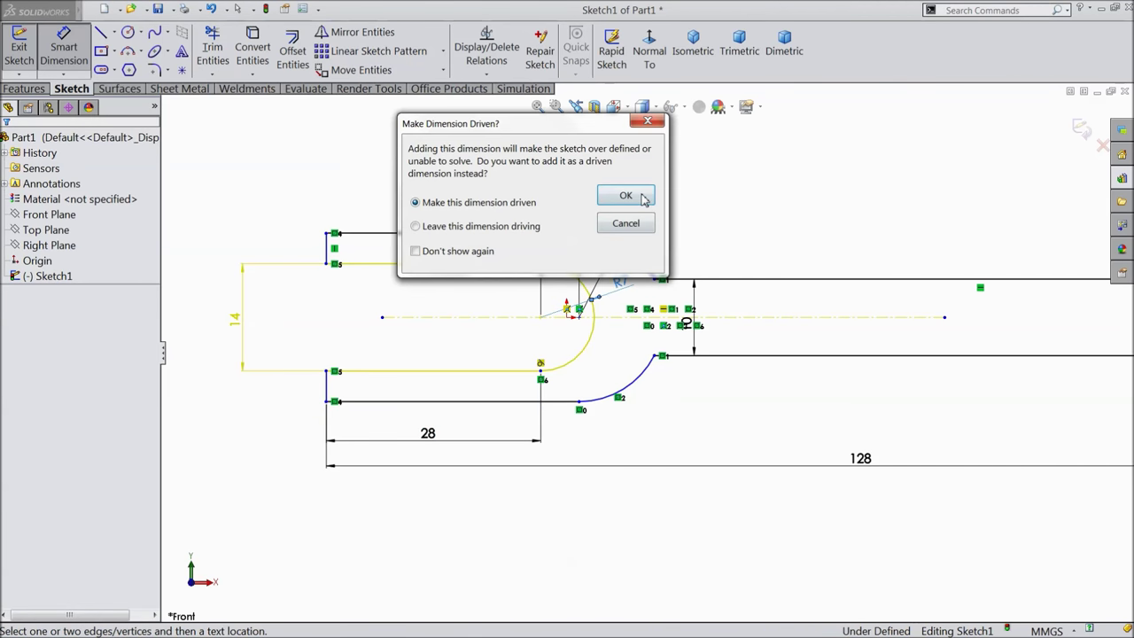
left_click(625, 195)
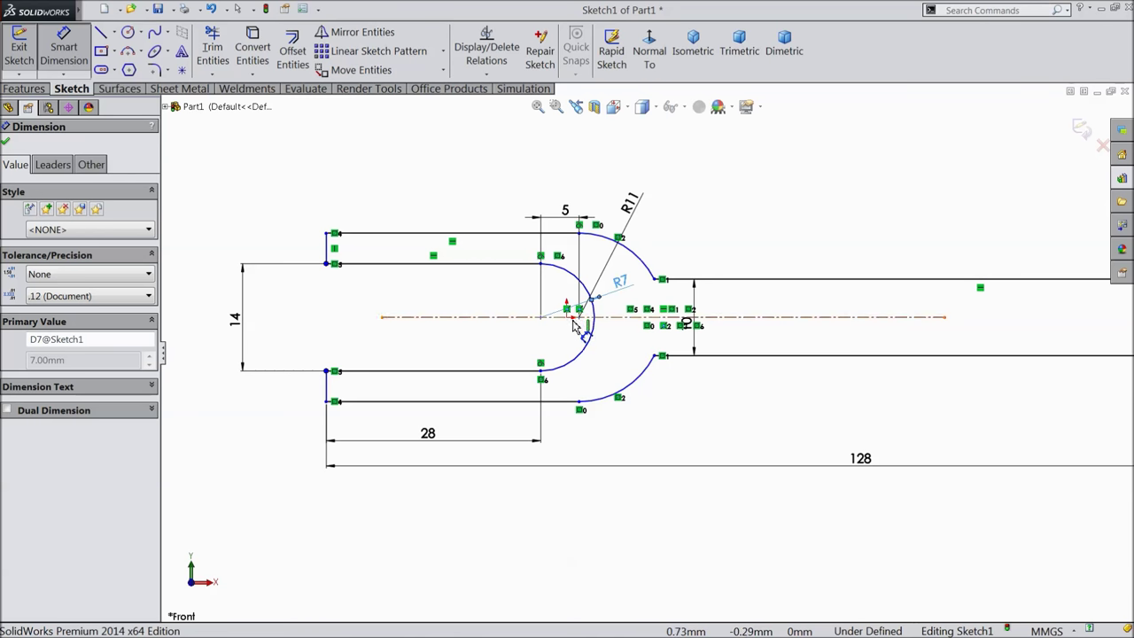
Add a driven dimension for the distance between the two outer prong edges, placed beyond the slot gap dimension.
scroll(514, 327, "up", 2)
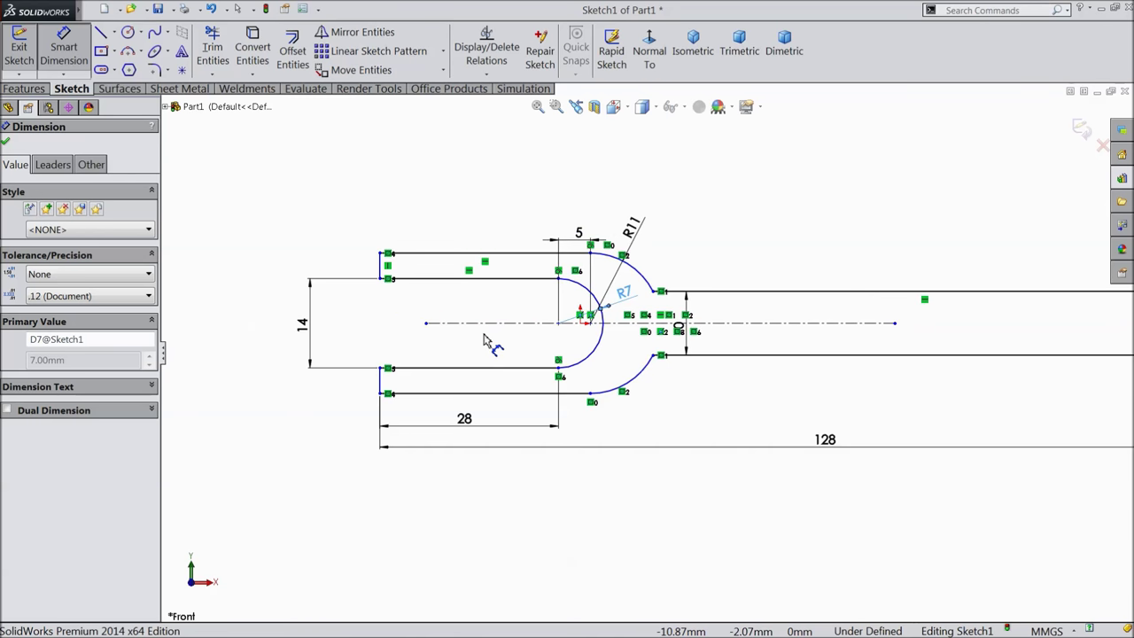
left_click(449, 393)
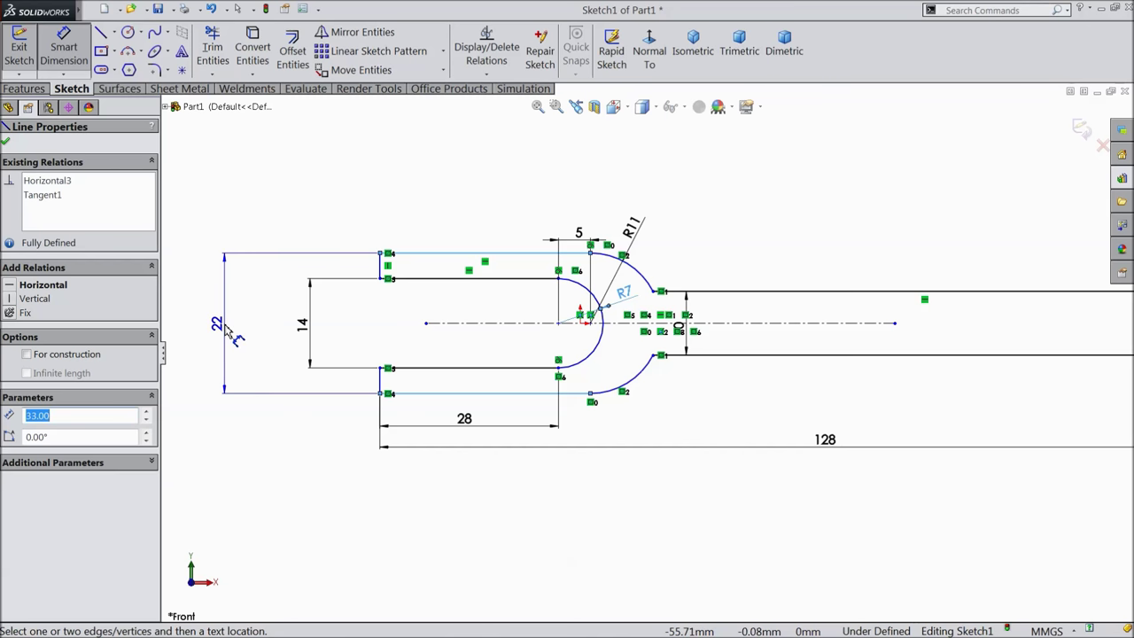
left_click(221, 324)
left_click(611, 197)
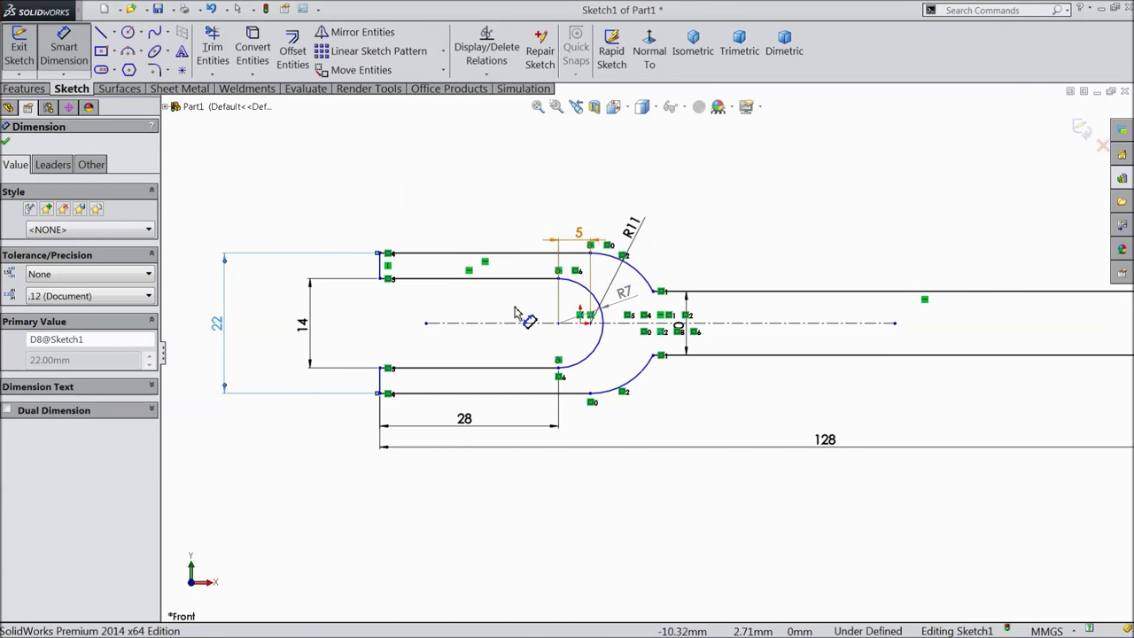
Add a driven dimension between the shank's upper and lower edges, placed beyond the shank's free end.
scroll(647, 359, "up", 2)
scroll(909, 357, "down", 3)
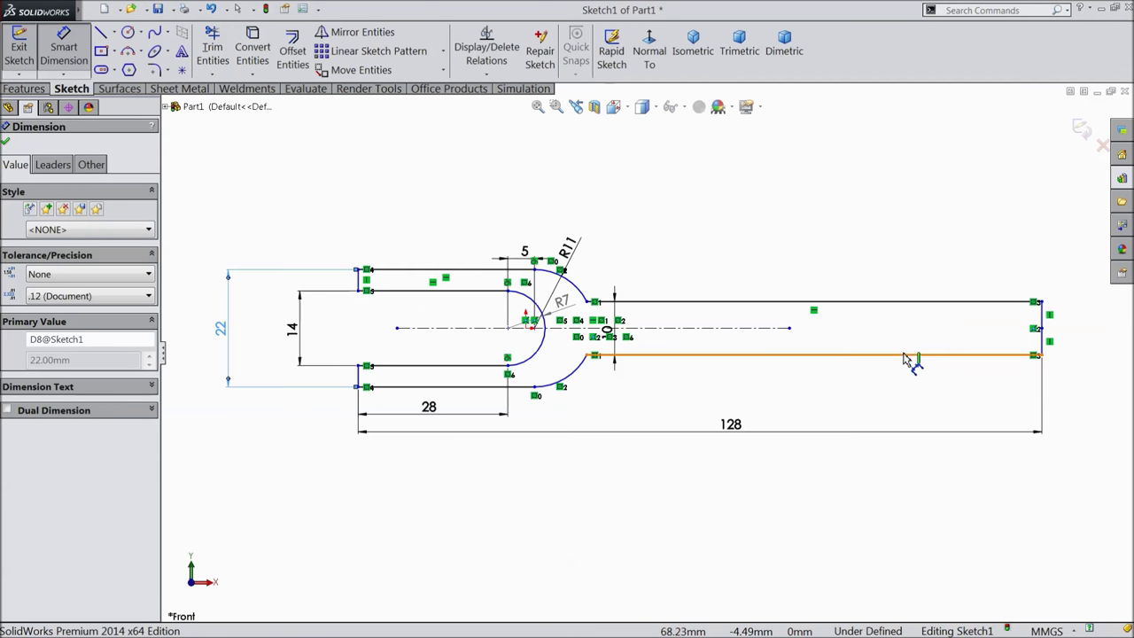
left_click(849, 307)
left_click(849, 359)
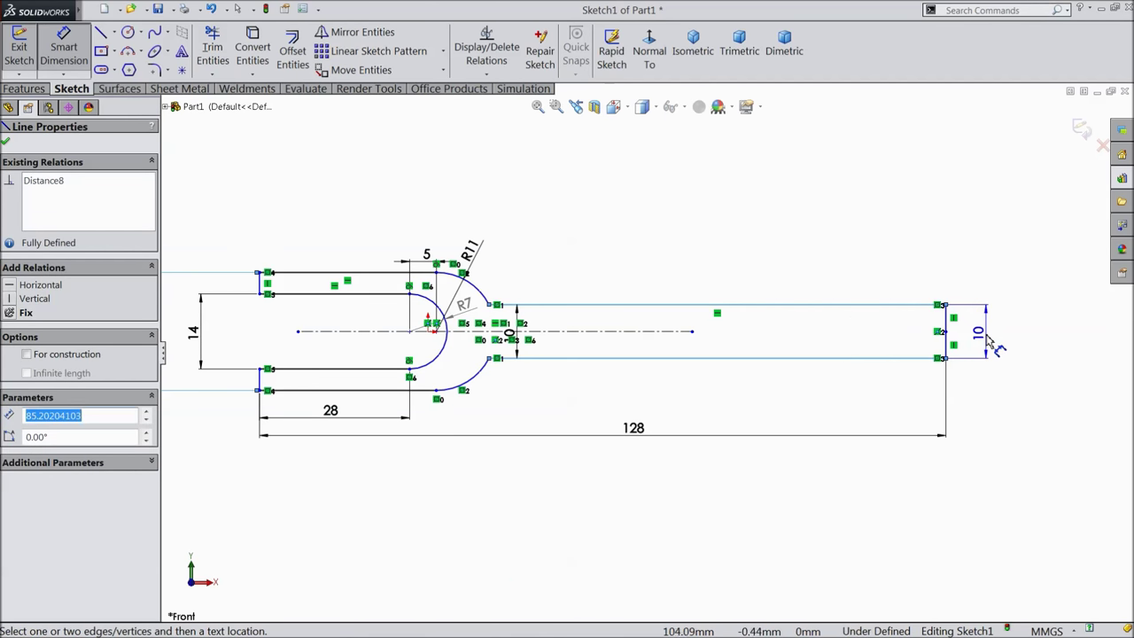
left_click(978, 342)
left_click(626, 196)
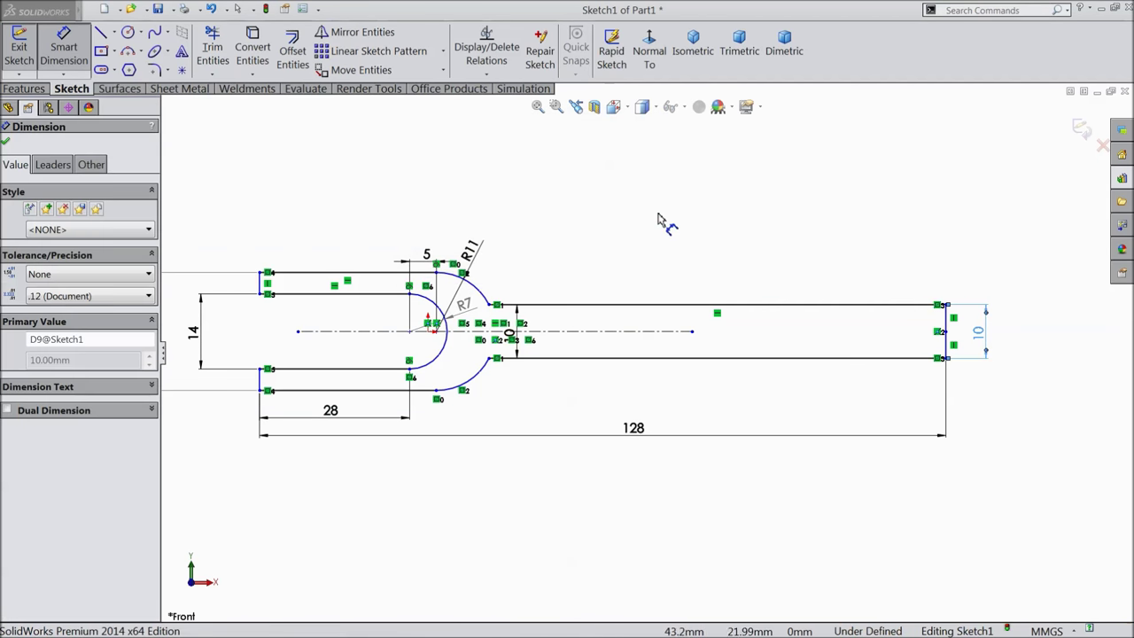
Reposition the upper shoulder arc's radius dimension text farther outside the profile, clear of the 5 mm dimension.
scroll(646, 354, "up", 1)
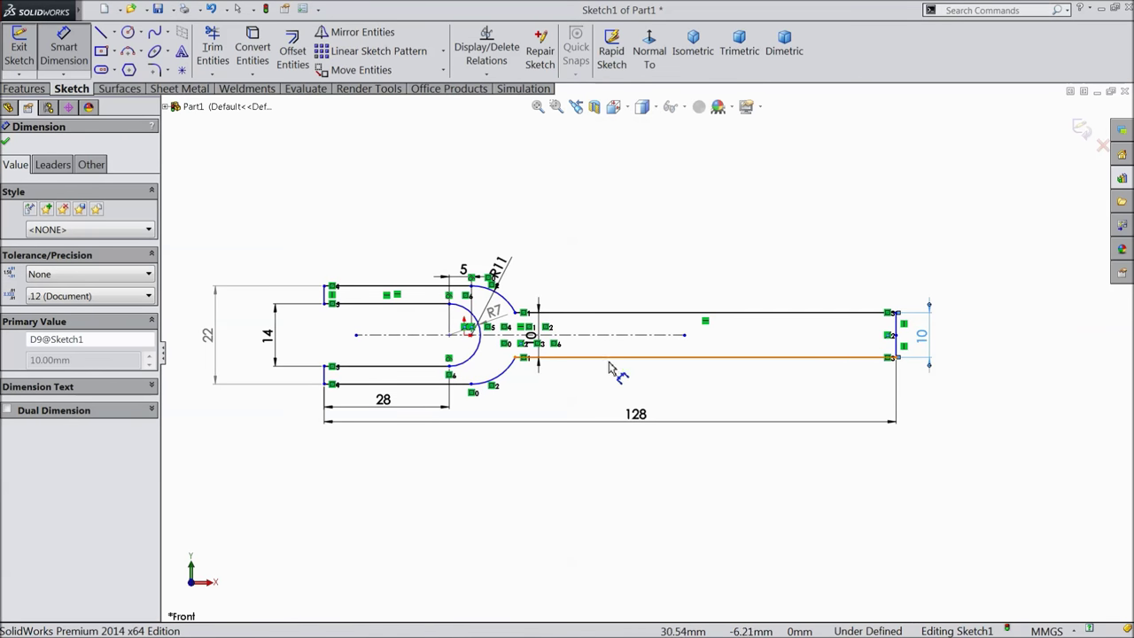
scroll(508, 346, "down", 2)
left_click_drag(572, 255, 620, 228)
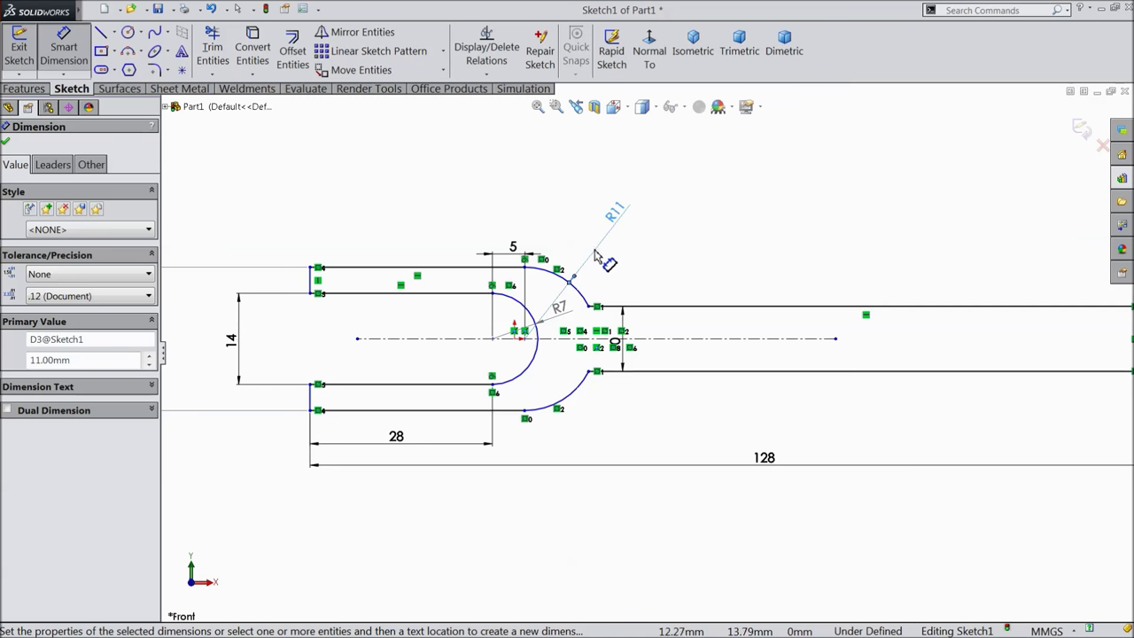
scroll(644, 324, "up", 3)
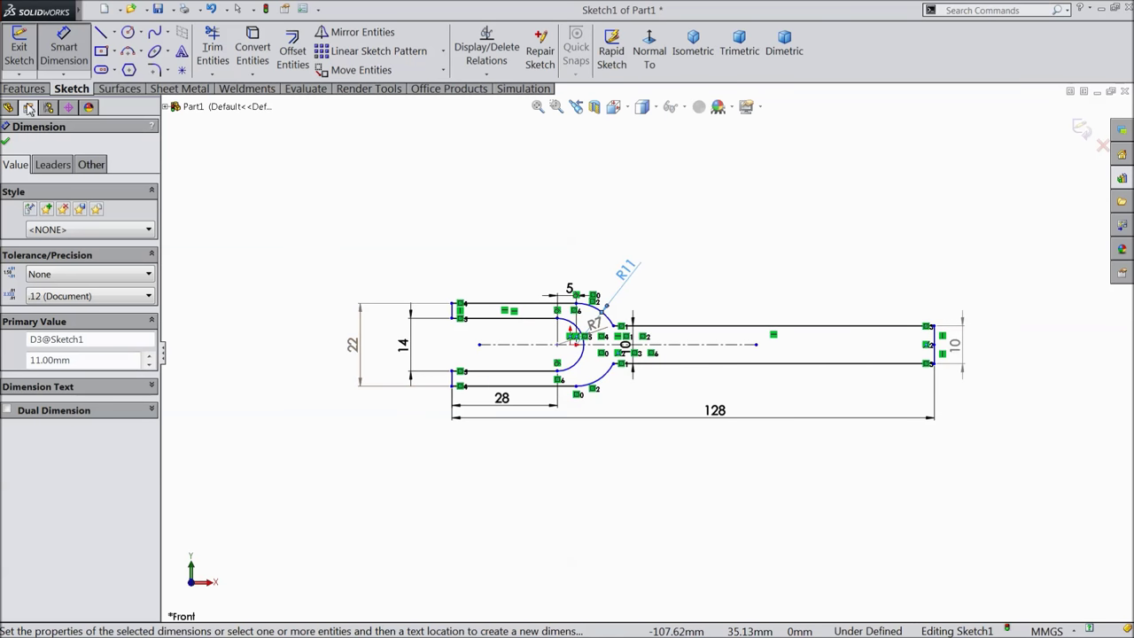
Extrude the fork profile as a boss by 20 mm with the Mid Plane end condition.
left_click(64, 49)
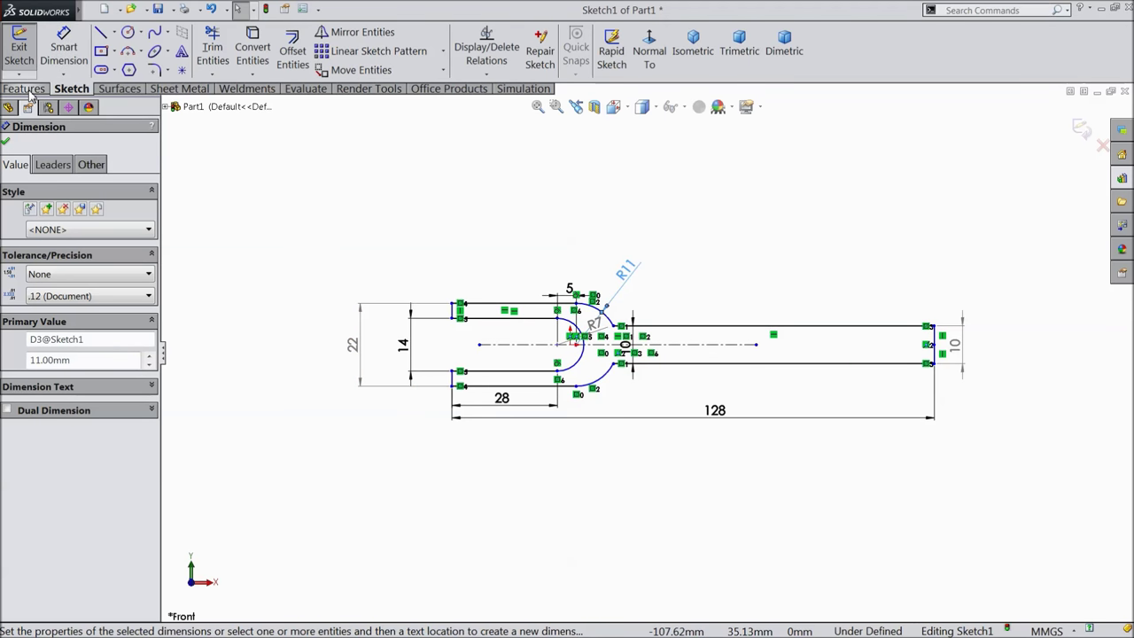
left_click(25, 88)
left_click(27, 51)
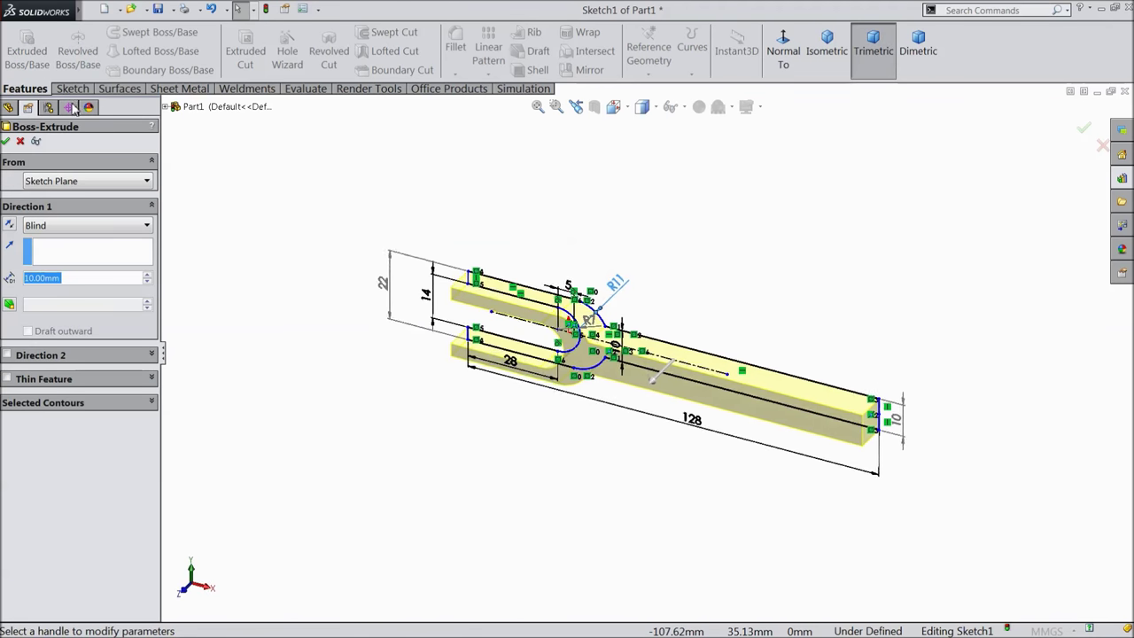
left_click(71, 227)
left_click(46, 304)
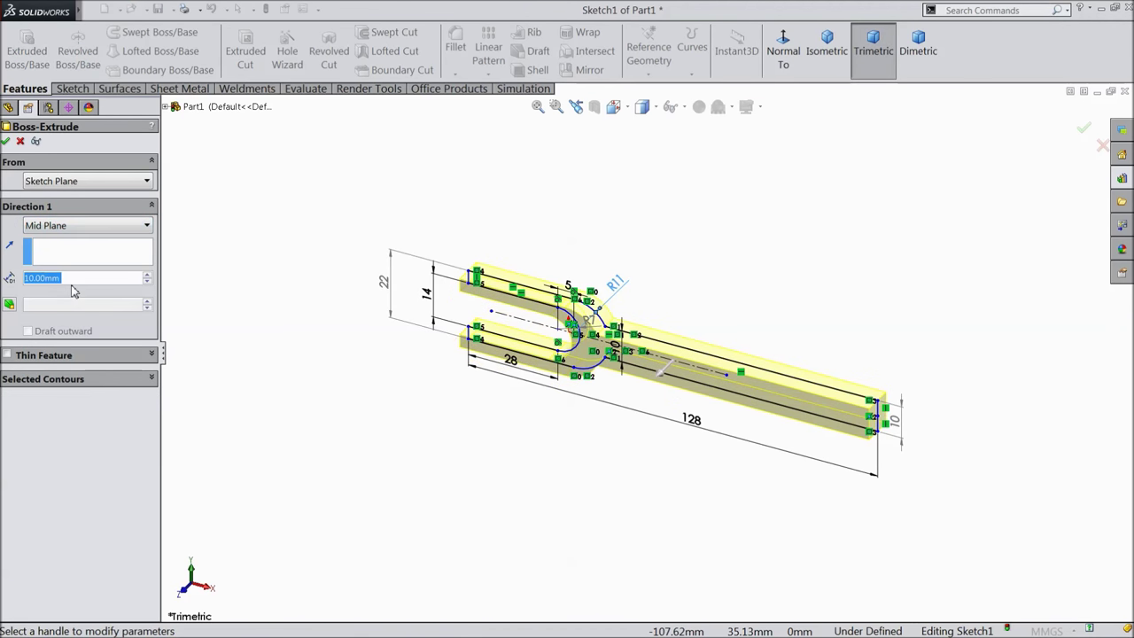
left_click(147, 275)
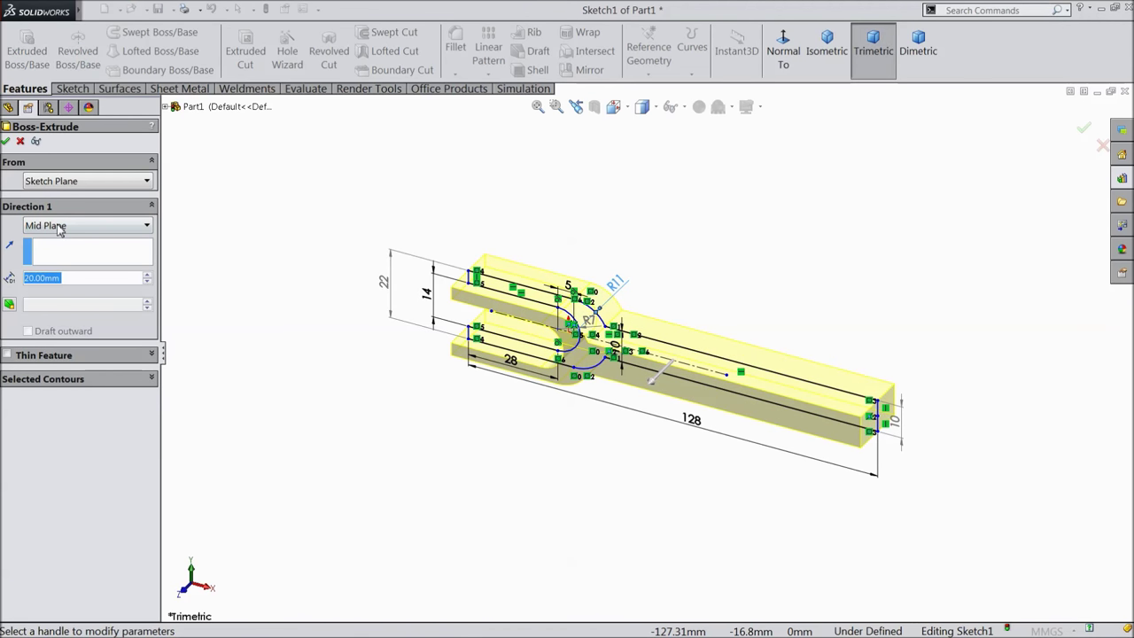
left_click(7, 141)
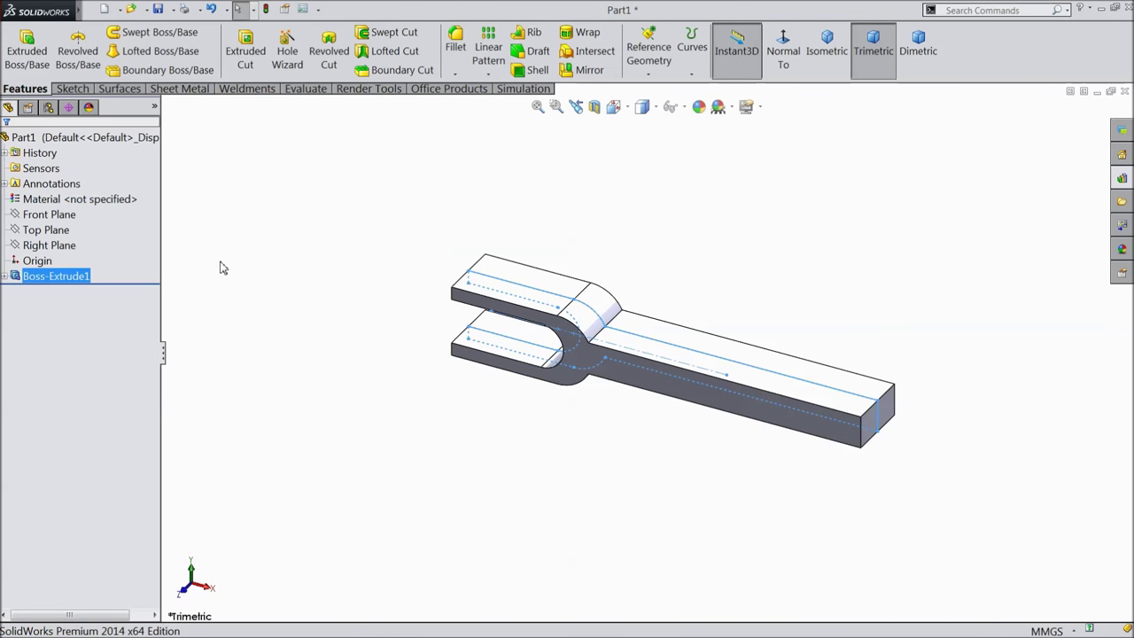
Apply the satin finish stainless steel appearance from the Steel metals to the extruded fork part.
left_click(248, 262)
scroll(679, 375, "down", 2)
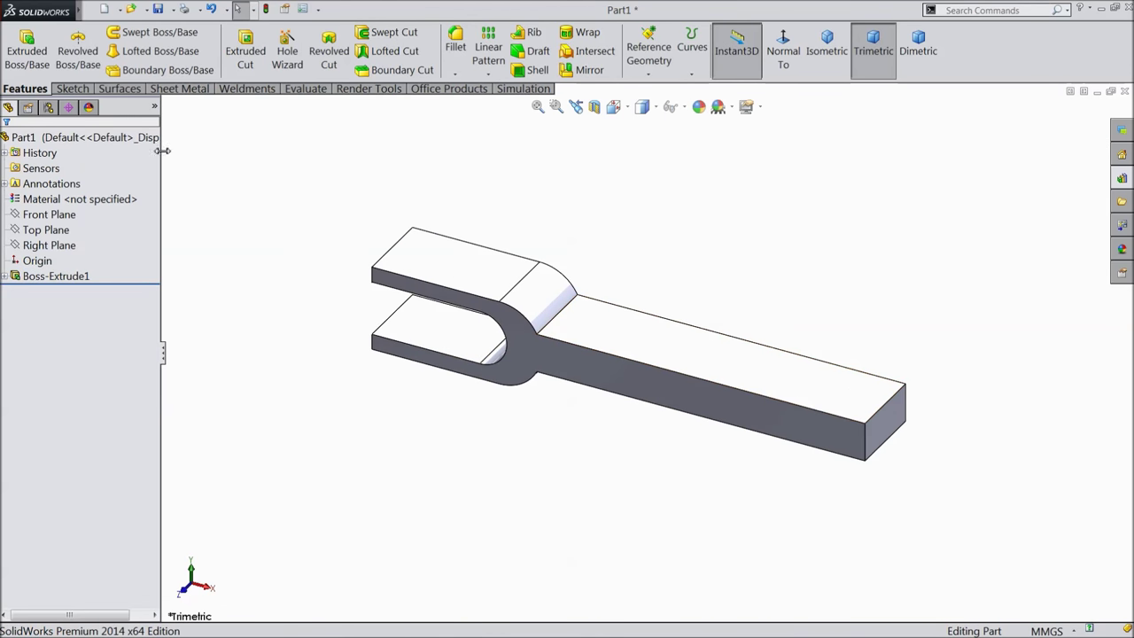
left_click(95, 140)
left_click(1120, 252)
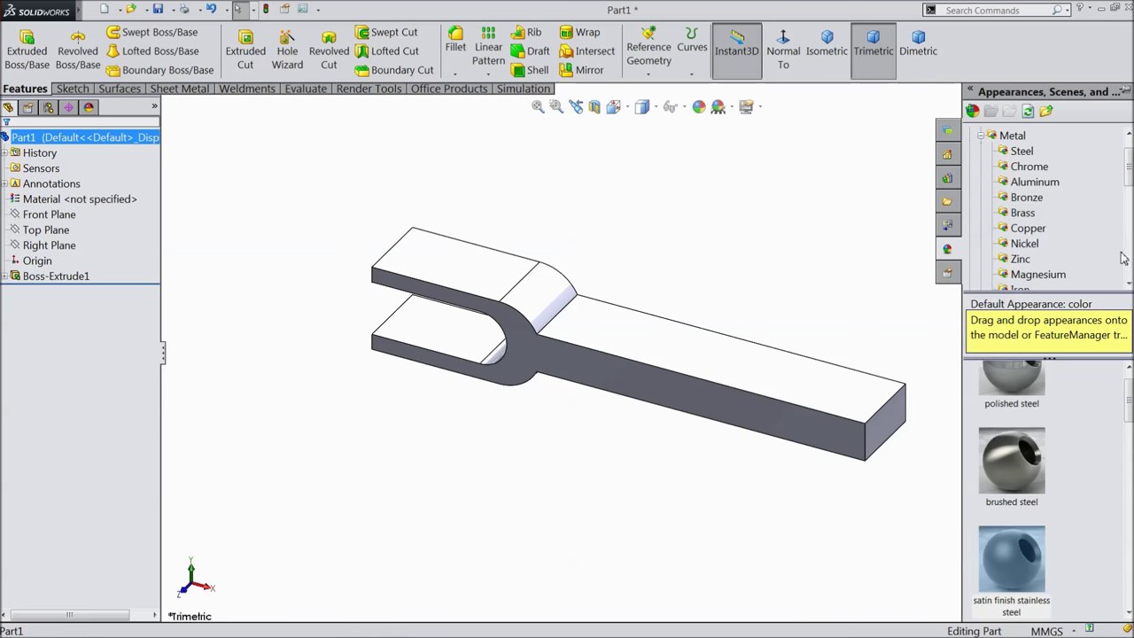
left_click(1024, 154)
scroll(1025, 510, "down", 1)
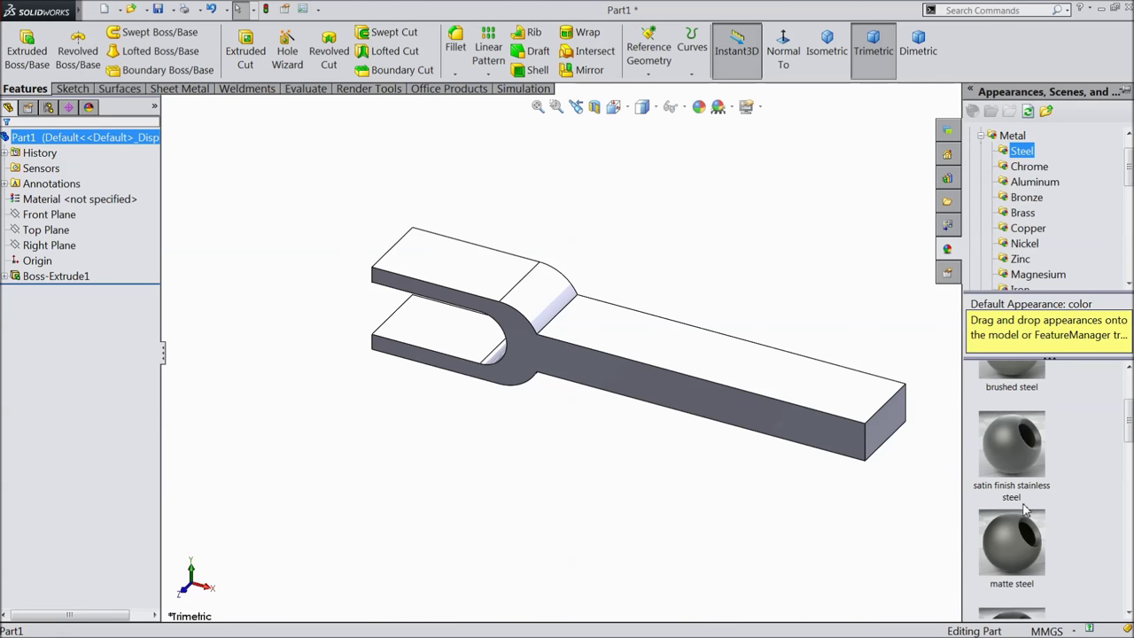
left_click_drag(1021, 464, 735, 344)
middle_click_drag(735, 344, 742, 305)
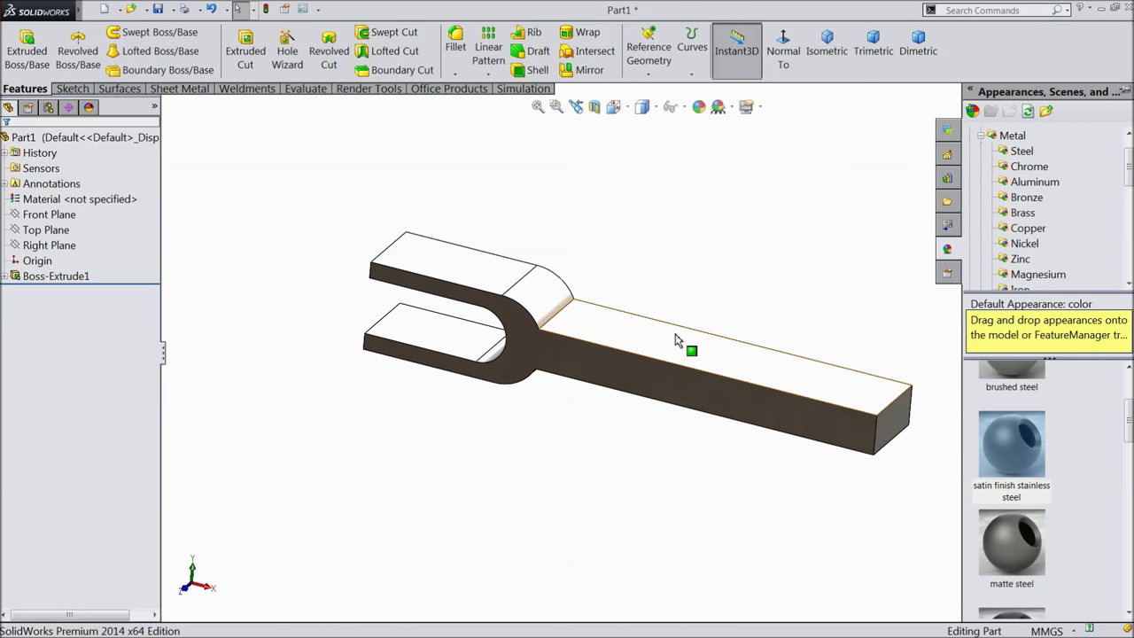
scroll(678, 336, "down", 2)
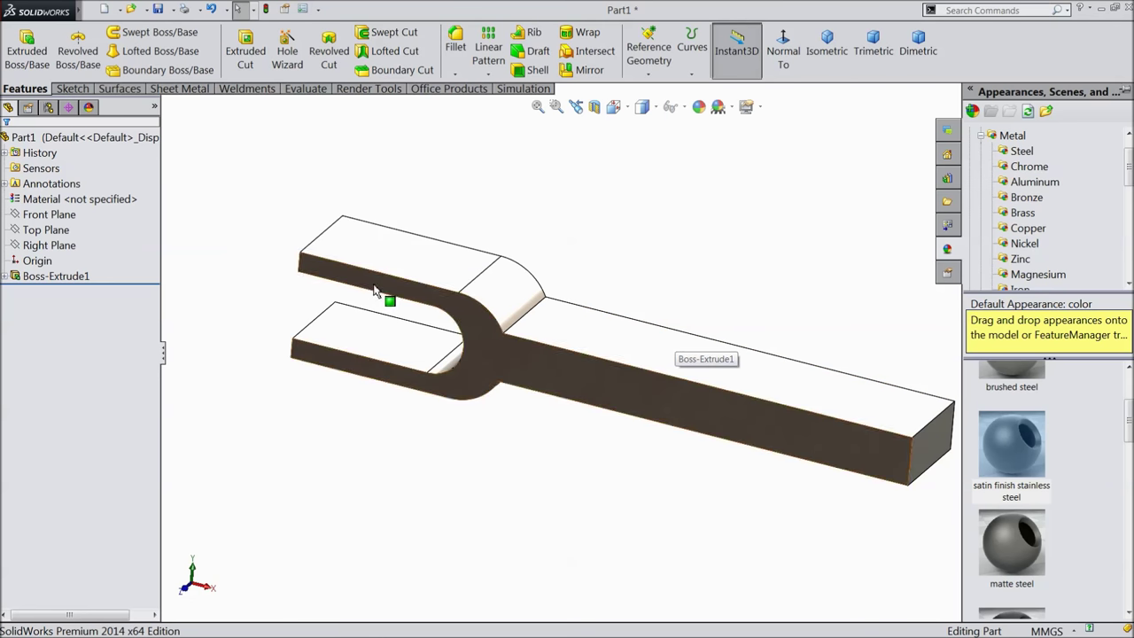
Start a new sketch on the Top Plane and orient the view normal to it.
left_click(45, 230)
left_click(52, 205)
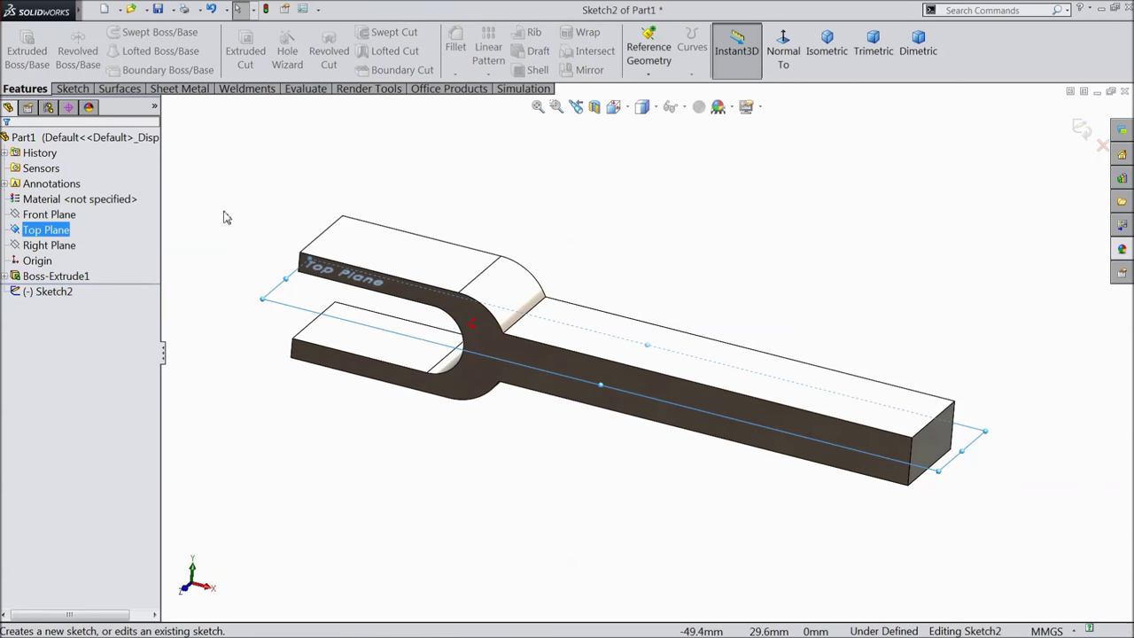
left_click(784, 53)
scroll(620, 354, "down", 3)
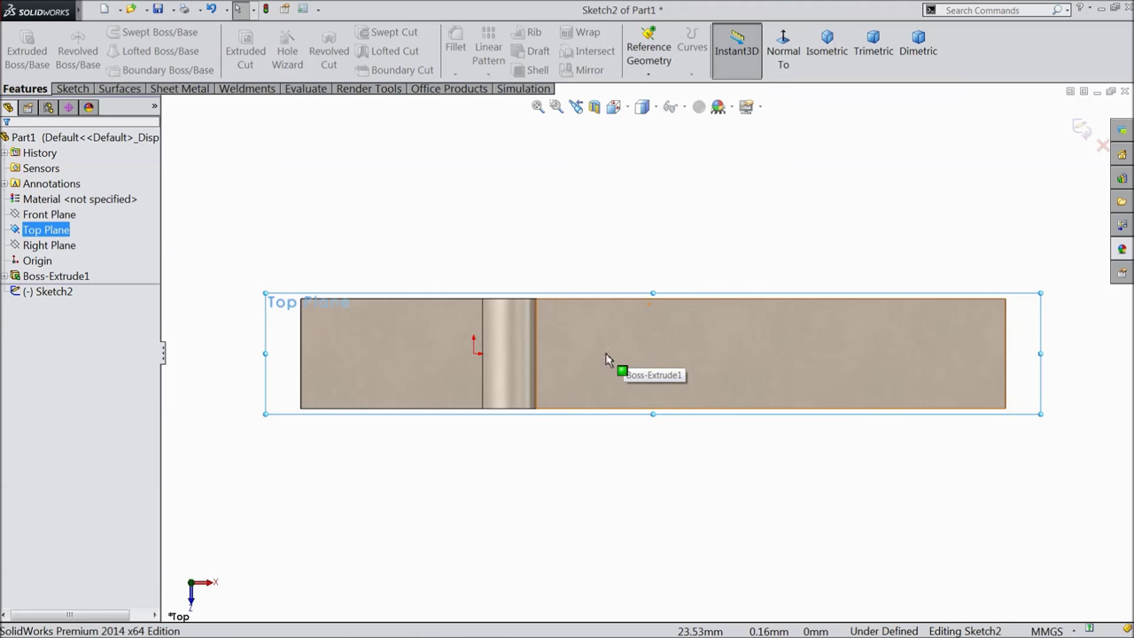
Draw a horizontal centerline along the part's full length, from the midpoint of the shank's end edge to the prong's end edge.
left_click(72, 88)
left_click(113, 32)
left_click(108, 68)
scroll(649, 356, "up", 2)
left_click(487, 352)
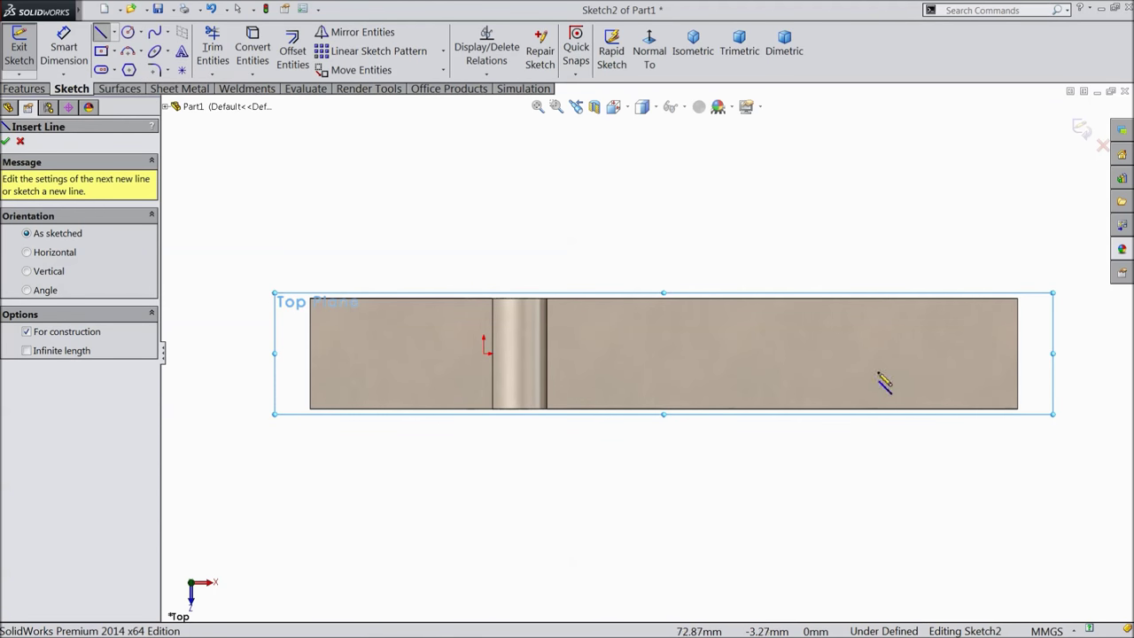
left_click(1018, 352)
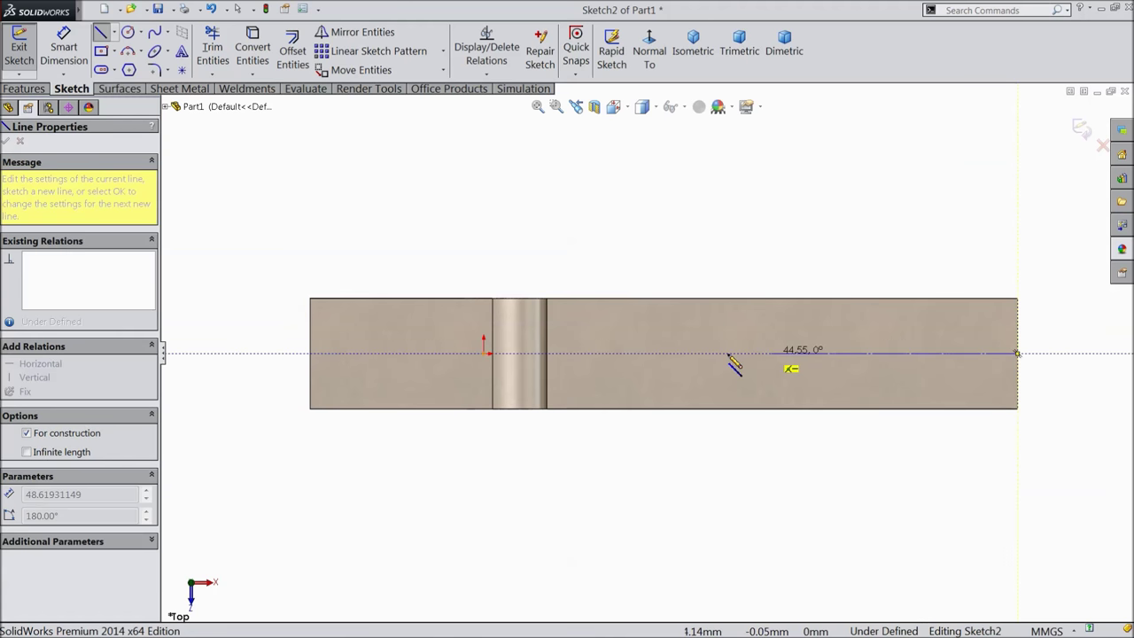
left_click(310, 353)
right_click(260, 330)
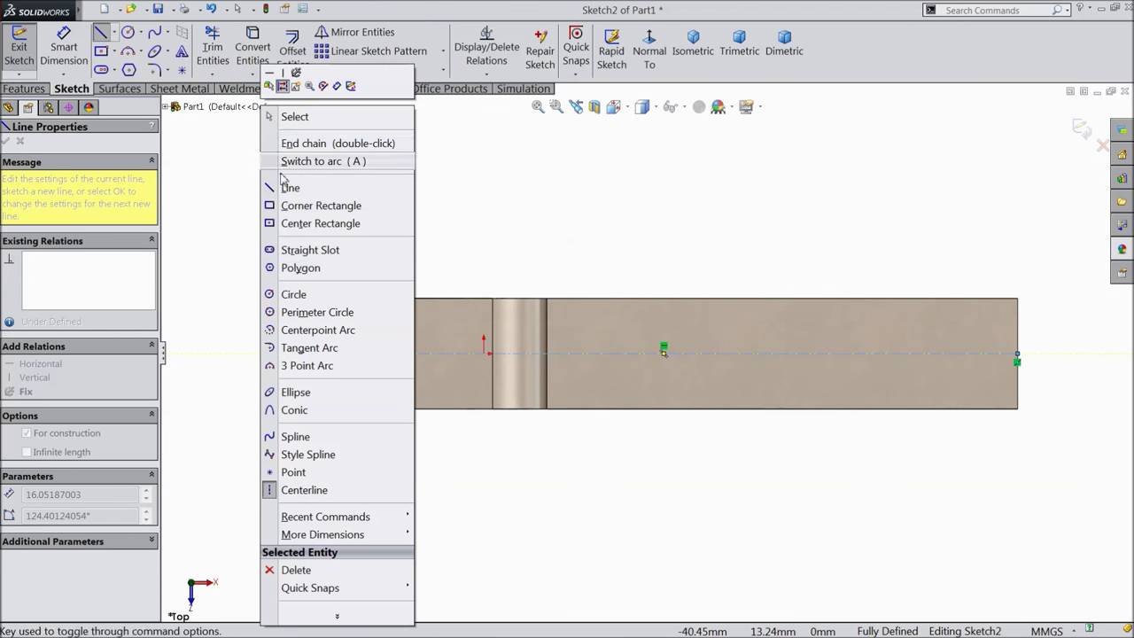
left_click(292, 116)
Draw a horizontal line about 108 mm long just above the centerline, starting on the shank's end edge and stopping inside the prong.
left_click(101, 35)
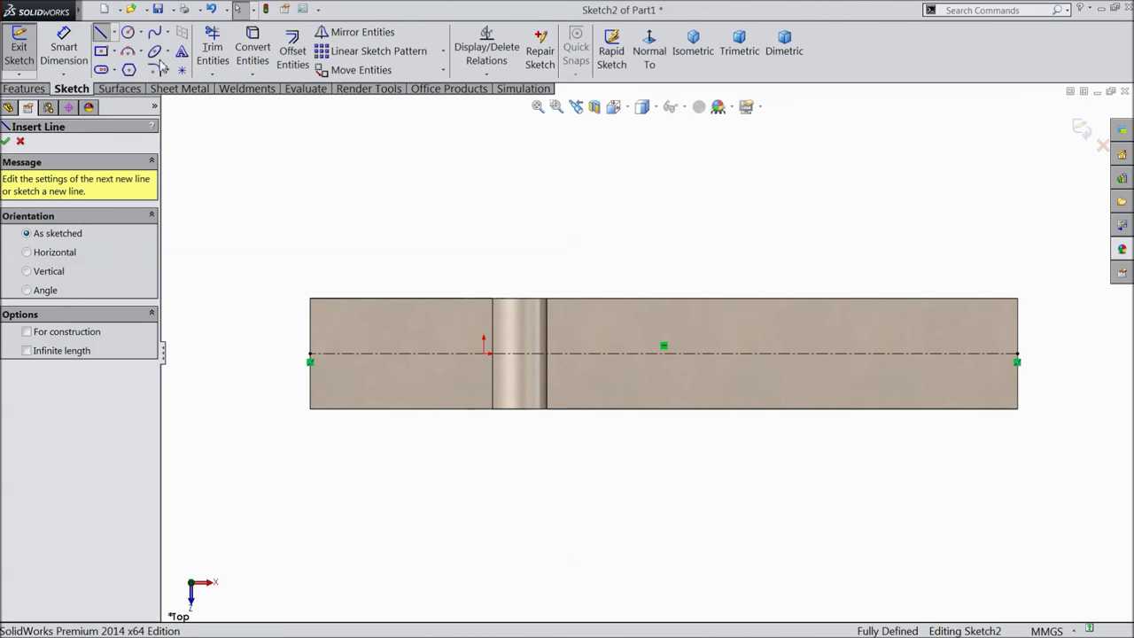
scroll(982, 377, "down", 1)
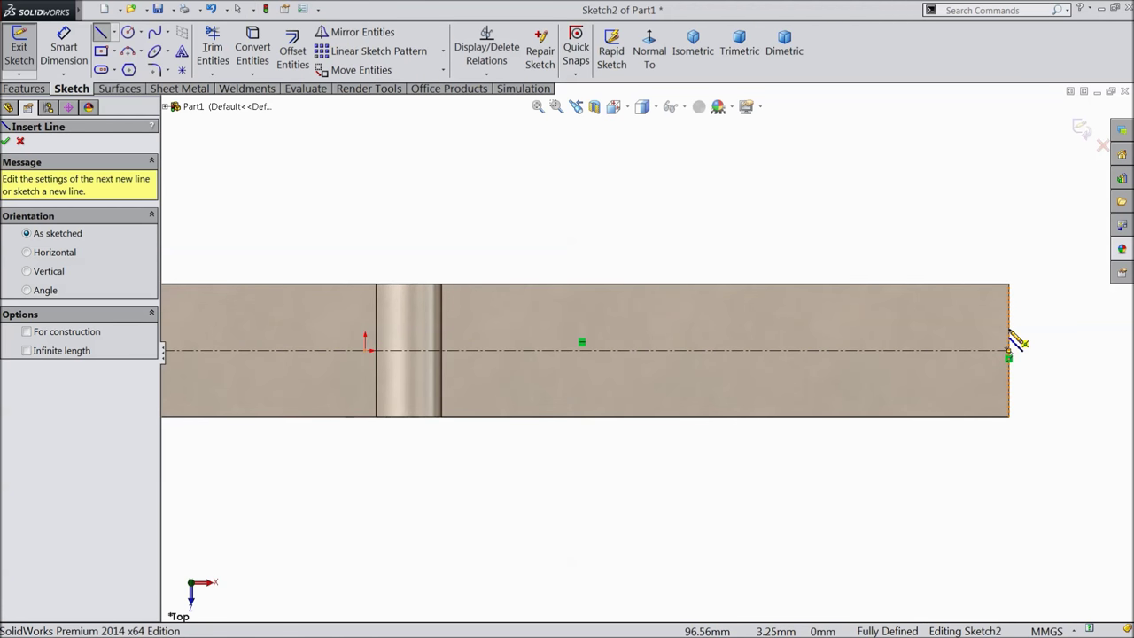
left_click(1010, 330)
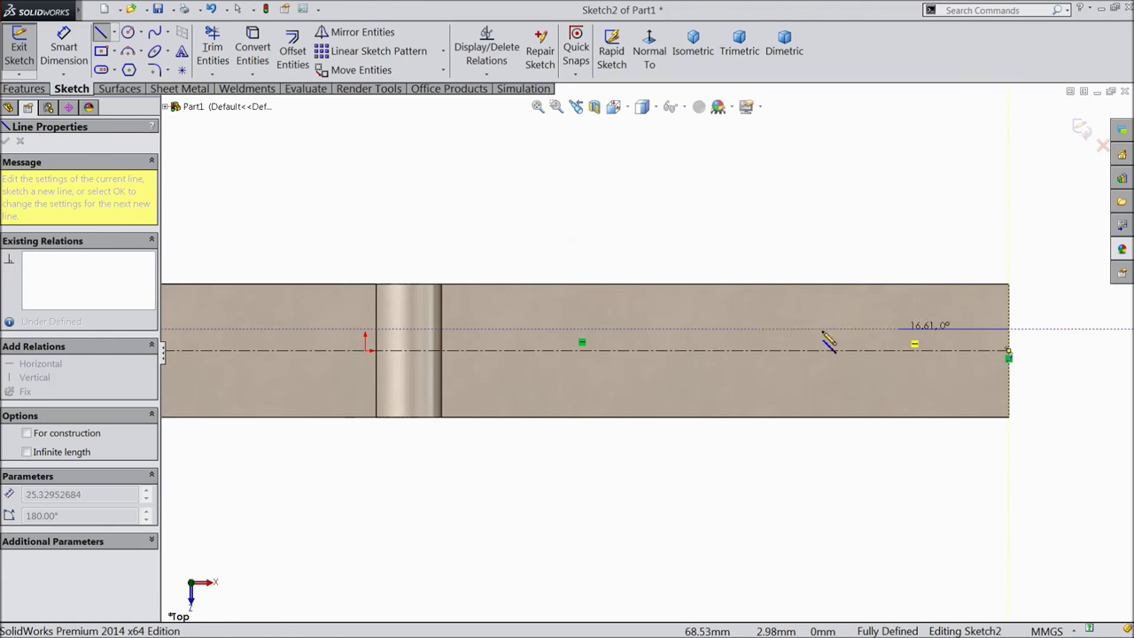
scroll(330, 344, "up", 1)
left_click(352, 335)
right_click(353, 255)
left_click(410, 125)
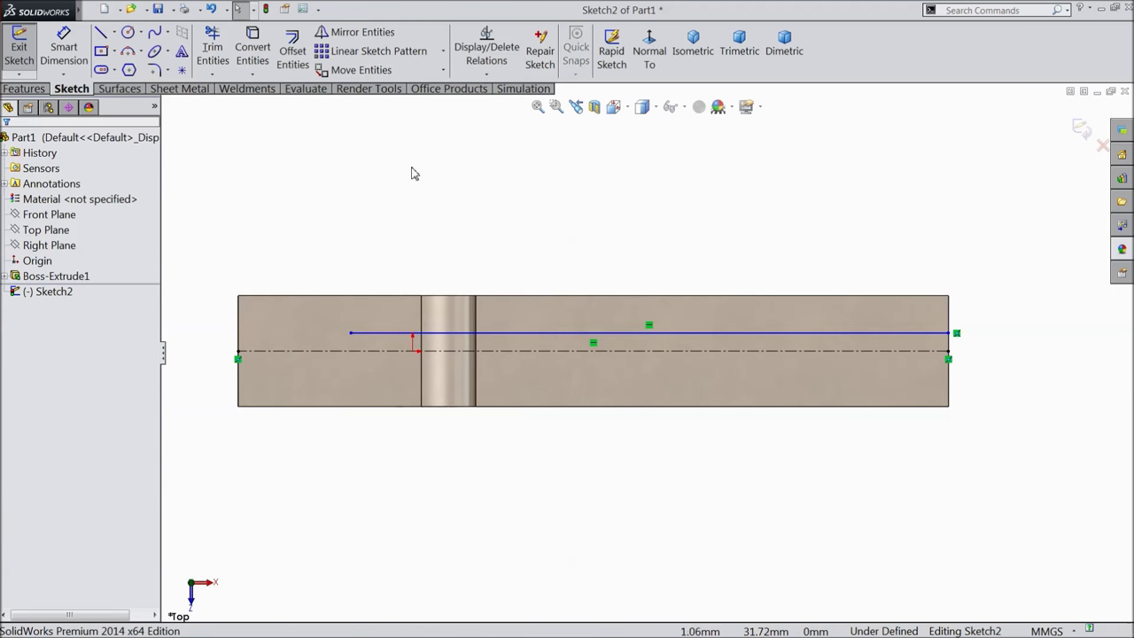
Mirror the long horizontal line about the centerline, keeping the original.
left_click(359, 32)
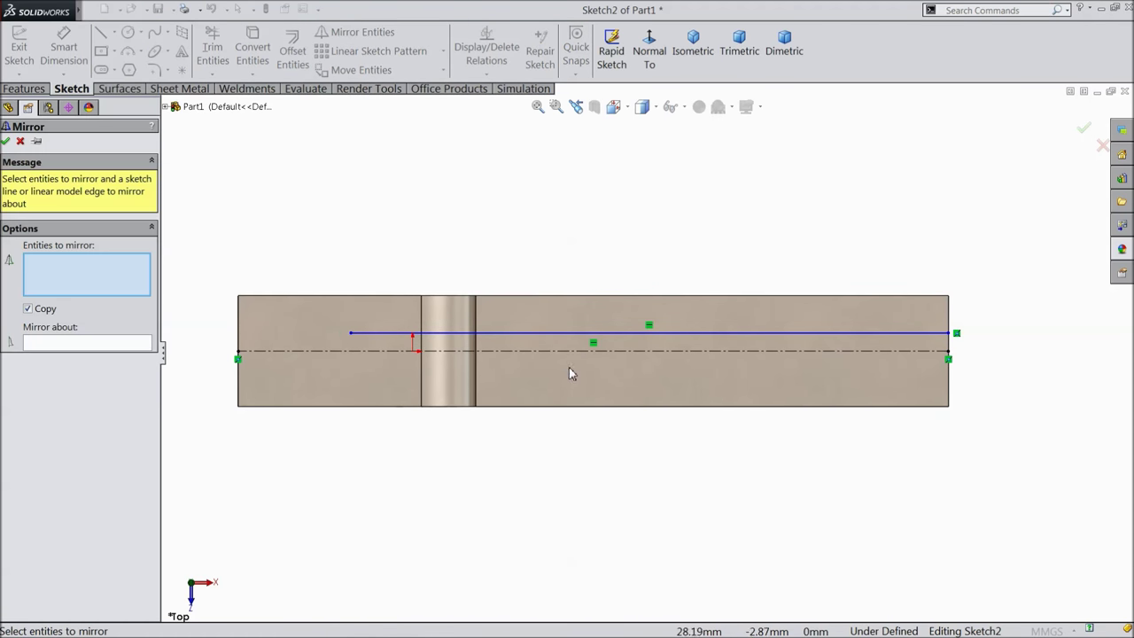
left_click(535, 334)
left_click(89, 342)
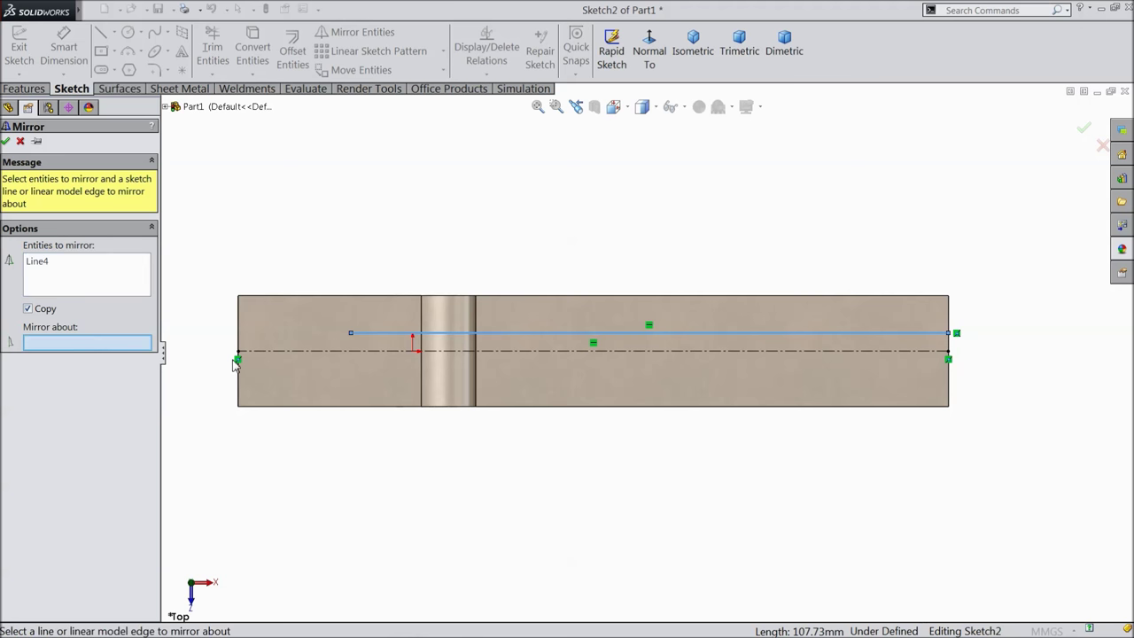
left_click(511, 352)
left_click(6, 141)
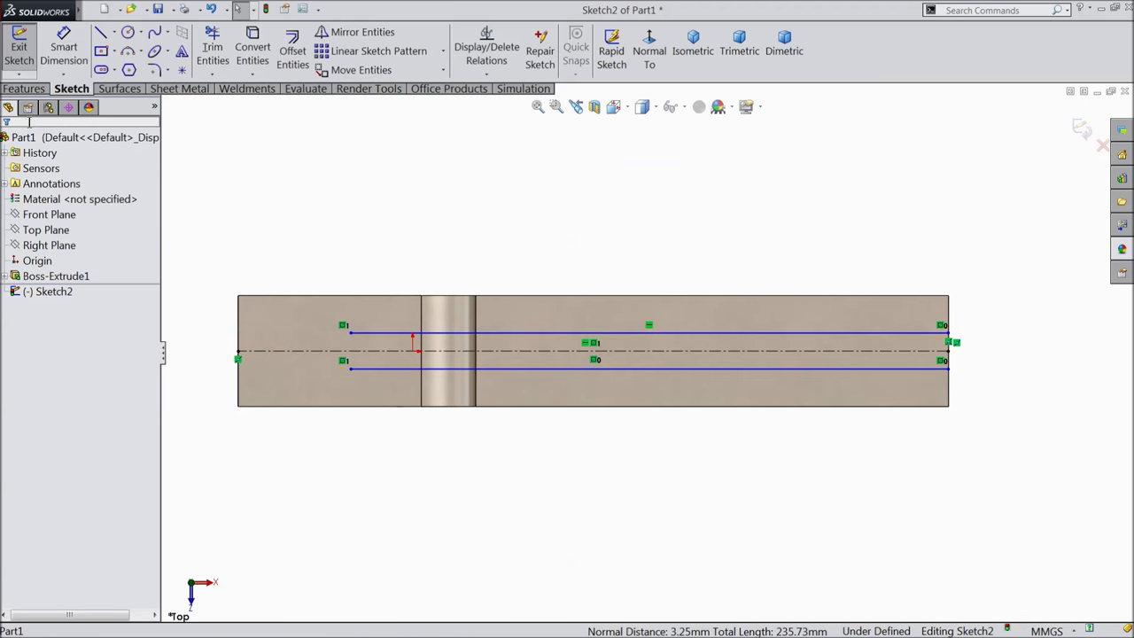
Join the two long lines at the shank's end edge with a short vertical line.
left_click(100, 32)
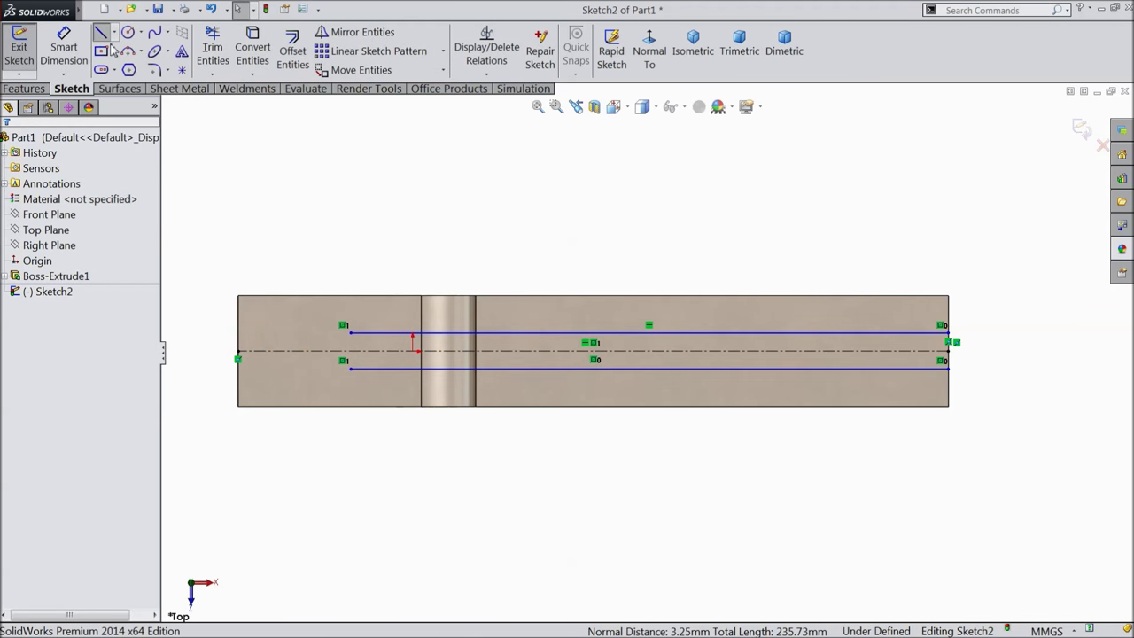
left_click(948, 334)
left_click(948, 369)
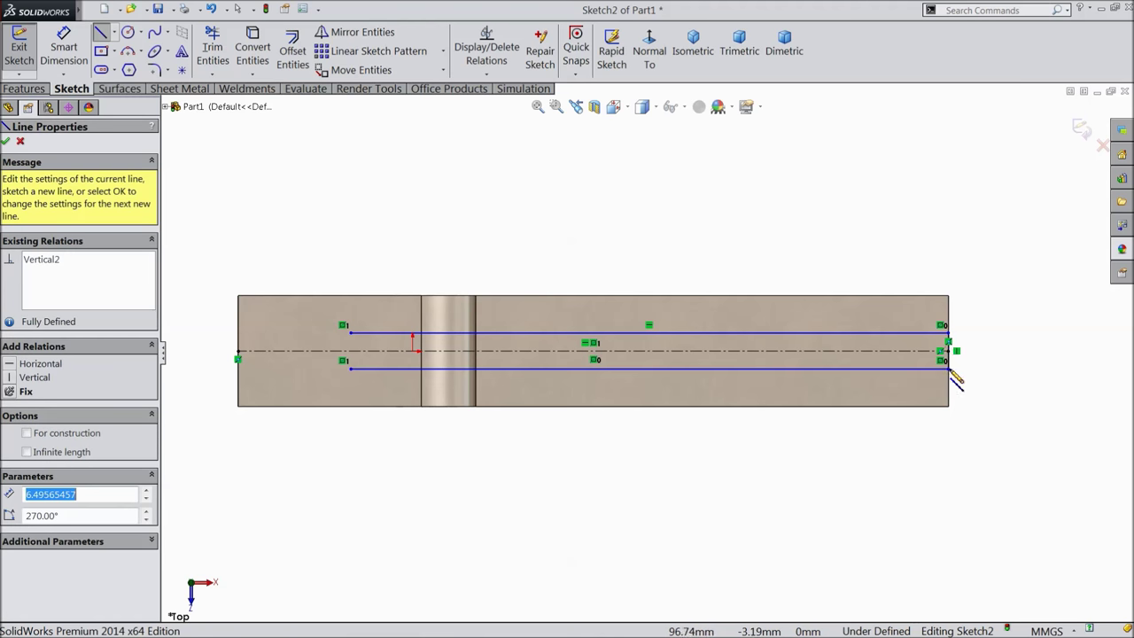
right_click(957, 231)
left_click(989, 172)
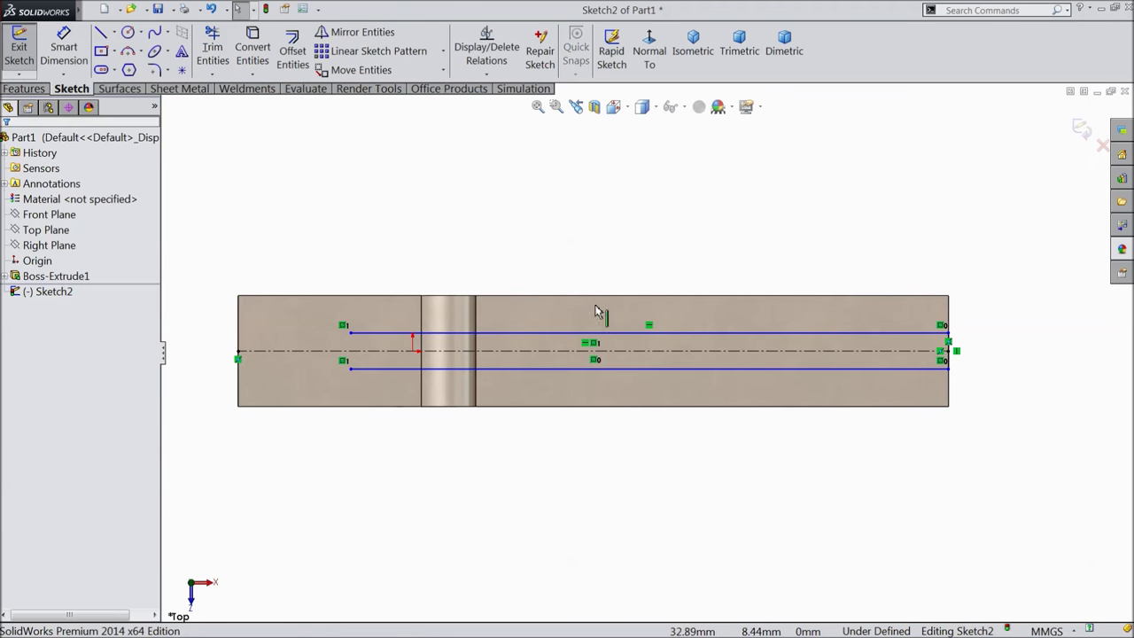
Draw a centerpoint arc of about 10 mm radius centred on the centerline, joining the lines' free ends around the prong end.
left_click(141, 55)
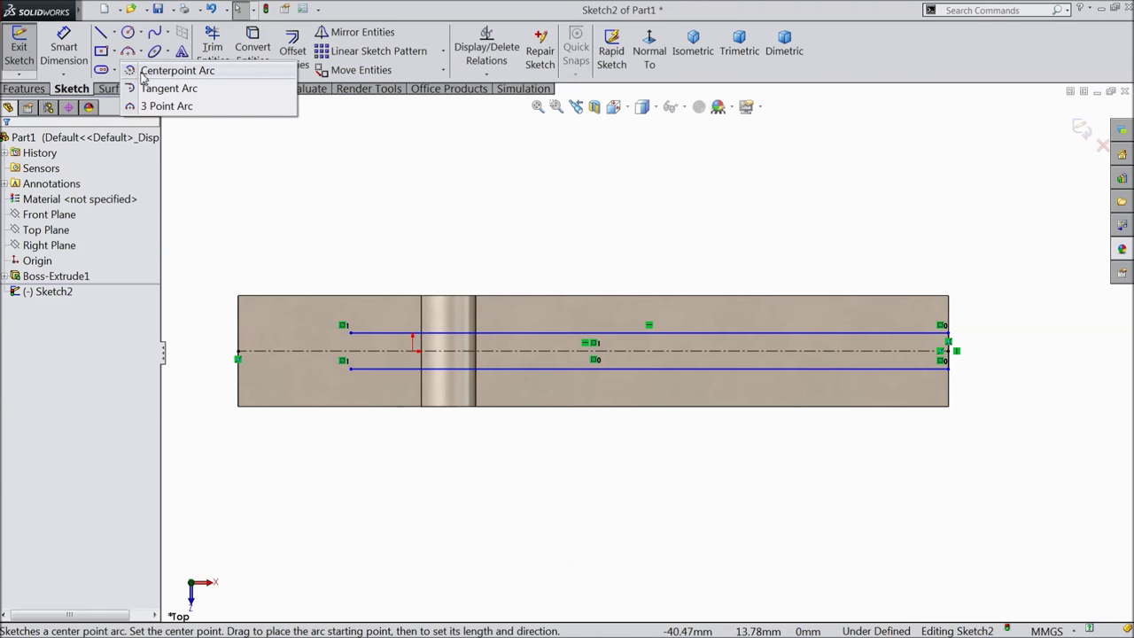
left_click(149, 73)
scroll(303, 375, "down", 4)
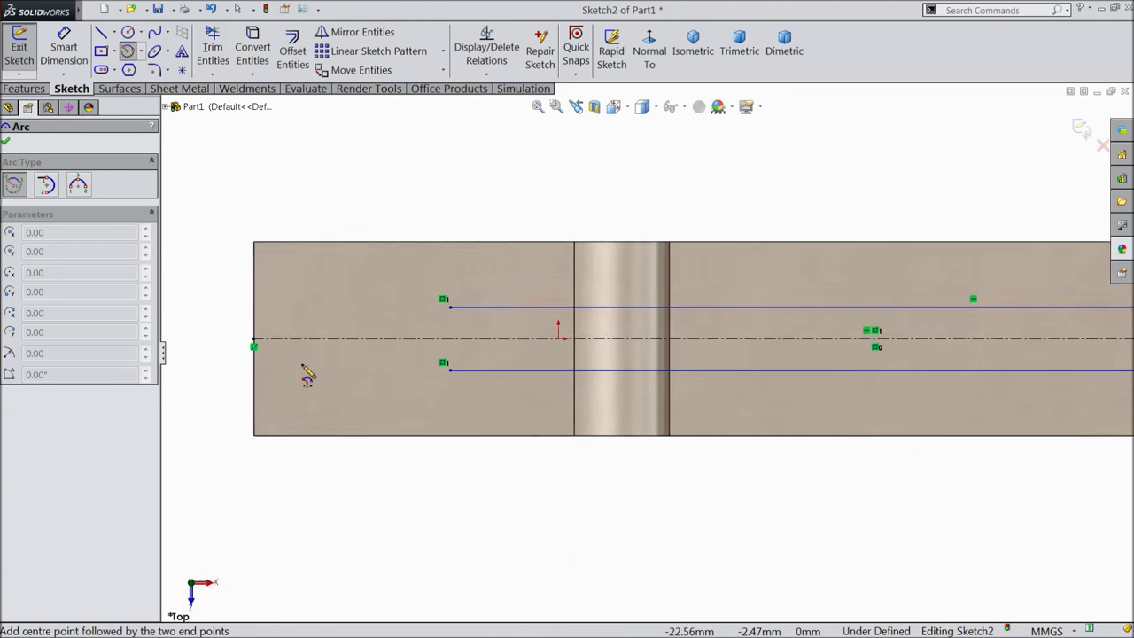
left_click(390, 333)
left_click(498, 294)
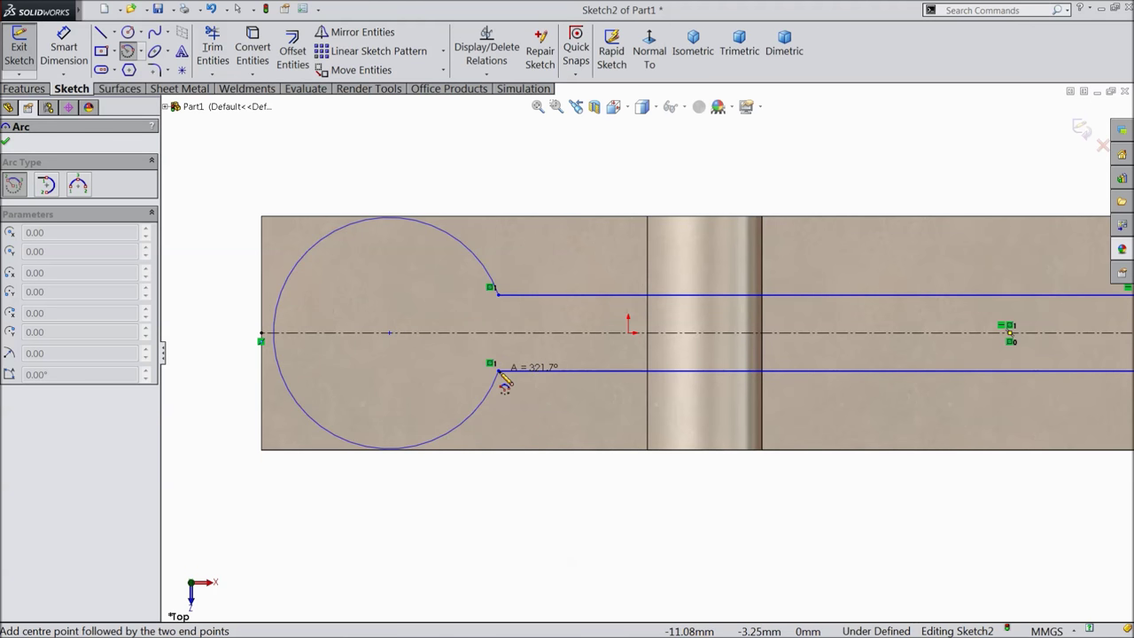
left_click(499, 373)
right_click(507, 133)
left_click(541, 148)
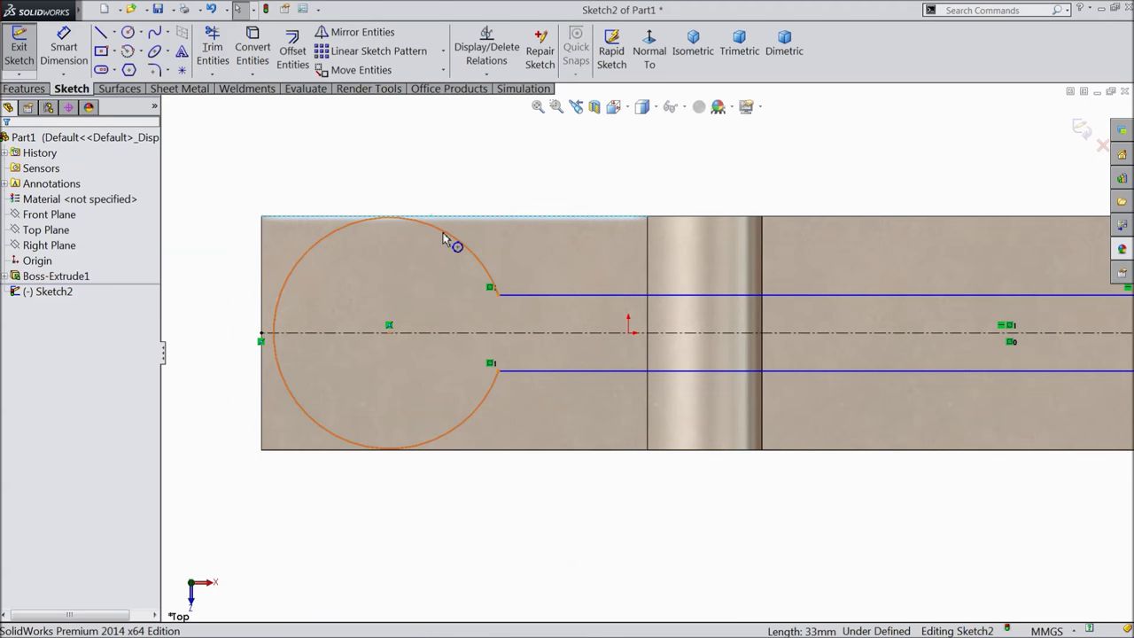
Make the arc tangent to the prong's upper, end and lower edges.
left_click(446, 239, "ctrl")
left_click(476, 187)
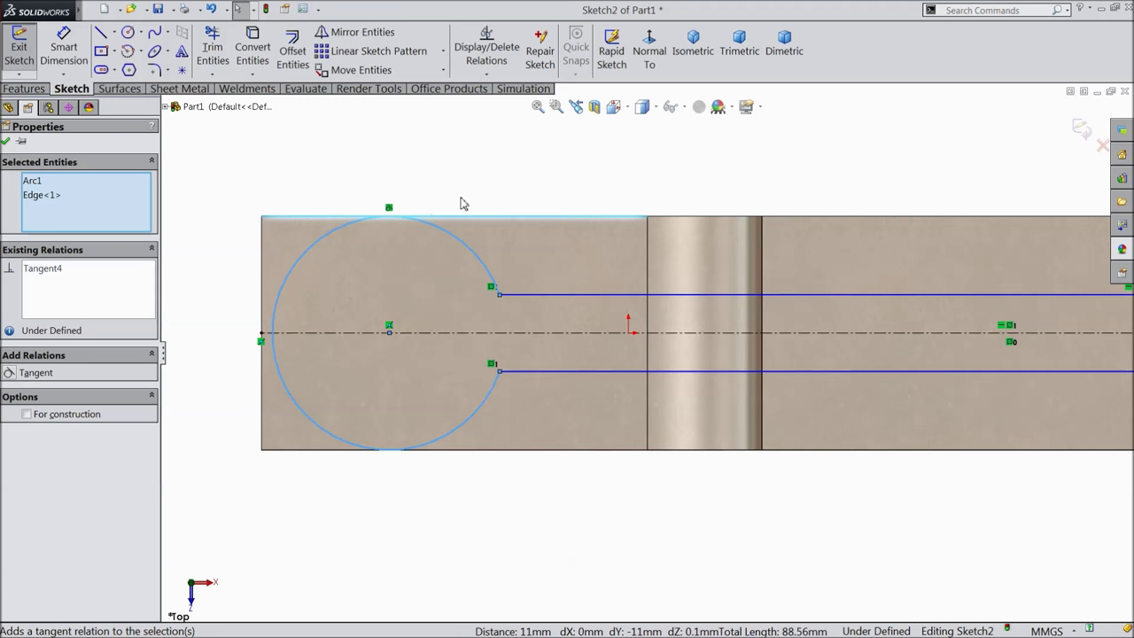
left_click(264, 320)
left_click(280, 304, "ctrl")
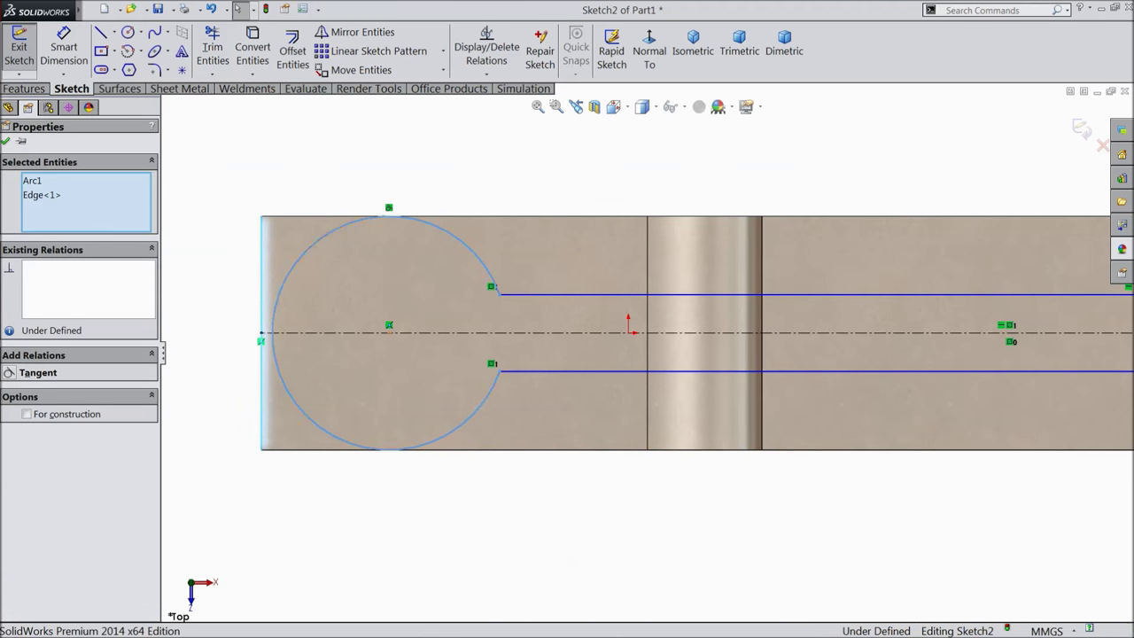
left_click(317, 247)
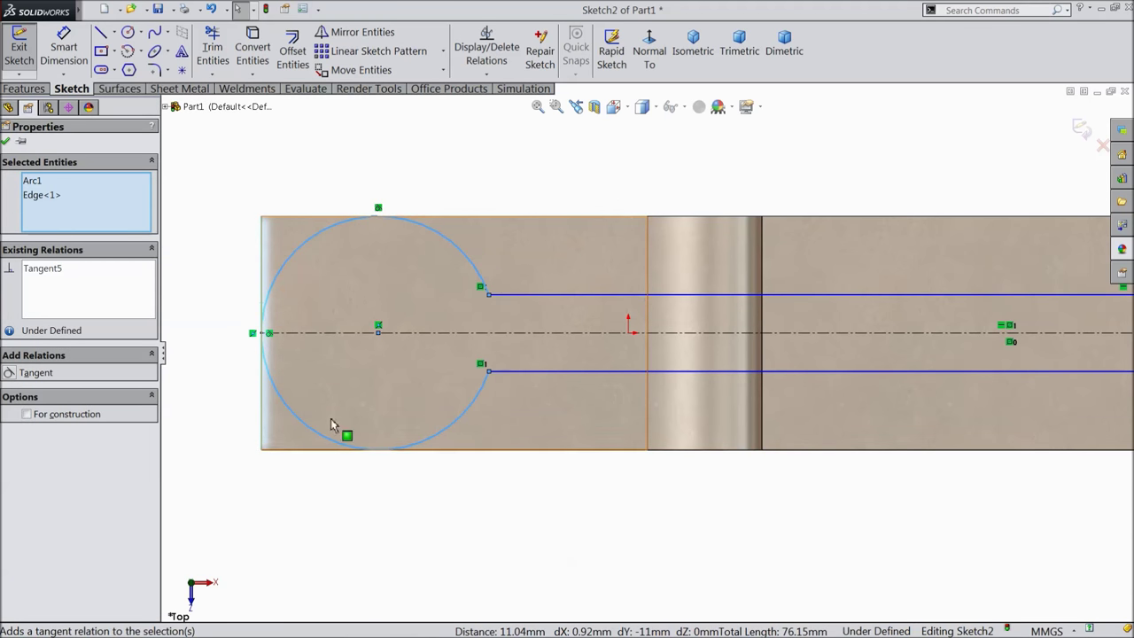
left_click(423, 449)
left_click(429, 437, "ctrl")
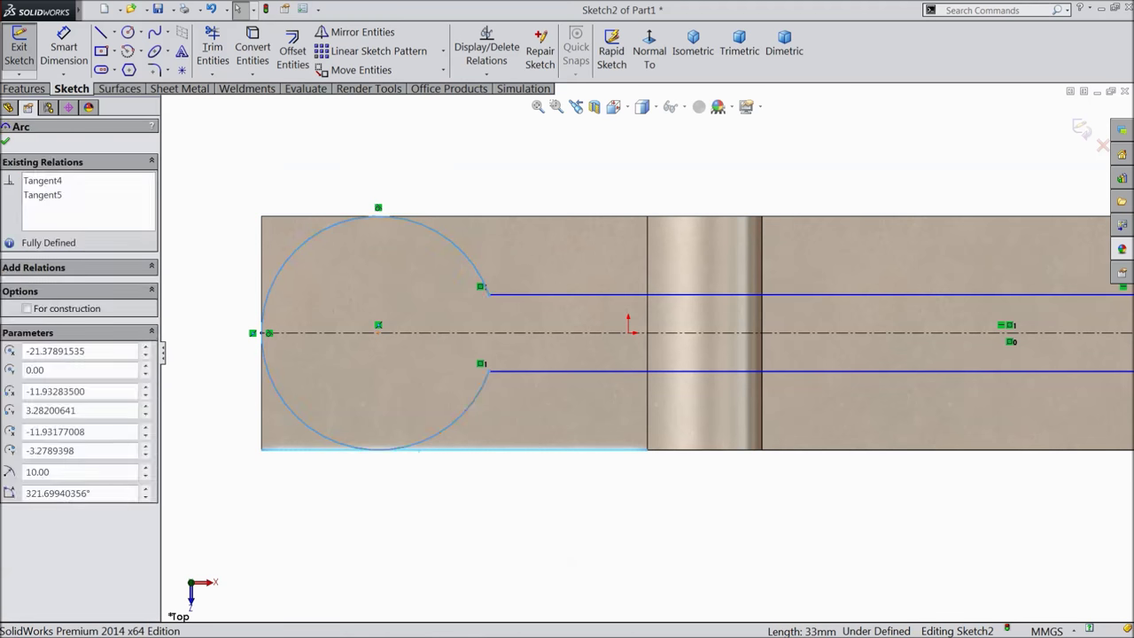
left_click(461, 387)
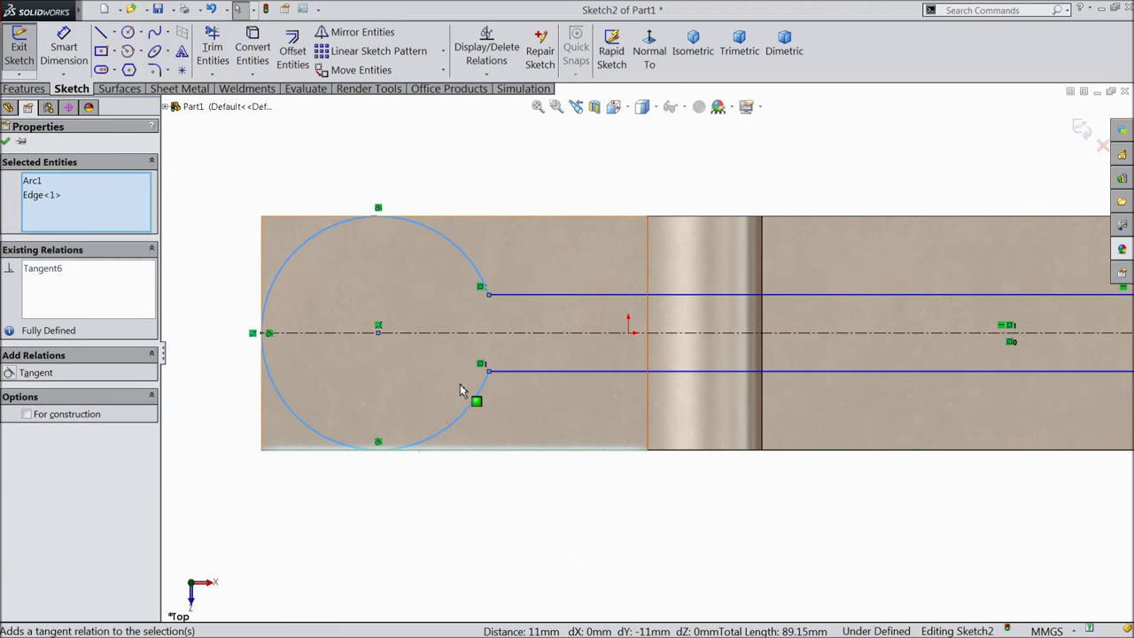
left_click(6, 142)
Dimension the short vertical line at the shank's end to 10 mm.
key("f")
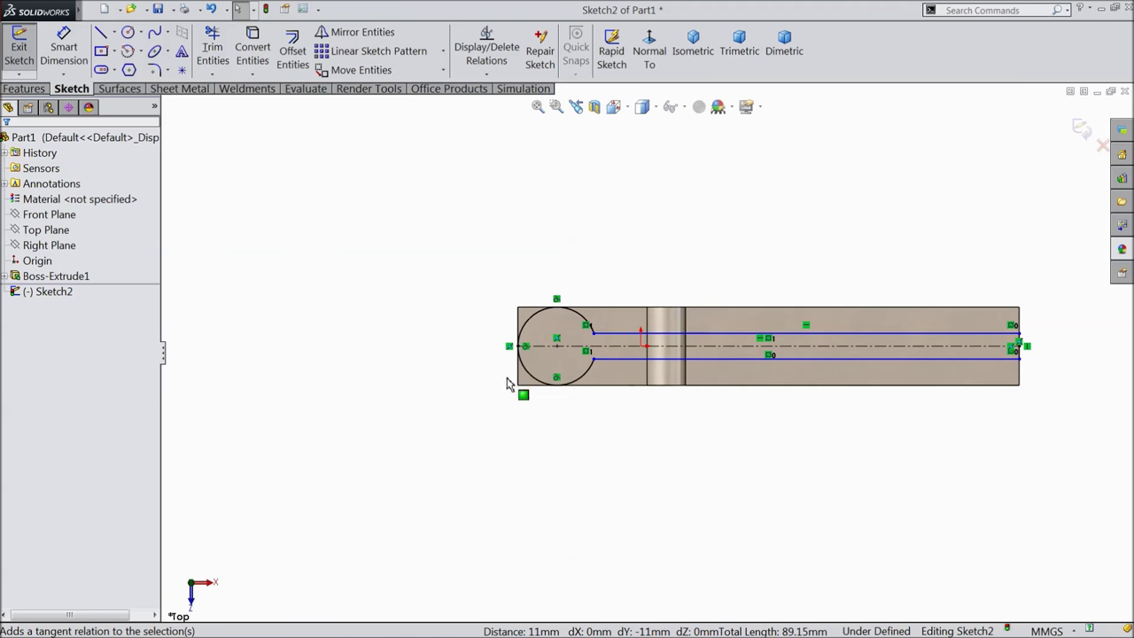
scroll(962, 381, "down", 2)
left_click(62, 50)
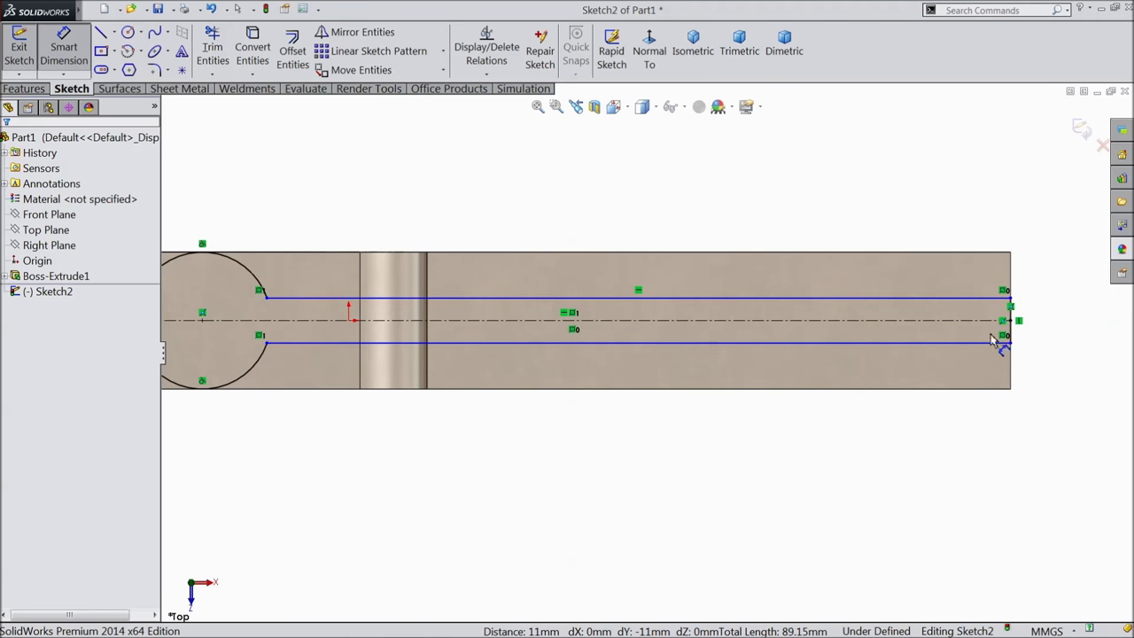
left_click(1011, 317)
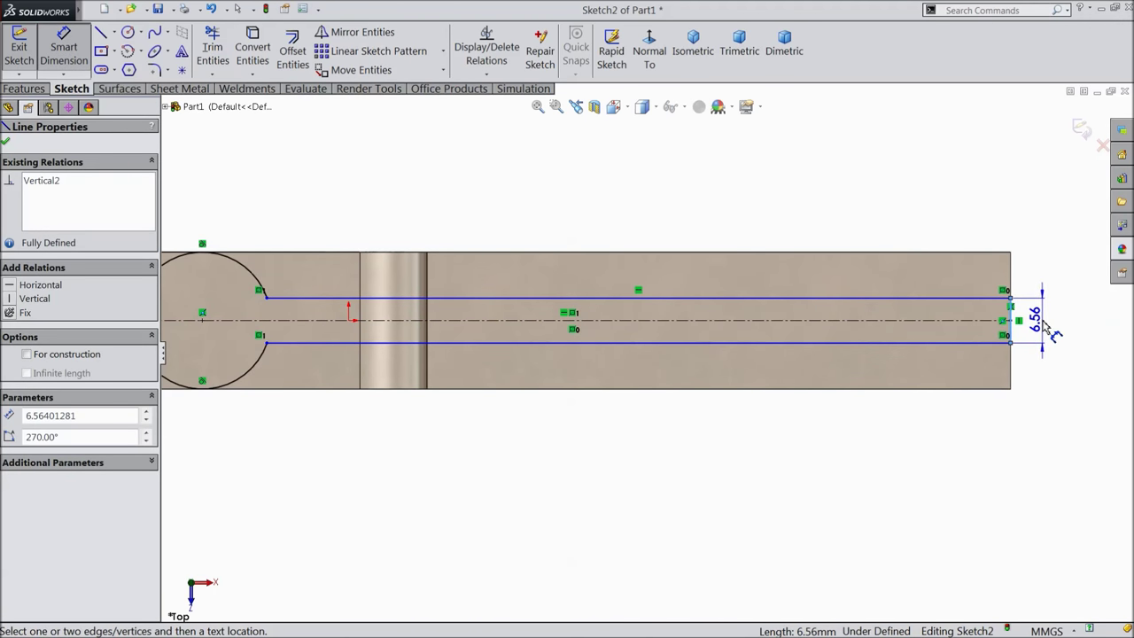
left_click(1055, 332)
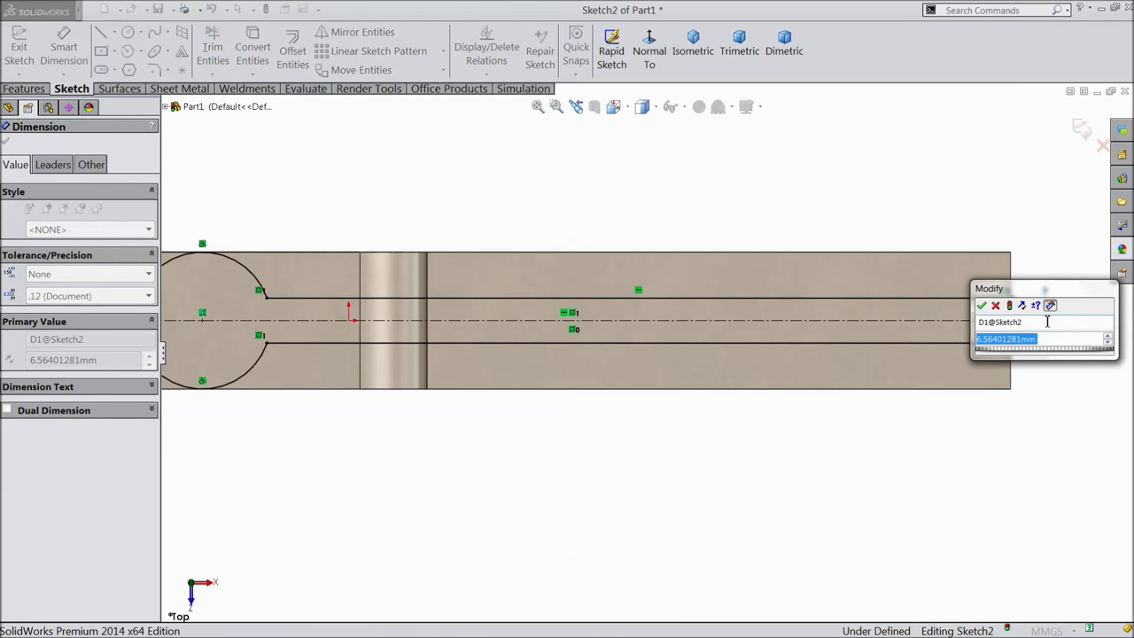
type("10")
left_click(981, 305)
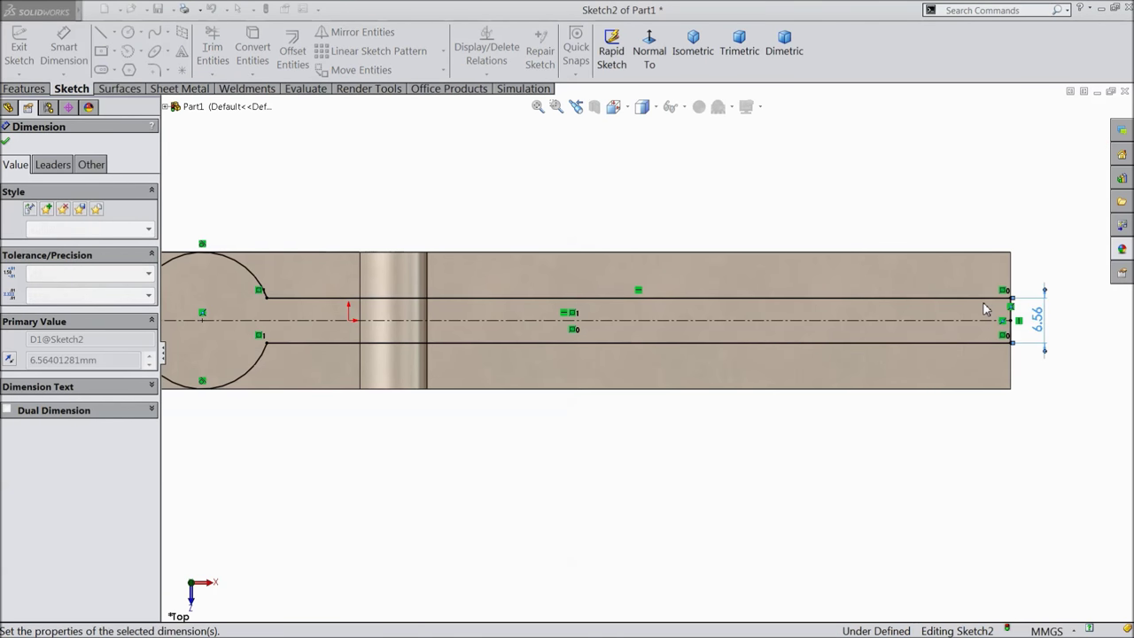
scroll(648, 381, "up", 3)
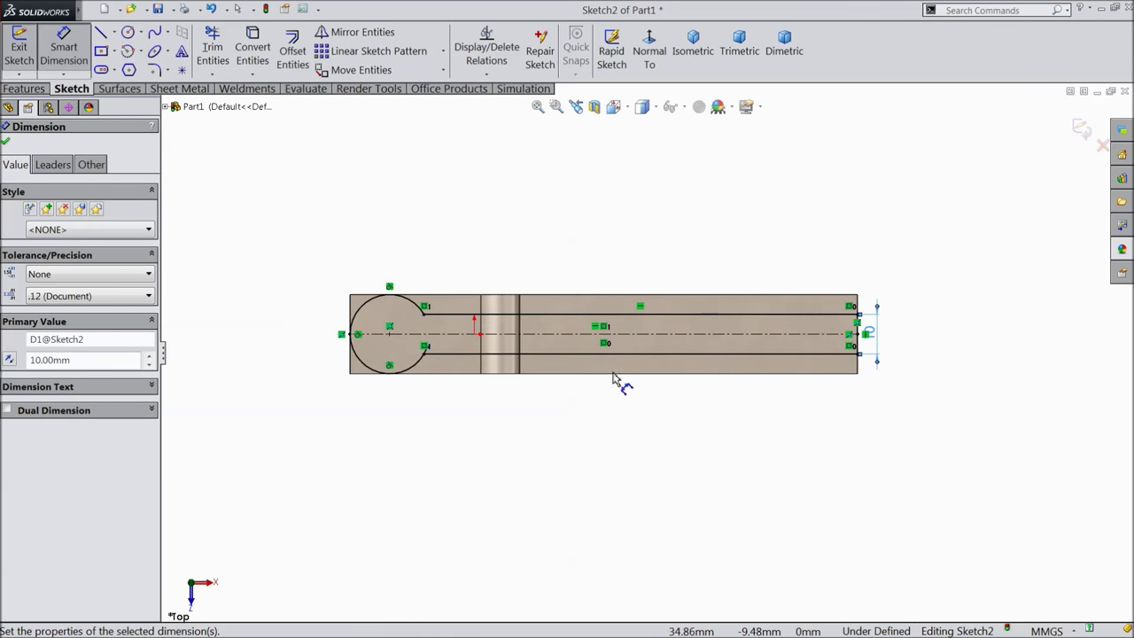
Draw connected lines from the shank outline's lower corner to the body's corner, around the prong end with an about 30 mm vertical, and back to the body's upper corner.
left_click(5, 142)
left_click(101, 32)
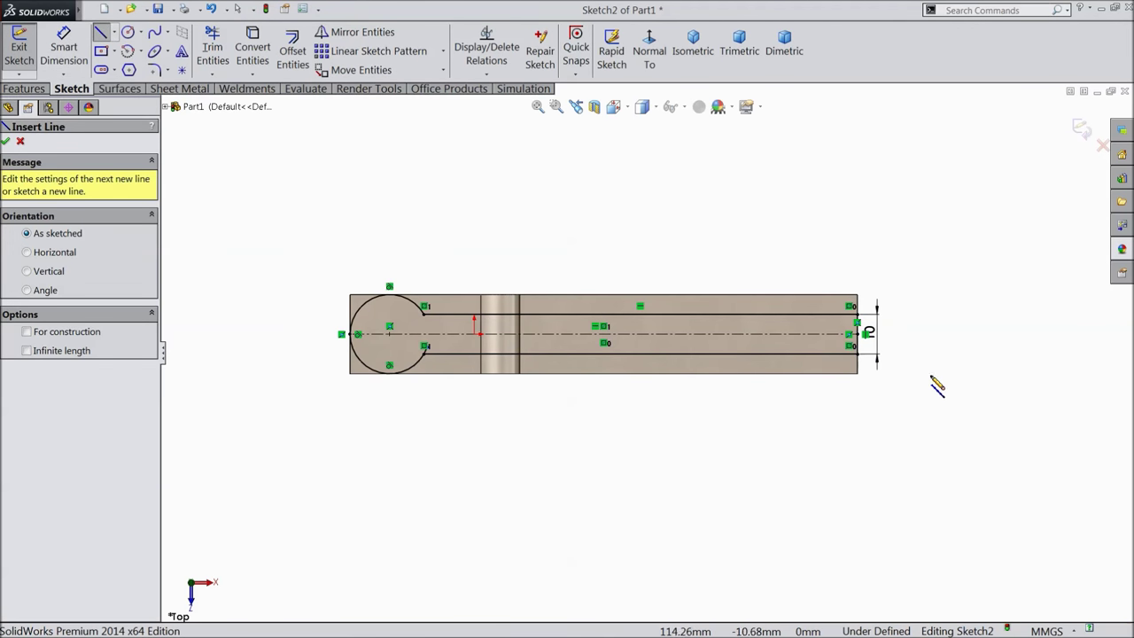
left_click(859, 355)
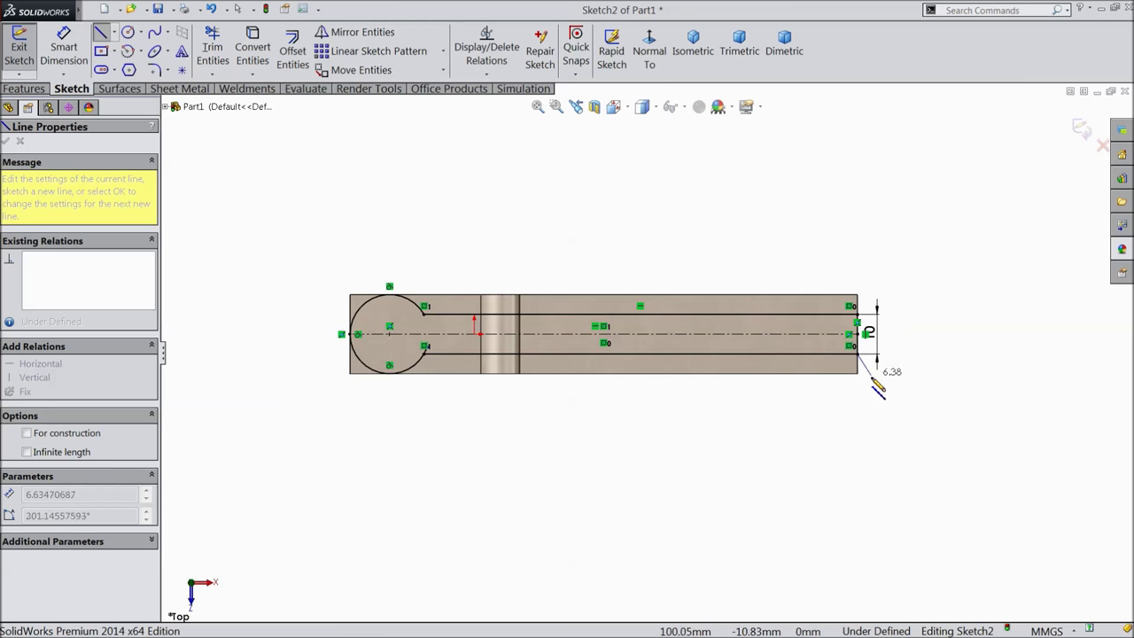
left_click(858, 373)
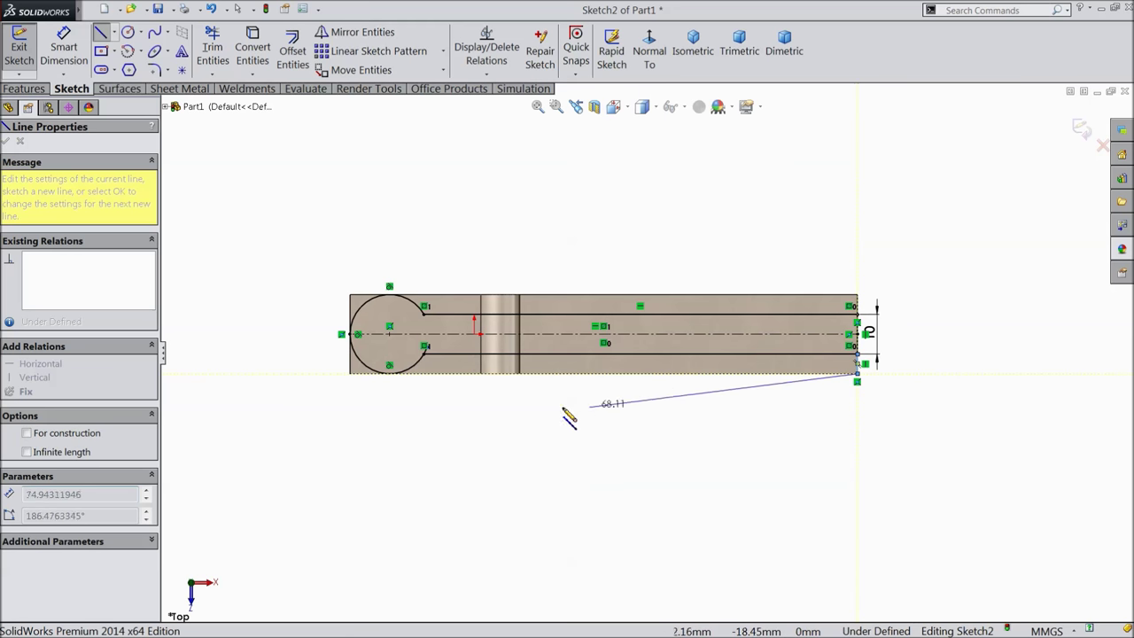
left_click(350, 387)
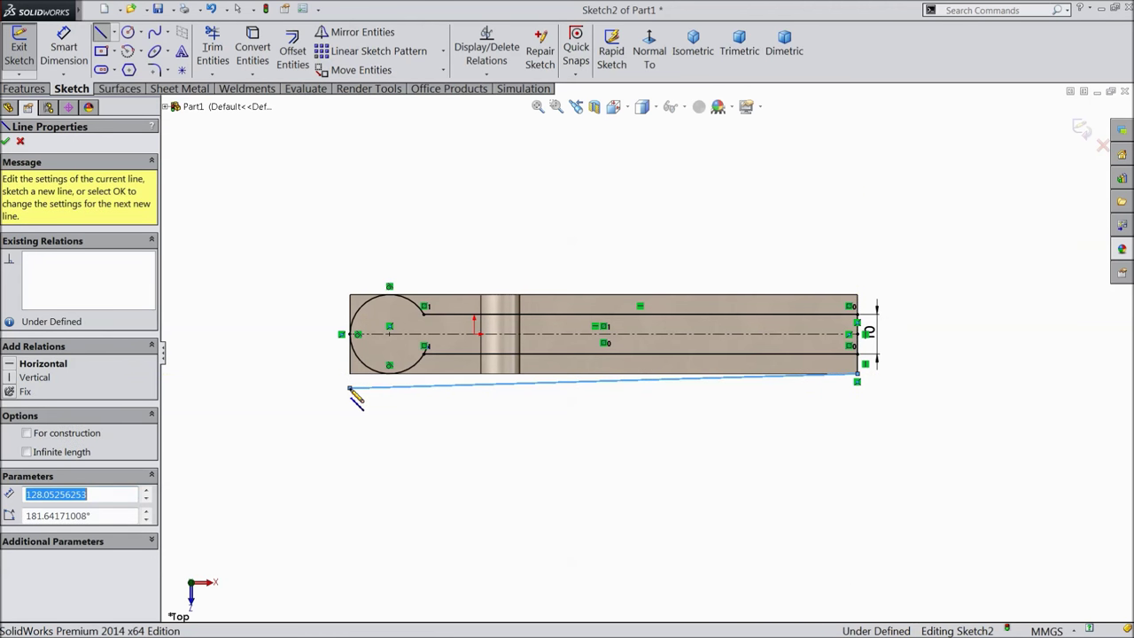
left_click(350, 271)
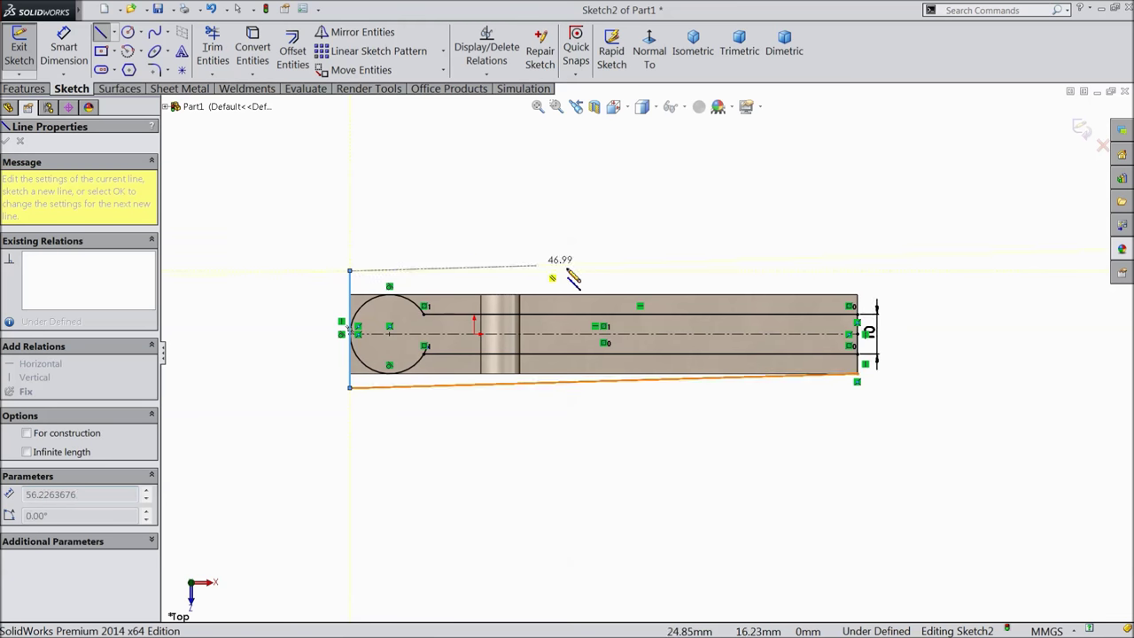
left_click(857, 295)
right_click(789, 250)
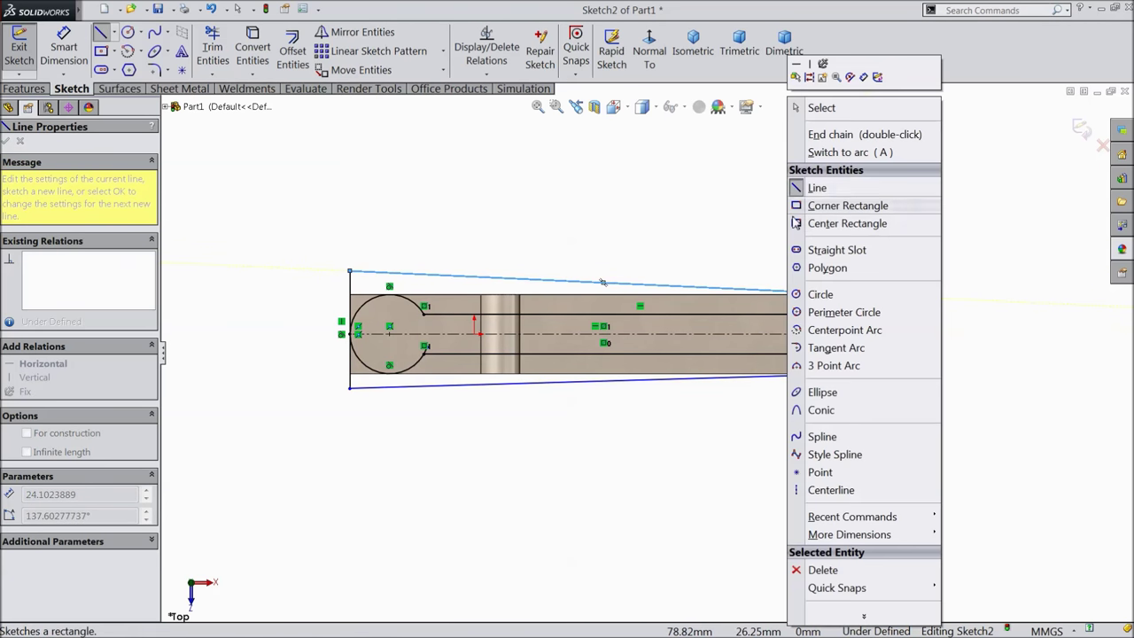
left_click(817, 110)
Dimension the distance between the vertical line's two endpoints at the prong end to 24 mm.
left_click(70, 63)
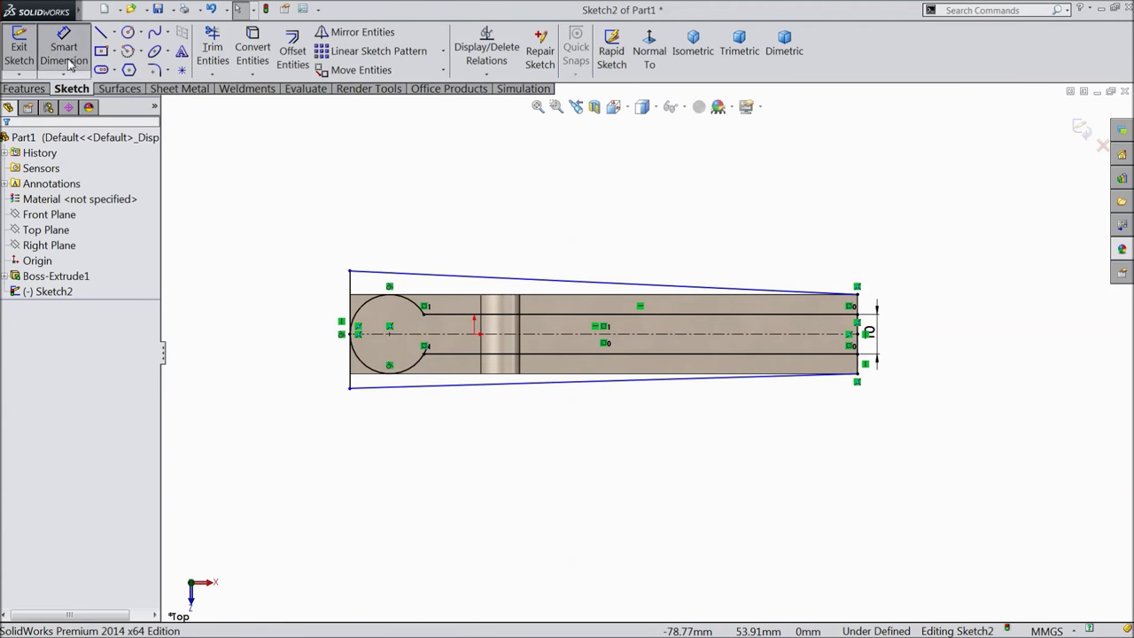
left_click(350, 272)
left_click(350, 388)
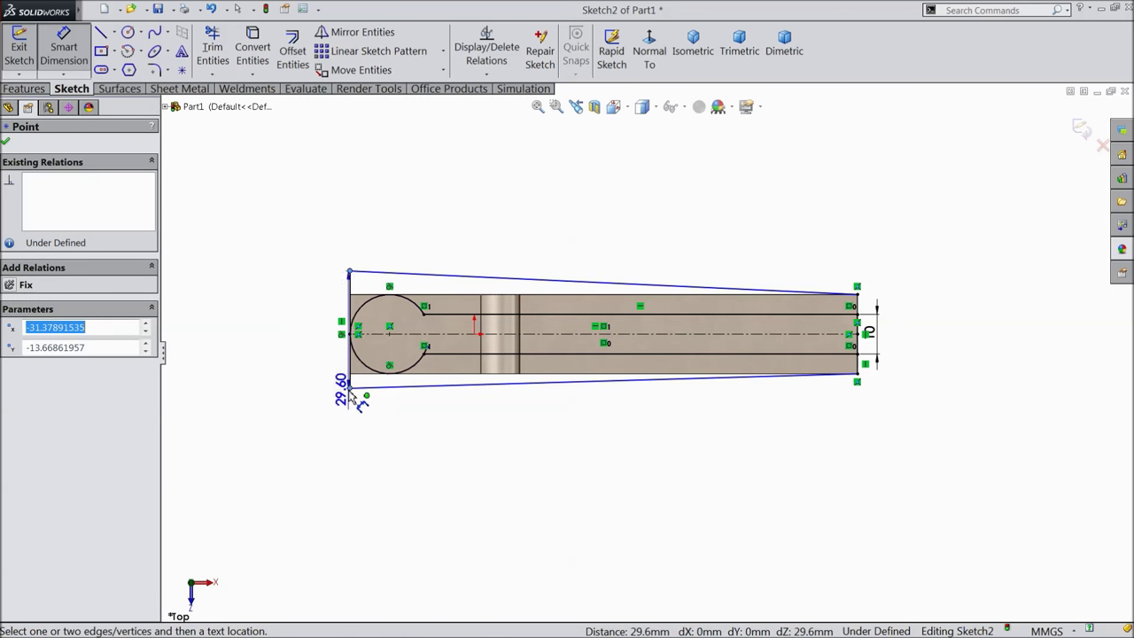
left_click(294, 329)
type("24")
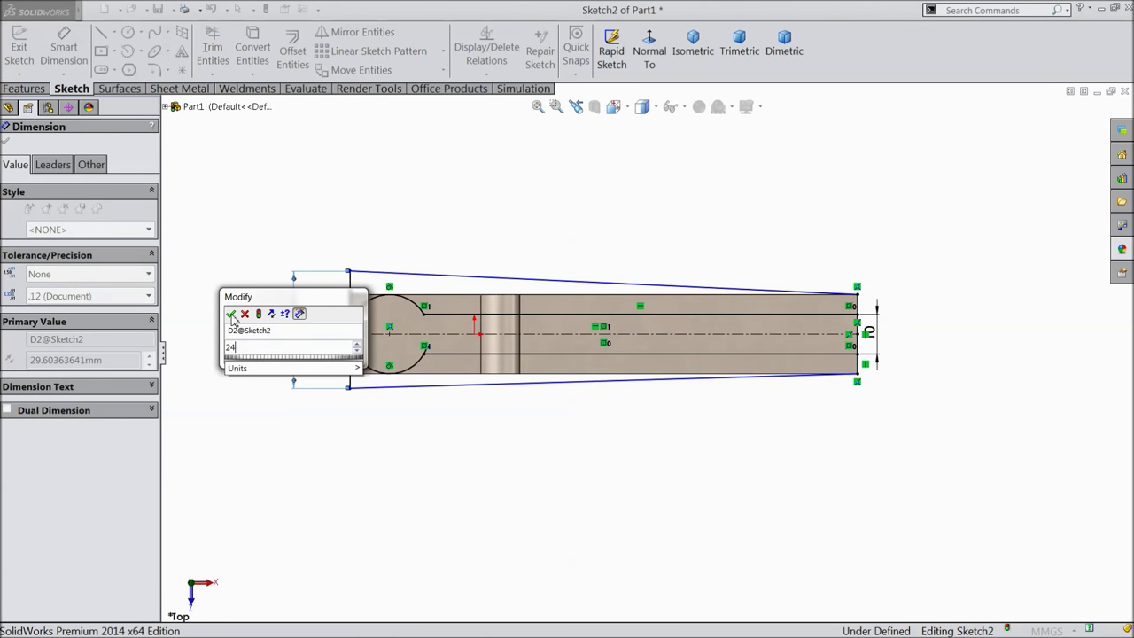
left_click(231, 314)
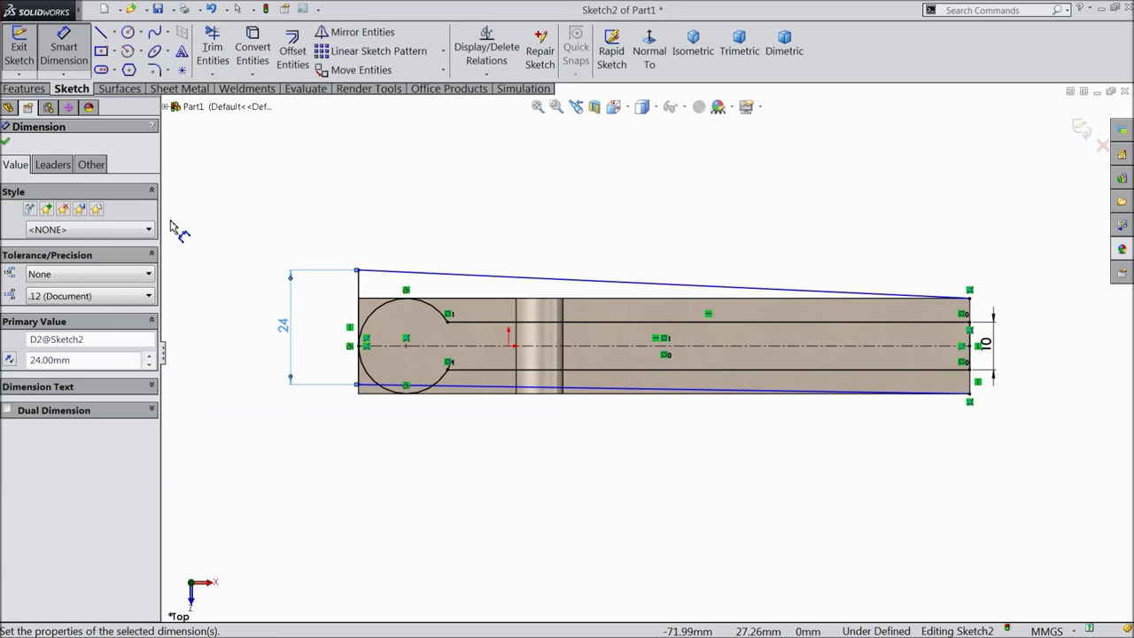
left_click(7, 143)
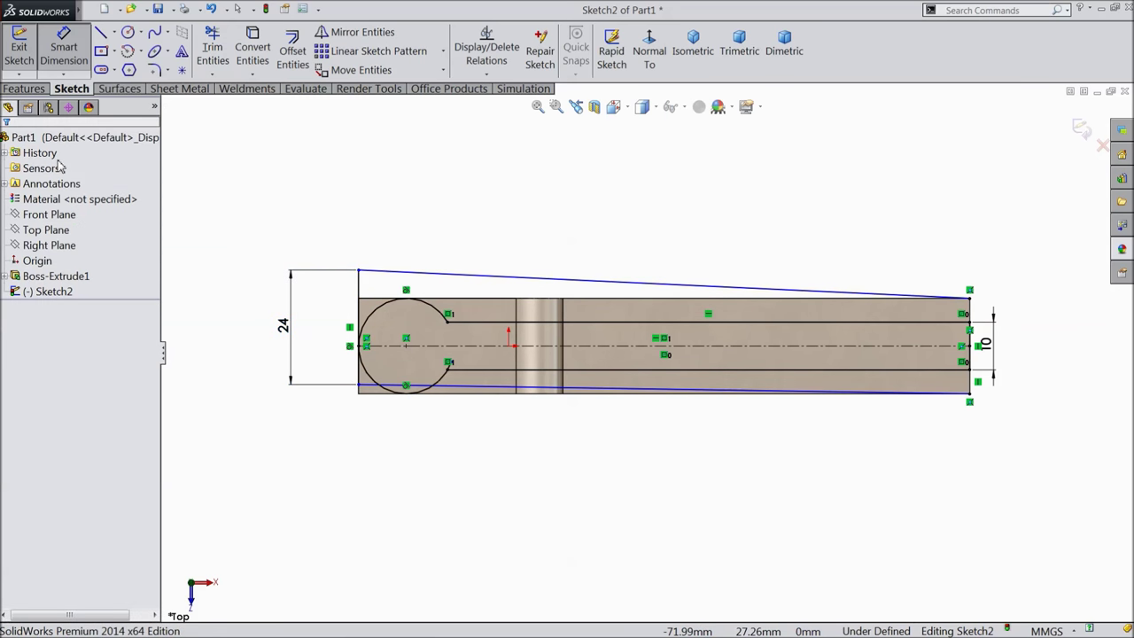
Make the two long sloping outer lines symmetric about the centerline.
left_click(496, 282)
left_click(538, 347, "ctrl")
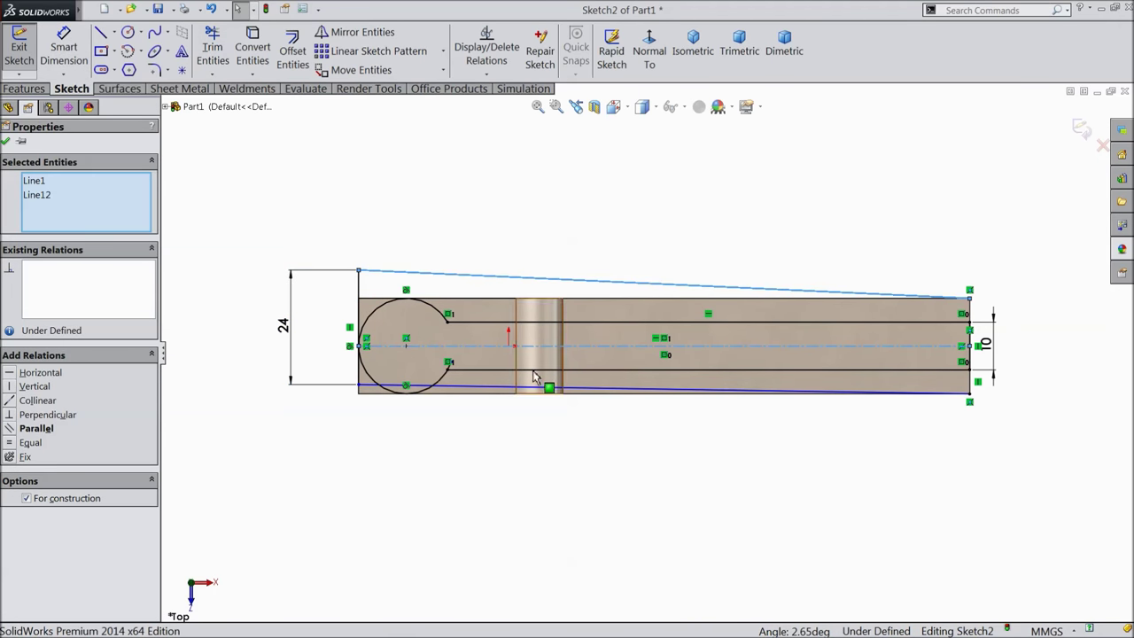
left_click(506, 390, "ctrl")
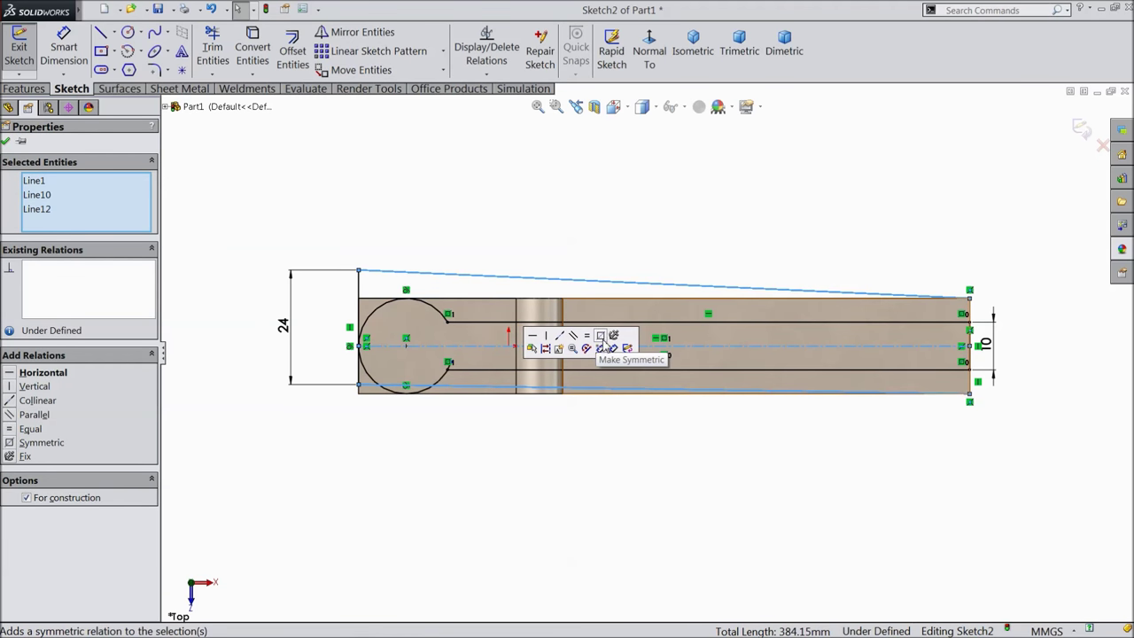
left_click(585, 348)
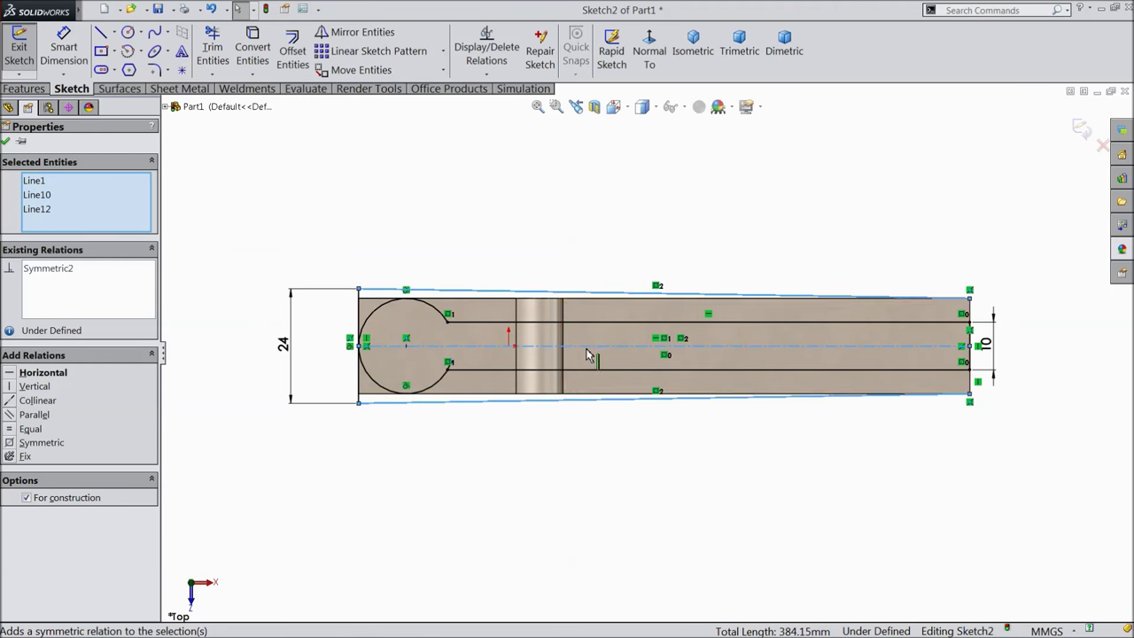
left_click(5, 142)
left_click(36, 89)
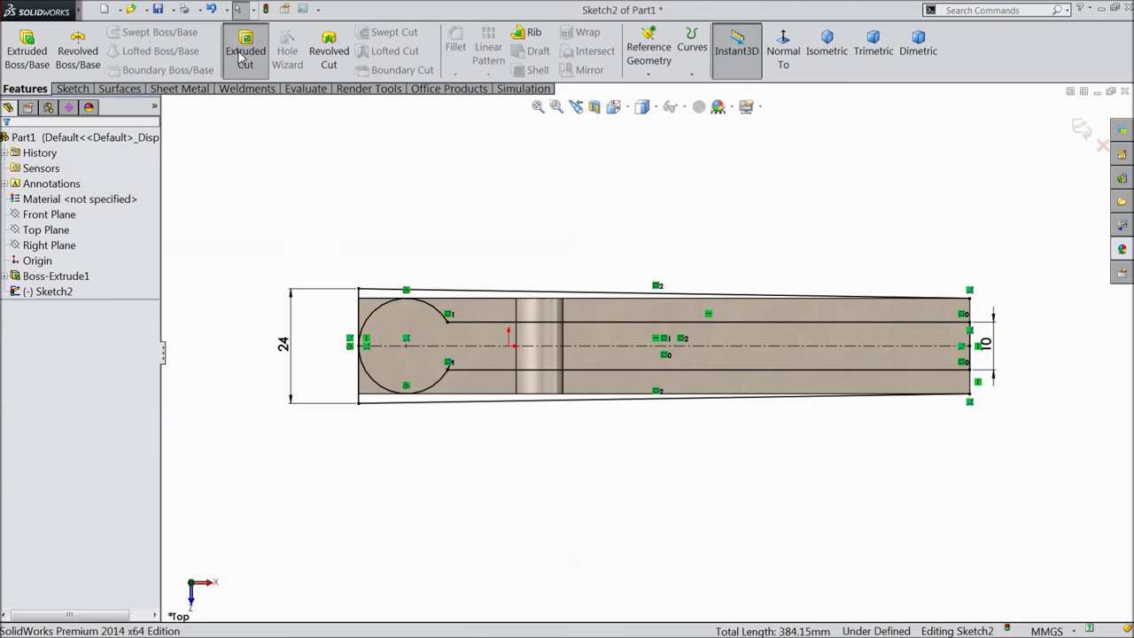
left_click(239, 57)
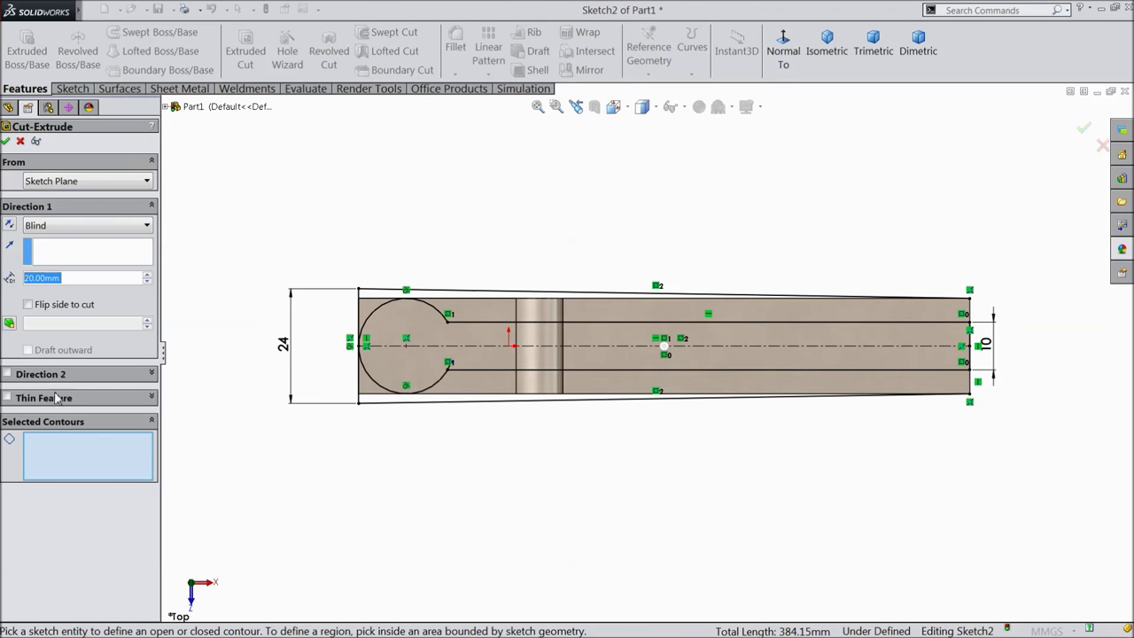
left_click(464, 395)
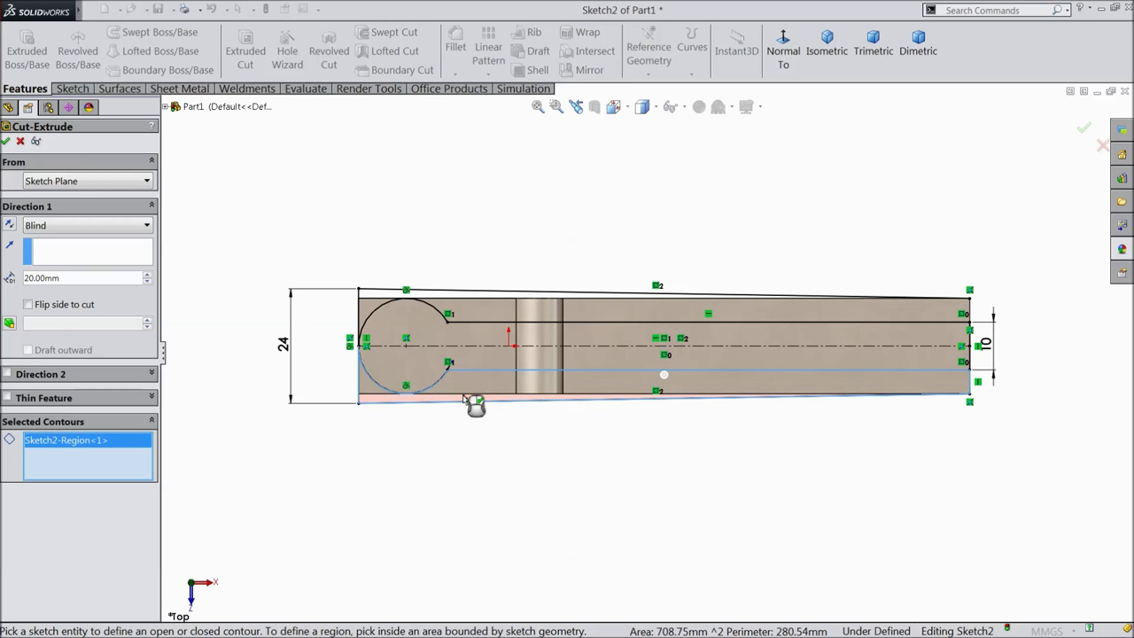
left_click(502, 302)
mouse_move(401, 438)
middle_mouse_down()
mouse_move(420, 309)
mouse_move(426, 328)
mouse_move(443, 304)
mouse_move(443, 316)
mouse_move(434, 305)
middle_mouse_up()
scroll(430, 301, "down", 3)
right_click(77, 462)
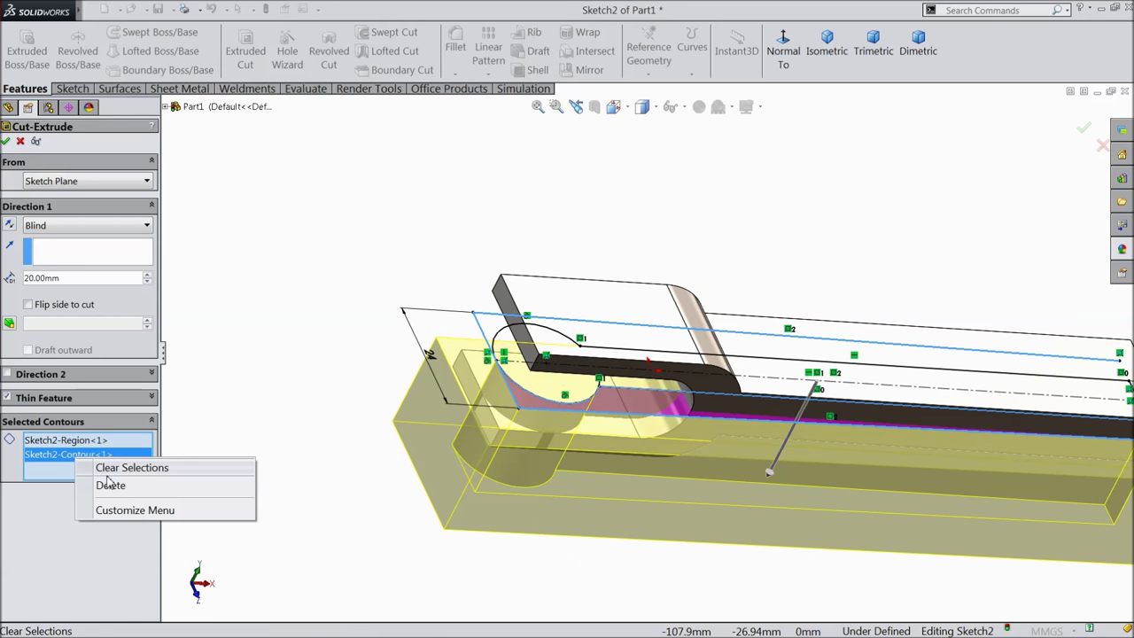
left_click(109, 484)
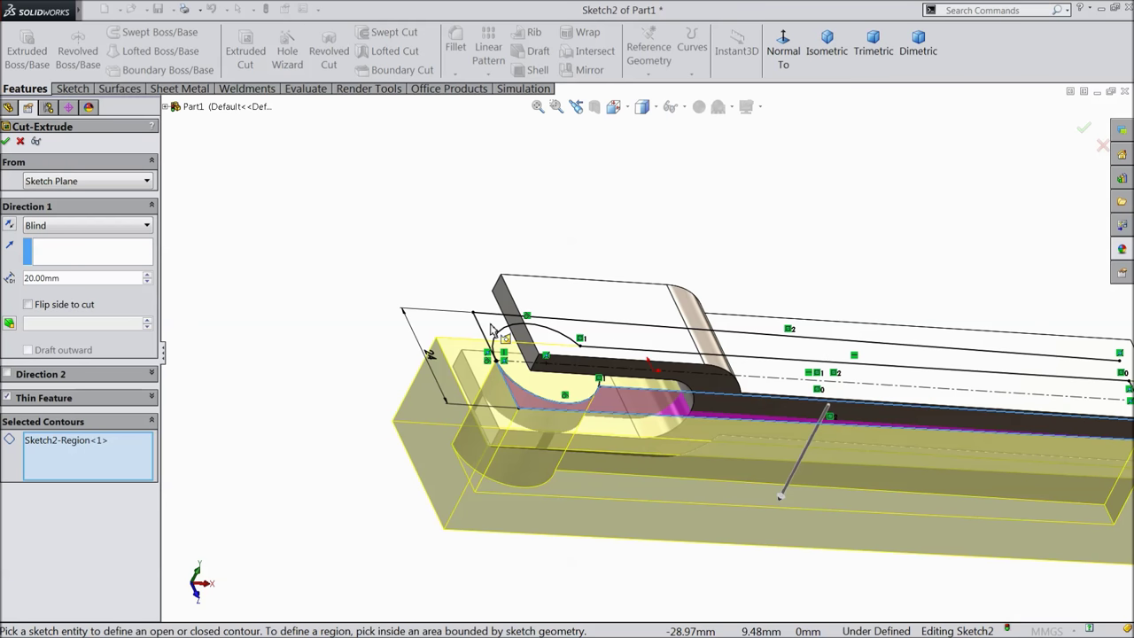
scroll(388, 256, "up", 3)
mouse_move(387, 256)
middle_mouse_down()
mouse_move(420, 263)
mouse_move(393, 253)
mouse_move(385, 283)
middle_mouse_up()
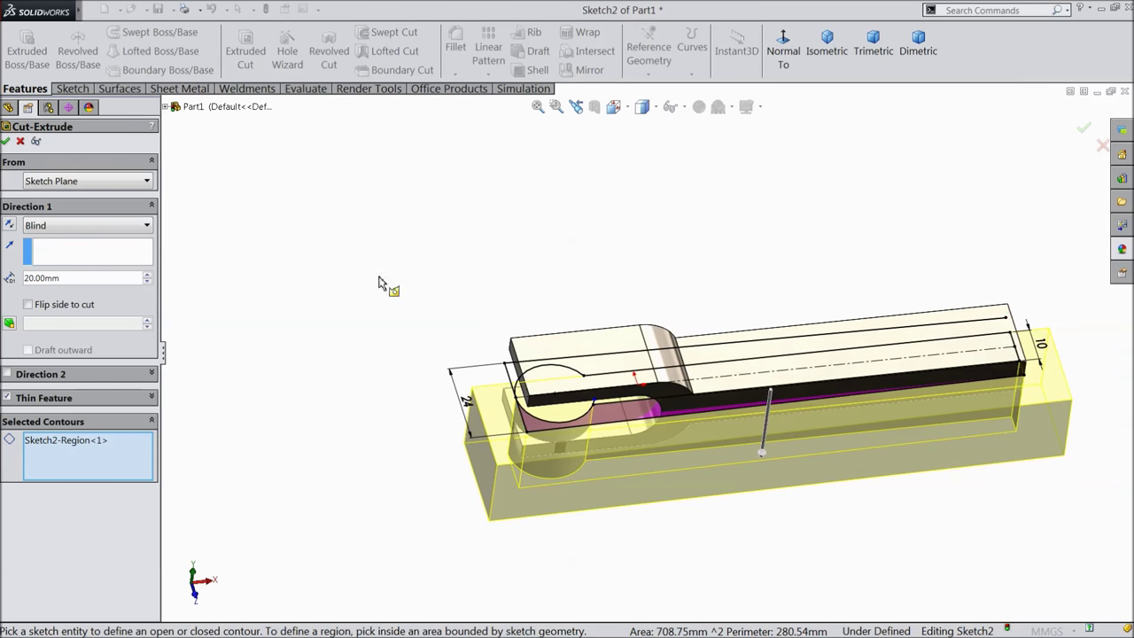
mouse_move(460, 350)
middle_mouse_down()
mouse_move(481, 256)
mouse_move(456, 319)
mouse_move(489, 339)
mouse_move(492, 316)
mouse_move(474, 346)
middle_mouse_up()
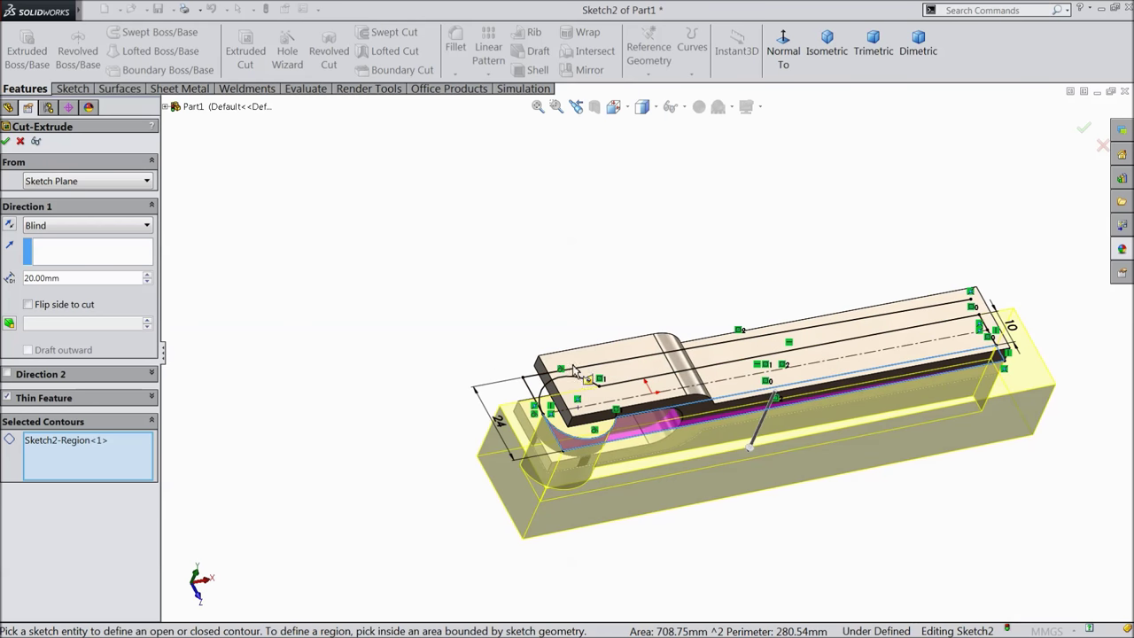
middle_click_drag(529, 394, 452, 515)
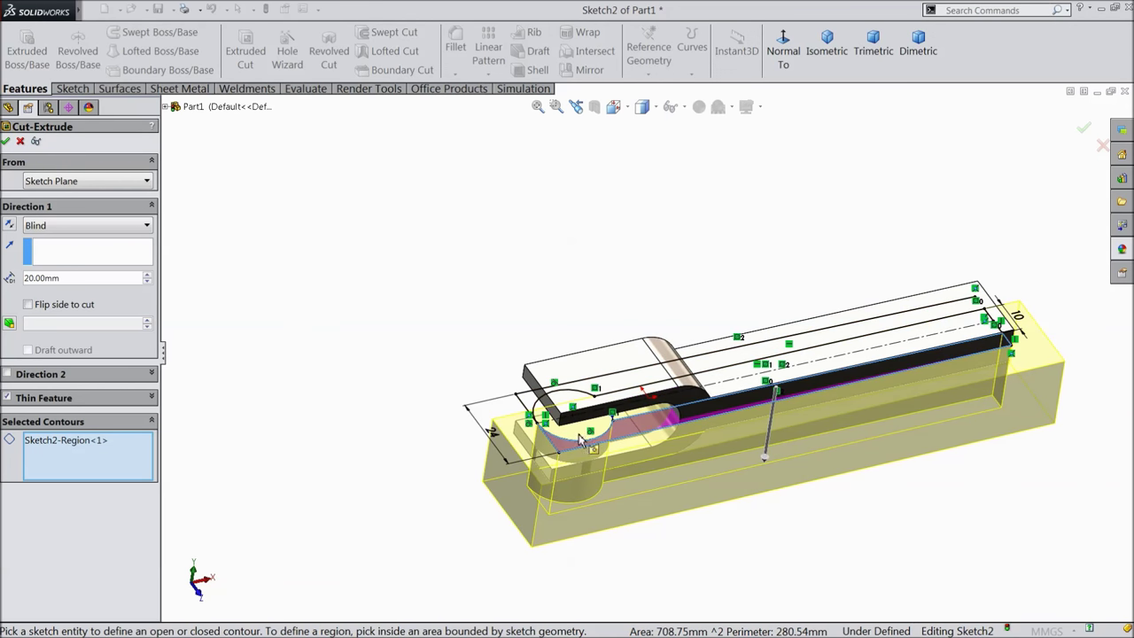
mouse_move(452, 515)
middle_mouse_down()
mouse_move(534, 175)
mouse_move(466, 451)
mouse_move(486, 475)
mouse_move(546, 468)
mouse_move(463, 473)
middle_mouse_up()
scroll(1020, 278, "down", 4)
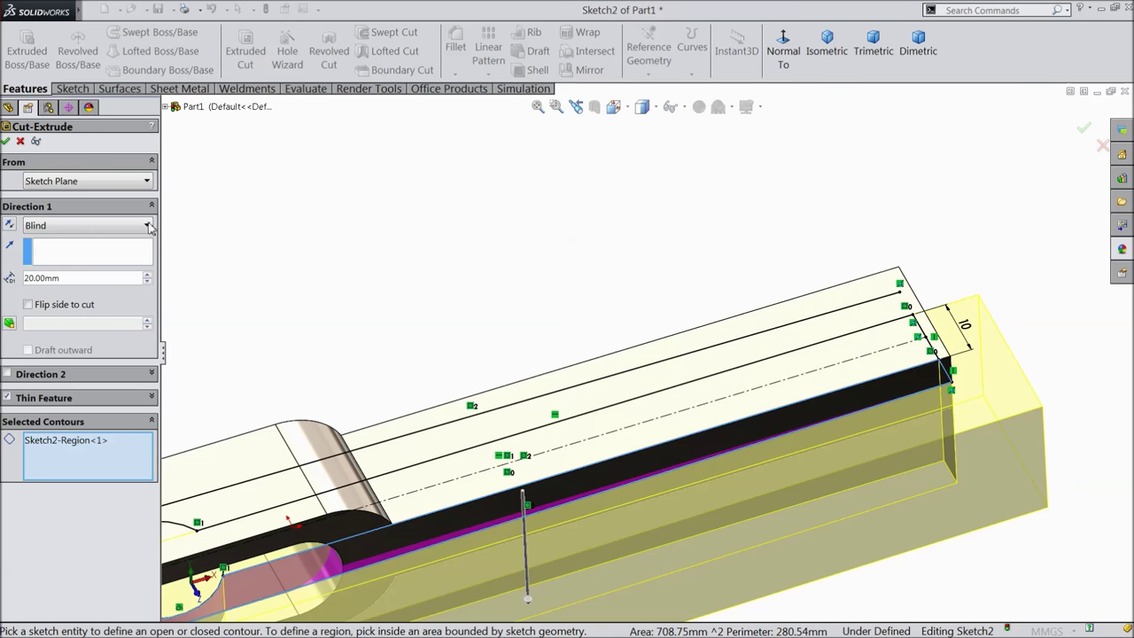
left_click(19, 141)
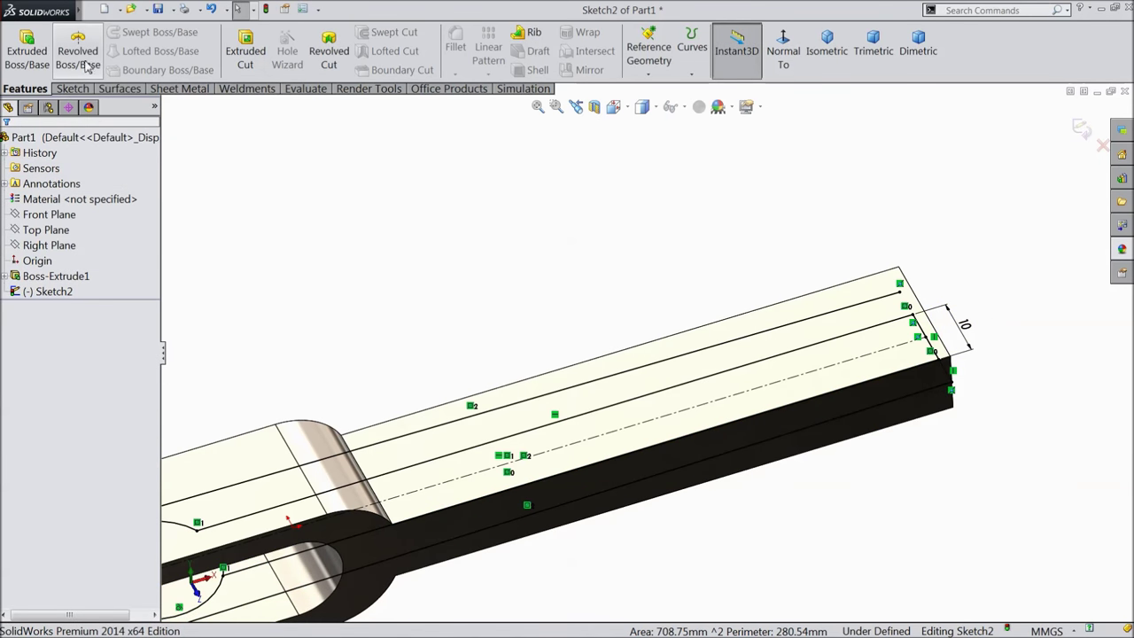
Close the gap at the shank's end with a 5 mm vertical line from the inner outline's upper corner to the upper sloping line's endpoint.
key("l")
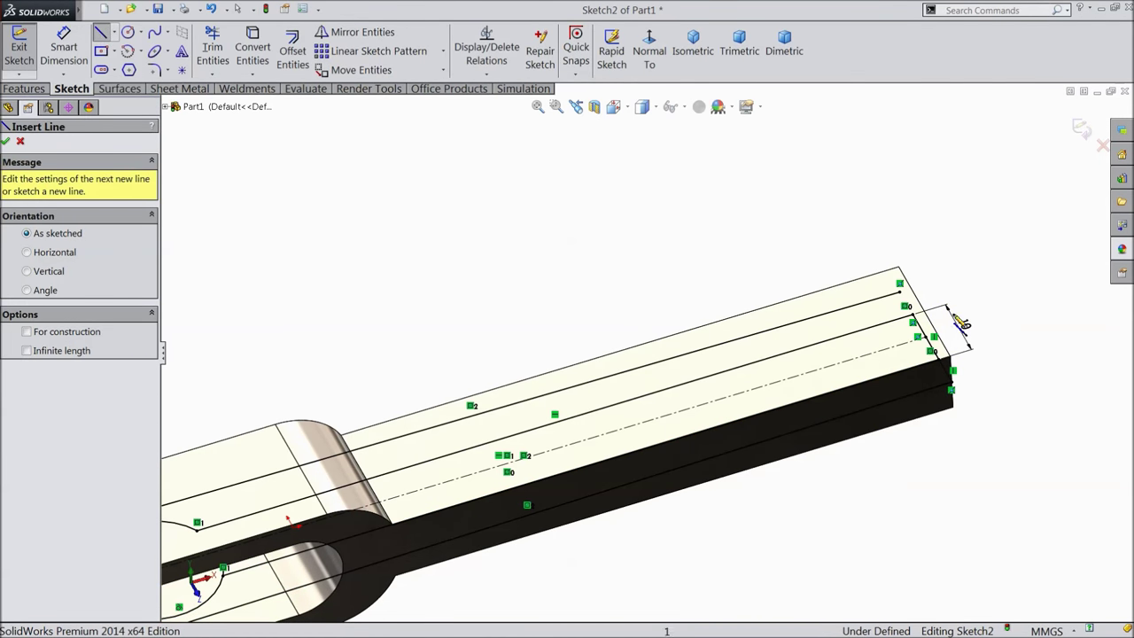
left_click(914, 317)
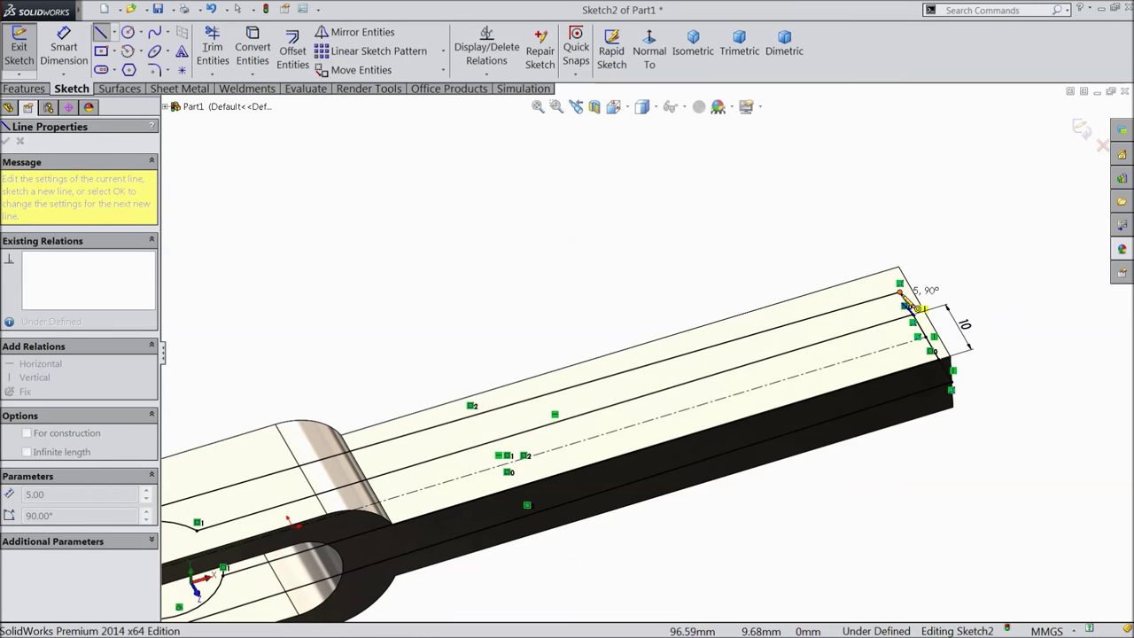
left_click(913, 305)
right_click(930, 174)
left_click(958, 189)
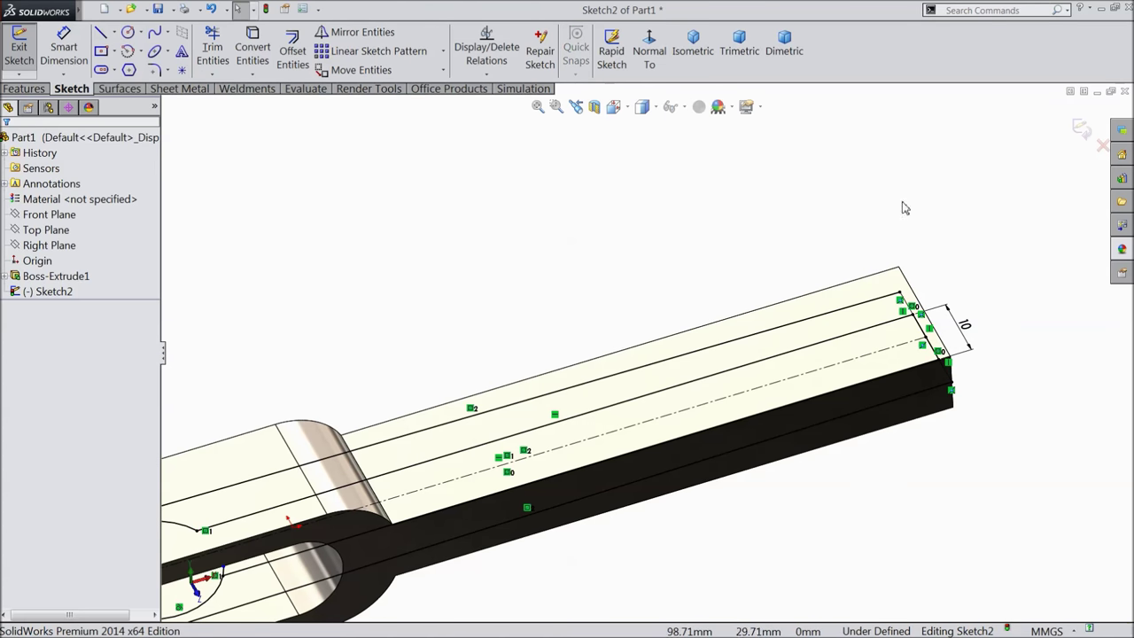
Start an Extruded Cut and select the two regions between the rounded inner outline and the outer lines as its contours.
left_click(23, 89)
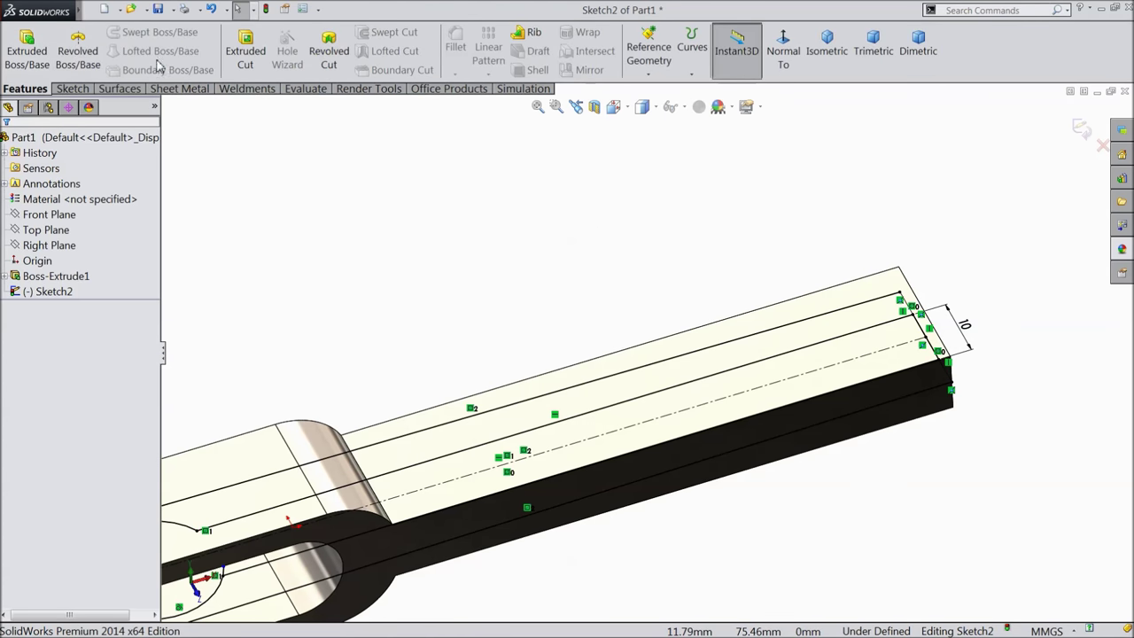
left_click(246, 50)
scroll(519, 443, "up", 3)
middle_click_drag(519, 460, 532, 434)
scroll(532, 431, "down", 4)
scroll(539, 432, "down", 2)
left_click(579, 413)
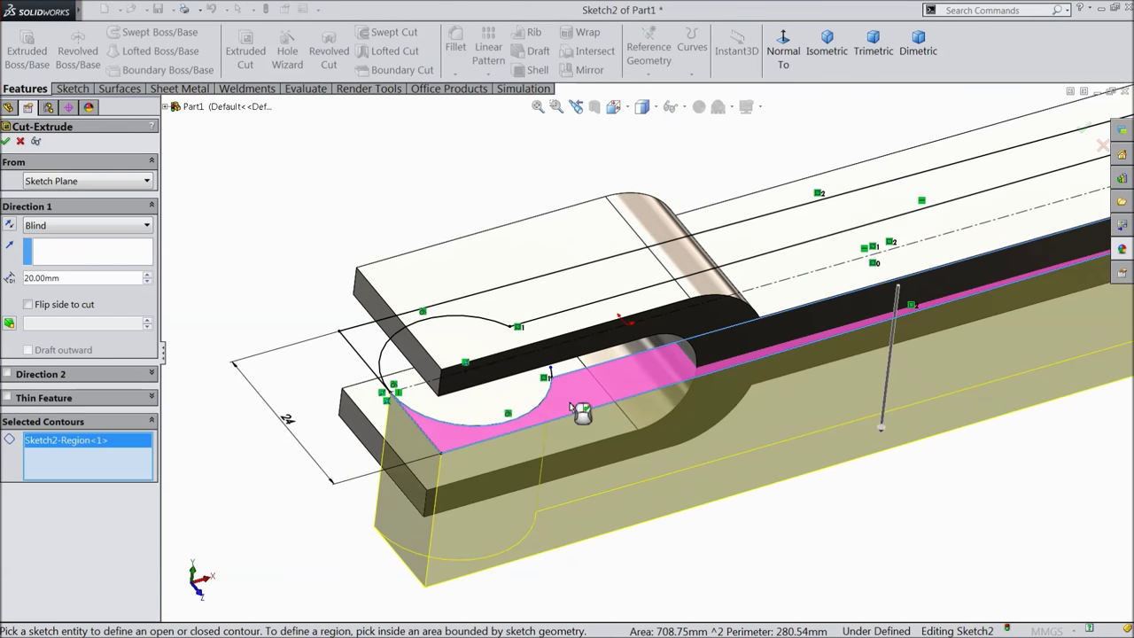
left_click(369, 347)
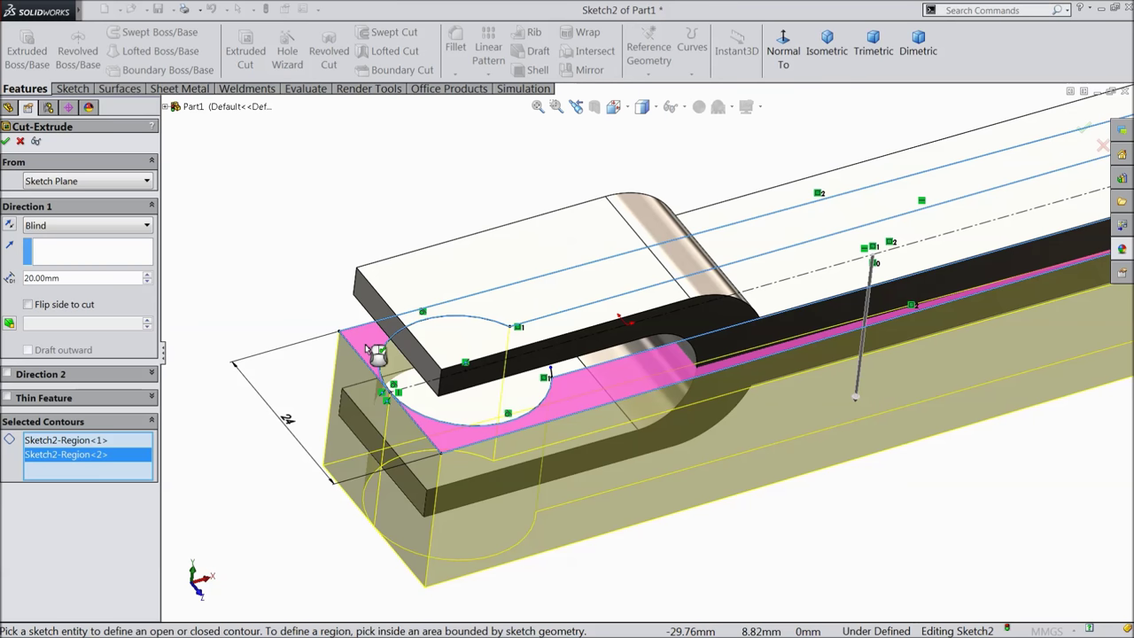
scroll(385, 310, "up", 3)
mouse_move(384, 311)
middle_mouse_down()
mouse_move(481, 327)
mouse_move(368, 286)
mouse_move(366, 317)
middle_mouse_up()
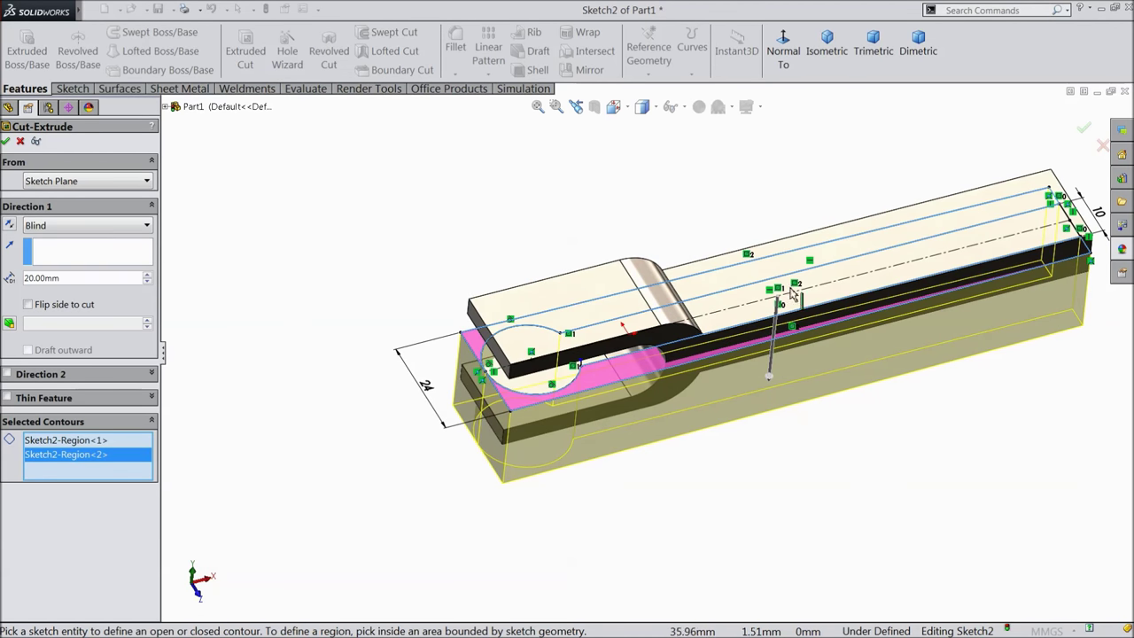
Set the cut's end condition to Through All - Both and complete the cut.
left_click(35, 227)
left_click(62, 254)
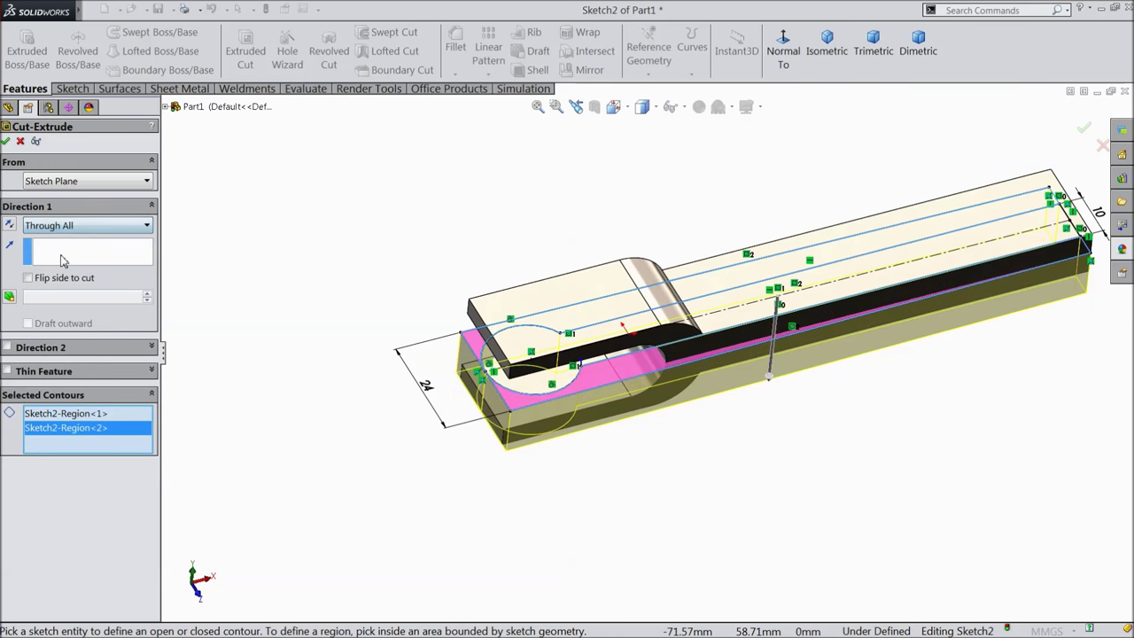
left_click(71, 233)
left_click(78, 266)
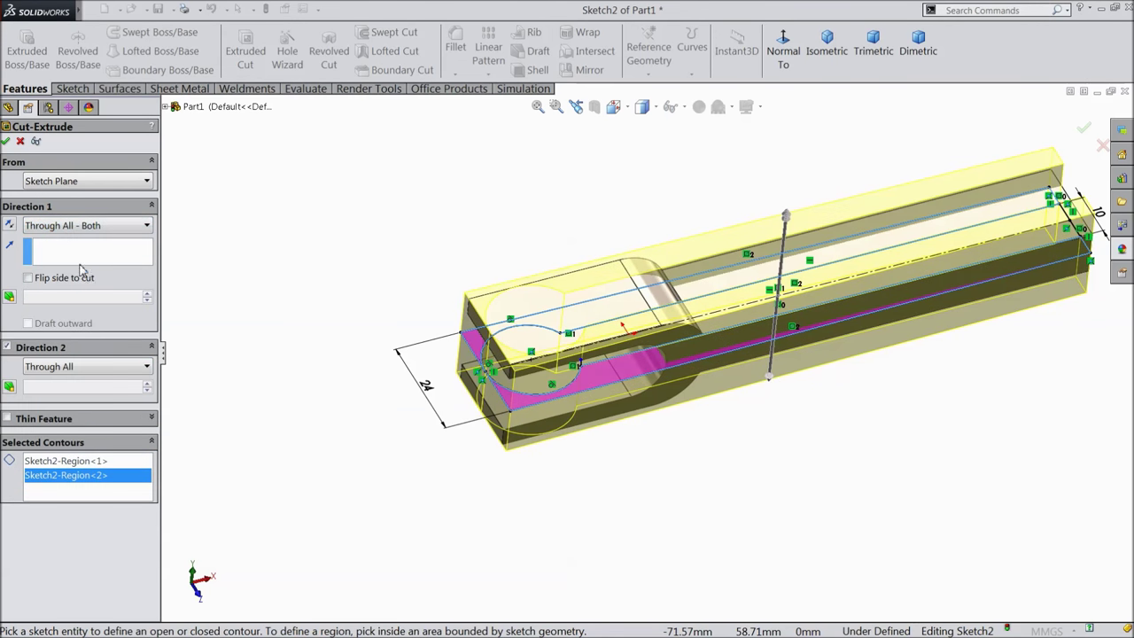
left_click(7, 142)
scroll(275, 368, "down", 3)
left_click(278, 367)
middle_click_drag(380, 375, 650, 337)
scroll(645, 359, "down", 3)
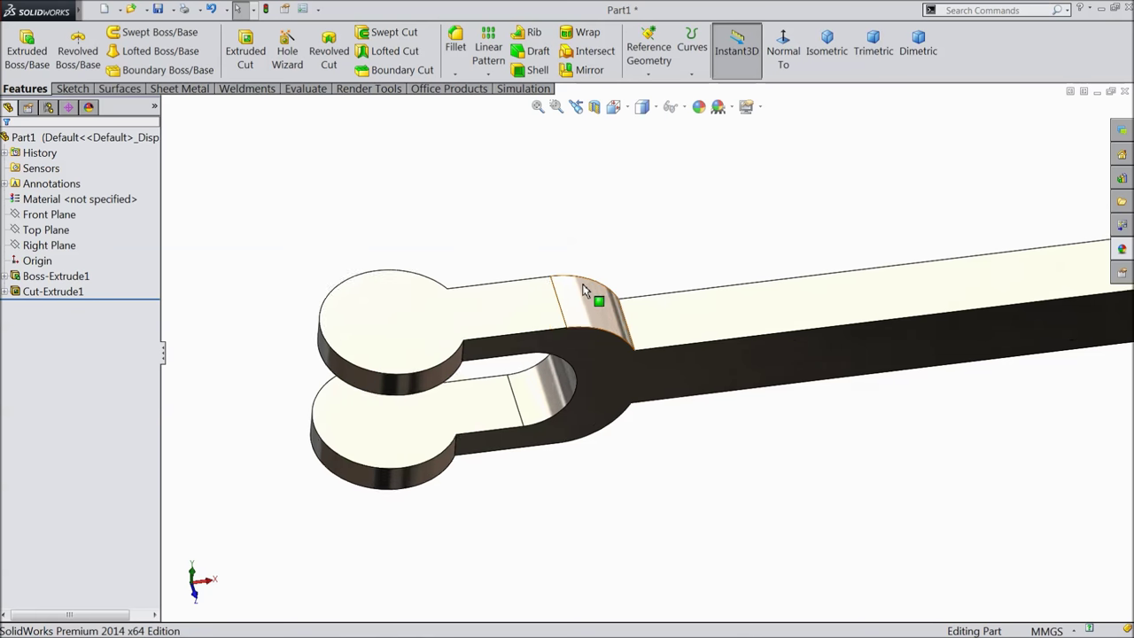
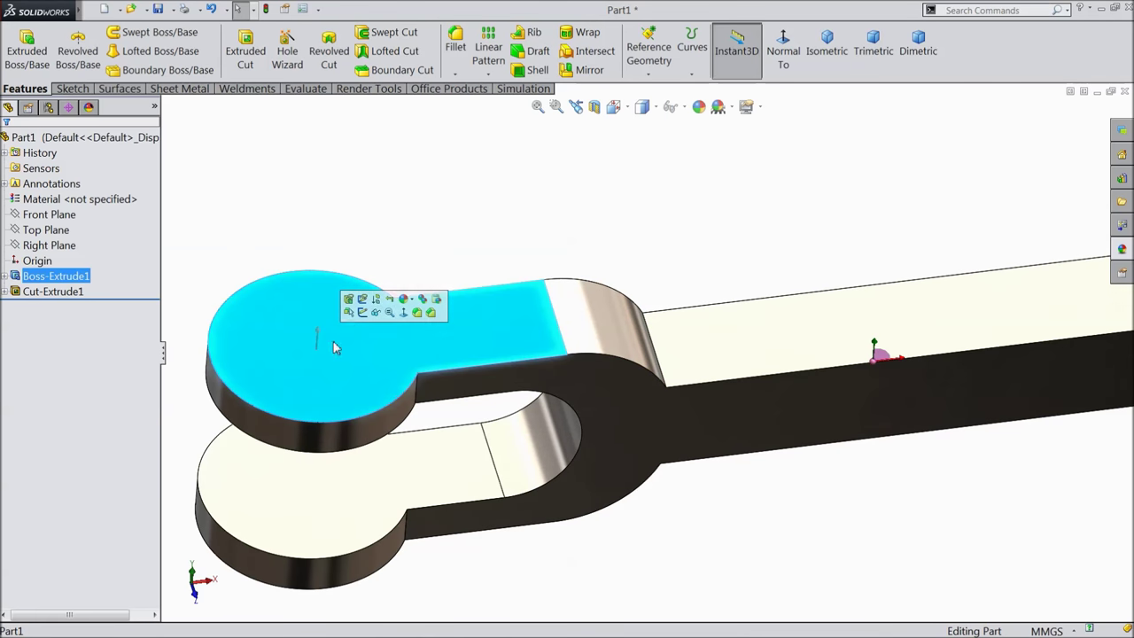
Start a sketch on the upper fork arm's outer flat face and draw a circle of about 6.5 mm radius concentric with the rounded end.
left_click(365, 317)
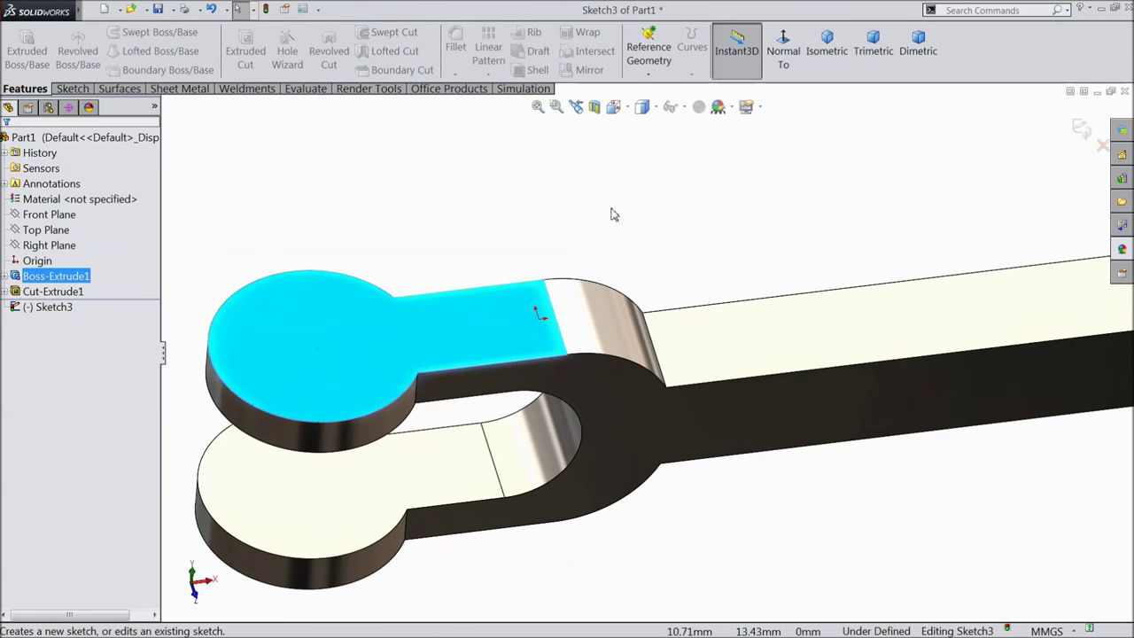
left_click(778, 54)
left_click(71, 89)
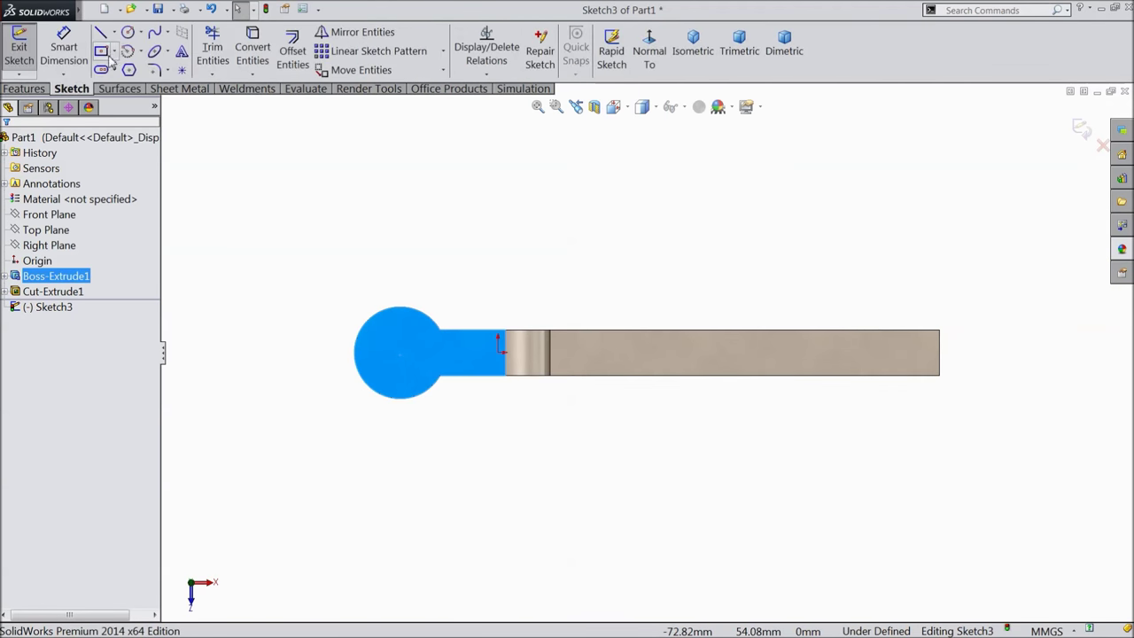
left_click(129, 32)
scroll(311, 322, "down", 4)
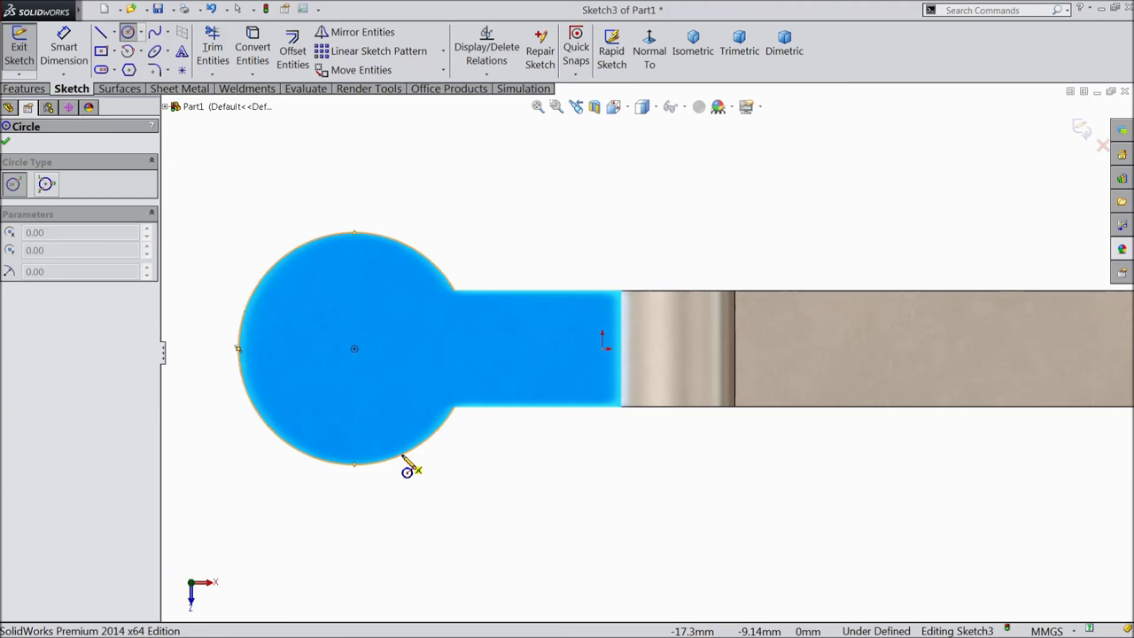
left_click(354, 351)
left_click(301, 296)
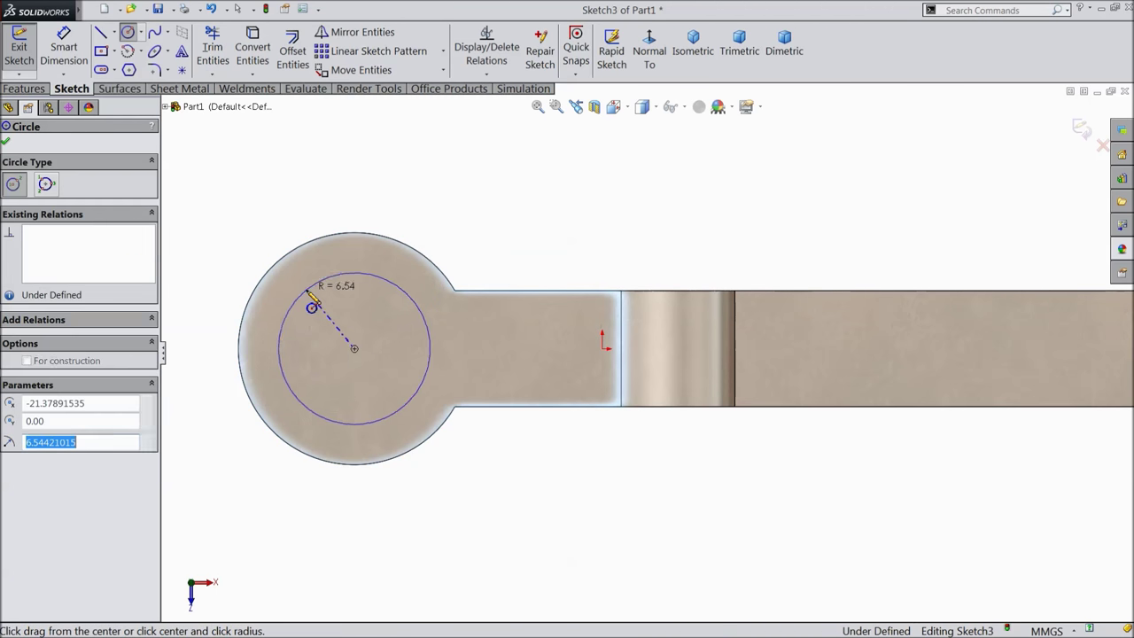
Dimension the circle's diameter at 10.5 mm.
left_click(68, 74)
left_click(377, 433)
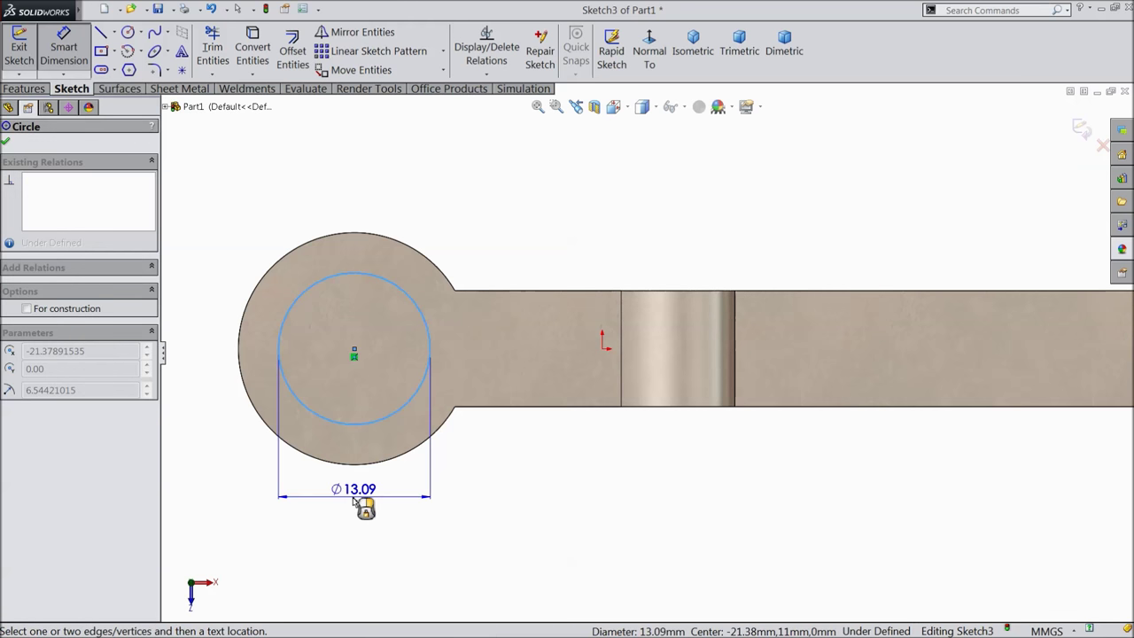
left_click(363, 505)
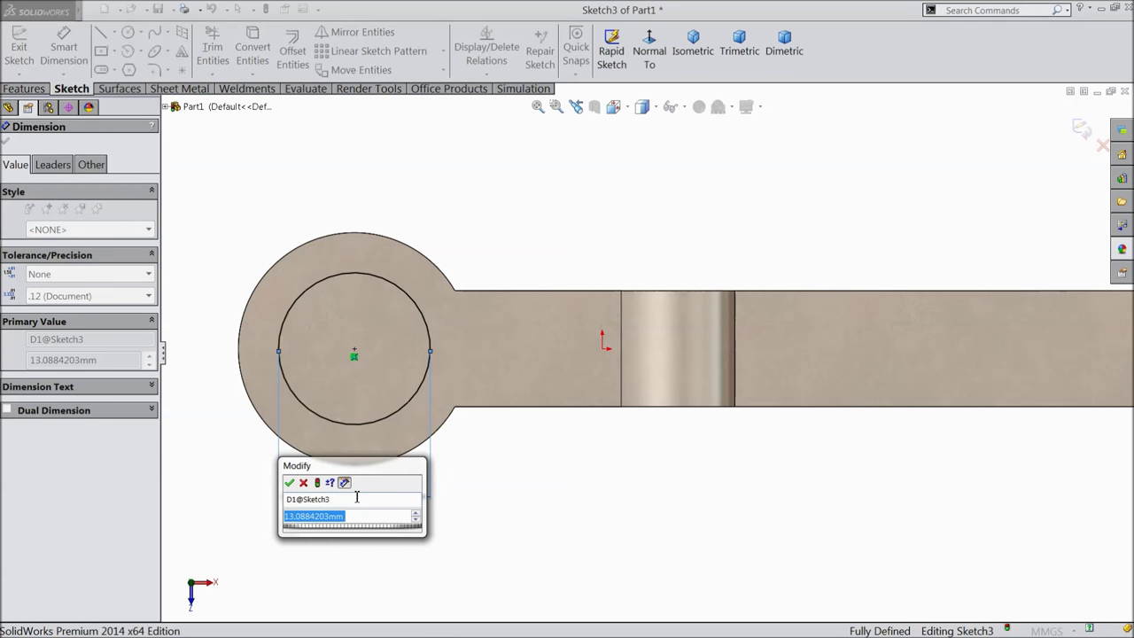
type("10.5")
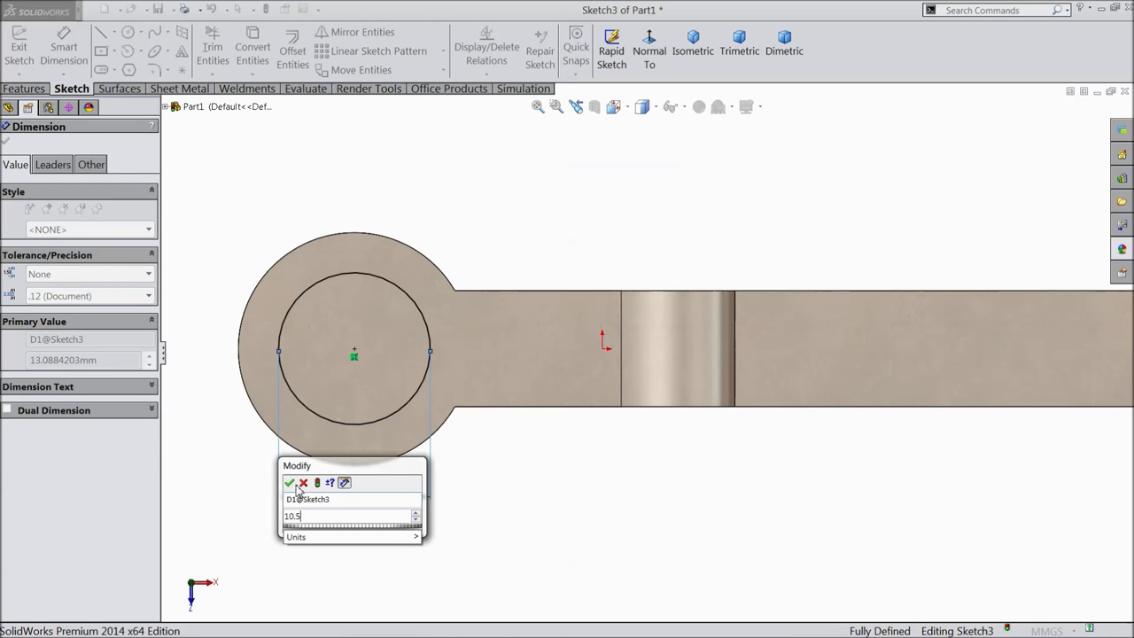
left_click(290, 483)
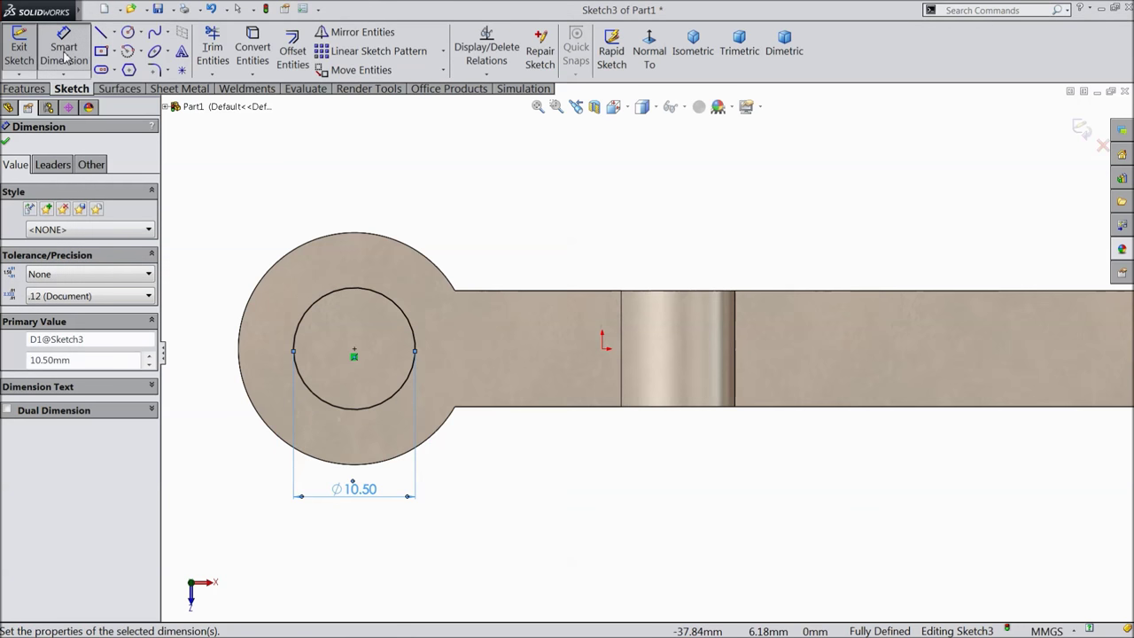
Cut the circle Through All with an Extruded Cut to make the pin holes in both fork arms.
left_click(24, 89)
left_click(245, 51)
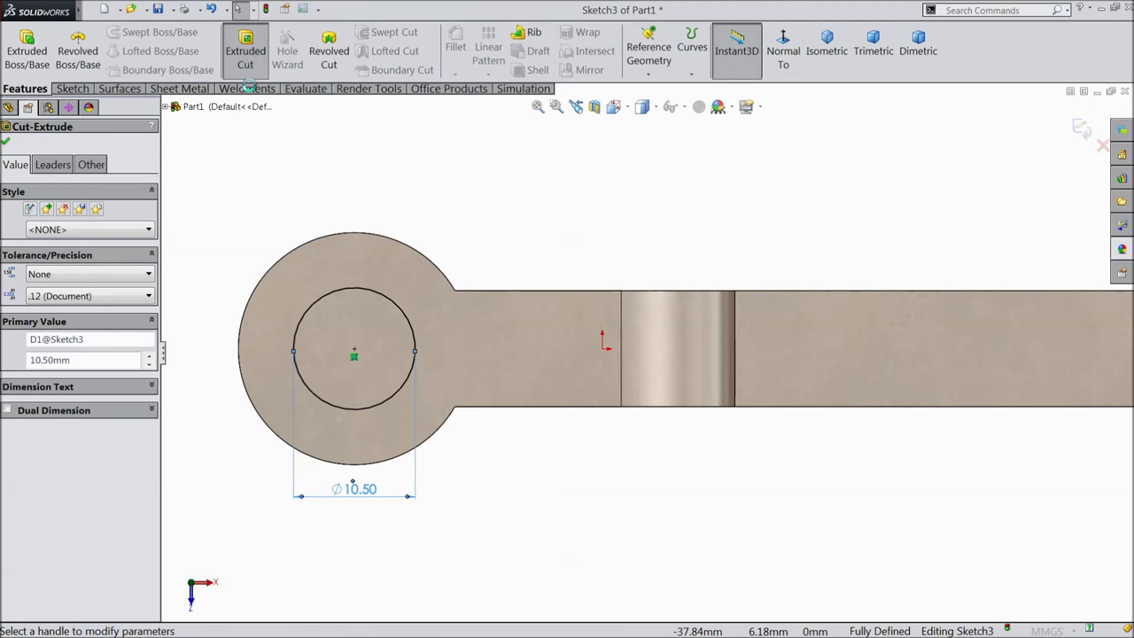
left_click(60, 227)
left_click(85, 254)
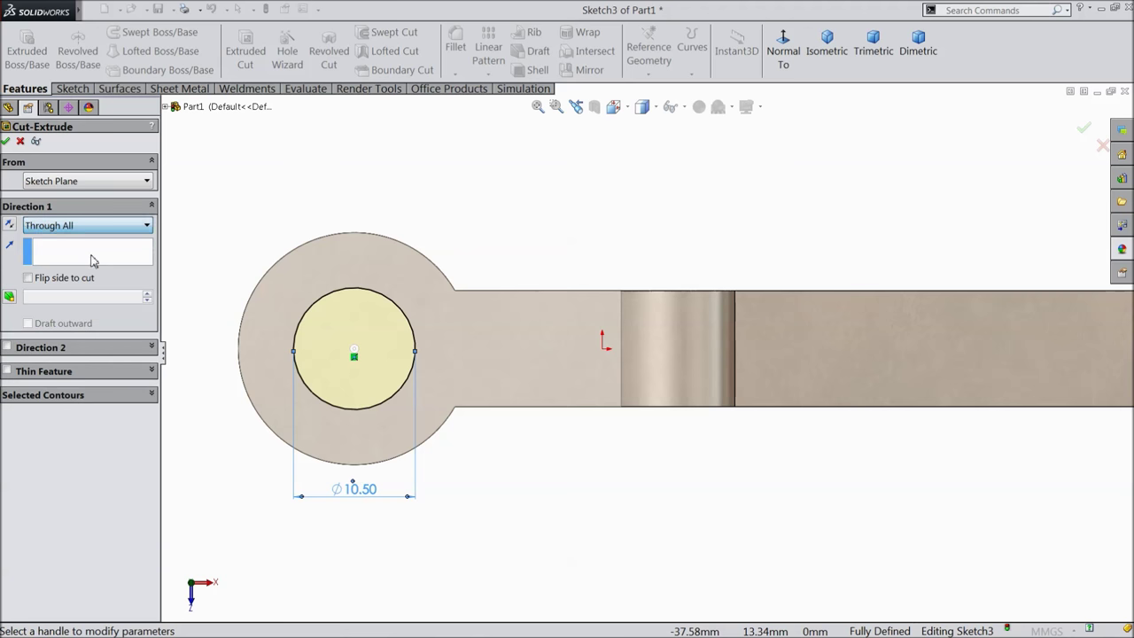
scroll(223, 278, "up", 3)
middle_click_drag(222, 278, 425, 244)
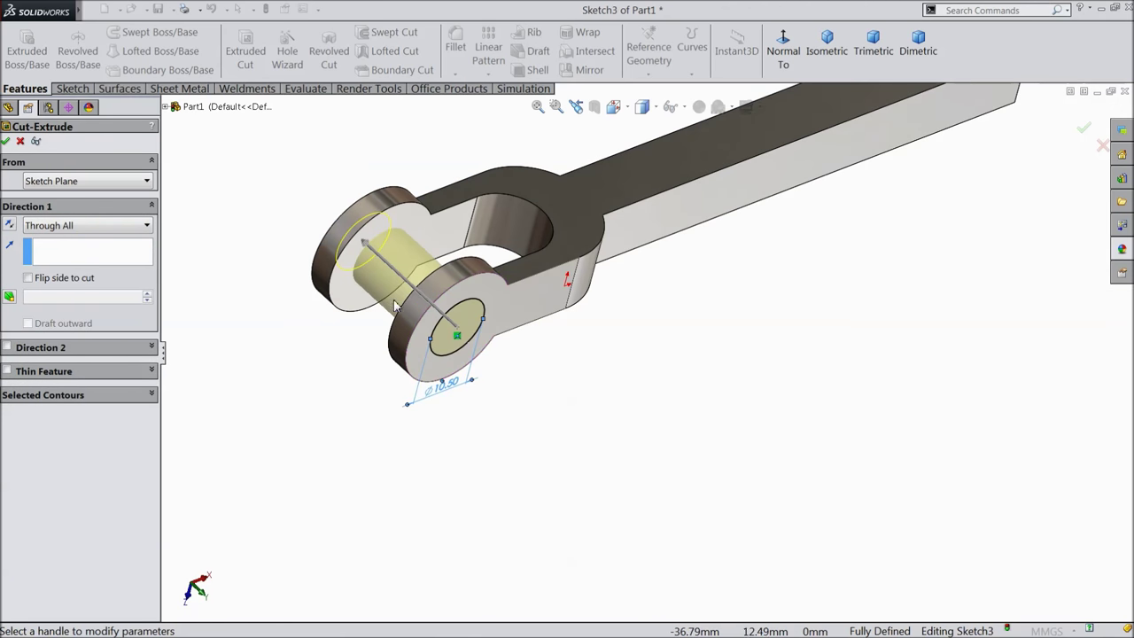
scroll(422, 255, "down", 2)
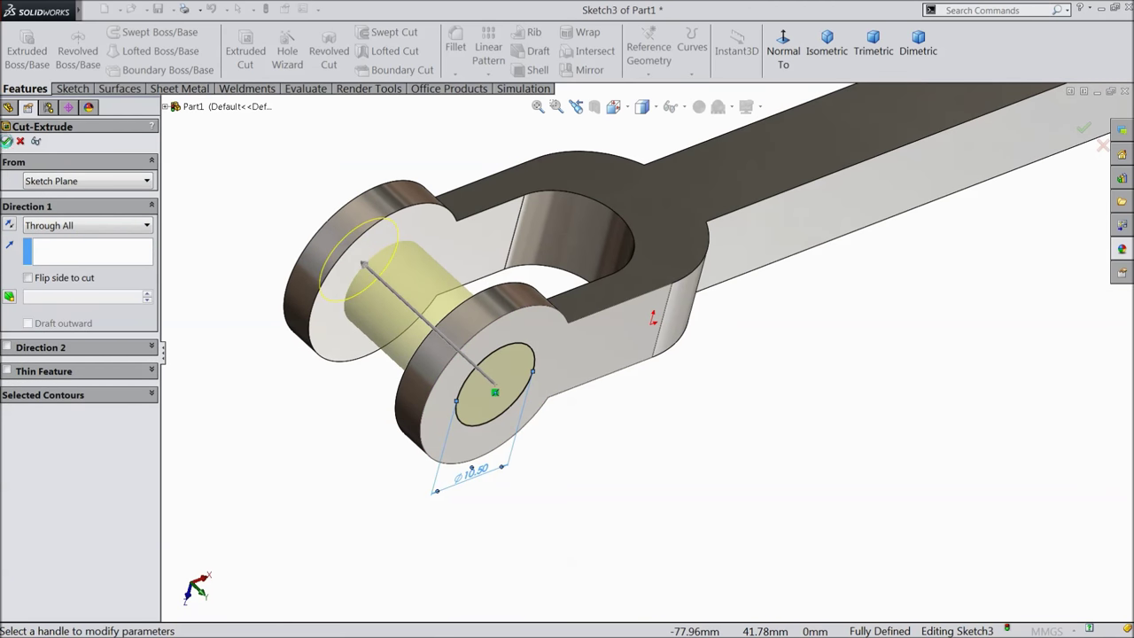
key("Return")
Round the shank's four long edges with a 5 mm constant-size fillet.
key("f")
middle_click_drag(363, 432, 385, 256)
scroll(791, 355, "down", 3)
middle_click_drag(695, 435, 746, 321)
scroll(776, 355, "down", 5)
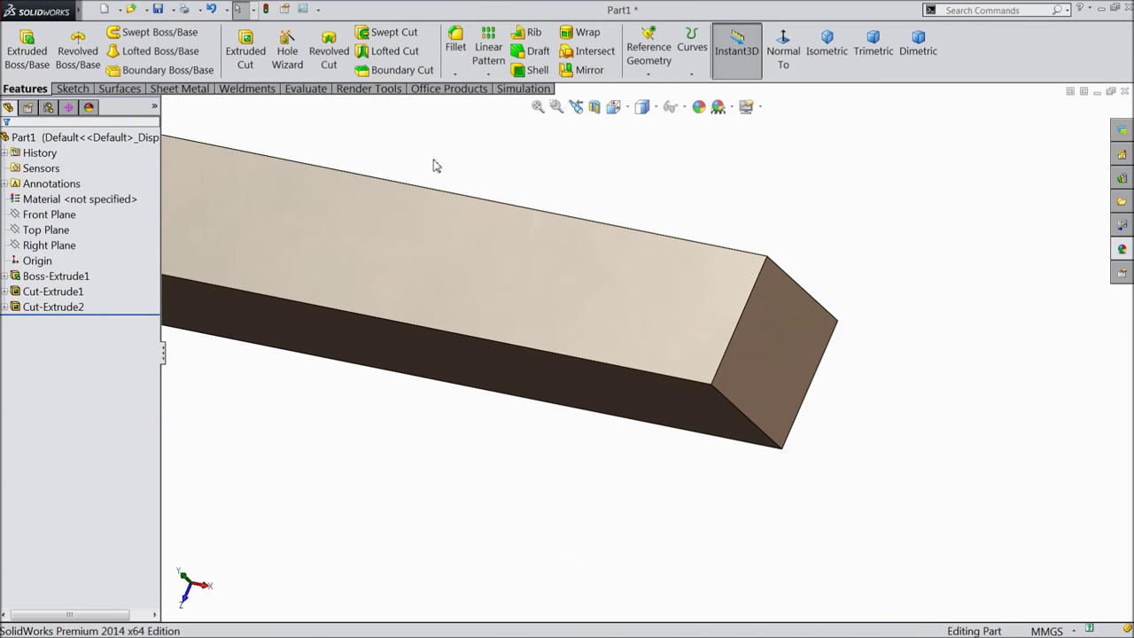
left_click(455, 45)
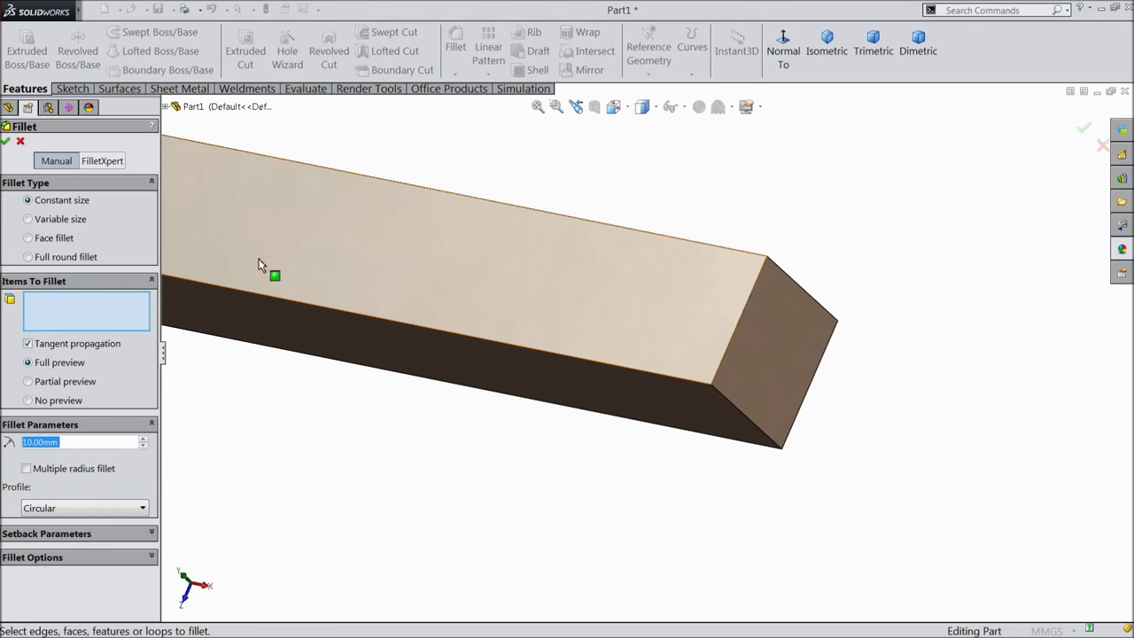
type("5")
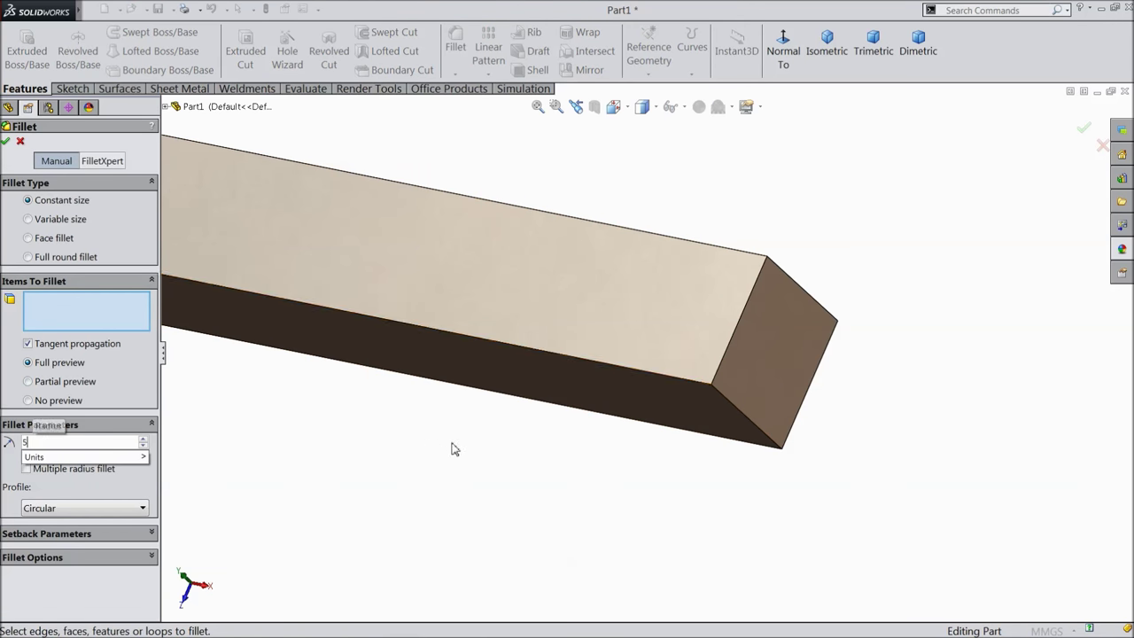
left_click(738, 257)
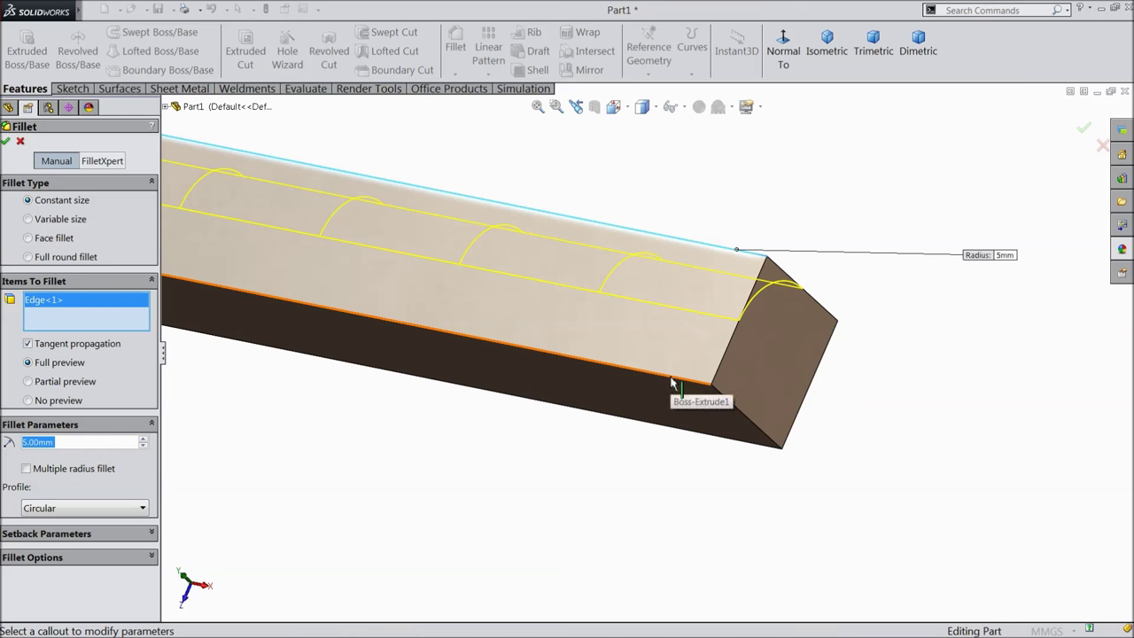
left_click(673, 377)
left_click(763, 449)
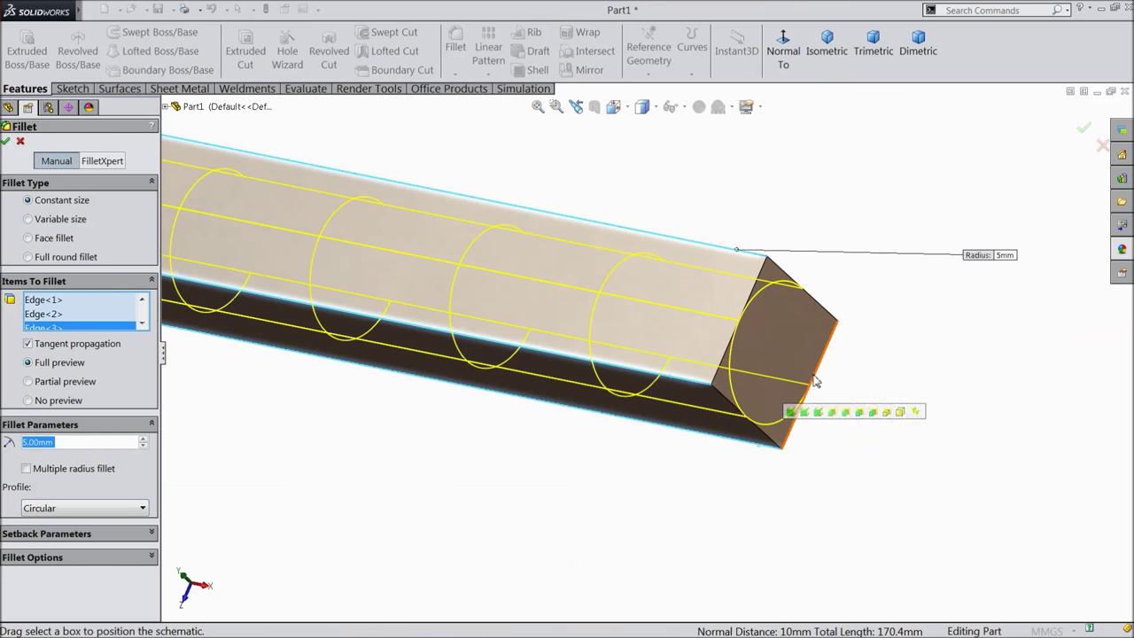
left_click(832, 324)
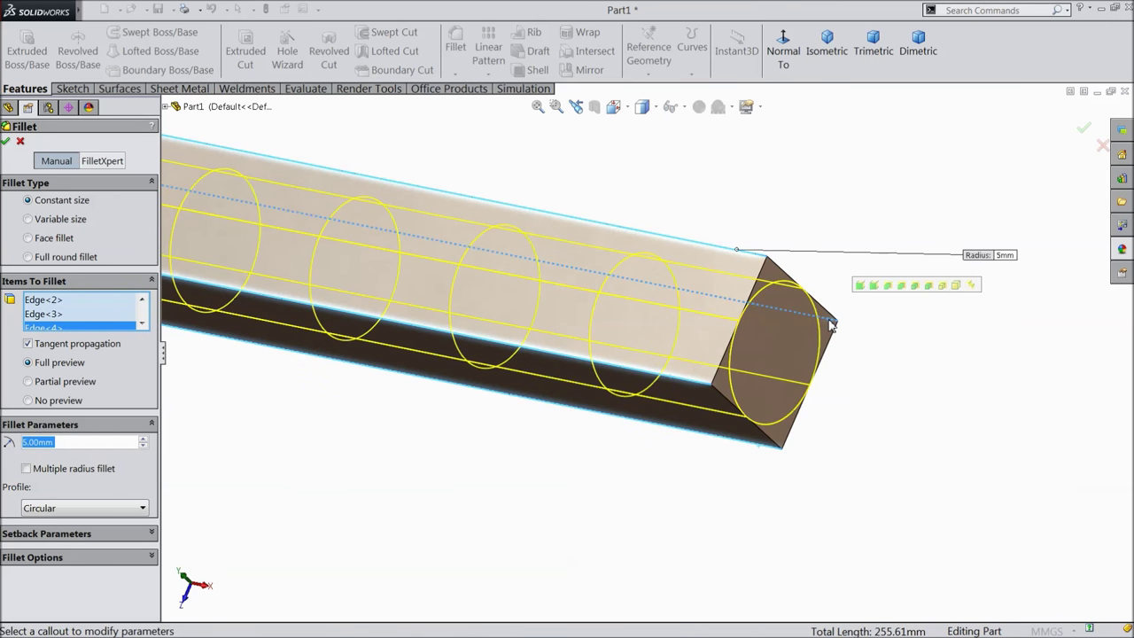
left_click(7, 142)
Add a 5 mm fillet to the edge where the round shank meets the fork's curved base.
scroll(531, 346, "up", 4)
mouse_move(544, 370)
middle_mouse_down()
mouse_move(472, 315)
mouse_move(526, 336)
mouse_move(552, 362)
middle_mouse_up()
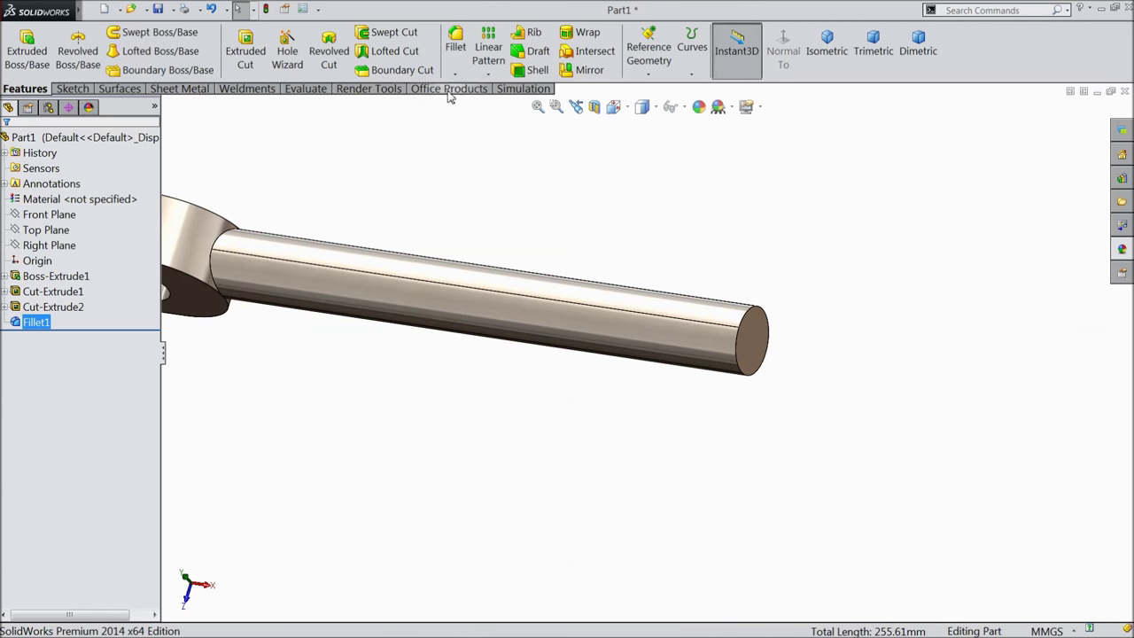
left_click(455, 49)
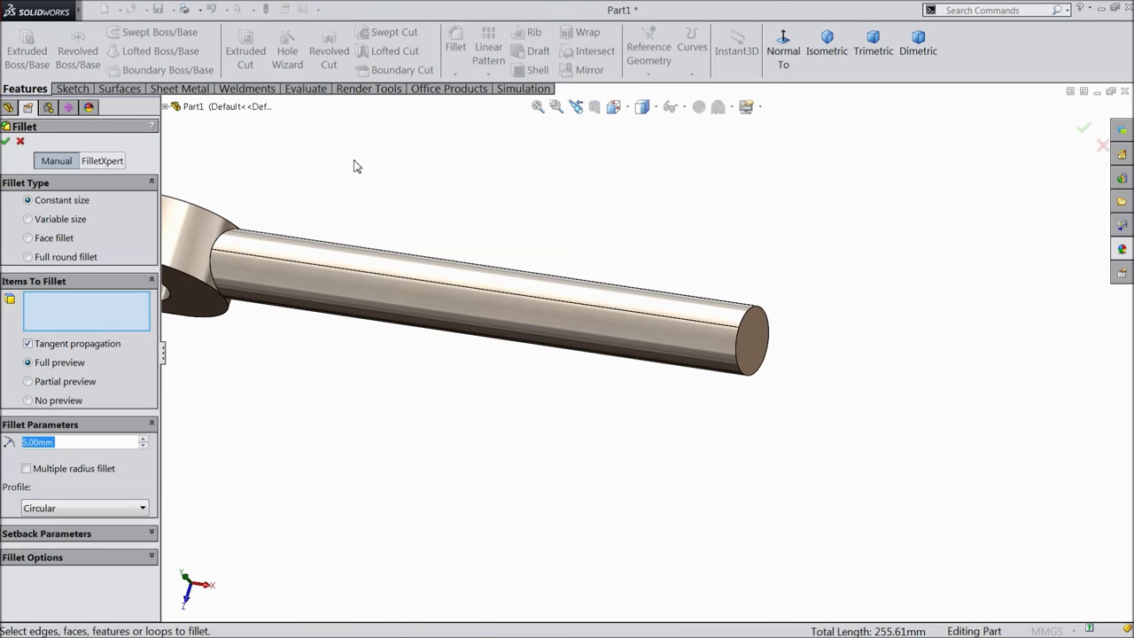
left_click(211, 258)
middle_click_drag(217, 249, 336, 314)
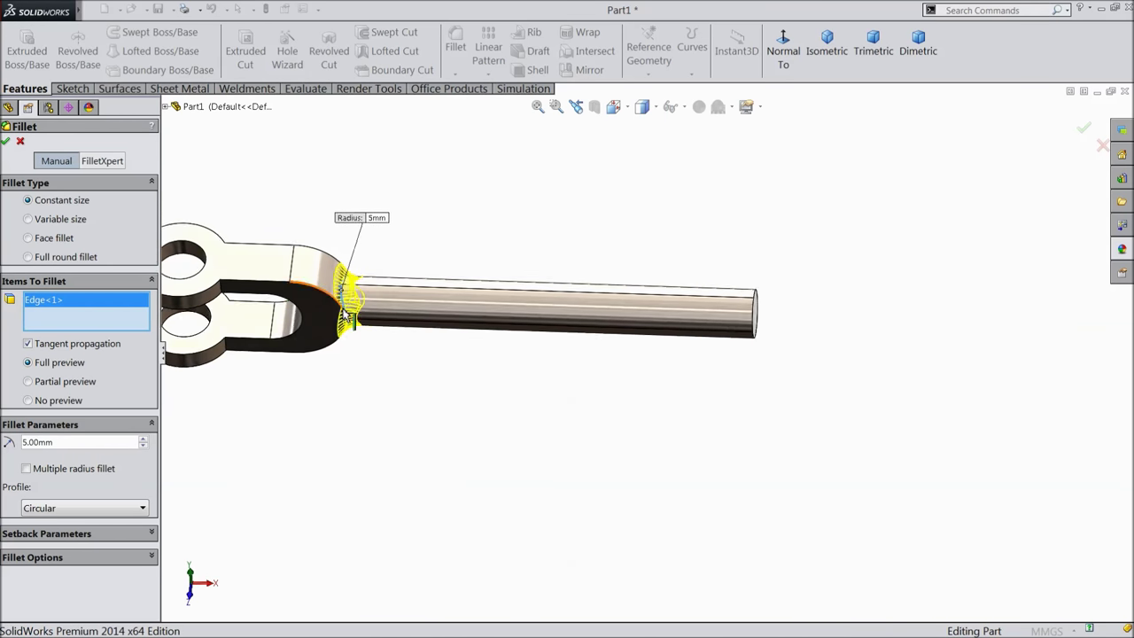
scroll(337, 313, "down", 3)
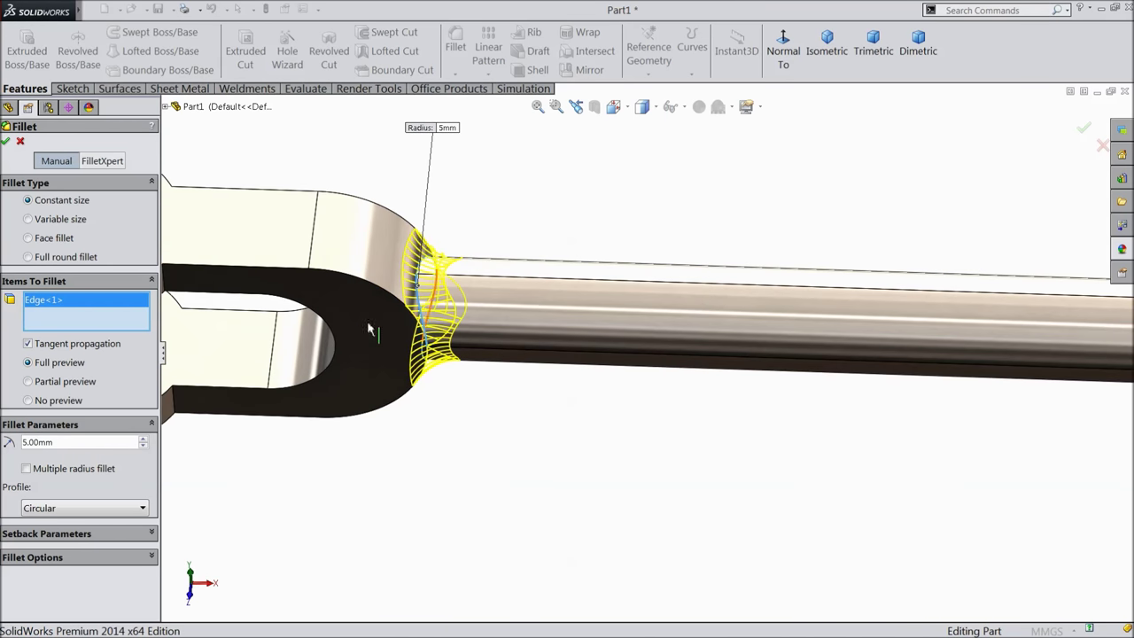
left_click(5, 143)
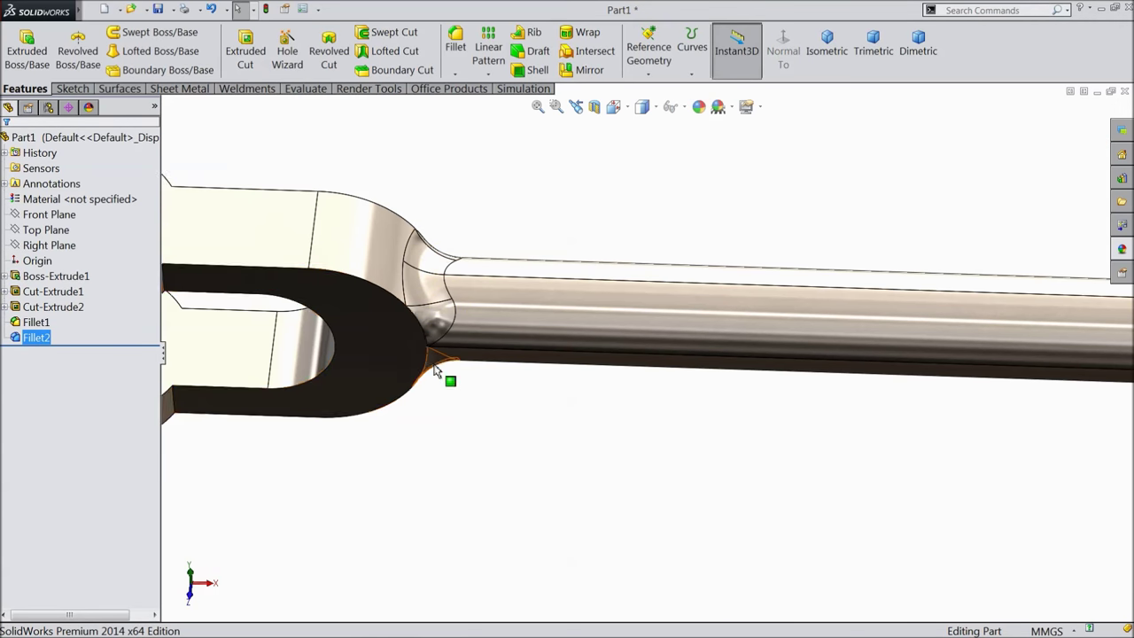
Fillet the four inside corner edges where the rounded ends meet the fork arms with a 5 mm radius.
key("f")
middle_click_drag(431, 354, 439, 317)
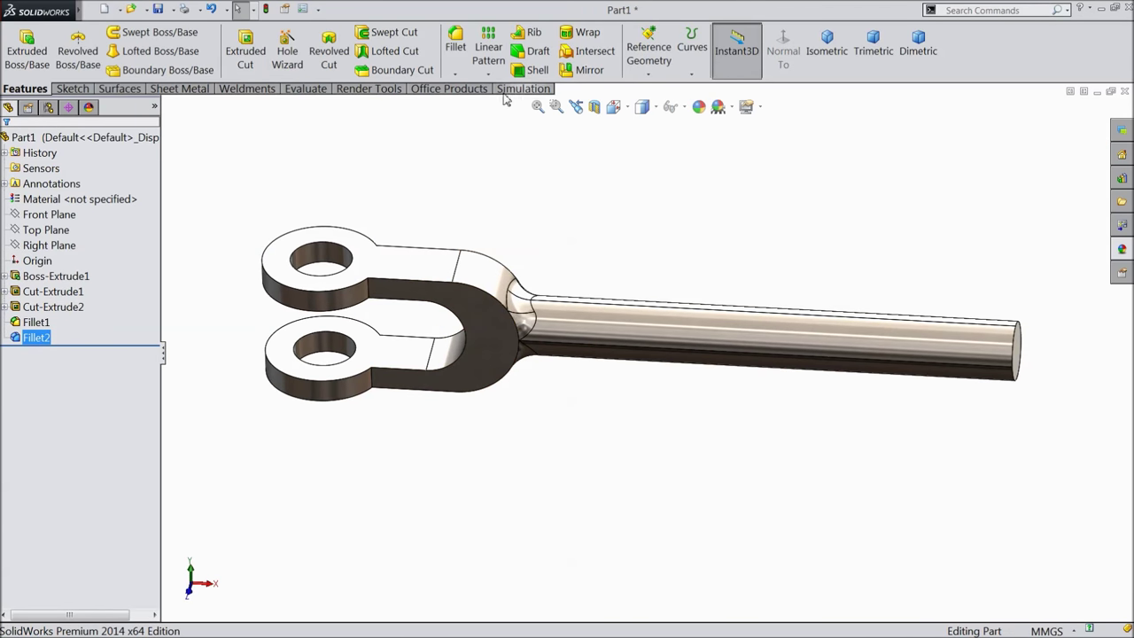
left_click(452, 58)
left_click(372, 300)
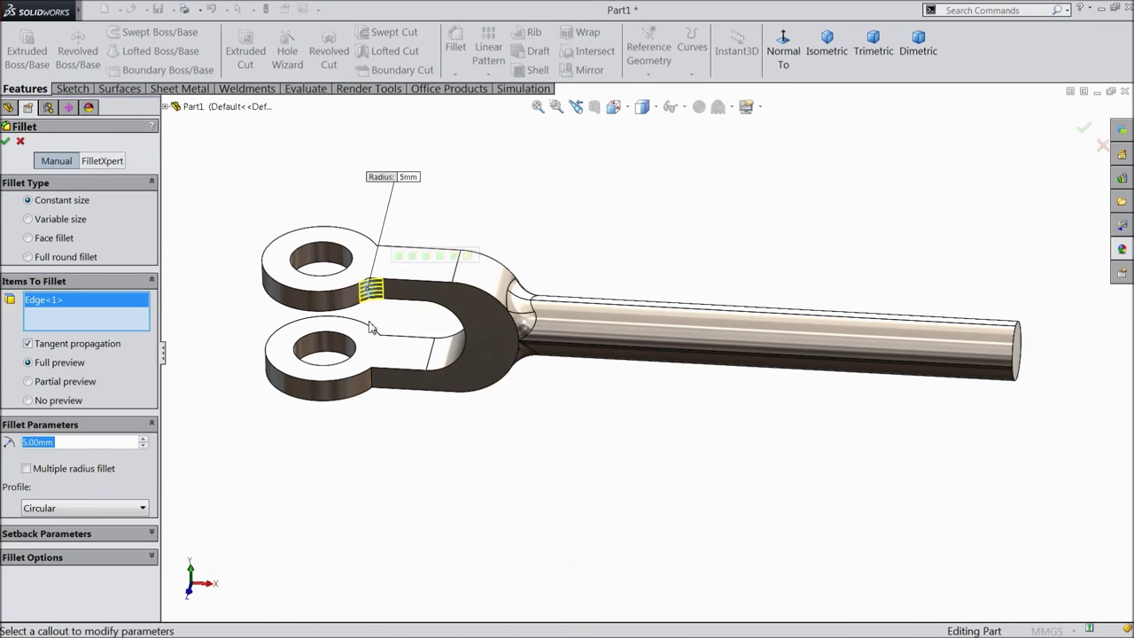
left_click(372, 383)
middle_click_drag(394, 479, 403, 501)
scroll(436, 282, "down", 3)
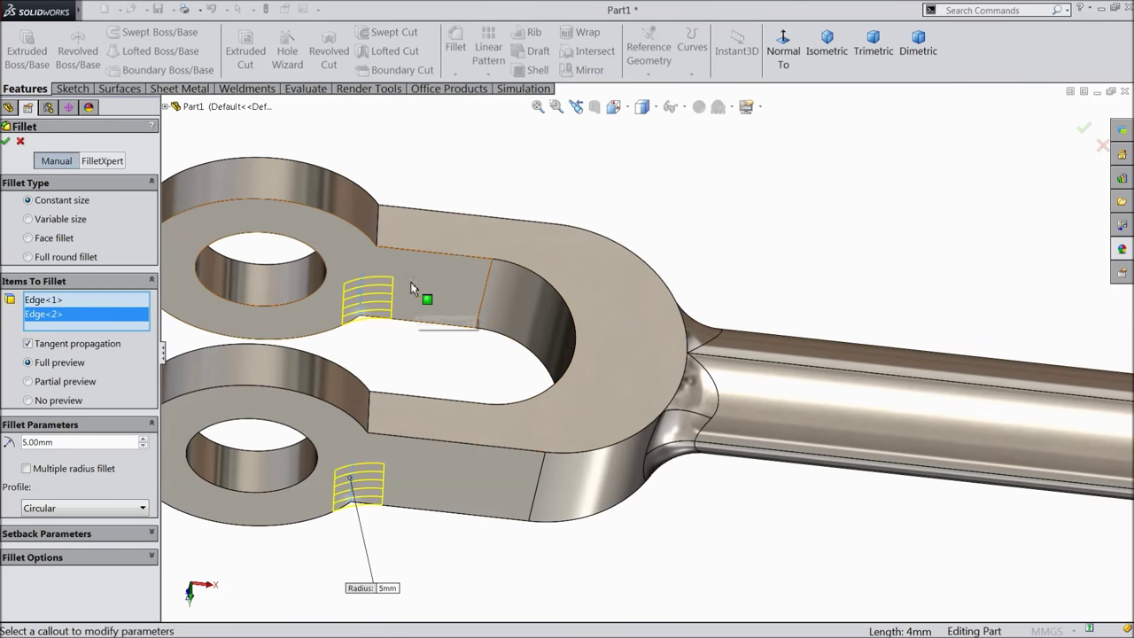
left_click(380, 244)
left_click(372, 416)
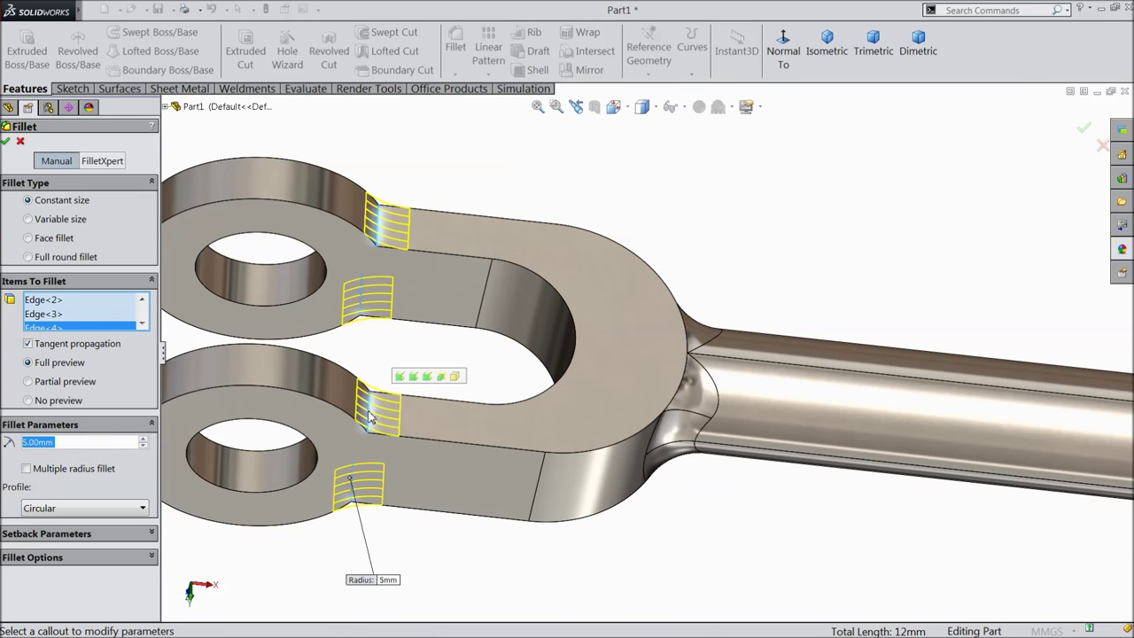
left_click(7, 142)
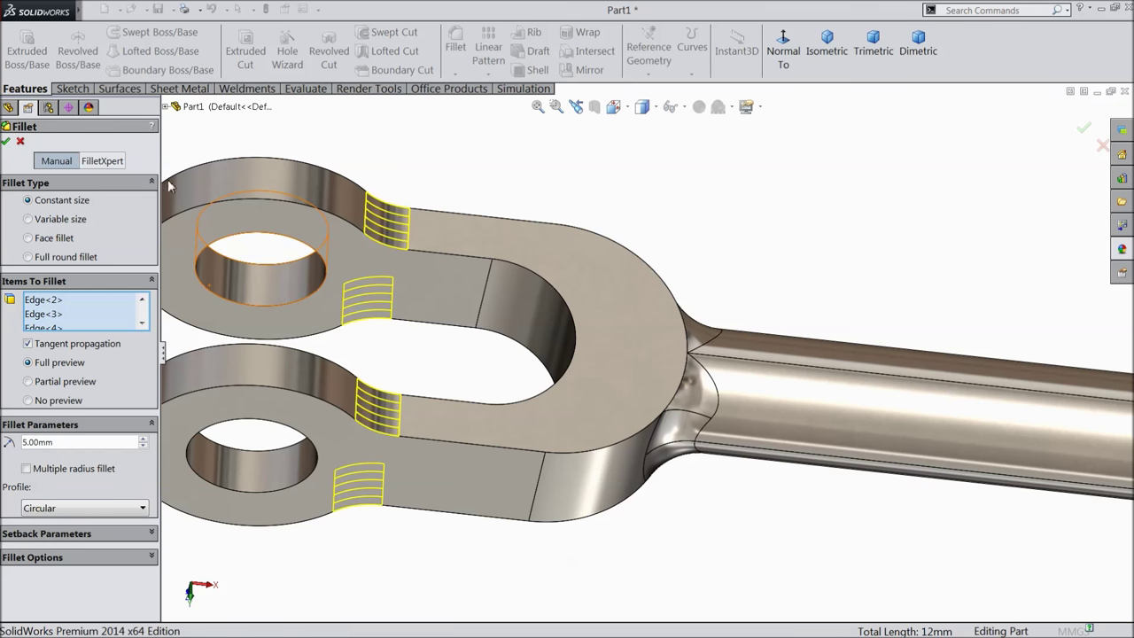
Apply a 0.5 mm fillet along the fork's outer and inner profile edges.
left_click(456, 40)
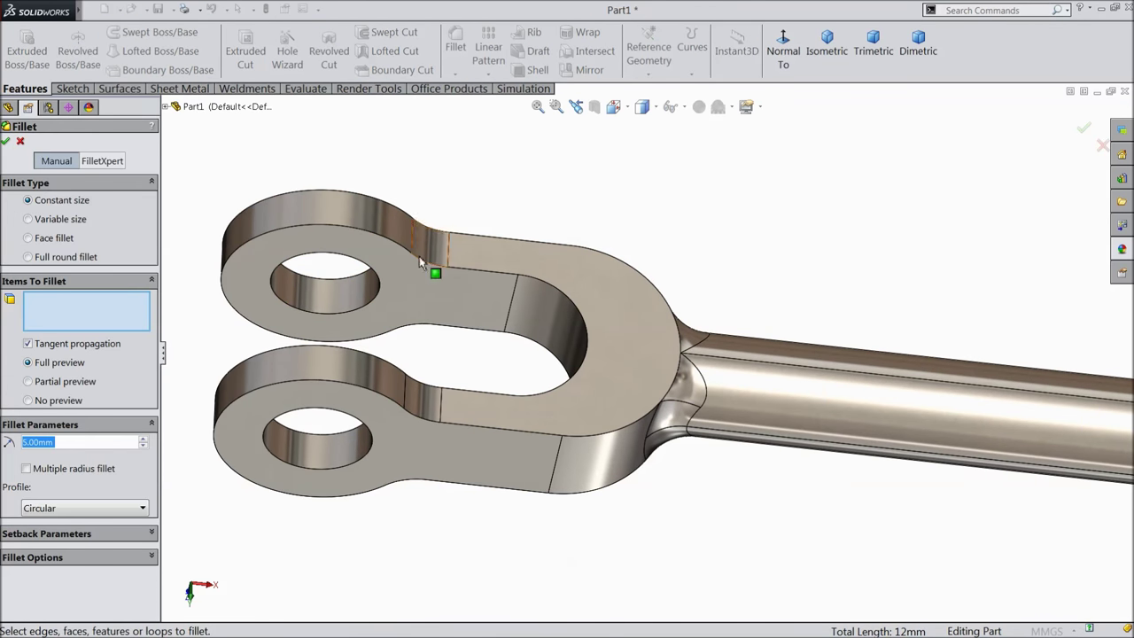
type("0.5")
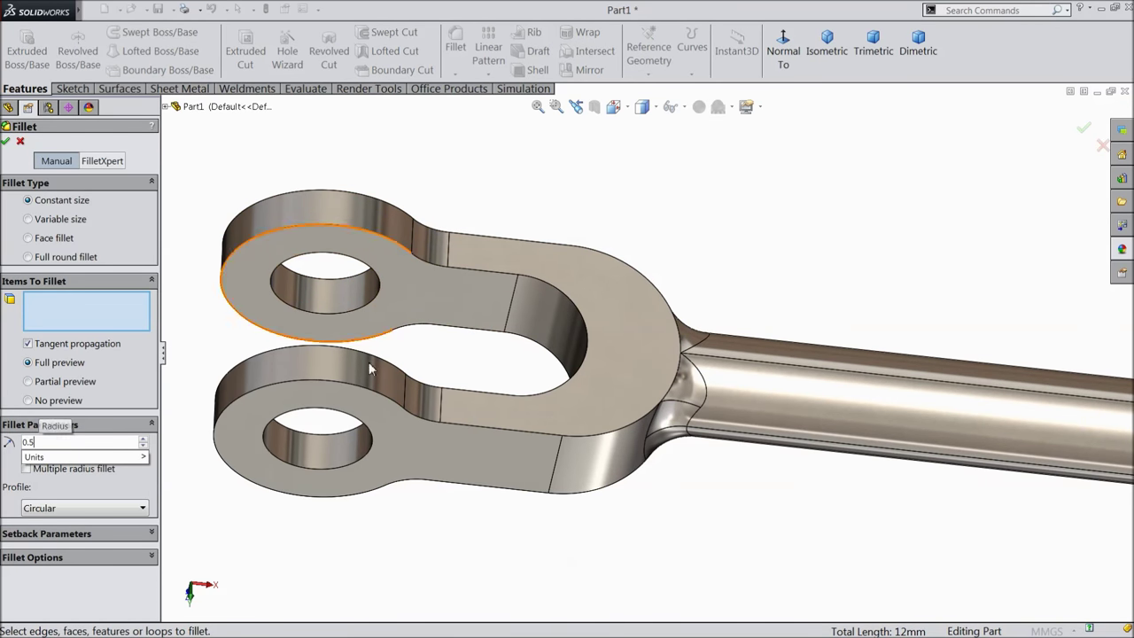
left_click(535, 434)
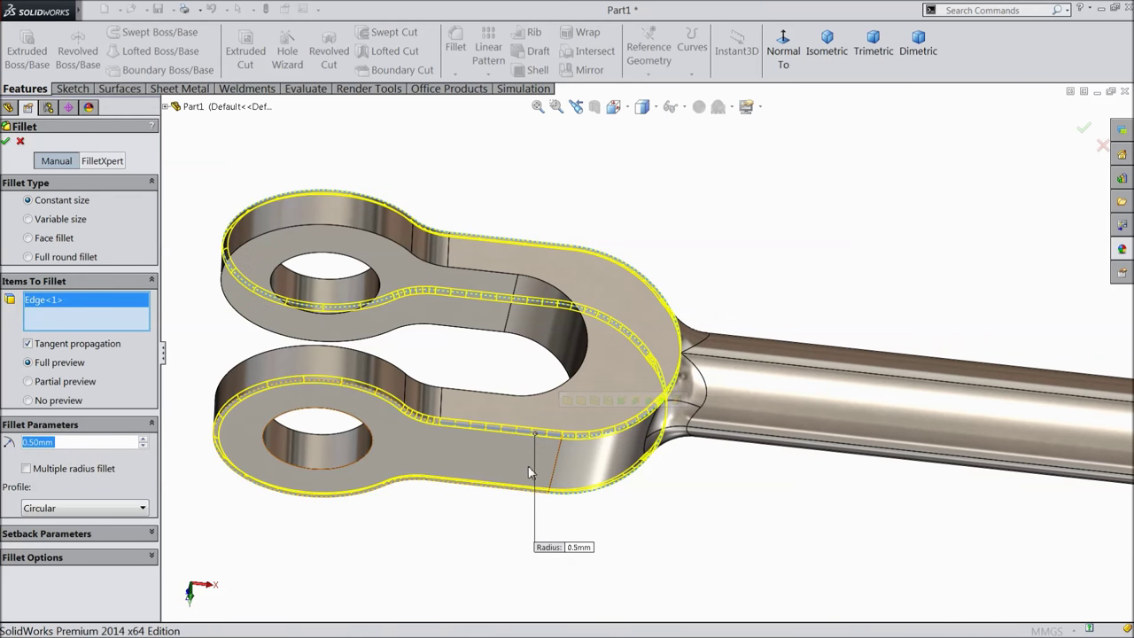
left_click(512, 400)
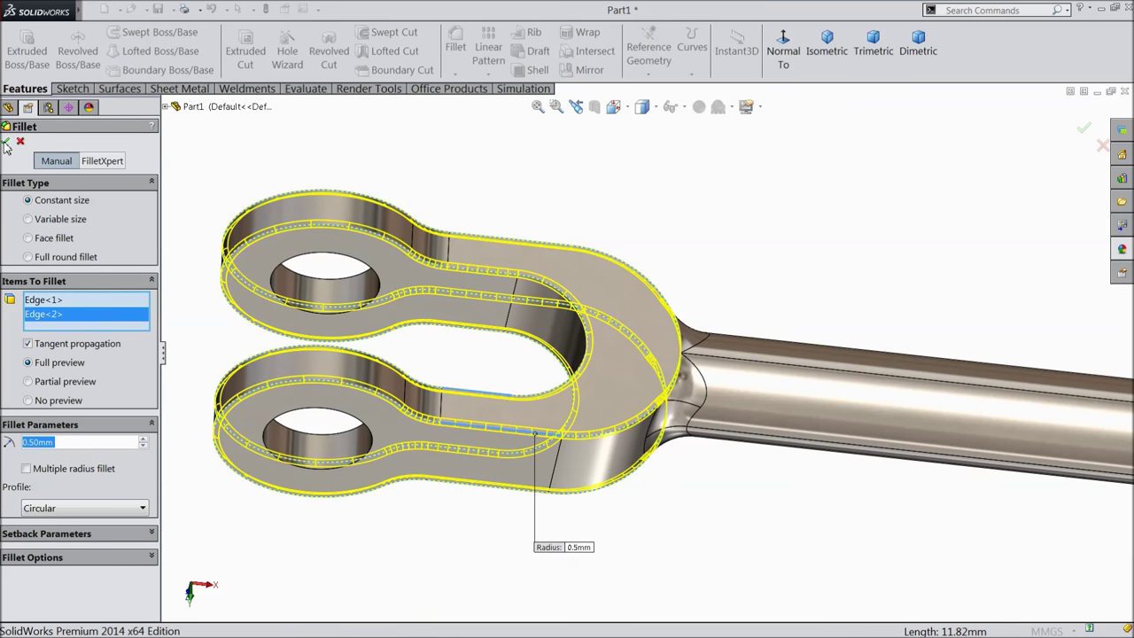
key("Return")
Chamfer the edges of both fork-arm pin holes with a 0.5 mm distance at 45 degrees.
scroll(540, 372, "up", 3)
middle_click_drag(540, 372, 630, 408)
scroll(500, 257, "down", 2)
left_click(456, 75)
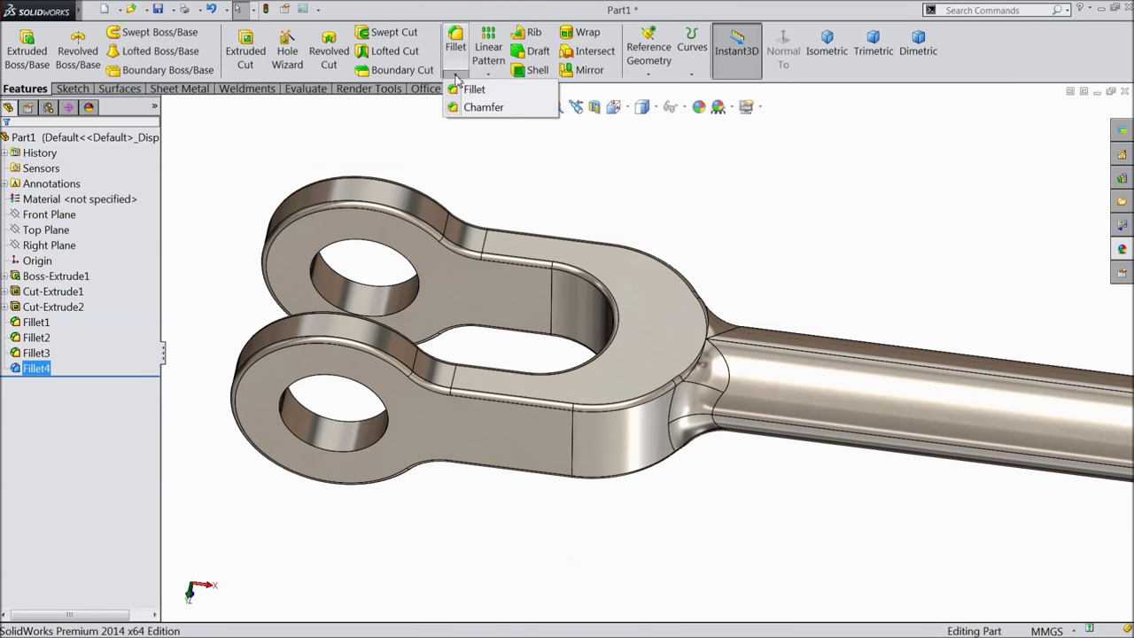
left_click(481, 108)
type("0.5")
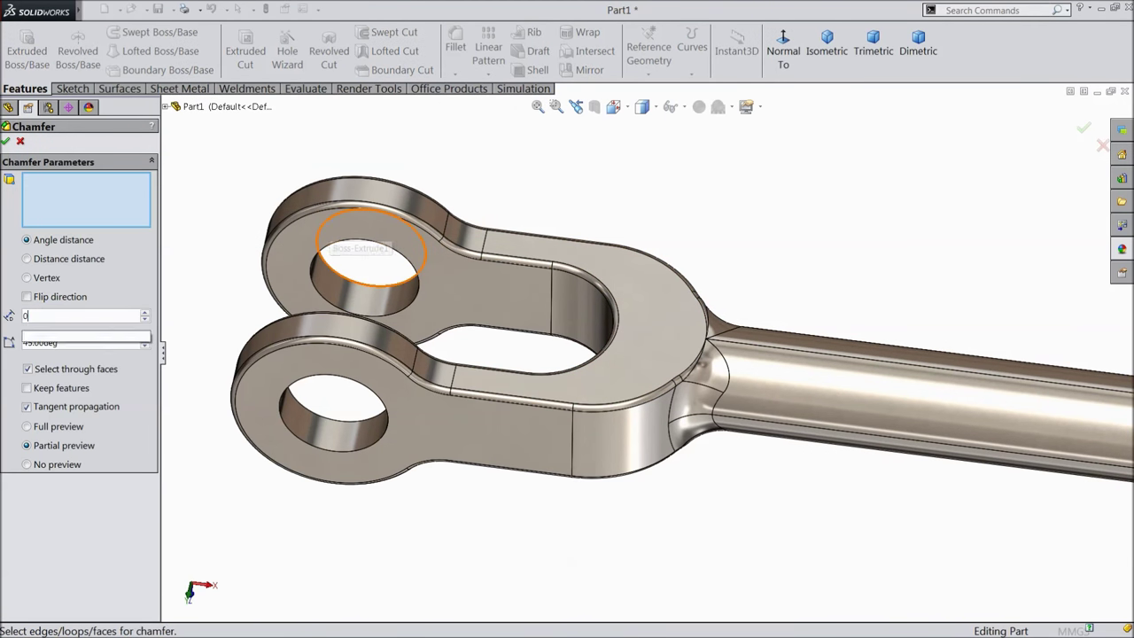
left_click(380, 301)
left_click(380, 298)
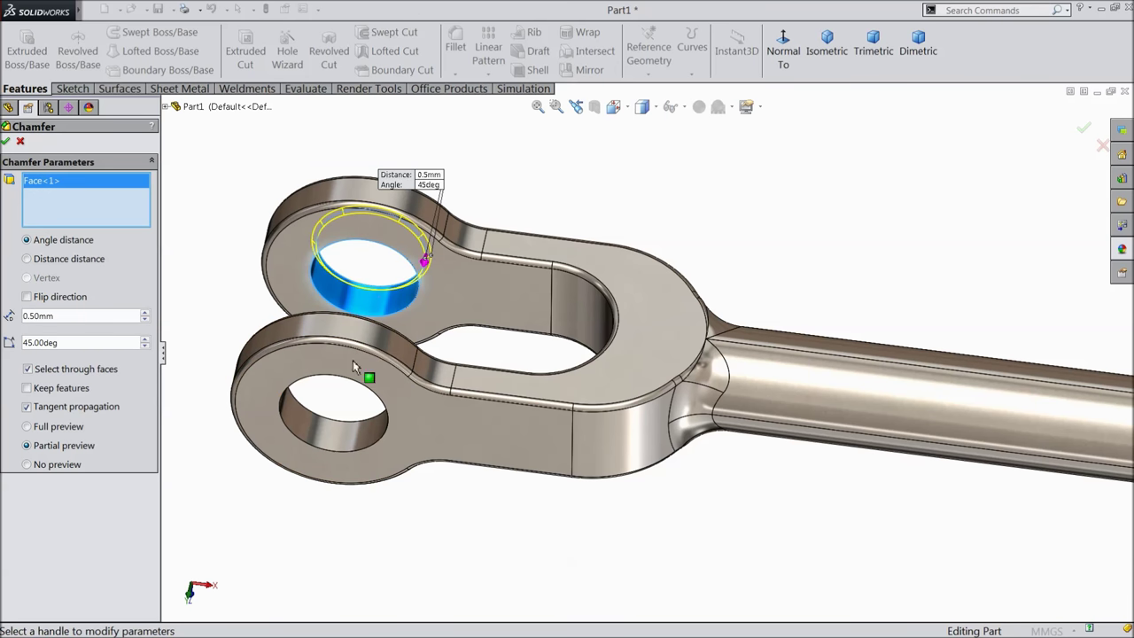
left_click(328, 432)
left_click(7, 141)
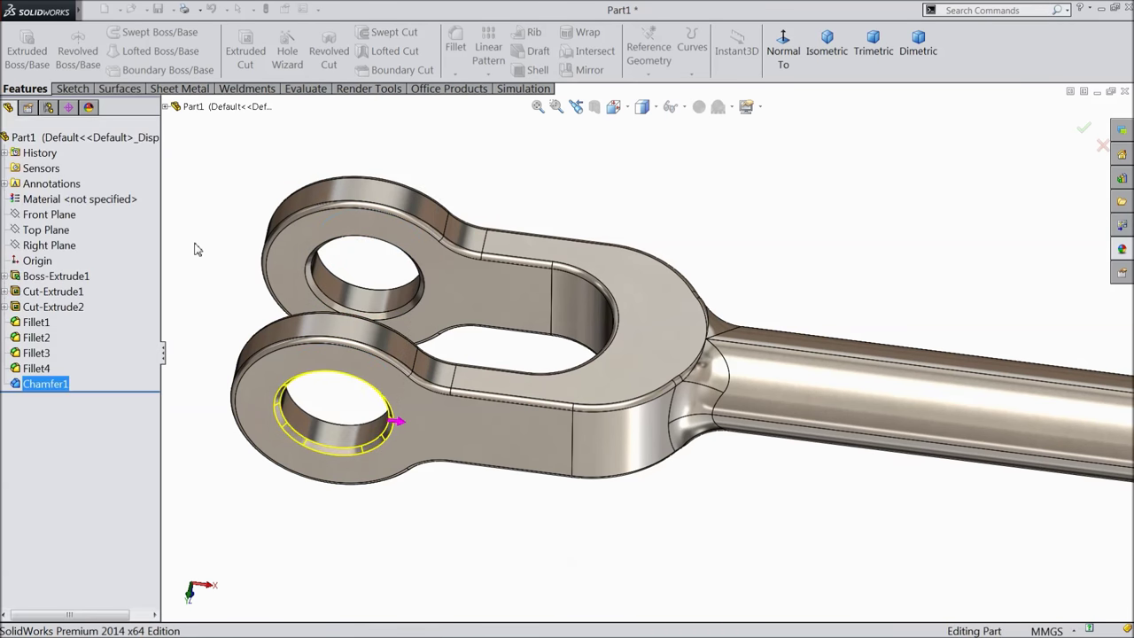
Chamfer the edge around the shank's free end face with a 0.5 mm distance at 45 degrees.
scroll(322, 314, "up", 5)
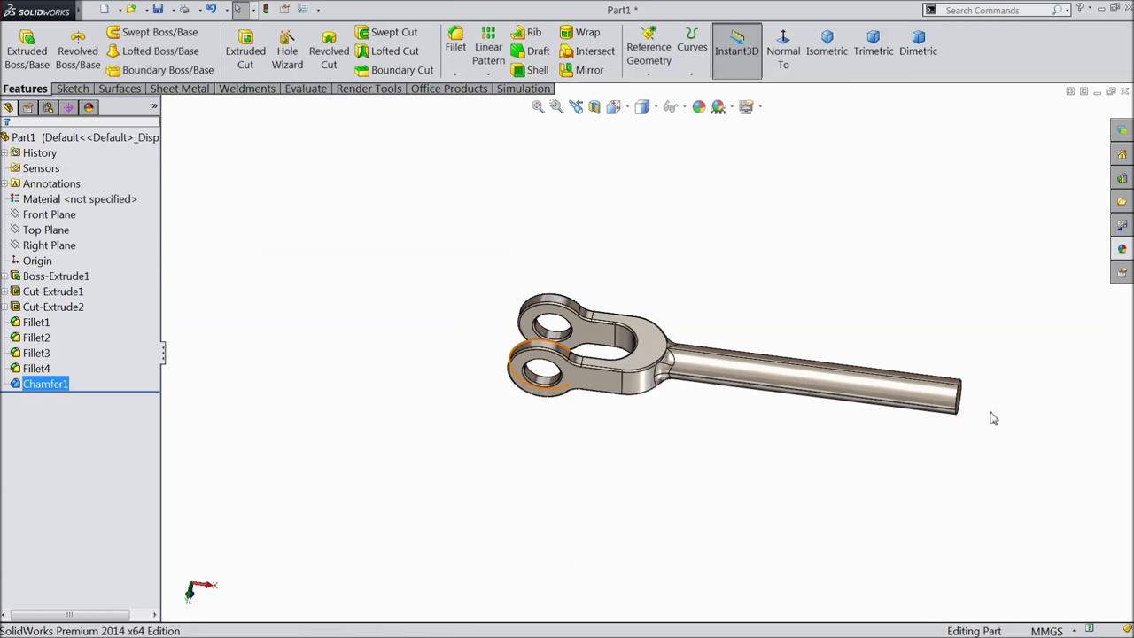
scroll(886, 423, "down", 3)
middle_click_drag(886, 423, 825, 399)
scroll(642, 326, "down", 2)
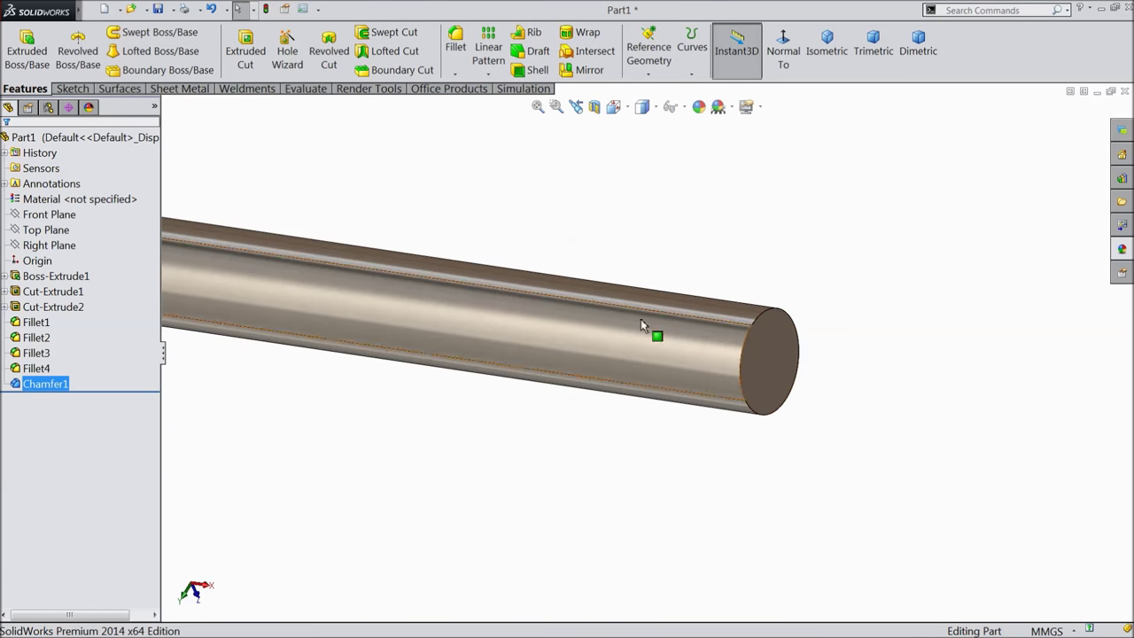
left_click(457, 73)
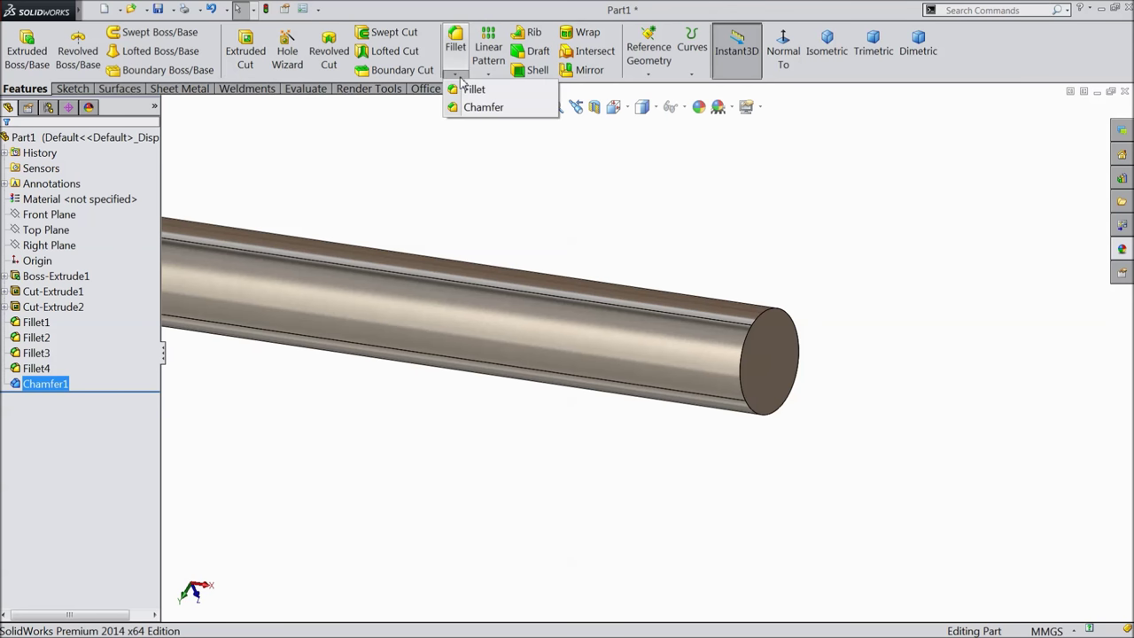
left_click(483, 106)
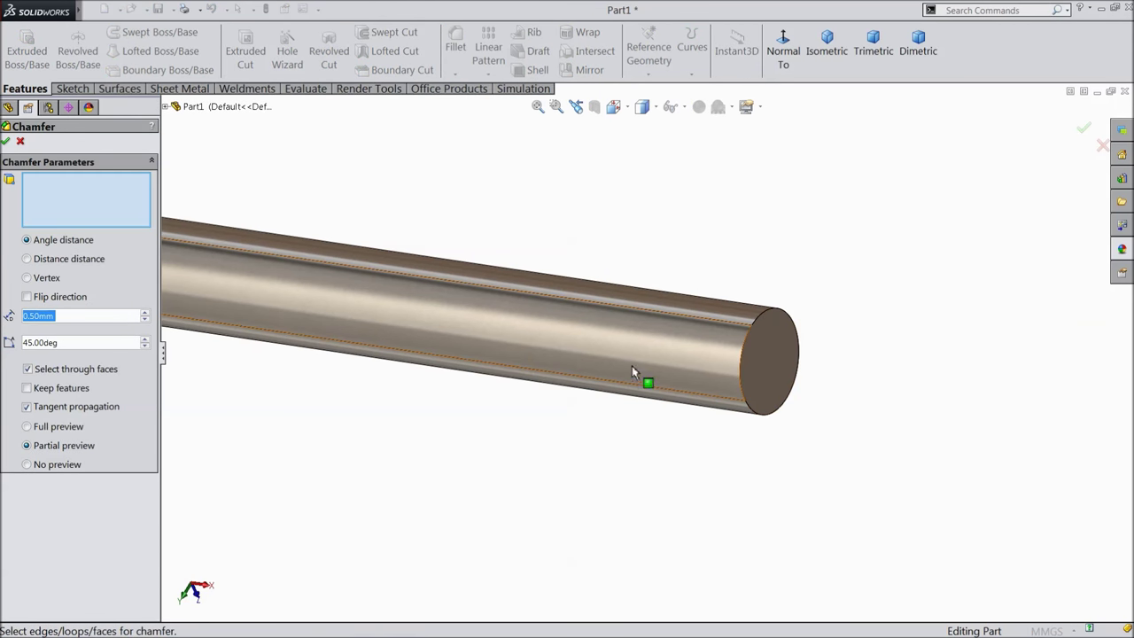
left_click(751, 367)
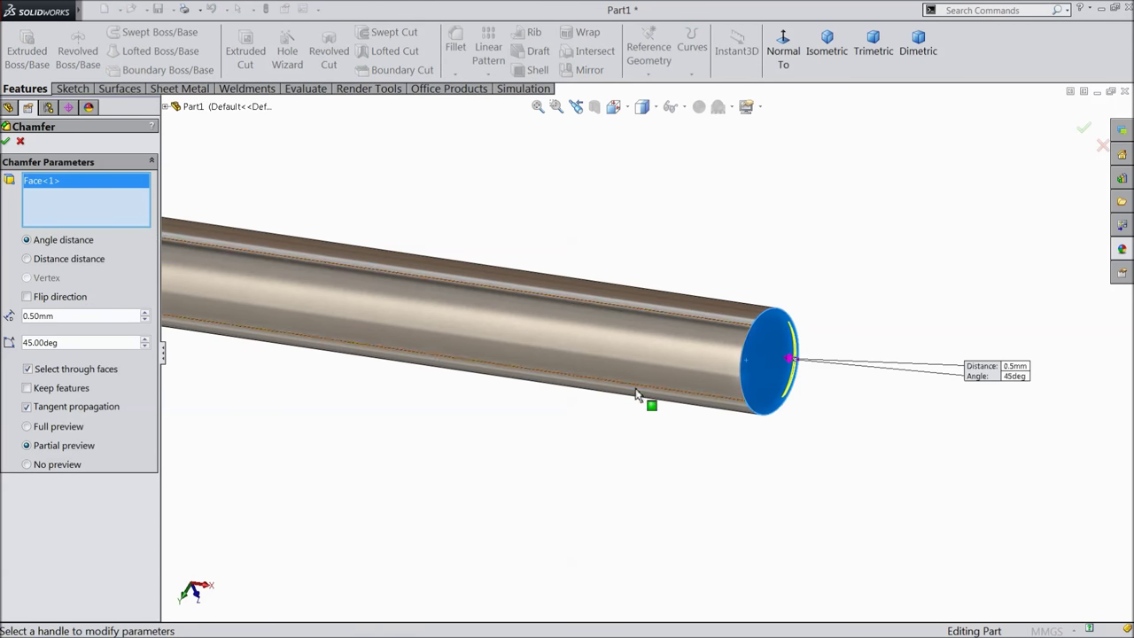
left_click(8, 142)
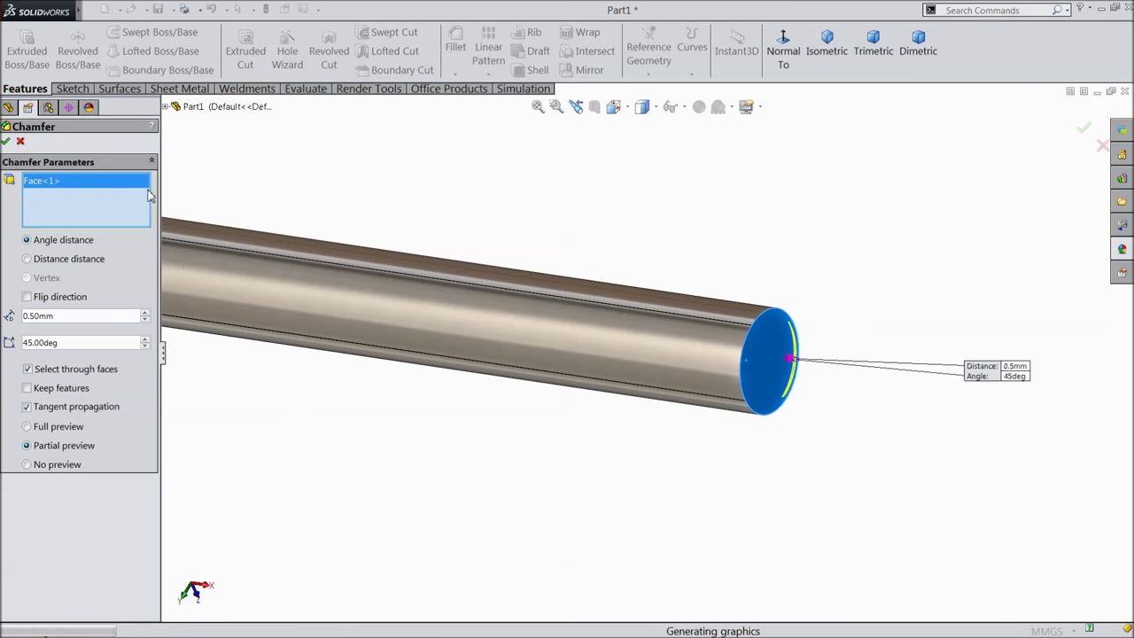
Edit the shank end chamfer and set its distance to 1.5 mm.
scroll(542, 278, "up", 5)
scroll(473, 242, "down", 6)
middle_click_drag(533, 292, 558, 296)
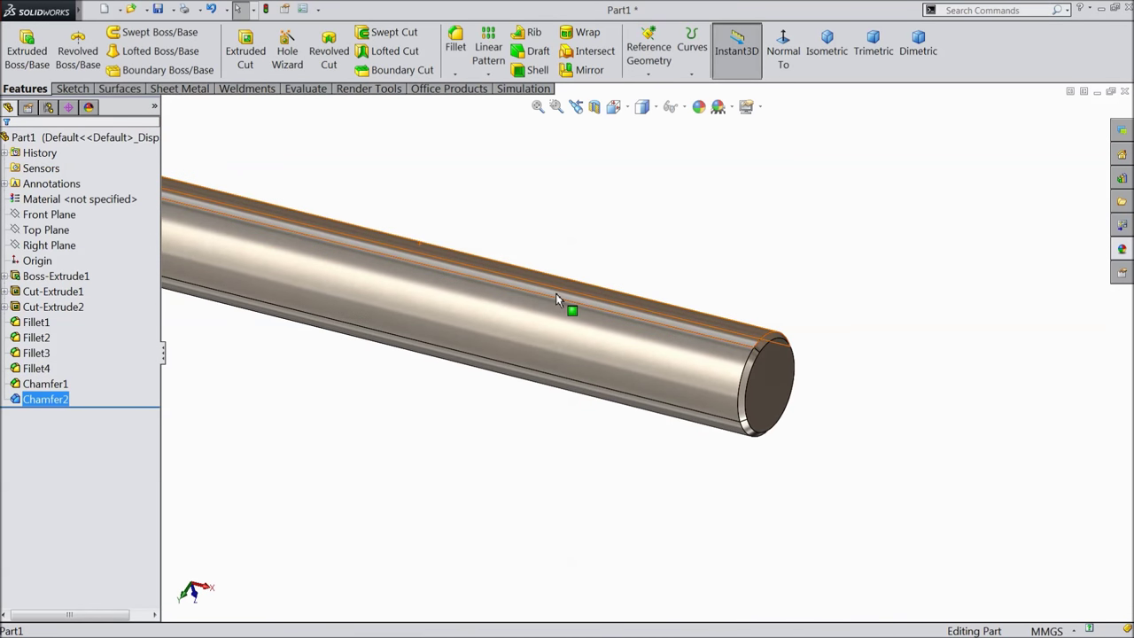
left_click(16, 404)
left_click(29, 372)
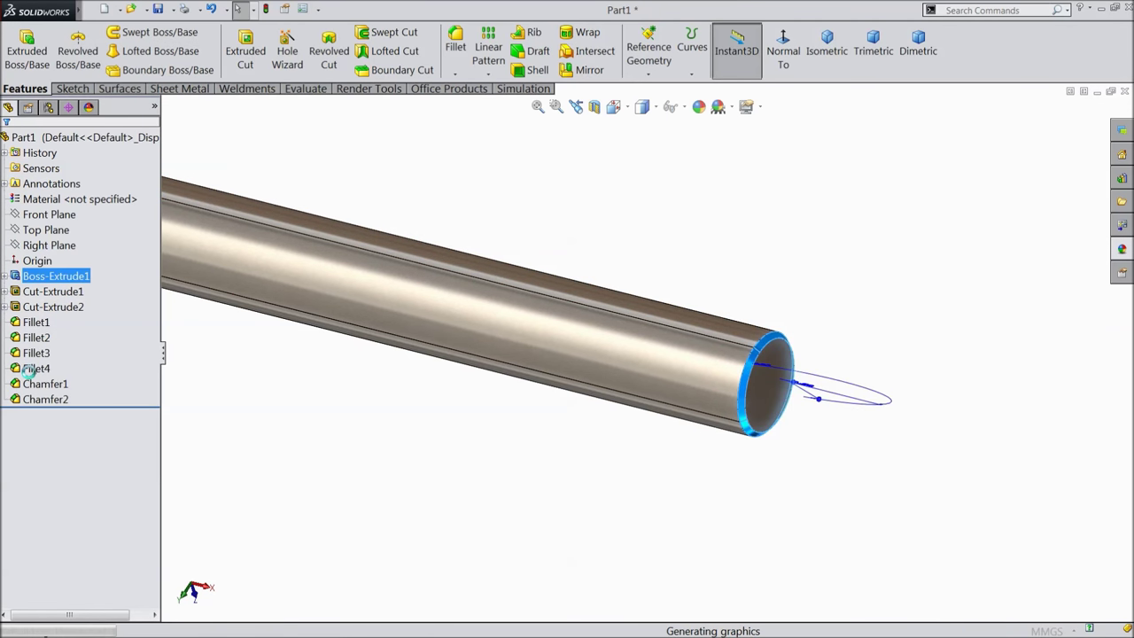
type("1.5")
key("Return")
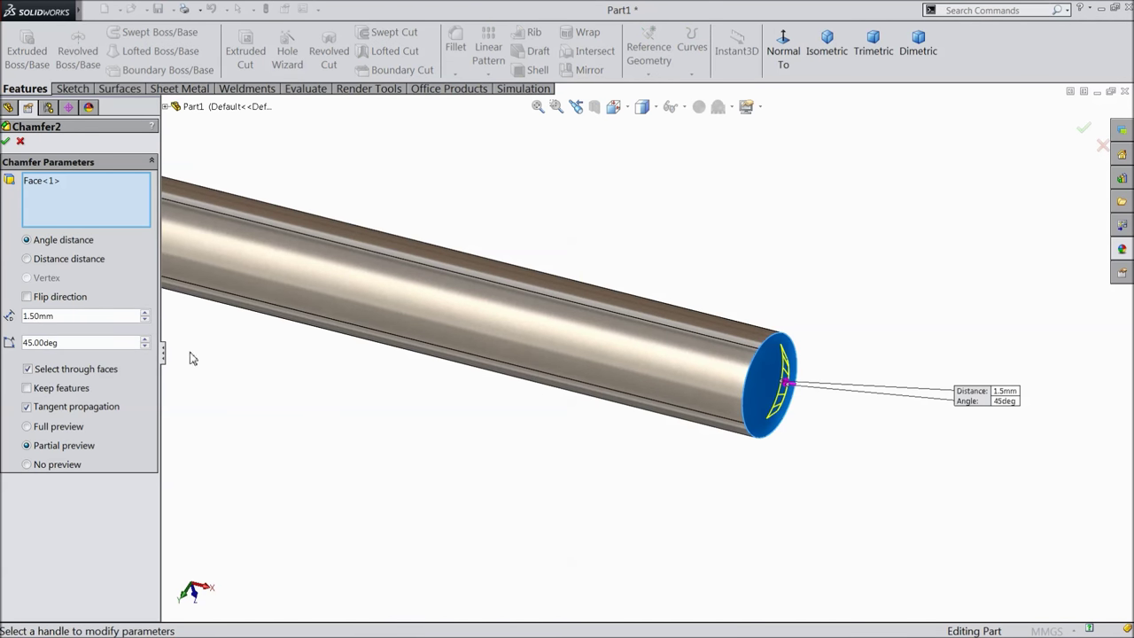
left_click(7, 142)
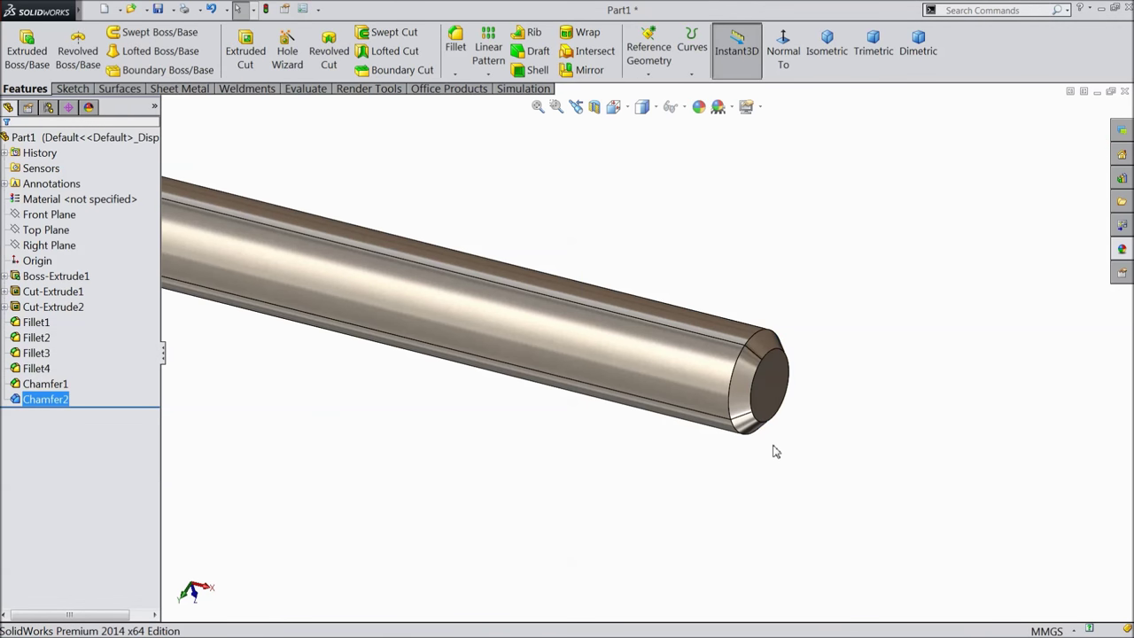
Sketch a circle about 4.7 mm in diameter on the shank's end face, centred on the origin.
scroll(777, 451, "up", 5)
scroll(724, 417, "down", 3)
left_click(784, 414)
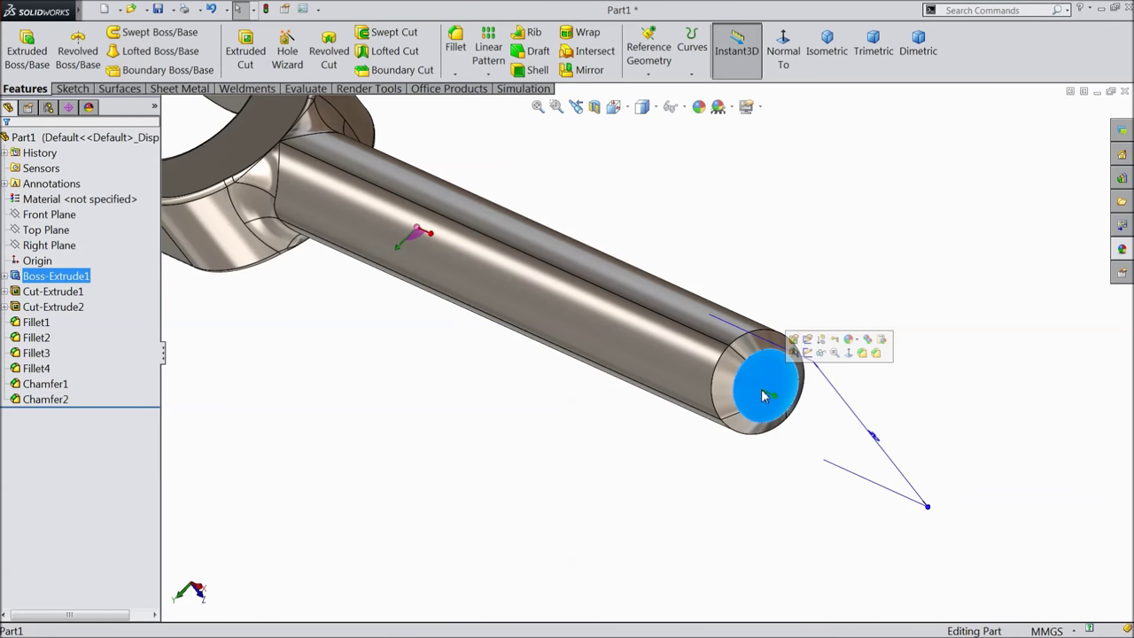
left_click(807, 352)
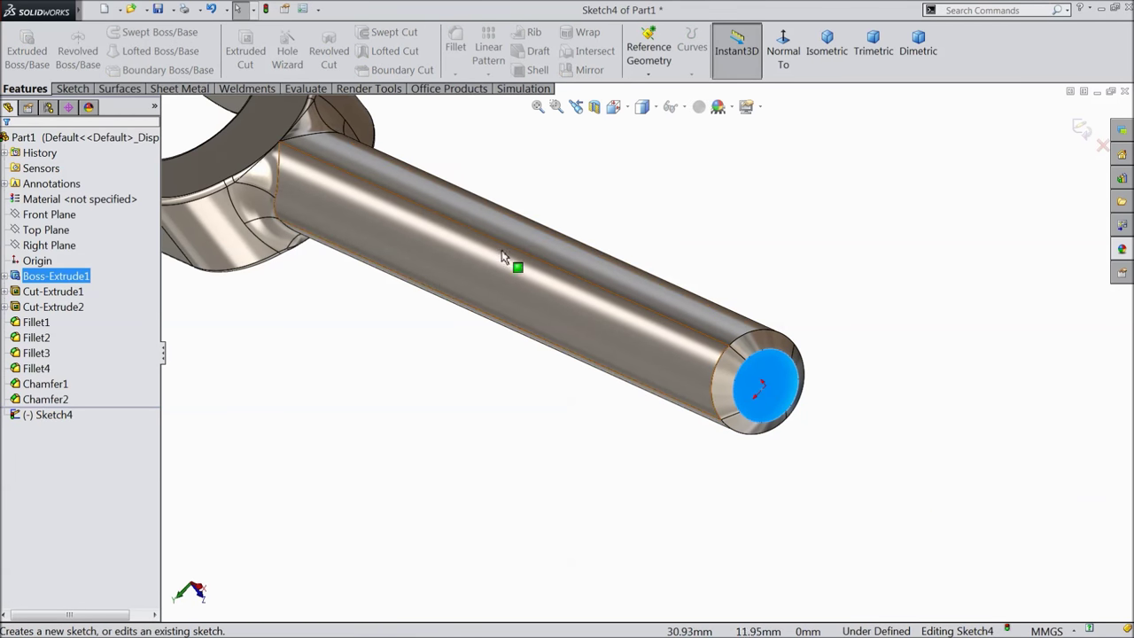
scroll(716, 351, "down", 2)
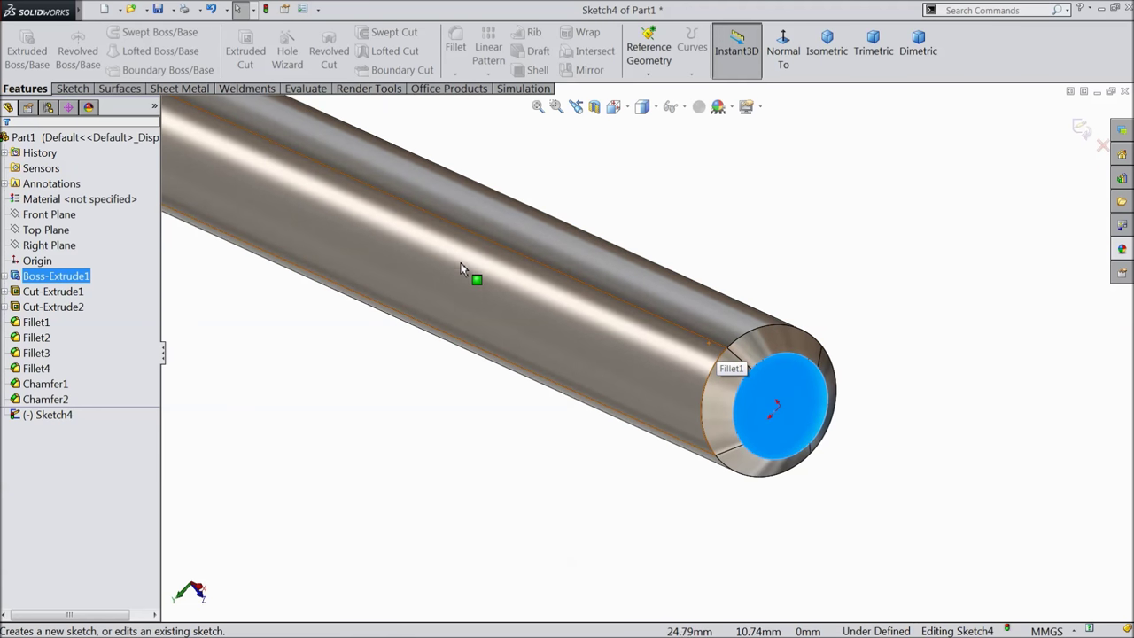
left_click(784, 50)
left_click(73, 89)
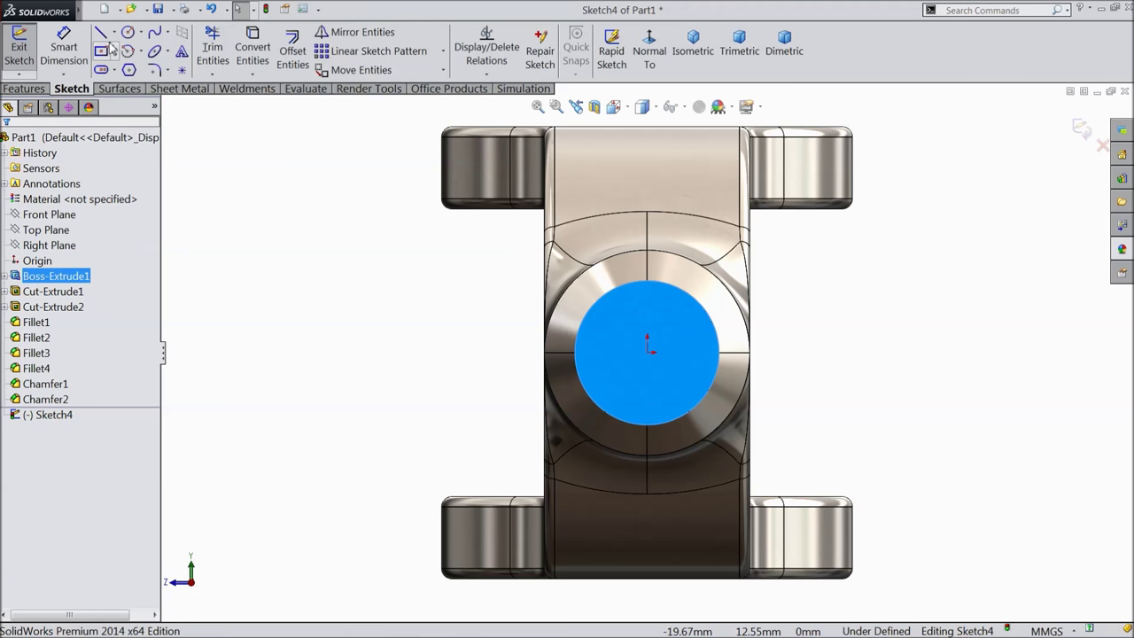
left_click(128, 33)
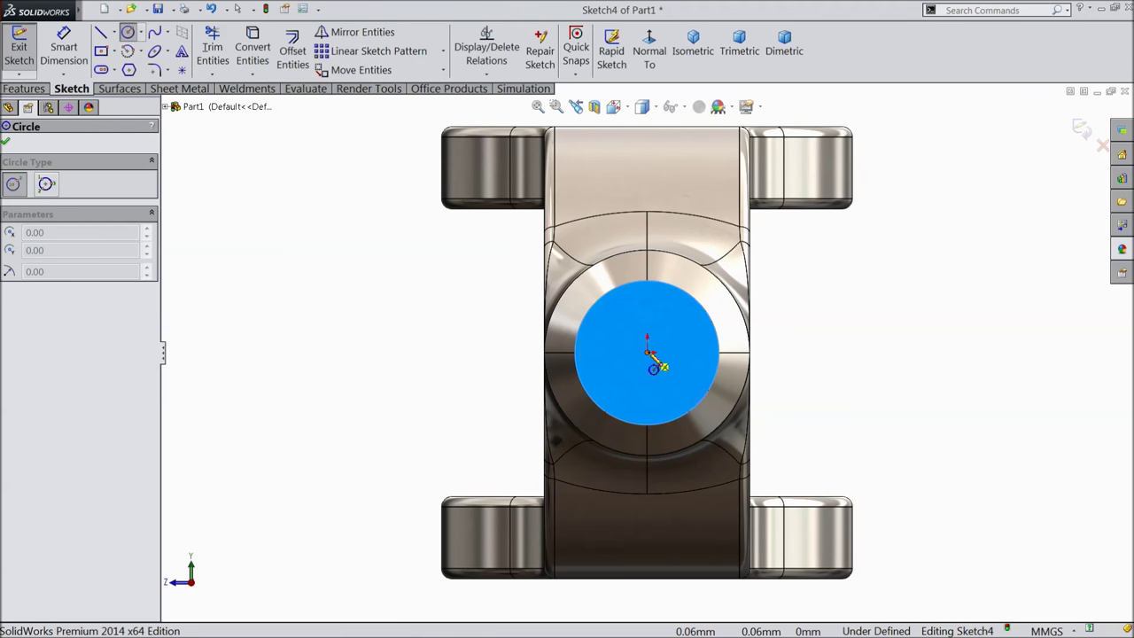
left_click(648, 353)
left_click(613, 318)
Dimension the end-face circle's diameter as 8.38 mm.
left_click(64, 49)
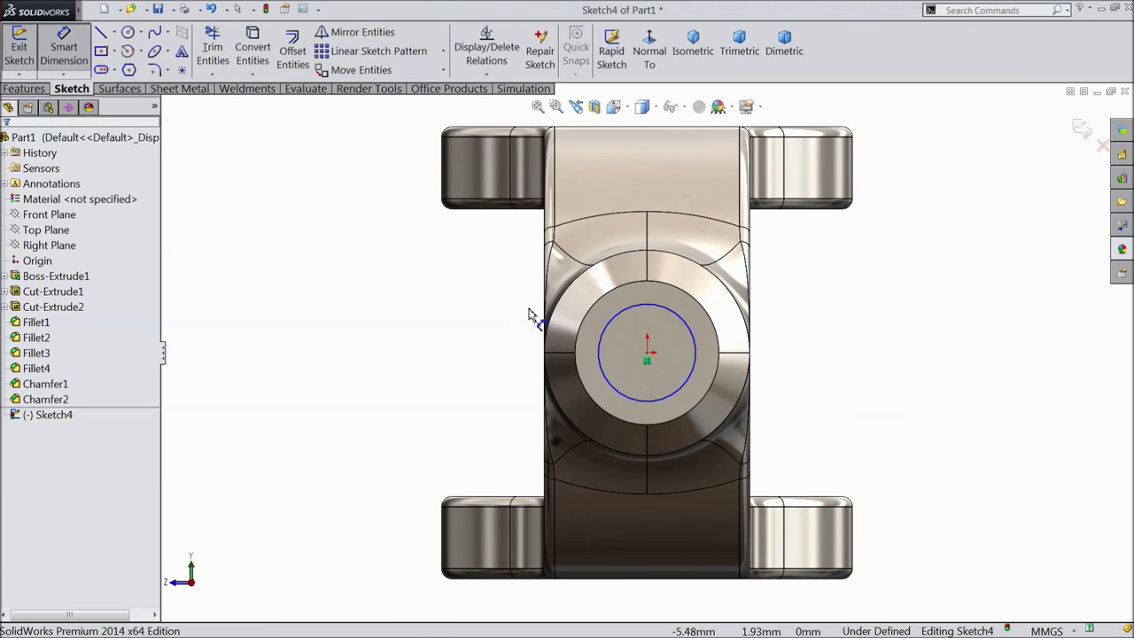
left_click(603, 354)
left_click(489, 354)
type("8.38")
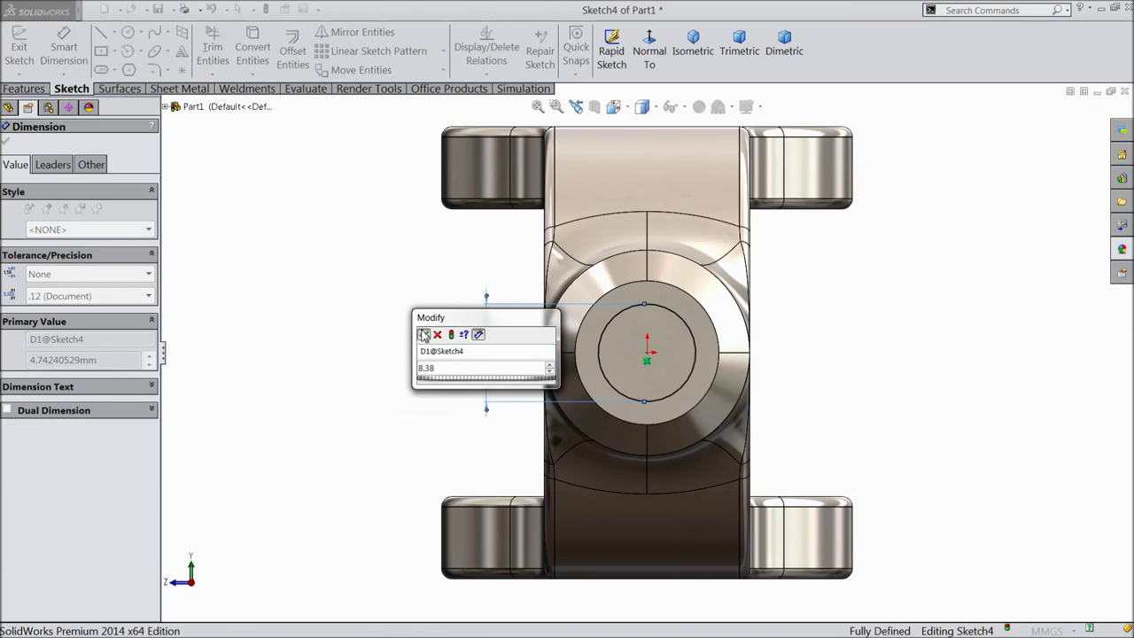
left_click(424, 334)
left_click(7, 144)
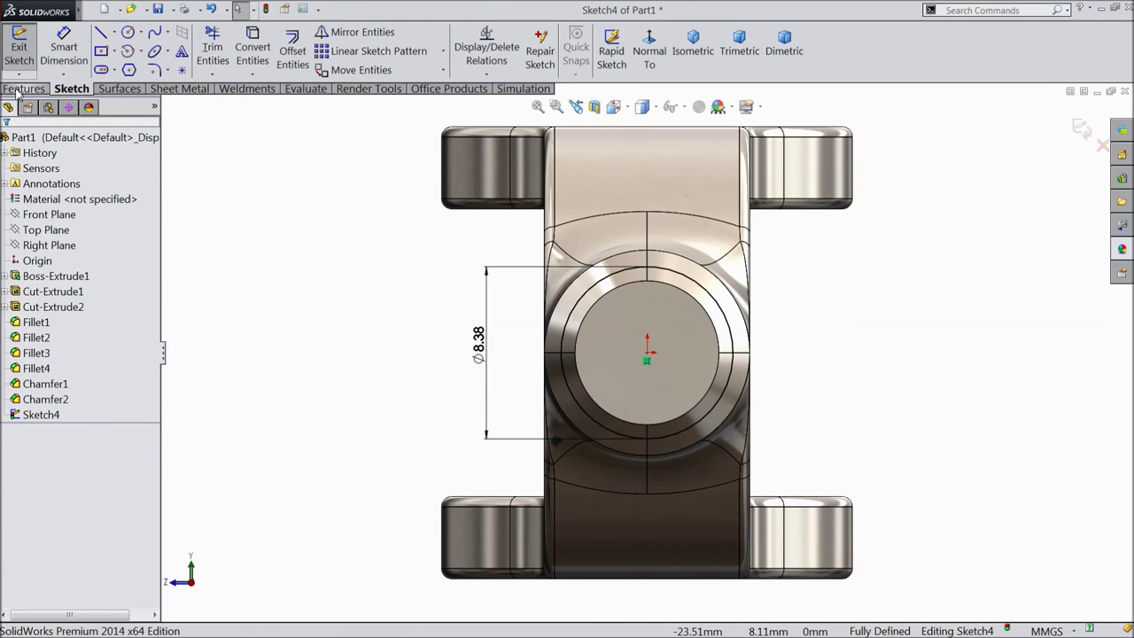
Create a clockwise helix along the shank from the circle, with 1.5 mm constant pitch, 53.33 revolutions, 0° start angle and reversed direction.
left_click(23, 89)
left_click(691, 55)
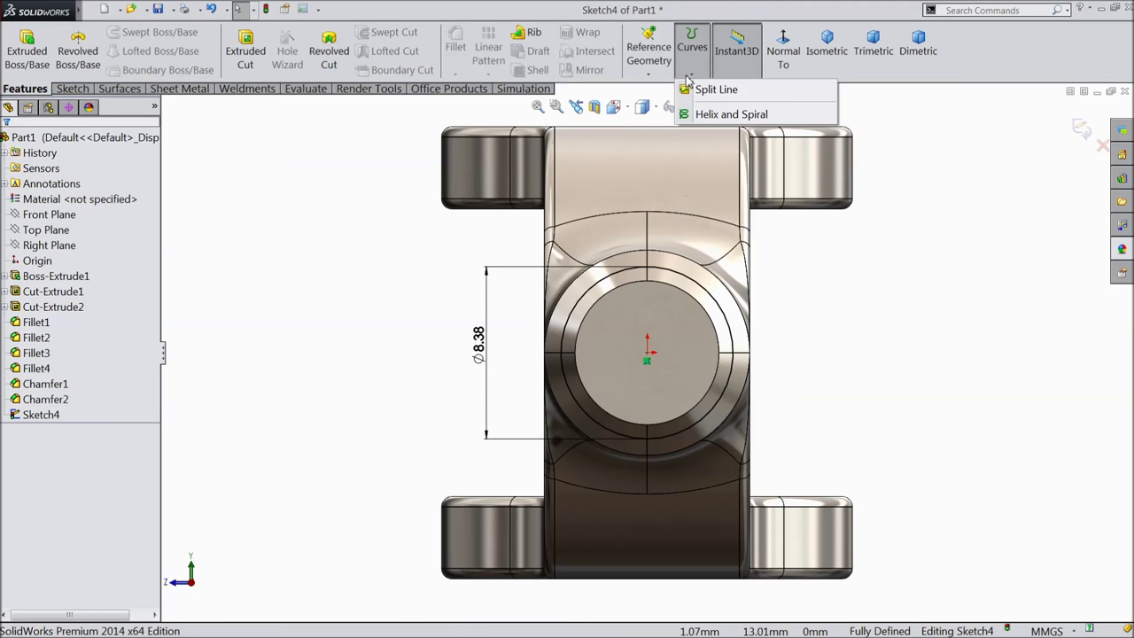
left_click(728, 115)
scroll(390, 287, "down", 3)
middle_click_drag(390, 286, 514, 341)
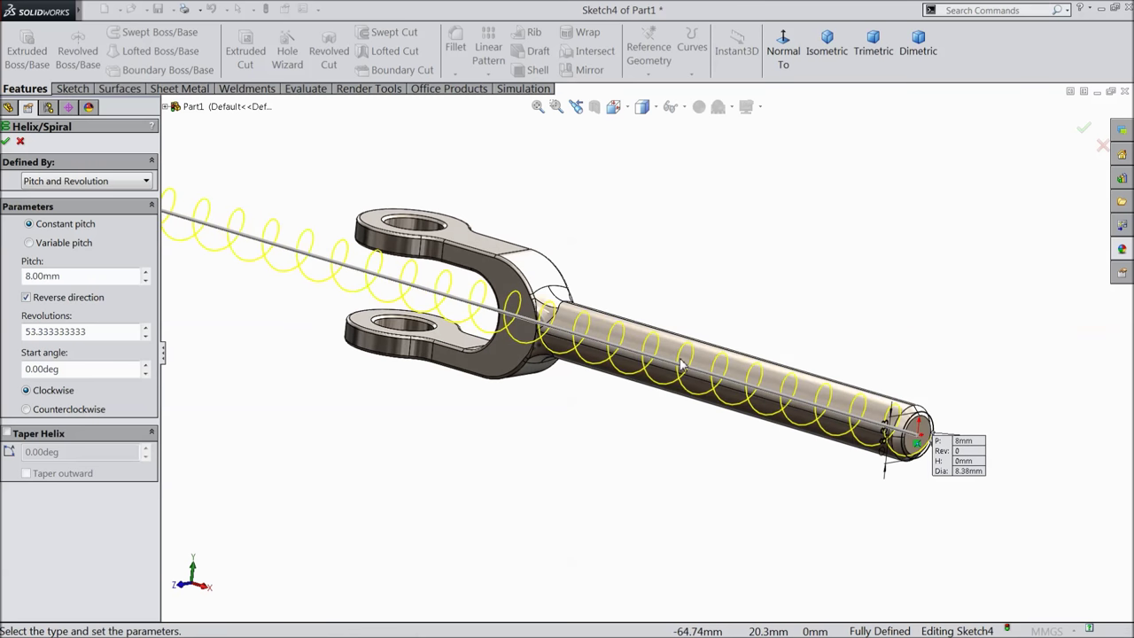
scroll(791, 403, "down", 3)
scroll(791, 403, "down", 2)
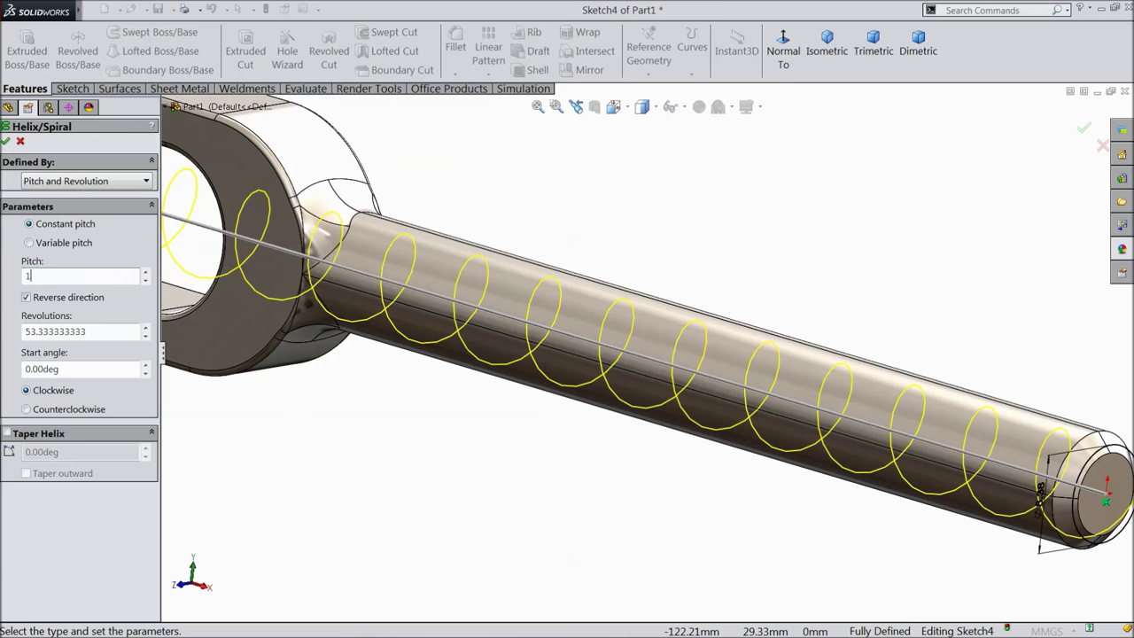
key("Return")
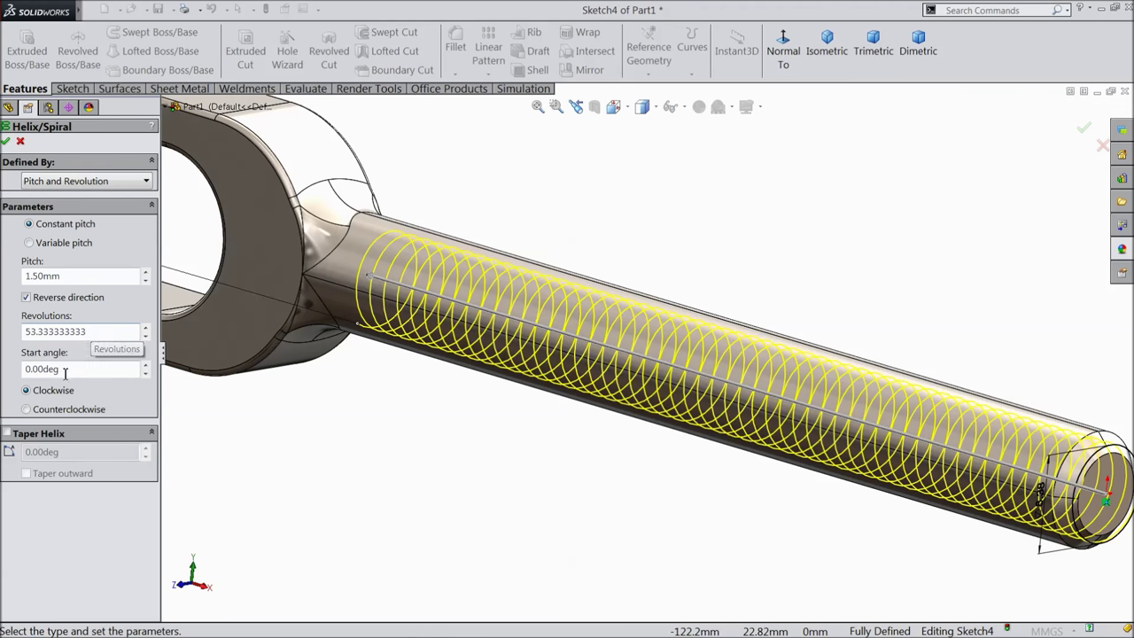
left_click(6, 142)
On the Top Plane, sketch a closed triangle with sides about 1.9 mm above the shank's chamfered end, horizontal side up and apex toward the shank.
left_click(40, 230)
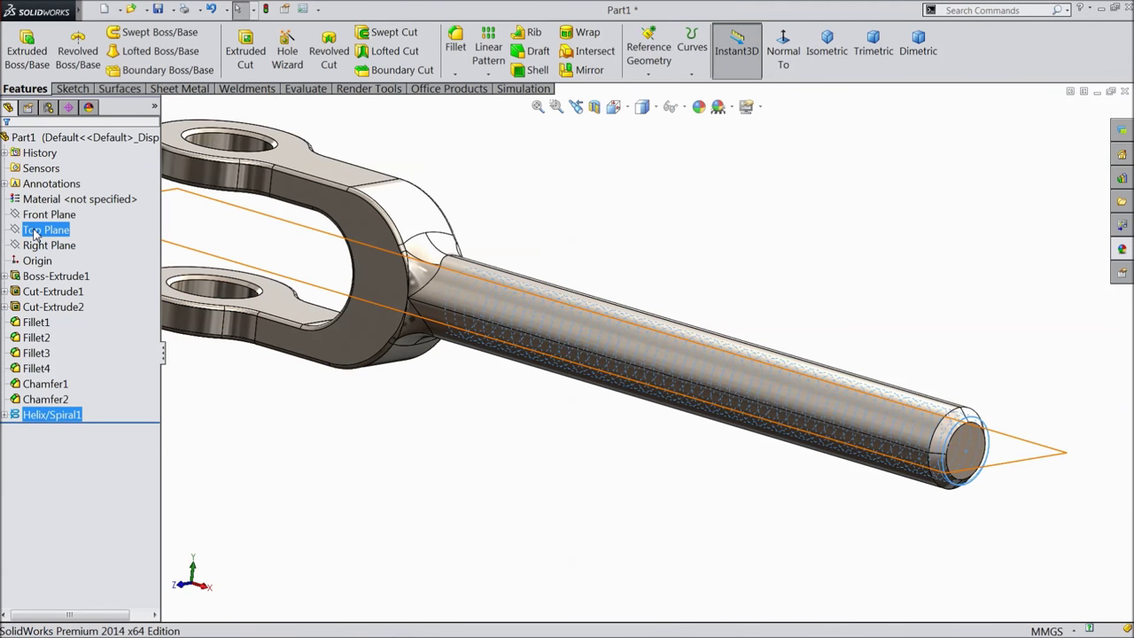
left_click(44, 213)
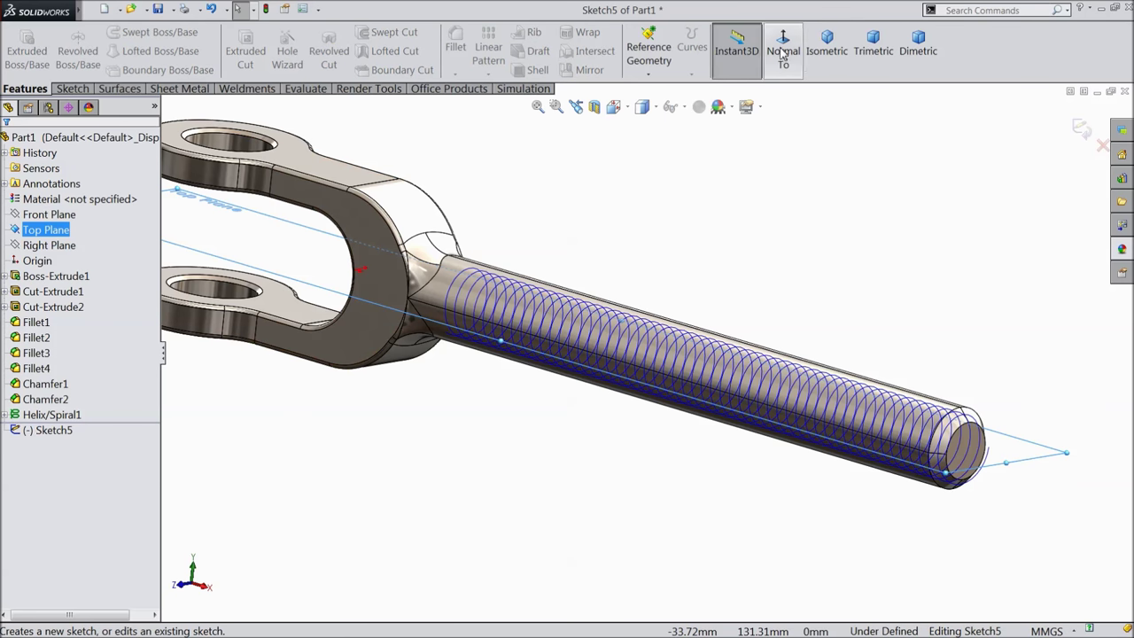
left_click(783, 53)
scroll(913, 341, "down", 5)
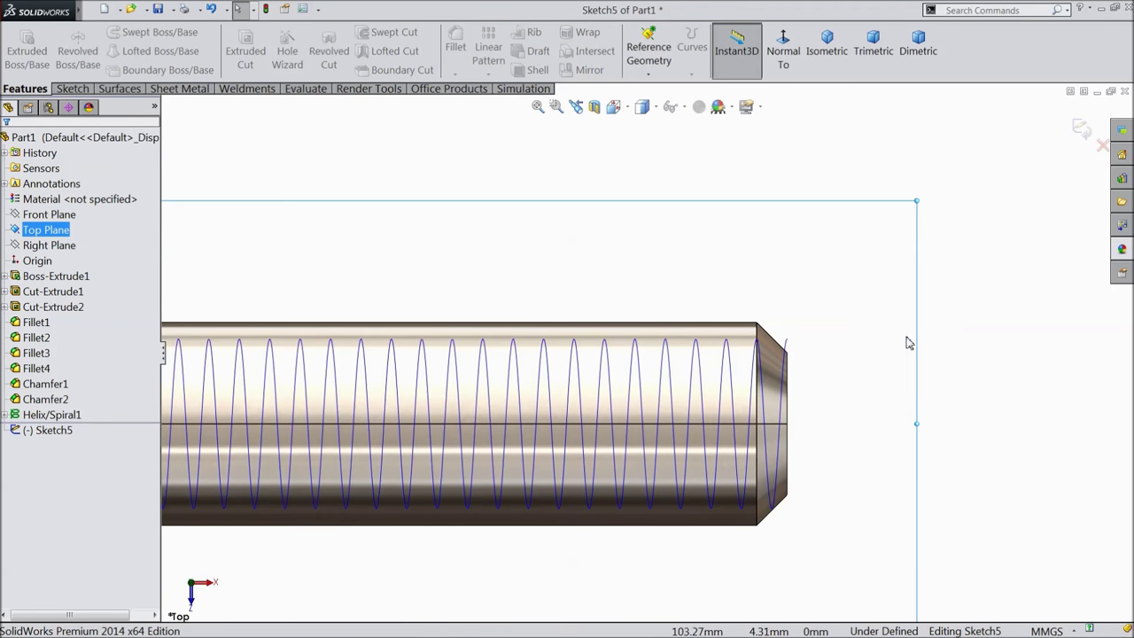
scroll(915, 342, "down", 3)
left_click(85, 92)
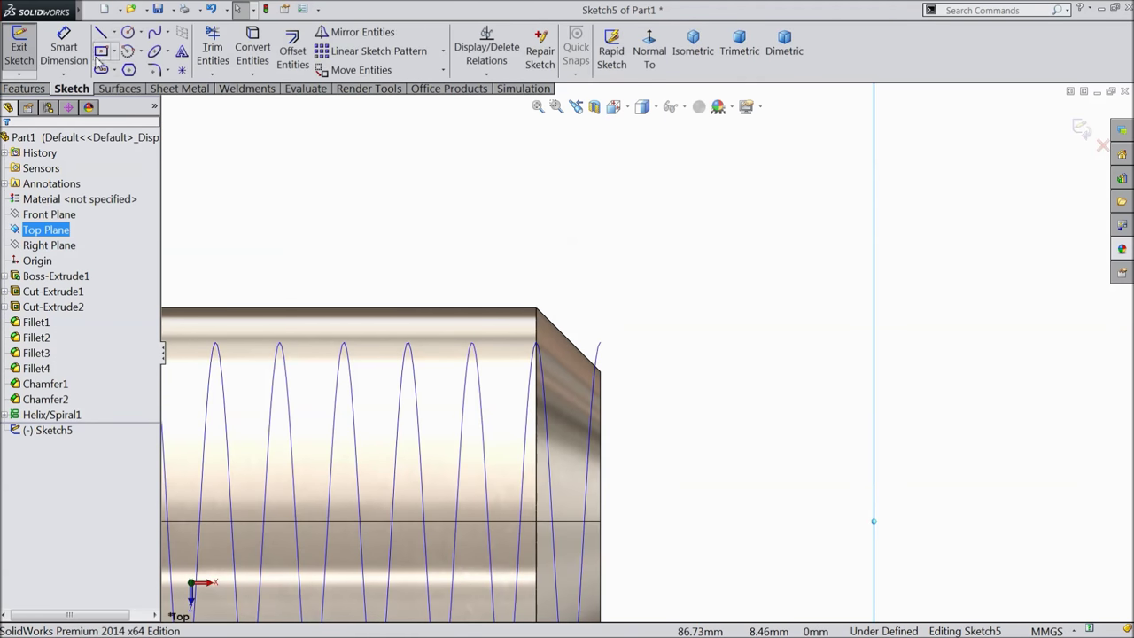
left_click(102, 34)
scroll(546, 319, "down", 2)
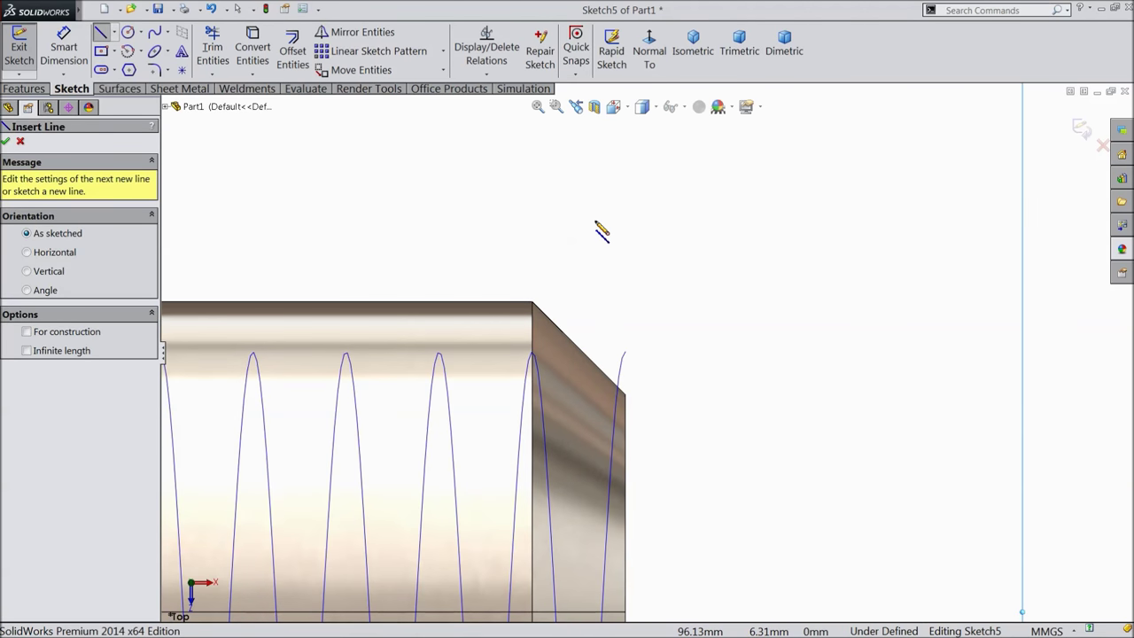
left_click(591, 219)
left_click(712, 220)
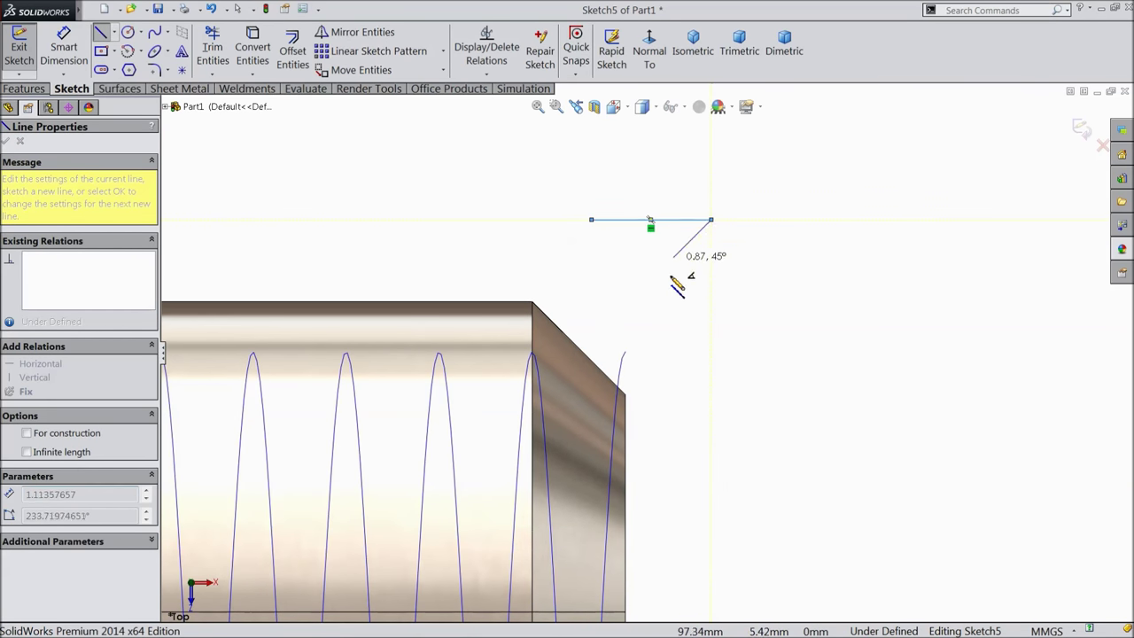
left_click(651, 319)
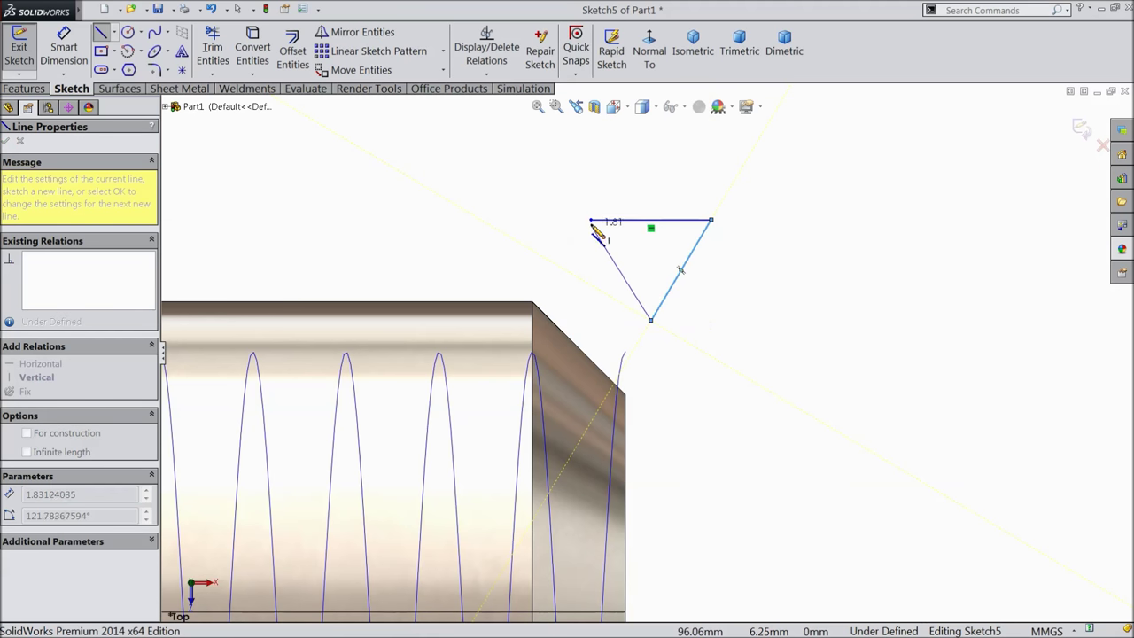
left_click(591, 219)
right_click(636, 181)
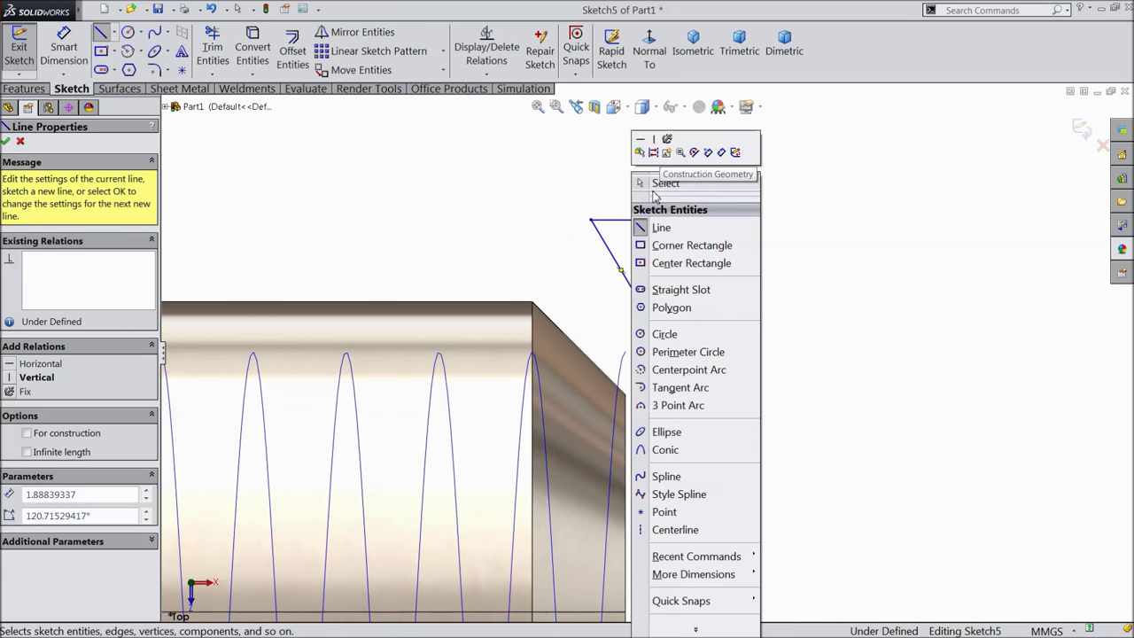
left_click(650, 182)
Sketch a vertical centerline from the midpoint of the triangle's horizontal side to its apex.
left_click(113, 32)
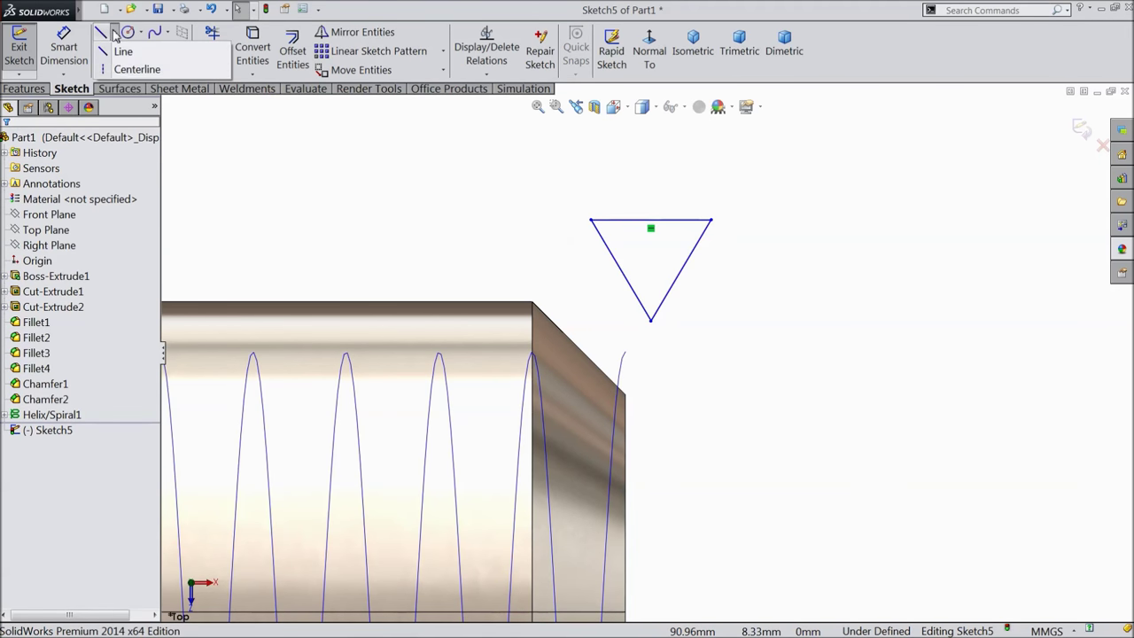
left_click(120, 70)
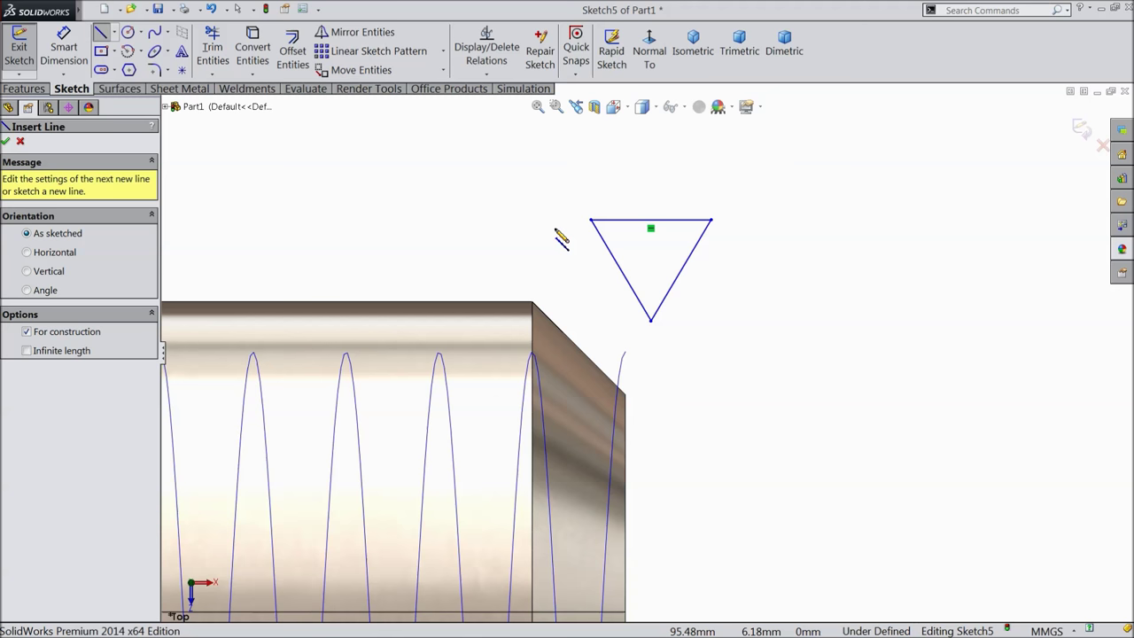
left_click(652, 219)
left_click(651, 320)
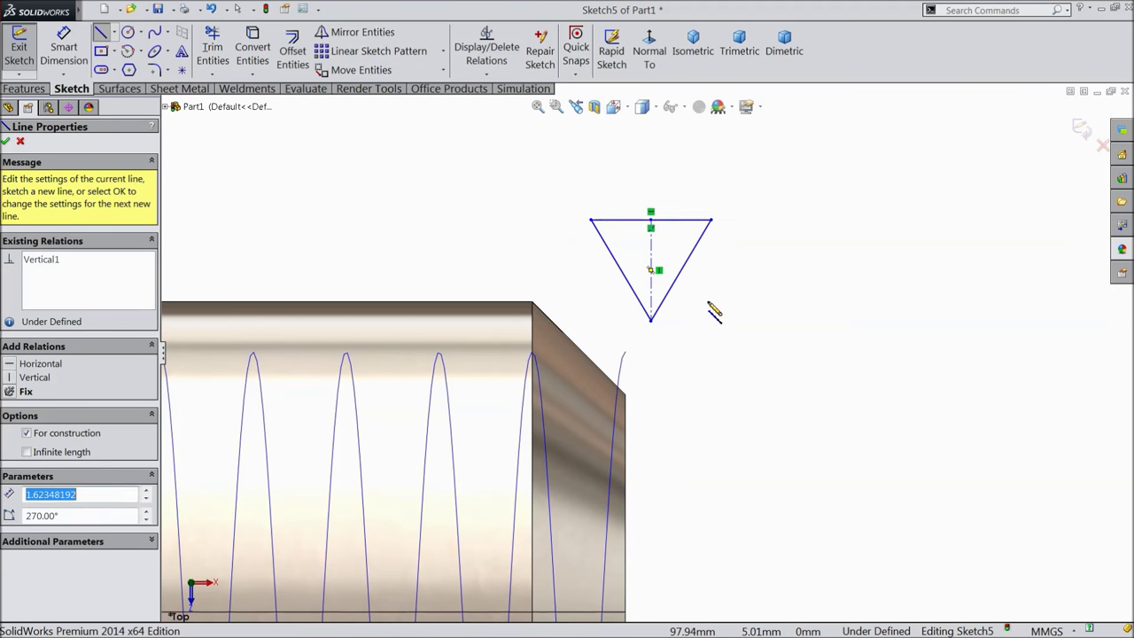
right_click(709, 304)
left_click(722, 187)
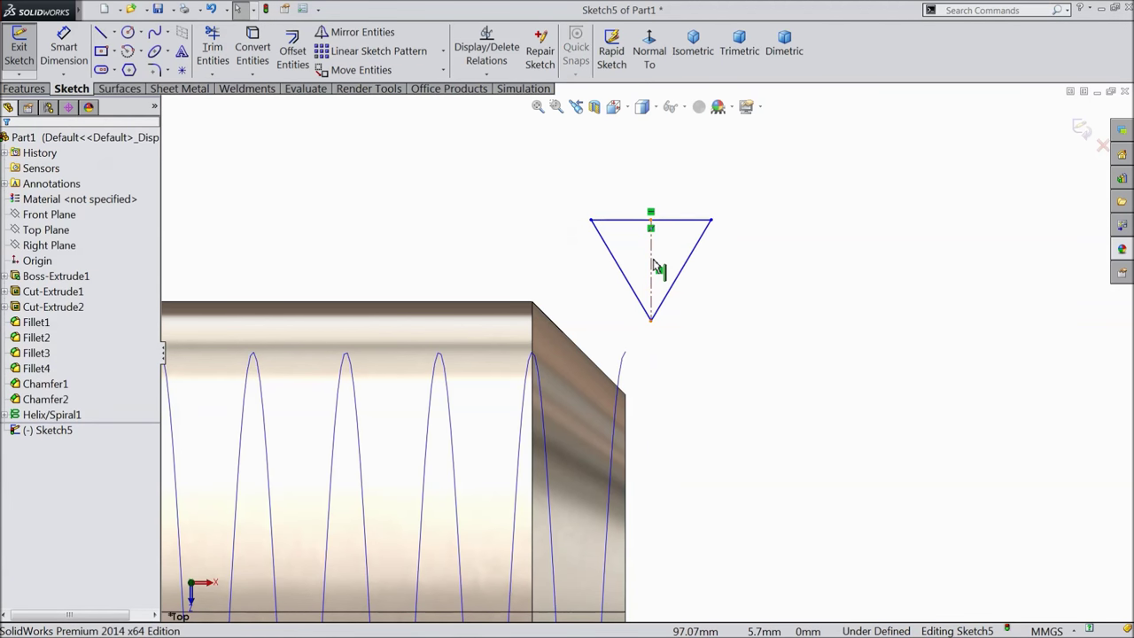
left_click(653, 261)
left_click(638, 221)
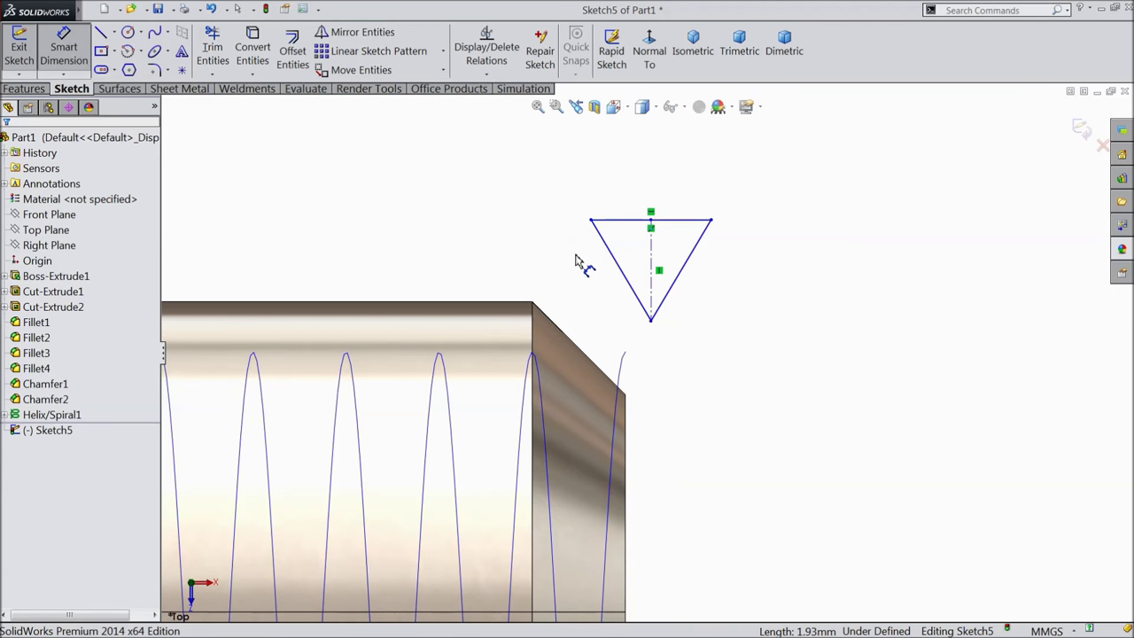
left_click(678, 222)
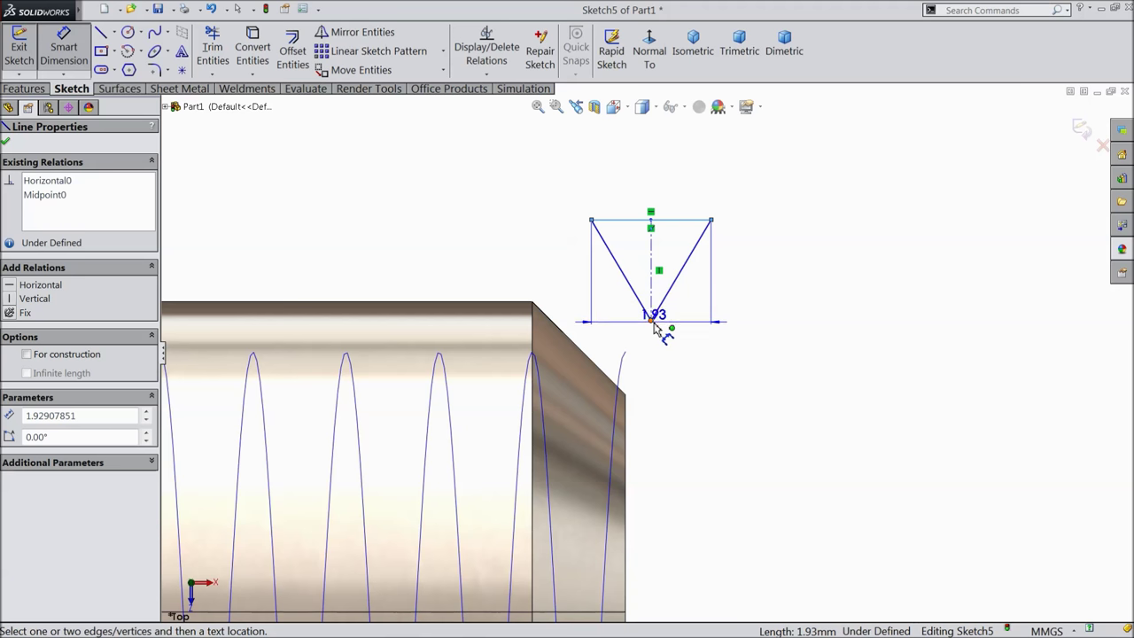
key("Escape")
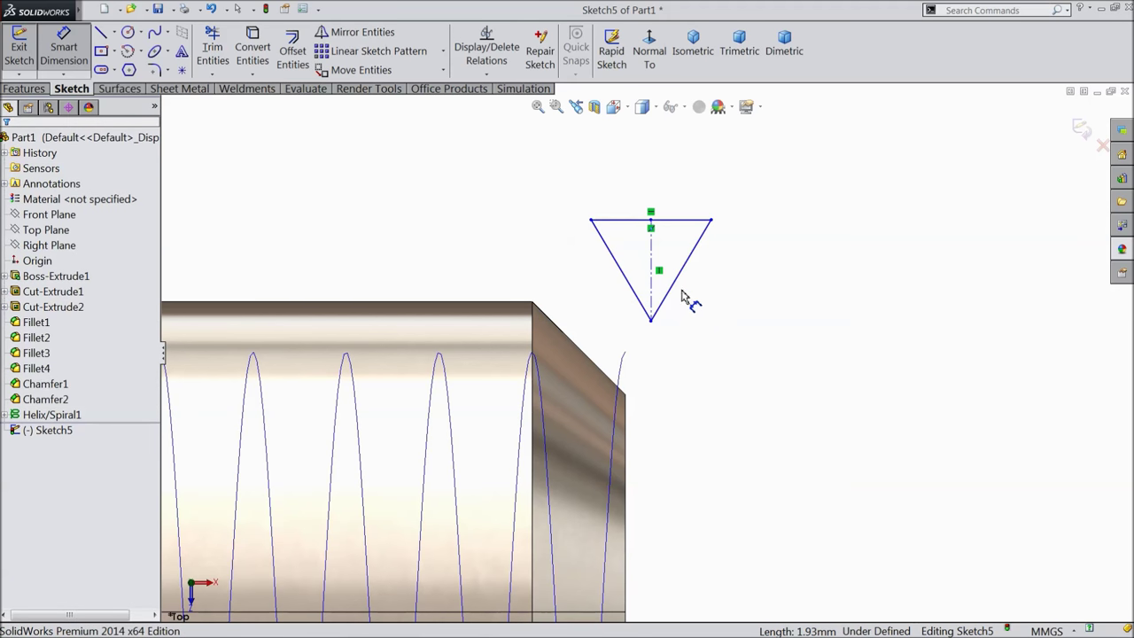
Dimension the length of the triangle's slanted side farther from the shank as 1.6 mm.
left_click(683, 284)
left_click(709, 297)
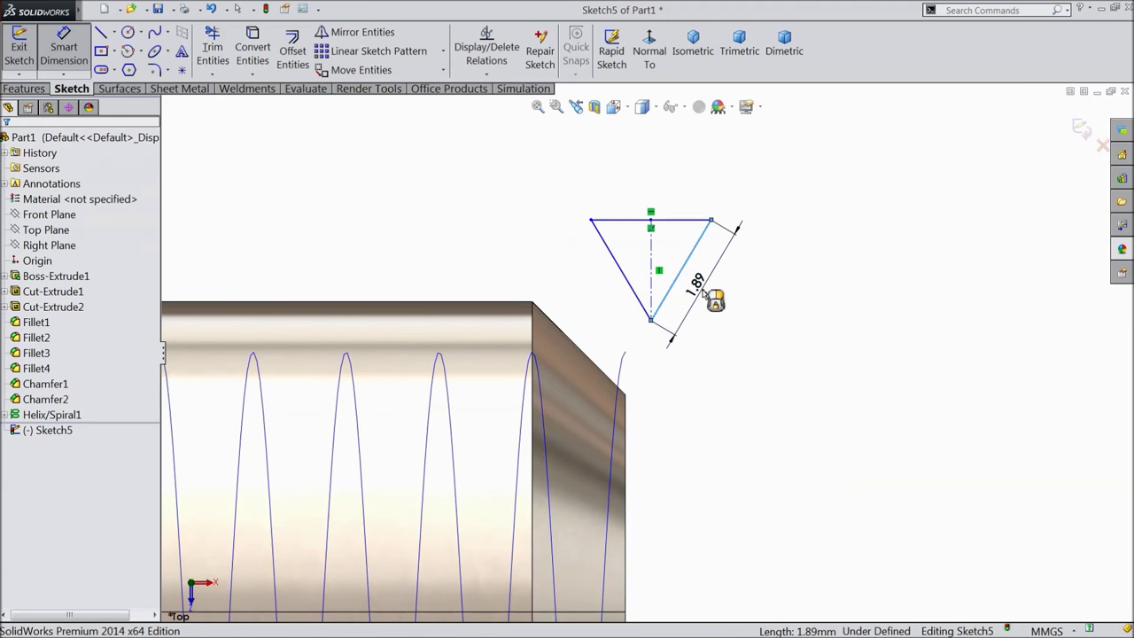
type("1.6")
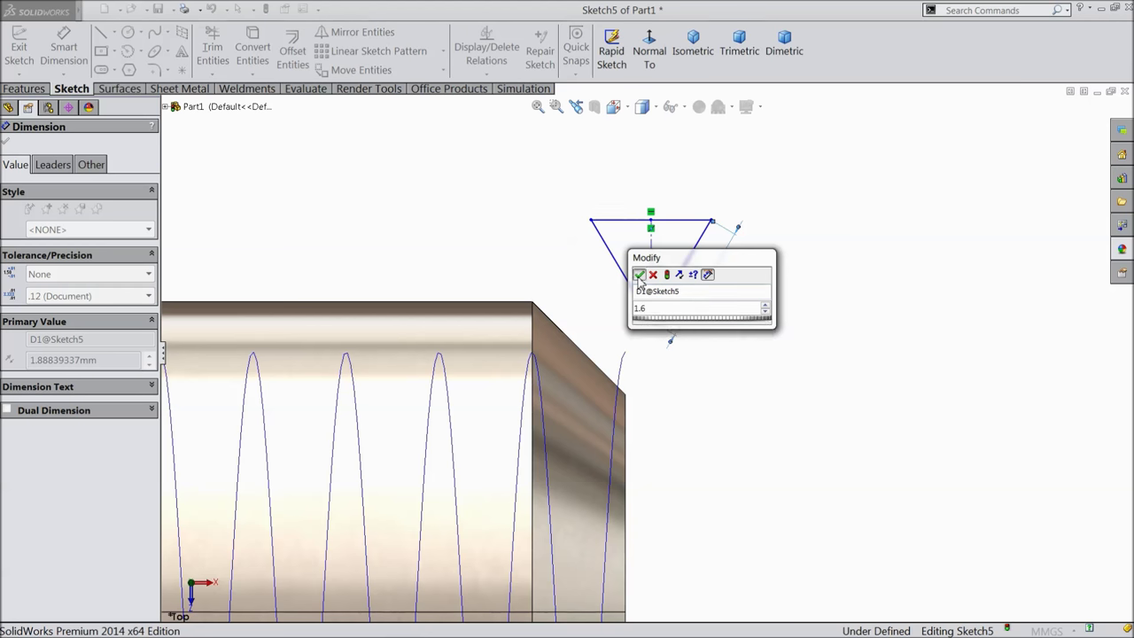
left_click(639, 275)
Dimension the angle between the triangle's two slanted sides as 60°.
left_click(643, 276)
left_click(679, 275)
left_click(596, 182)
type("60")
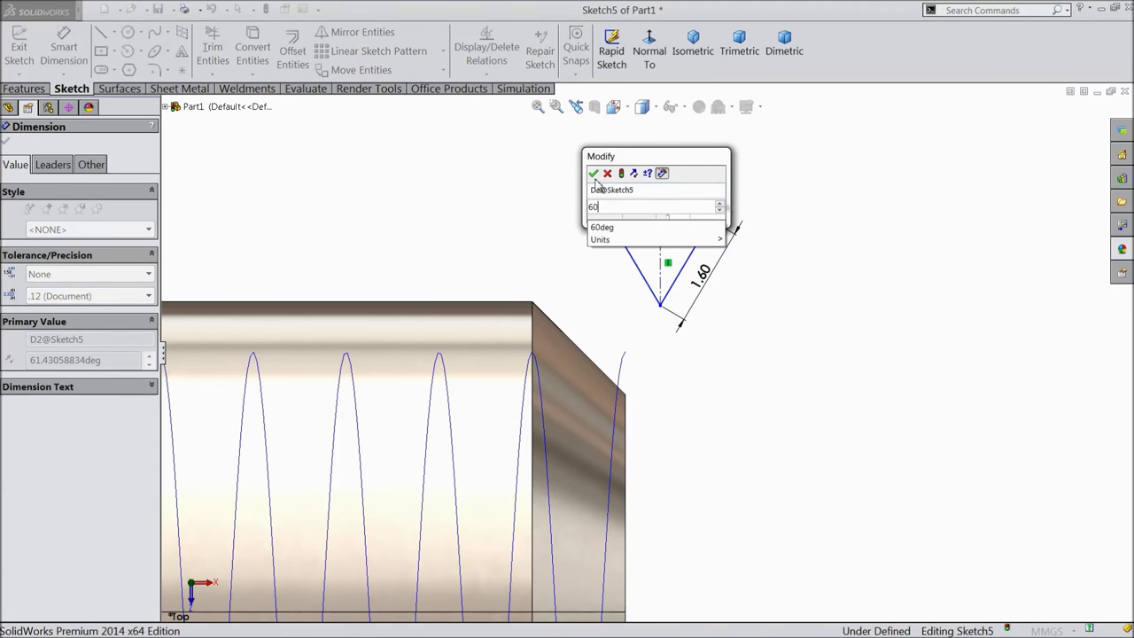
left_click(593, 173)
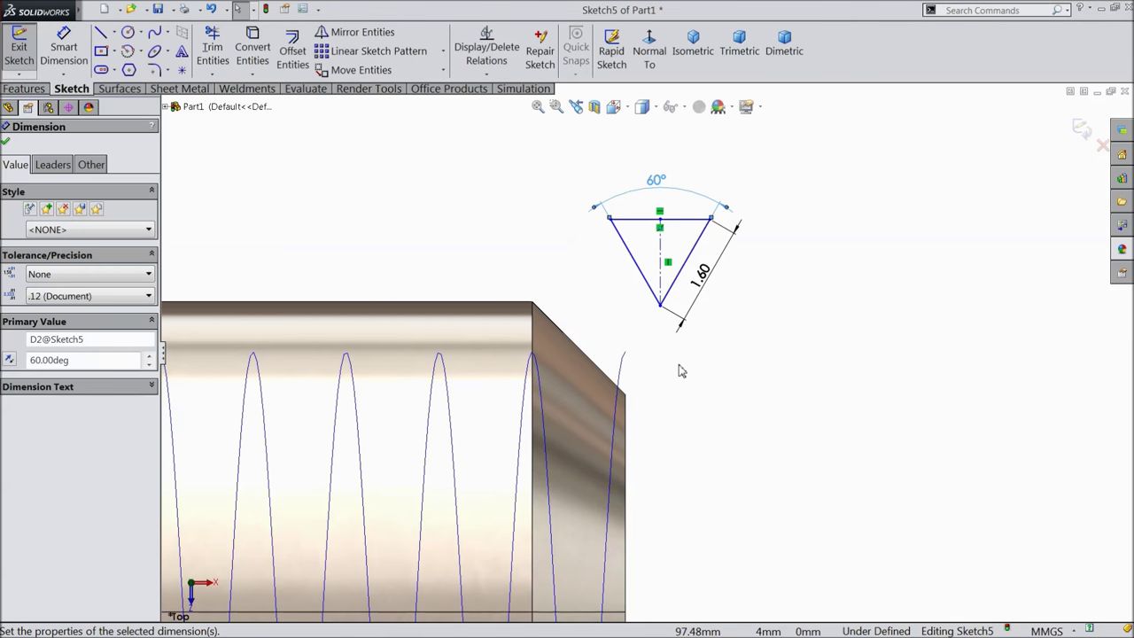
Add a Pierce relation between the triangle's apex and the helix, and exit the sketch.
left_click(660, 305)
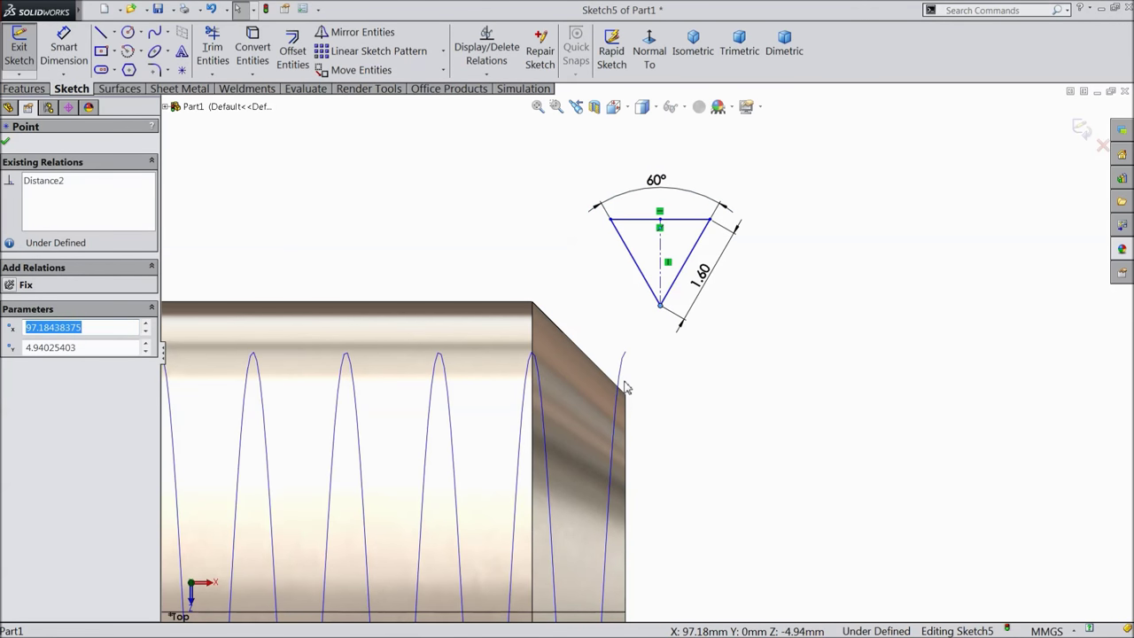
left_click(622, 376, "ctrl")
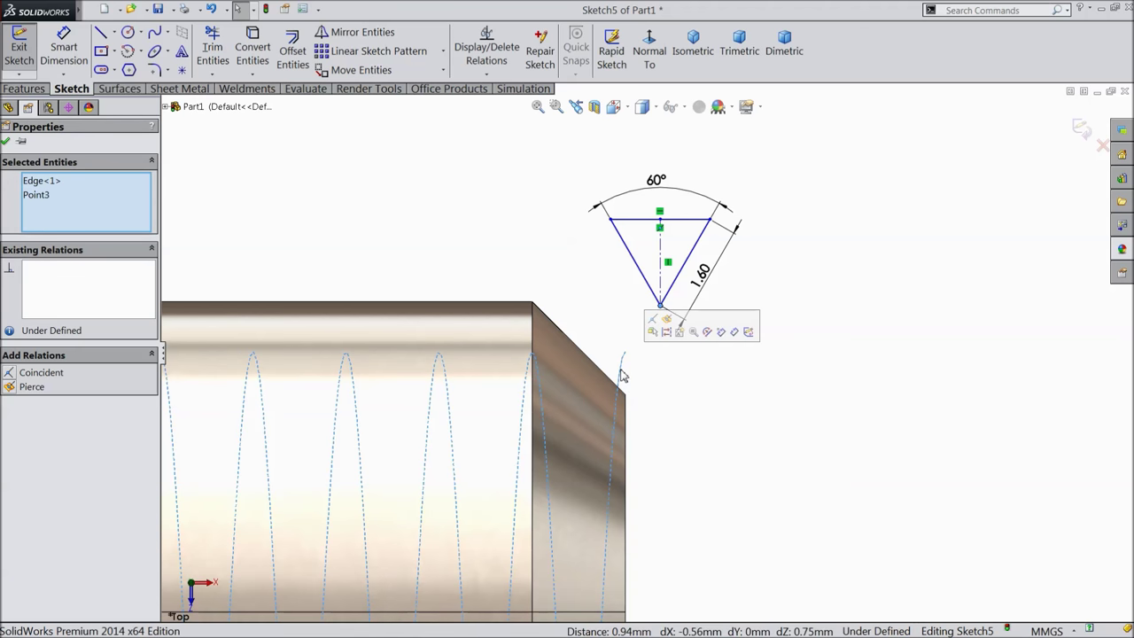
left_click(653, 332)
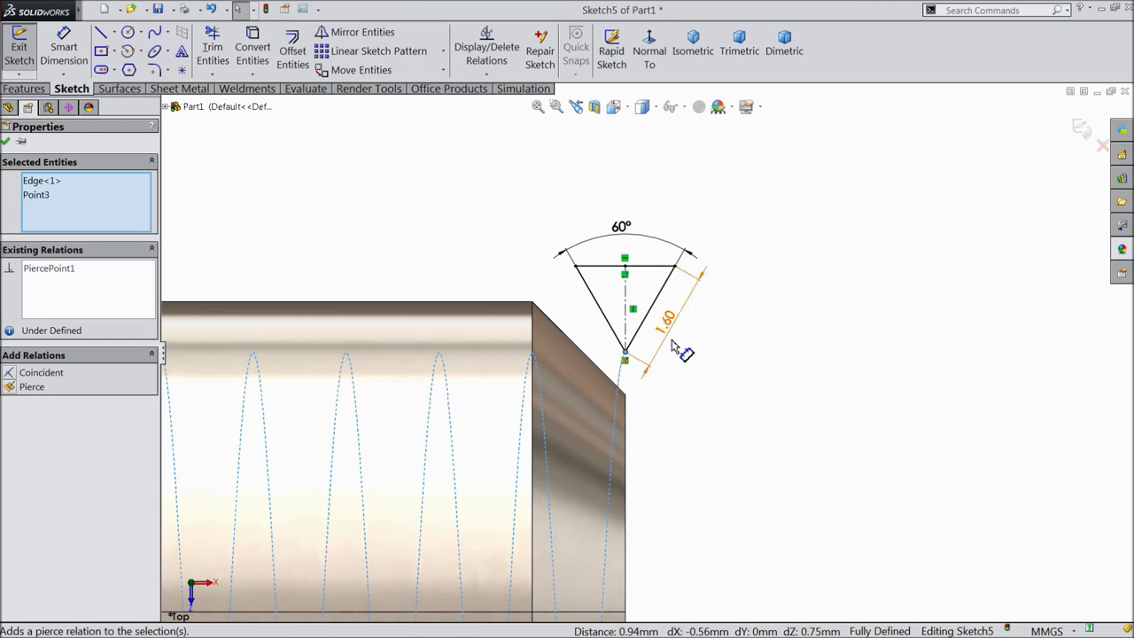
left_click(7, 143)
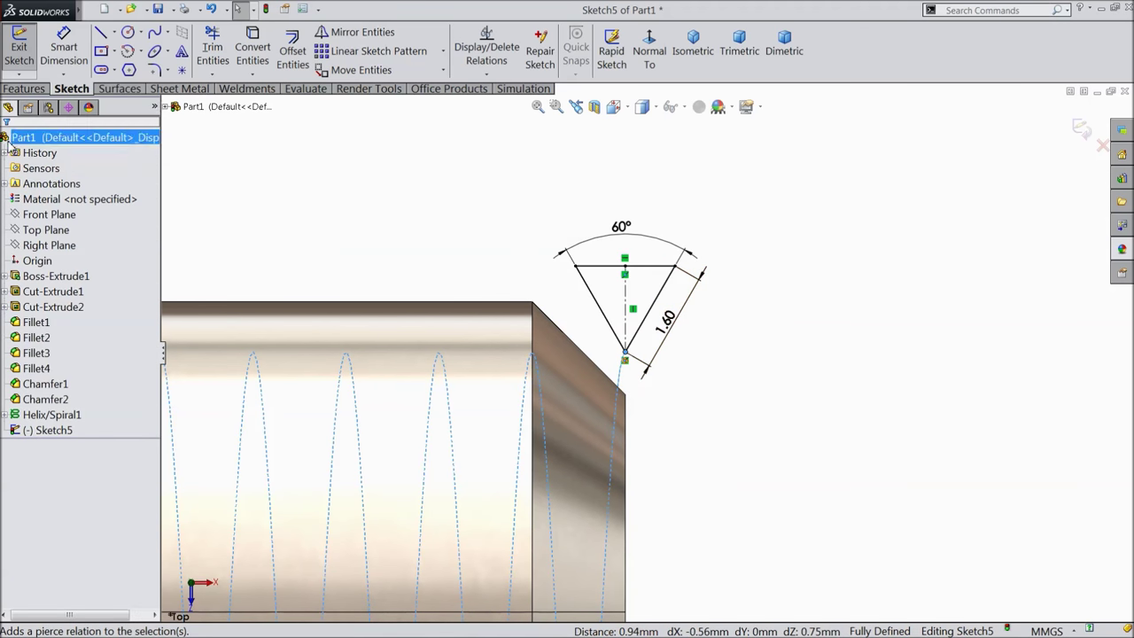
left_click(1081, 131)
Cut the thread along the shank with a Swept Cut, using the triangle sketch as profile and the helix as path.
scroll(947, 274, "down", 10)
scroll(648, 381, "down", 2)
scroll(354, 389, "up", 5)
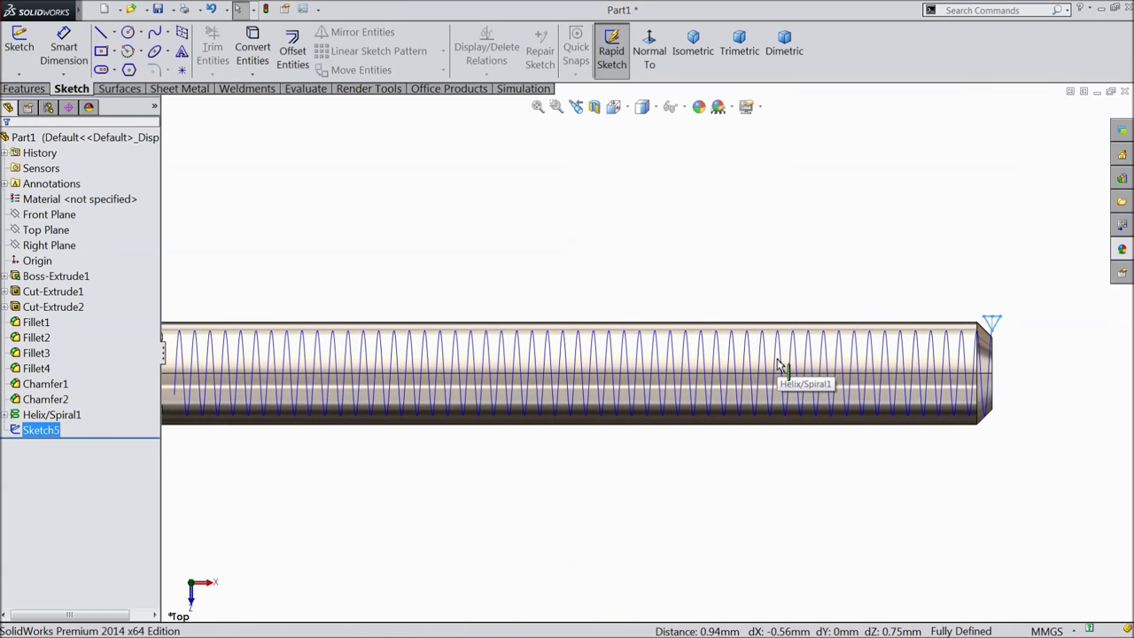
left_click(39, 89)
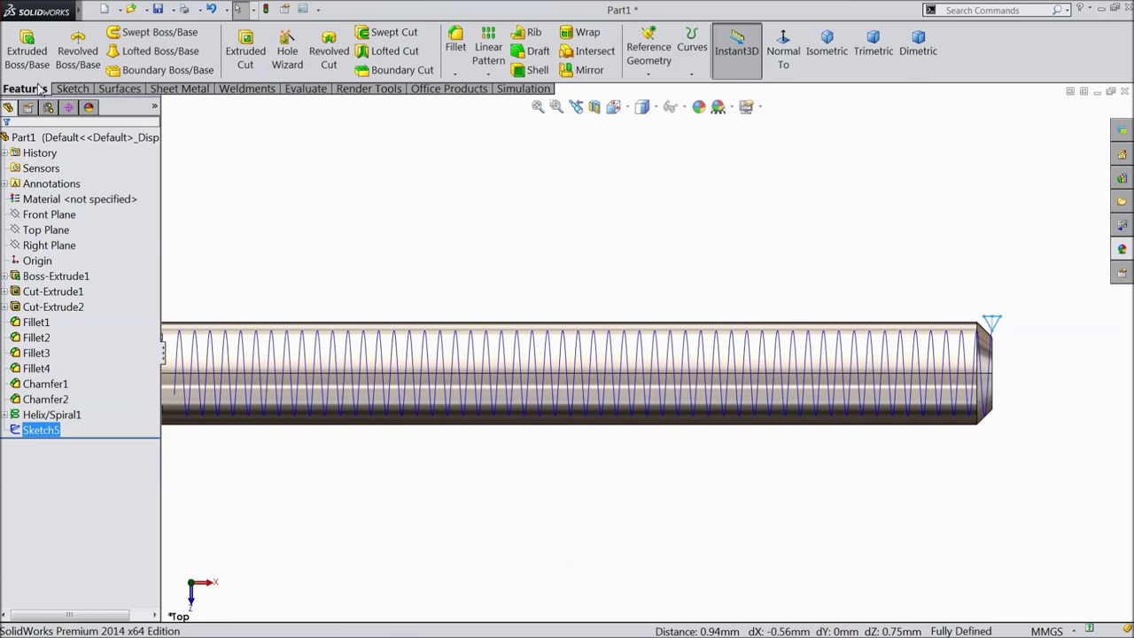
left_click(403, 37)
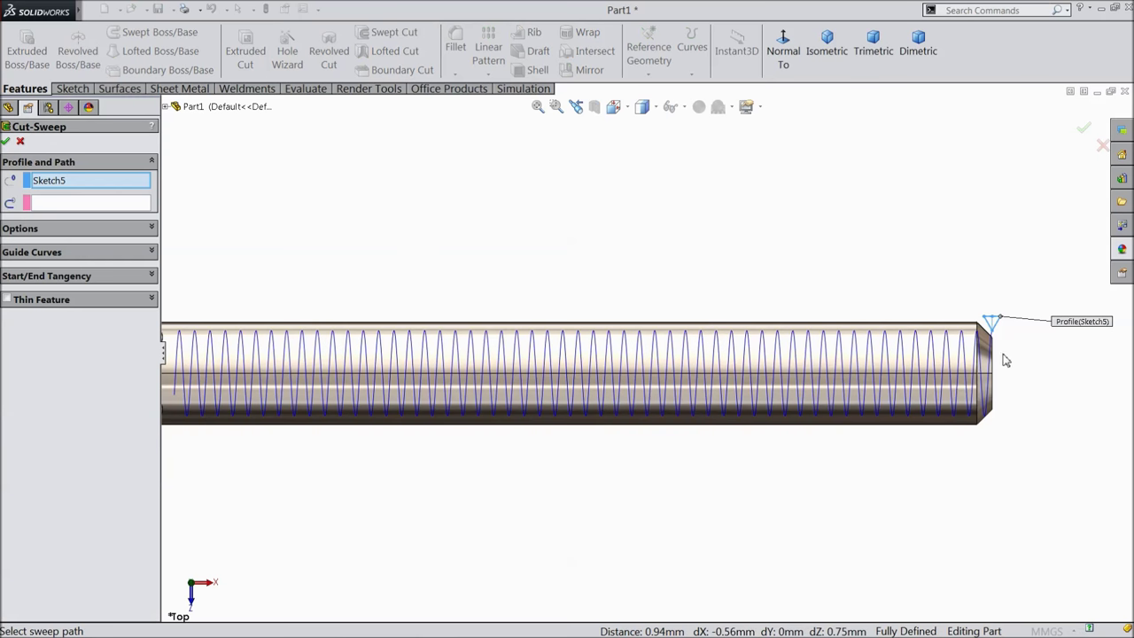
left_click(115, 203)
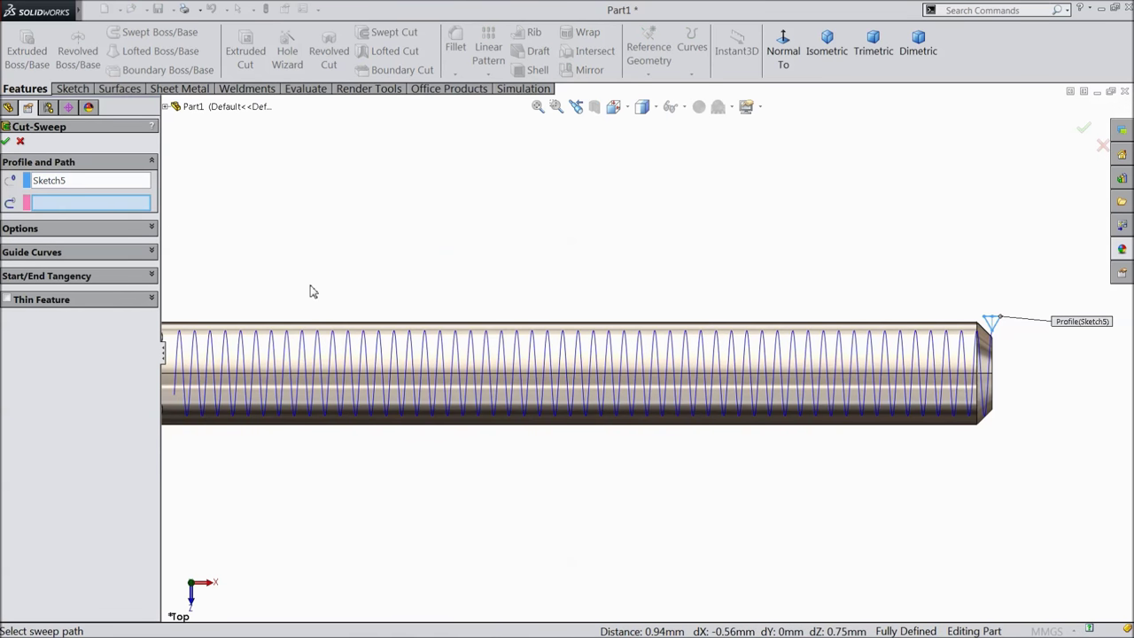
left_click(590, 365)
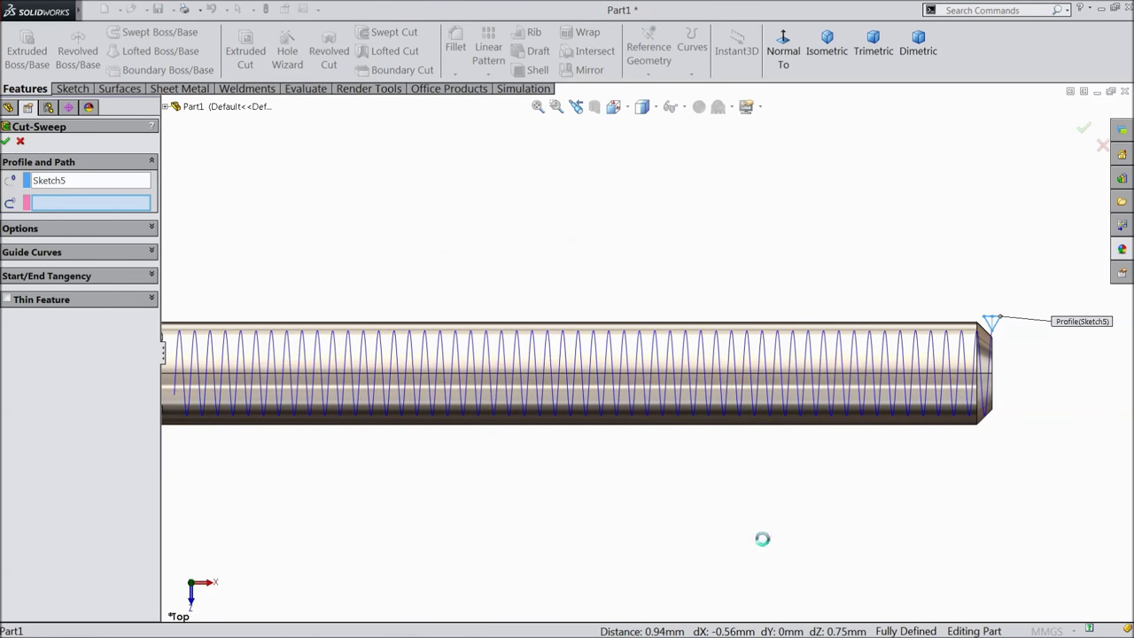
scroll(722, 478, "up", 2)
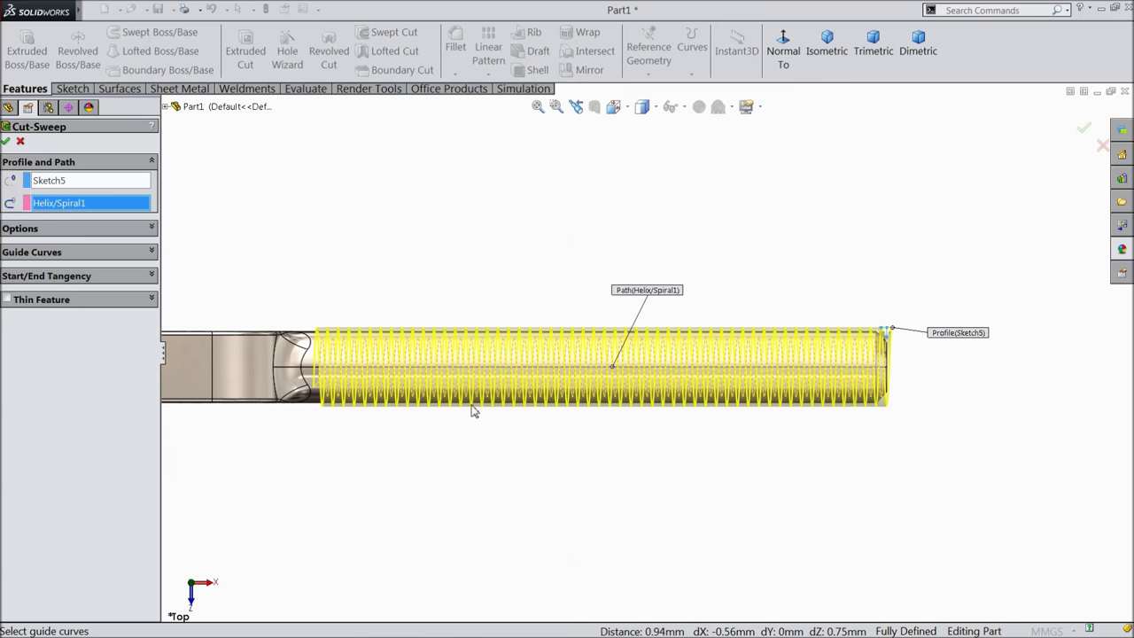
left_click(7, 142)
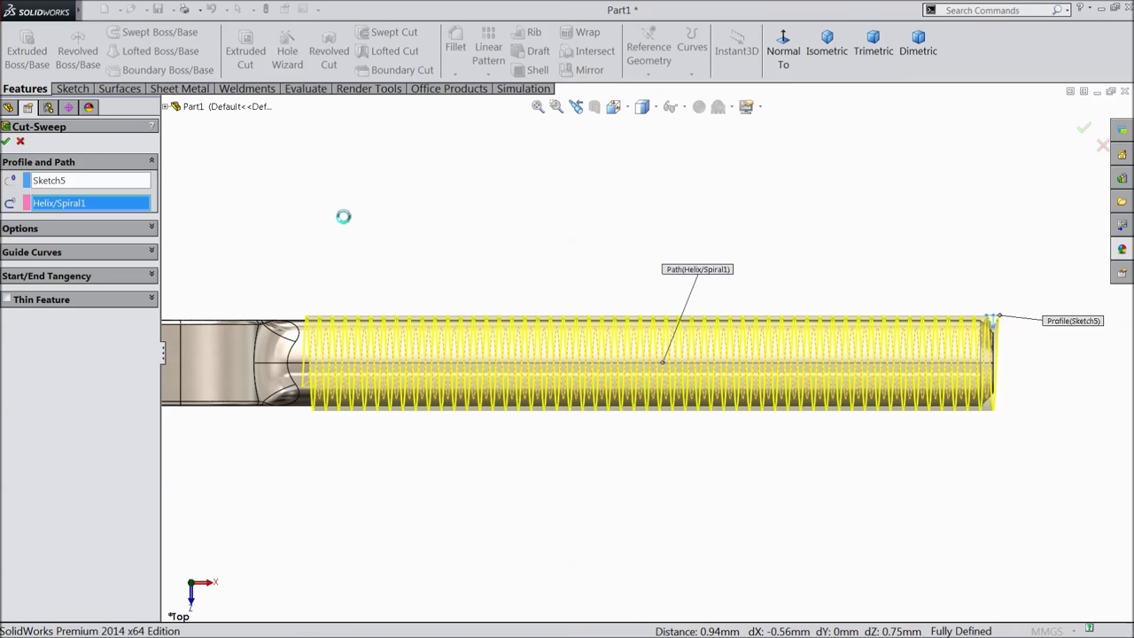
left_click(530, 230)
Create a new folder named "Turn Buckle M10" on the Desktop for saving the threaded part.
middle_click_drag(635, 278, 452, 390)
scroll(514, 375, "up", 5)
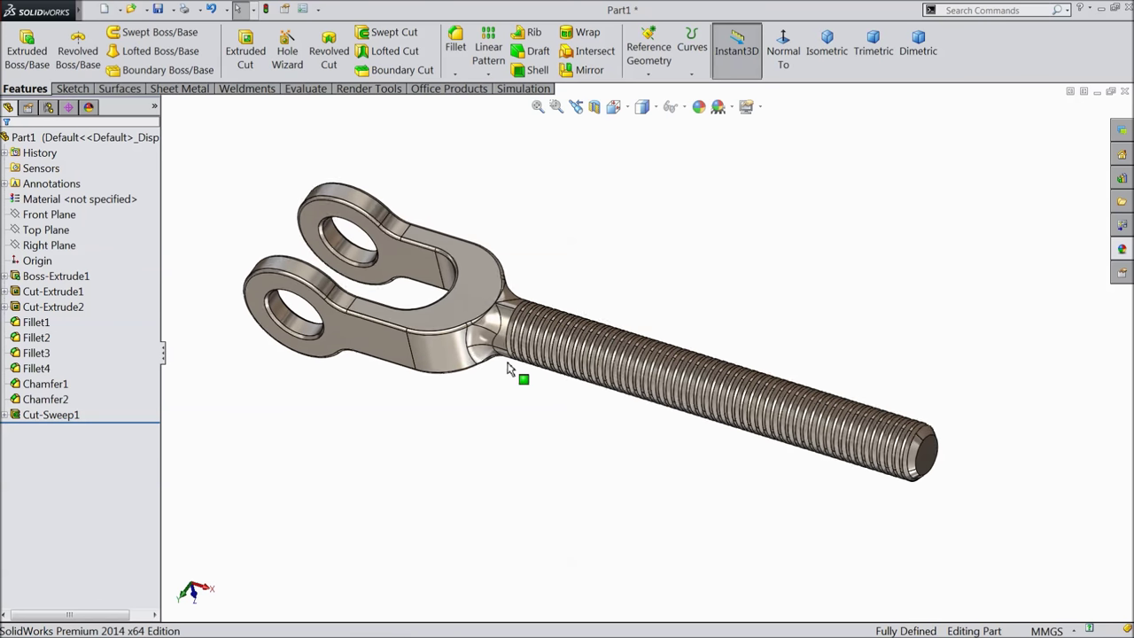
mouse_move(577, 370)
middle_mouse_down()
mouse_move(625, 205)
mouse_move(610, 269)
mouse_move(621, 291)
mouse_move(621, 258)
mouse_move(635, 258)
mouse_move(561, 232)
mouse_move(571, 263)
middle_mouse_up()
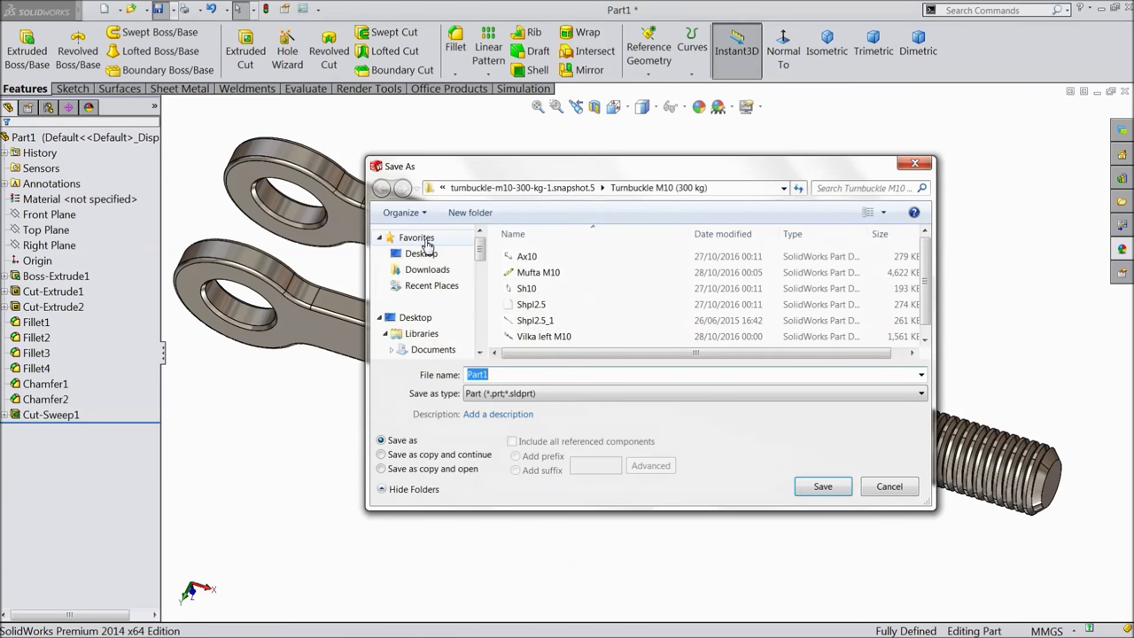
left_click(420, 254)
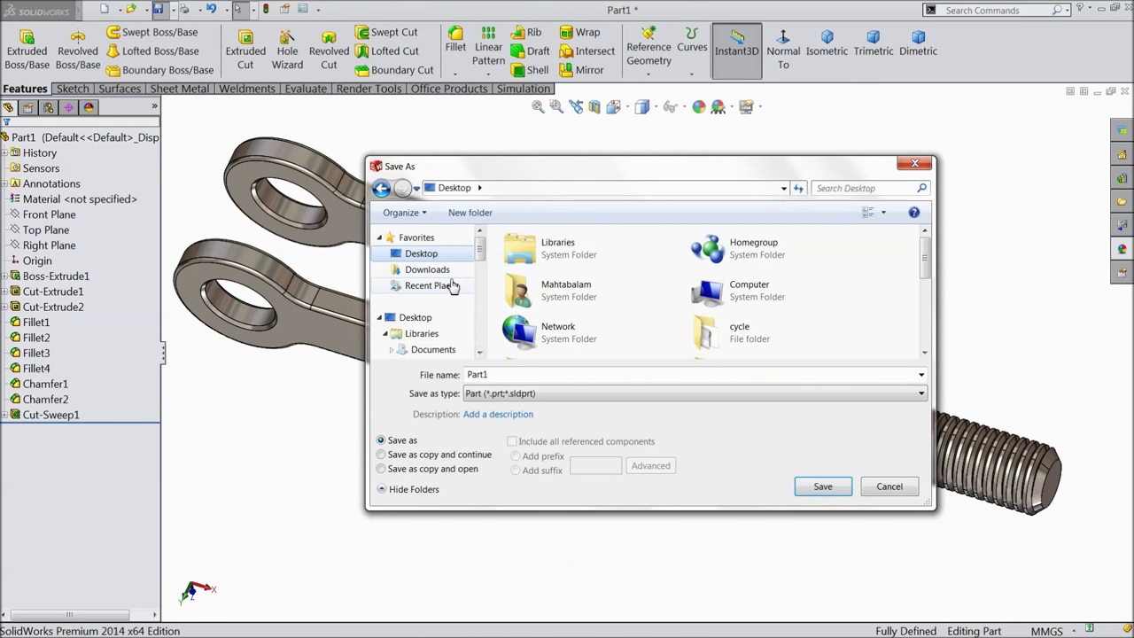
left_click(475, 220)
type("Turn Buckle")
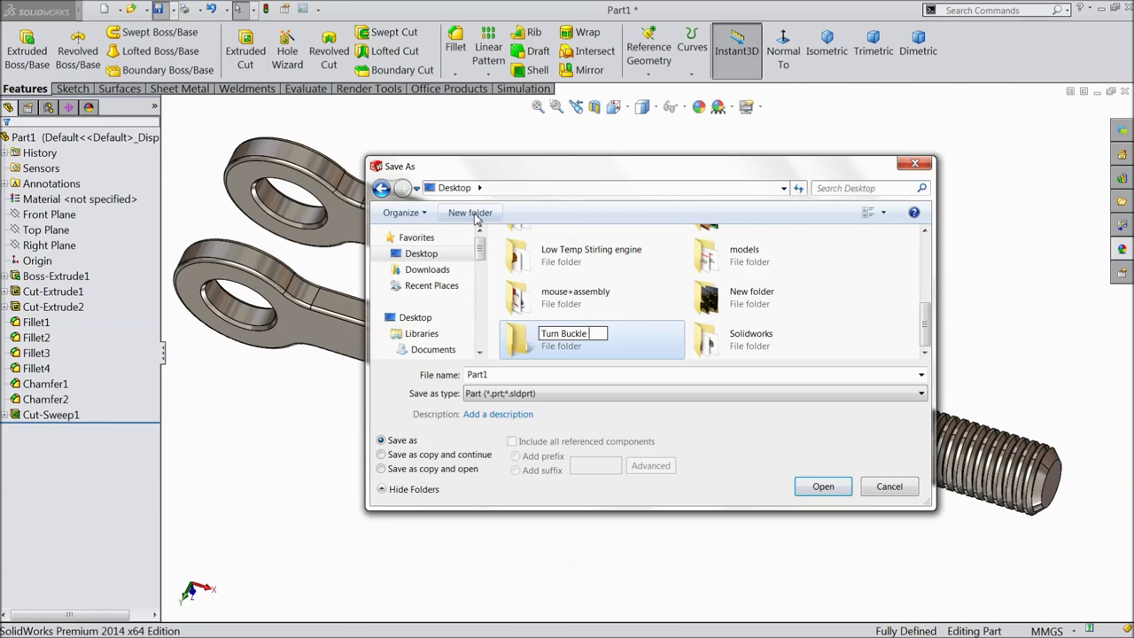
type("M10")
key("Return")
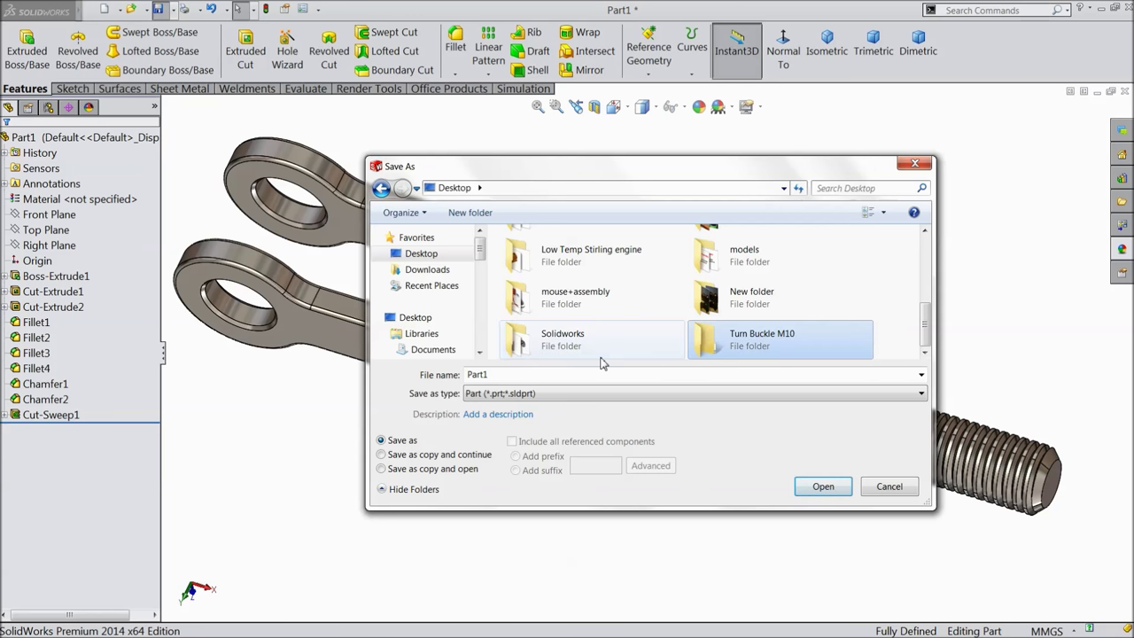
Save the part in the Turn Buckle M10 folder as "1.Clevis with M10" with the Part file type.
double_click(760, 354)
left_click(505, 375)
type("1.Clevis with M10")
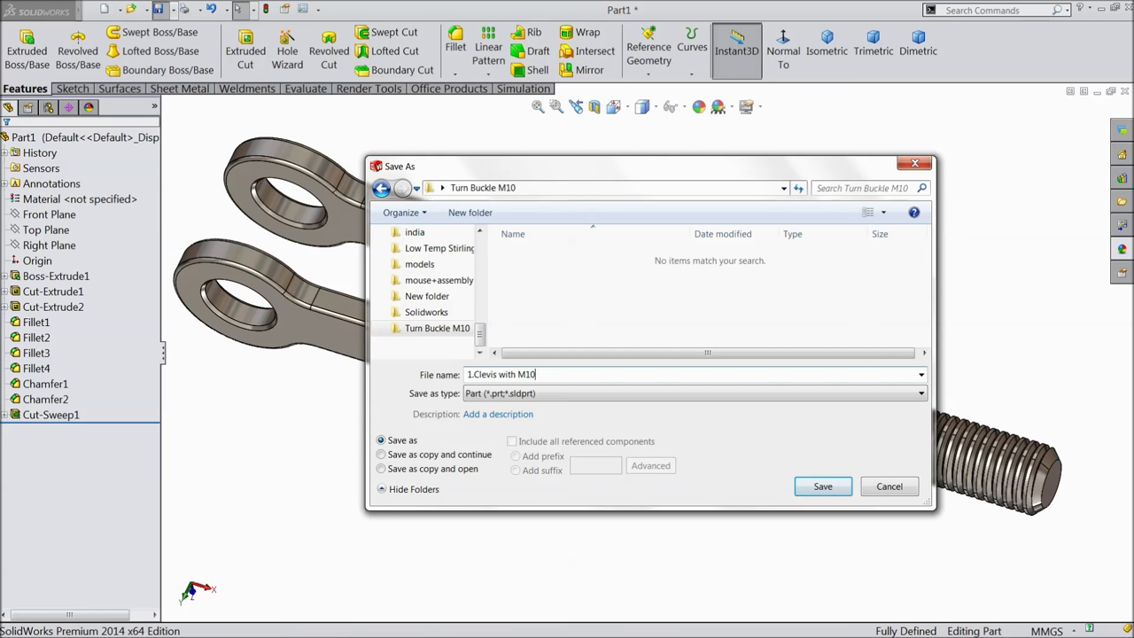
left_click(571, 394)
left_click(562, 412)
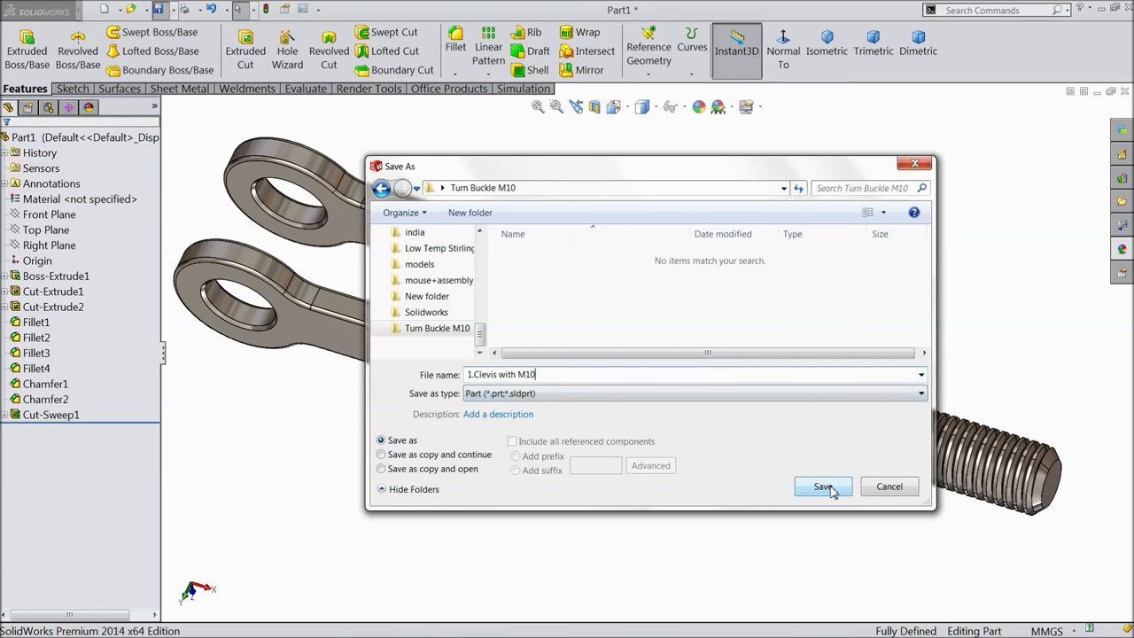
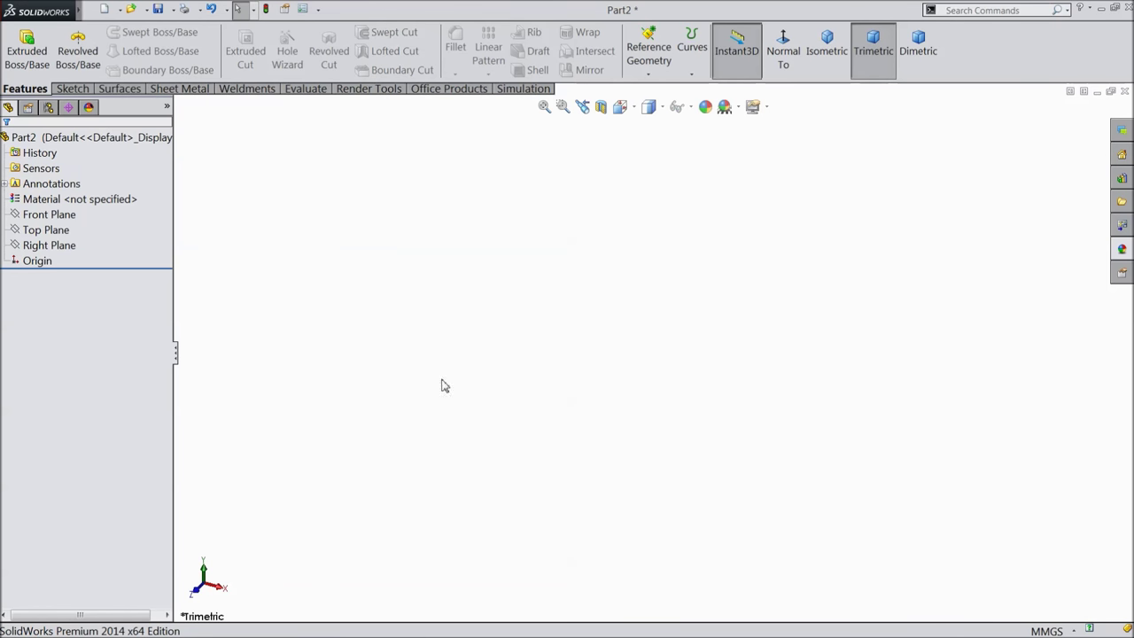
On the new part's Front Plane, sketch two concentric circles centred on the origin, the outer one about 86 mm in radius.
left_click(50, 214)
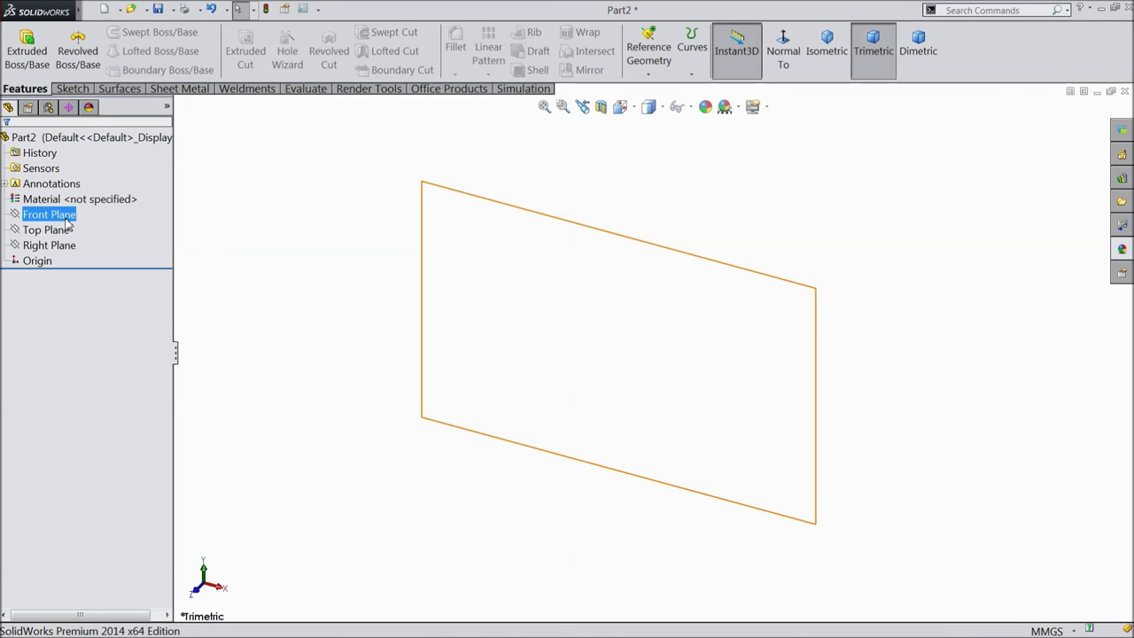
left_click(66, 221)
left_click(74, 200)
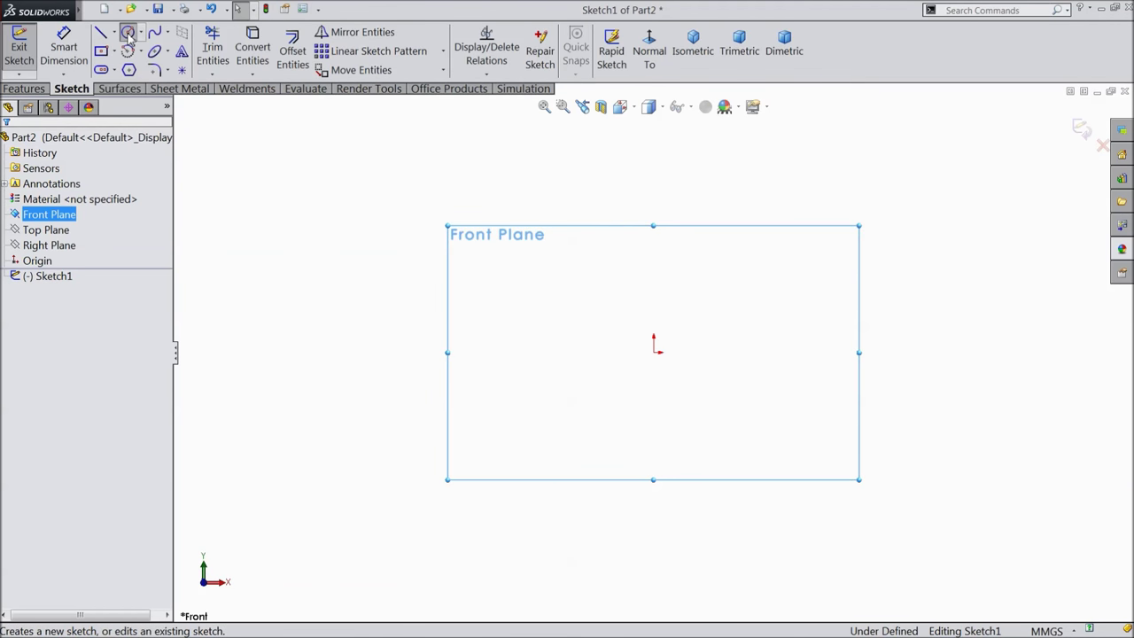
left_click(129, 34)
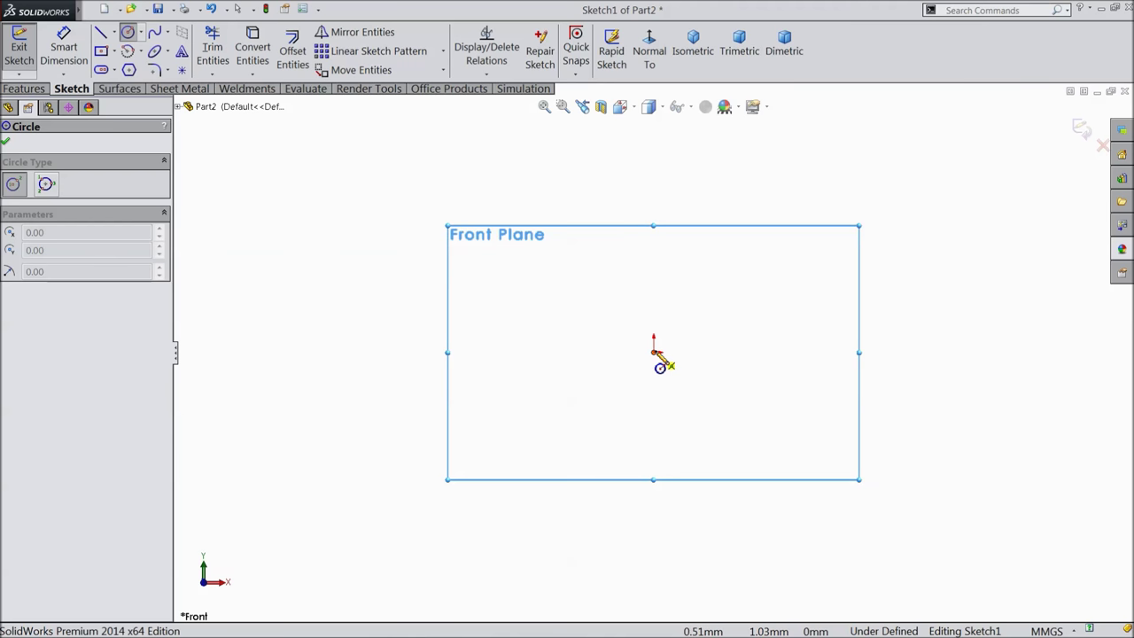
left_click(654, 353)
left_click(565, 269)
left_click(654, 353)
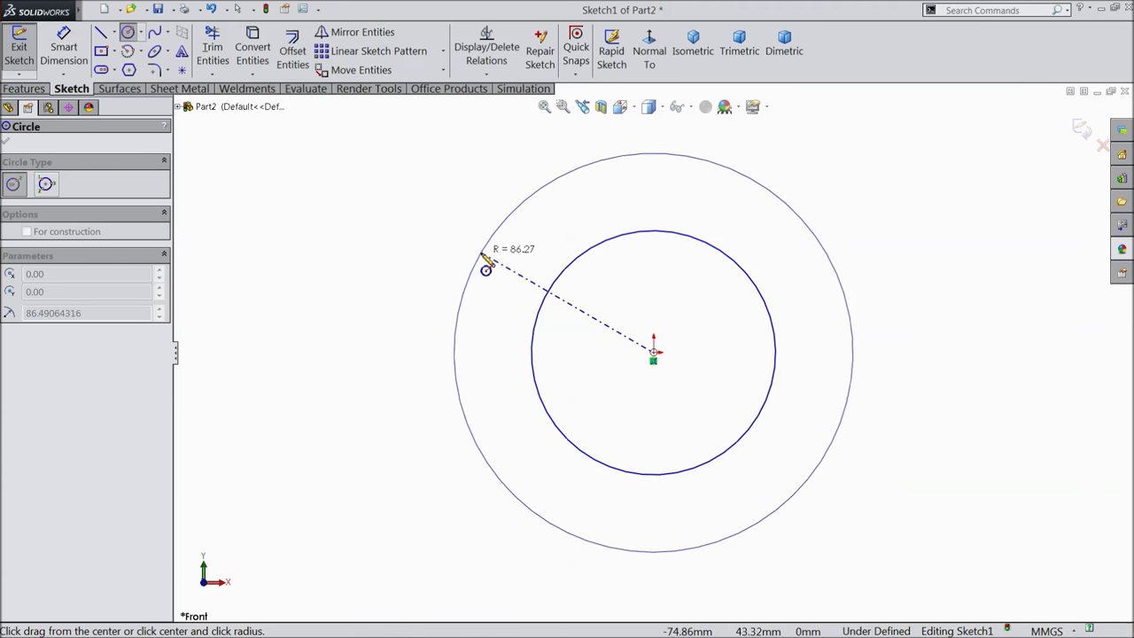
left_click(481, 251)
Sketch a vertical centerline from the outer circle's top quadrant point down to the origin.
left_click(114, 32)
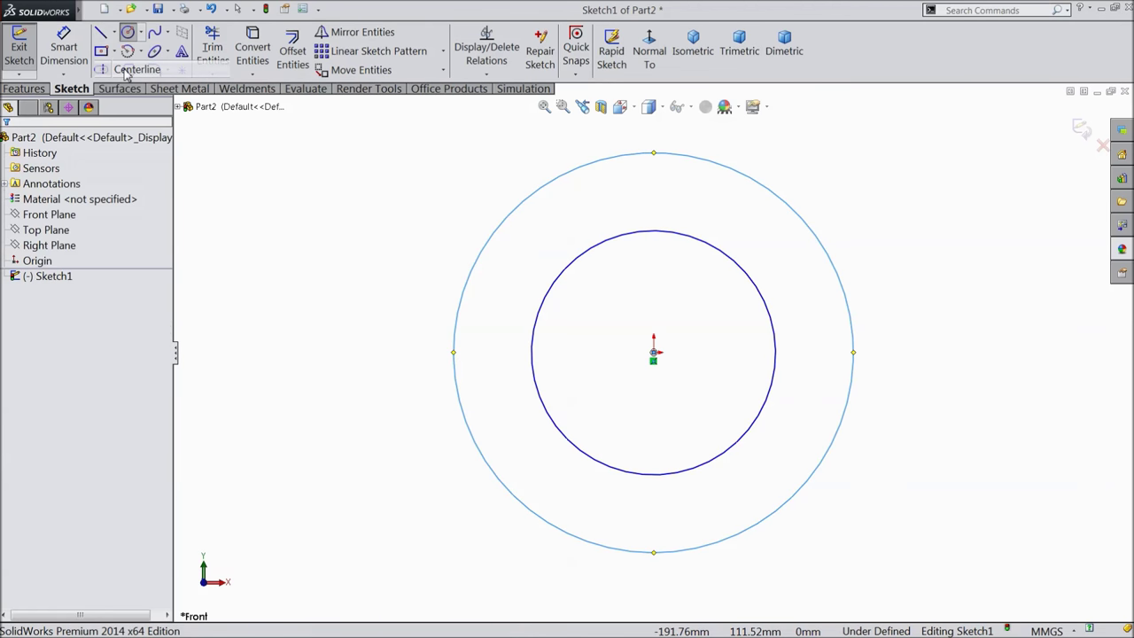
left_click(133, 70)
left_click(653, 154)
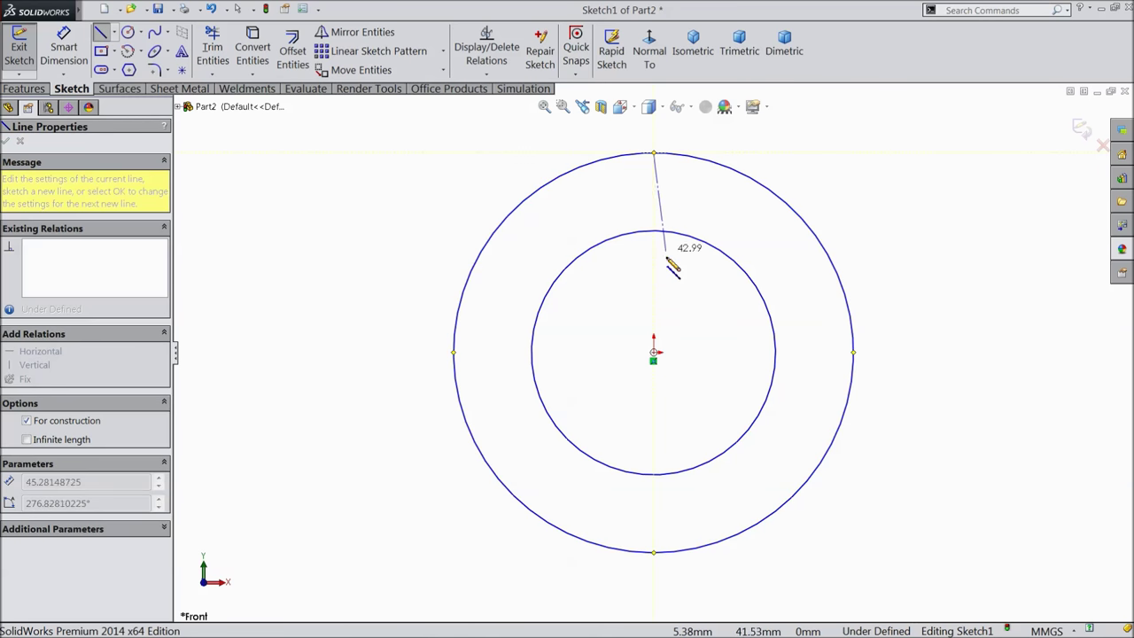
left_click(654, 355)
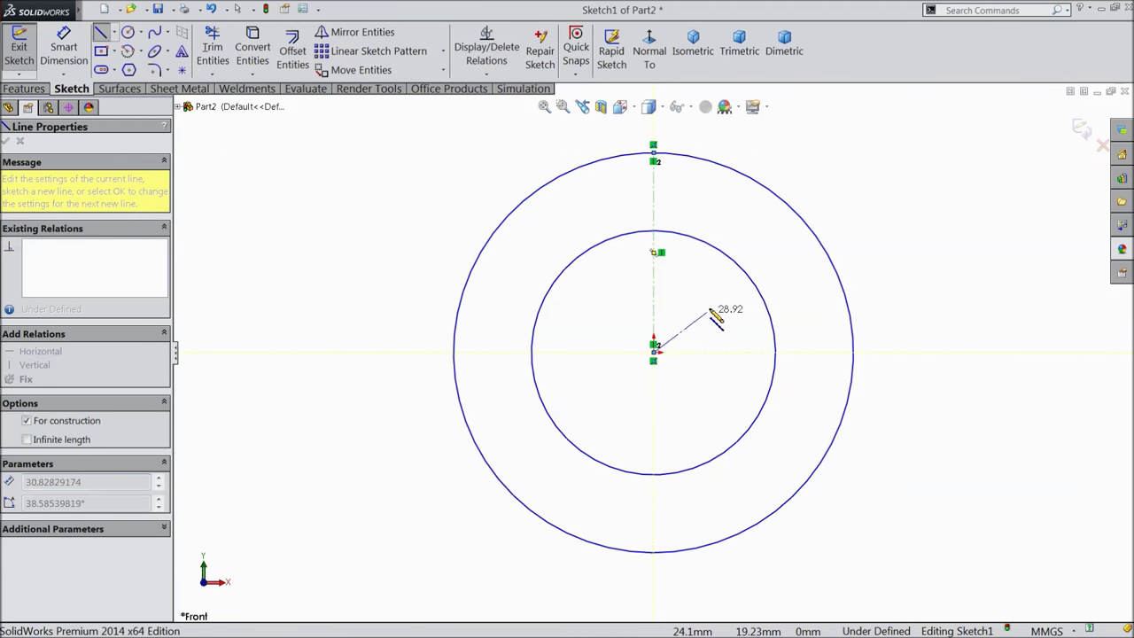
right_click(695, 320)
left_click(734, 116)
scroll(493, 212, "up", 3)
scroll(691, 304, "down", 2)
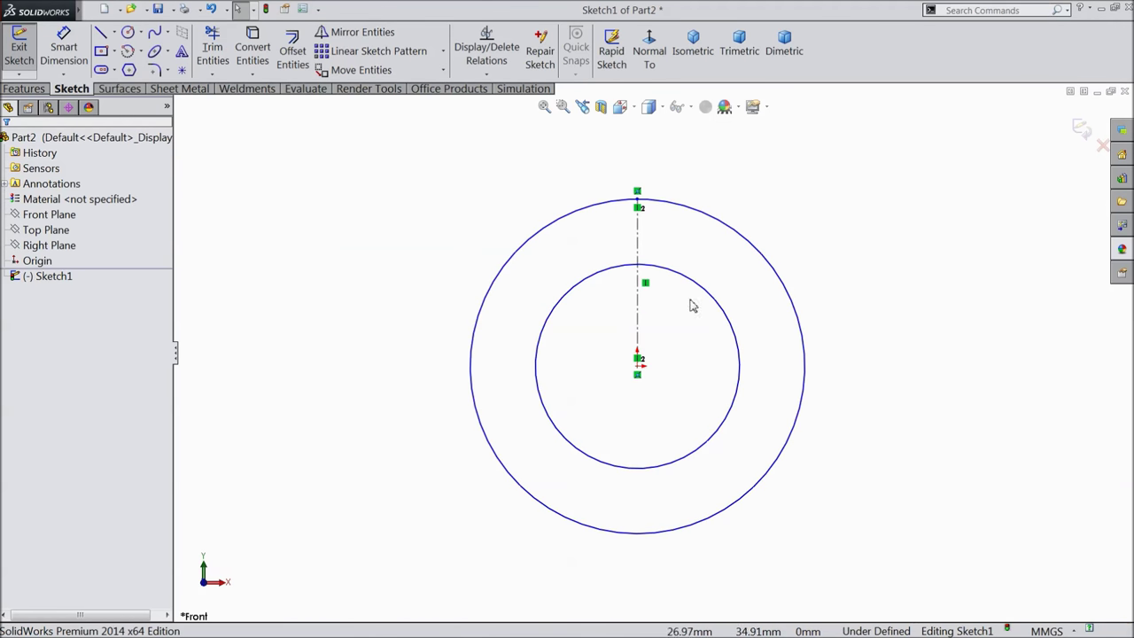
Offset the vertical centerline 6 mm bi-directionally with dimensions added, creating a solid line on each side of it.
left_click(294, 55)
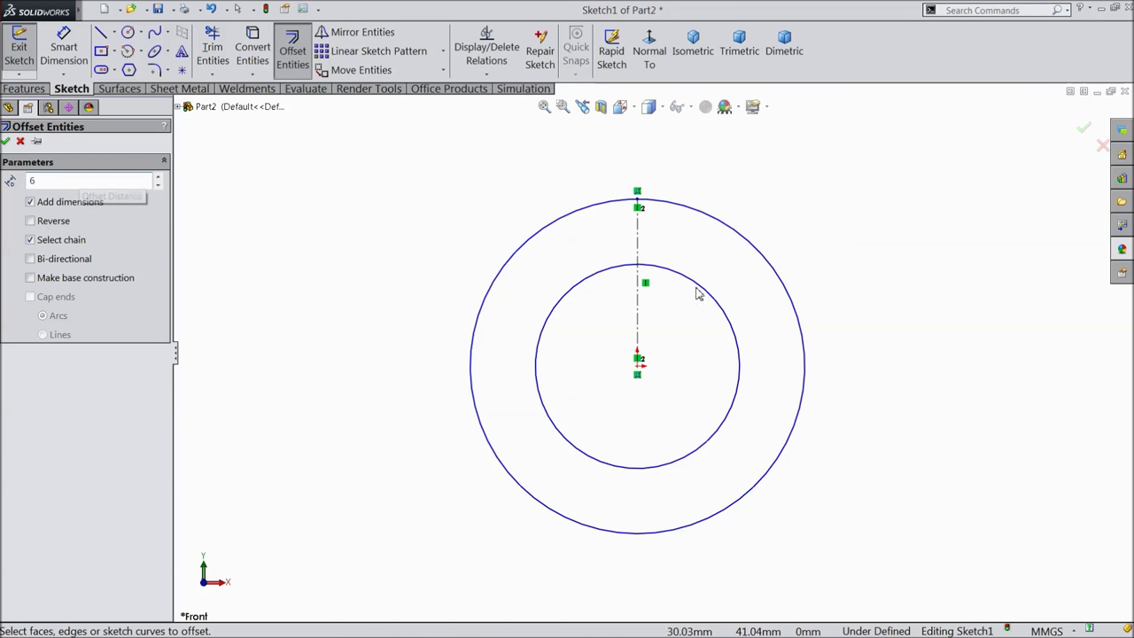
left_click(638, 295)
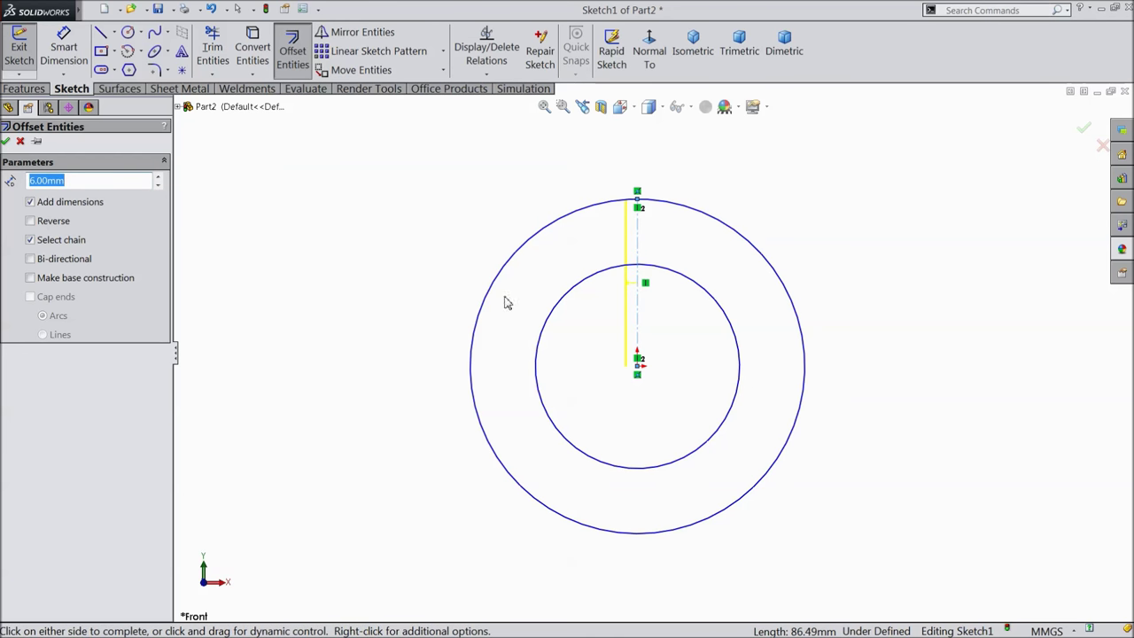
left_click(31, 259)
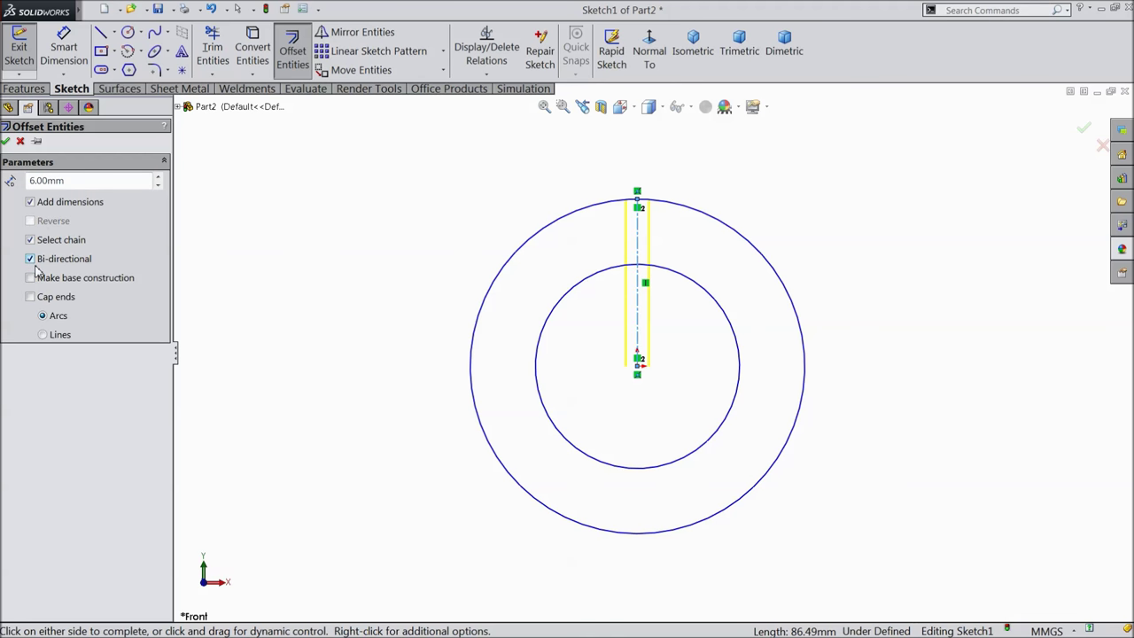
left_click(4, 142)
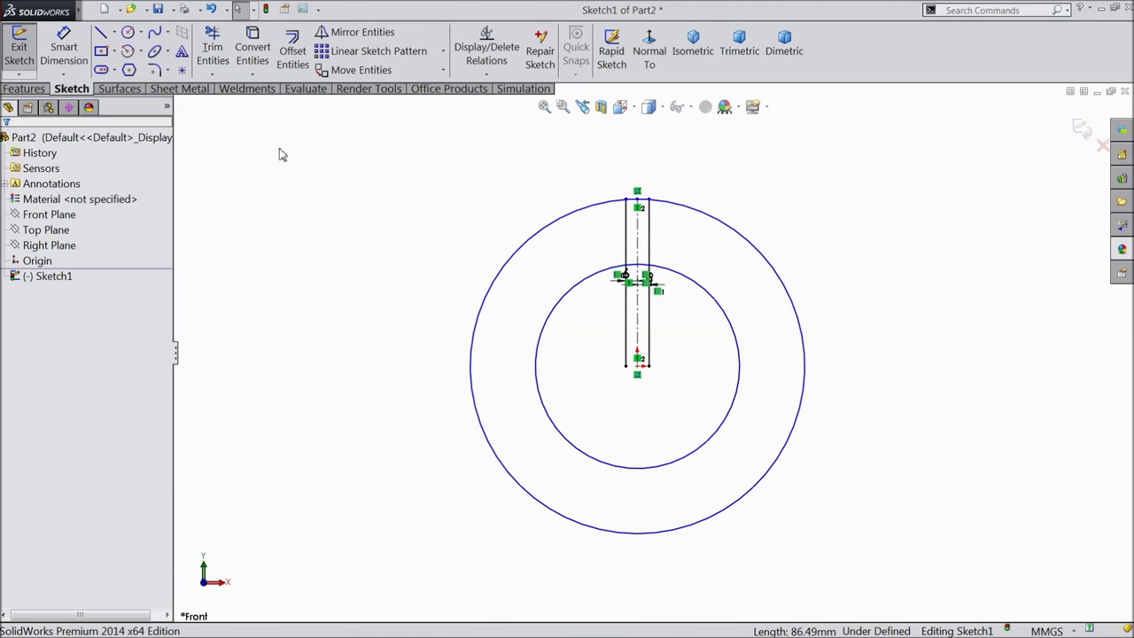
Dimension the outer circle with a diameter of 30 mm.
left_click(64, 49)
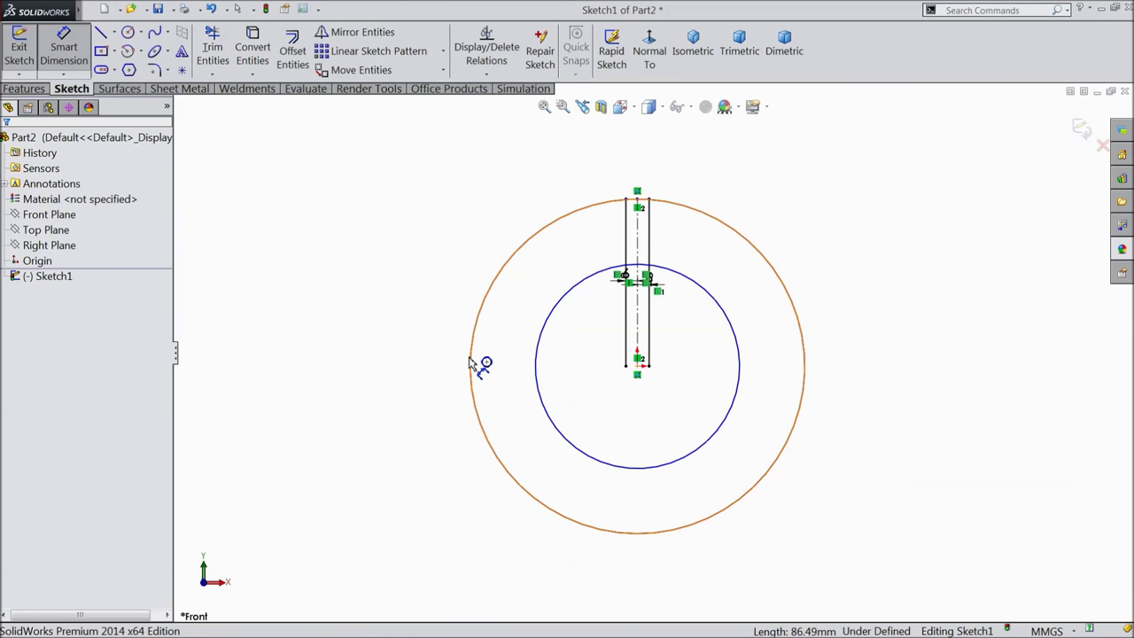
left_click(470, 363)
left_click(337, 363)
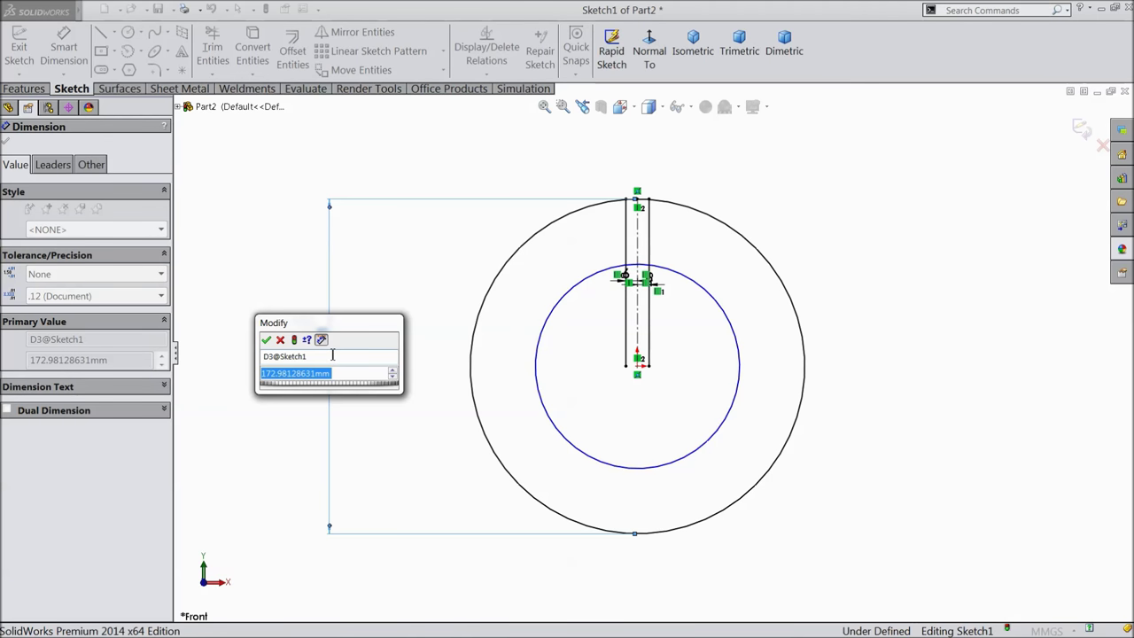
type("30")
key("Return")
Dimension the inner circle with a diameter of 22 mm.
scroll(532, 380, "down", 3)
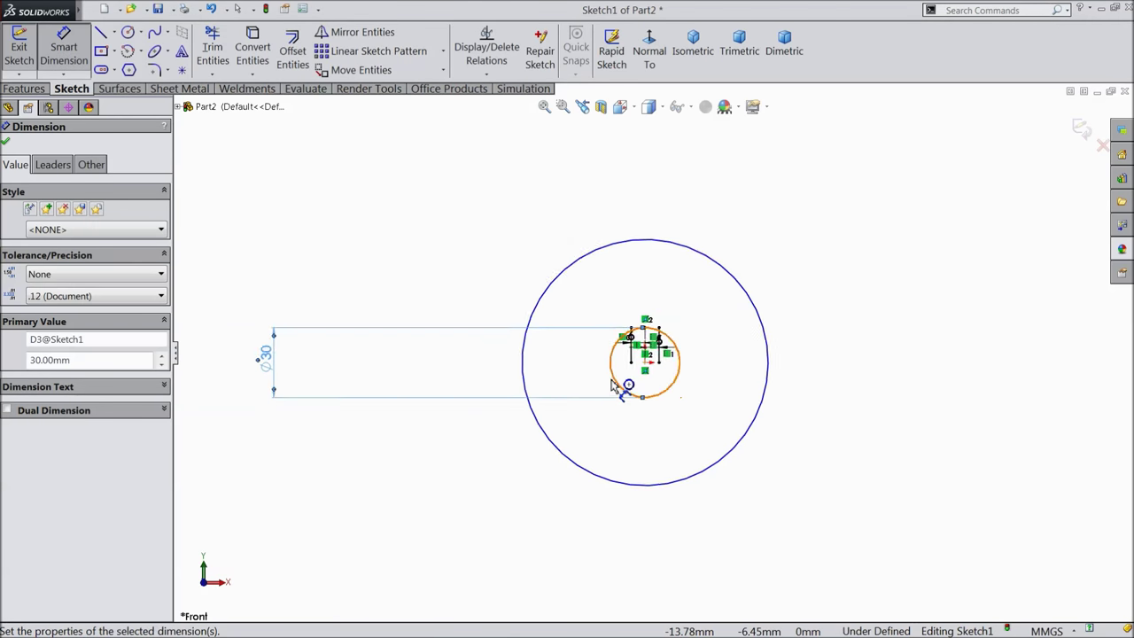
scroll(535, 374, "up", 2)
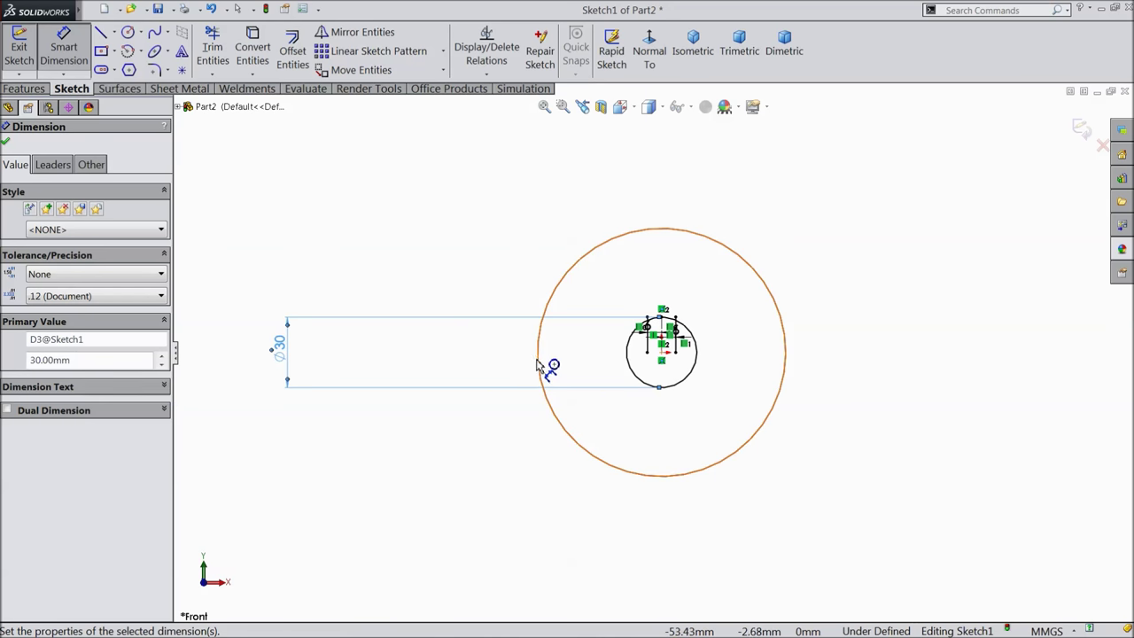
left_click(539, 367)
left_click(512, 357)
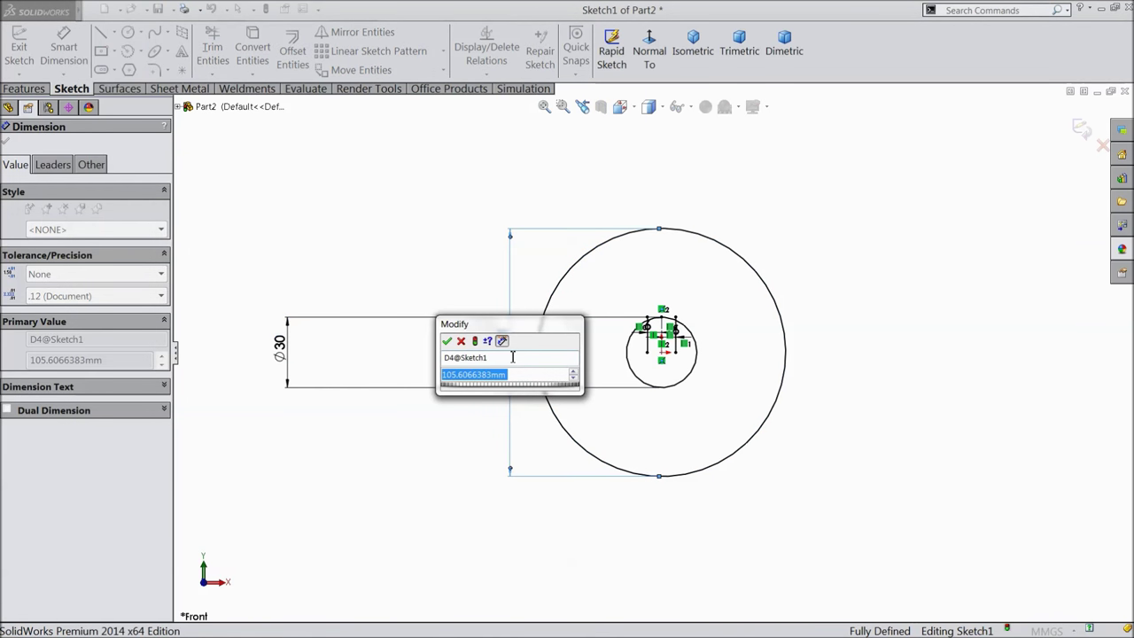
type("22")
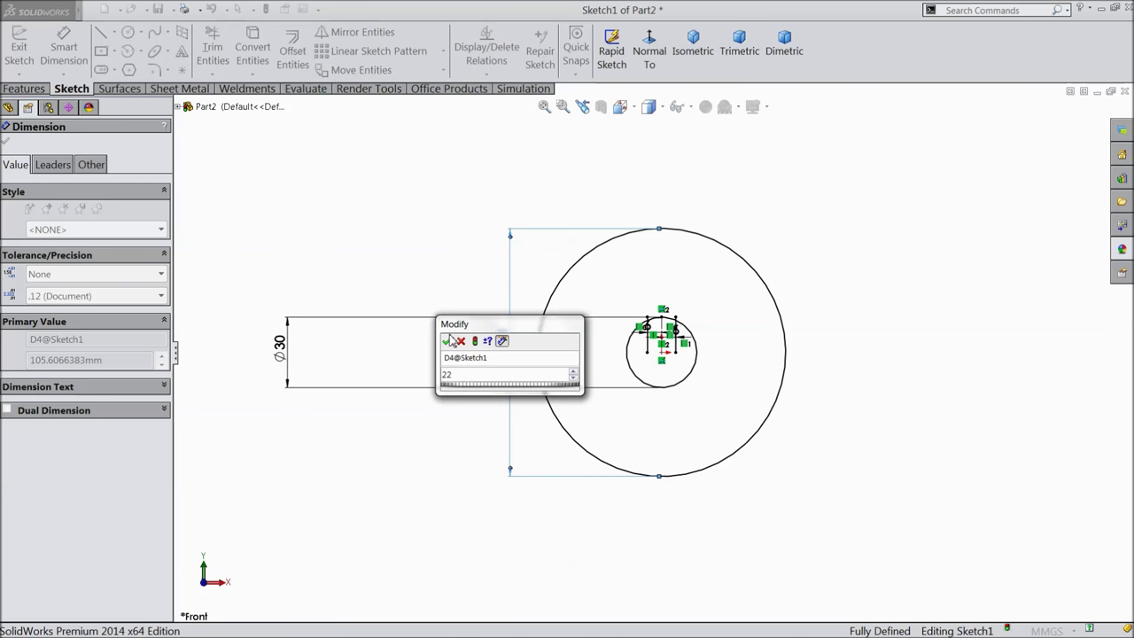
left_click(446, 341)
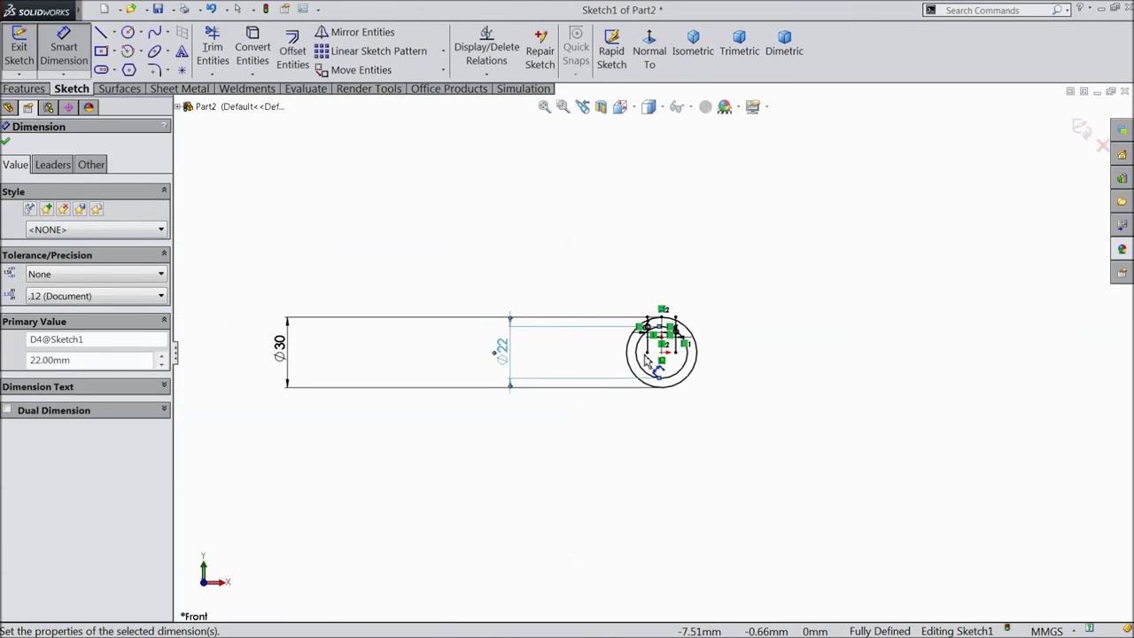
Sketch a horizontal centerline from the origin to the right, ending beyond the outer circle.
scroll(651, 350, "down", 3)
scroll(747, 363, "down", 5)
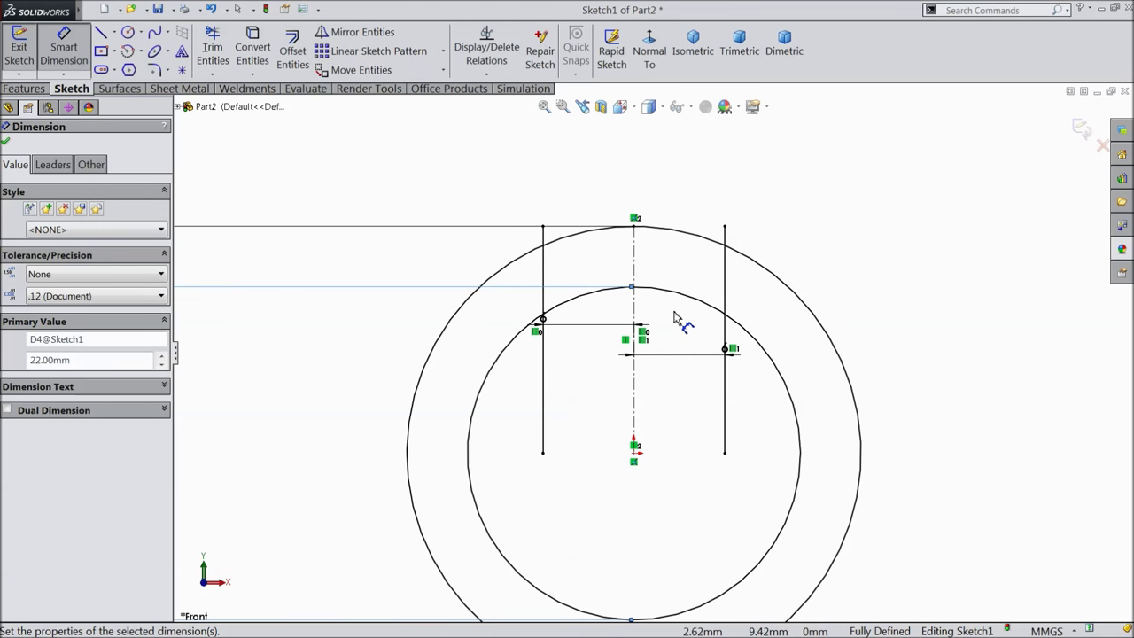
scroll(669, 315, "up", 2)
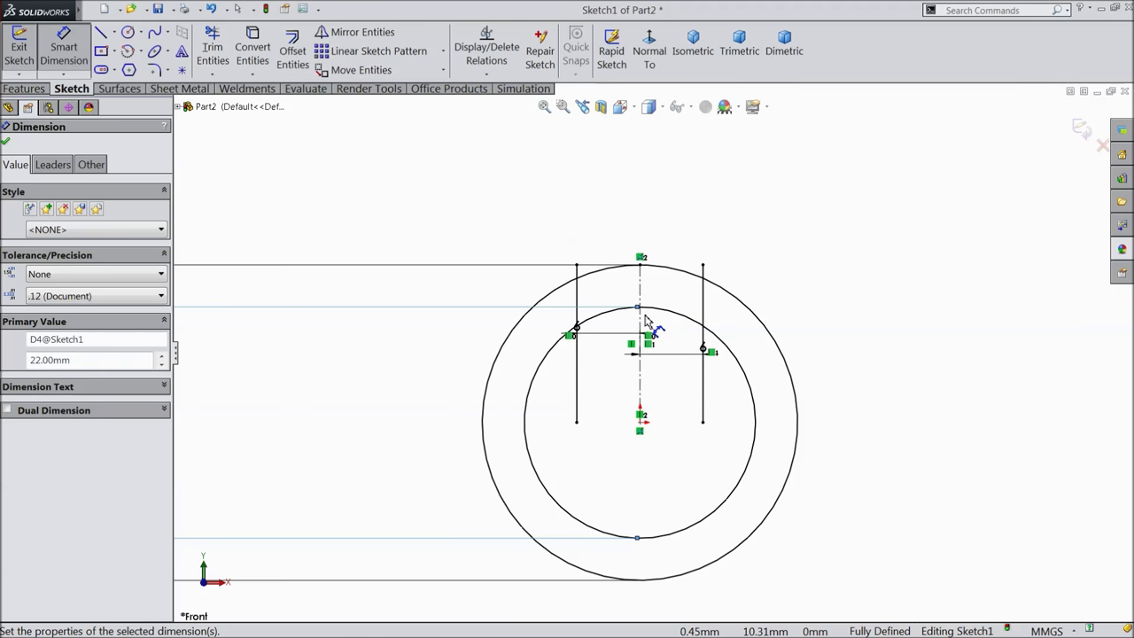
scroll(649, 322, "down", 1)
scroll(646, 328, "down", 1)
scroll(669, 372, "up", 3)
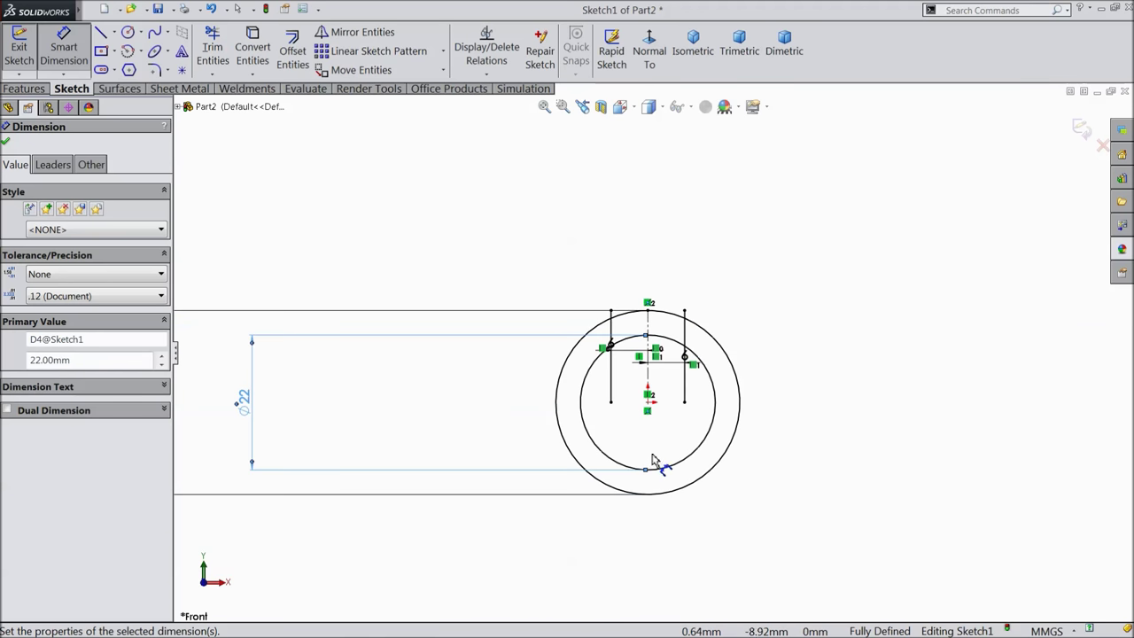
scroll(583, 389, "down", 2)
left_click(114, 32)
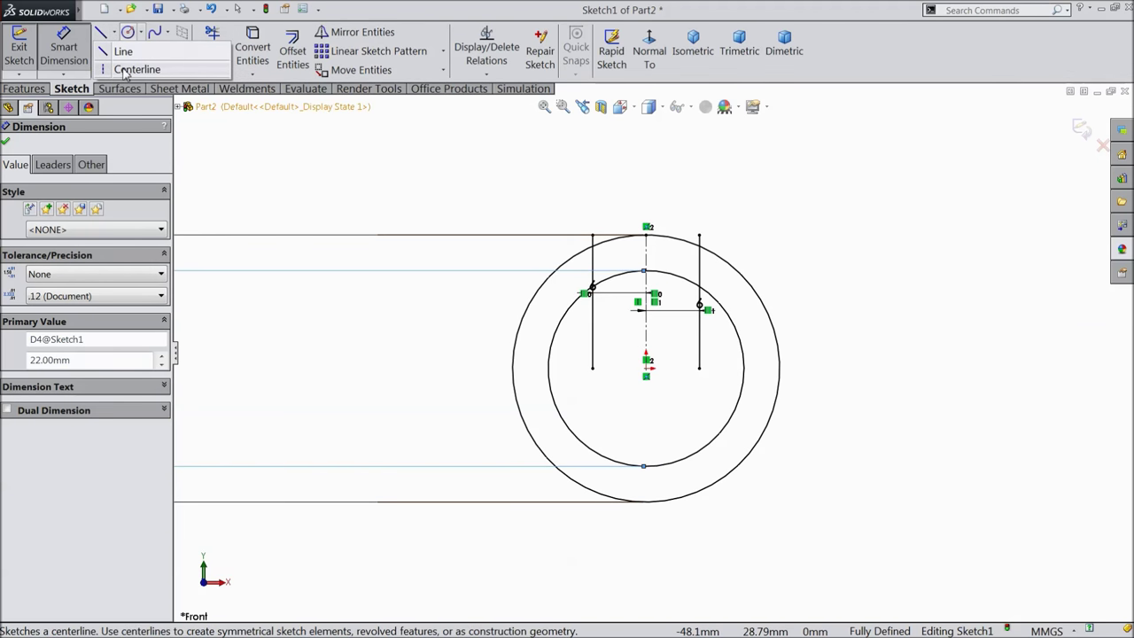
left_click(119, 67)
left_click(646, 369)
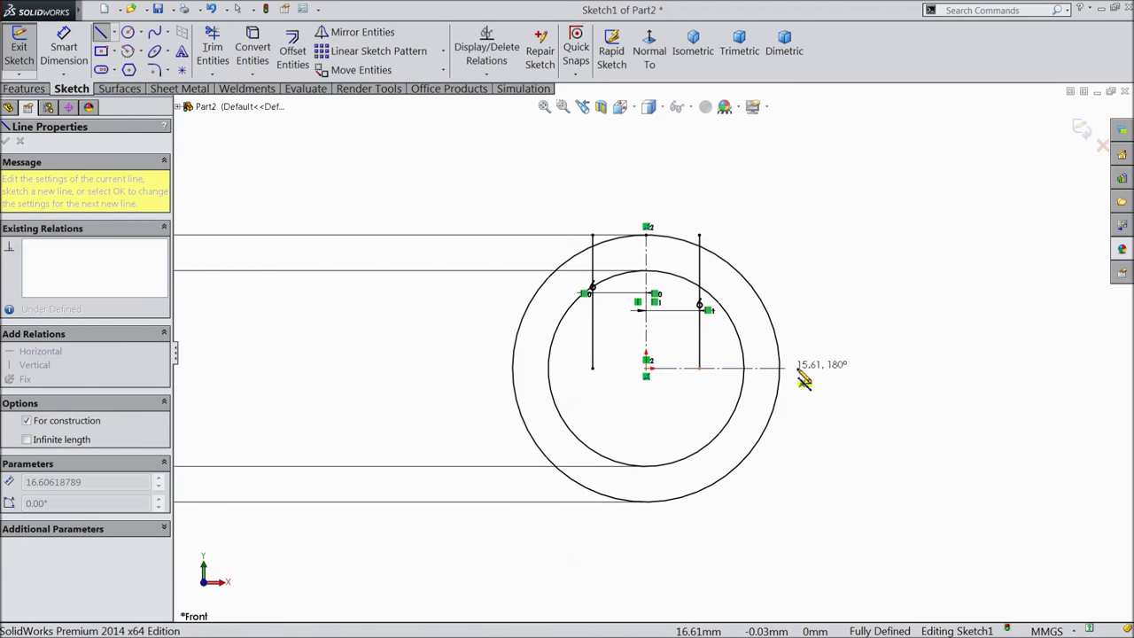
right_click(831, 368)
left_click(884, 121)
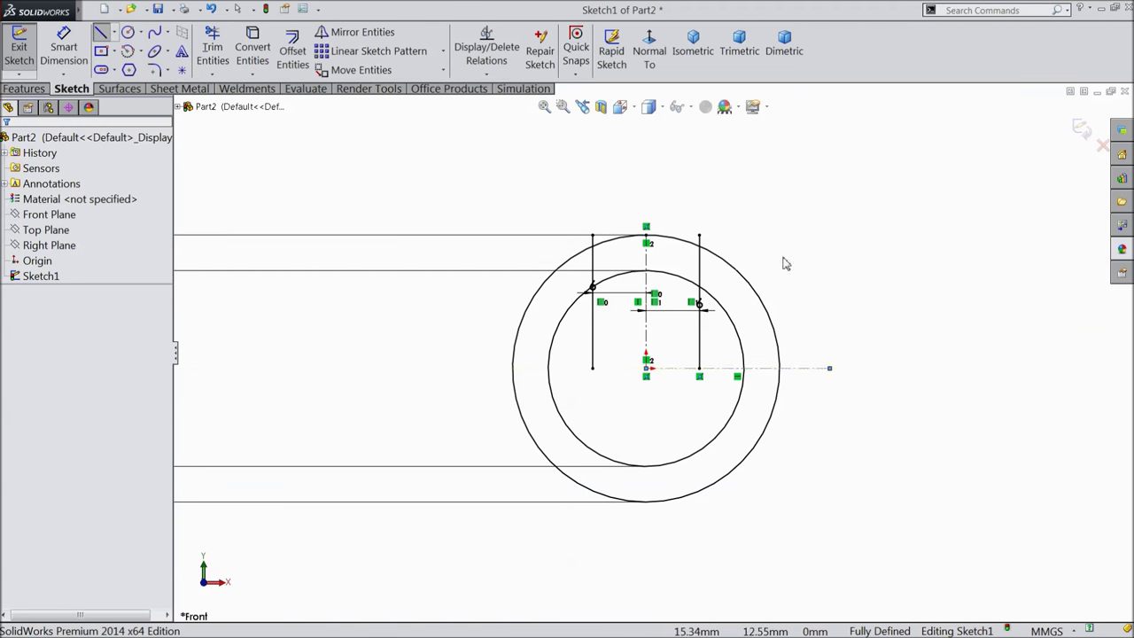
Try twice to mirror the two offset lines selected together with the vertical centerline, undoing the mirror each time.
scroll(768, 311, "down", 3)
mouse_move(691, 323)
left_mouse_down()
mouse_move(625, 348)
mouse_move(486, 351)
left_mouse_up()
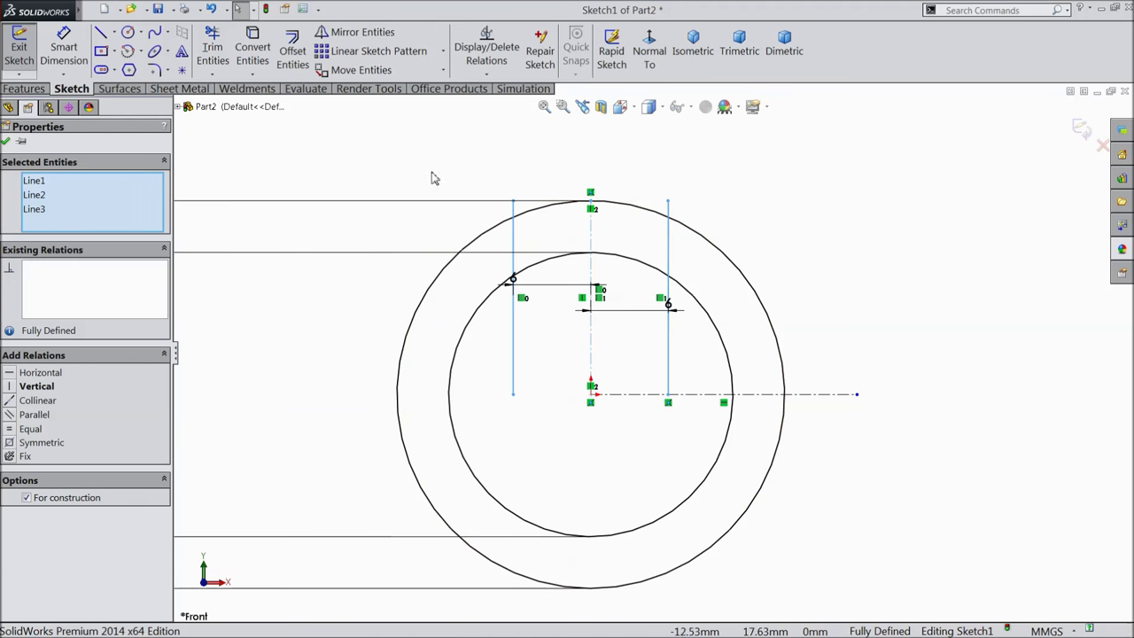
left_click(358, 32)
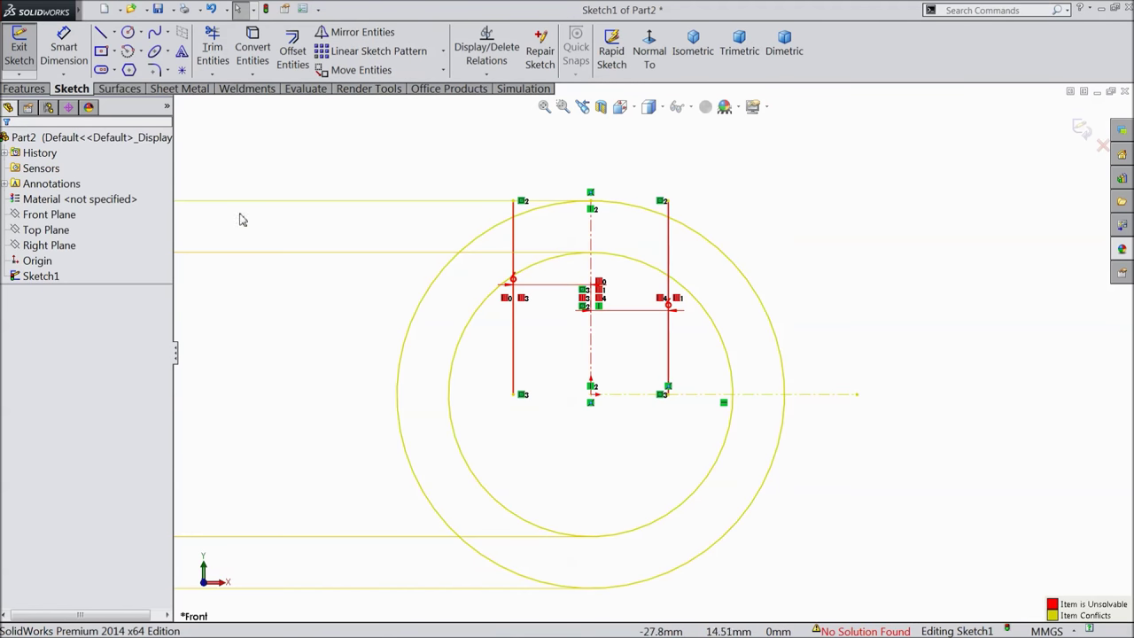
left_click(211, 9)
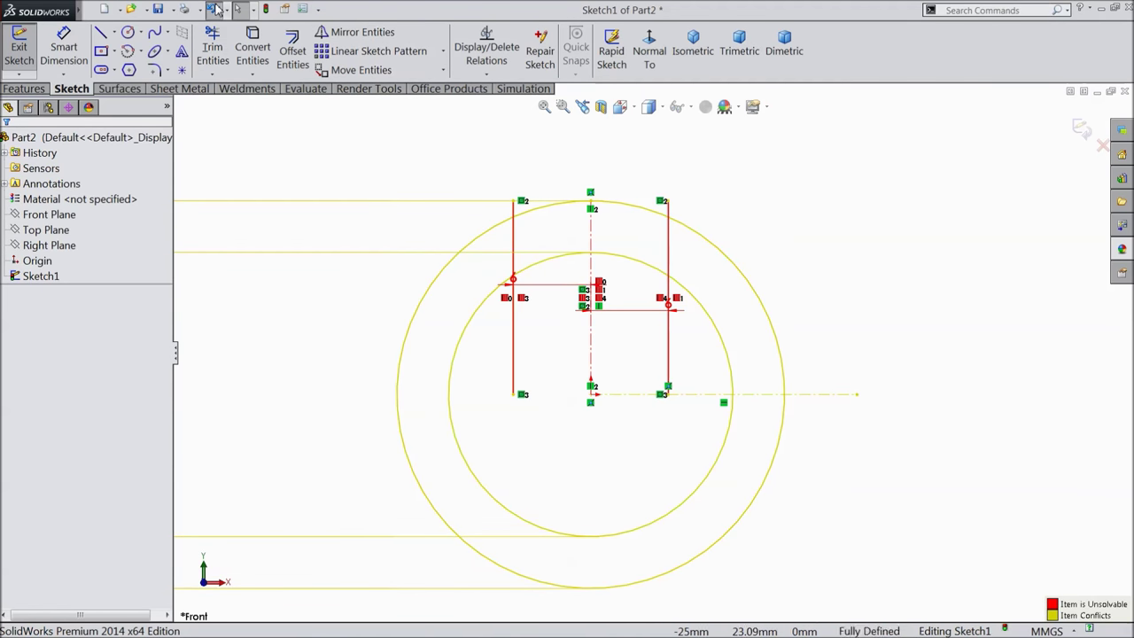
left_click(434, 140)
left_click_drag(672, 320, 502, 351)
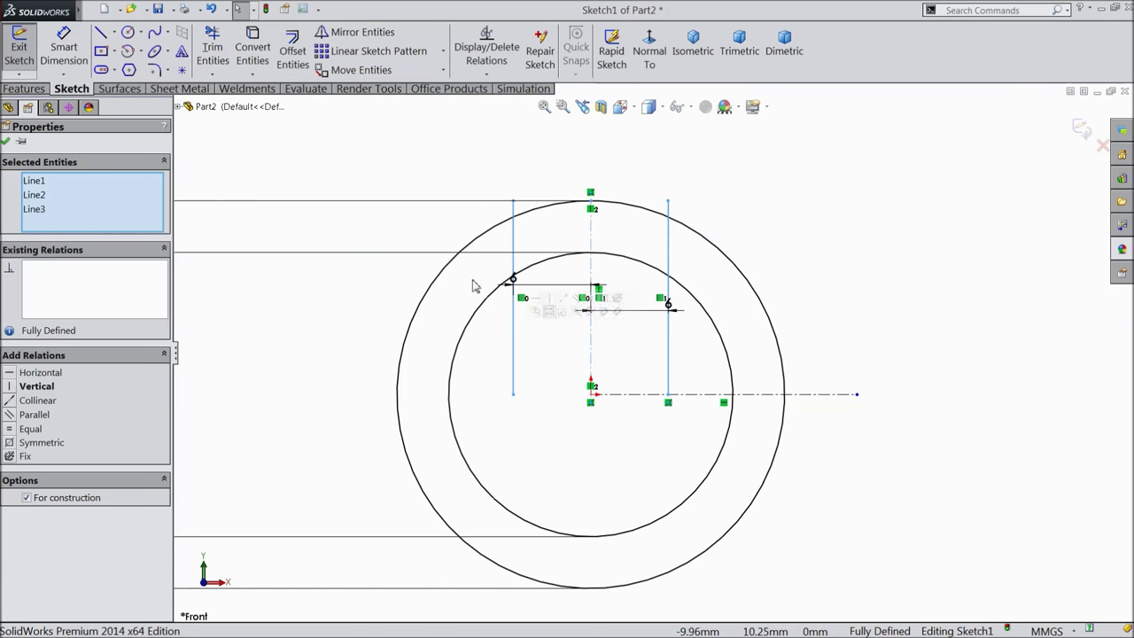
left_click(363, 33)
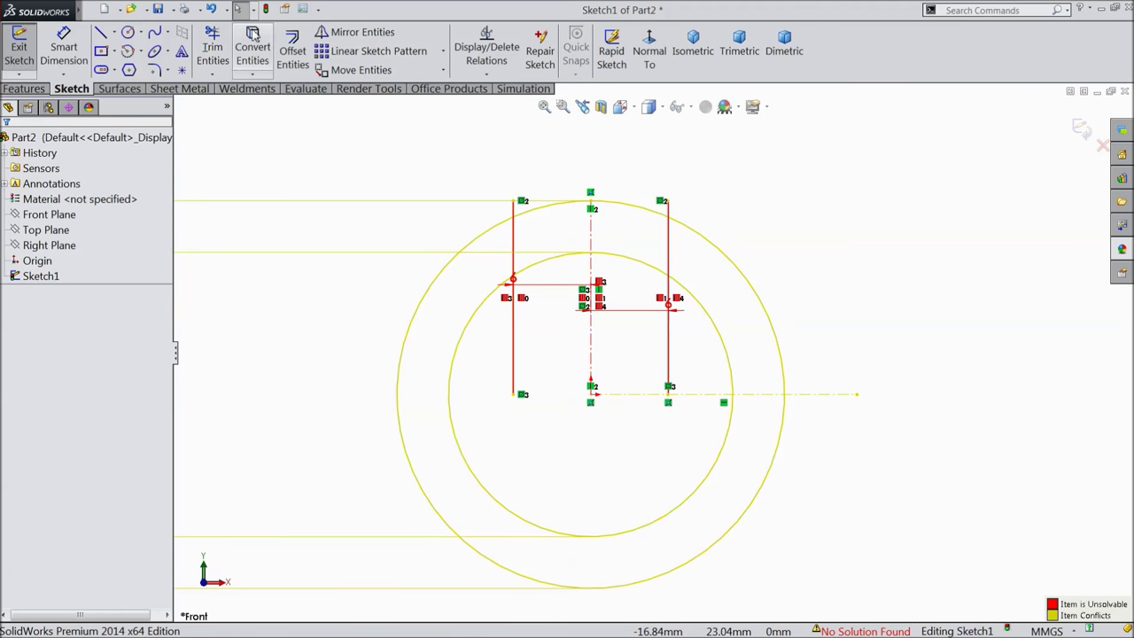
left_click(213, 9)
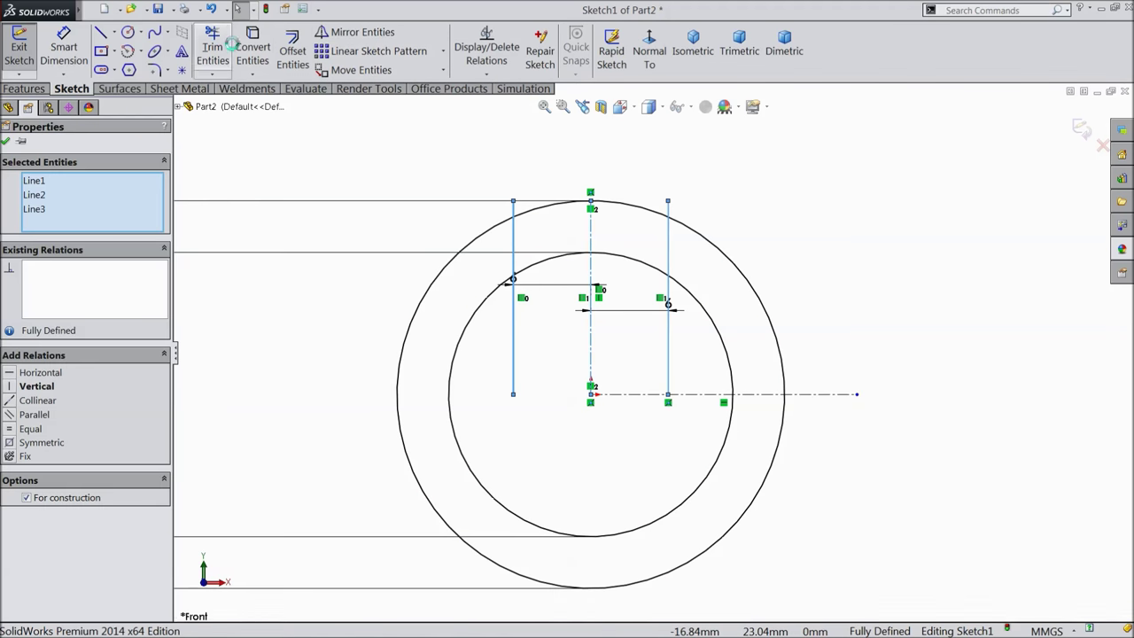
left_click(475, 139)
Sketch a vertical line from the left offset line's lower endpoint down to the outer circle.
scroll(519, 192, "up", 4)
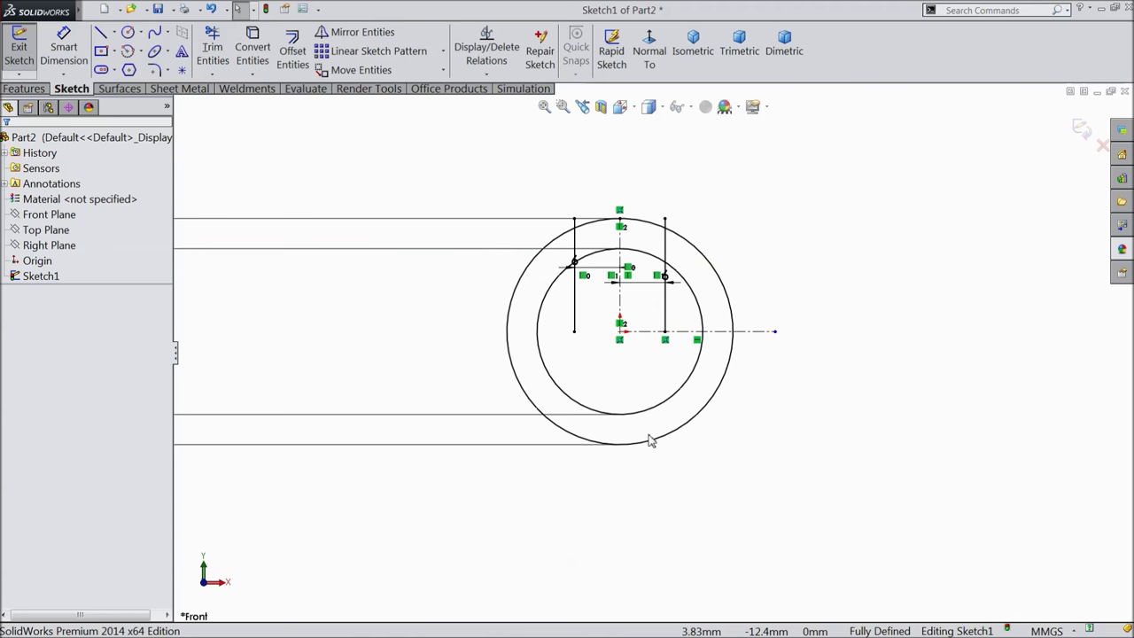
left_click(103, 33)
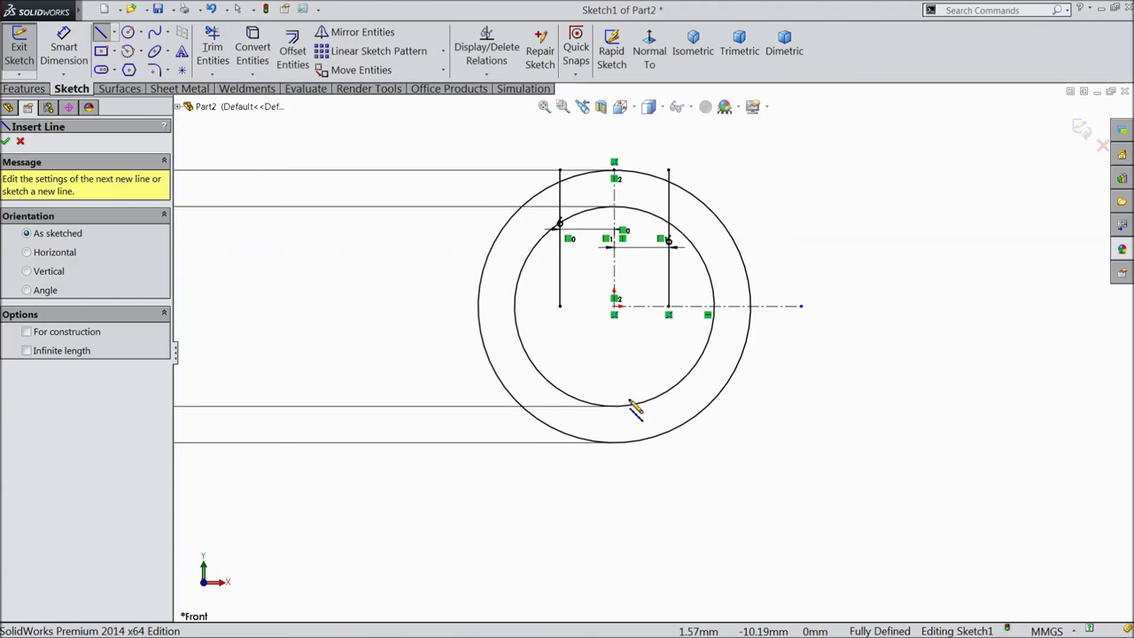
scroll(629, 406, "down", 2)
left_click(532, 260)
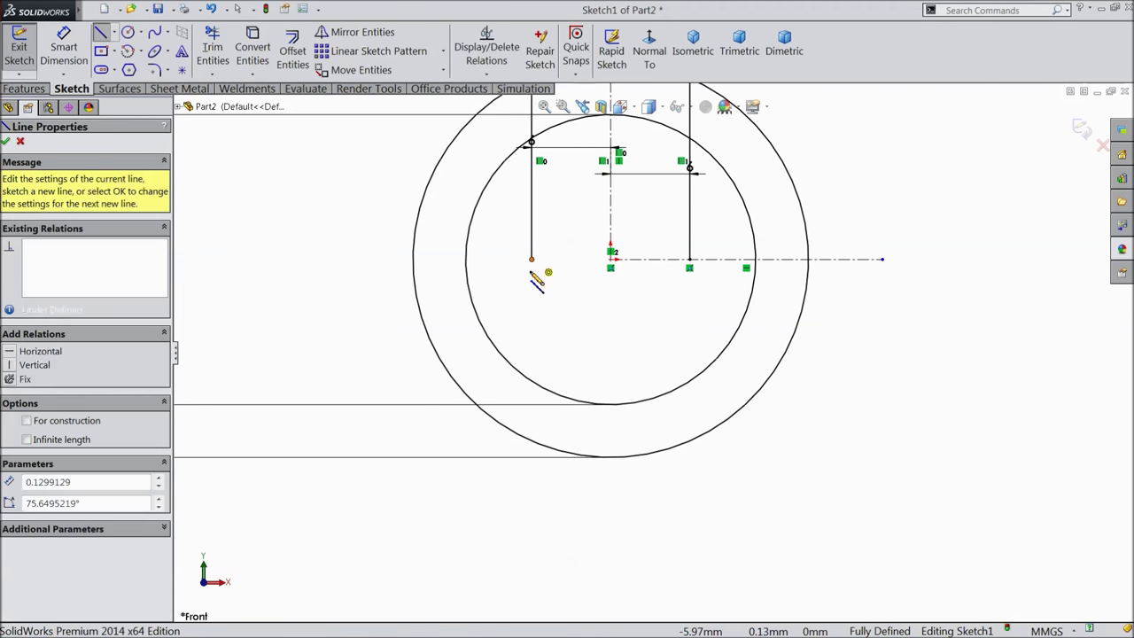
left_click(533, 440)
right_click(716, 372)
left_click(744, 108)
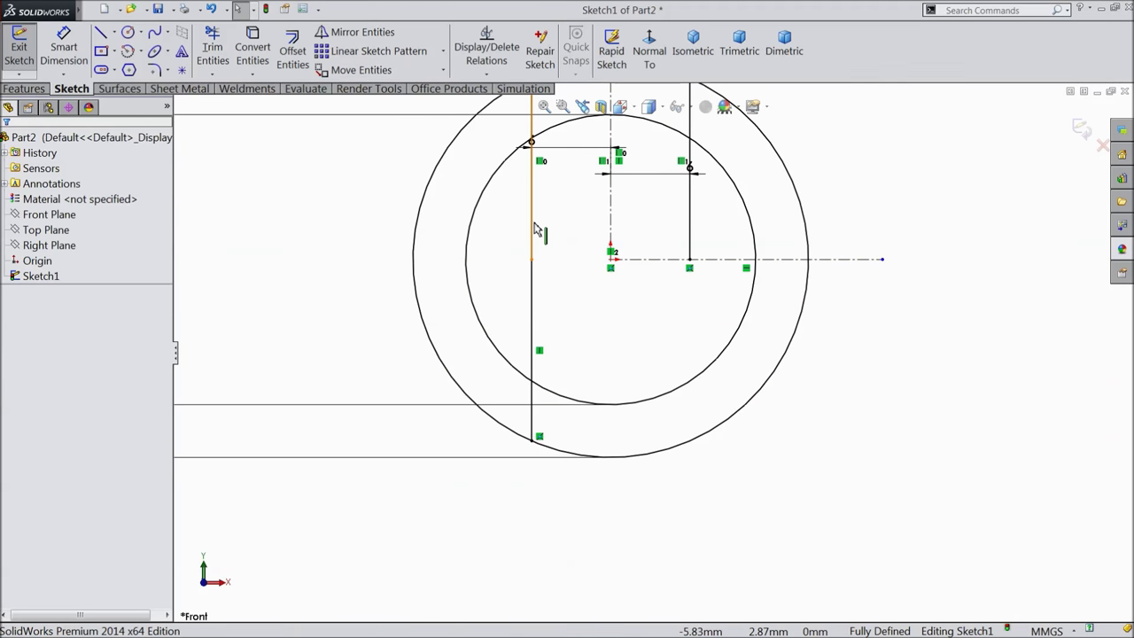
Add a collinear relation between the left offset line and the new line below it.
left_click(534, 229)
left_click(537, 310, "ctrl")
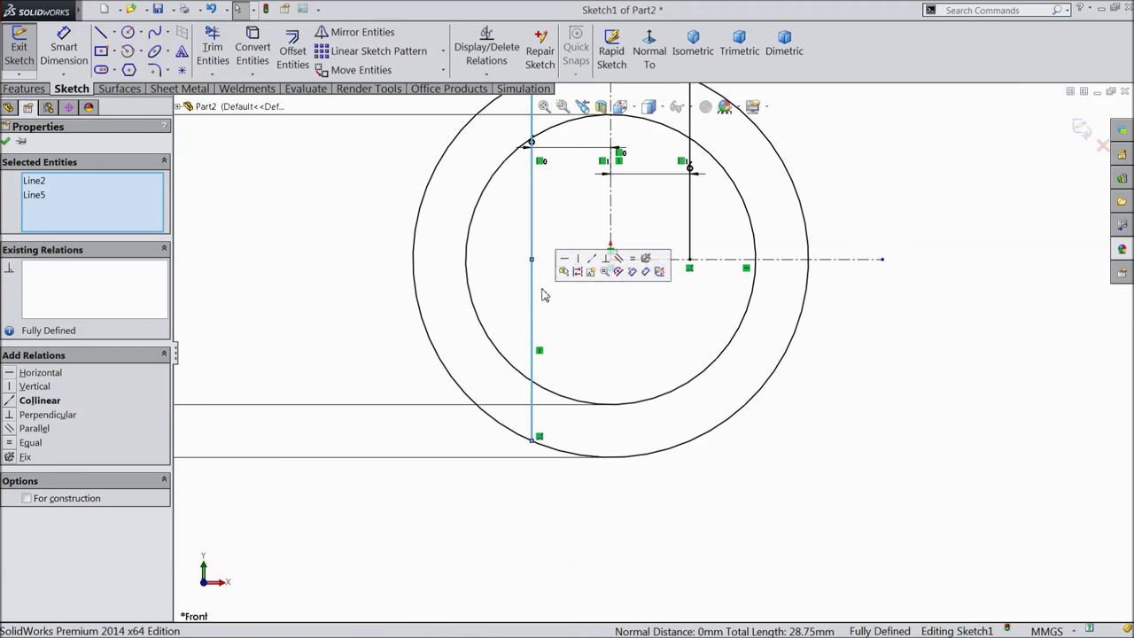
left_click(592, 259)
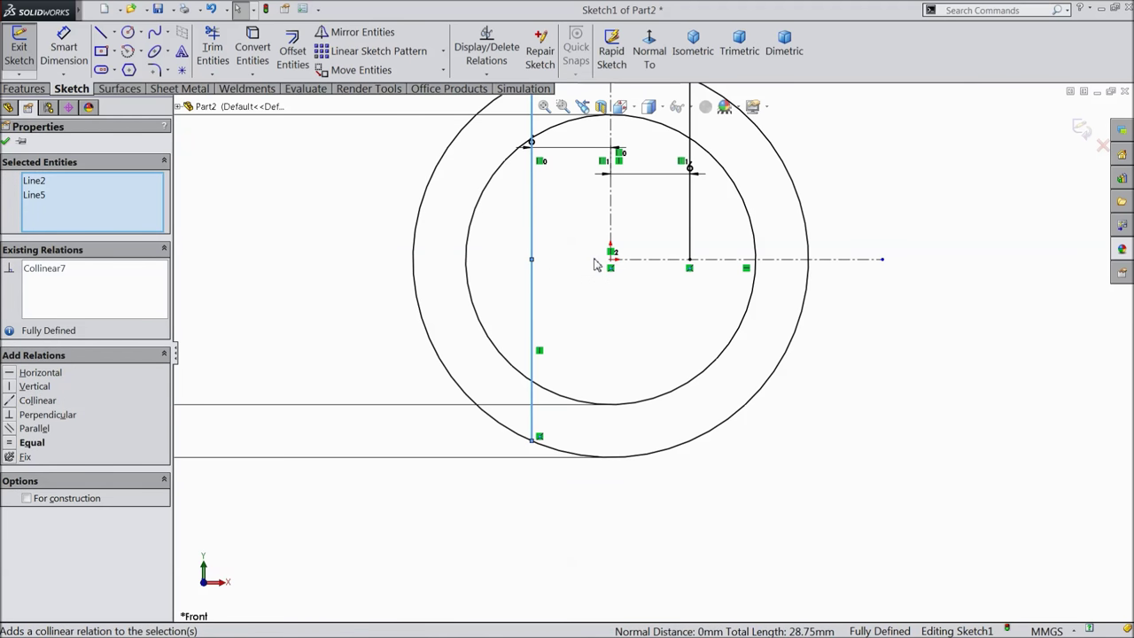
Sketch a vertical line about 13.75 mm long from the right offset line's lower endpoint down to the outer circle.
left_click(102, 35)
left_click(690, 261)
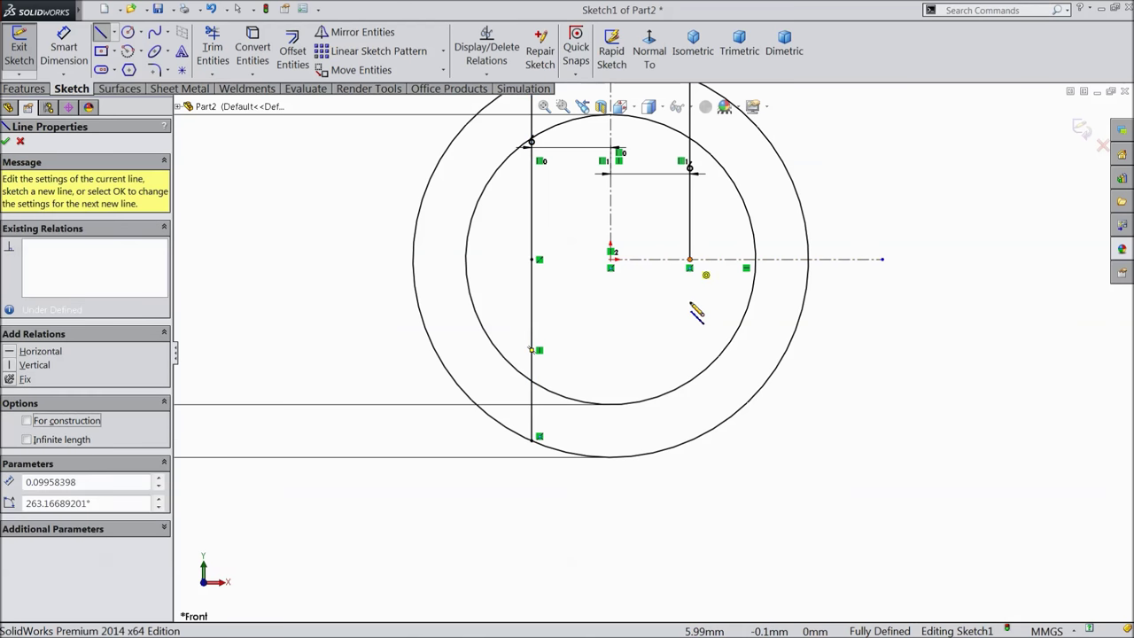
left_click(690, 441)
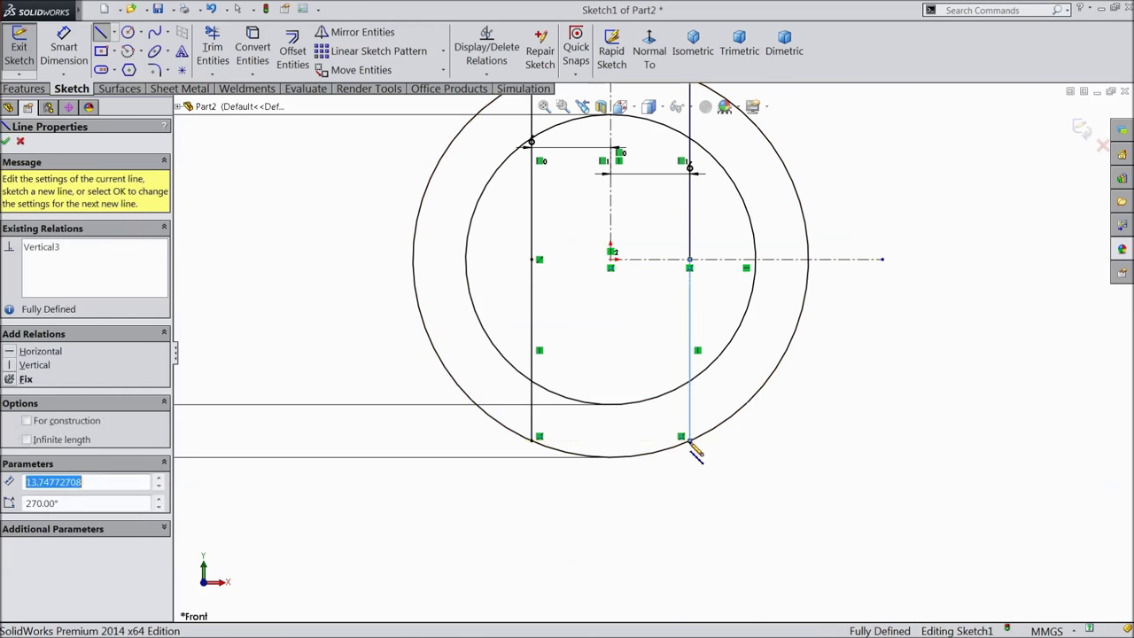
Trim off the two vertical lines' ends above the outer circle and the inner circle's upper arc between those lines.
right_click(701, 451)
left_click(735, 108)
scroll(660, 308, "up", 2)
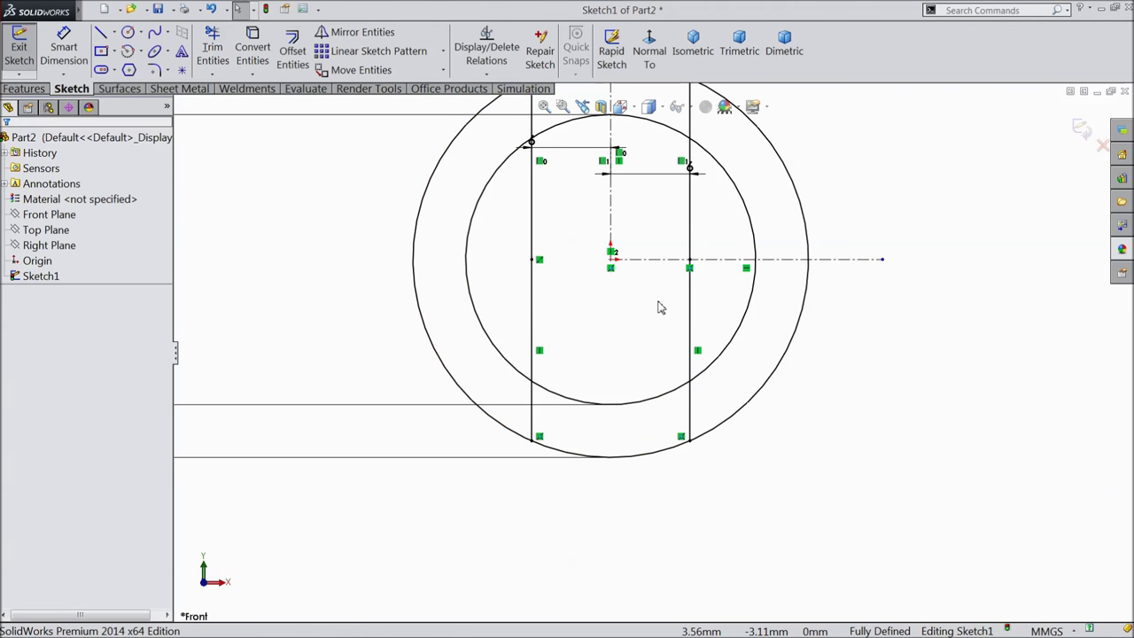
scroll(655, 230, "down", 1)
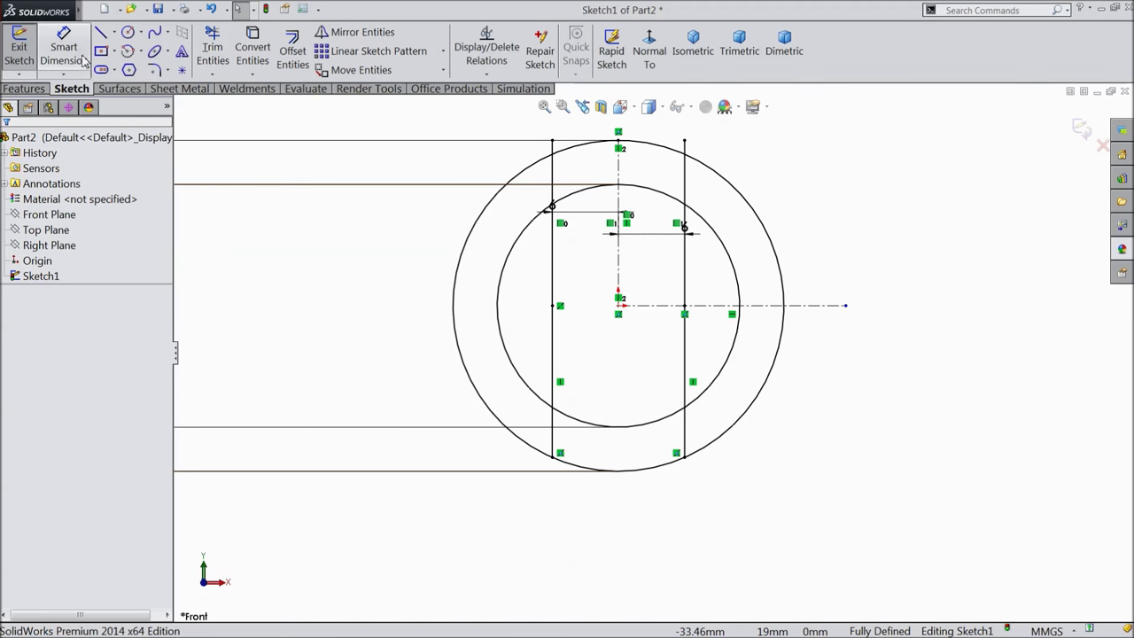
left_click(213, 48)
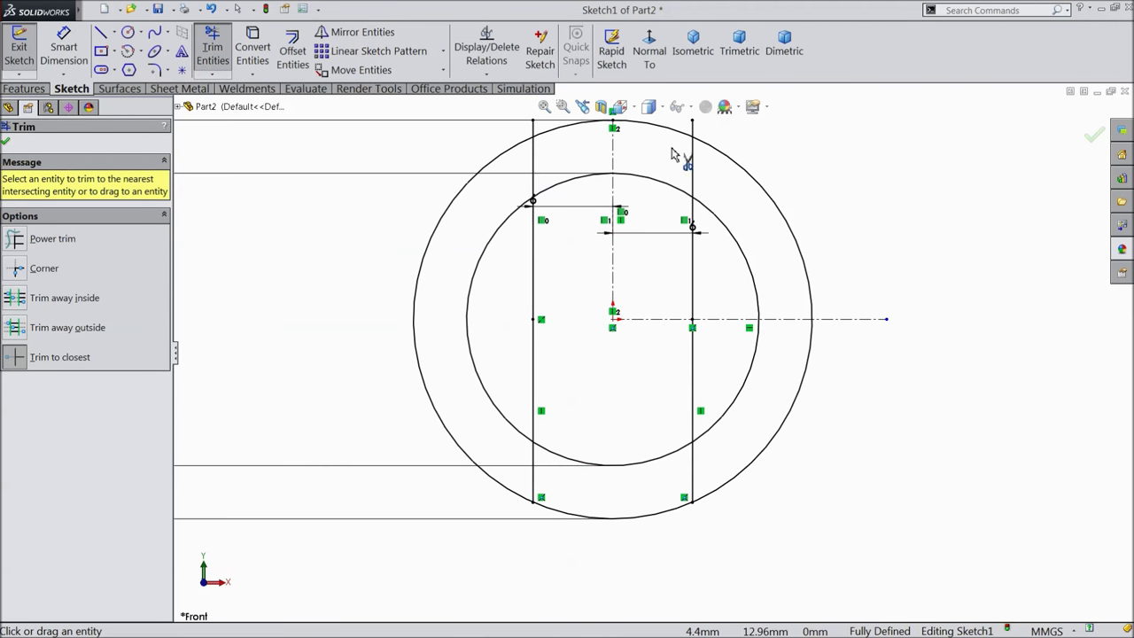
scroll(668, 151, "down", 2)
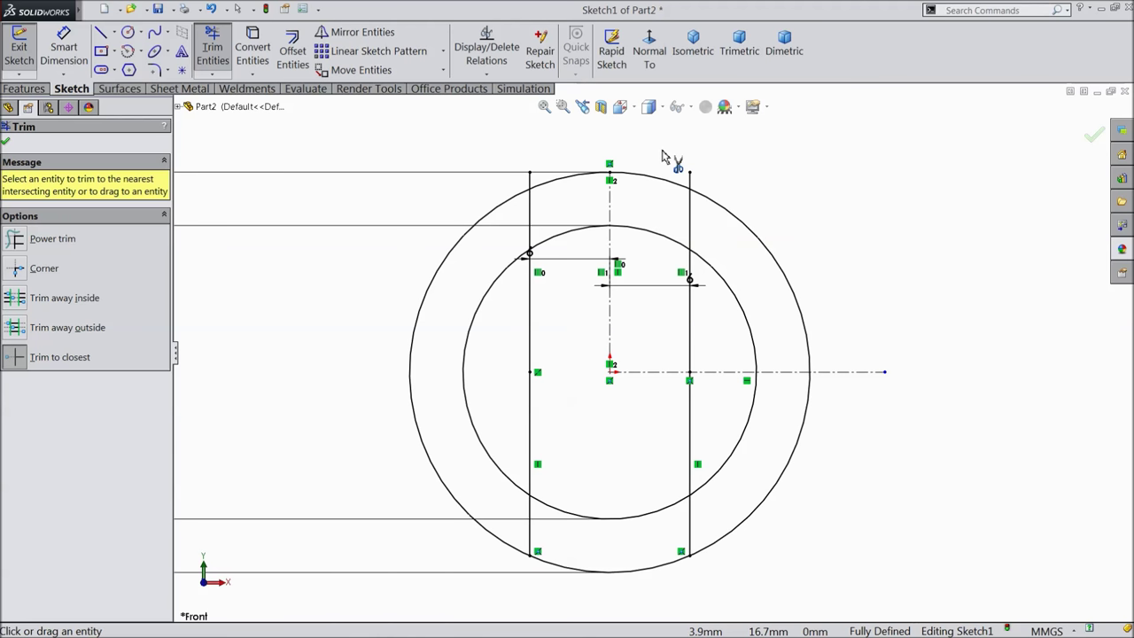
left_click(692, 182)
left_click(530, 183)
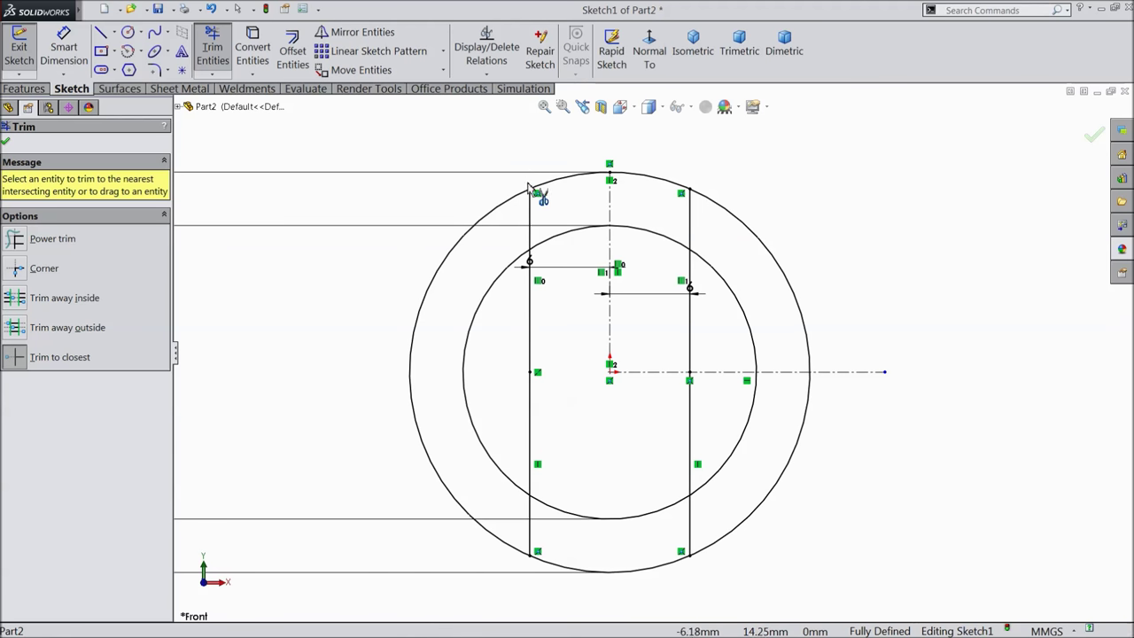
left_click(562, 234)
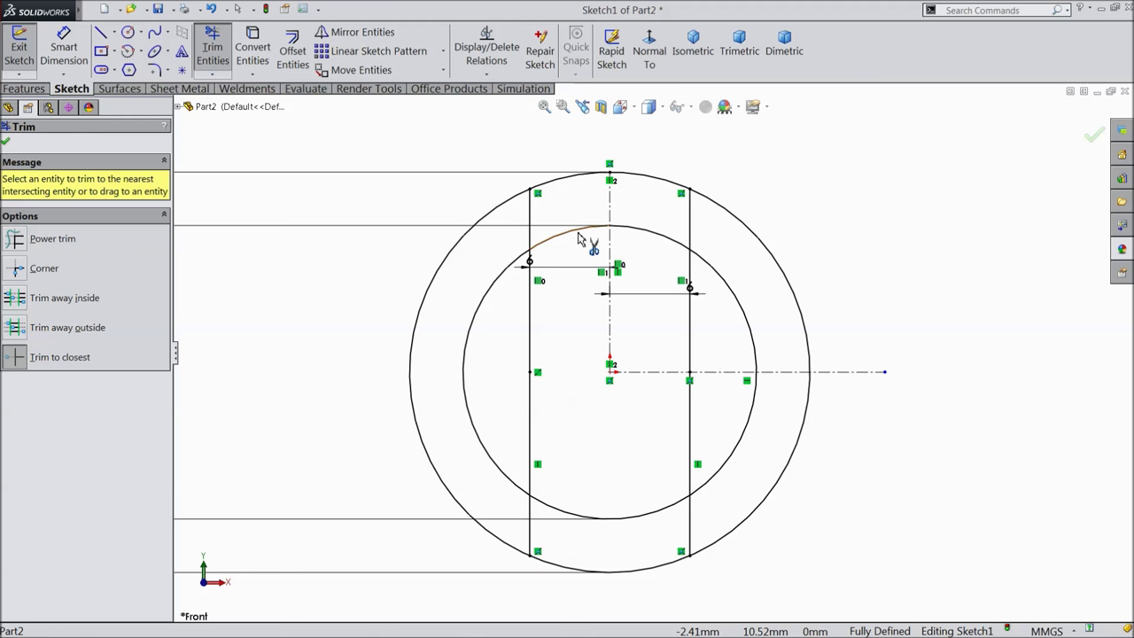
left_click(644, 235)
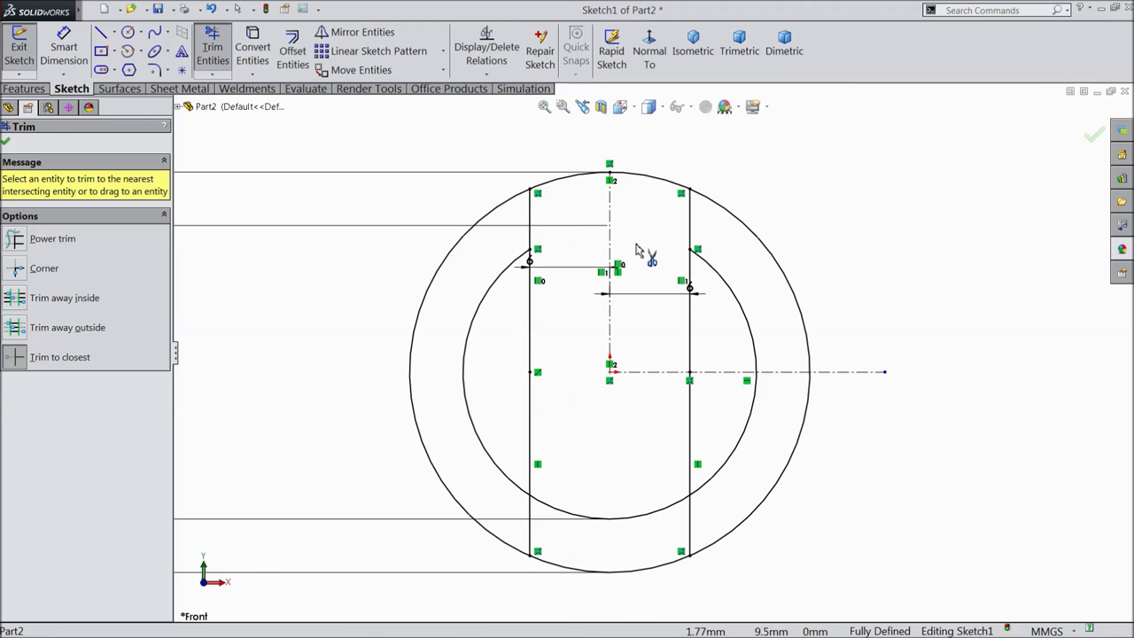
Try trimming away the inner circle's left and right side arcs, and undo those trims.
left_click(481, 306)
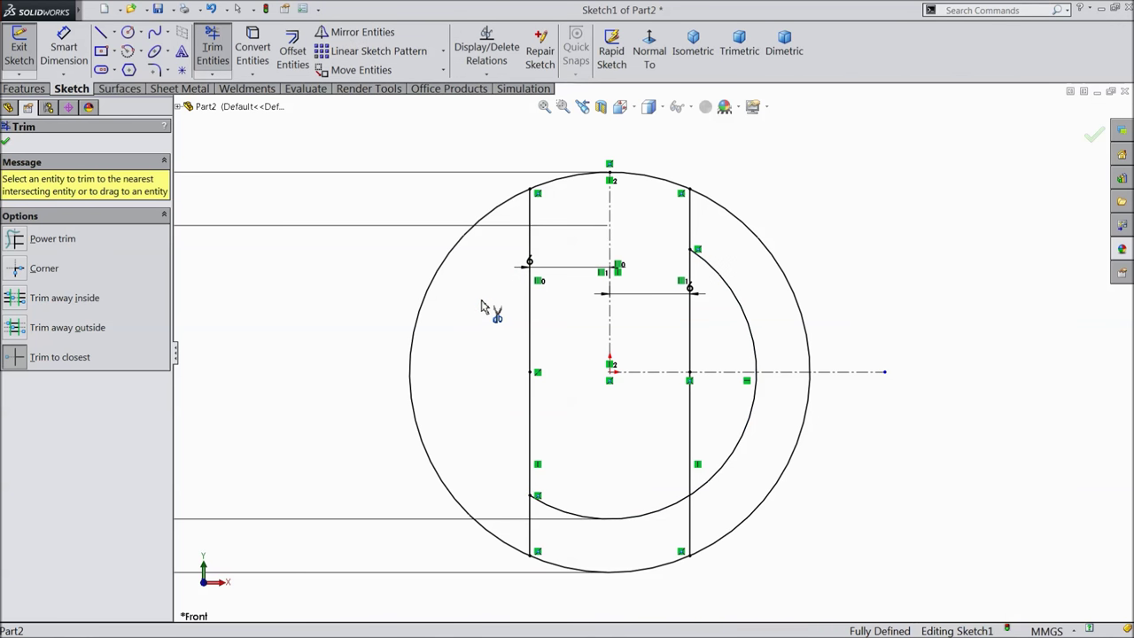
left_click(754, 361)
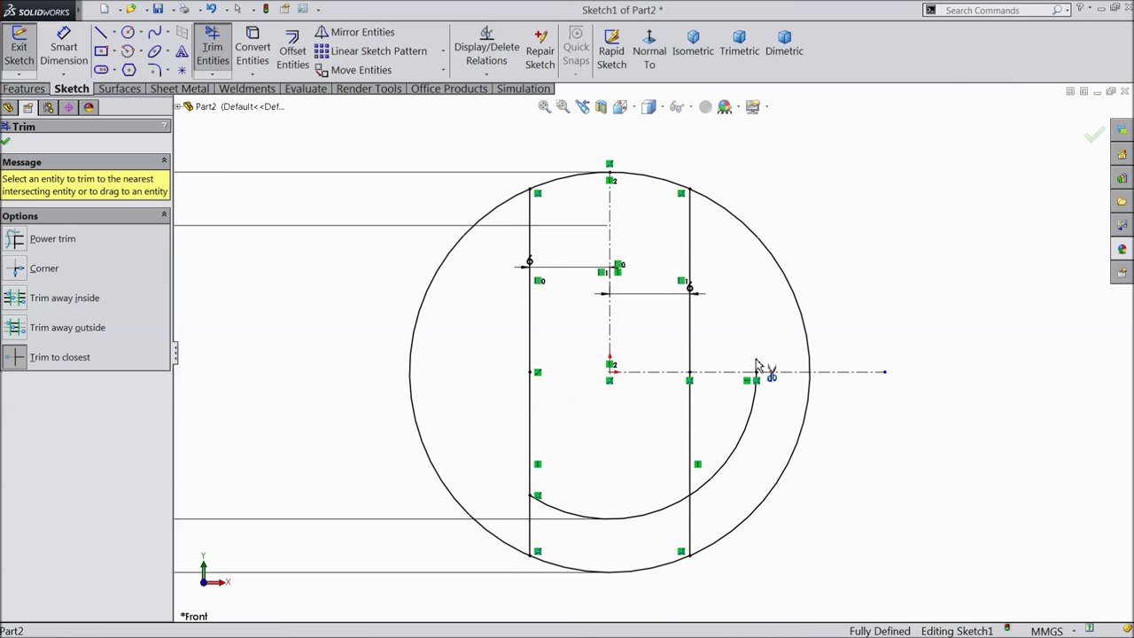
left_click(754, 422)
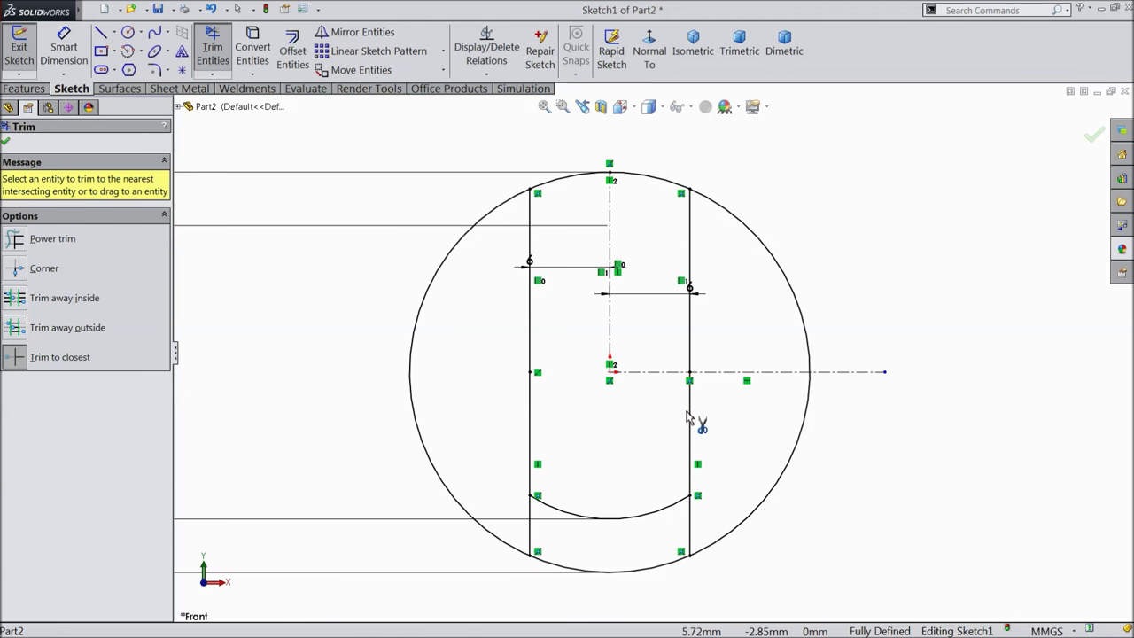
left_click(212, 9)
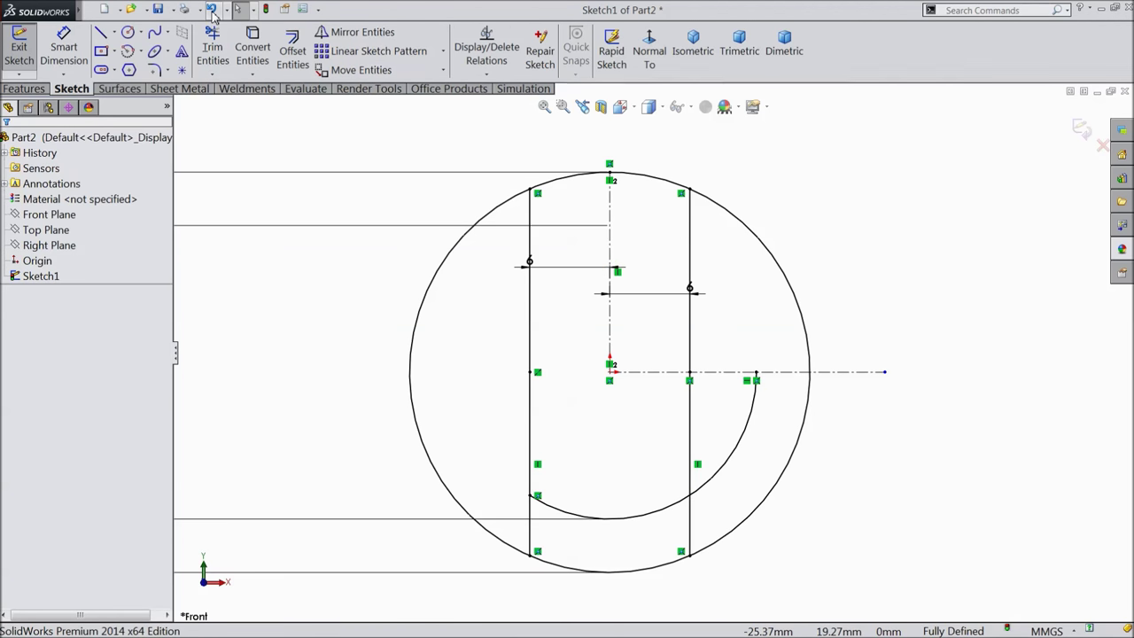
left_click(212, 9)
left_click(212, 10)
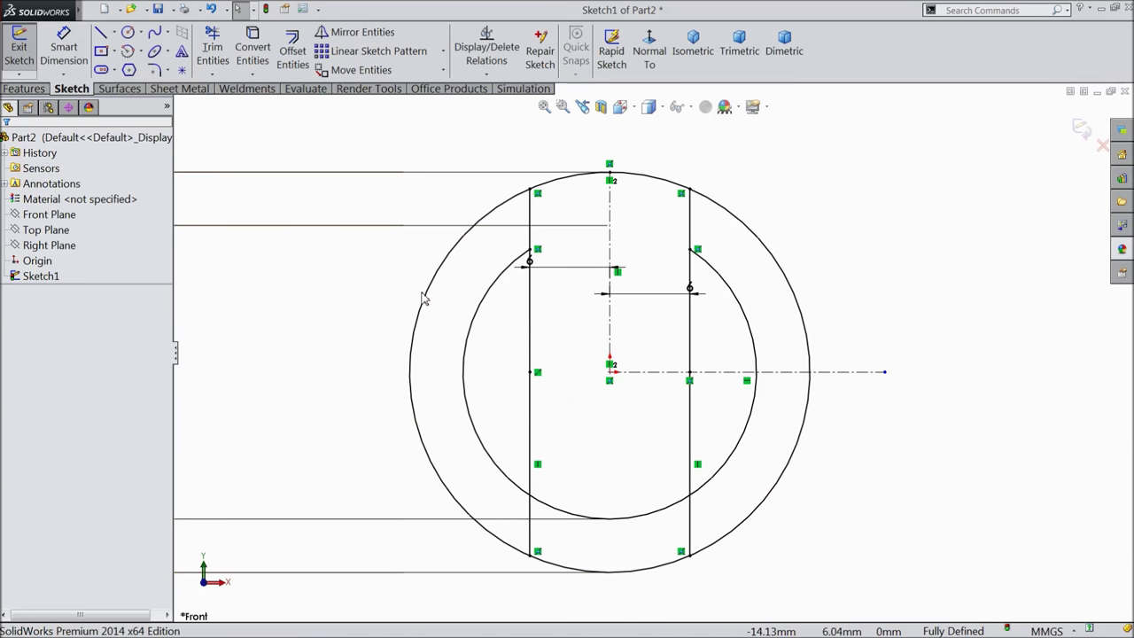
Trim away the outer circle's left and right side arcs and the inner circle's lower arc between the vertical lines.
left_click(212, 52)
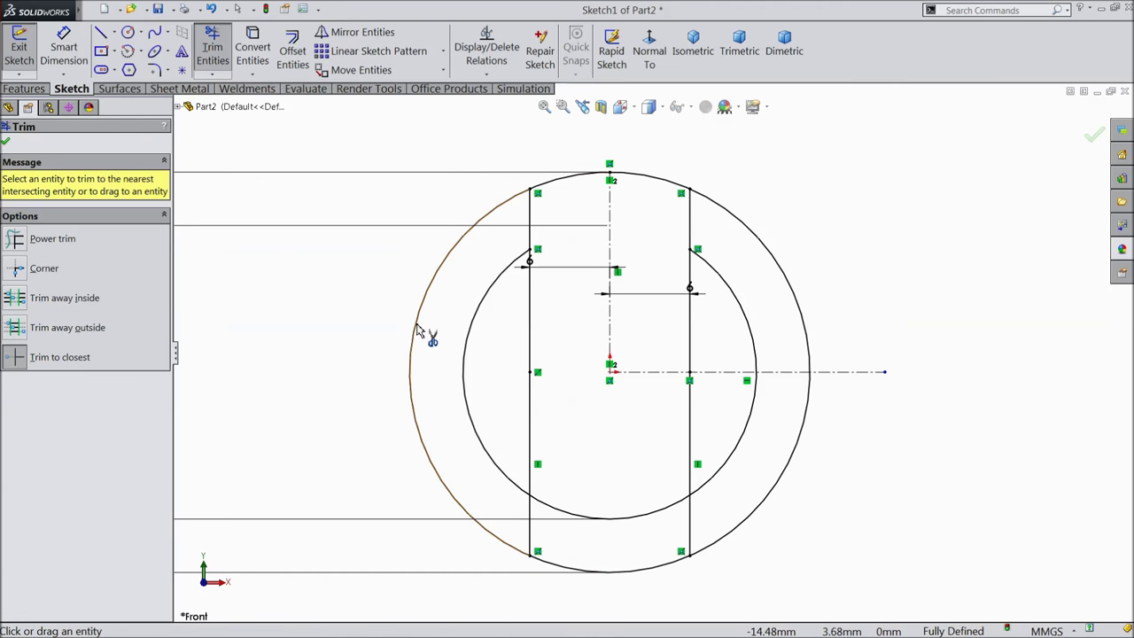
left_click(416, 329)
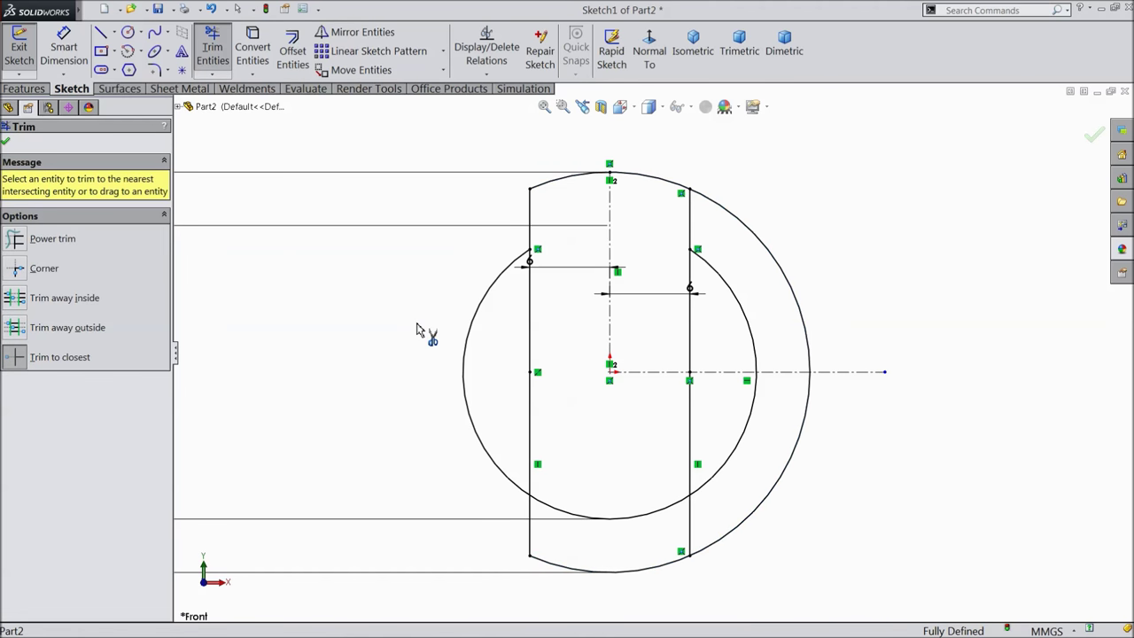
left_click(807, 351)
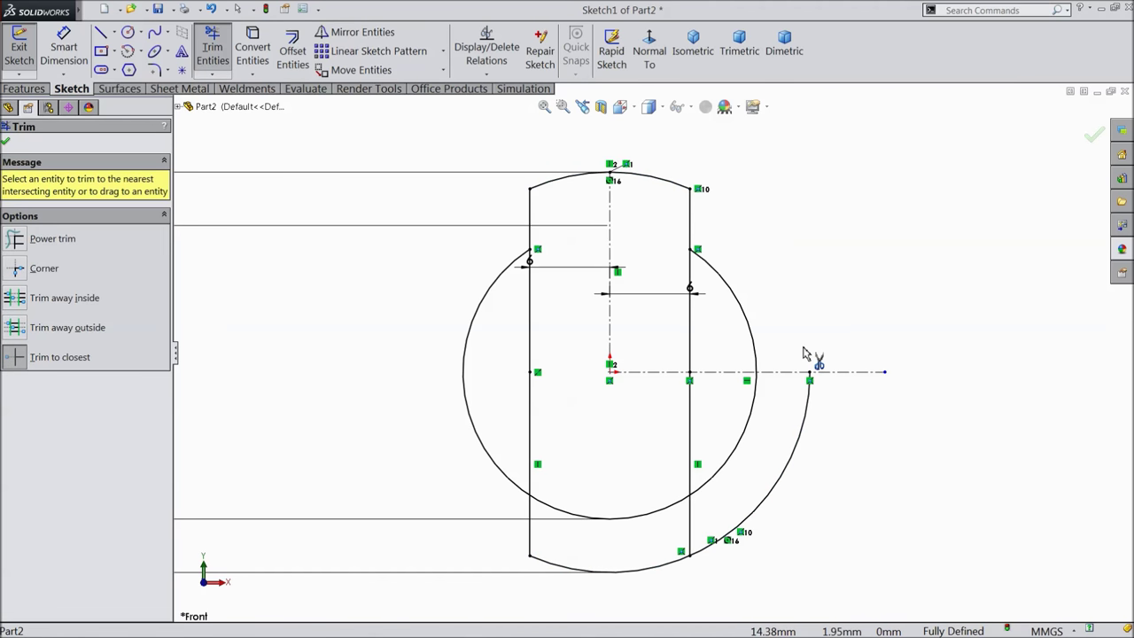
left_click(791, 456)
left_click(635, 516)
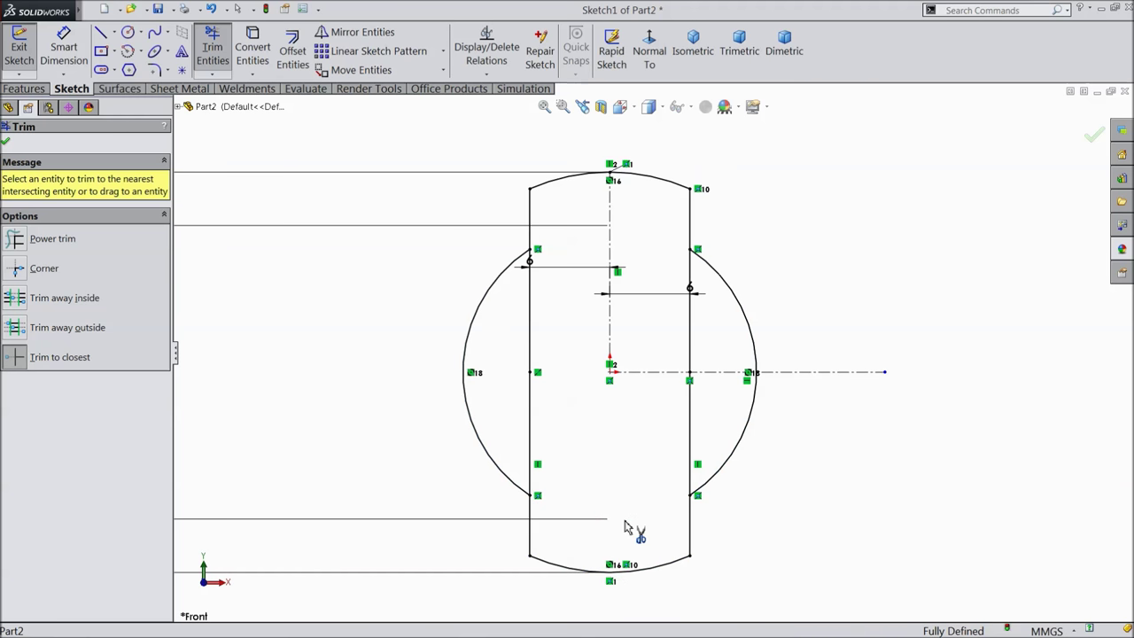
Trim away the vertical line segments inside the inner circle on both sides, leaving one closed profile outline.
left_click(534, 400)
left_click(531, 341)
left_click(693, 335)
left_click(689, 432)
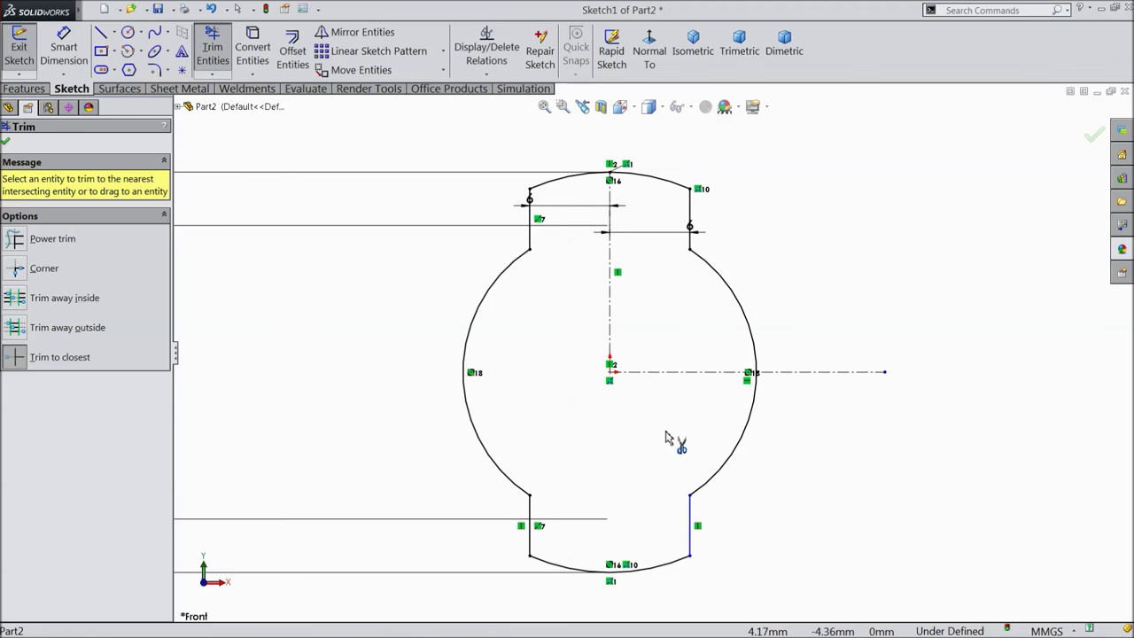
scroll(669, 438, "up", 4)
scroll(653, 365, "down", 1)
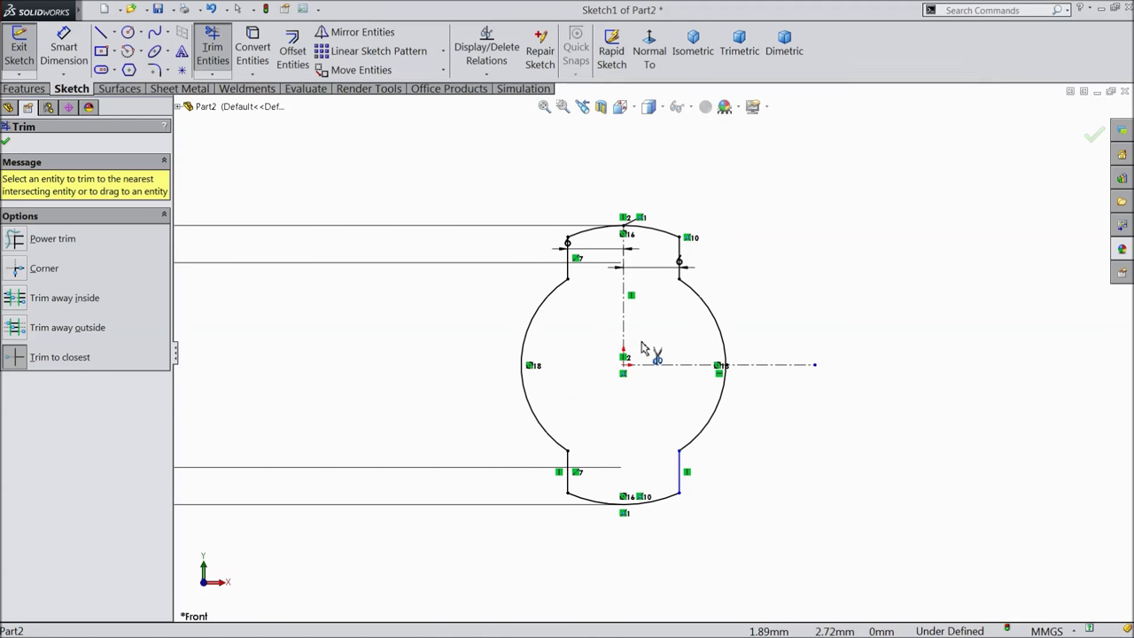
left_click(6, 143)
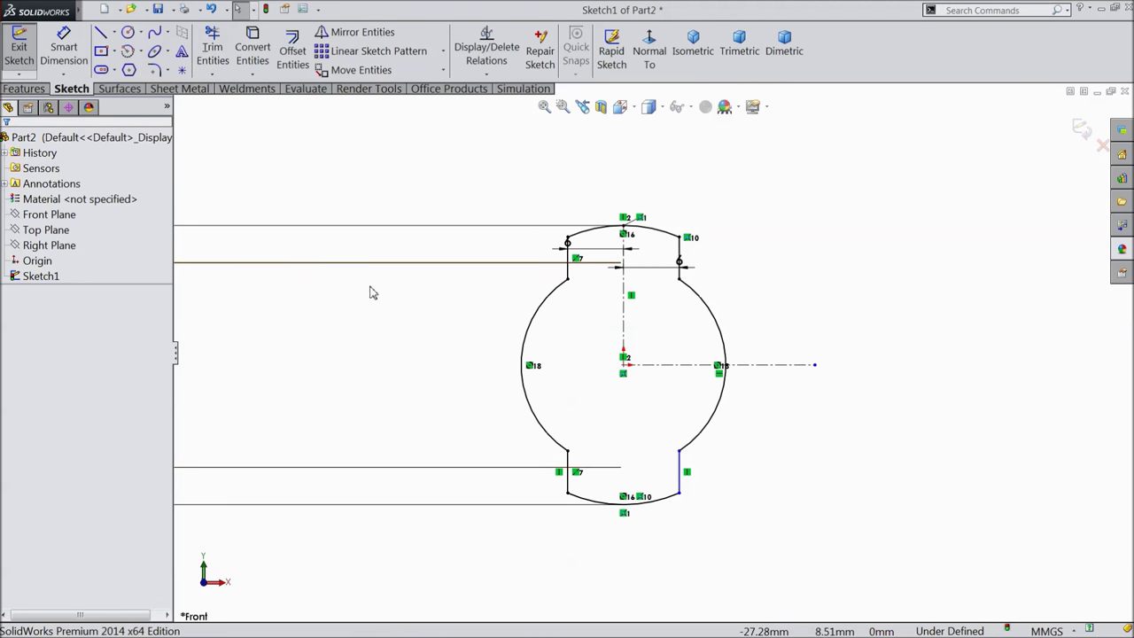
Reposition the two 6 mm offset dimensions above the profile.
scroll(628, 352, "down", 1)
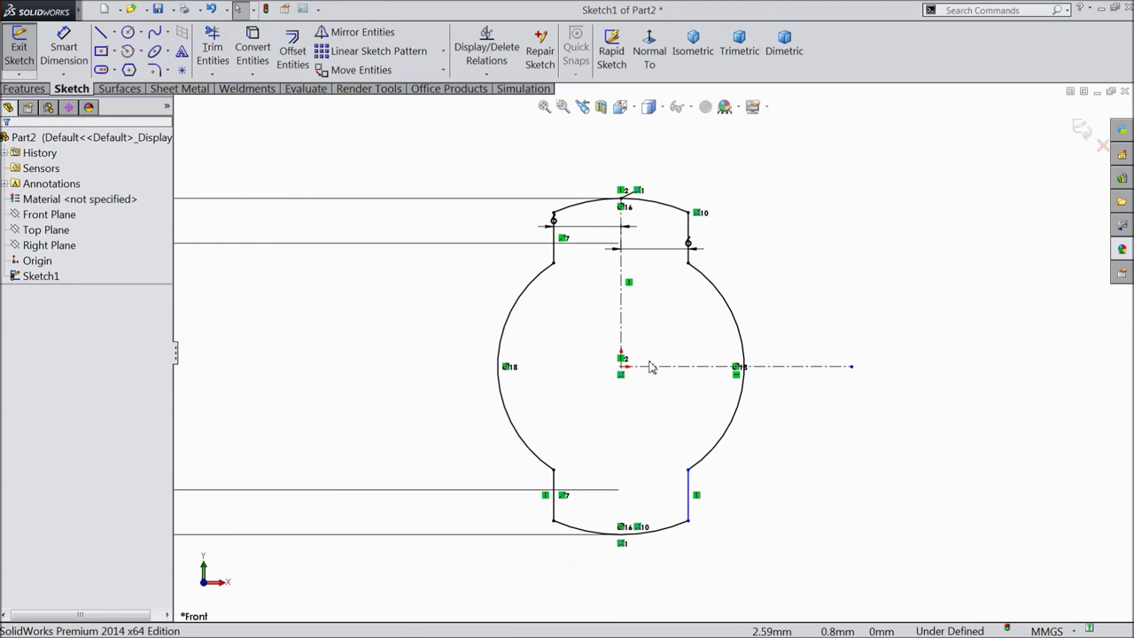
left_click(690, 252)
left_click(671, 140)
left_click(554, 235)
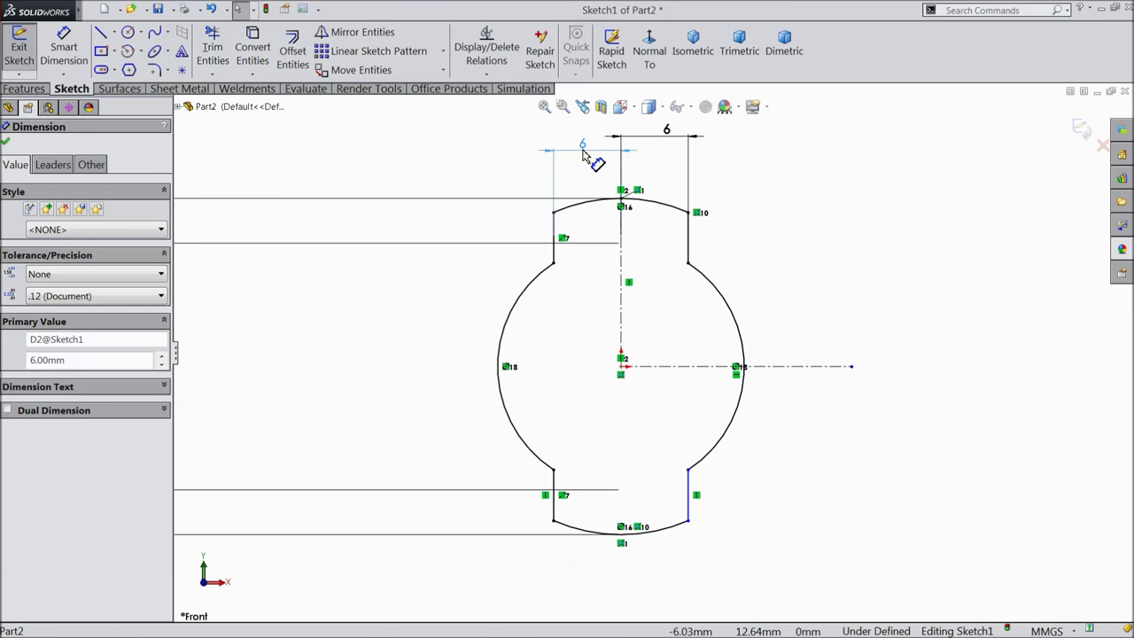
Move the 22 mm and 30 mm diameter dimensions closer to the profile's left side.
scroll(574, 214, "up", 1)
scroll(574, 213, "up", 3)
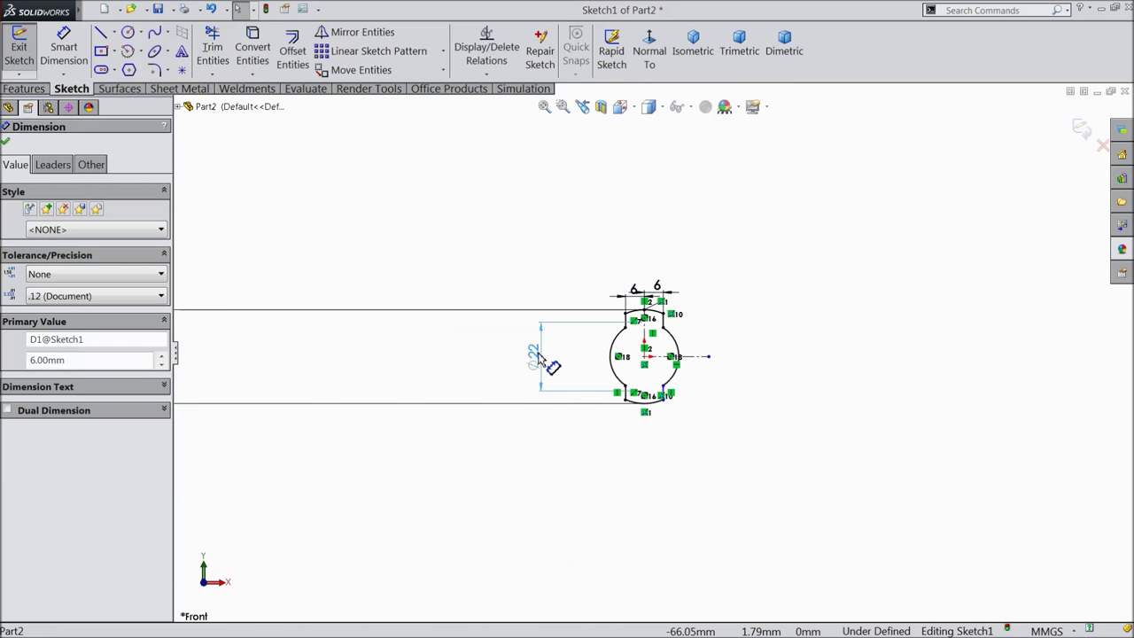
left_click(586, 365)
scroll(506, 380, "up", 1)
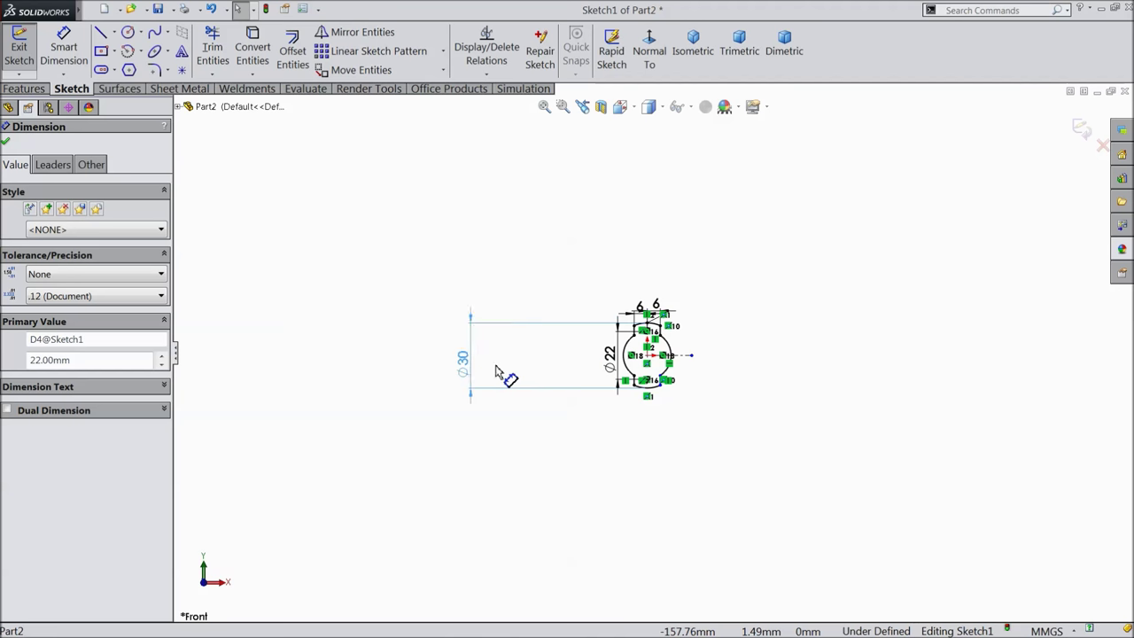
left_click(589, 367)
scroll(627, 359, "down", 5)
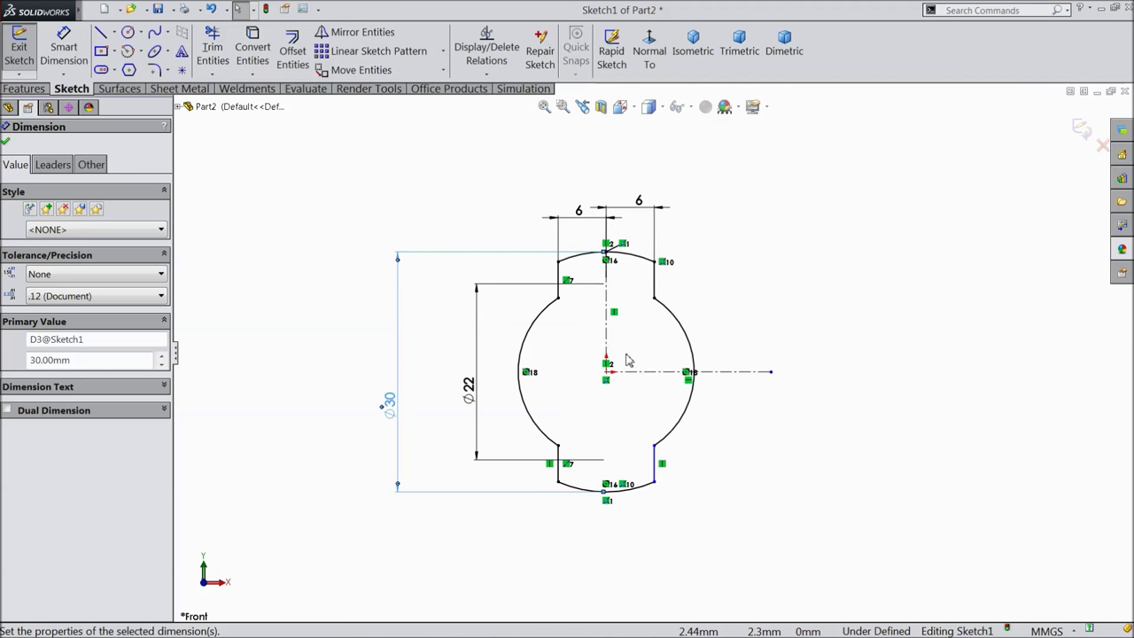
Add a horizontal relation between the two lower corner points where the inner arcs meet the vertical lines.
scroll(632, 354, "down", 2)
scroll(637, 447, "down", 2)
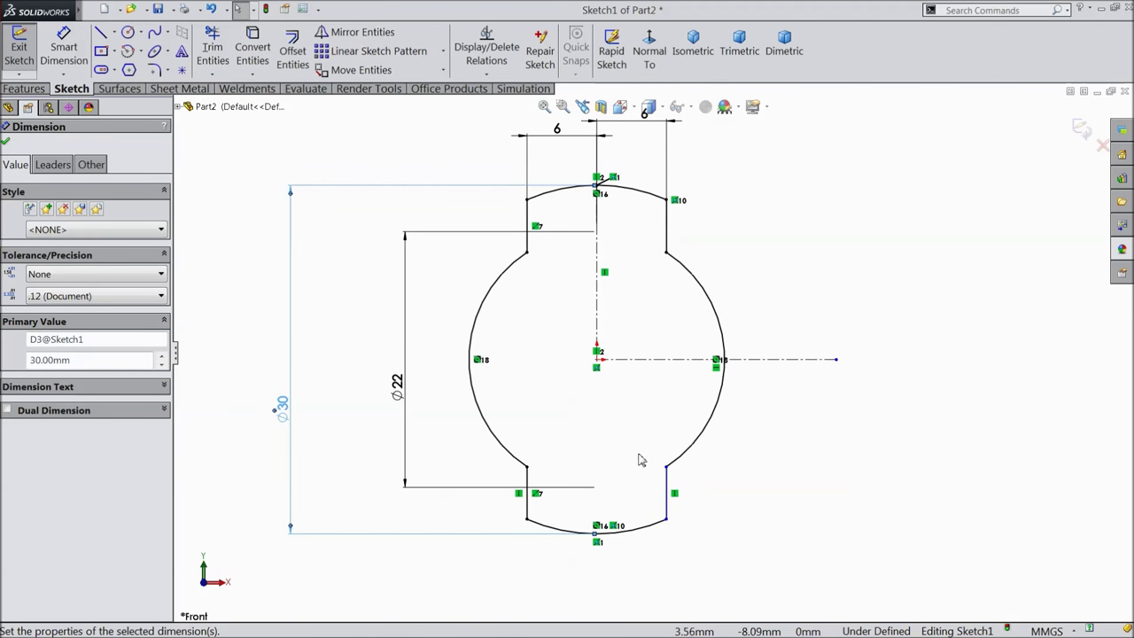
left_click(667, 470)
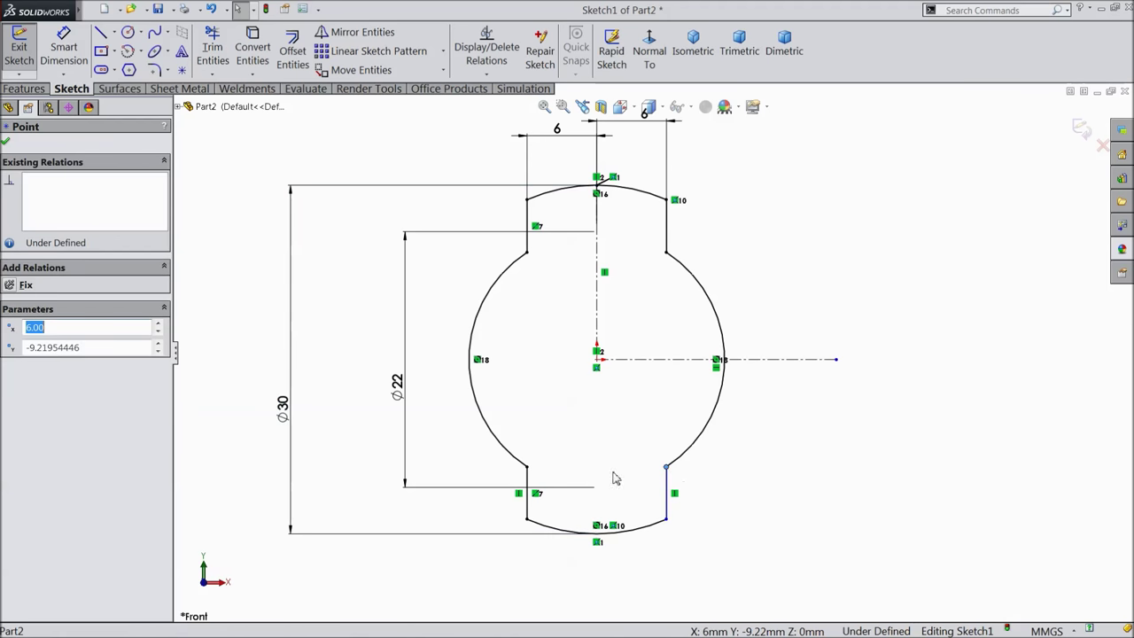
left_click(528, 468, "ctrl")
left_click(560, 424)
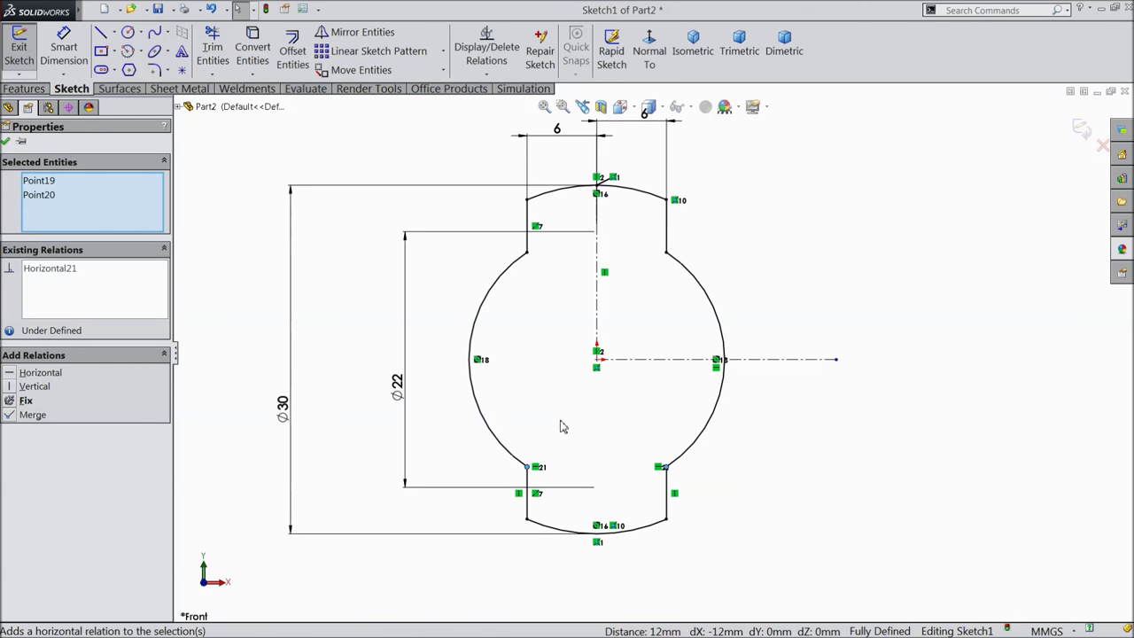
Extrude the closed profile as a boss with the Mid Plane end condition and a depth of 150 mm.
scroll(560, 406, "up", 2)
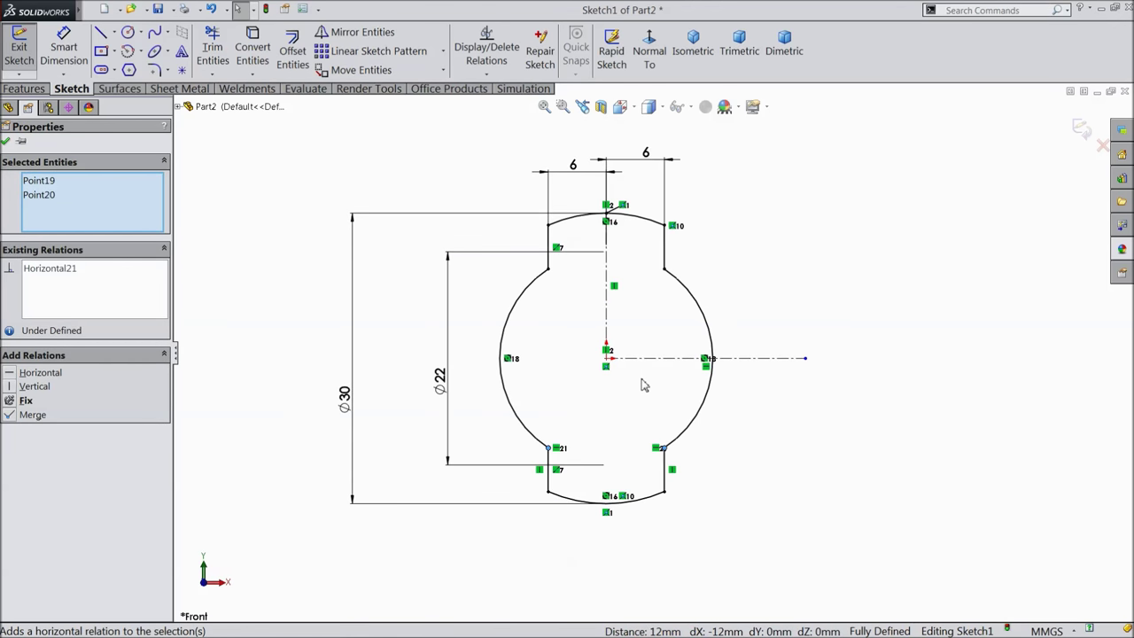
left_click(24, 89)
left_click(26, 50)
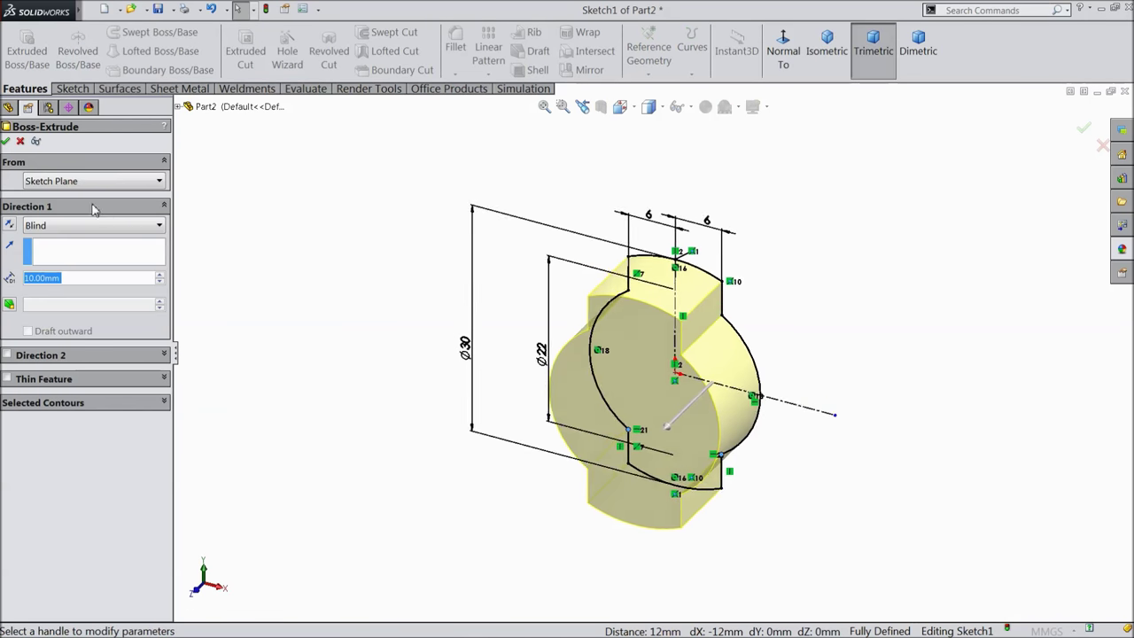
left_click(88, 225)
left_click(51, 304)
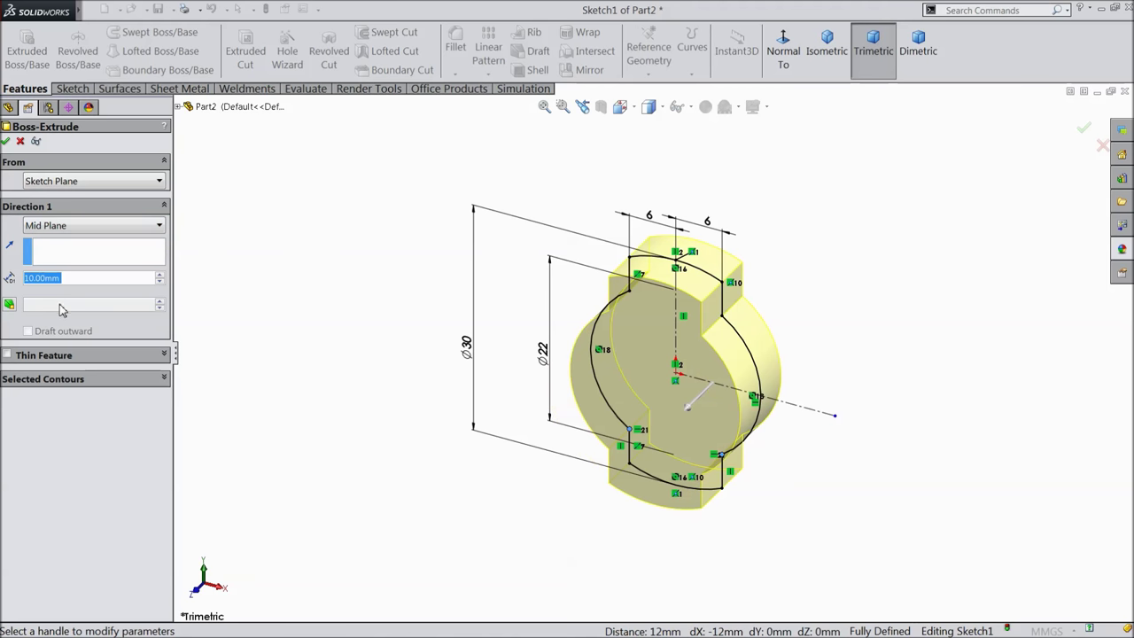
type("150")
key("Return")
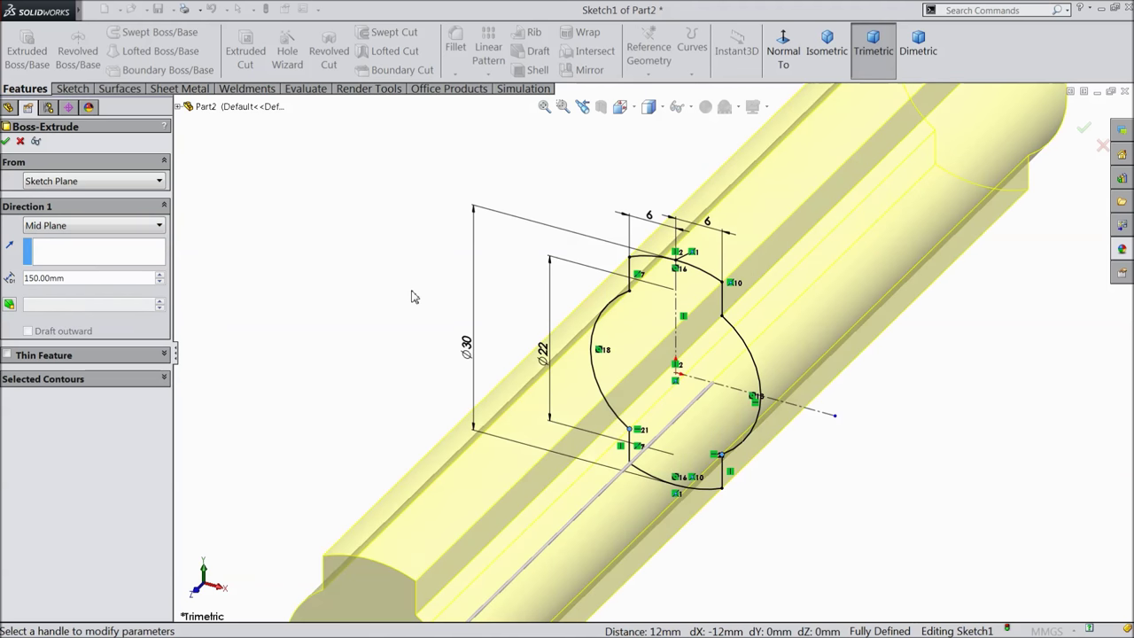
key("f")
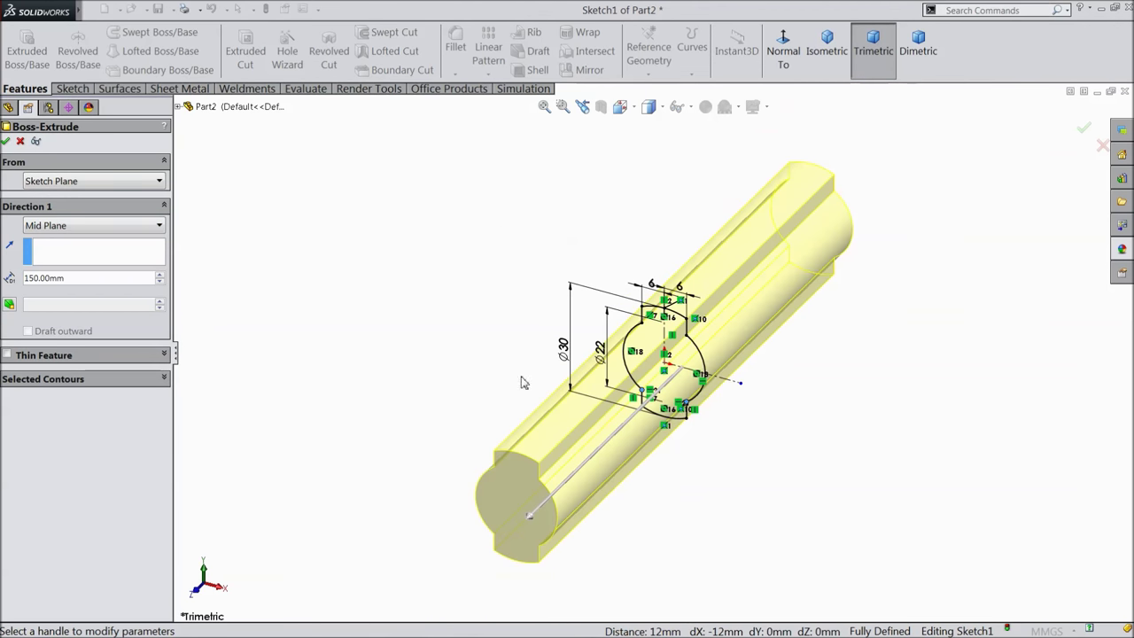
left_click(6, 142)
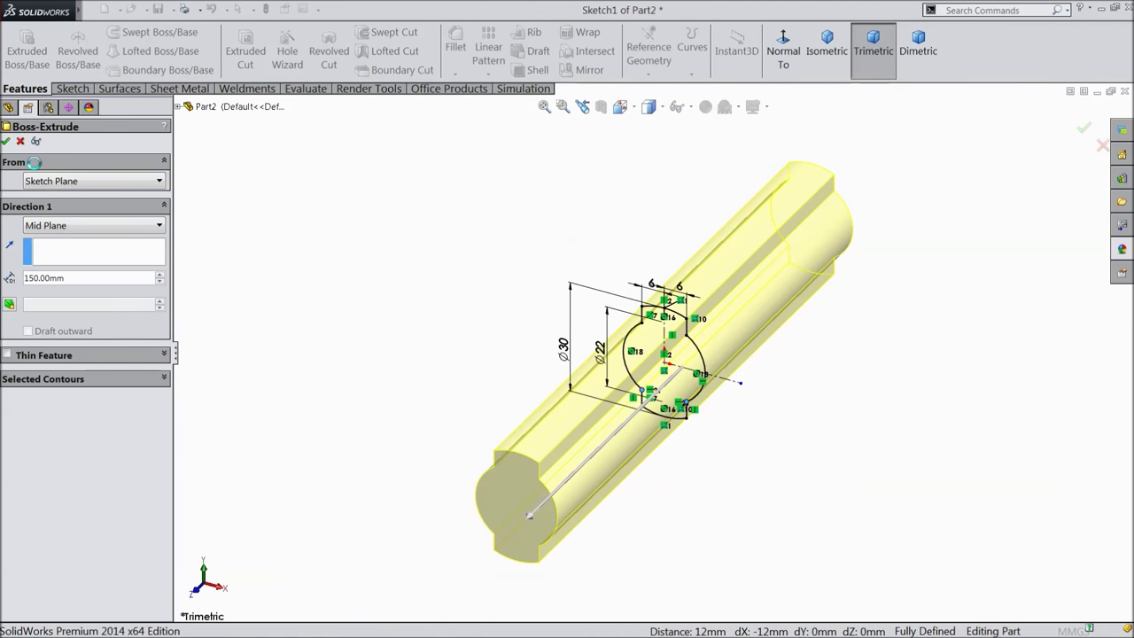
left_click(398, 357)
Start a new sketch on the Front Plane and view it face-on.
mouse_move(413, 373)
middle_mouse_down()
mouse_move(417, 313)
mouse_move(420, 337)
mouse_move(397, 321)
mouse_move(633, 430)
middle_mouse_up()
left_click(41, 245)
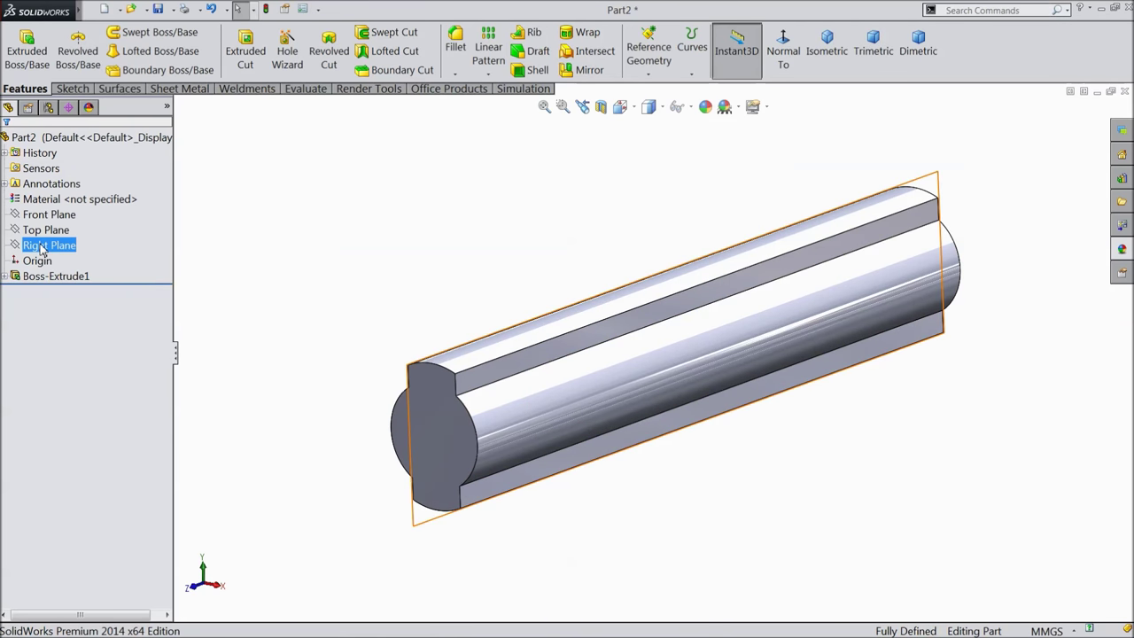
left_click(40, 231)
left_click(44, 216)
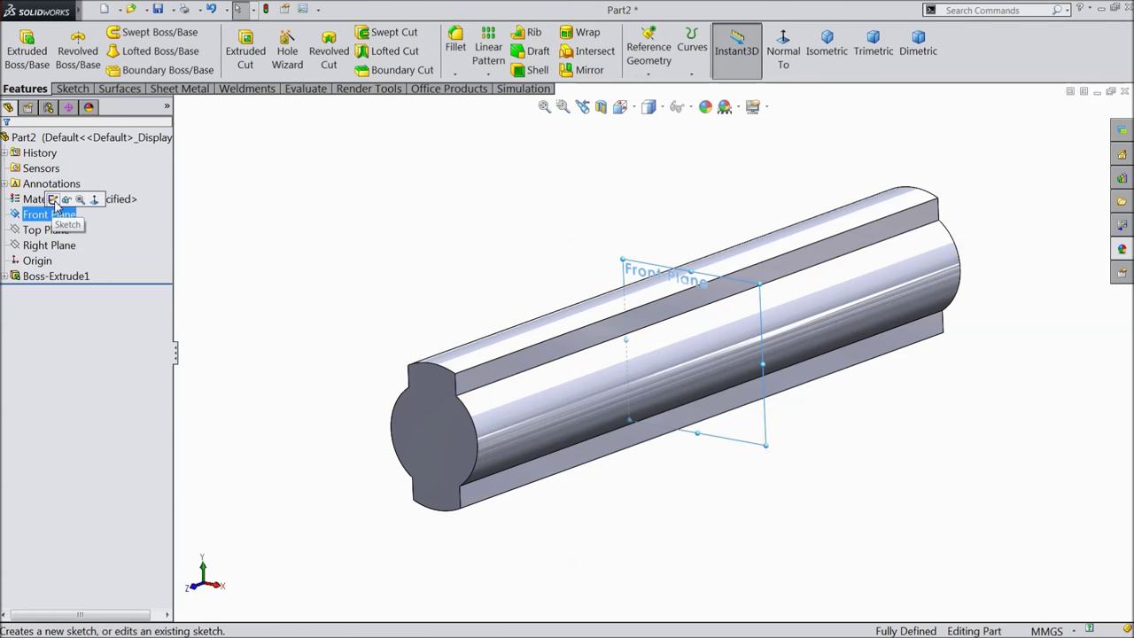
left_click(51, 199)
left_click(784, 55)
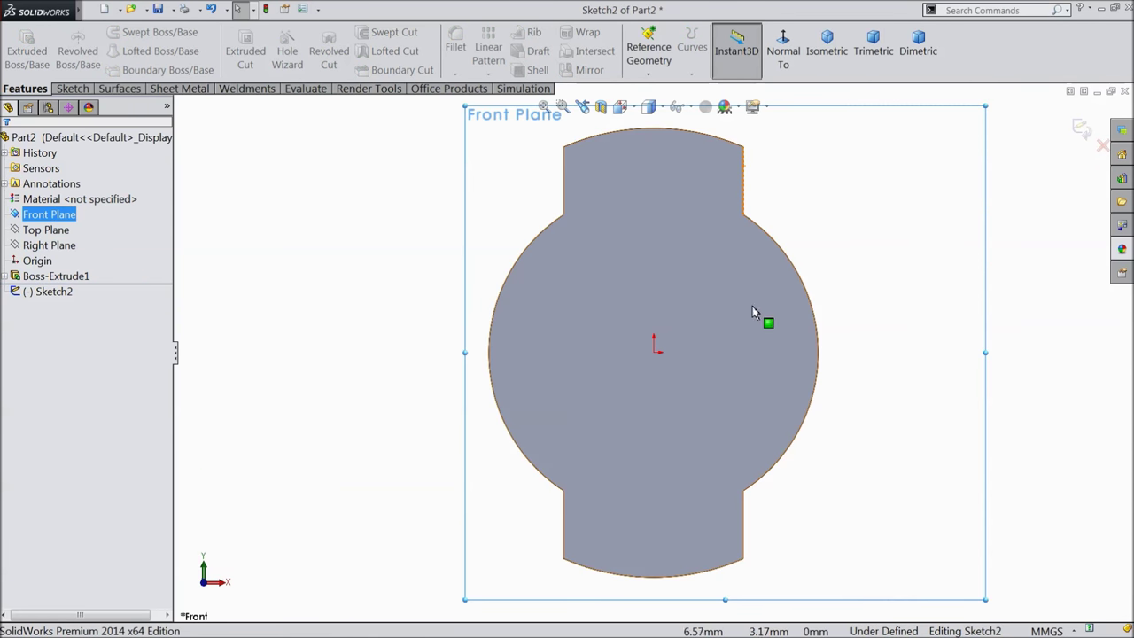
Convert the two side arc edges of the 22 mm round section into sketch entities.
left_click(816, 362)
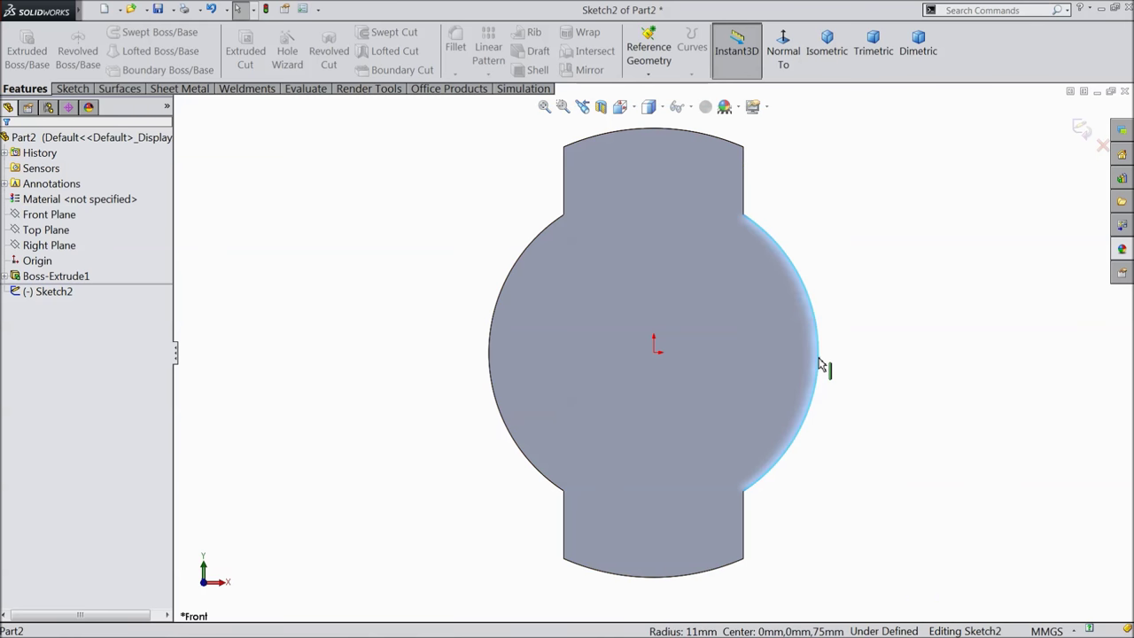
left_click(490, 341, "ctrl")
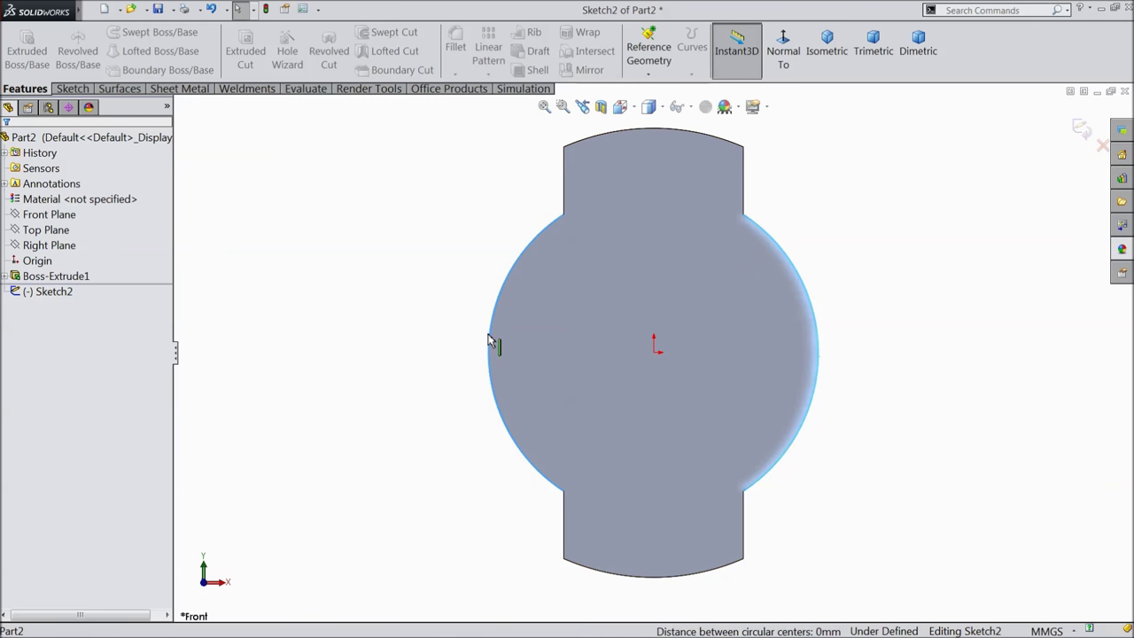
left_click(72, 88)
left_click(264, 59)
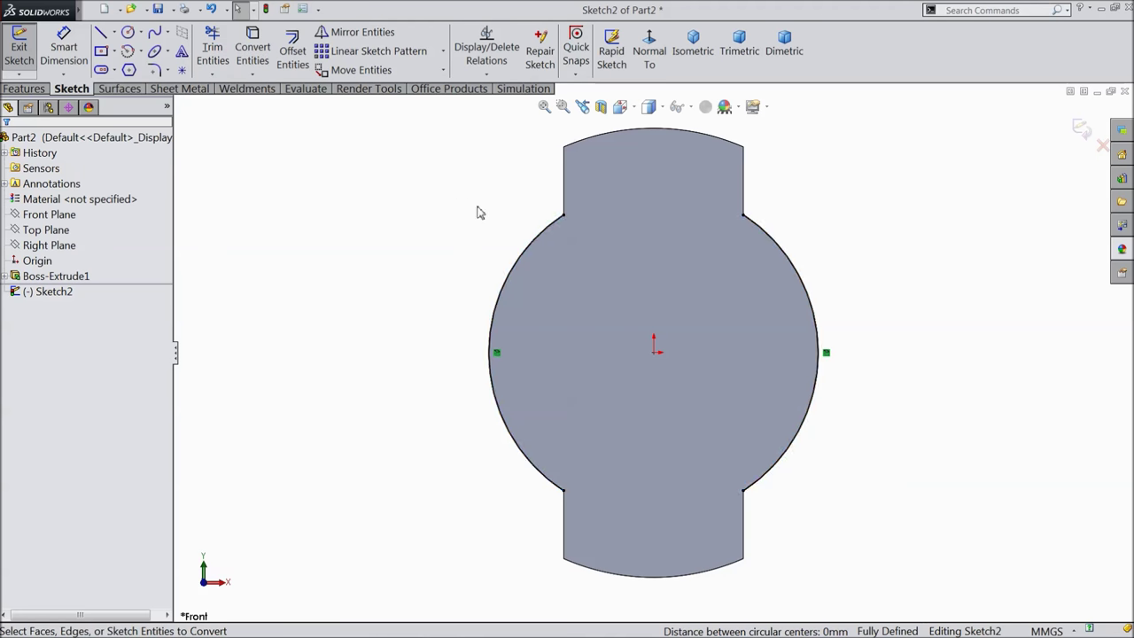
Sketch a vertical centerline from the upper arc's midpoint to the origin and a horizontal one from there to the right-hand arc.
left_click(116, 34)
left_click(130, 70)
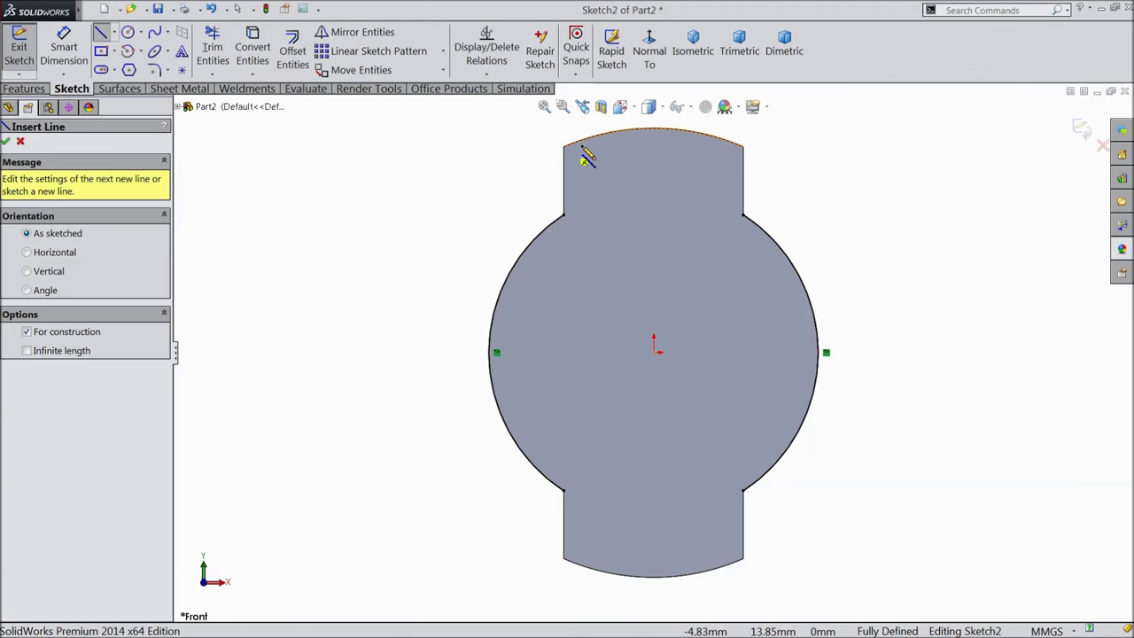
left_click(655, 130)
left_click(654, 353)
left_click(819, 353)
right_click(846, 293)
left_click(864, 118)
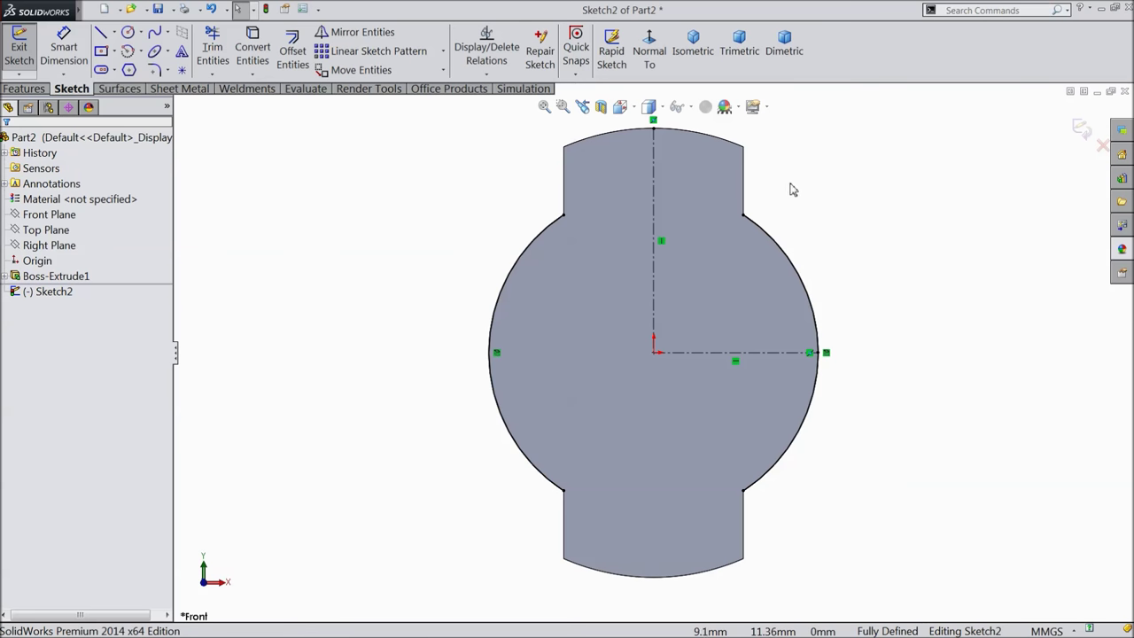
Sketch a three-point arc of about 7.2 mm radius joining the upper neck's two lower corners and bulging toward the origin.
scroll(754, 191, "down", 2)
left_click(137, 53)
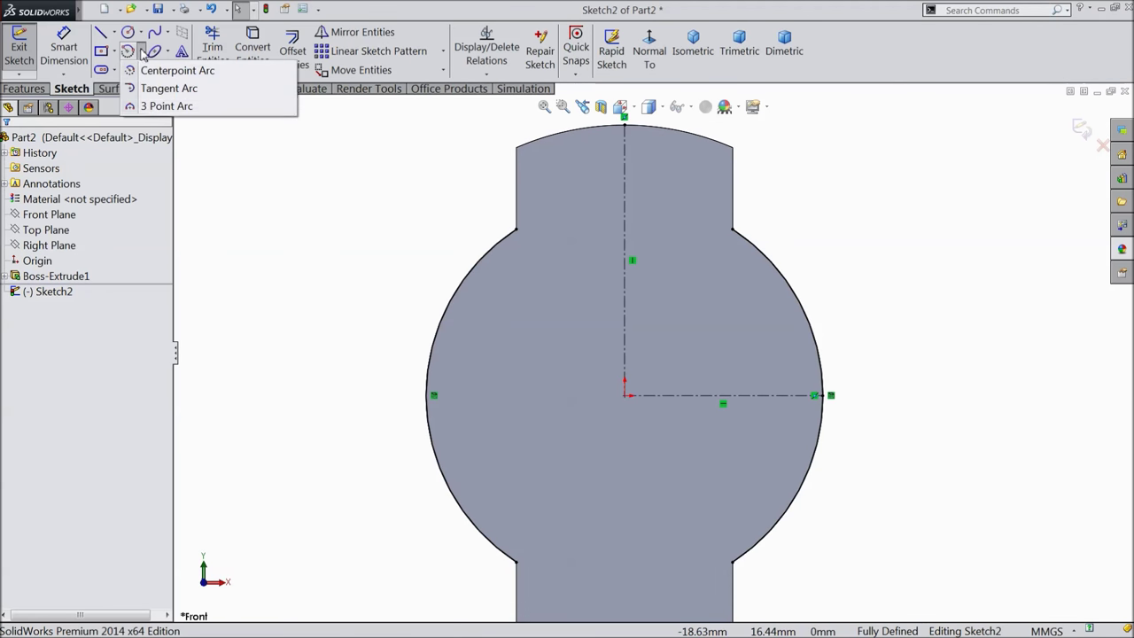
left_click(158, 104)
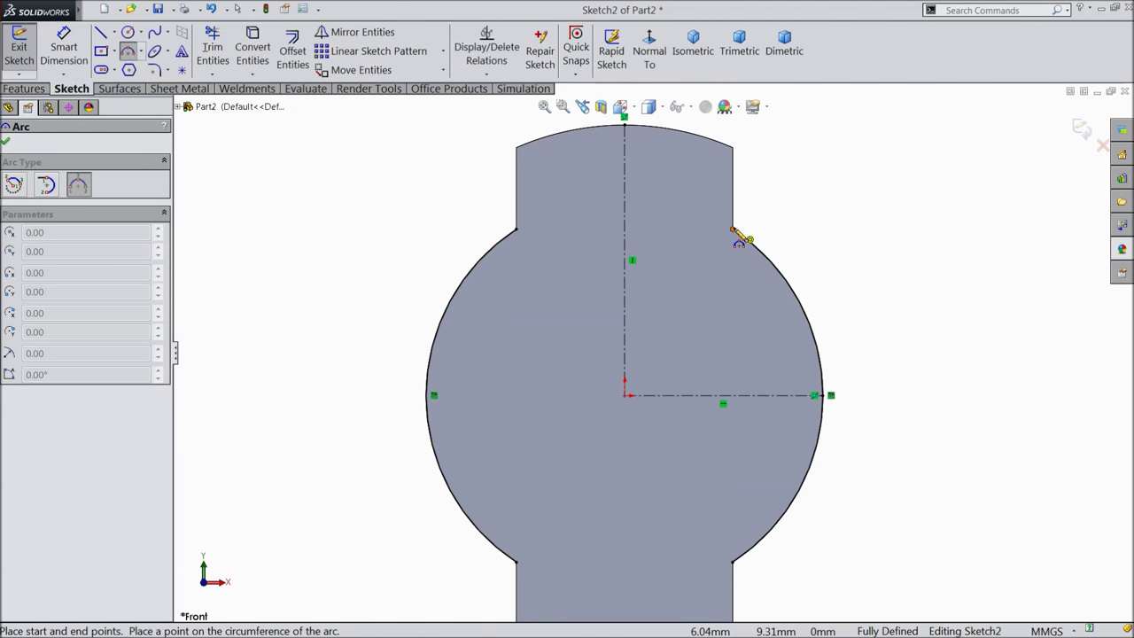
left_click(517, 231)
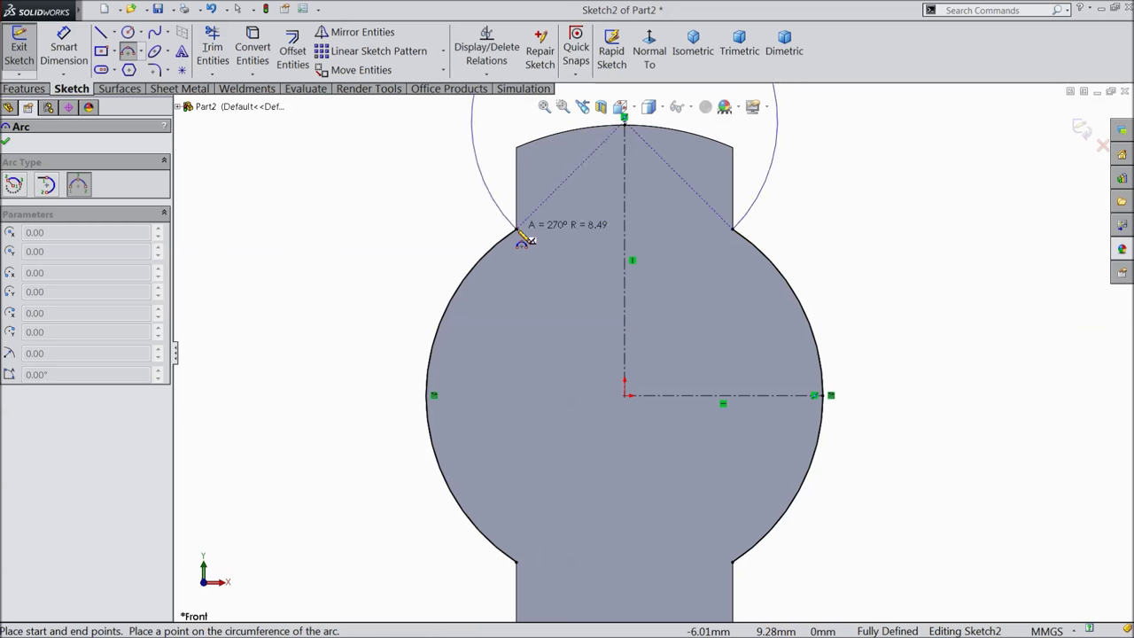
left_click(609, 293)
right_click(422, 113)
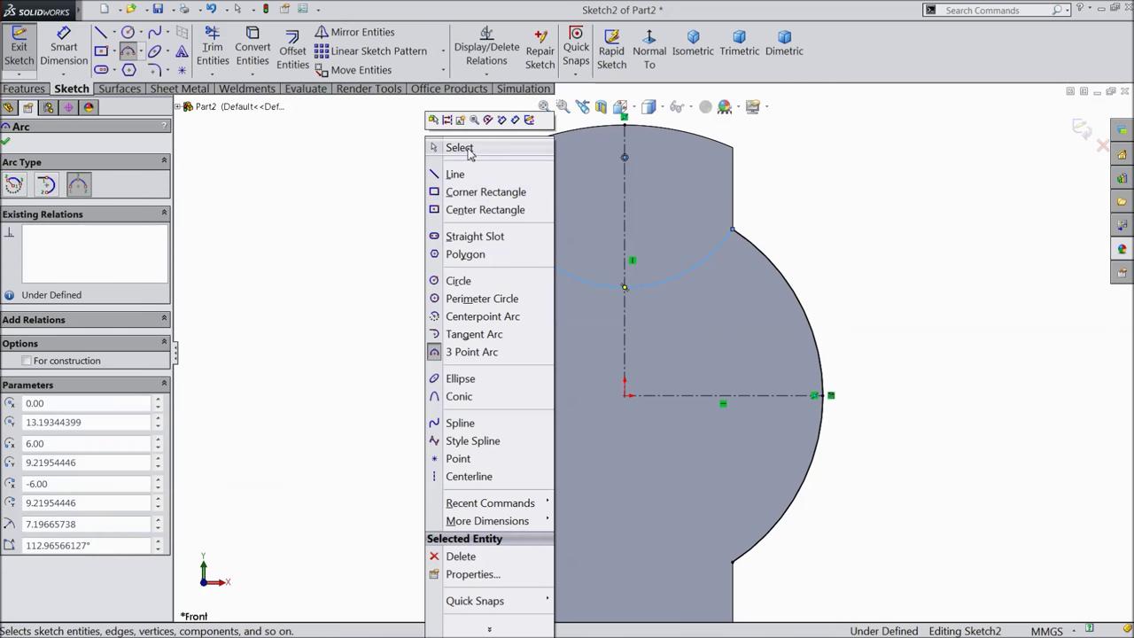
left_click(467, 149)
Place a sketch point at the midpoint of the new arc, on the vertical centerline.
scroll(932, 144, "down", 2)
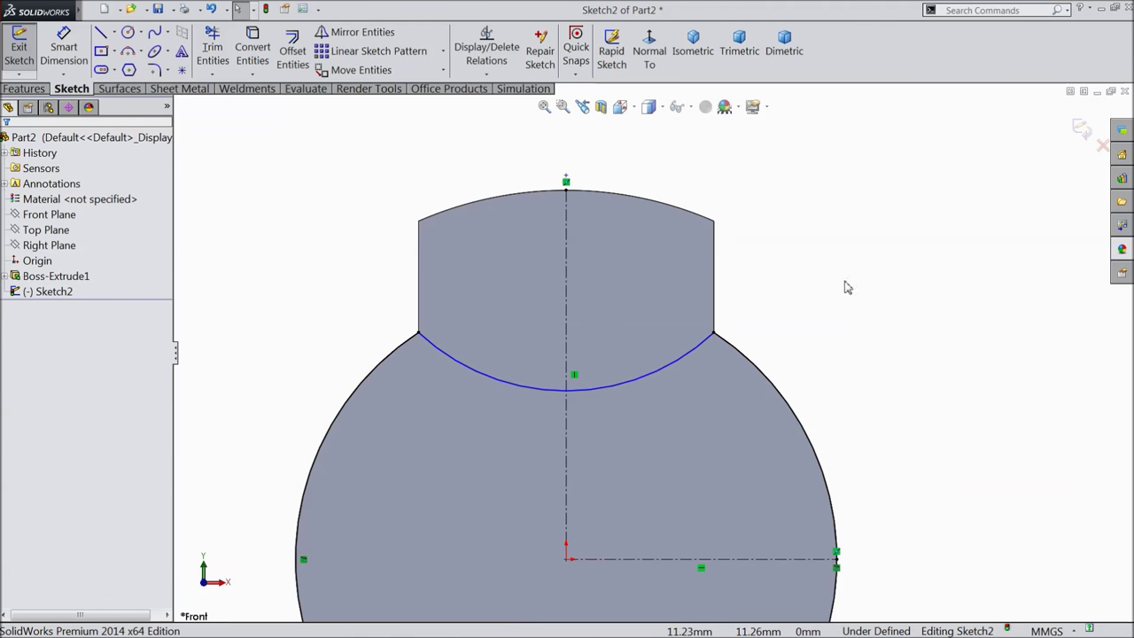
left_click(576, 397)
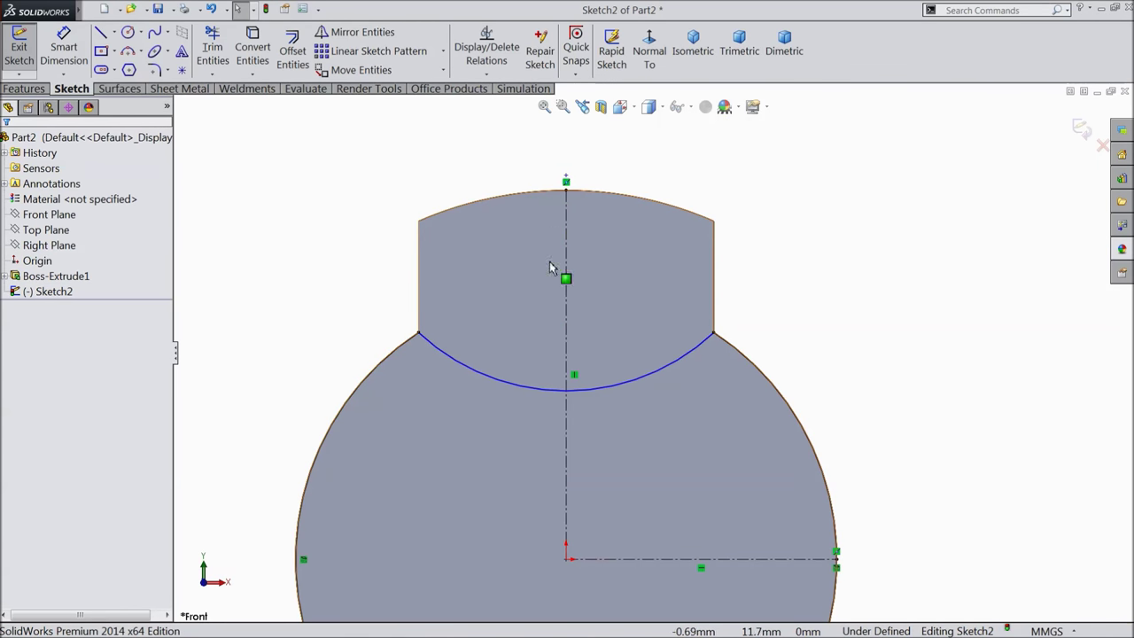
left_click(183, 71)
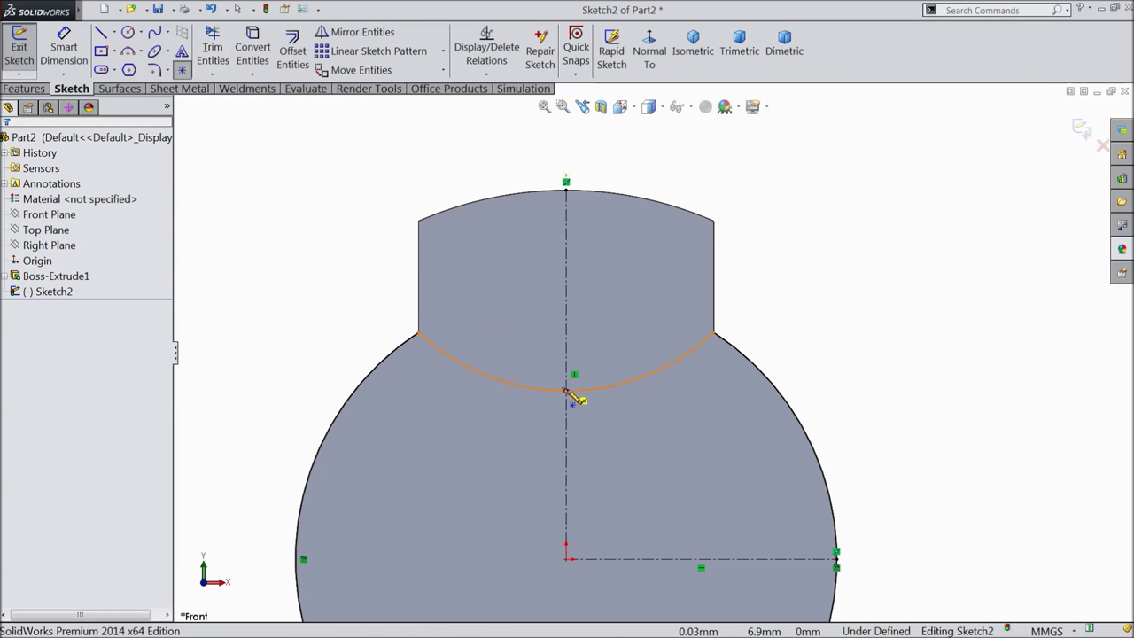
left_click(567, 390)
Dimension the distance from the arc's midpoint to the upper end of the vertical centerline as 8 mm.
left_click(80, 57)
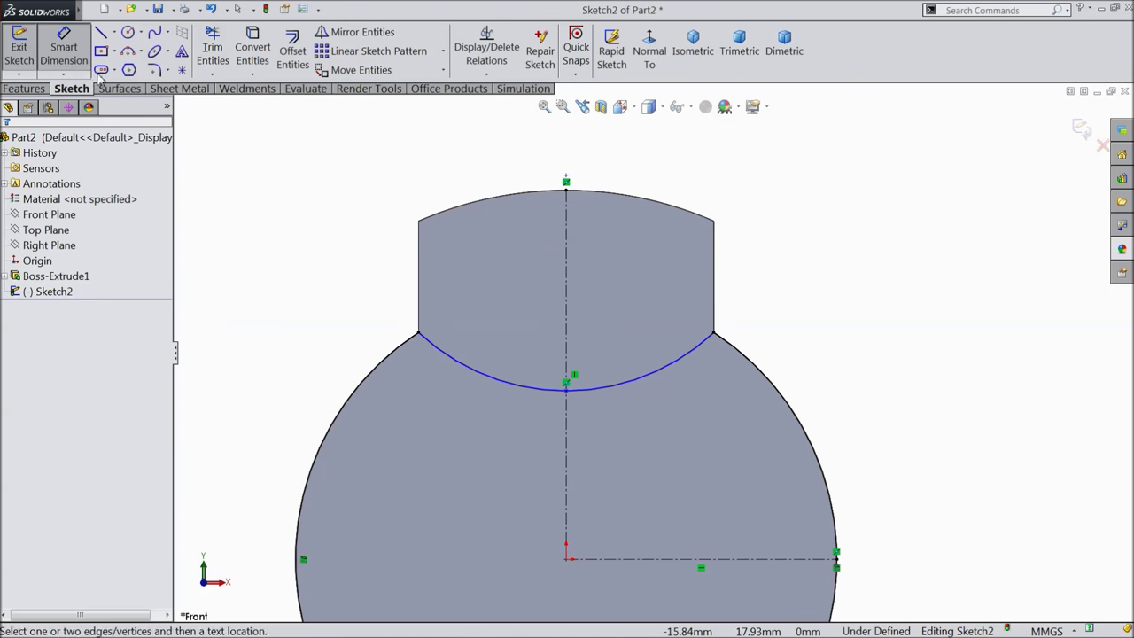
left_click(568, 391)
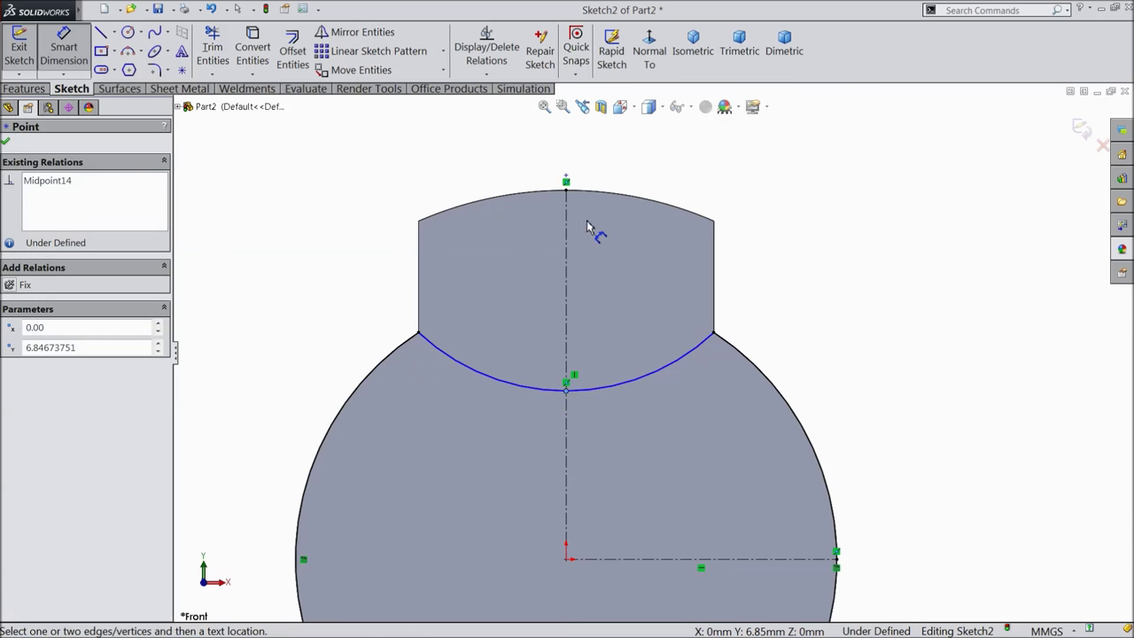
left_click(567, 193)
left_click(758, 271)
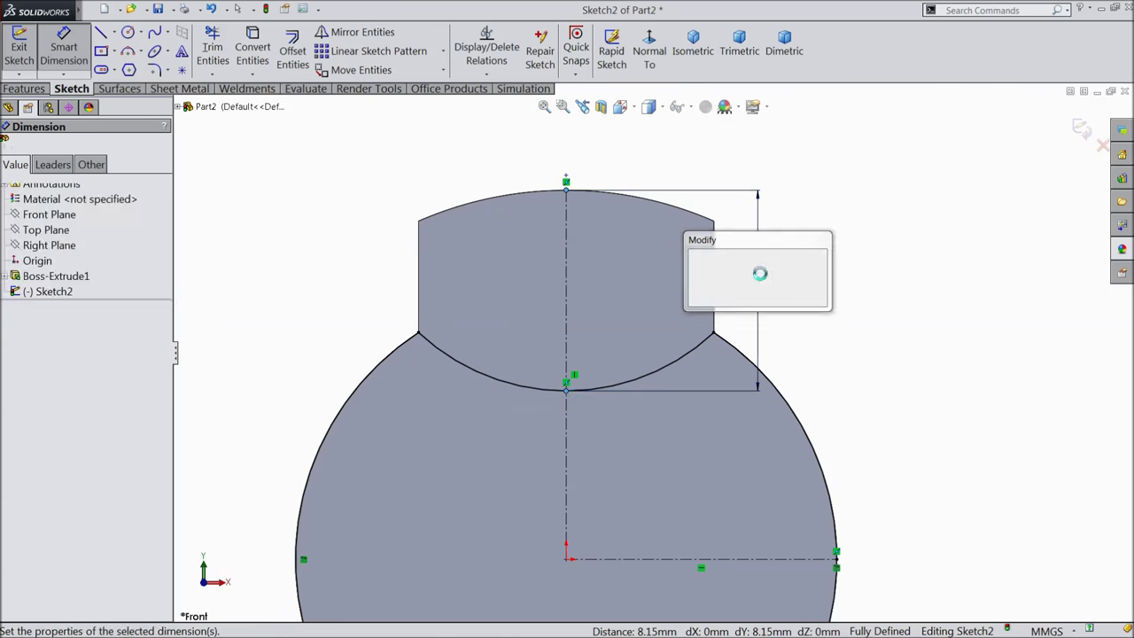
type("8")
left_click(695, 257)
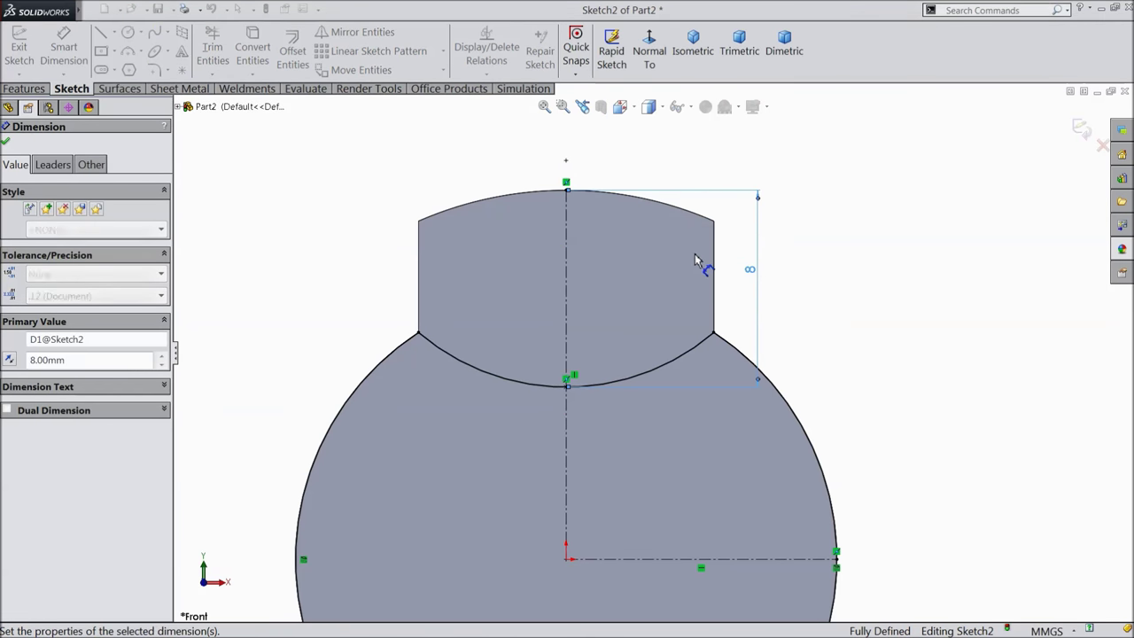
left_click(6, 142)
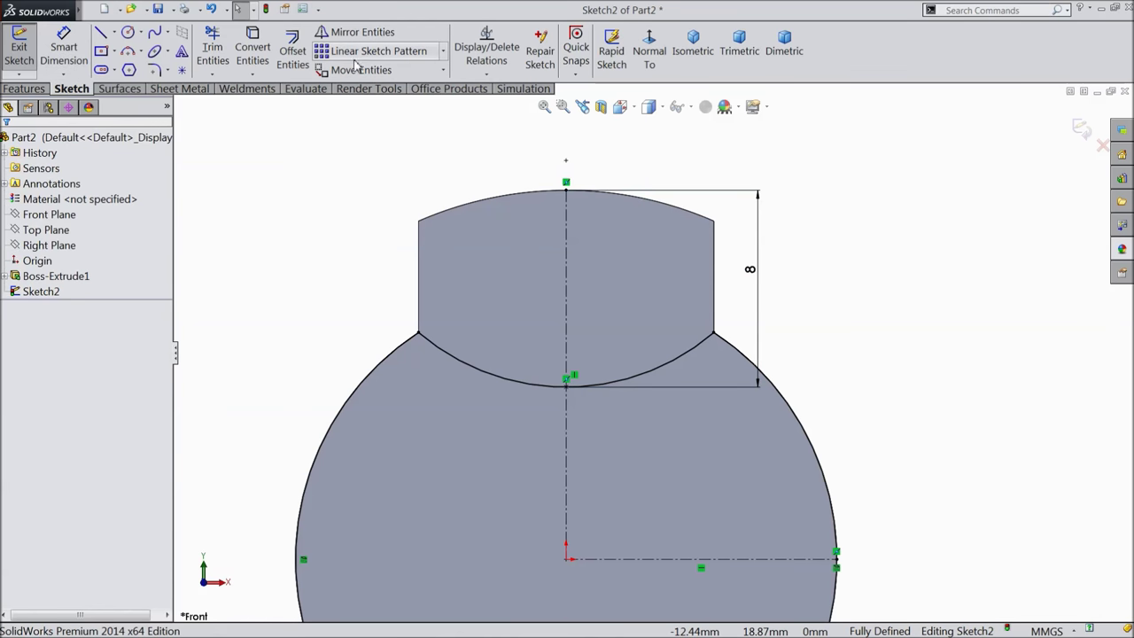
Mirror the arc about the horizontal centerline to the lower neck, keeping the original.
left_click(354, 32)
left_click(551, 388)
scroll(572, 392, "up", 3)
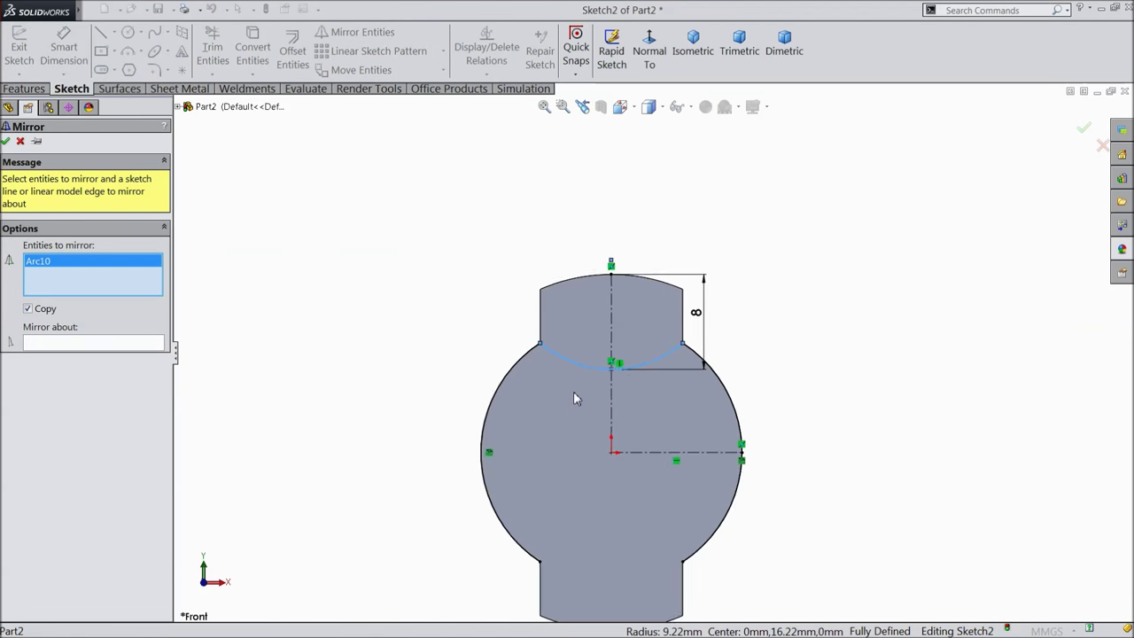
scroll(656, 449, "down", 1)
left_click(89, 345)
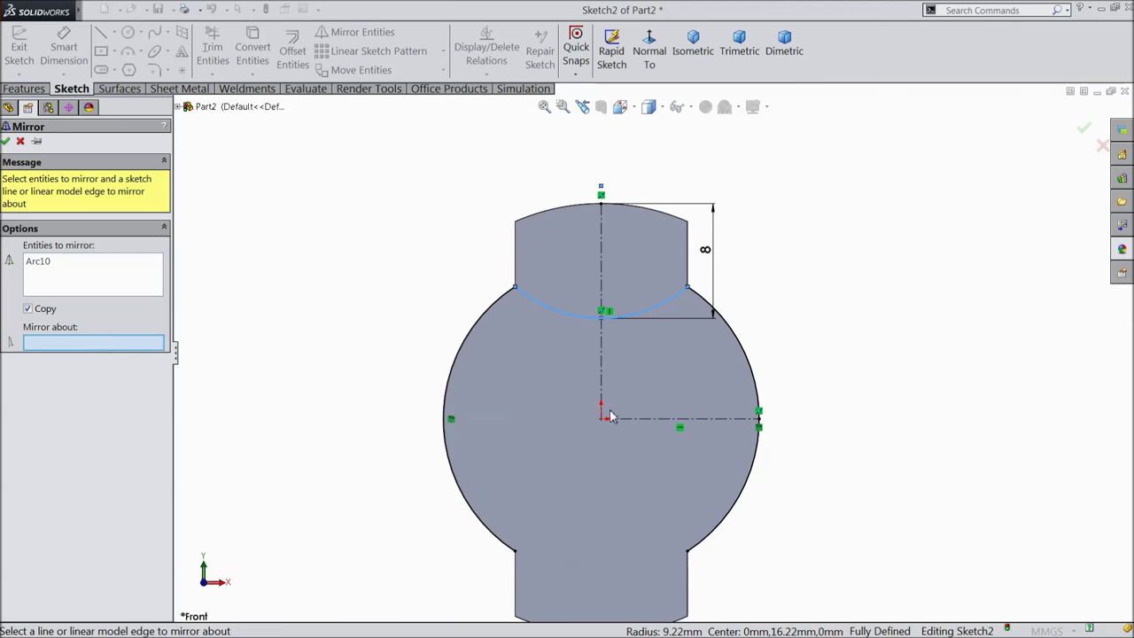
left_click(640, 419)
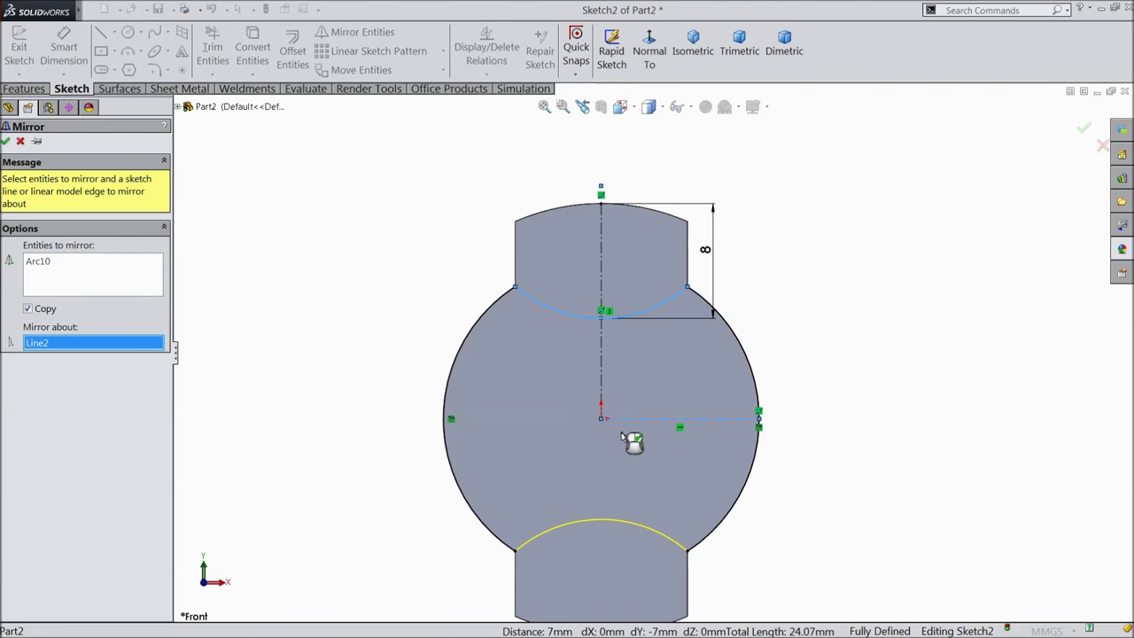
left_click(7, 142)
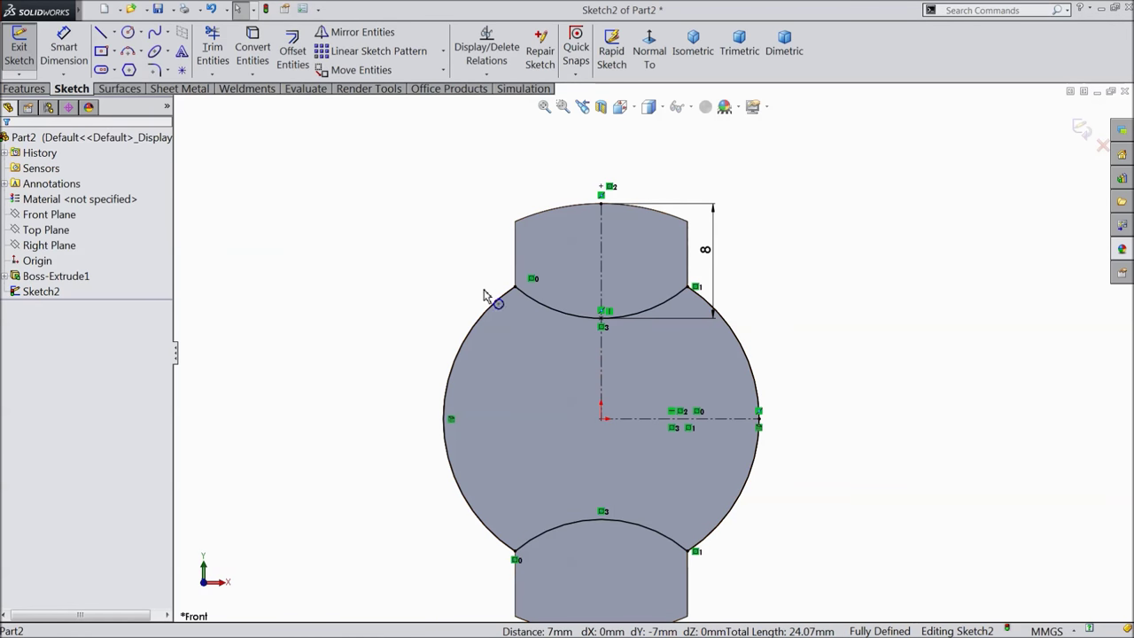
Extrude-cut the sketched profile through the body with a Mid Plane end condition and a depth of 120 mm.
left_click(27, 89)
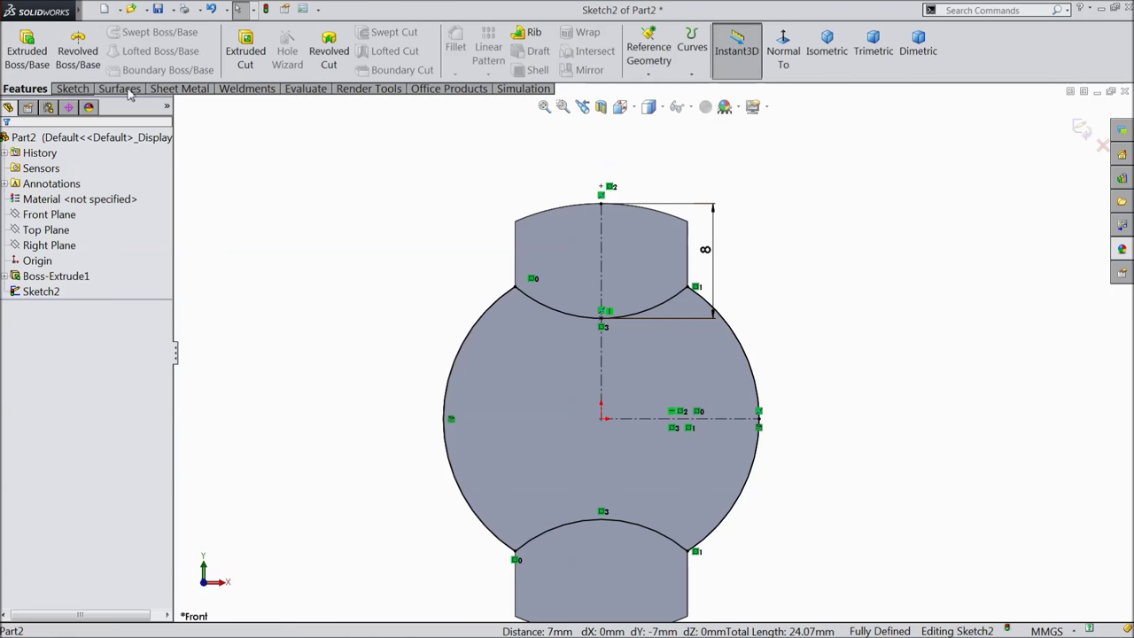
left_click(246, 52)
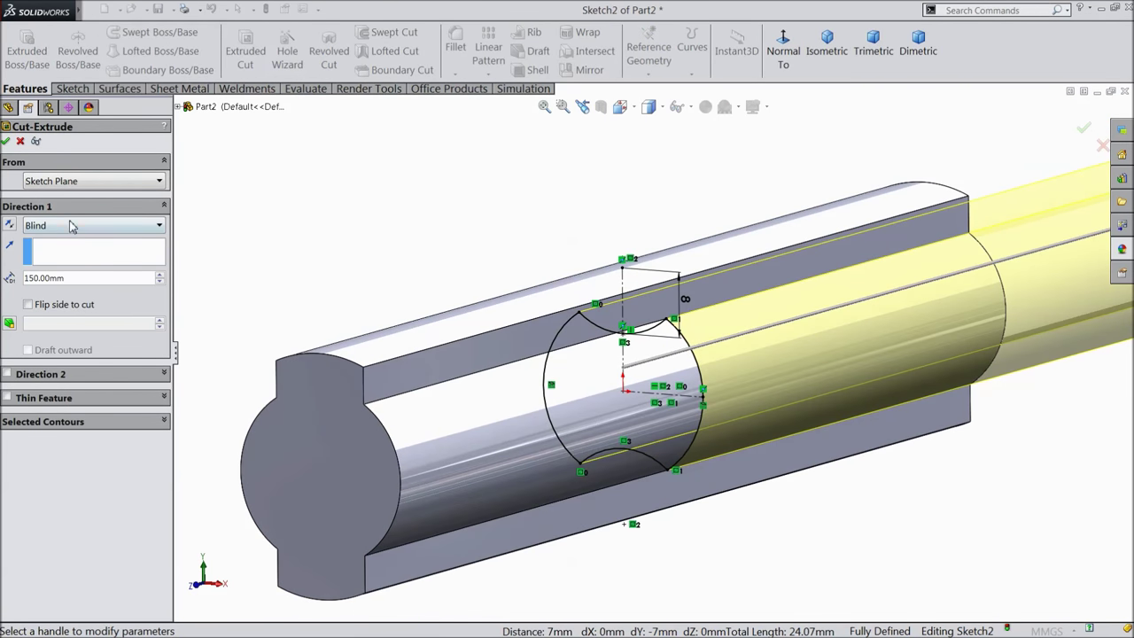
left_click(73, 226)
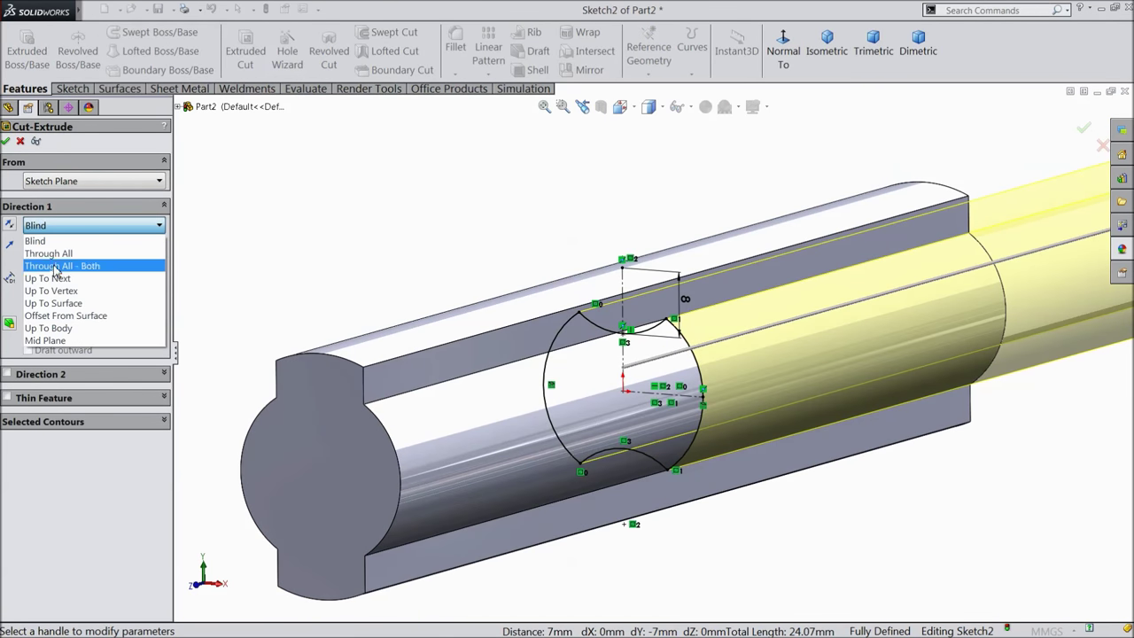
left_click(60, 341)
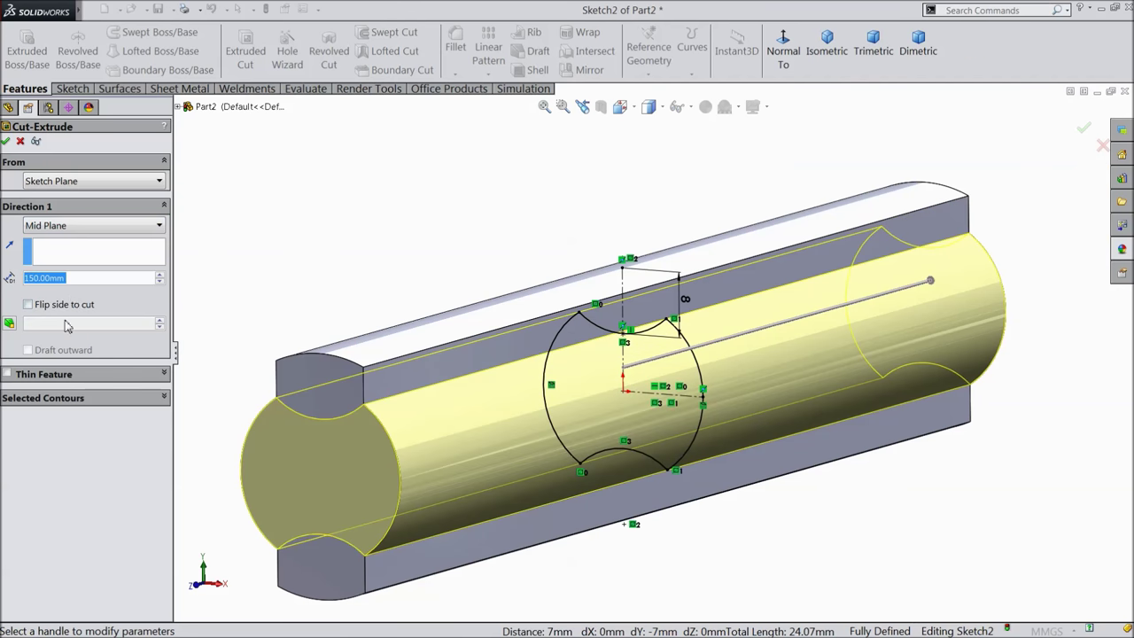
type("120")
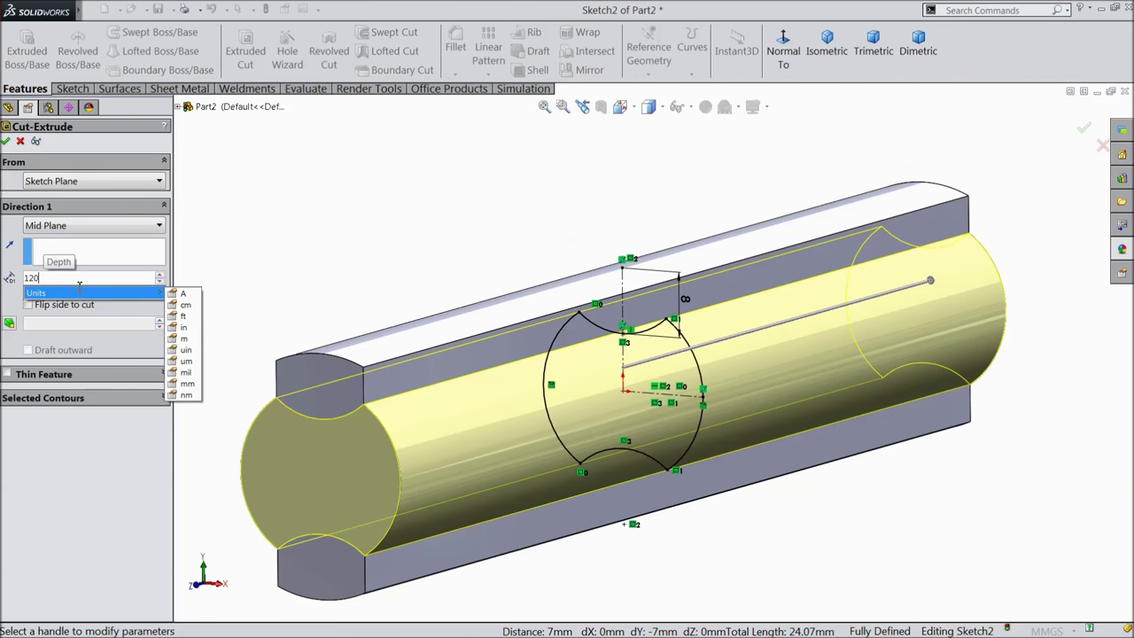
key("Return")
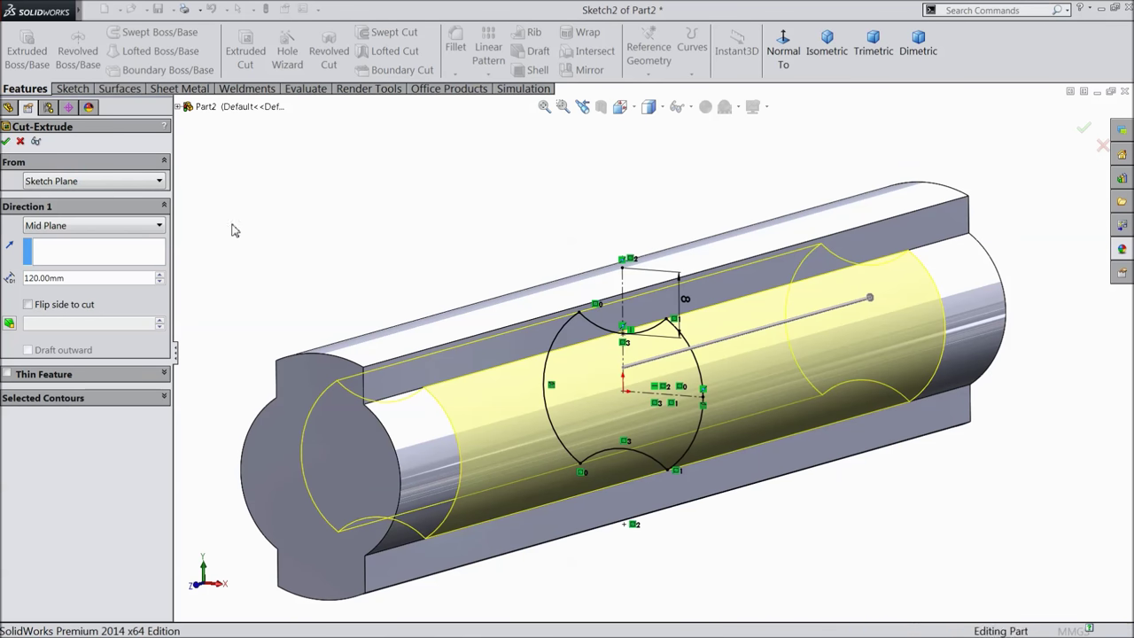
key("Return")
Start a new sketch on the Right Plane and view it straight on.
middle_click_drag(346, 230, 336, 259)
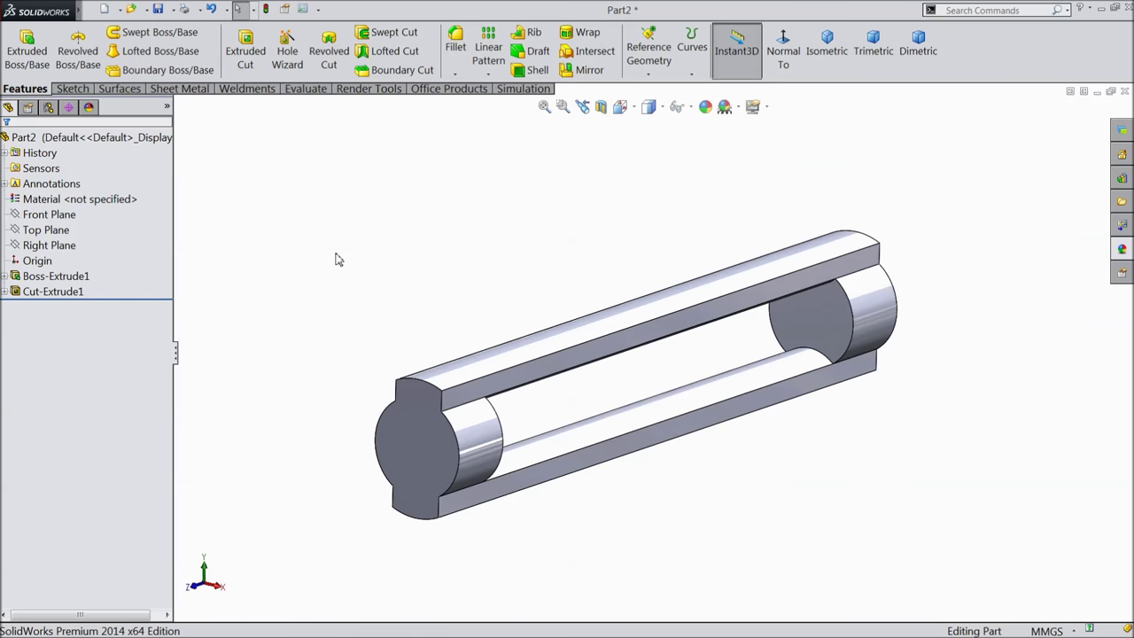
left_click(63, 233)
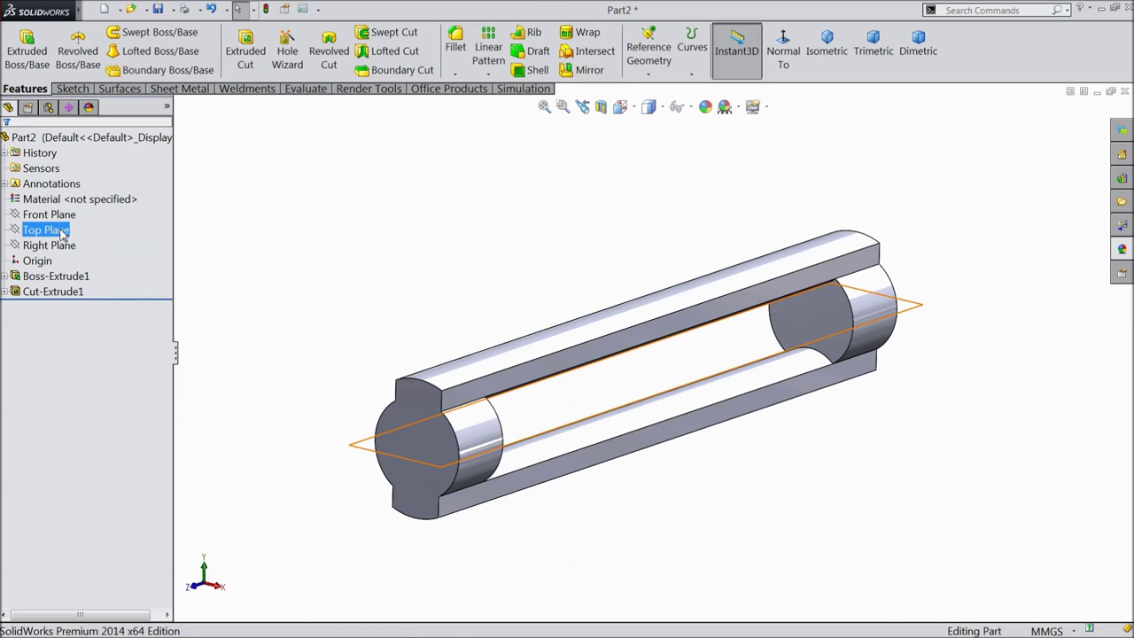
left_click(47, 217)
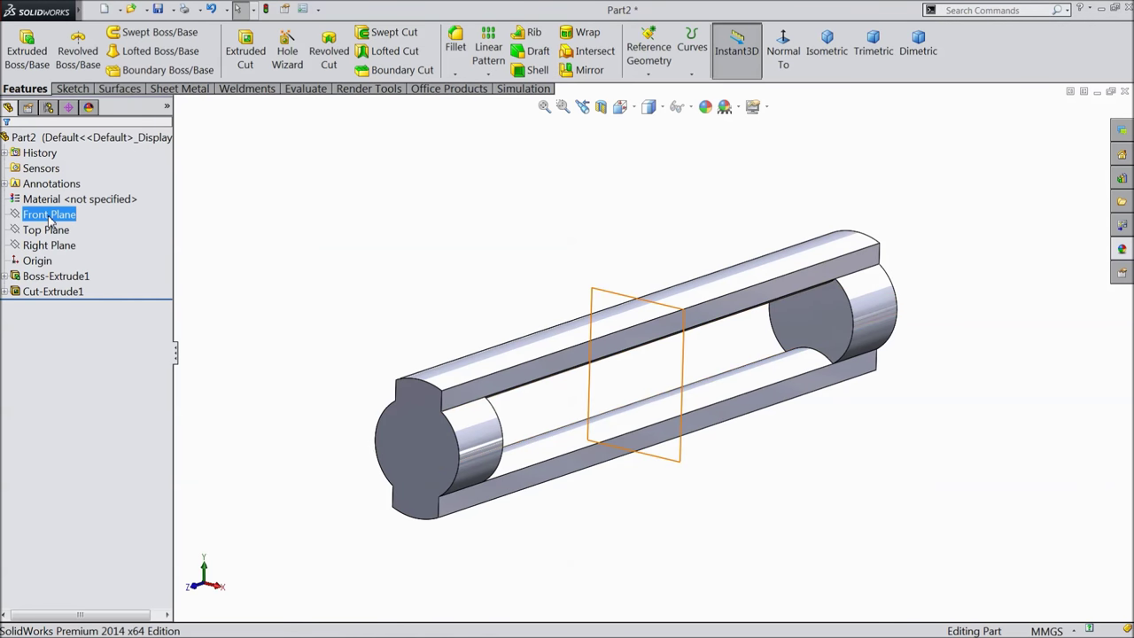
left_click(51, 248)
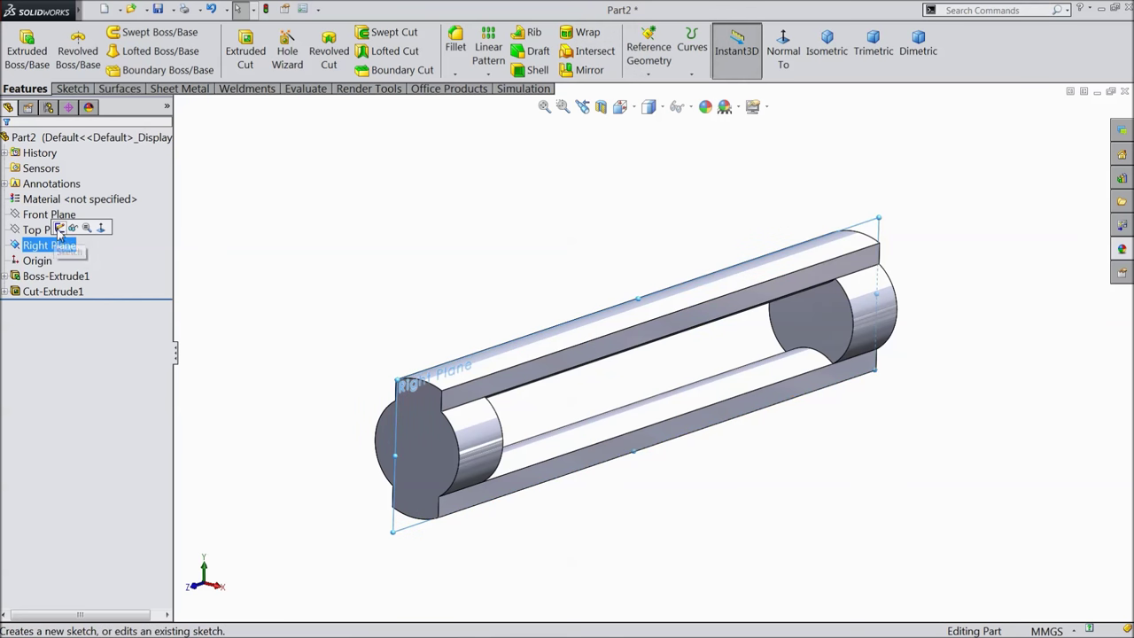
left_click(76, 228)
left_click(787, 57)
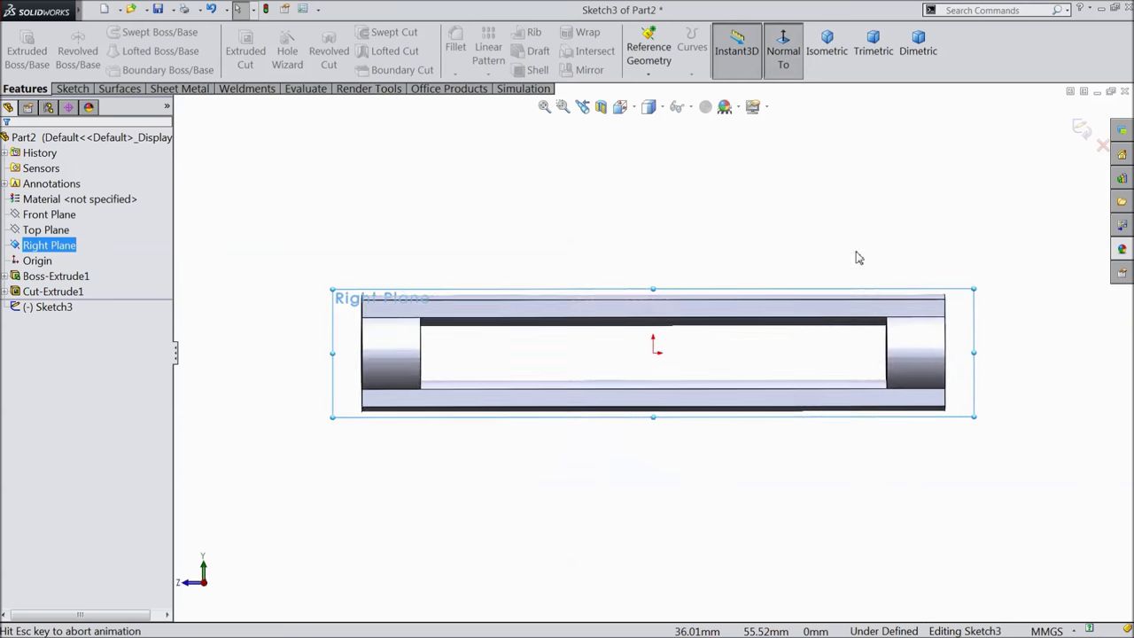
Draw a horizontal construction centerline from the midpoint of the shaft's end edge toward the origin.
left_click(72, 88)
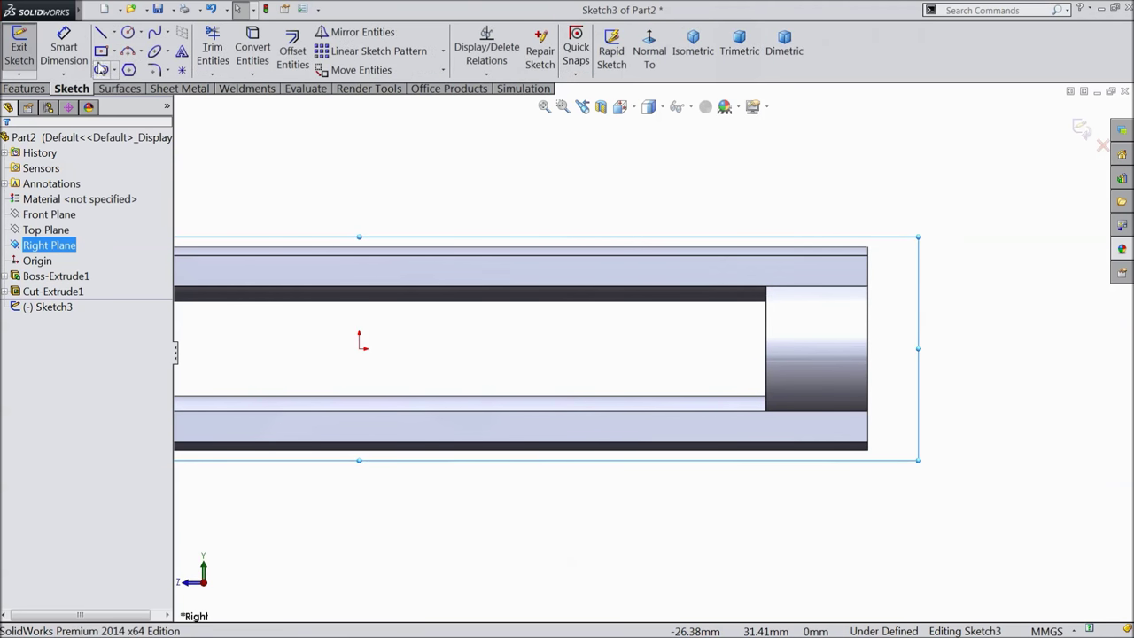
left_click(115, 33)
left_click(129, 66)
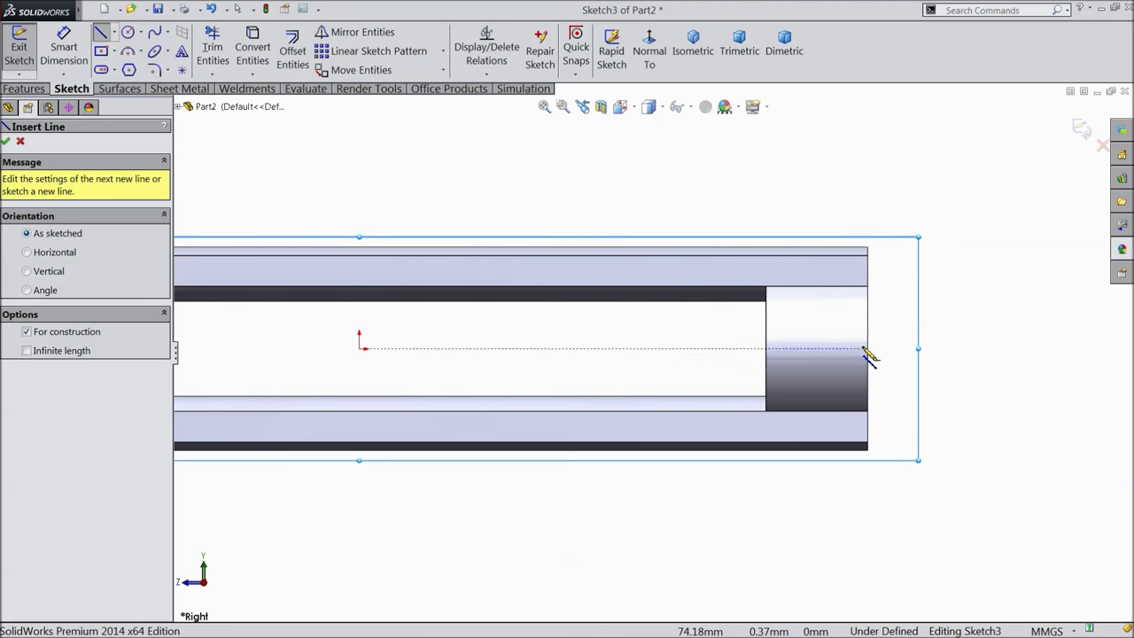
left_click(867, 349)
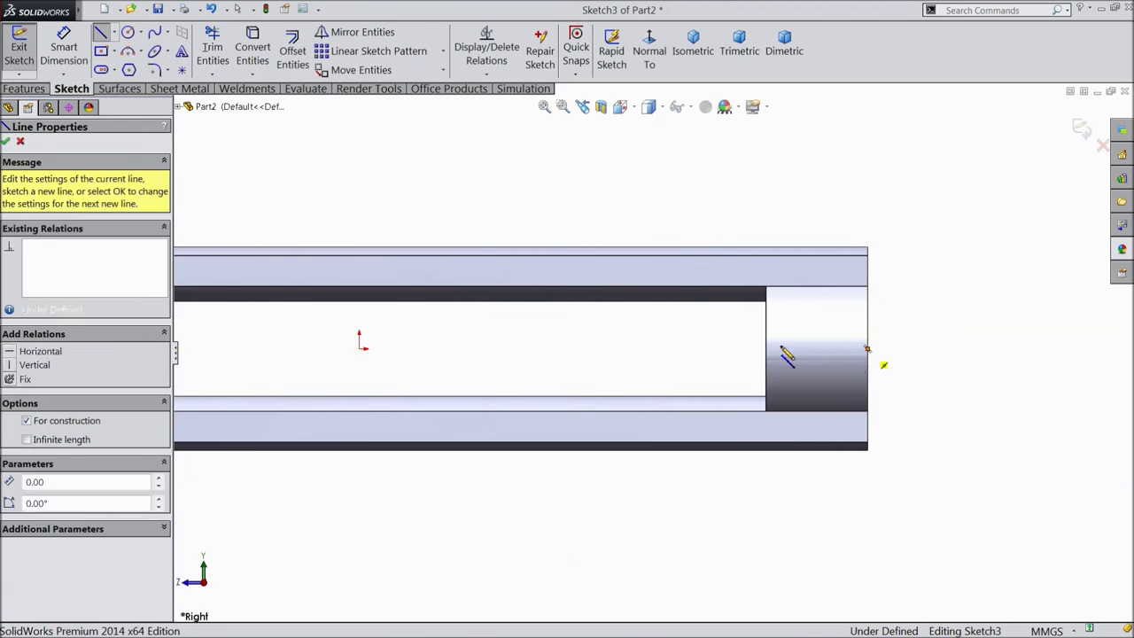
left_click(641, 348)
right_click(640, 346)
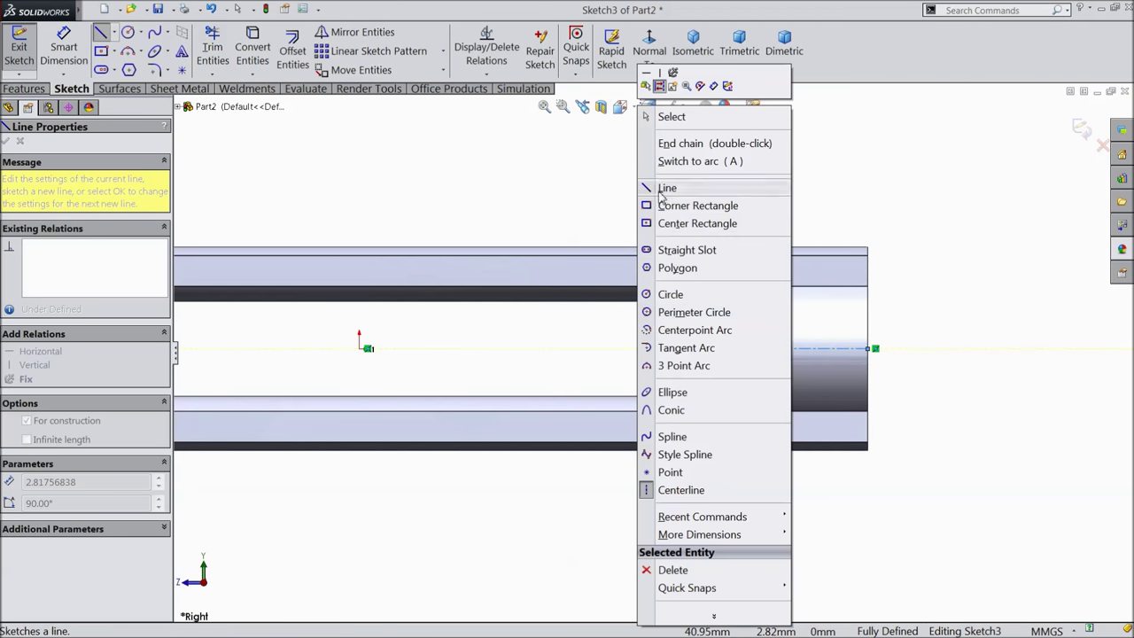
left_click(660, 114)
Sketch a closed tapered profile at the shaft's upper end corner, with its upper line about 11.8 mm long along the shaft's outer edge.
left_click(103, 33)
scroll(880, 281, "down", 2)
scroll(704, 272, "down", 3)
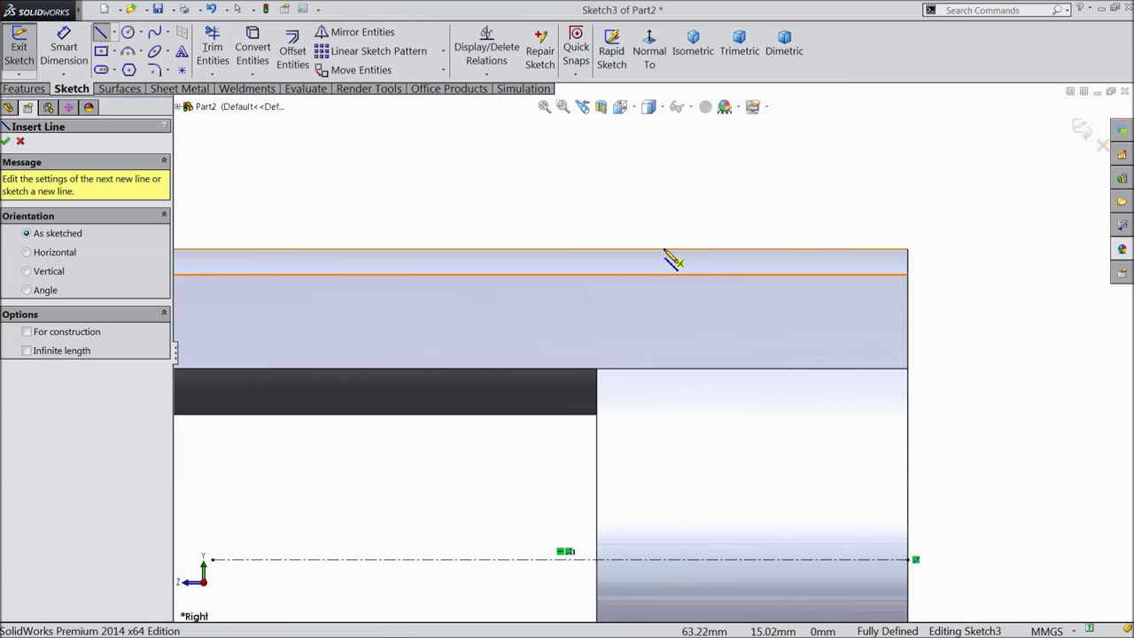
left_click(663, 251)
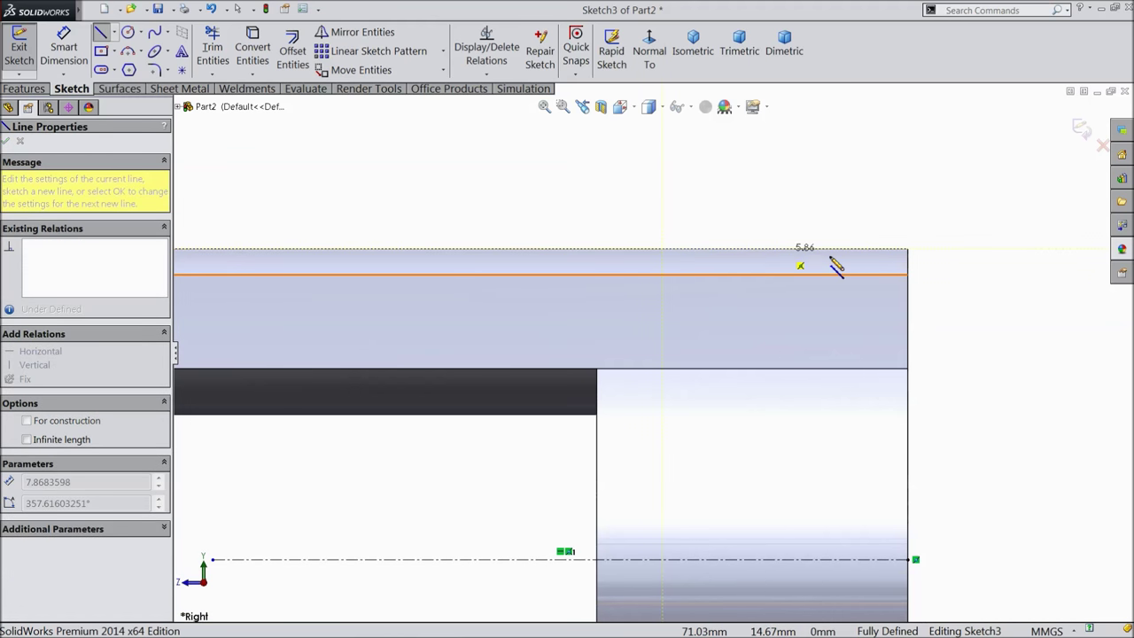
left_click(908, 249)
left_click(907, 400)
left_click(760, 400)
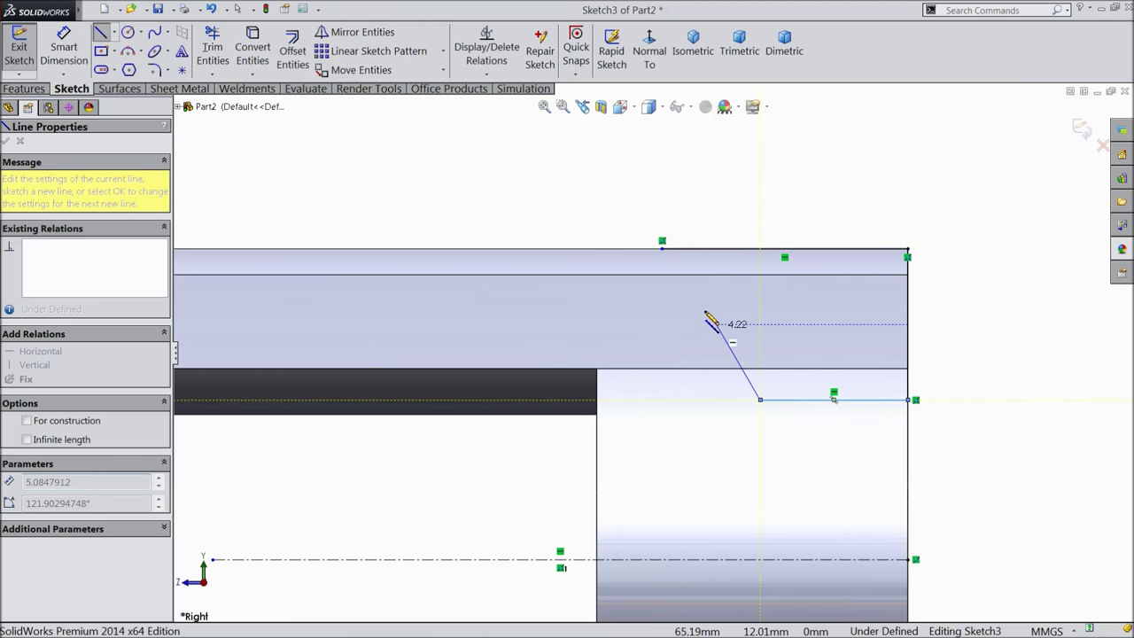
left_click(663, 249)
right_click(599, 133)
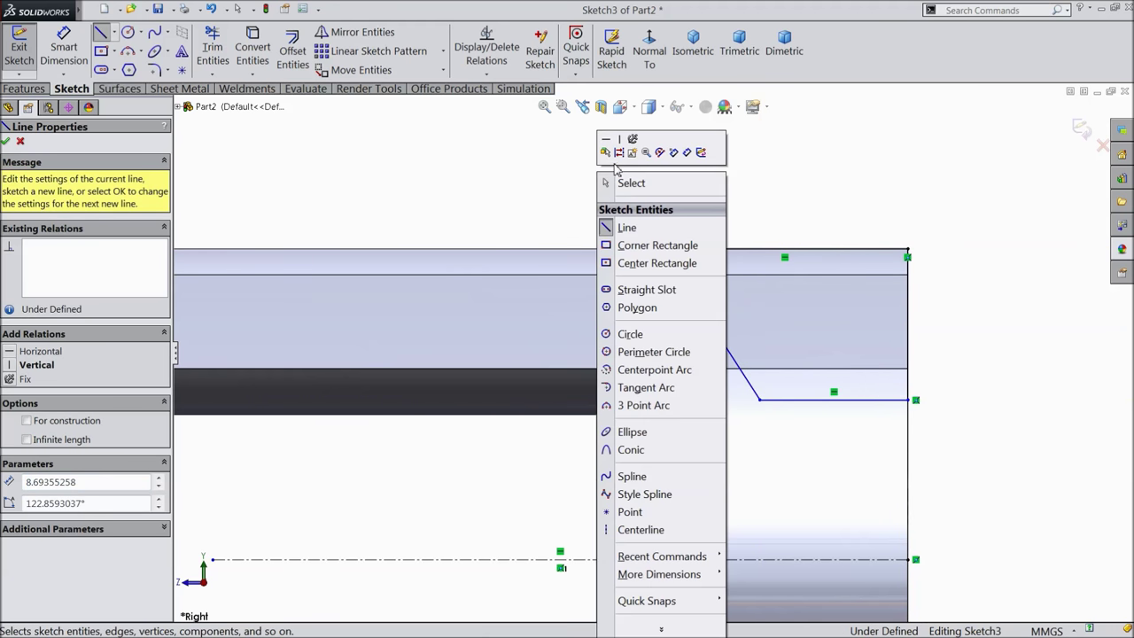
left_click(629, 183)
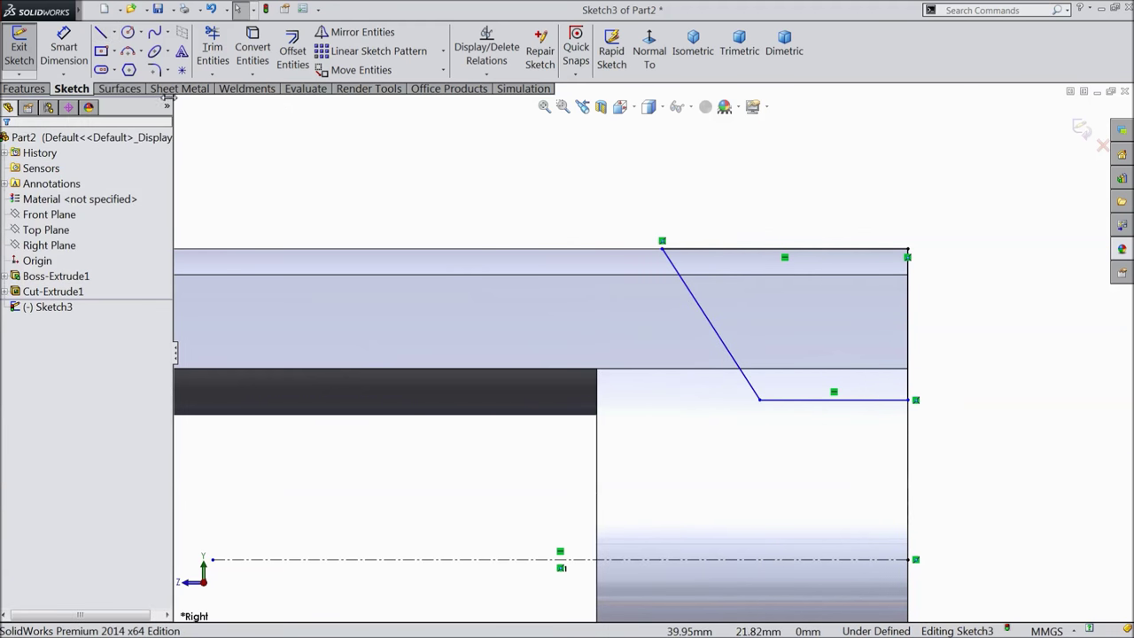
Dimension the profile's upper horizontal line to 11 mm and its lower horizontal line to 5 mm.
left_click(763, 252)
left_click(772, 207)
type("11")
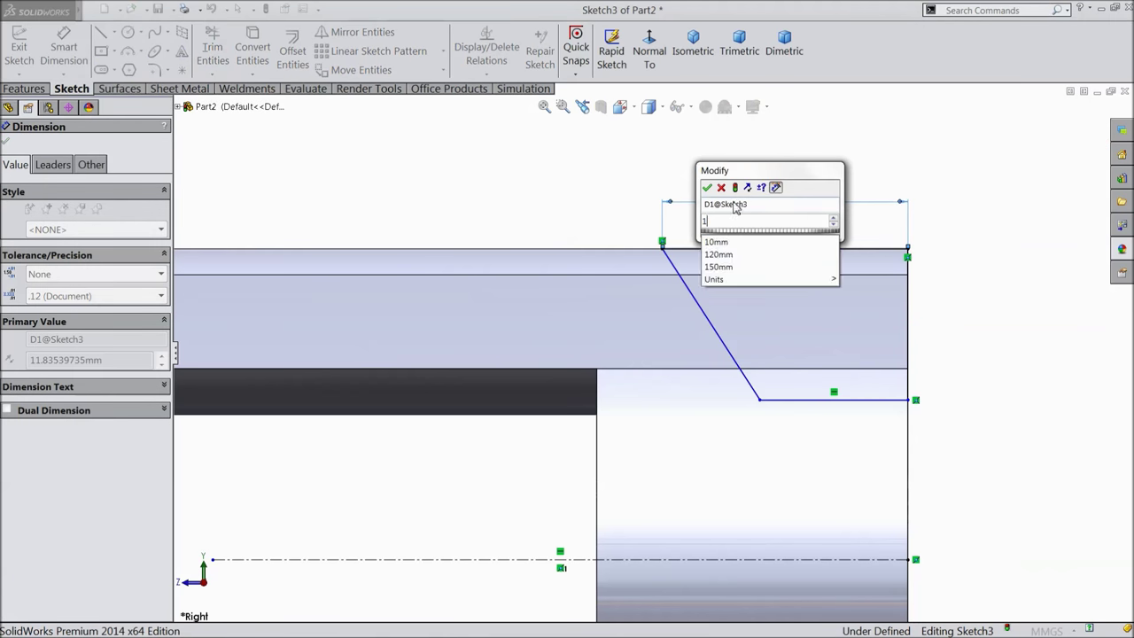
left_click(708, 189)
left_click(828, 401)
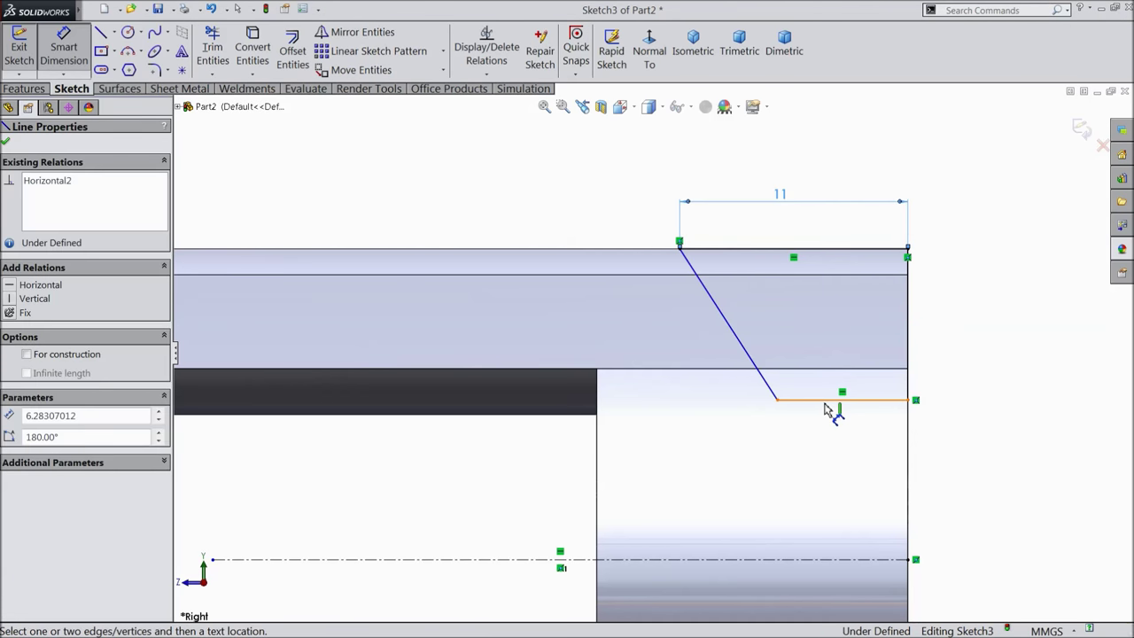
left_click(831, 447)
type("5")
left_click(772, 426)
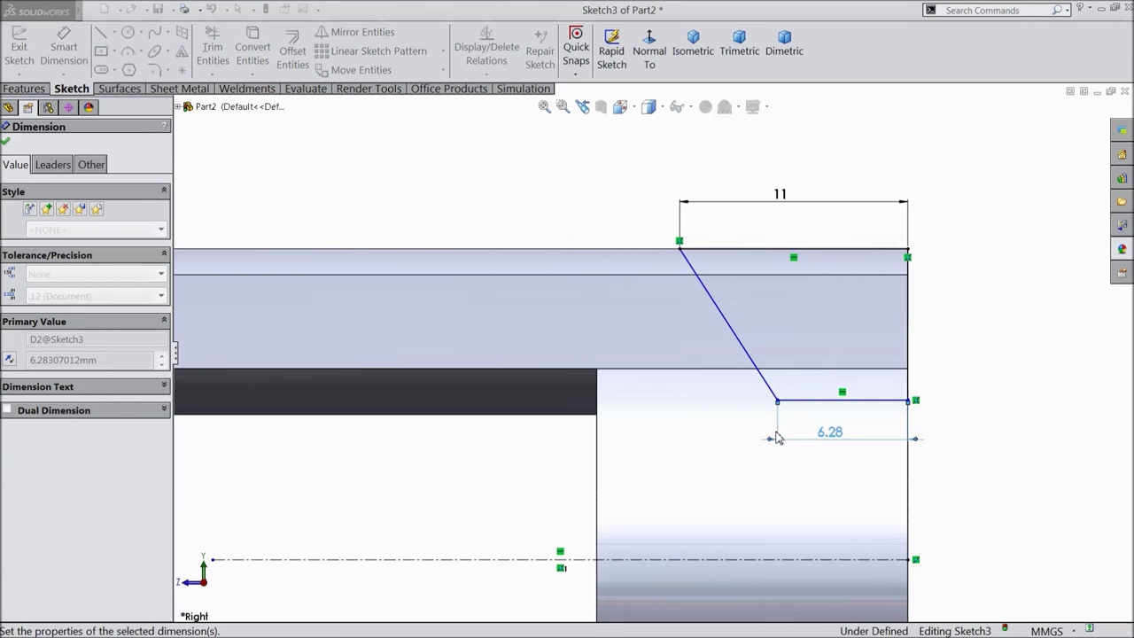
Dimension the distance between the profile's lower horizontal line and the centerline to 11 mm.
left_click(841, 403)
left_click(856, 561)
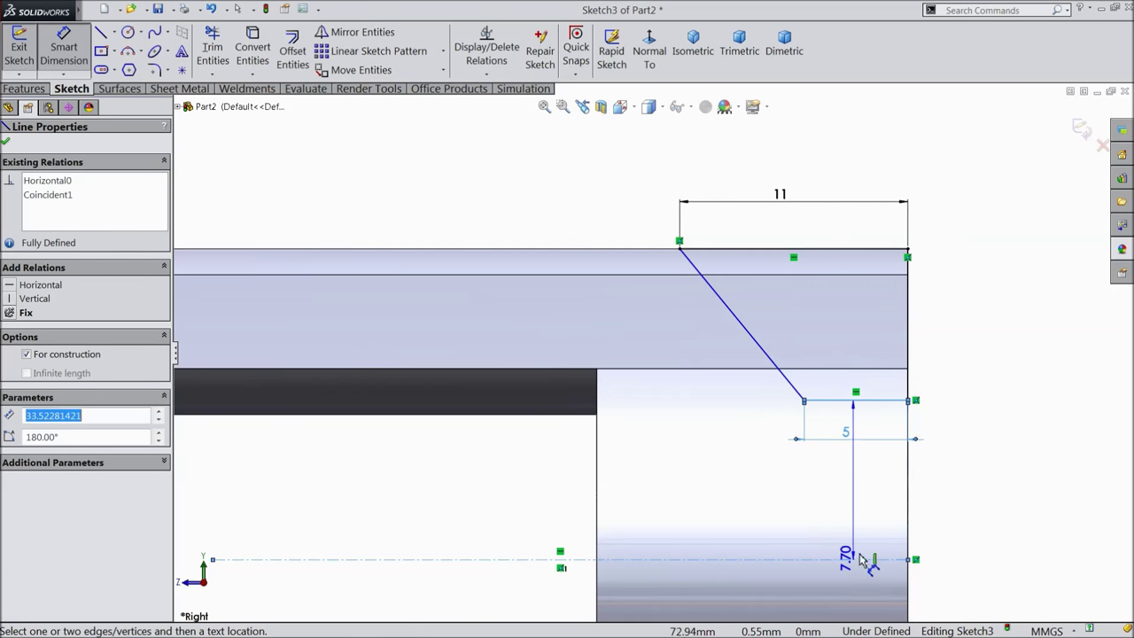
left_click(972, 494)
type("11")
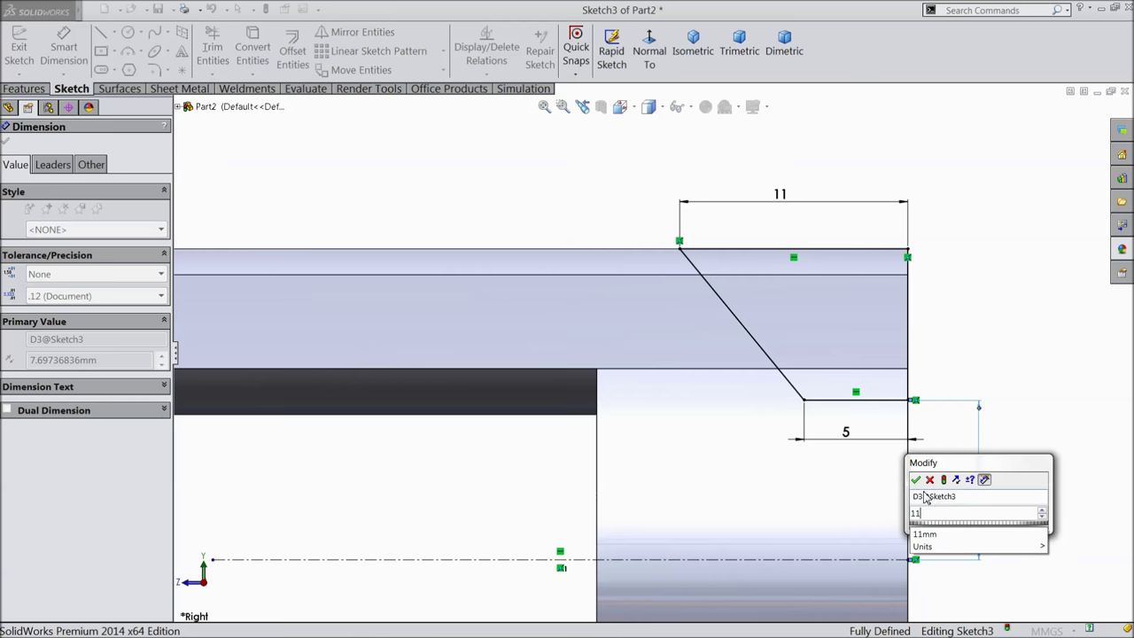
left_click(917, 480)
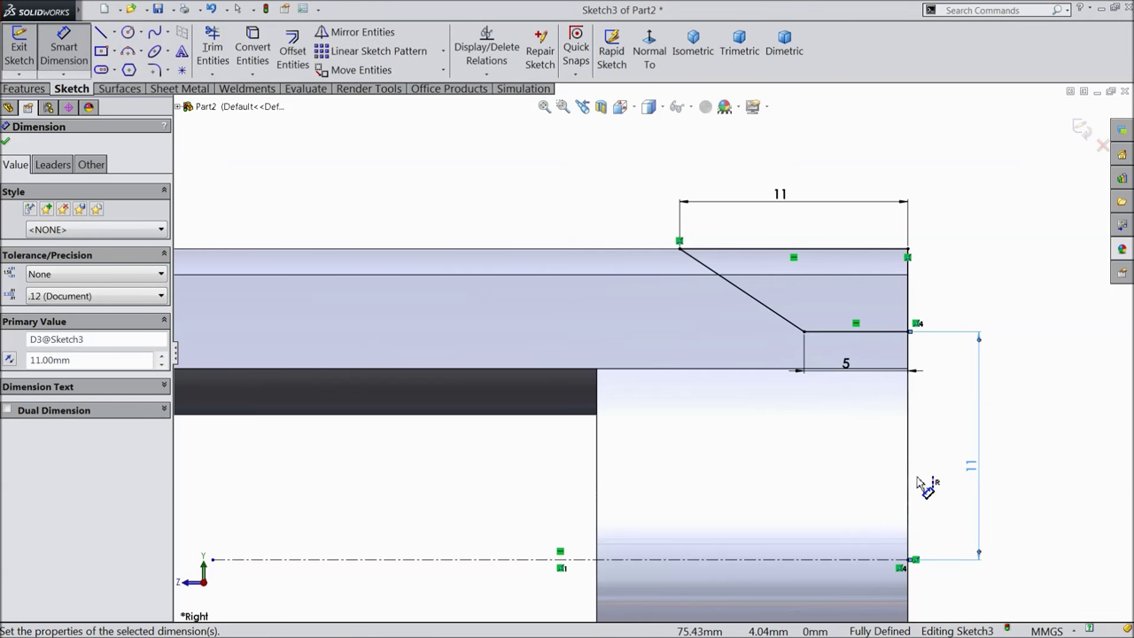
Set the length of the profile's upper horizontal line to 14 mm.
left_click(788, 199)
type("14")
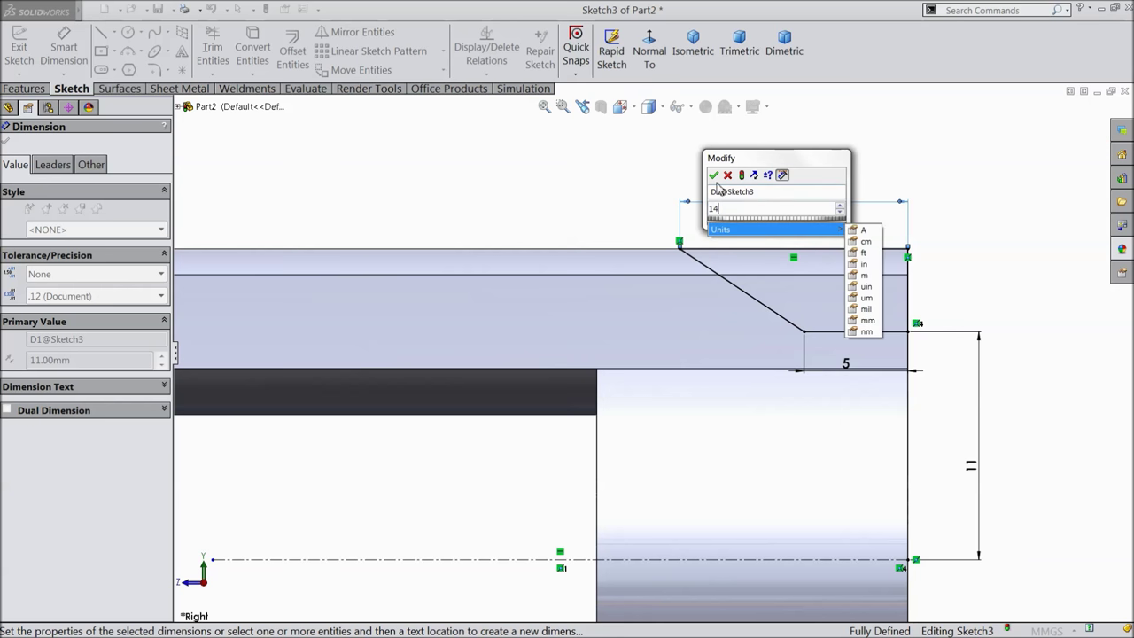
left_click(714, 176)
scroll(769, 413, "up", 2)
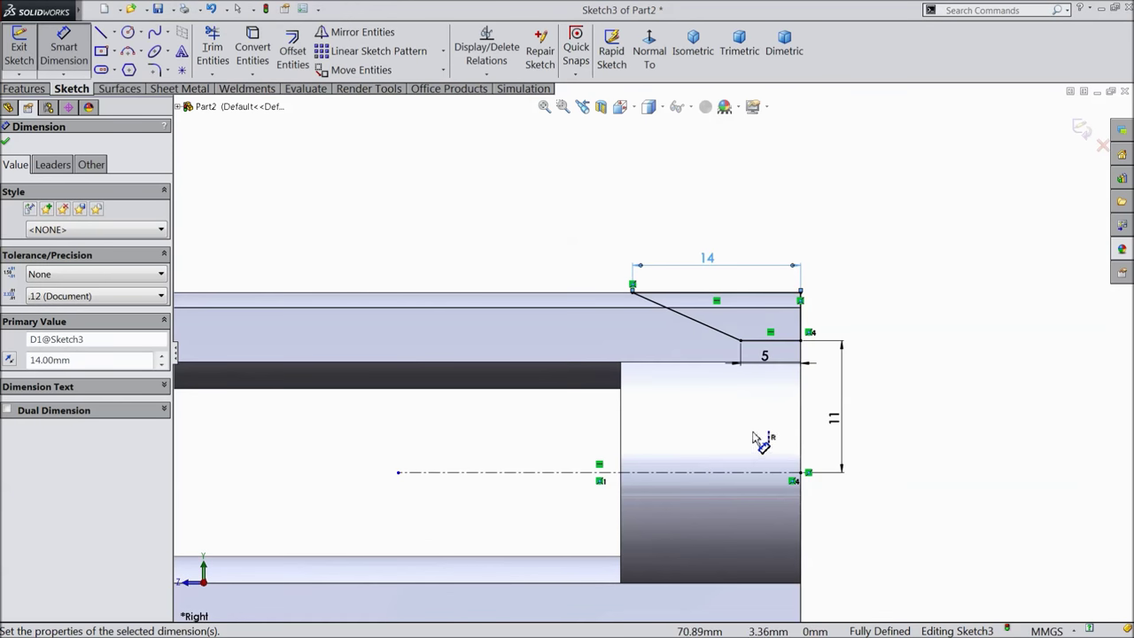
left_click(6, 143)
Revolve-cut the tapered profile 360 degrees around the centerline with a Blind end condition.
left_click(24, 89)
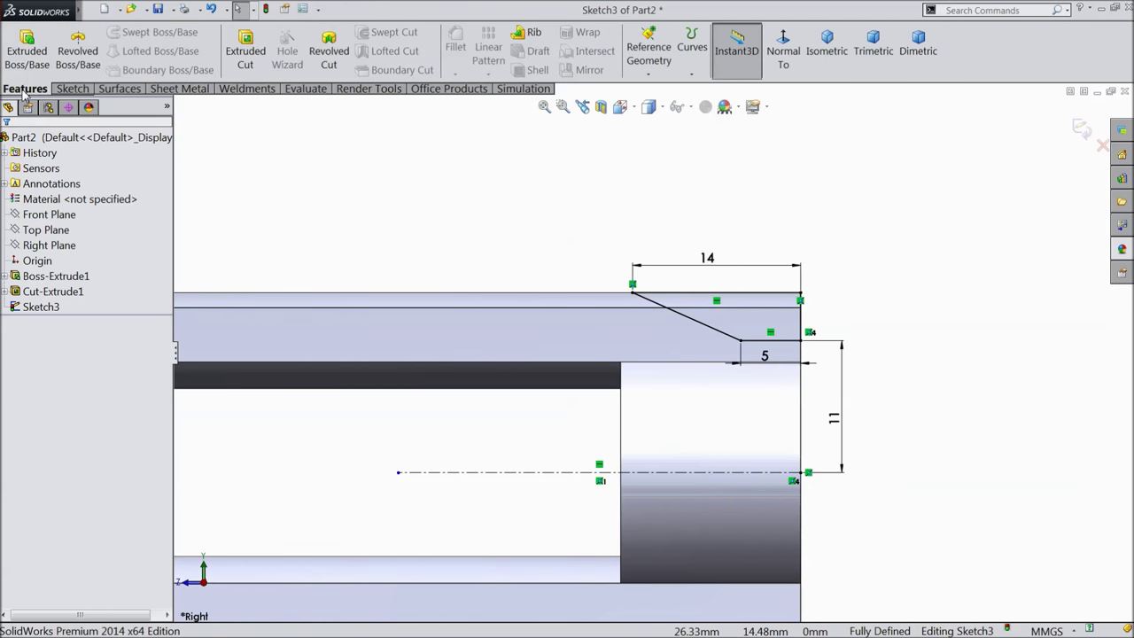
left_click(328, 53)
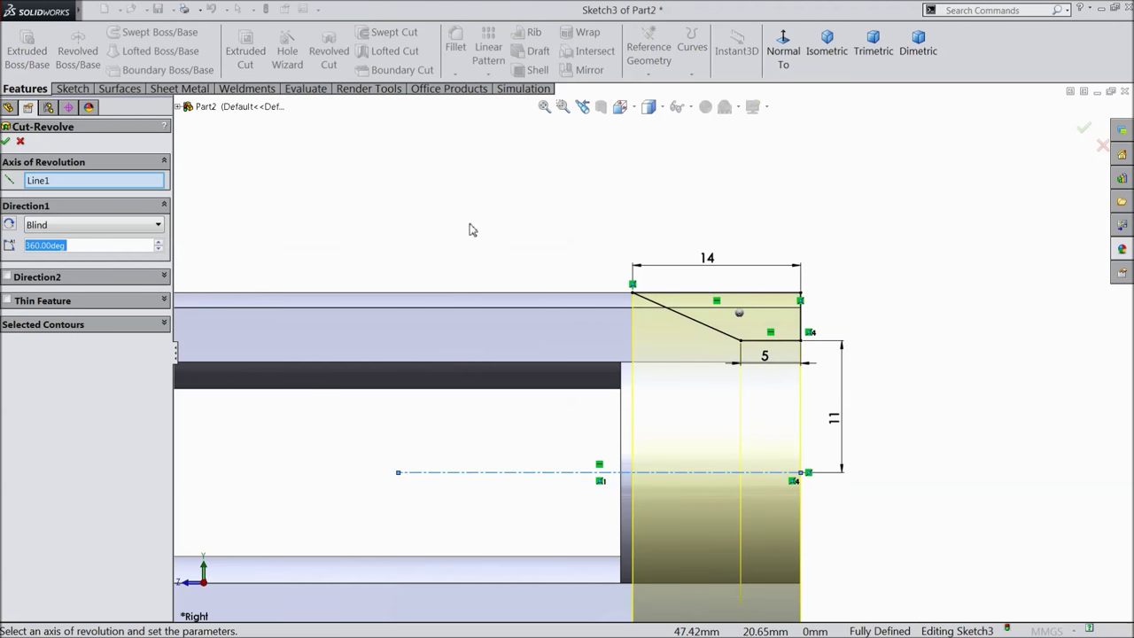
middle_click_drag(482, 230, 447, 279)
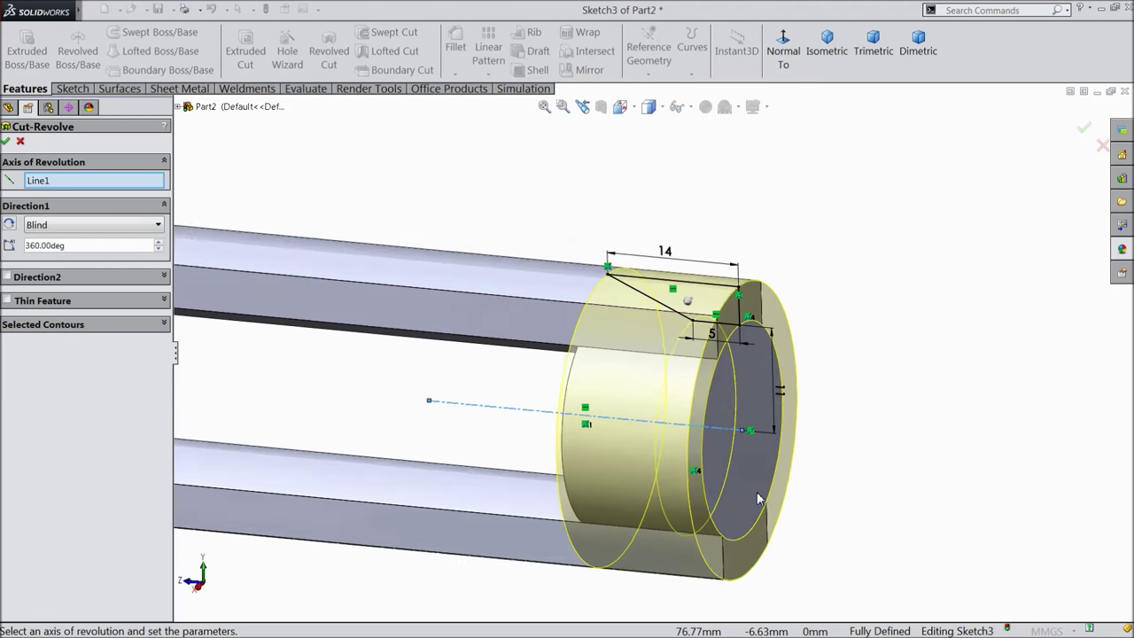
scroll(758, 499, "down", 2)
left_click(7, 143)
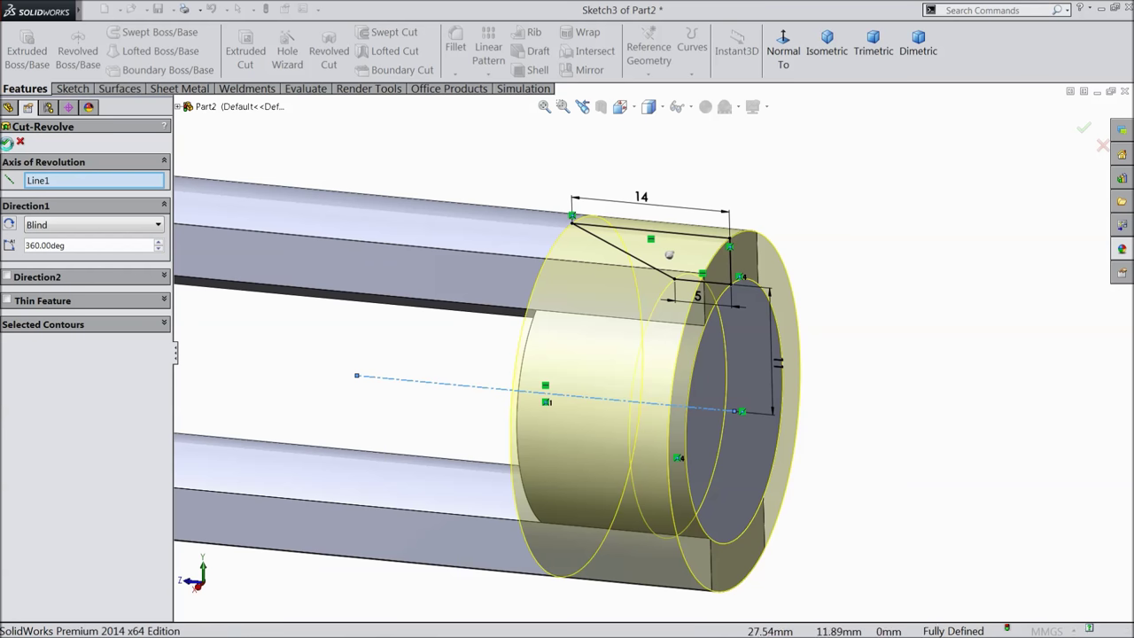
Mirror the revolved cut about the Front Plane to the opposite end of the shaft.
scroll(450, 369, "up", 5)
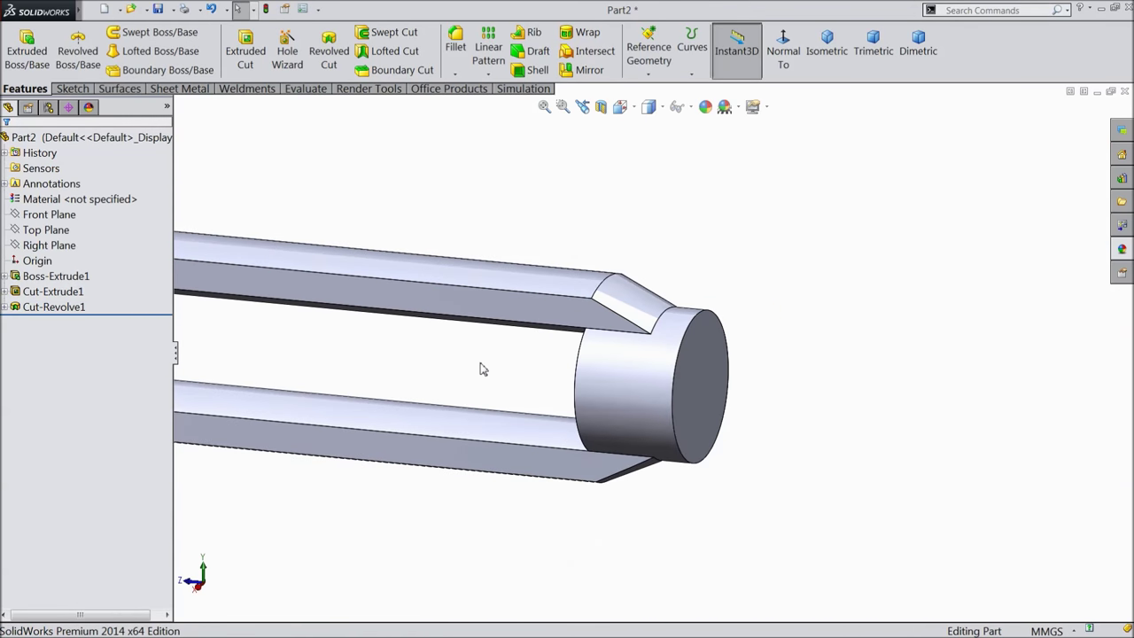
key("f")
scroll(955, 426, "down", 1)
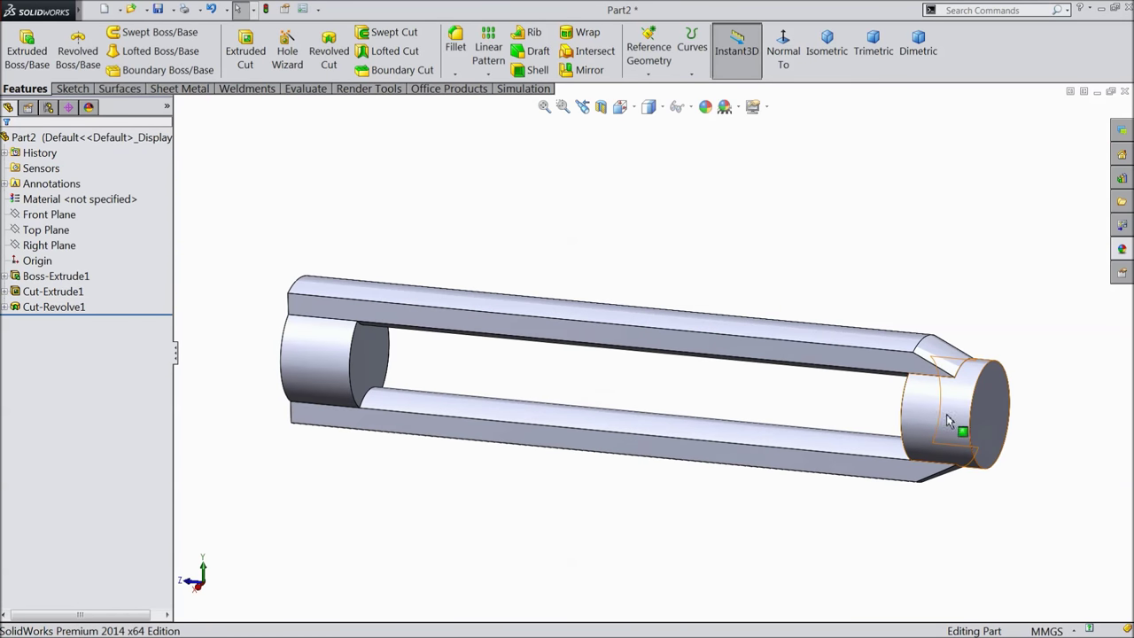
left_click(55, 216)
left_click(589, 71)
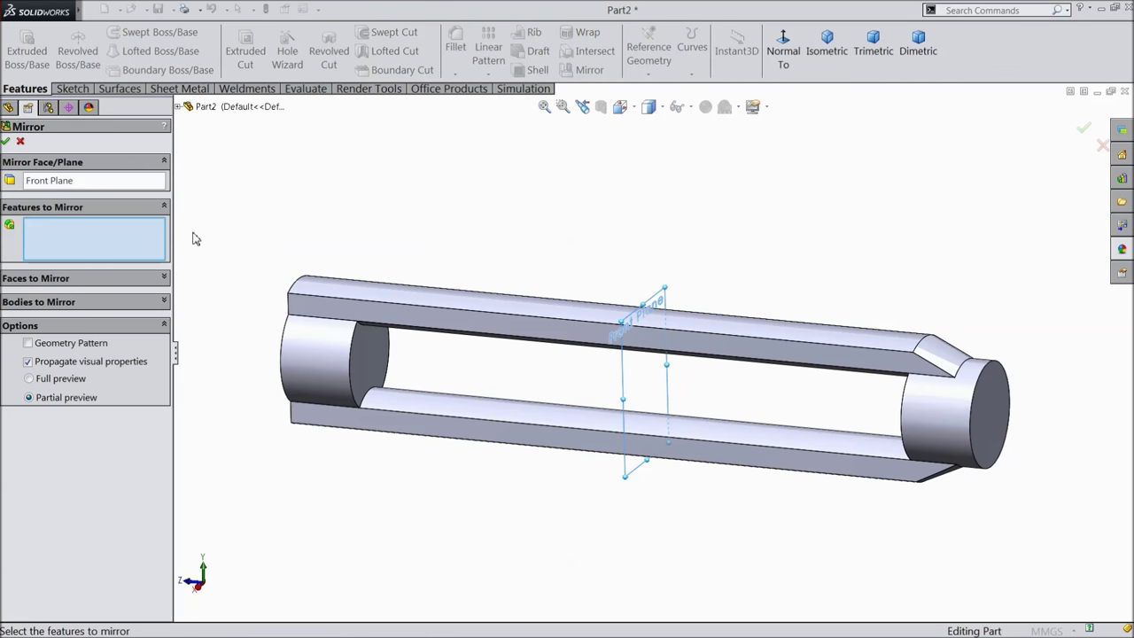
left_click(187, 113)
left_click(232, 276)
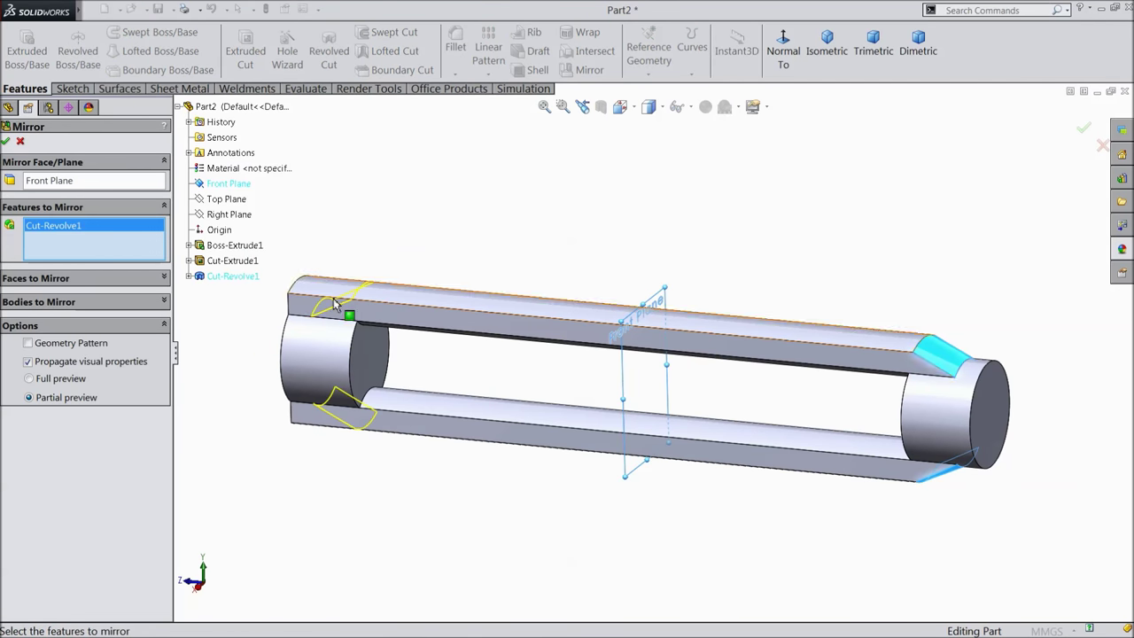
left_click(7, 143)
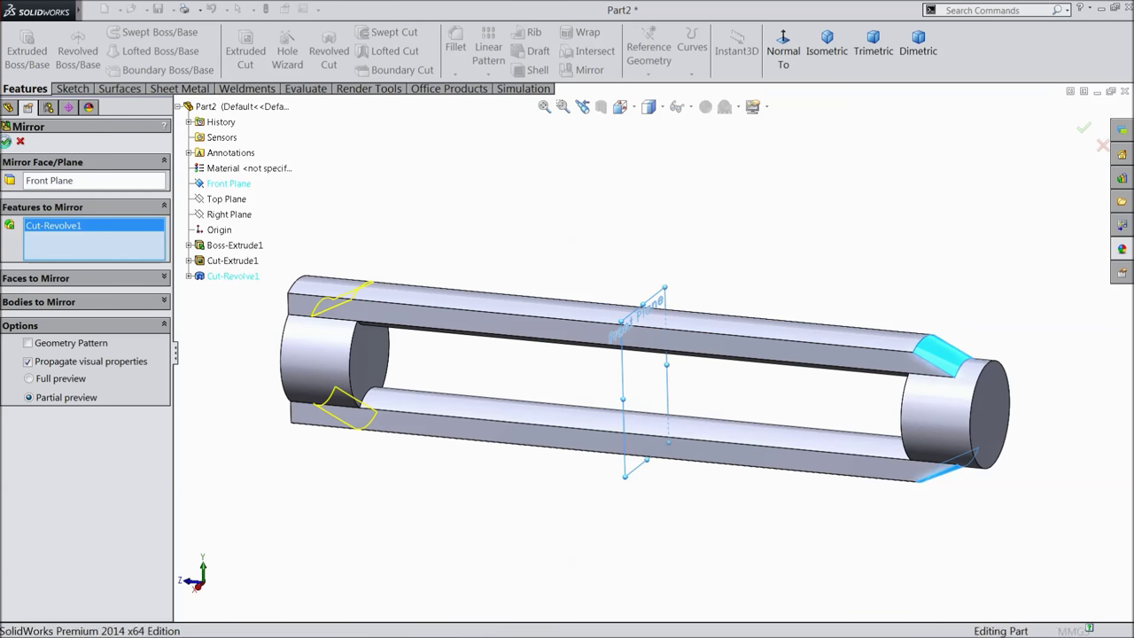
Set up a 2 mm constant-size fillet on the outer faces of both long bars and one long edge of the upper bar.
mouse_move(328, 338)
middle_mouse_down()
mouse_move(350, 334)
mouse_move(287, 342)
middle_mouse_up()
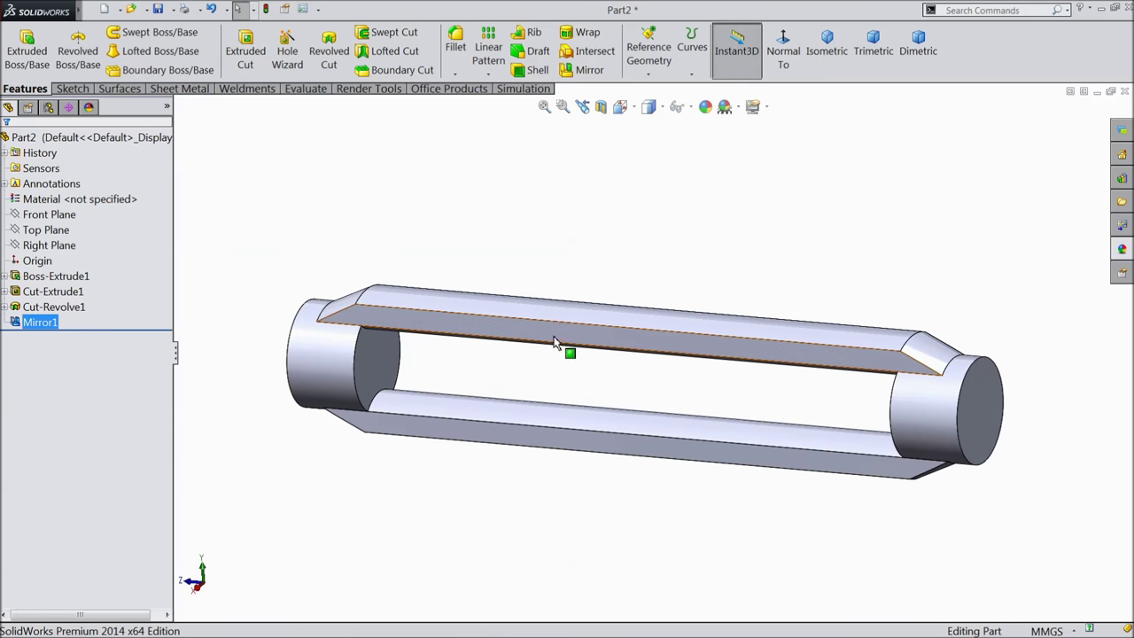
middle_click_drag(470, 304, 447, 209)
left_click(460, 62)
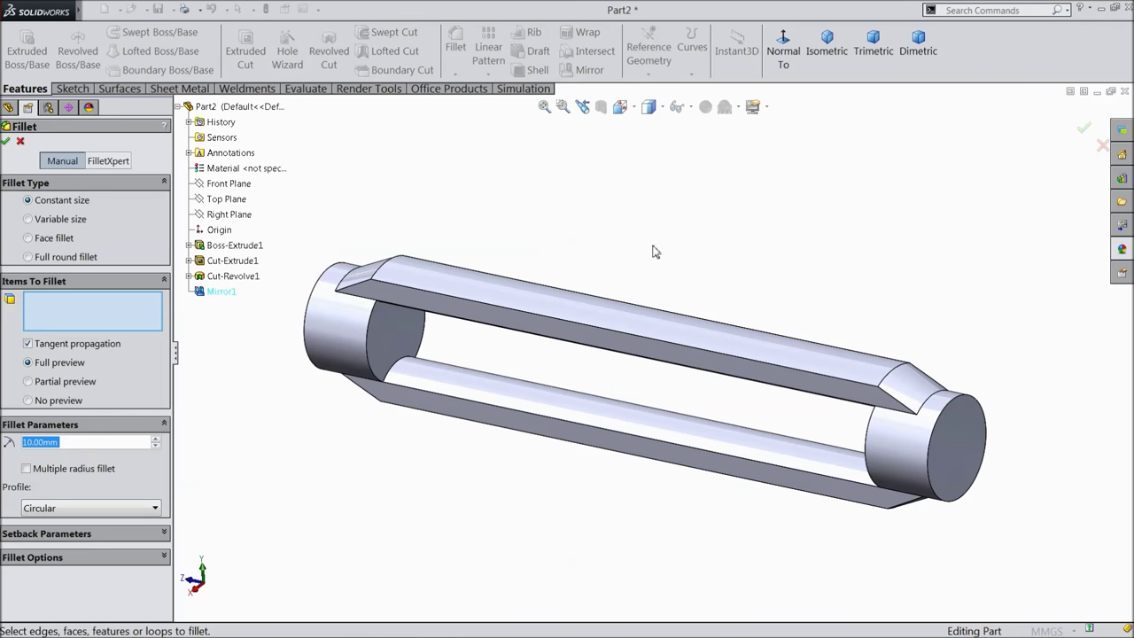
type("2")
key("Return")
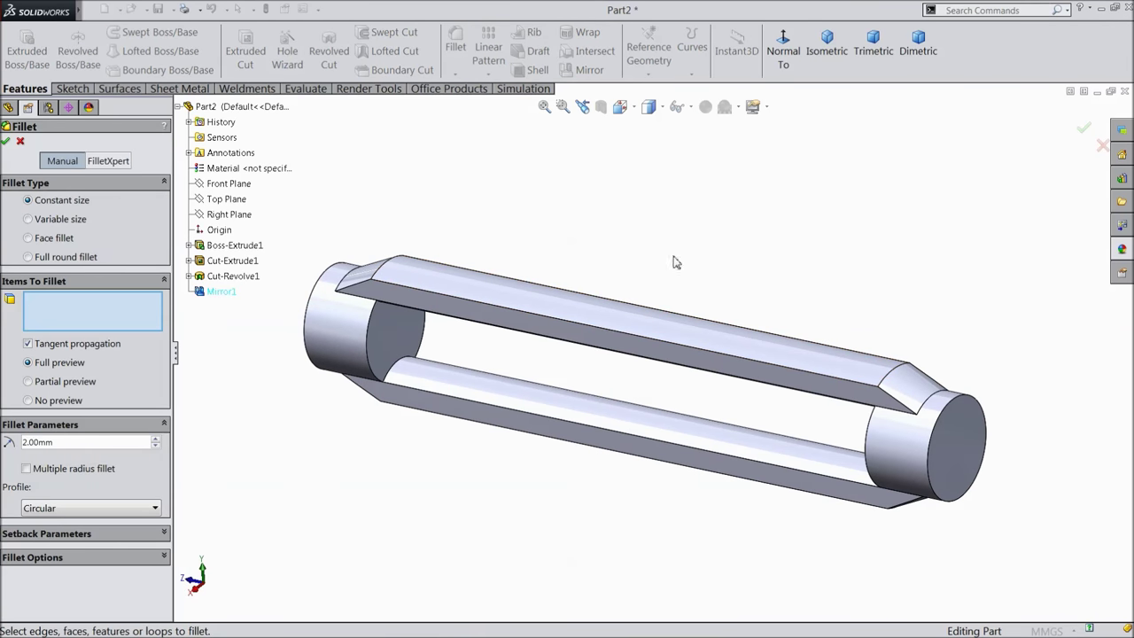
left_click(632, 328)
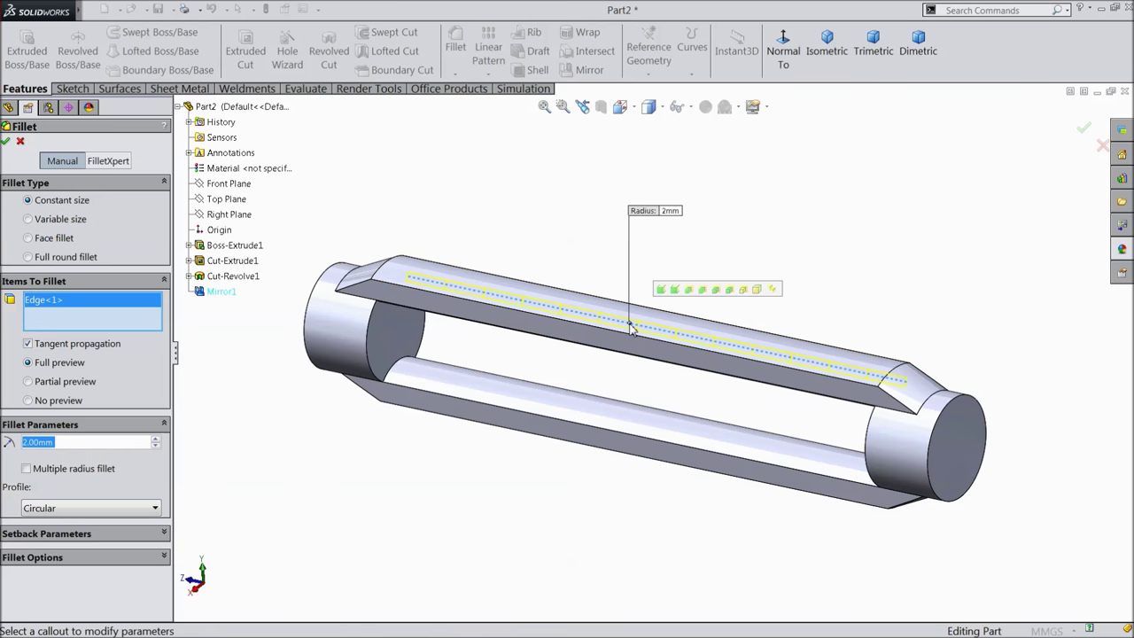
left_click(406, 287)
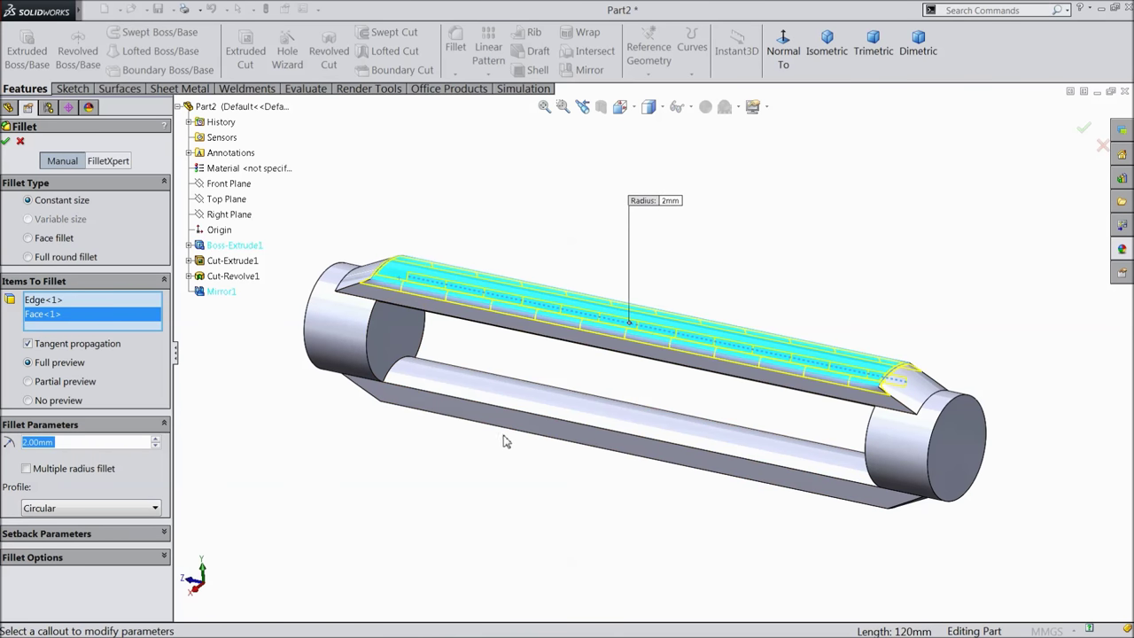
middle_click_drag(527, 463, 539, 306)
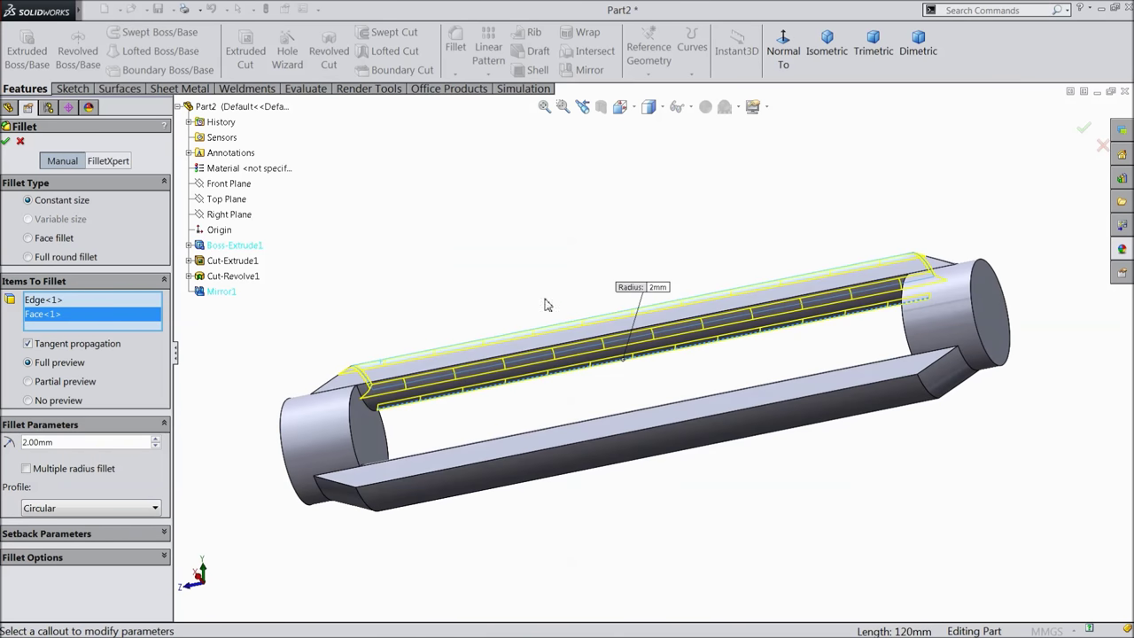
left_click(580, 464)
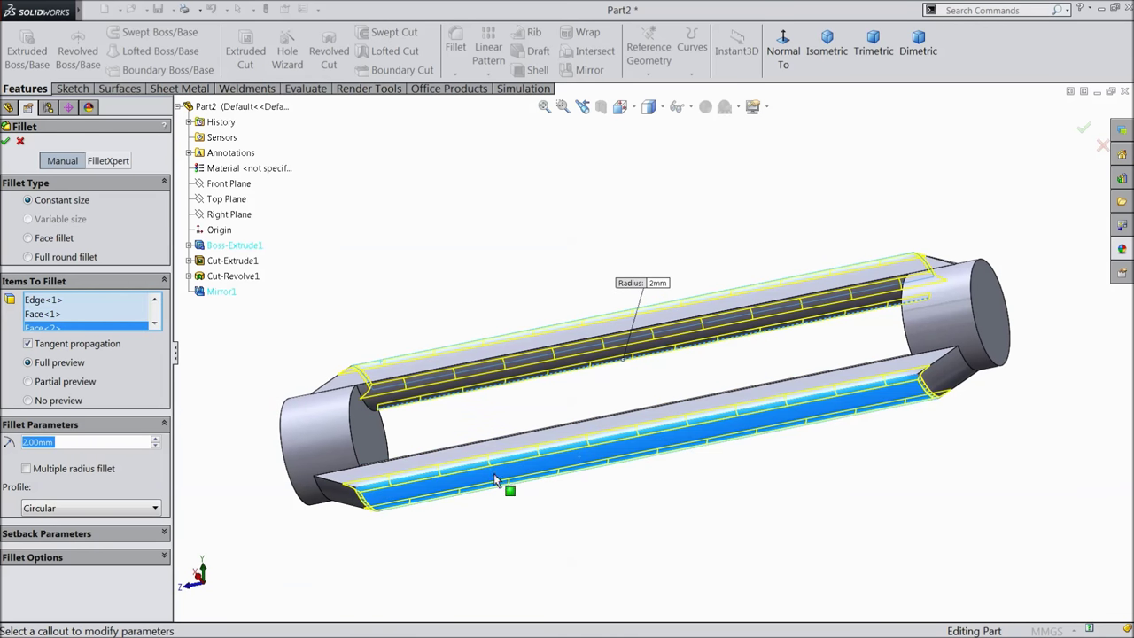
Add the sloped taper edges of both bars at one end to the fillet selection.
left_click(358, 476)
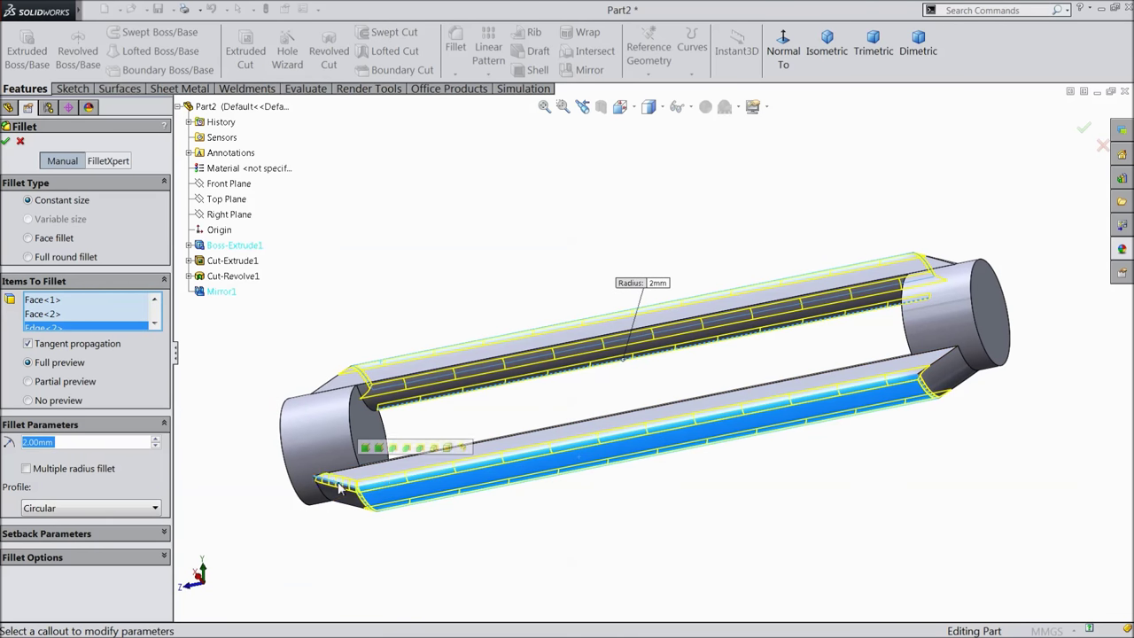
left_click(332, 394)
middle_click_drag(333, 394, 371, 394)
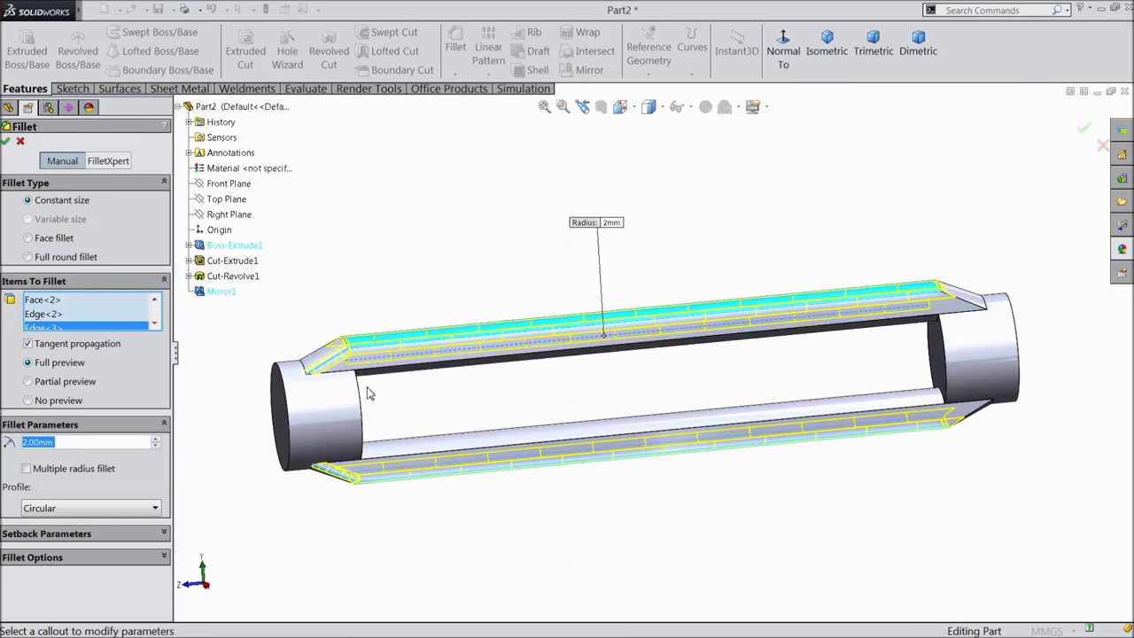
Add the junction edges between the bars' tapered ends and the end cylinder to the 2 mm fillet selection.
scroll(370, 393, "up", 3)
left_click(390, 380)
scroll(409, 396, "down", 2)
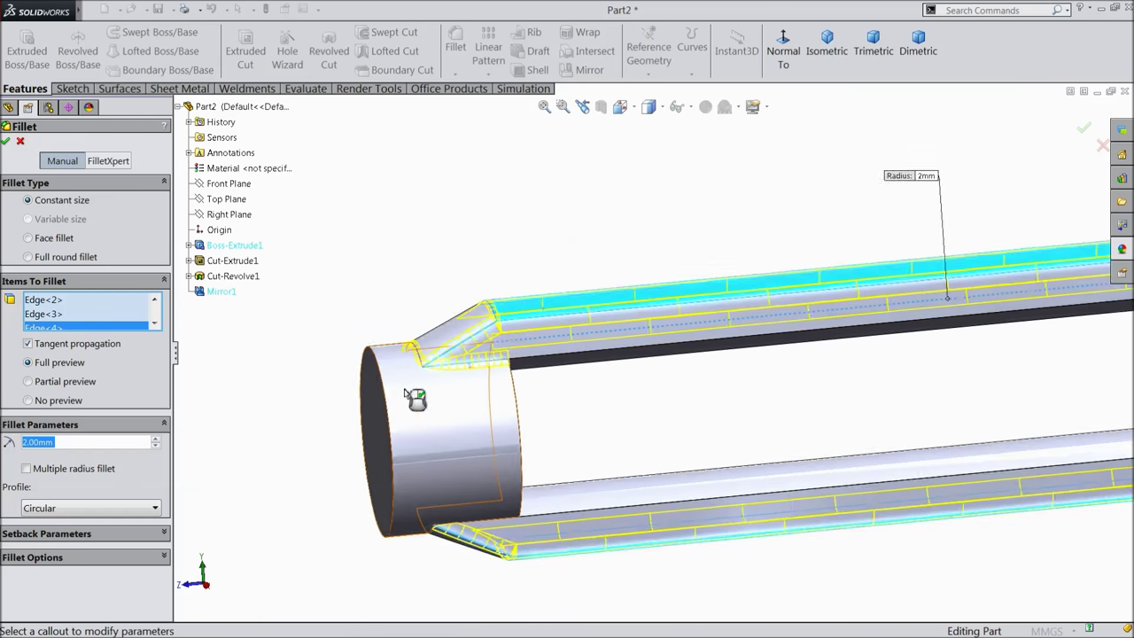
scroll(409, 396, "down", 2)
middle_click_drag(410, 396, 532, 421)
scroll(541, 424, "up", 4)
left_click(551, 426)
scroll(548, 470, "down", 3)
middle_click_drag(544, 482, 663, 254)
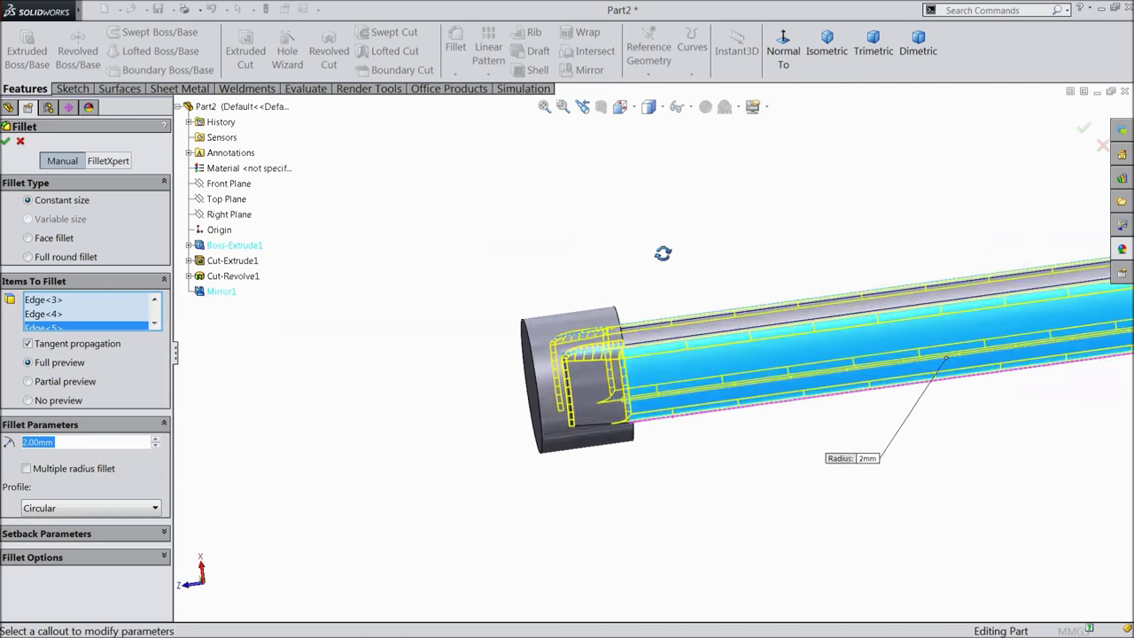
middle_click_drag(642, 433, 634, 335)
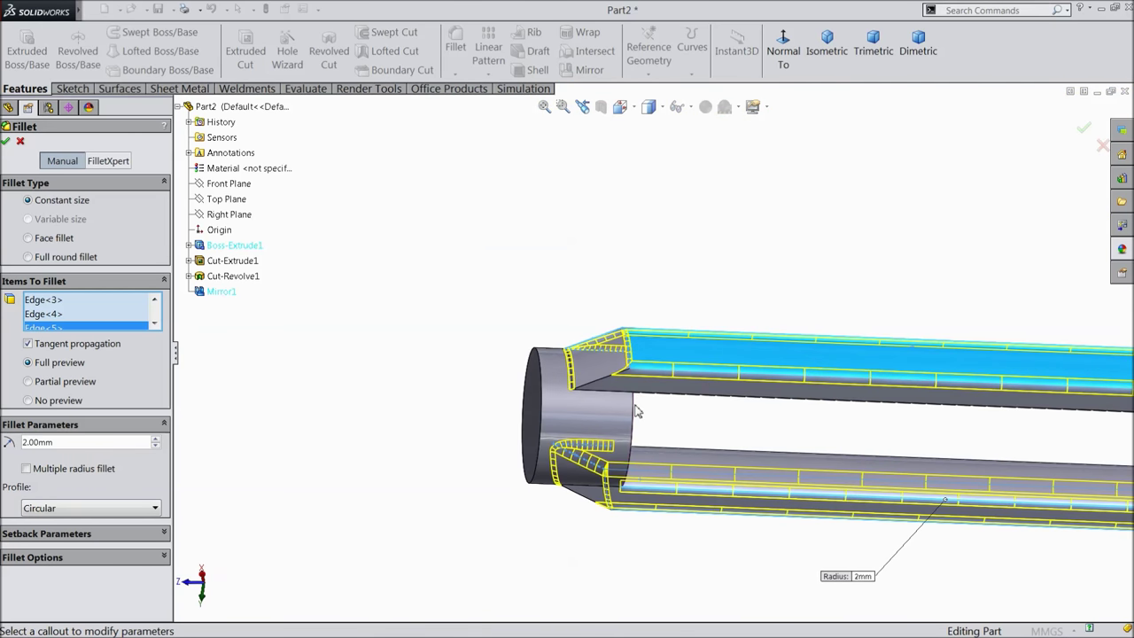
Add one more taper edge at the same end of the shaft and finish the 2 mm fillet.
scroll(635, 410, "up", 3)
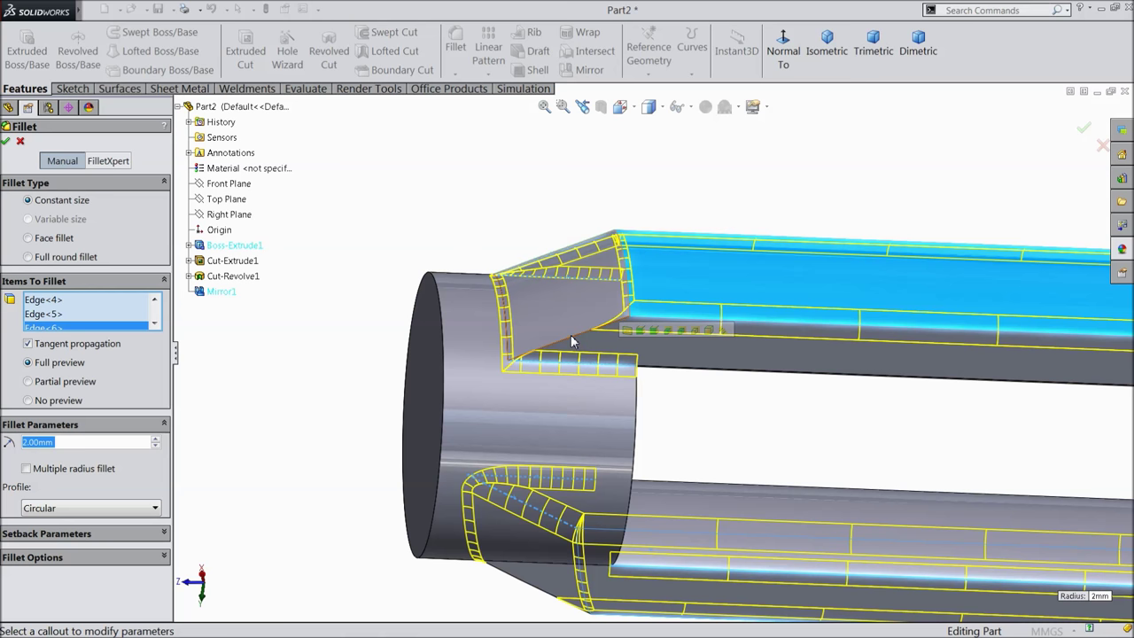
left_click(575, 347)
scroll(625, 458, "up", 3)
middle_click_drag(626, 457, 632, 390)
scroll(632, 390, "down", 4)
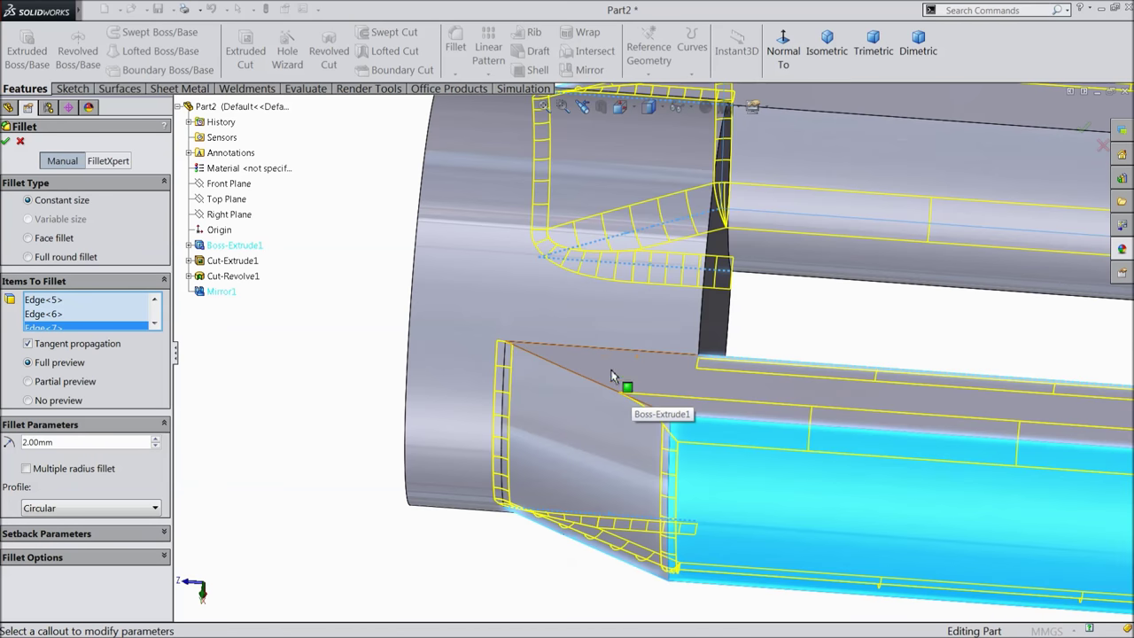
left_click(602, 383)
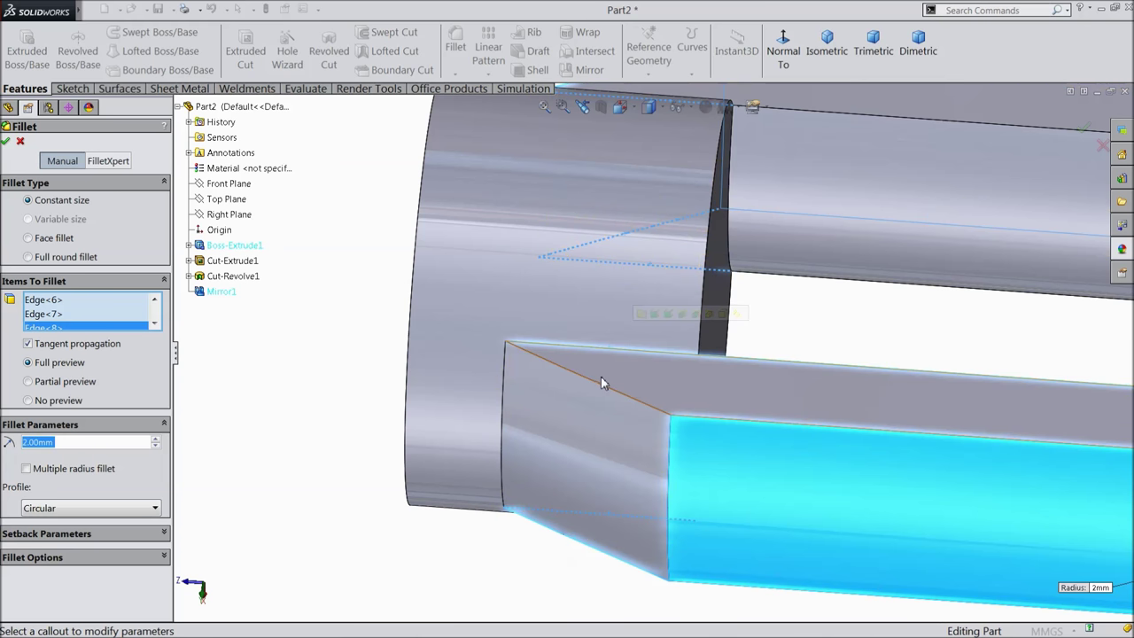
right_click(48, 333)
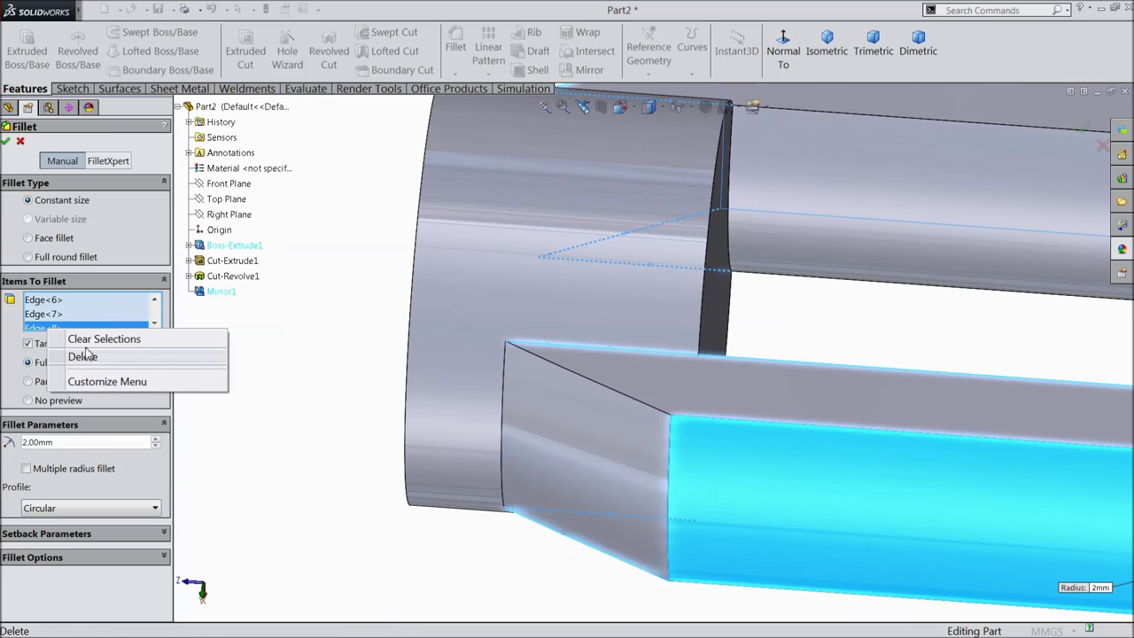
left_click(78, 357)
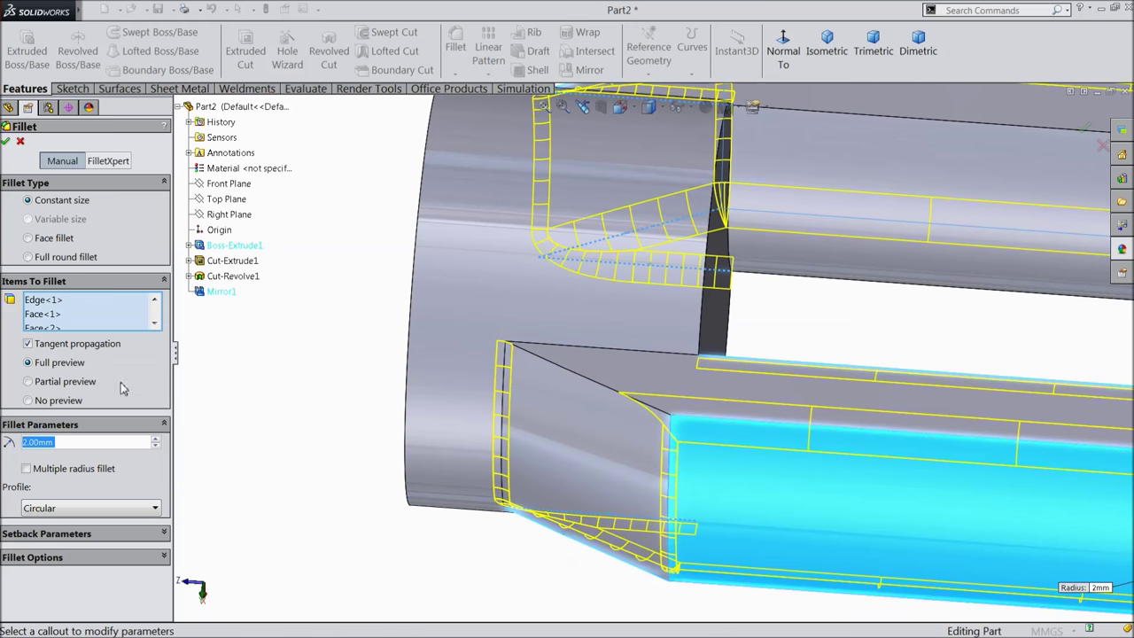
left_click(8, 144)
Start a new constant-size fillet with only the remaining sloped taper edge of the lower bar selected.
left_click(455, 42)
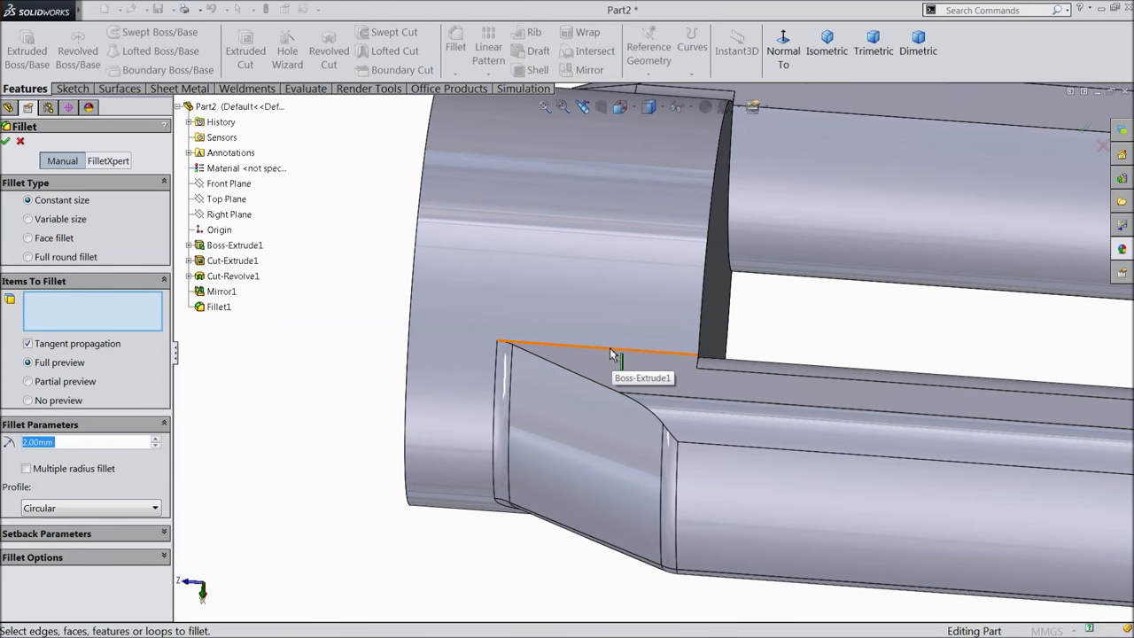
left_click(611, 354)
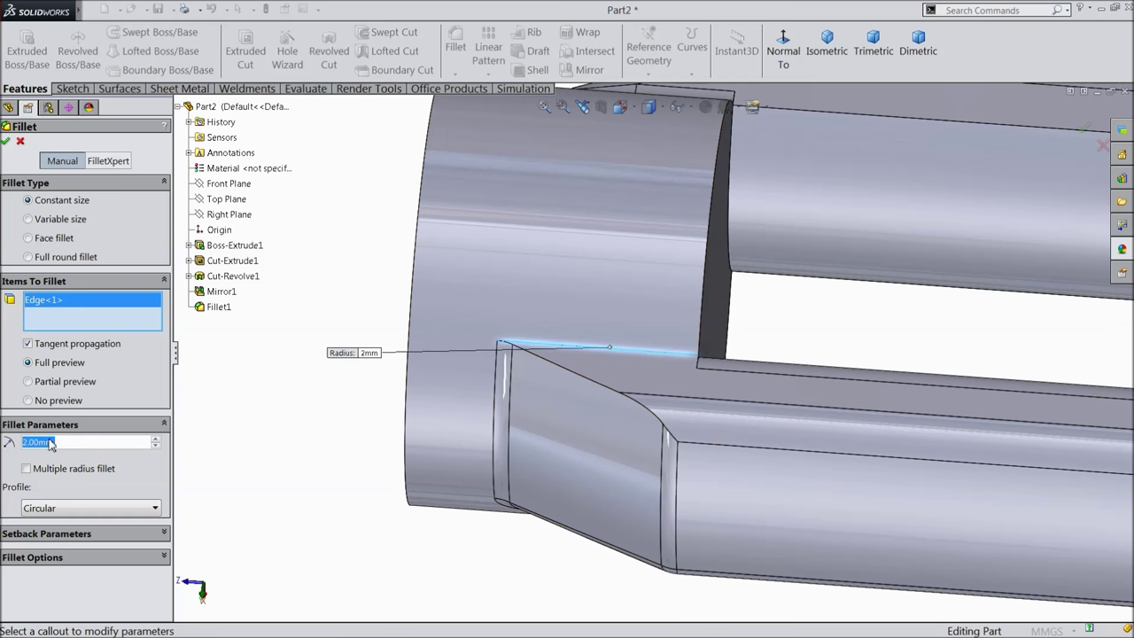
right_click(77, 302)
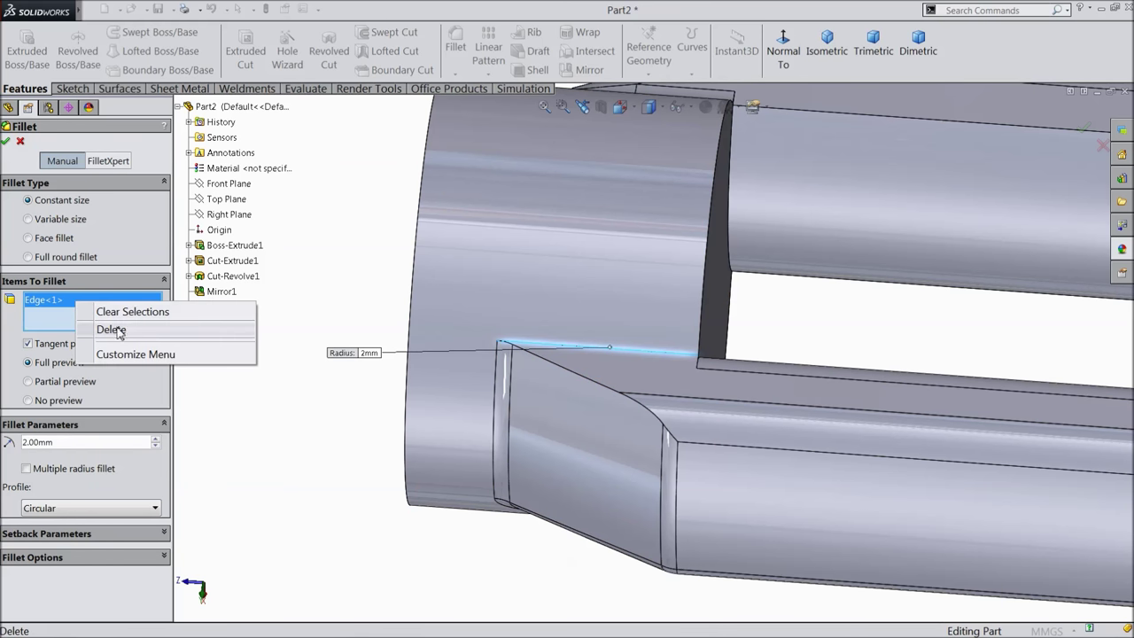
left_click(132, 311)
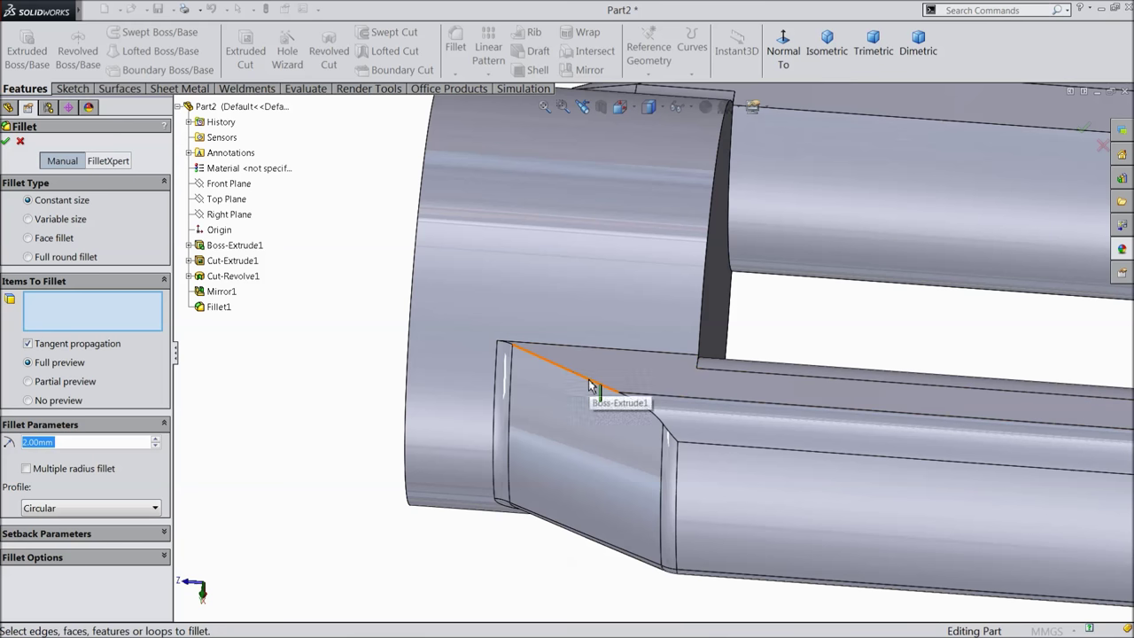
left_click(590, 385)
Add both outer arc edges of the end cylinder's inner face to the fillet and set its radius to 2 mm.
scroll(582, 443, "up", 5)
middle_click_drag(712, 401, 625, 325)
scroll(623, 325, "down", 3)
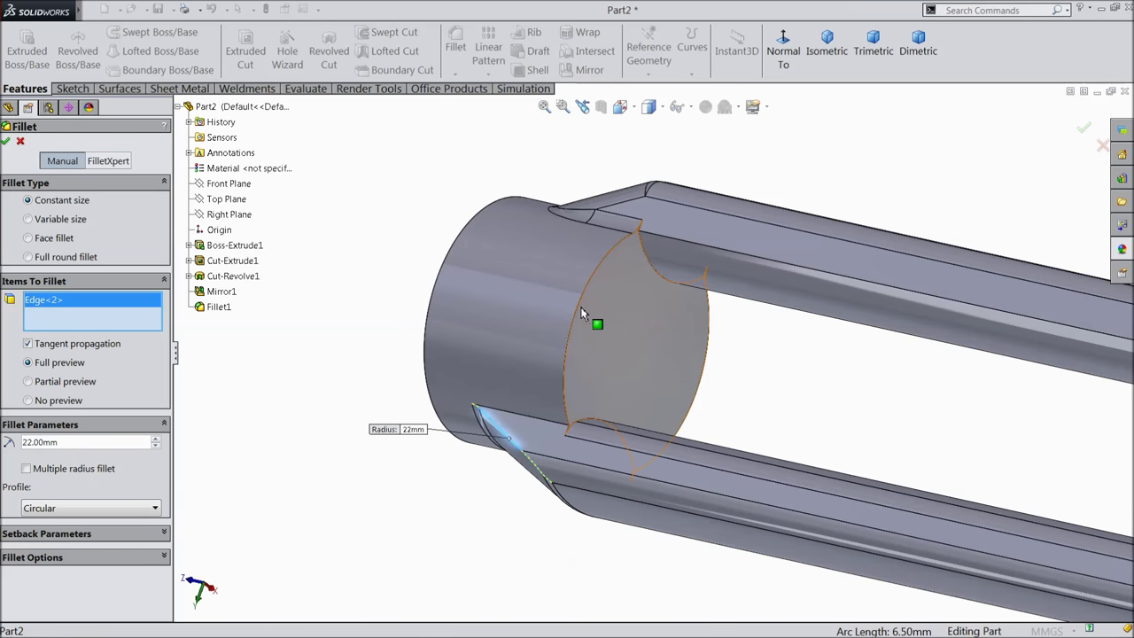
left_click(643, 344)
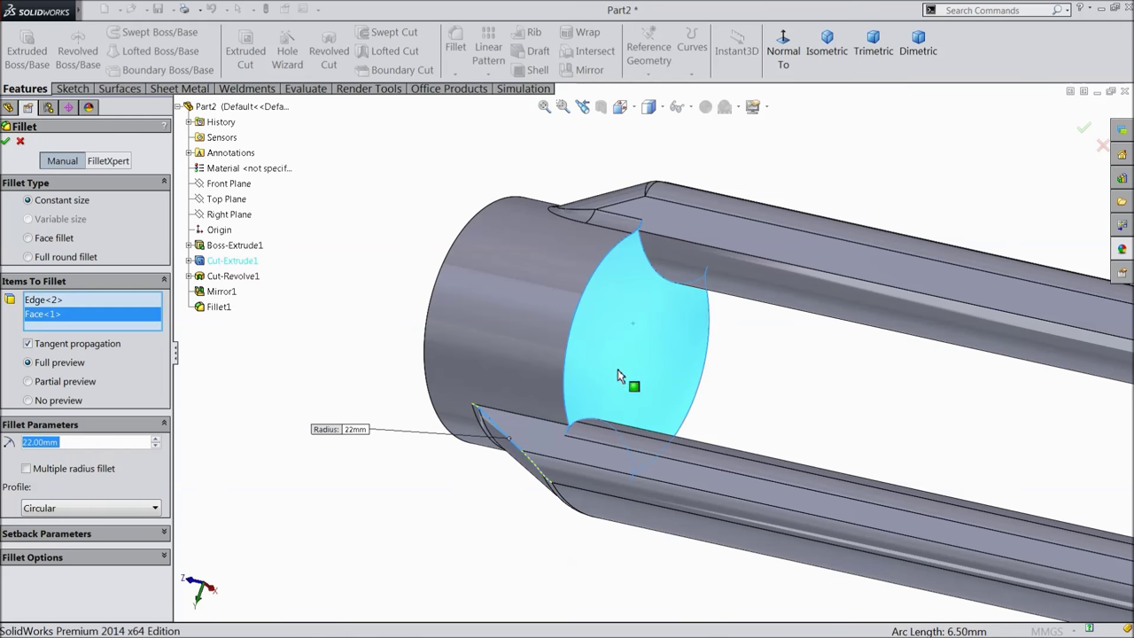
right_click(71, 321)
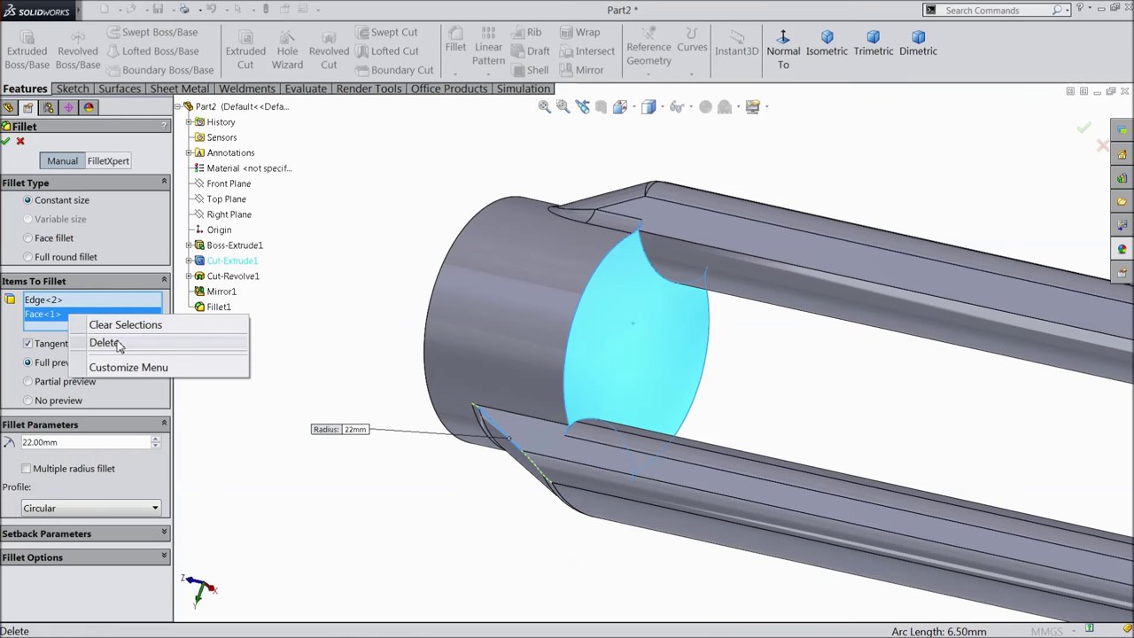
left_click(123, 339)
left_click(574, 324)
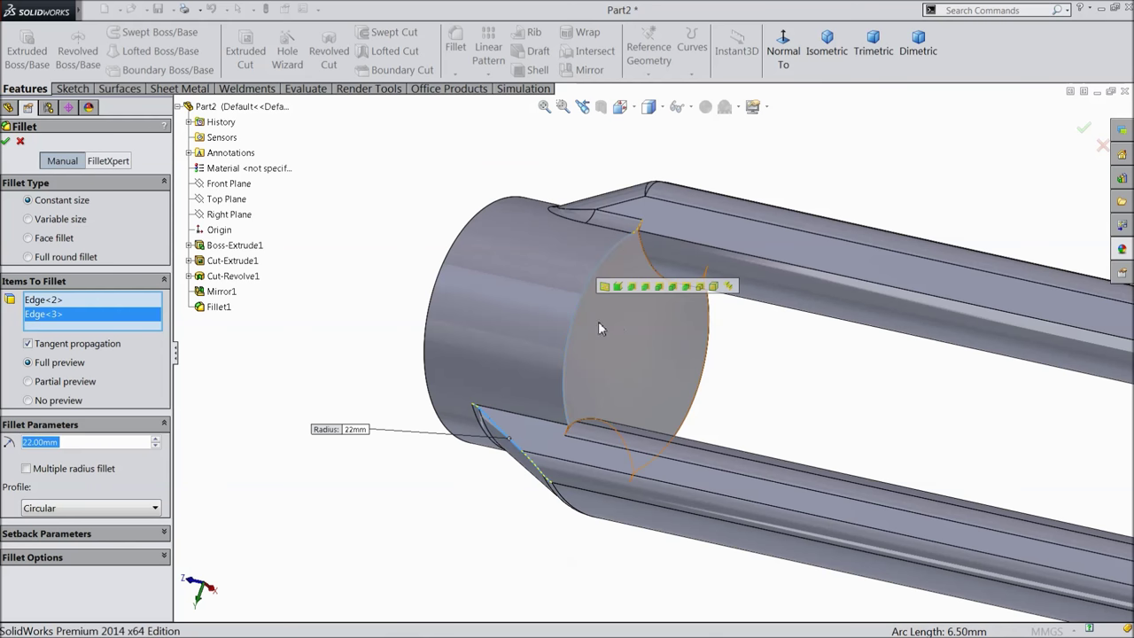
left_click(712, 342)
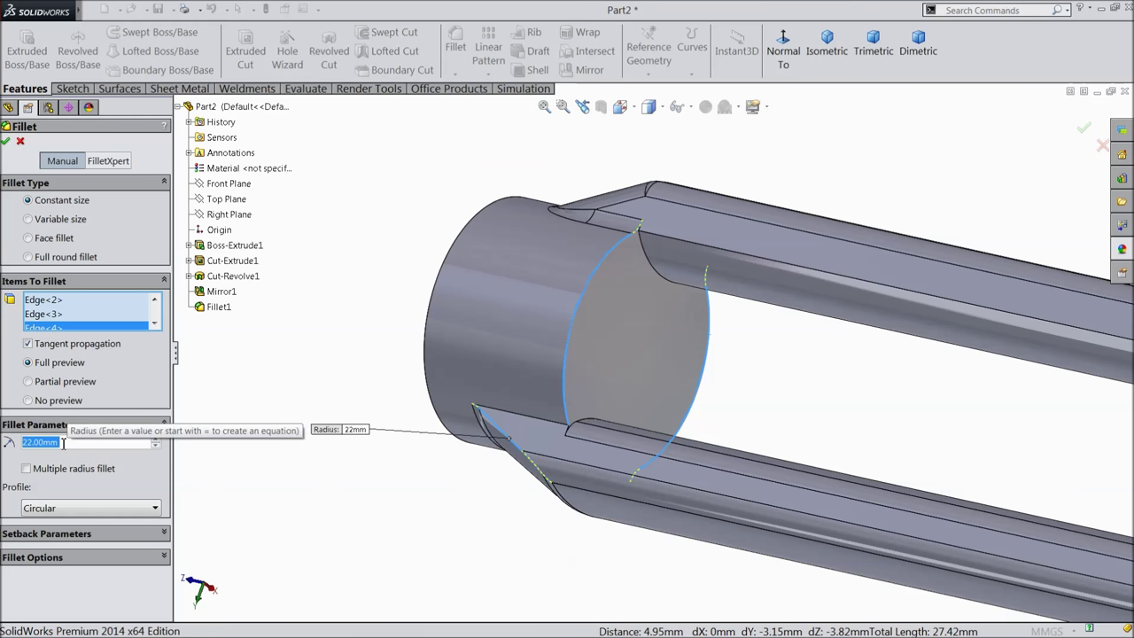
type("2")
key("Return")
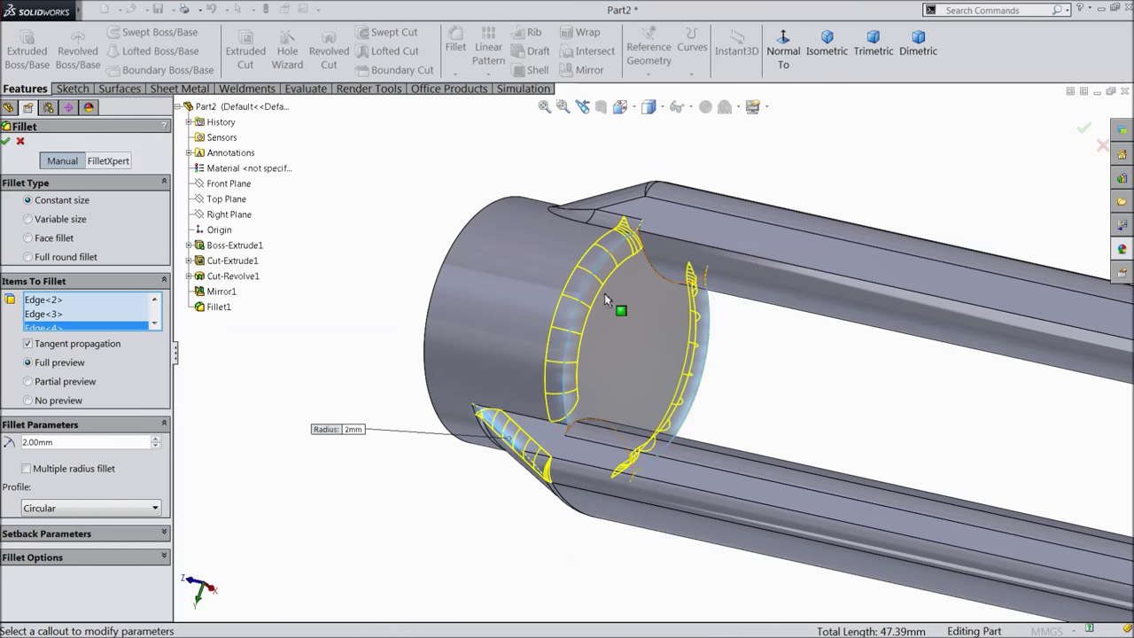
left_click(667, 286)
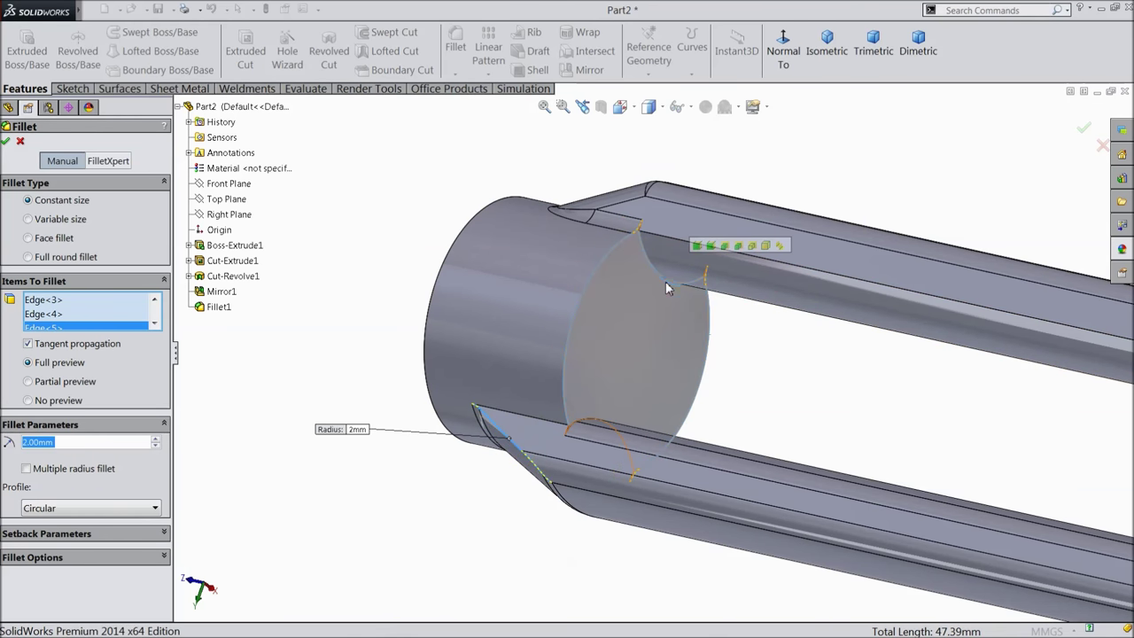
right_click(61, 333)
left_click(252, 358)
Add the two outer arc edges of the opposite end cylinder's inner face to the fillet selection.
scroll(488, 375, "up", 5)
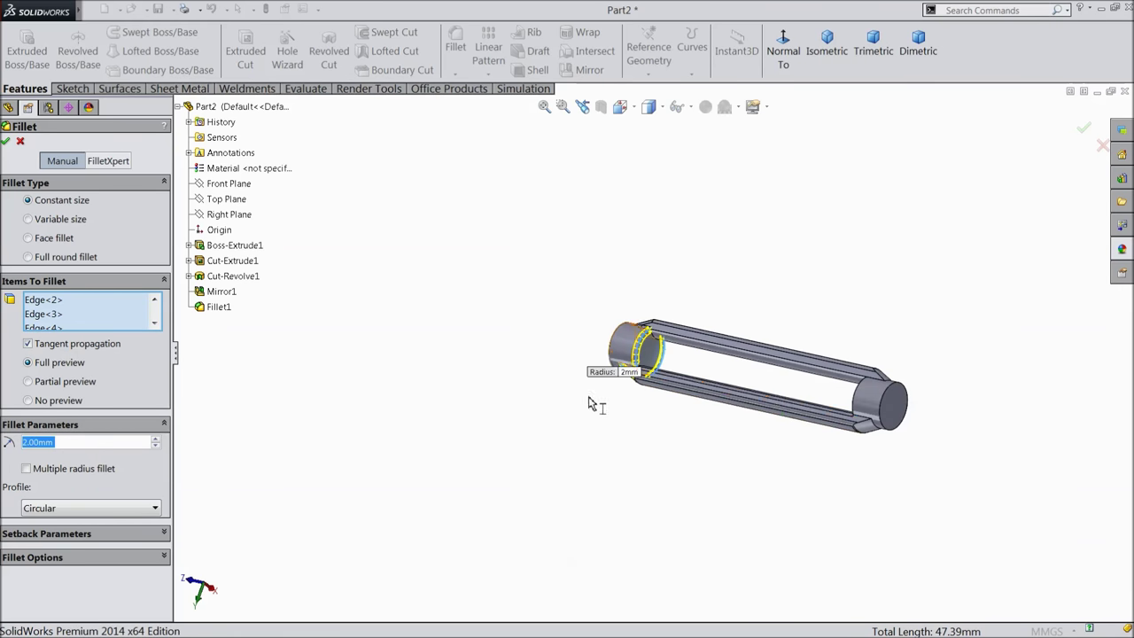
middle_click_drag(800, 381, 842, 368)
scroll(841, 347, "down", 6)
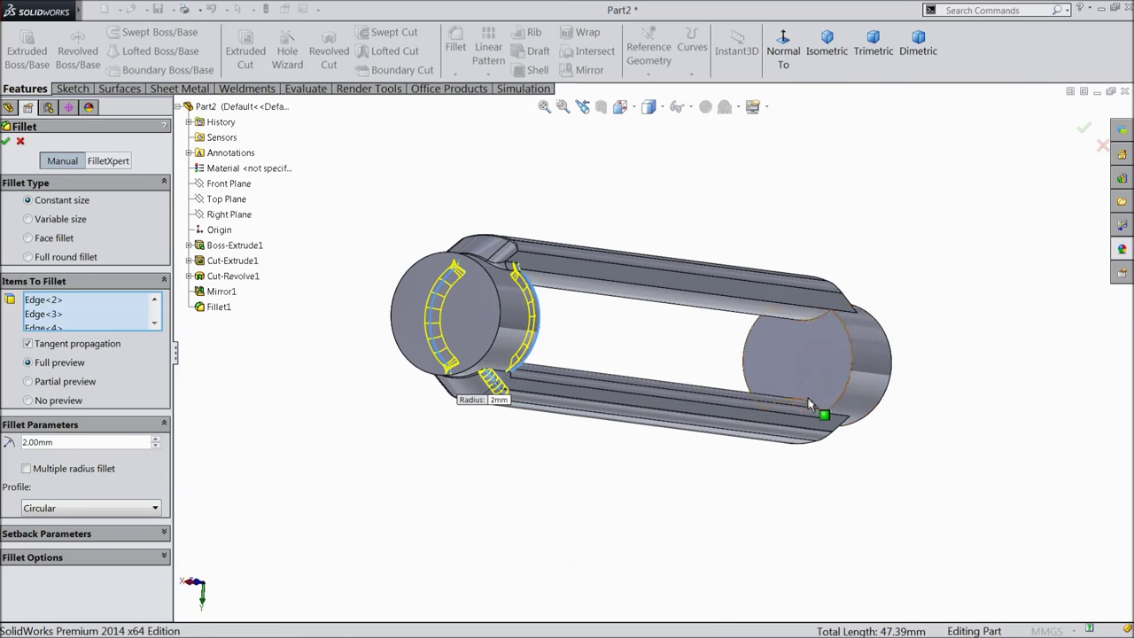
left_click(840, 361)
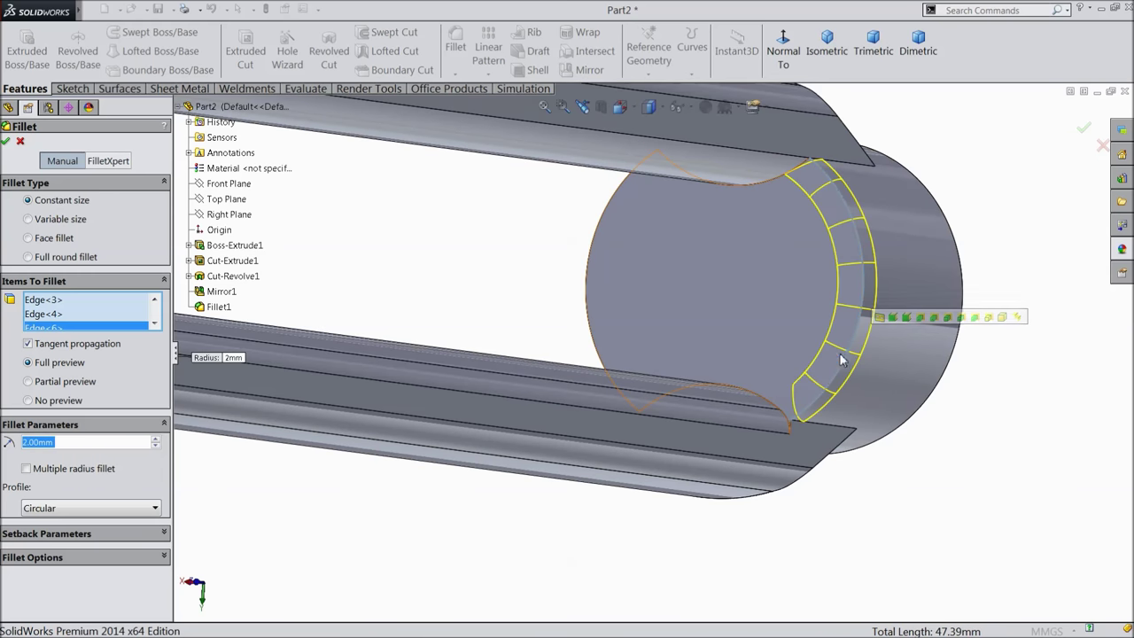
left_click(585, 305)
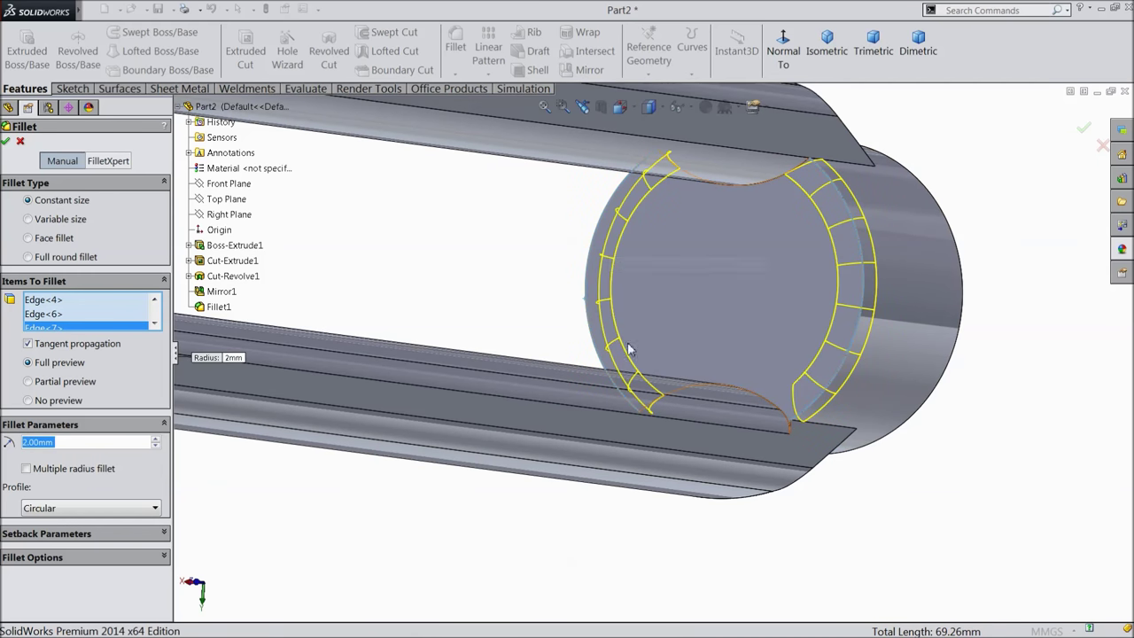
Add the curved edge where the lower bar's taper meets the opposite end cylinder and finish the 2 mm fillet.
scroll(868, 476, "up", 5)
middle_click_drag(864, 474, 688, 471)
scroll(893, 413, "down", 6)
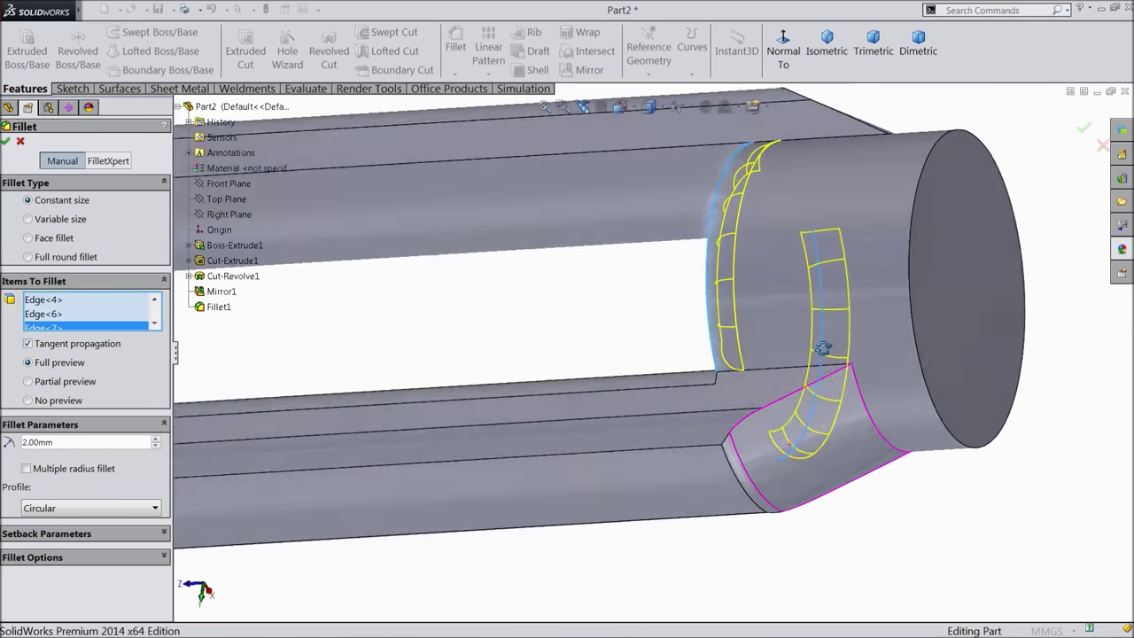
scroll(862, 422, "down", 3)
left_click(844, 427)
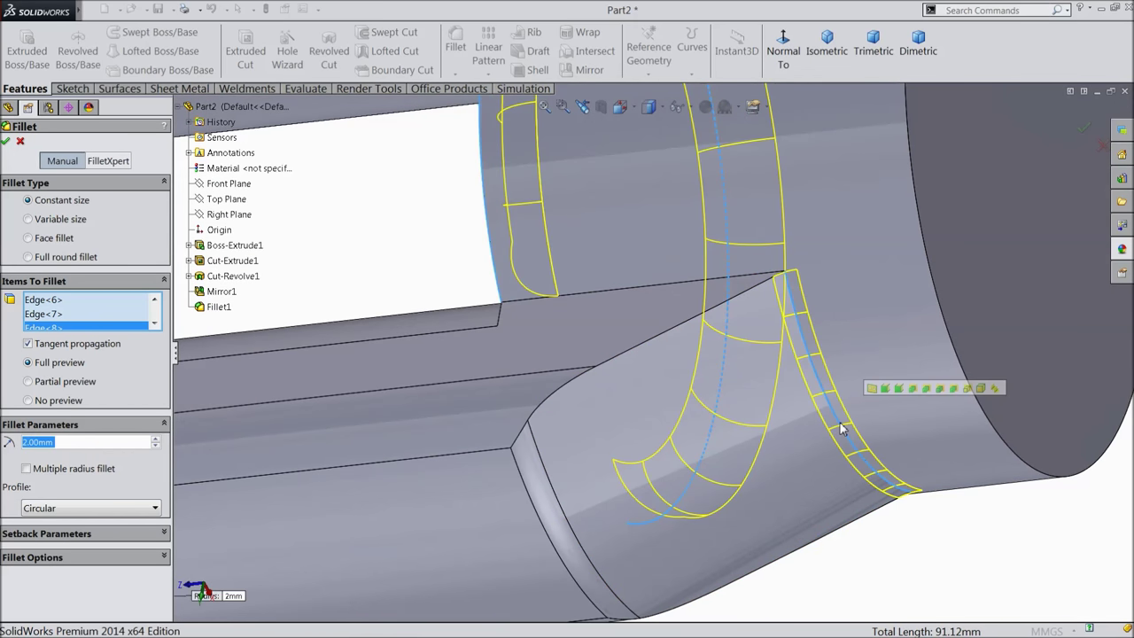
left_click(612, 367)
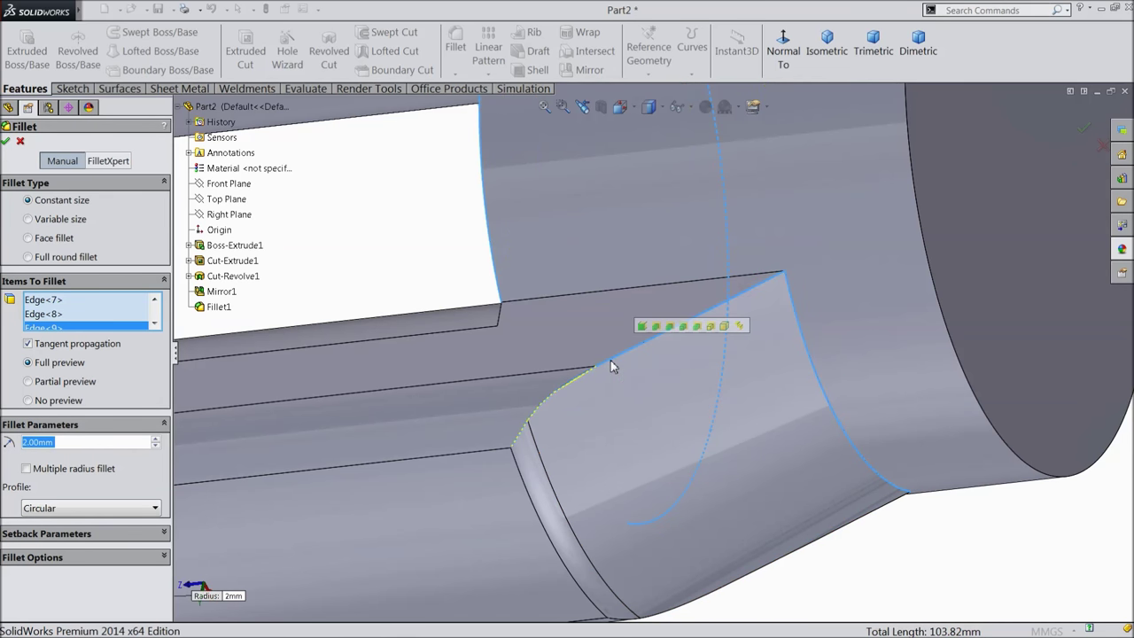
right_click(84, 331)
left_click(102, 354)
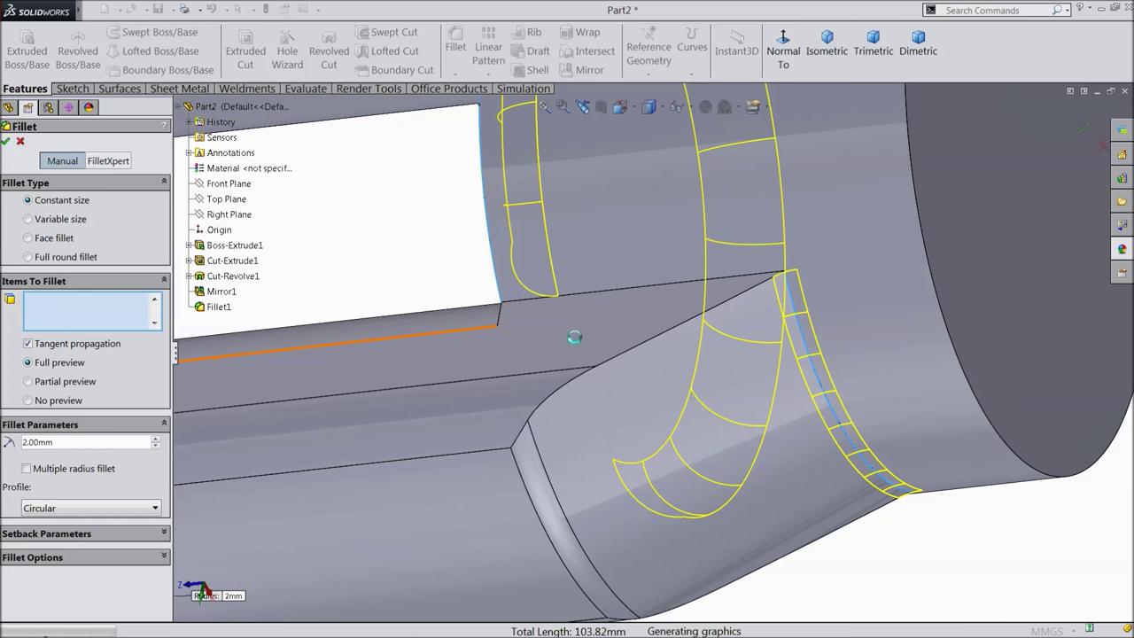
key("Return")
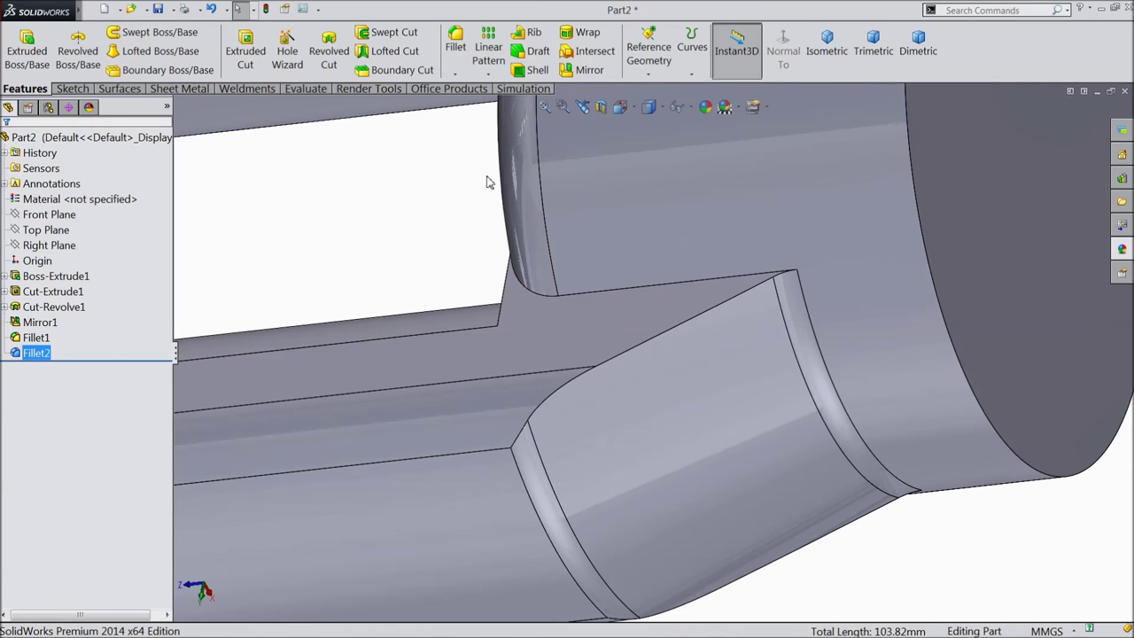
Start another 2 mm fillet on the lower bar's cylinder junction edge and adjacent sloped taper edge at the opposite end.
left_click(456, 44)
scroll(709, 381, "up", 5)
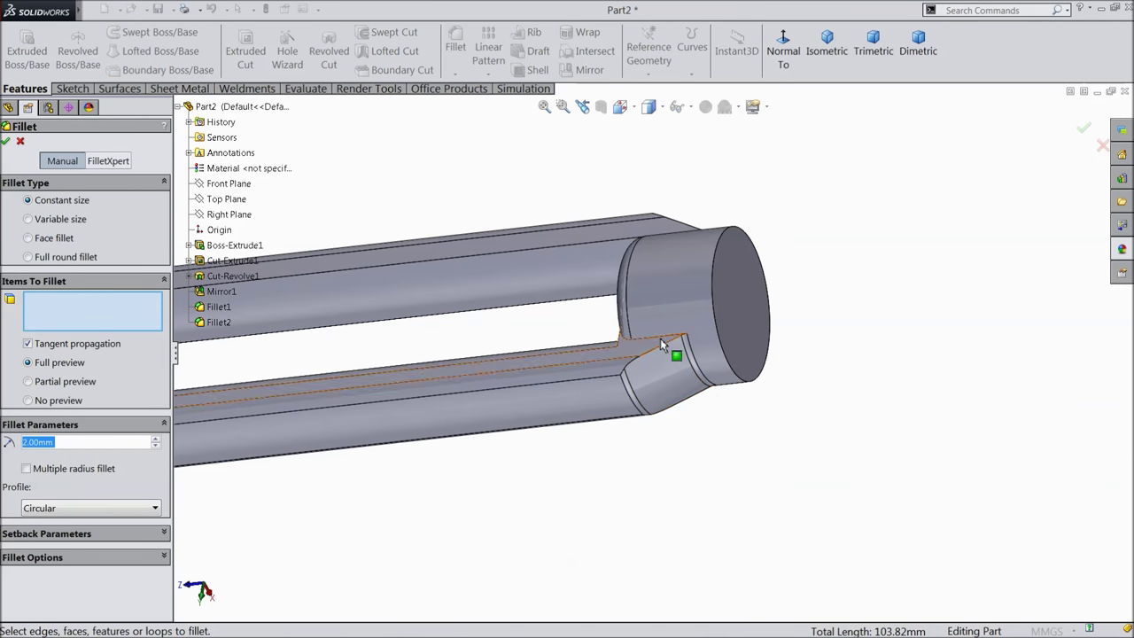
left_click(661, 340)
scroll(690, 420, "up", 2)
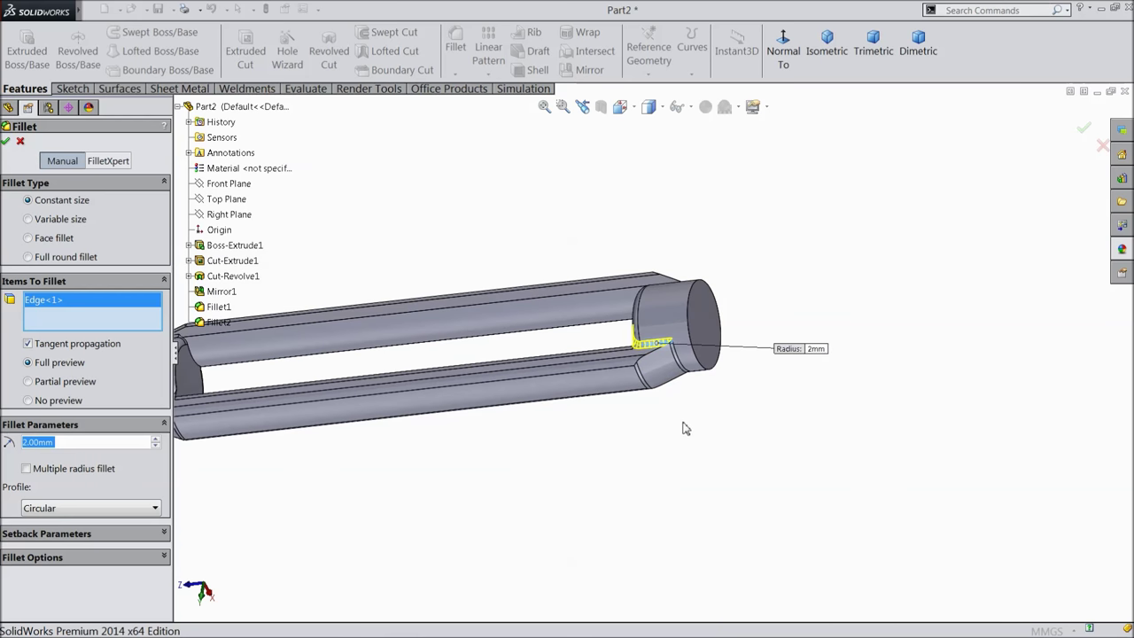
scroll(650, 374, "down", 5)
left_click(621, 333)
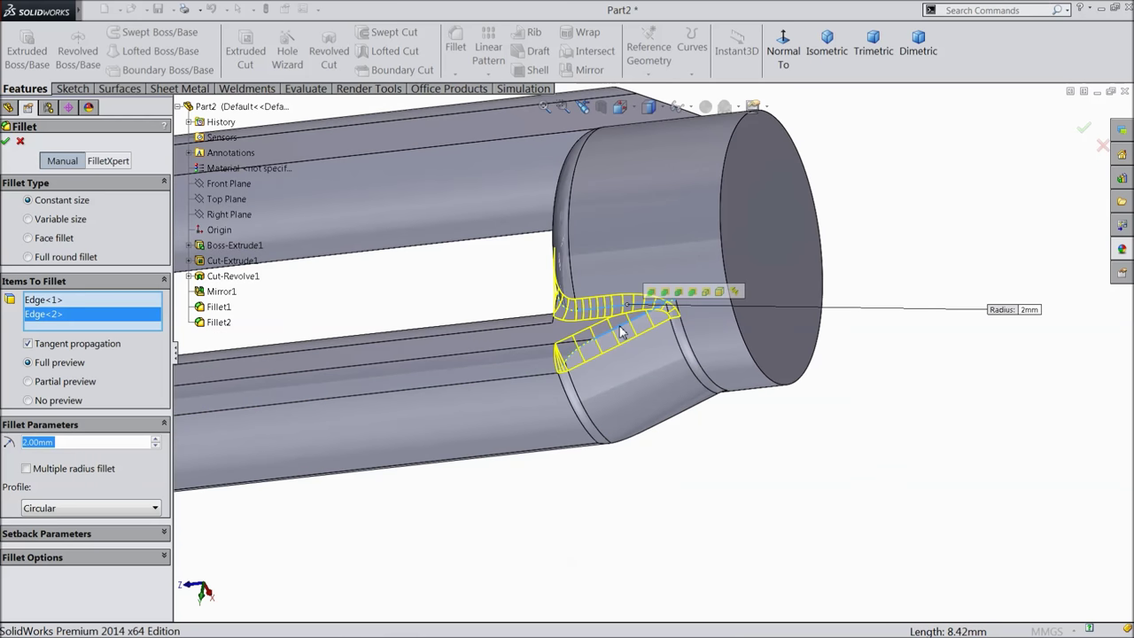
Add the sloped taper edge on the other side of the same bar to the fillet selection.
scroll(621, 335, "up", 4)
middle_click_drag(621, 335, 631, 240)
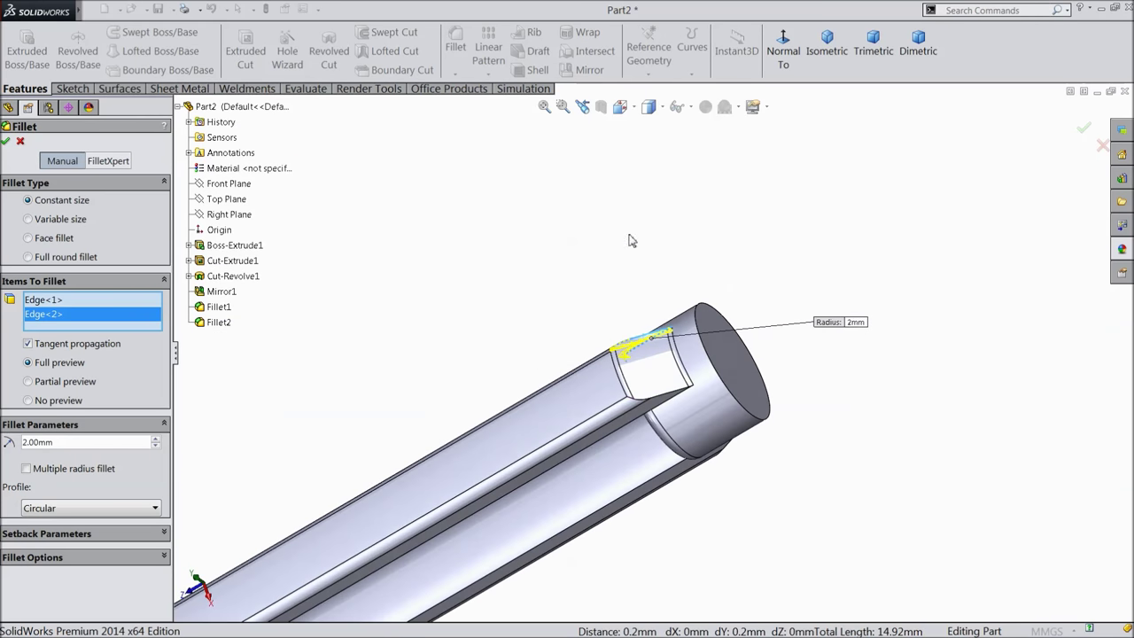
scroll(676, 433, "down", 3)
left_click(658, 352)
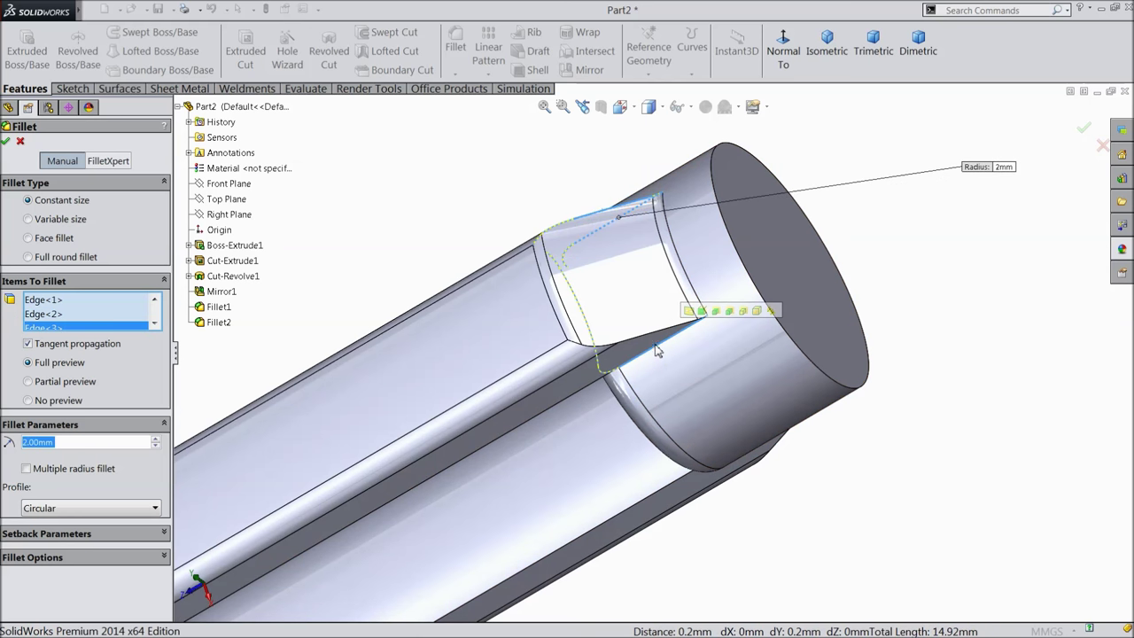
right_click(40, 330)
left_click(78, 352)
left_click(636, 344)
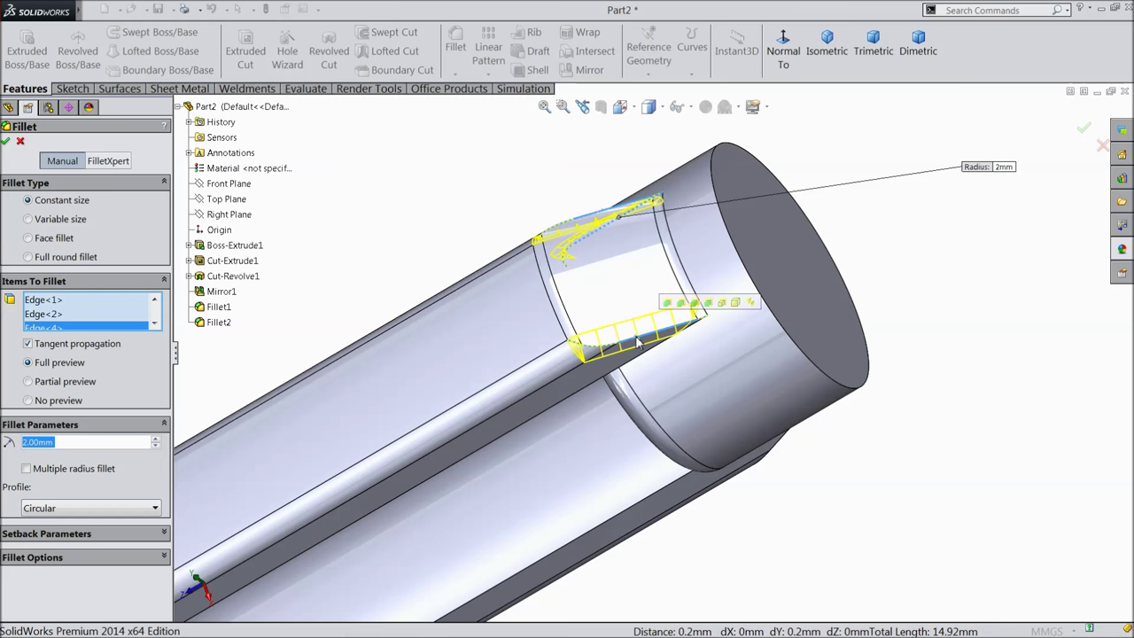
scroll(715, 511, "up", 2)
middle_click_drag(714, 511, 642, 306)
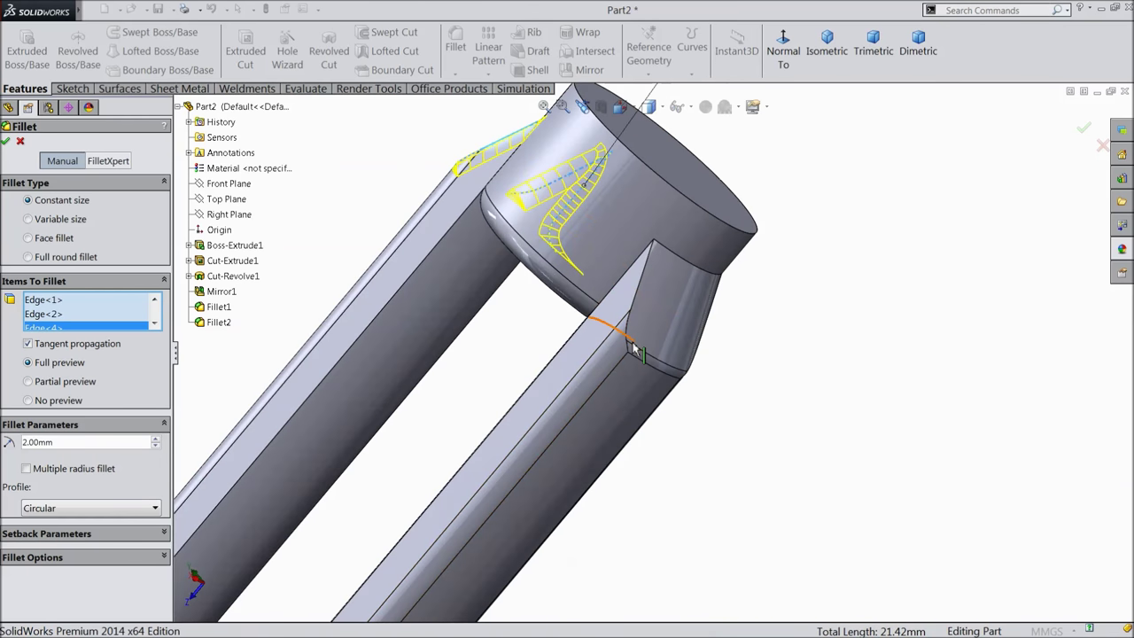
Add the curved edge where the bar meets the end cylinder to the selection and finish the 2 mm fillet.
left_click(624, 285)
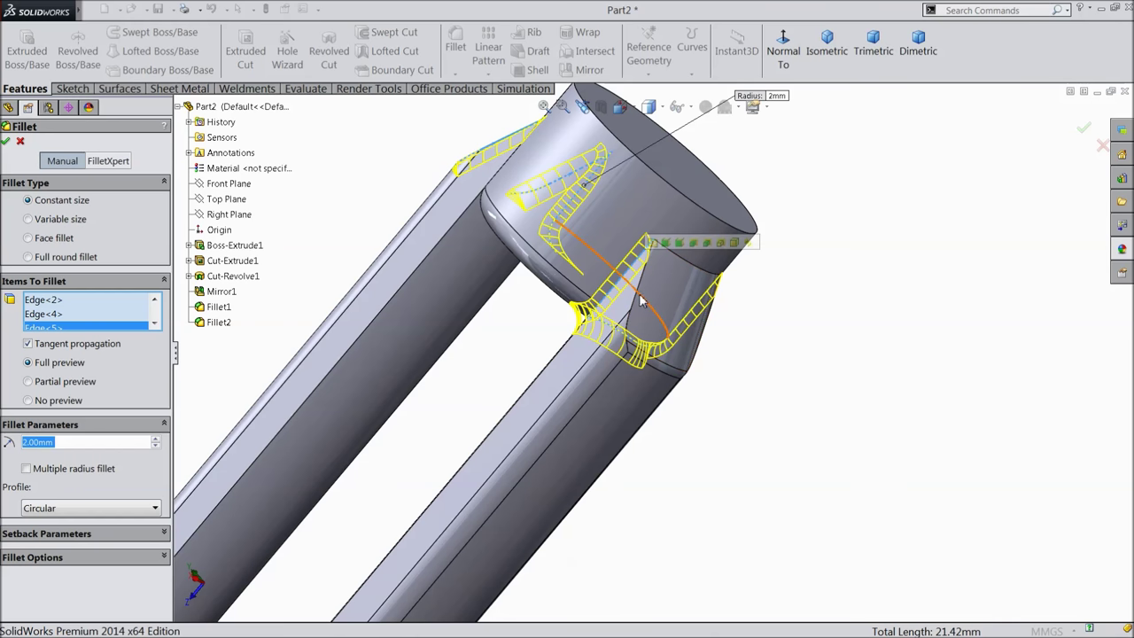
left_click(7, 142)
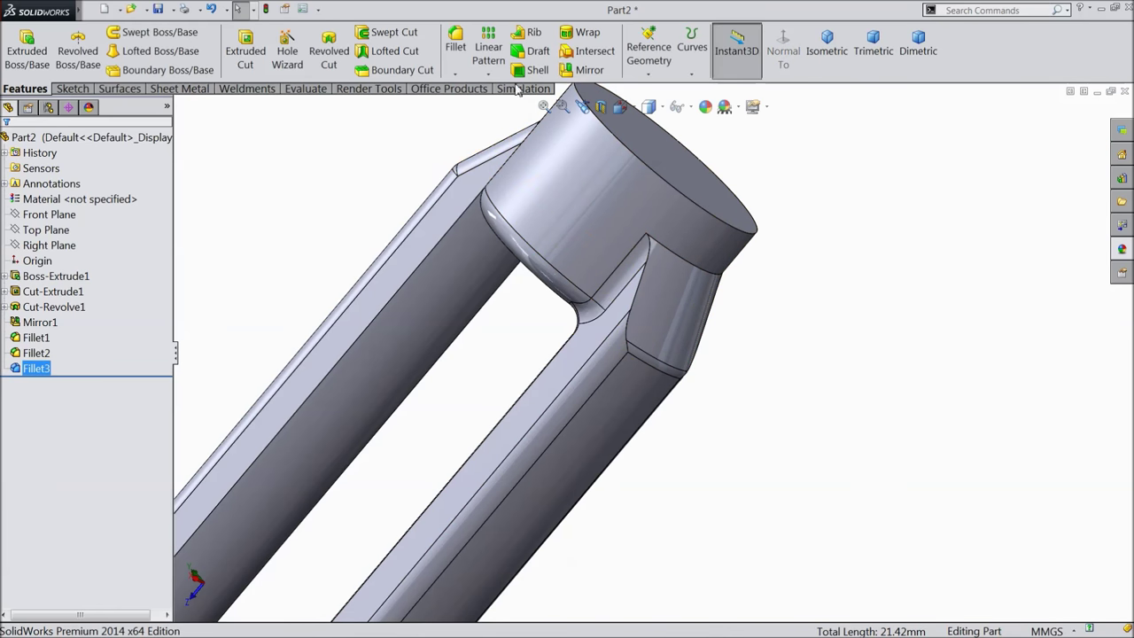
Start another 2 mm fillet and select the two sloped edges on either side of the bar's tapered end face.
left_click(462, 55)
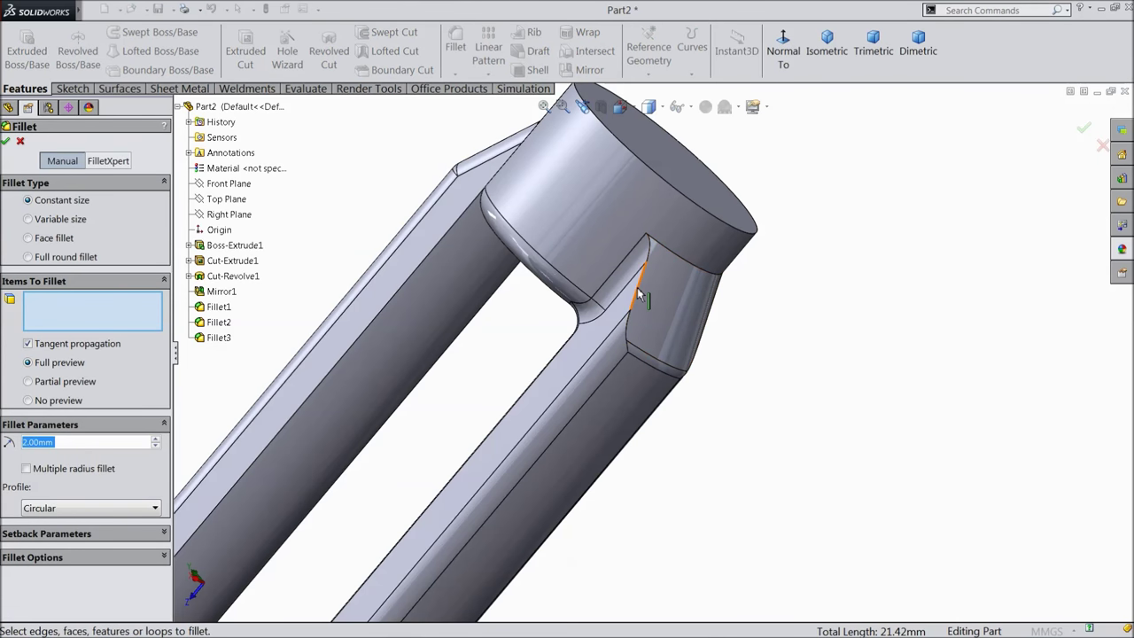
left_click(640, 296)
scroll(664, 380, "up", 3)
middle_click_drag(666, 405, 594, 304)
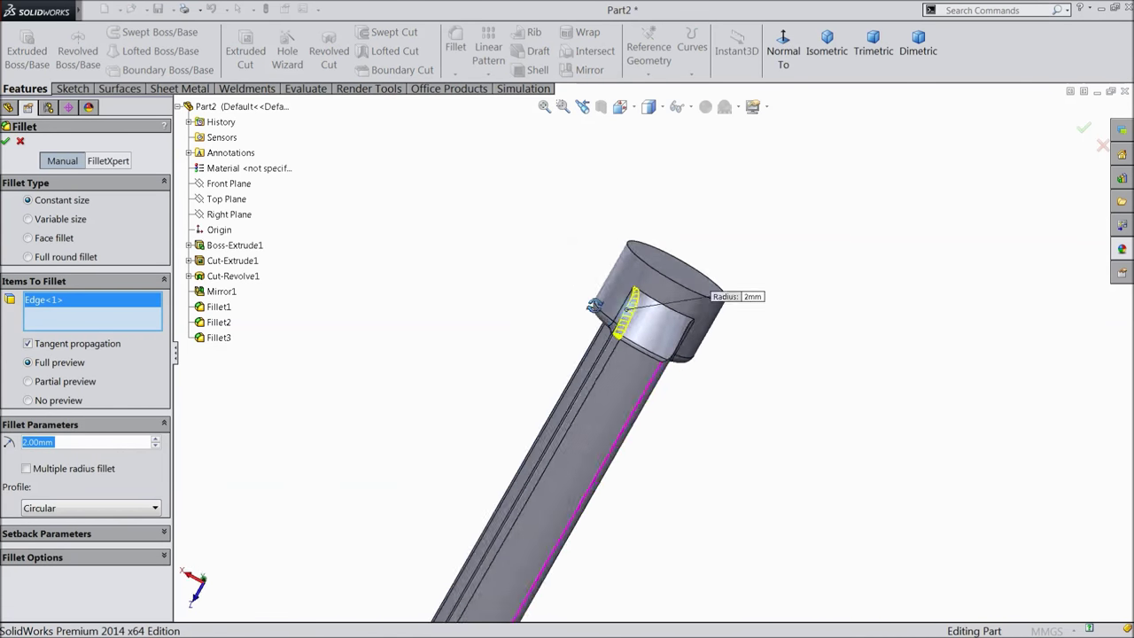
scroll(695, 356, "down", 3)
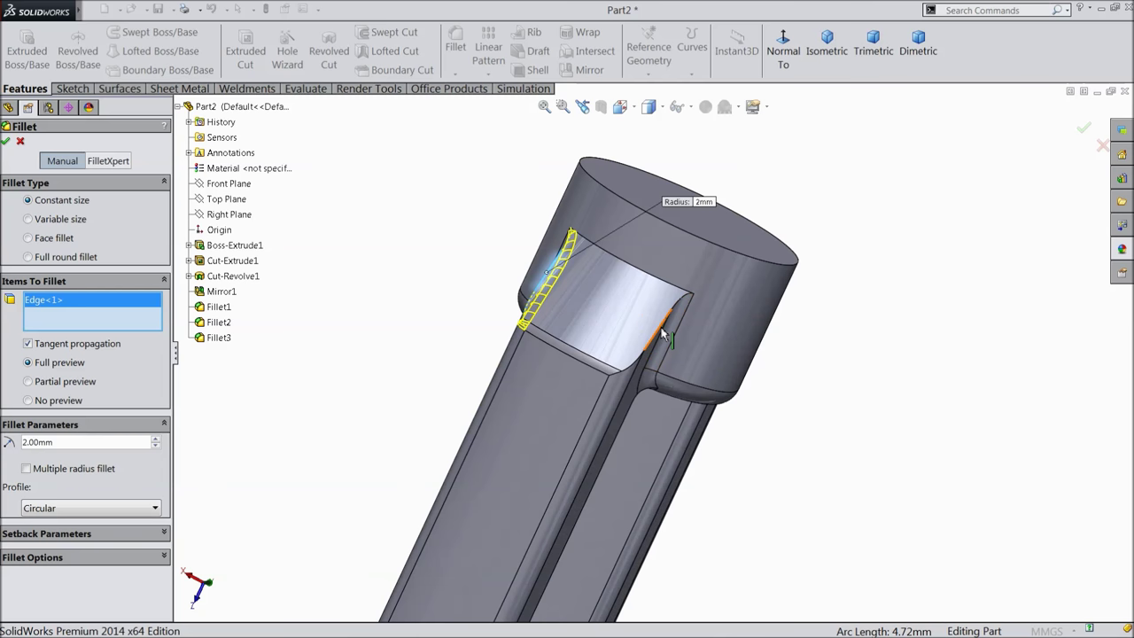
left_click(663, 334)
Try adding the arc edge where the other bar meets the cylinder's inner face, remove it and finish the 2 mm taper fillet.
scroll(671, 377, "up", 3)
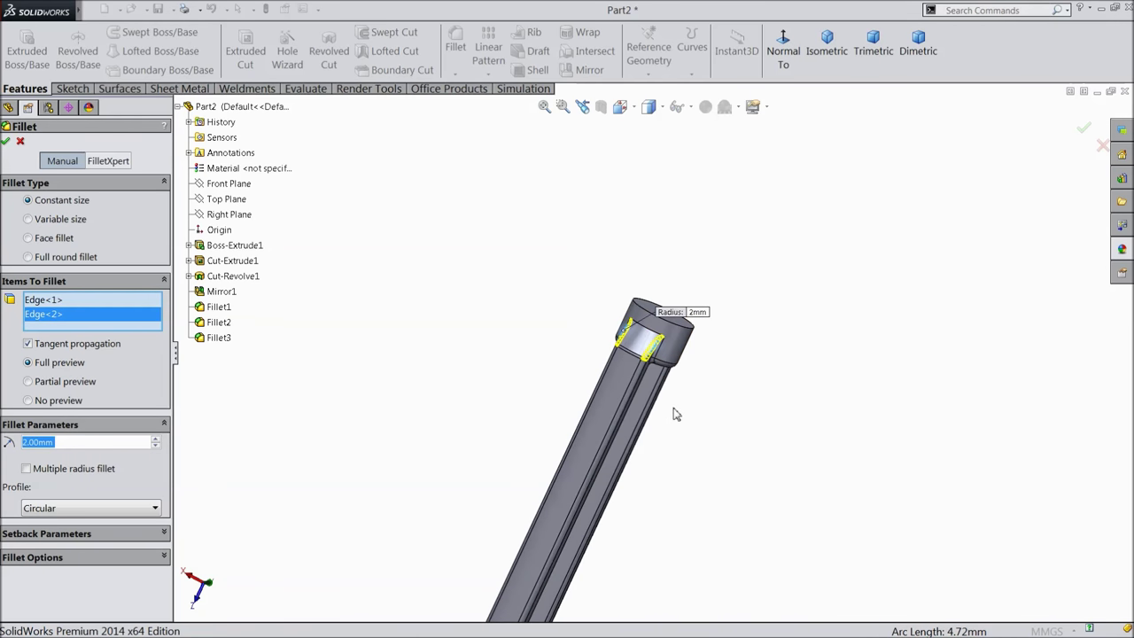
scroll(674, 414, "up", 3)
middle_click_drag(673, 414, 572, 496)
middle_click_drag(573, 358, 548, 389)
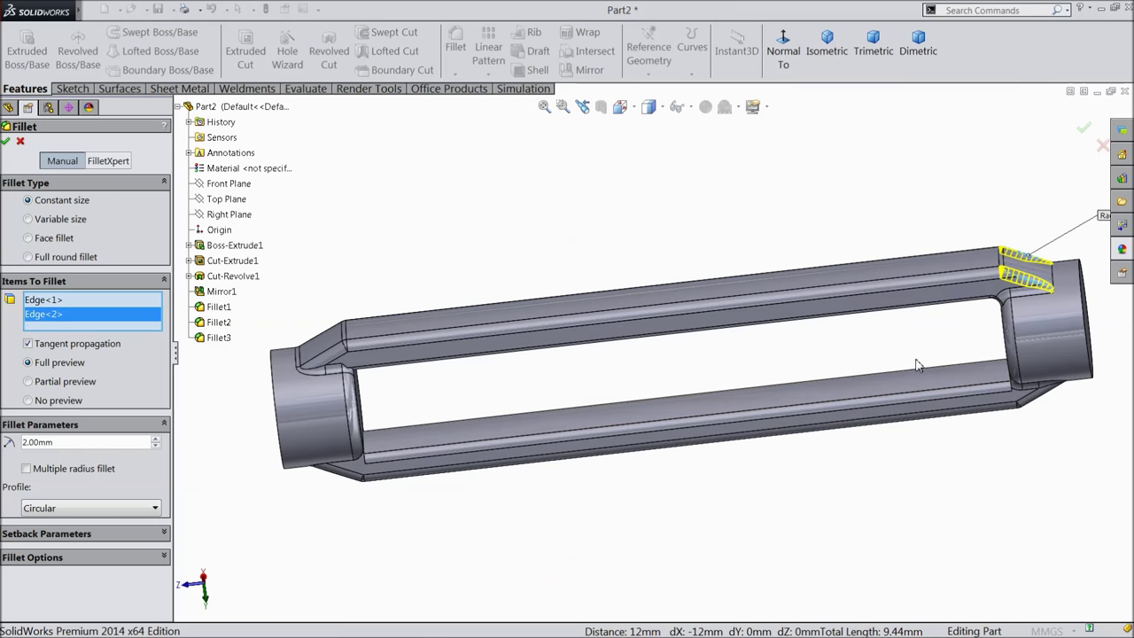
middle_click_drag(670, 398, 886, 344)
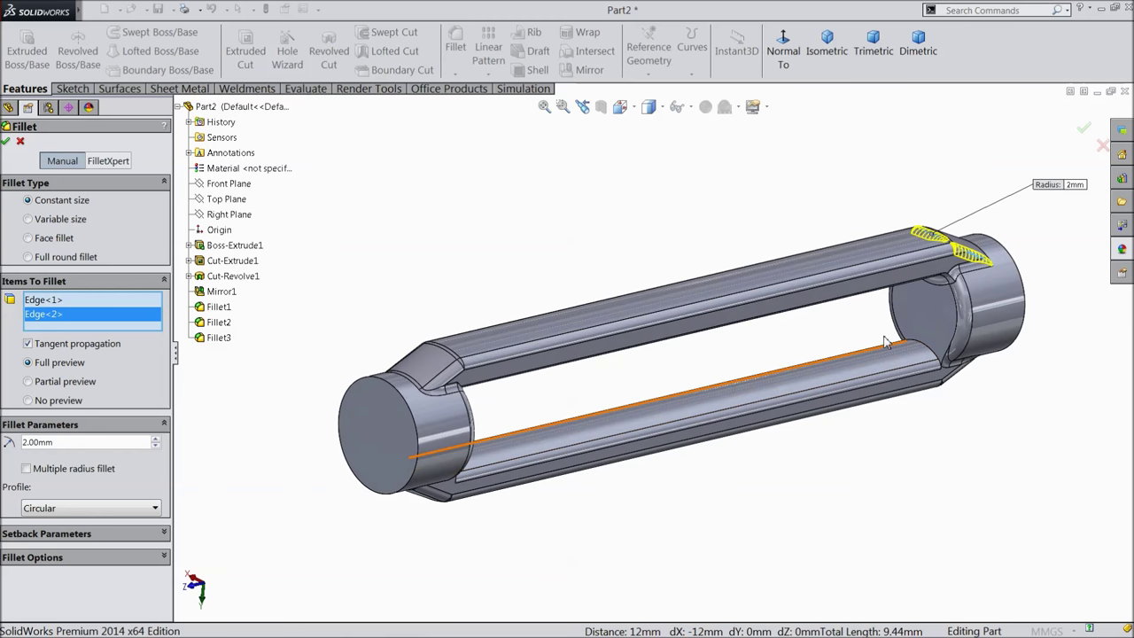
scroll(886, 344, "down", 5)
left_click(873, 379)
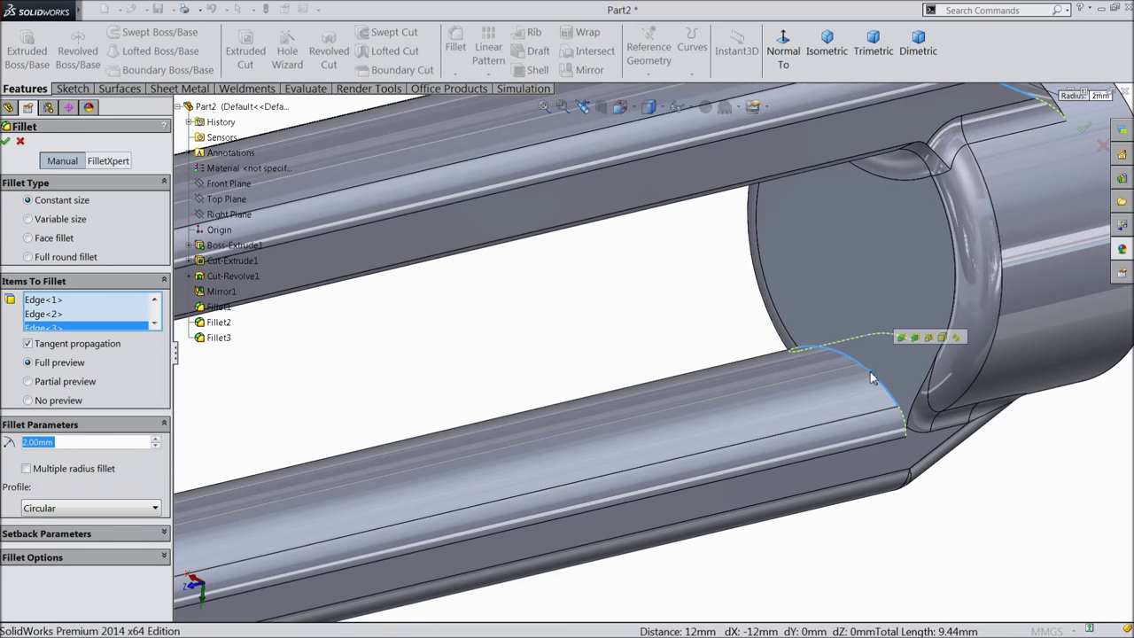
right_click(38, 330)
left_click(55, 351)
left_click(7, 142)
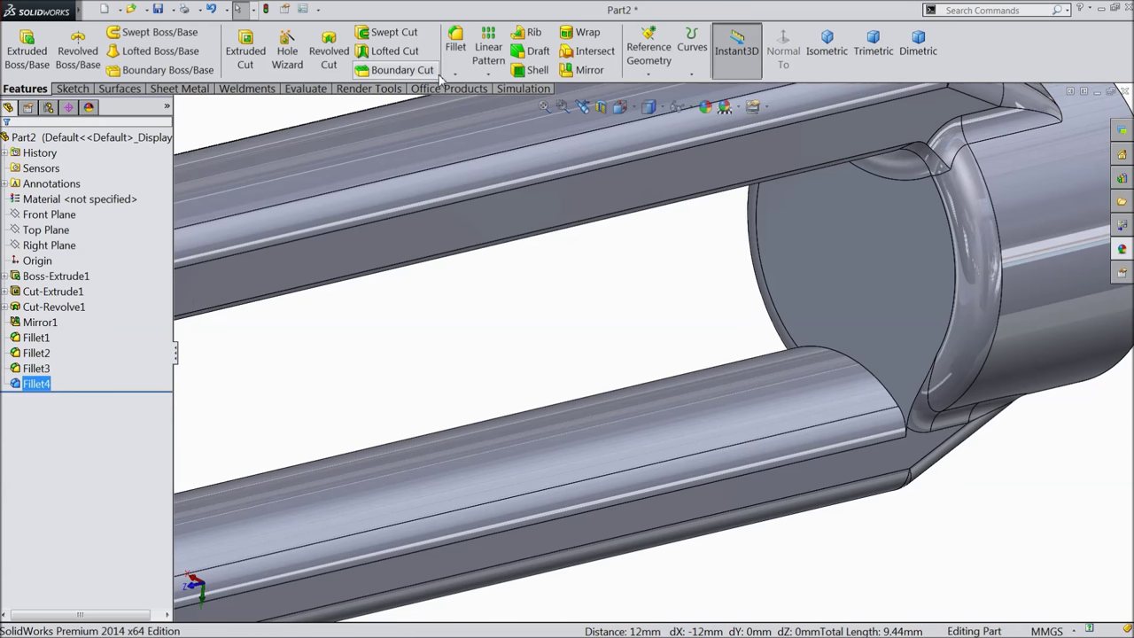
left_click(460, 59)
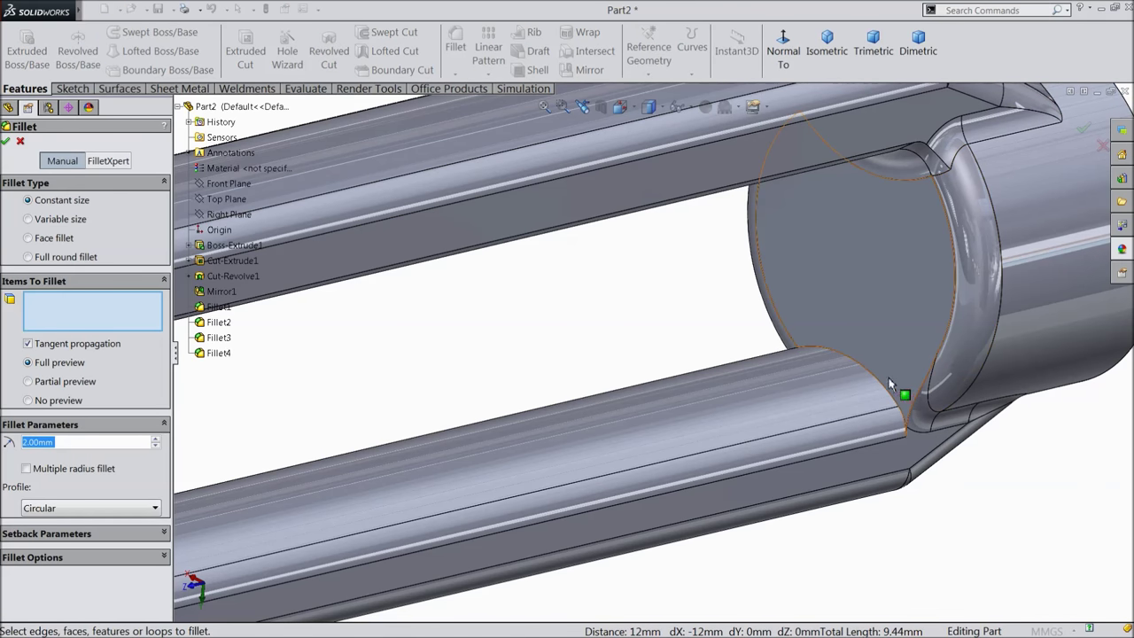
left_click(874, 379)
middle_click_drag(793, 405, 532, 355)
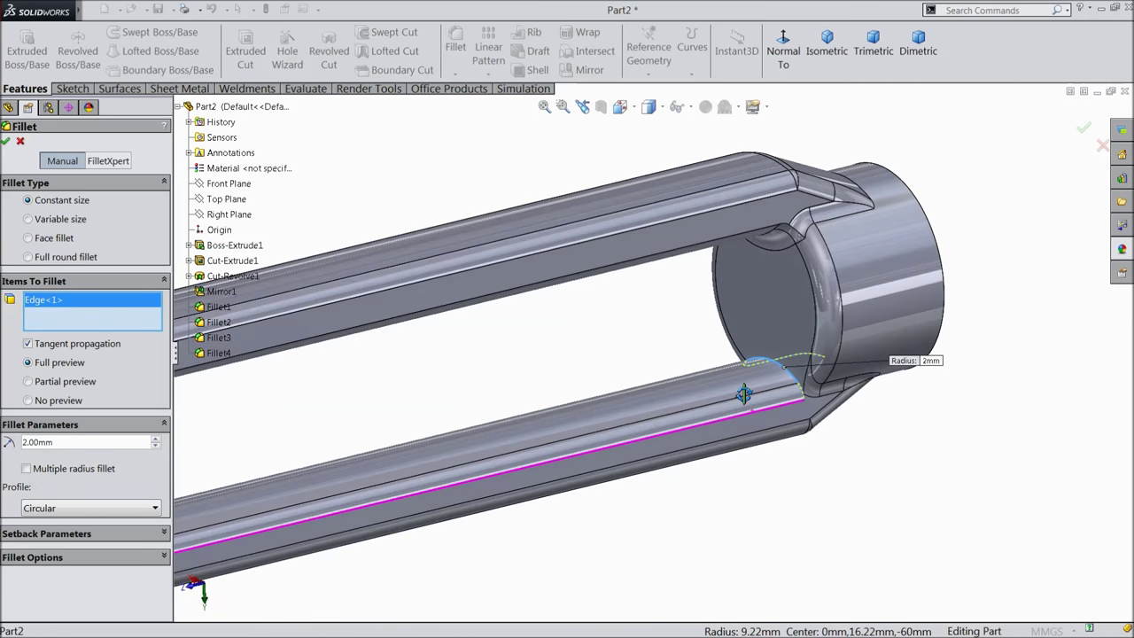
right_click(65, 312)
left_click(101, 310)
scroll(607, 409, "up", 2)
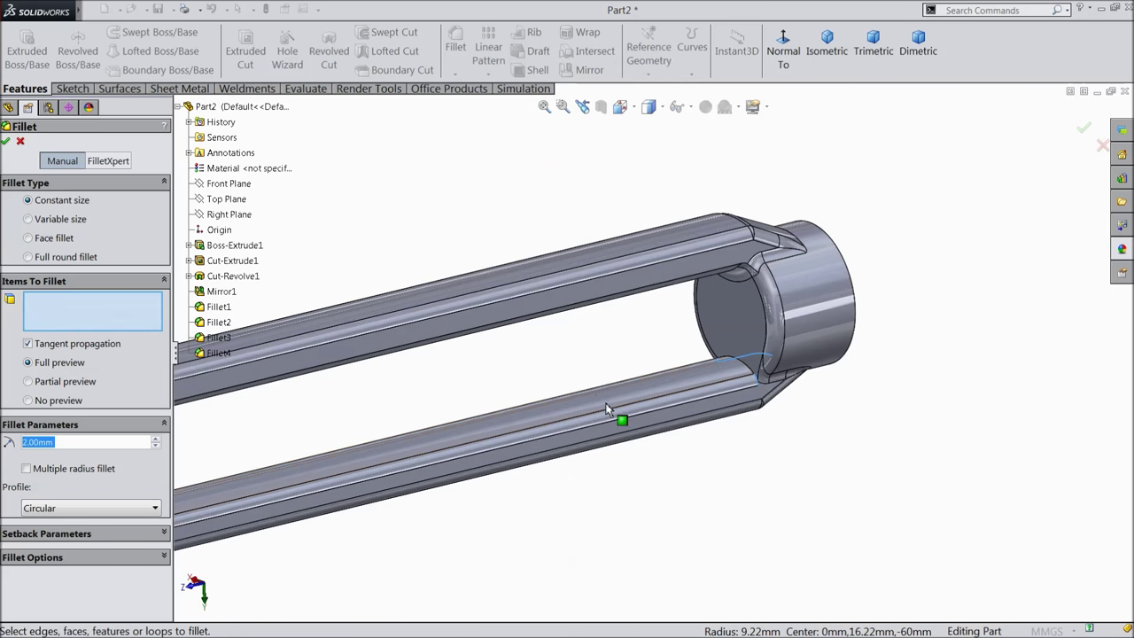
Try a 2 mm fillet on the short straight edge where the bar's side meets the end cylinder, and abandon it.
middle_click_drag(557, 353, 559, 443)
scroll(445, 357, "up", 3)
scroll(460, 275, "down", 5)
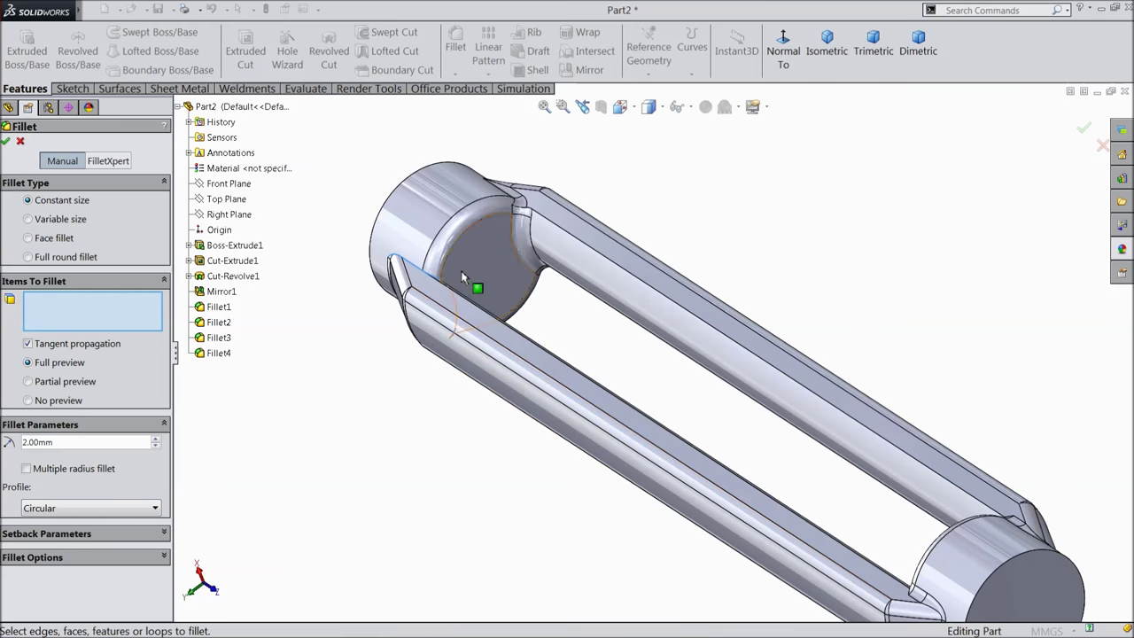
left_click(410, 280)
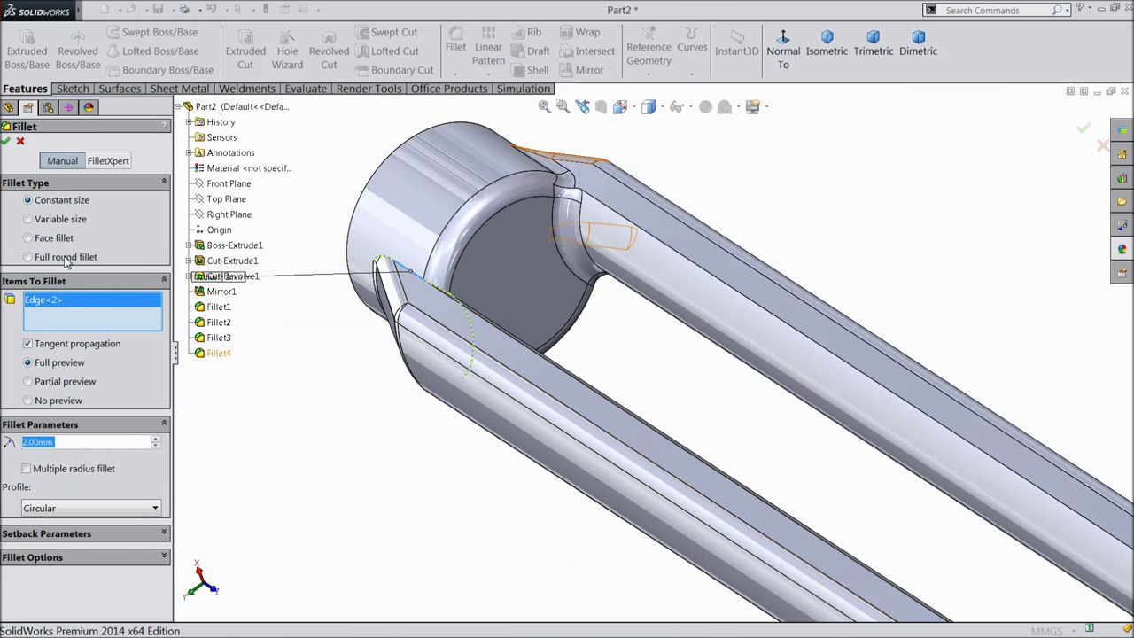
left_click(7, 140)
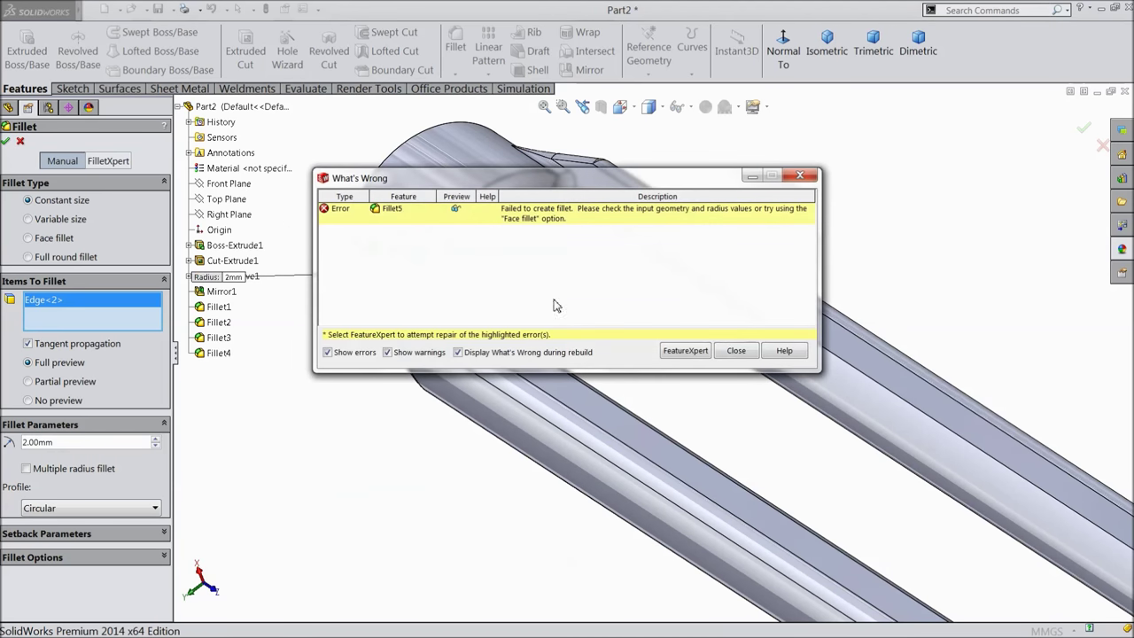
left_click(737, 351)
scroll(615, 390, "down", 5)
middle_click_drag(549, 446, 897, 436)
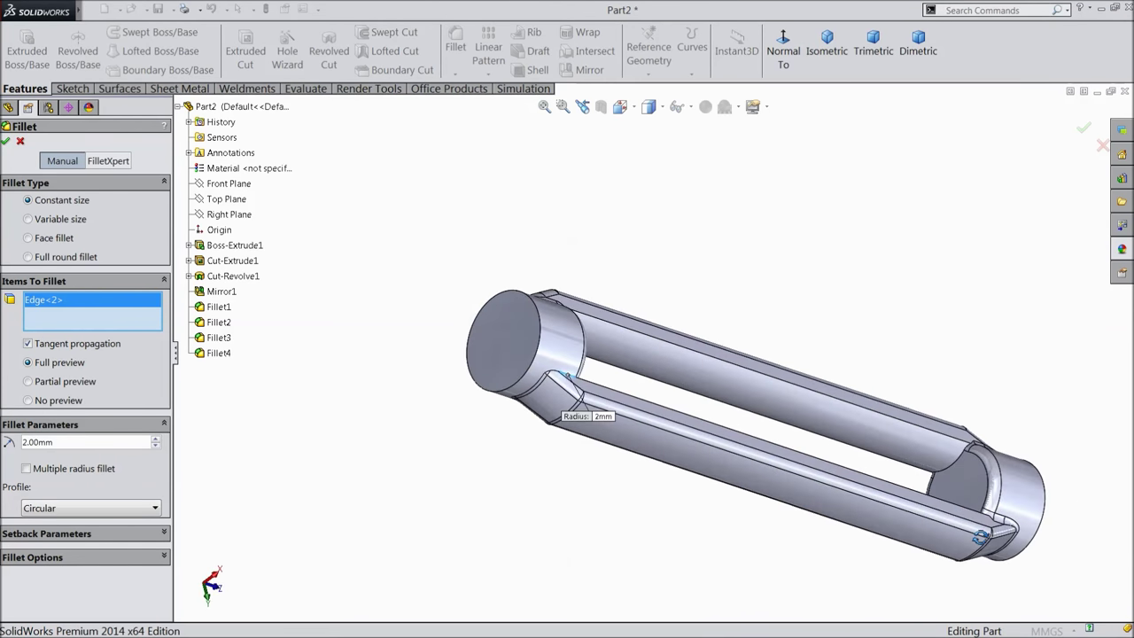
scroll(967, 470, "up", 5)
scroll(969, 469, "up", 2)
left_click(785, 455)
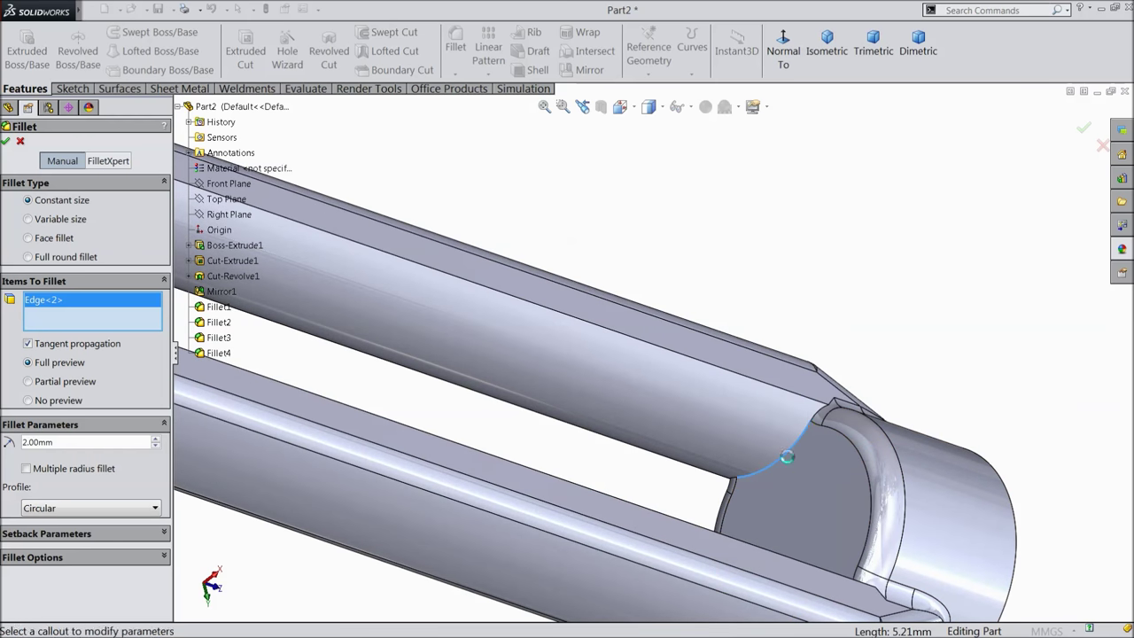
left_click(20, 142)
Chamfer the outer end faces of both end cylinders with a 1.5 mm distance at 45 degrees.
left_click(826, 49)
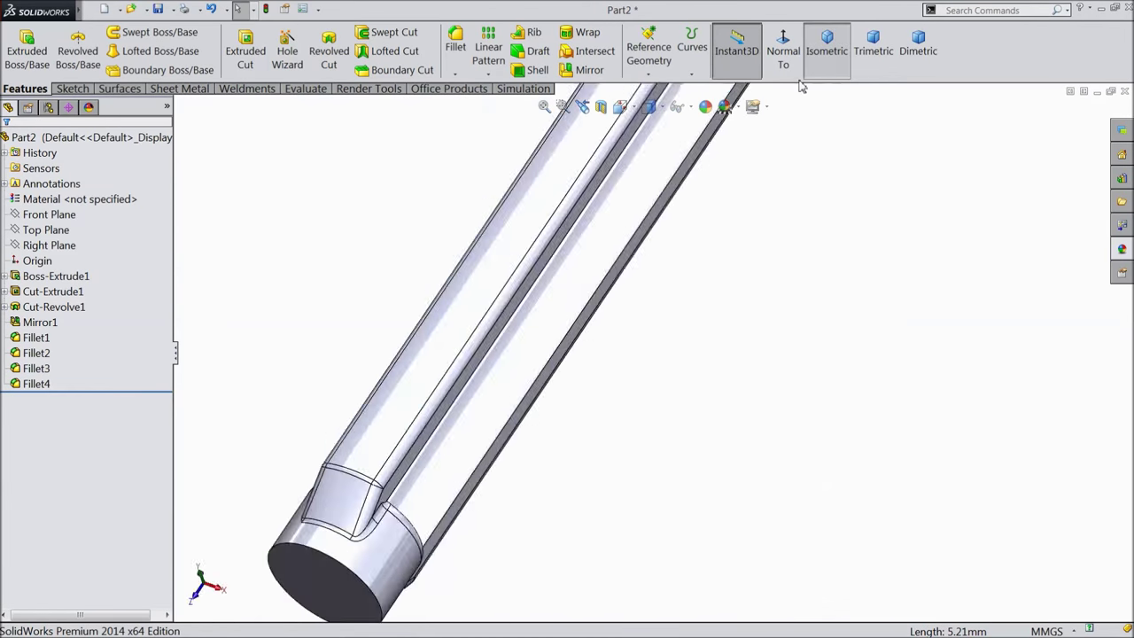
left_click(456, 74)
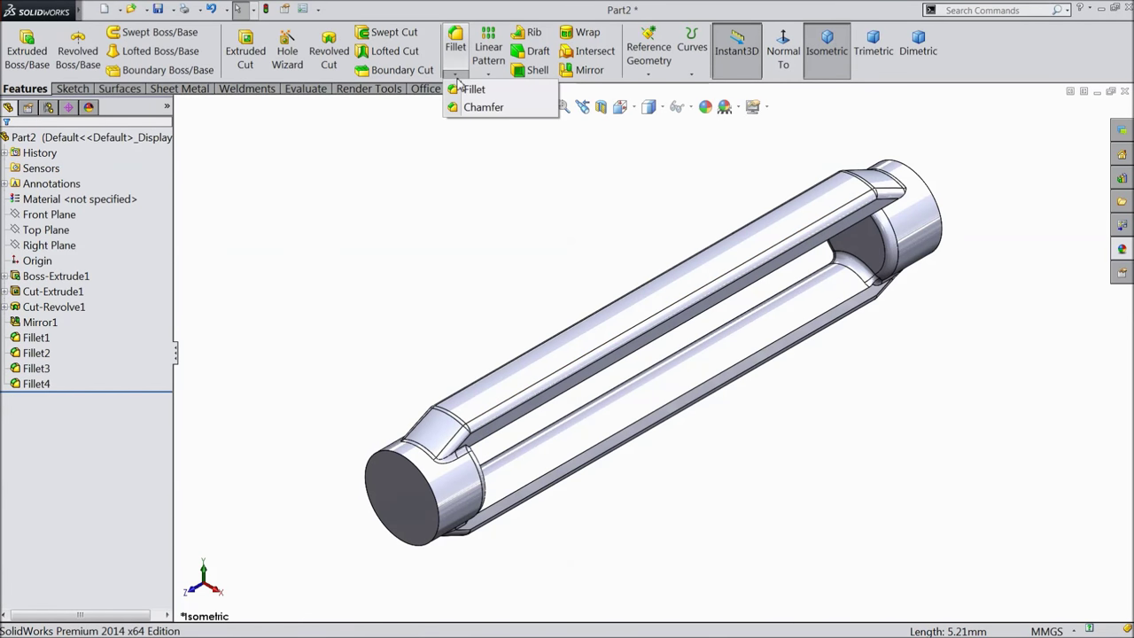
middle_click_drag(405, 278, 406, 243)
left_click(460, 75)
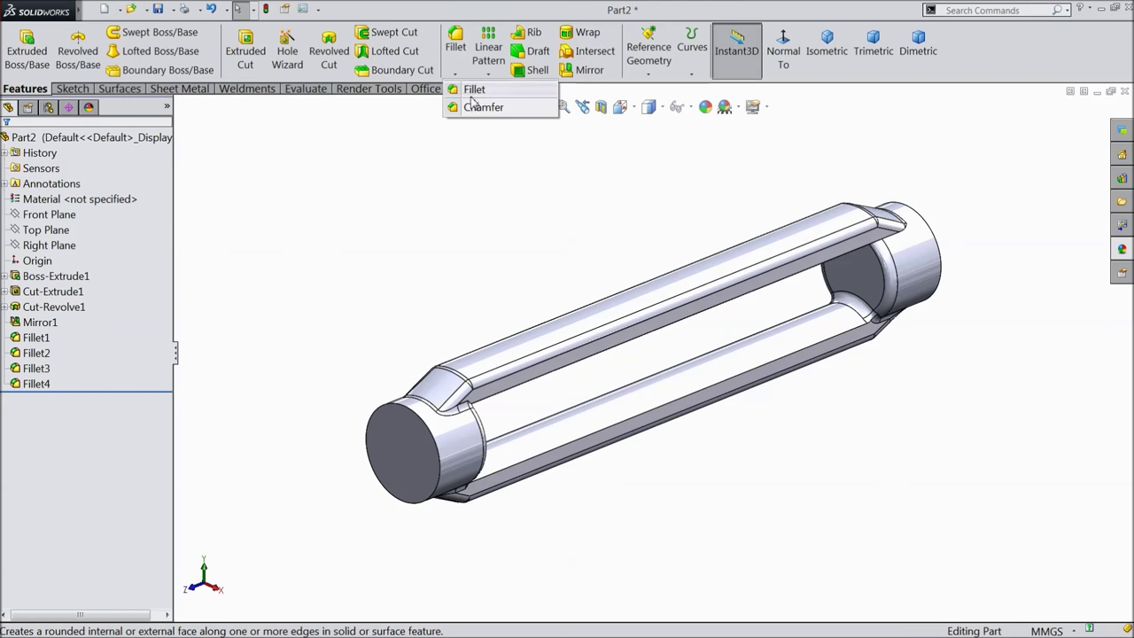
left_click(532, 104)
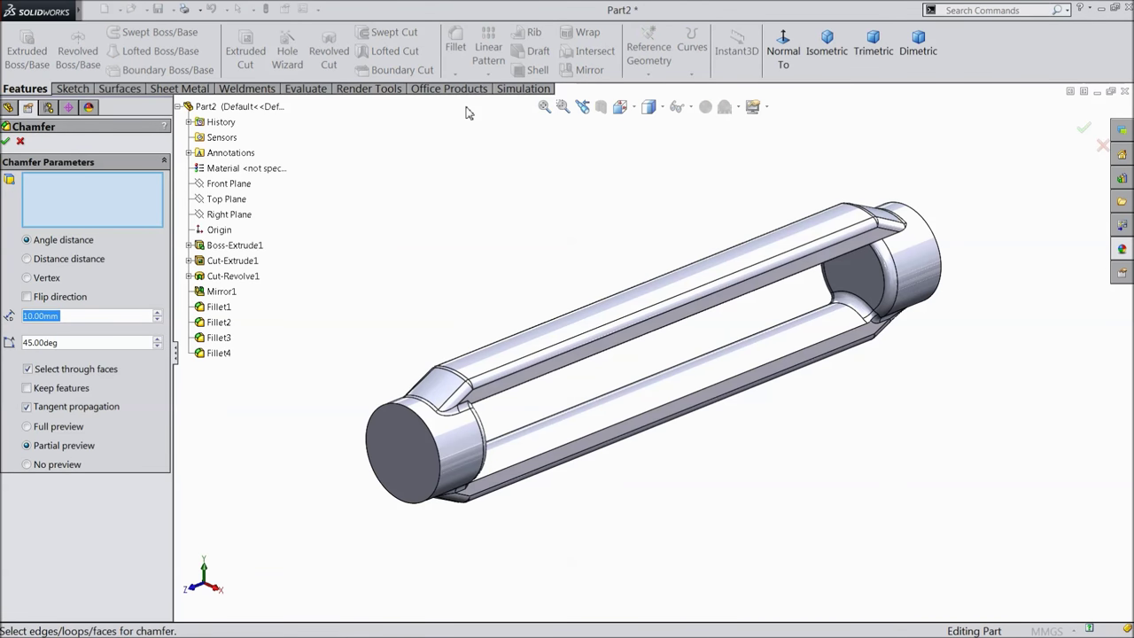
type("1.5")
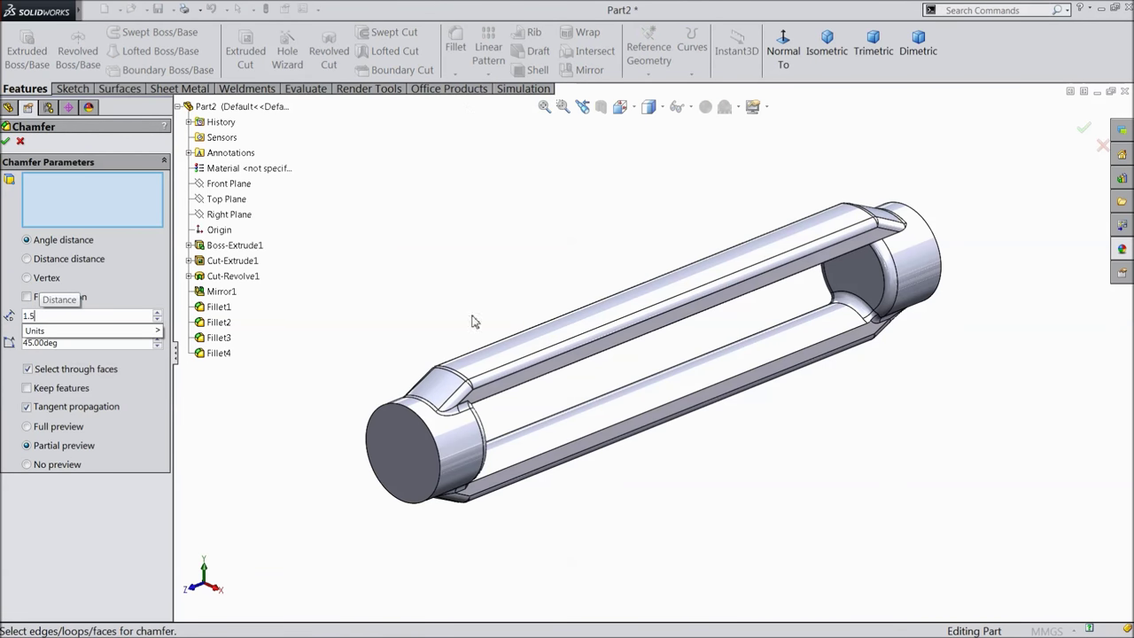
key("Return")
left_click(409, 443)
middle_click_drag(1007, 254, 983, 269)
left_click(983, 271)
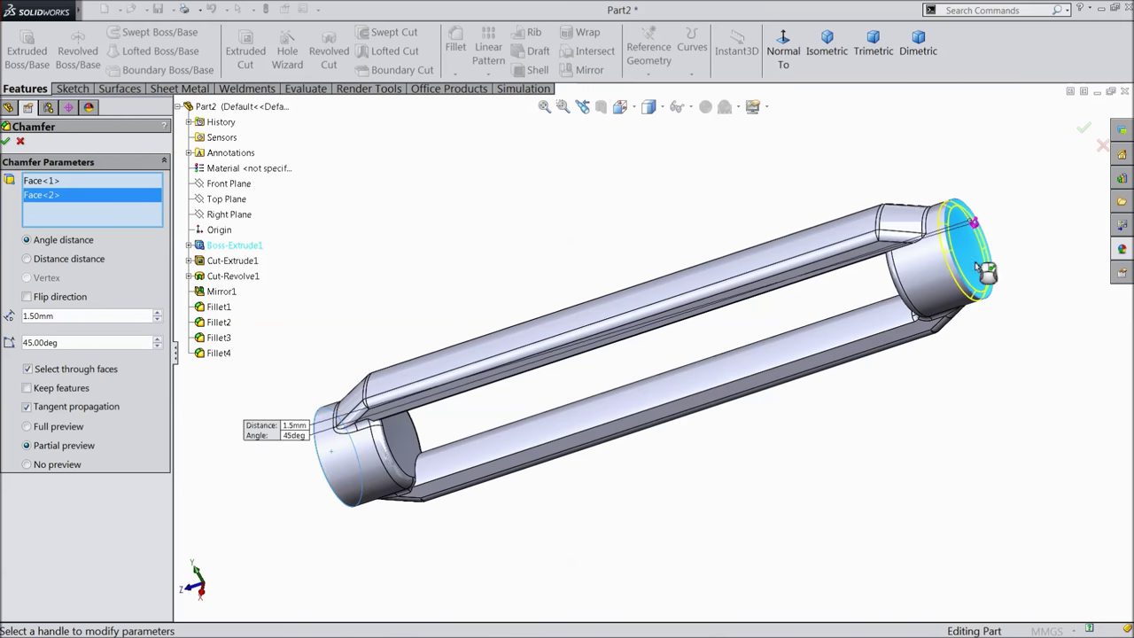
left_click(1084, 129)
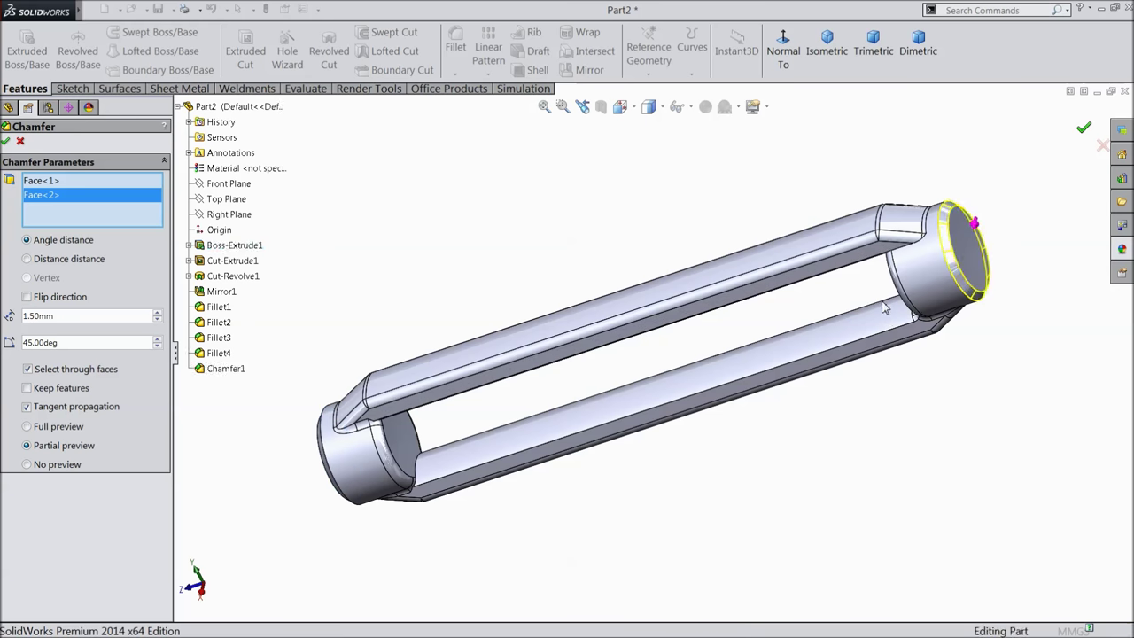
Start a sketch on an end cylinder's flat outer face and draw an origin-centred circle with a radius of about 4.6 mm.
left_click(824, 50)
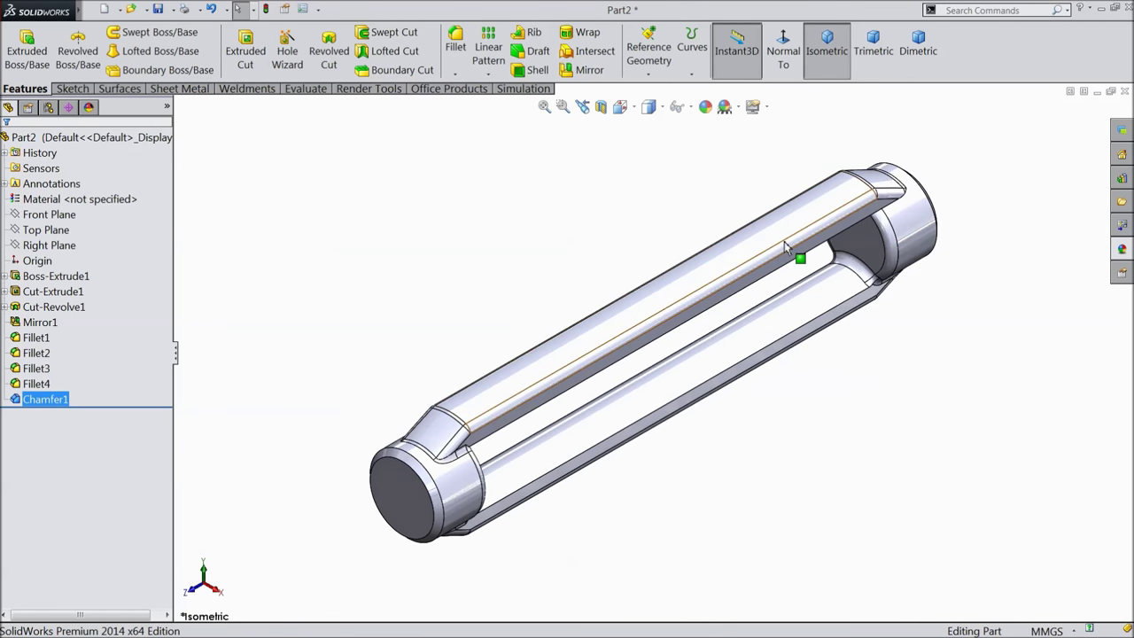
middle_click_drag(810, 253, 696, 345)
scroll(926, 379, "down", 5)
left_click(867, 366)
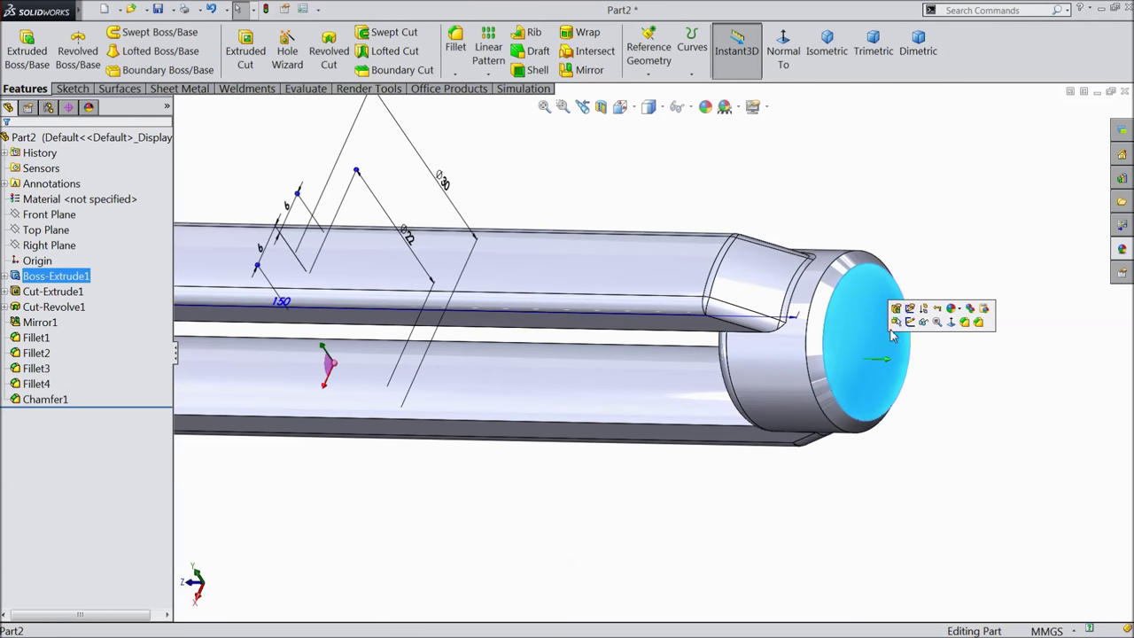
left_click(912, 327)
left_click(783, 50)
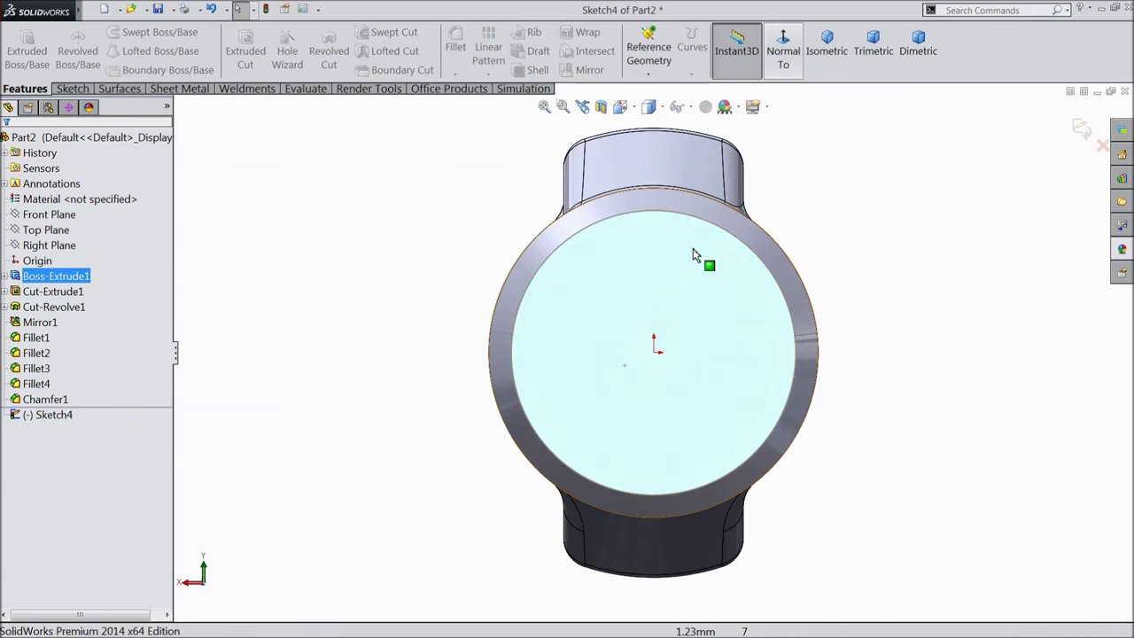
left_click(73, 89)
left_click(128, 34)
left_click(654, 352)
left_click(643, 286)
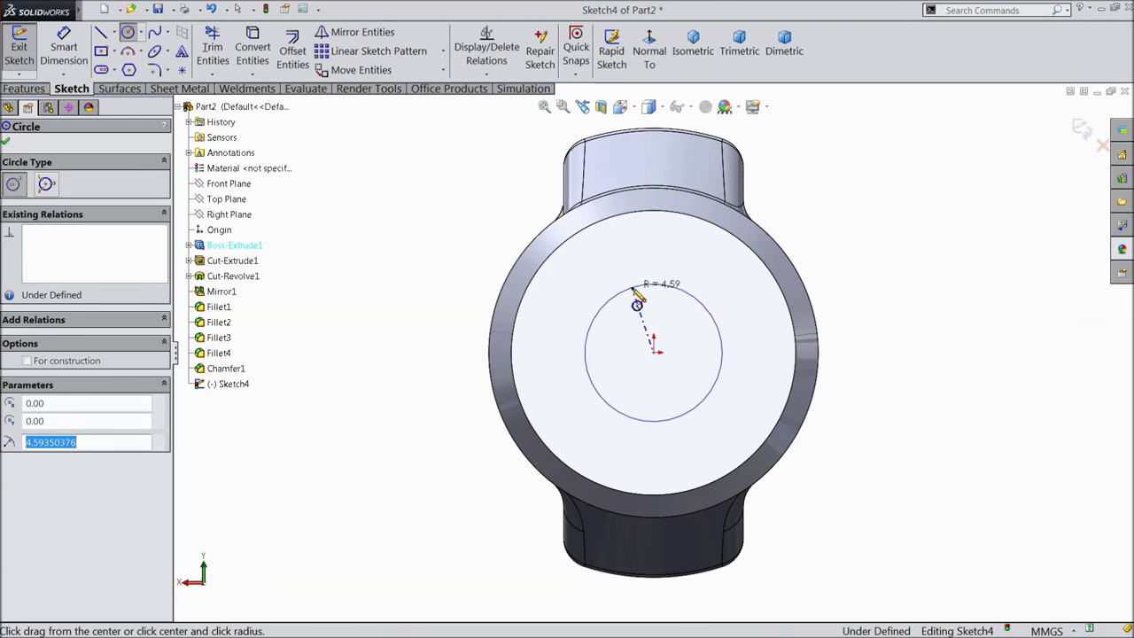
Dimension the sketched circle's diameter as 8.38 mm.
left_click(64, 49)
left_click(725, 362)
left_click(872, 357)
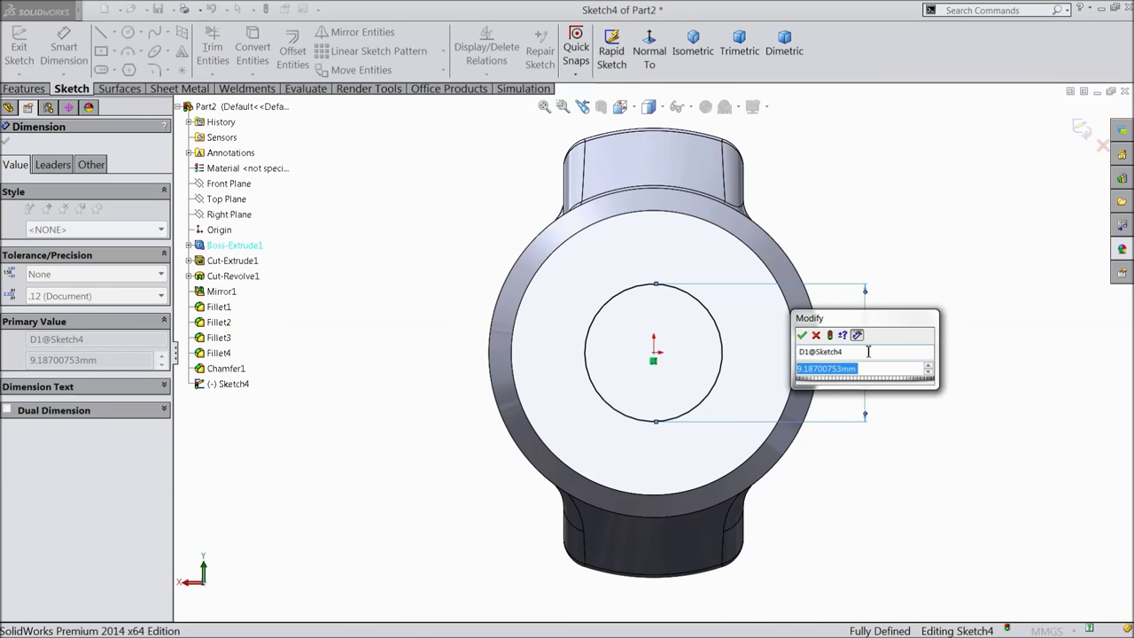
type("8.38")
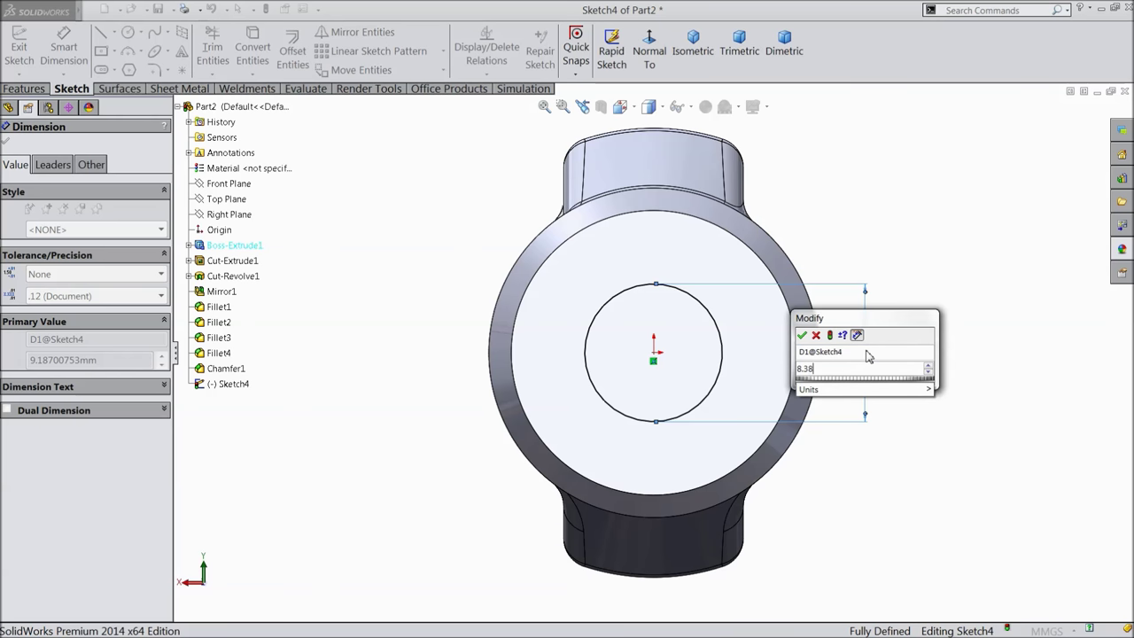
left_click(803, 336)
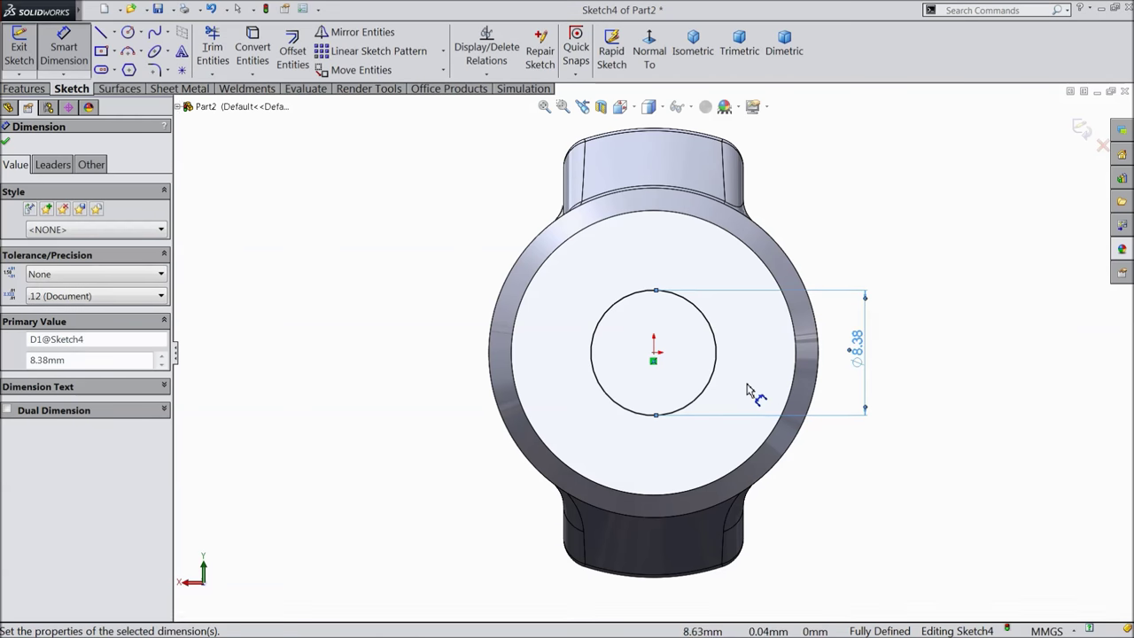
left_click(6, 145)
Extrude-cut the 8.38 mm circle Through All along the shaft's full length.
left_click(25, 89)
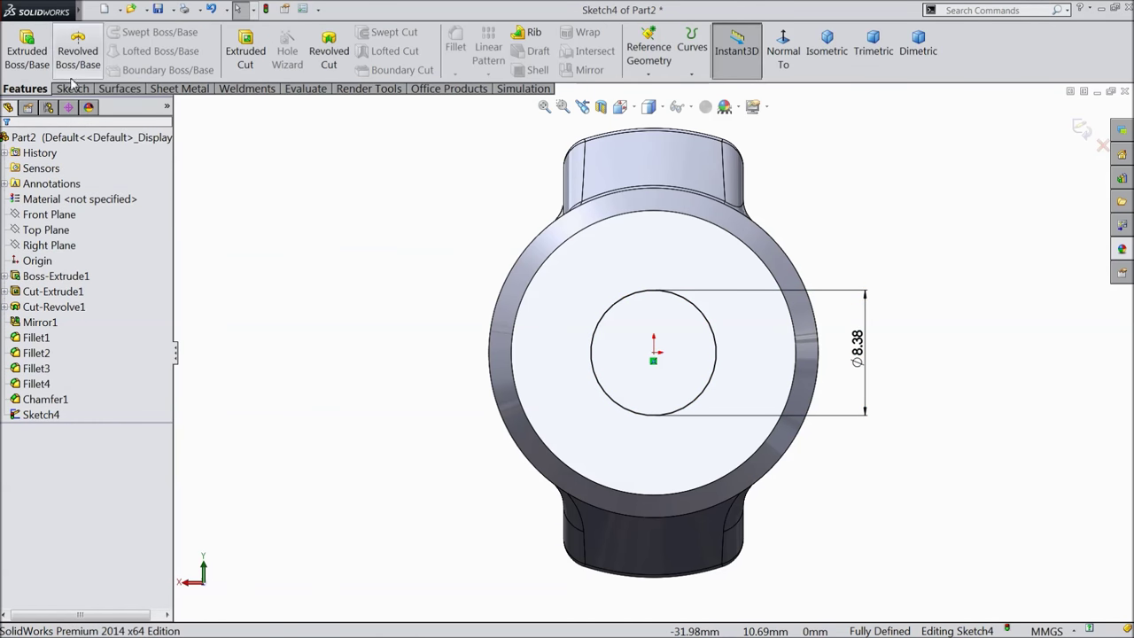
left_click(246, 55)
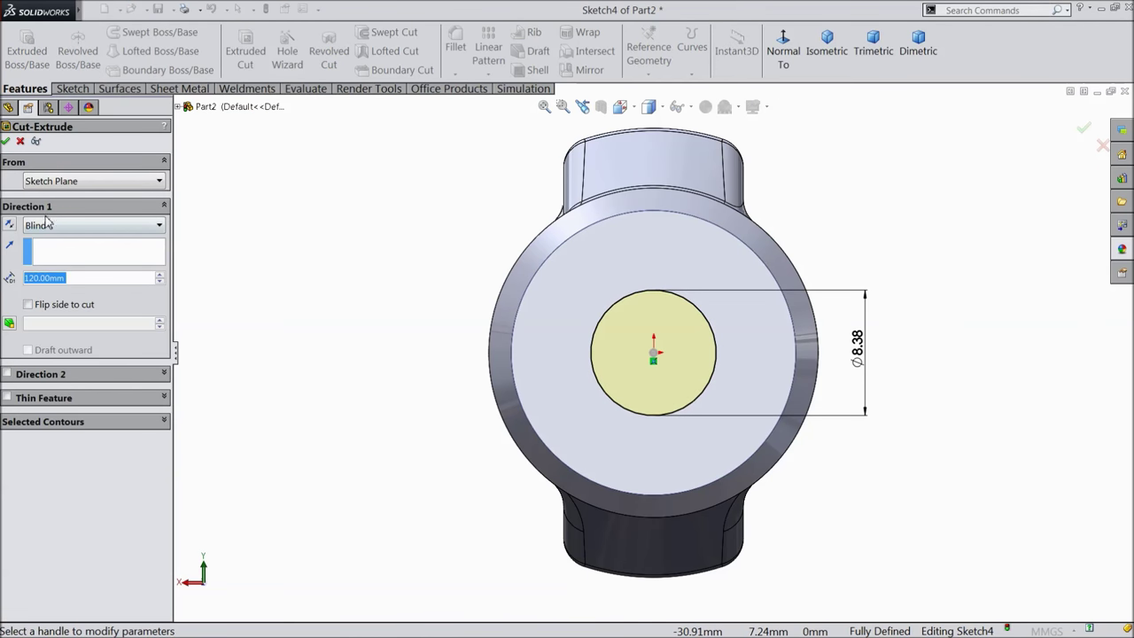
left_click(47, 228)
left_click(62, 244)
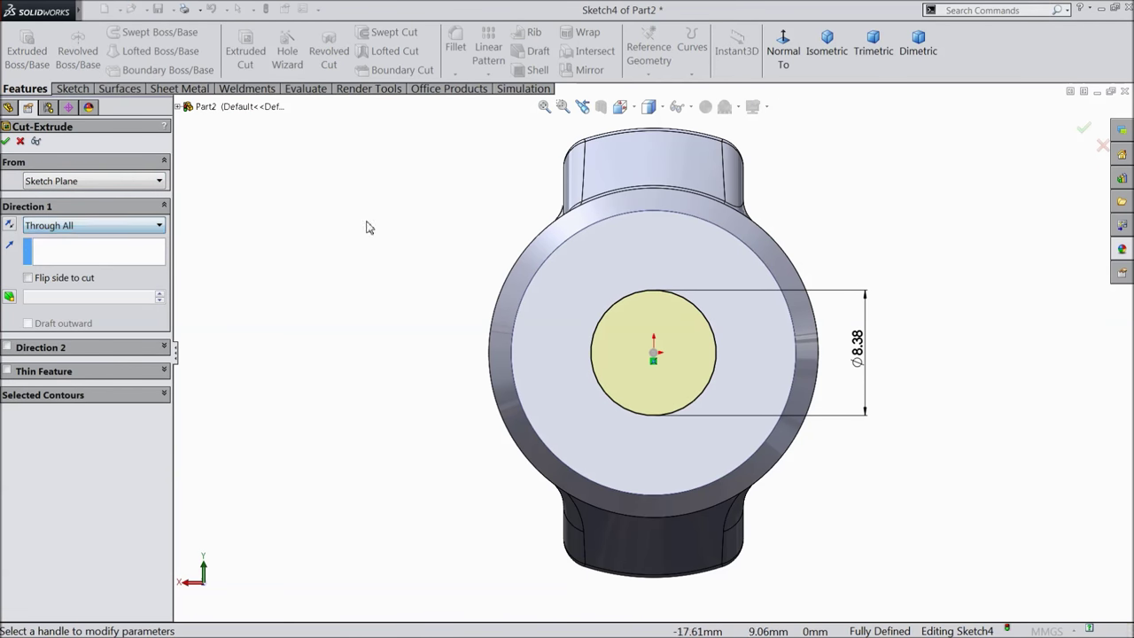
left_click(827, 50)
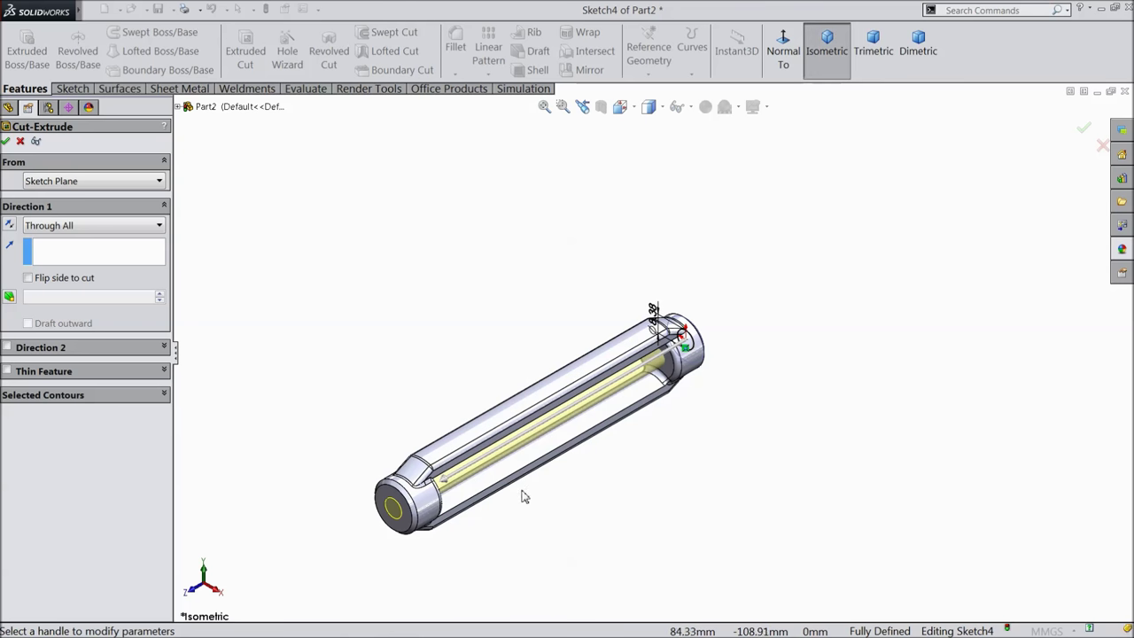
key("f")
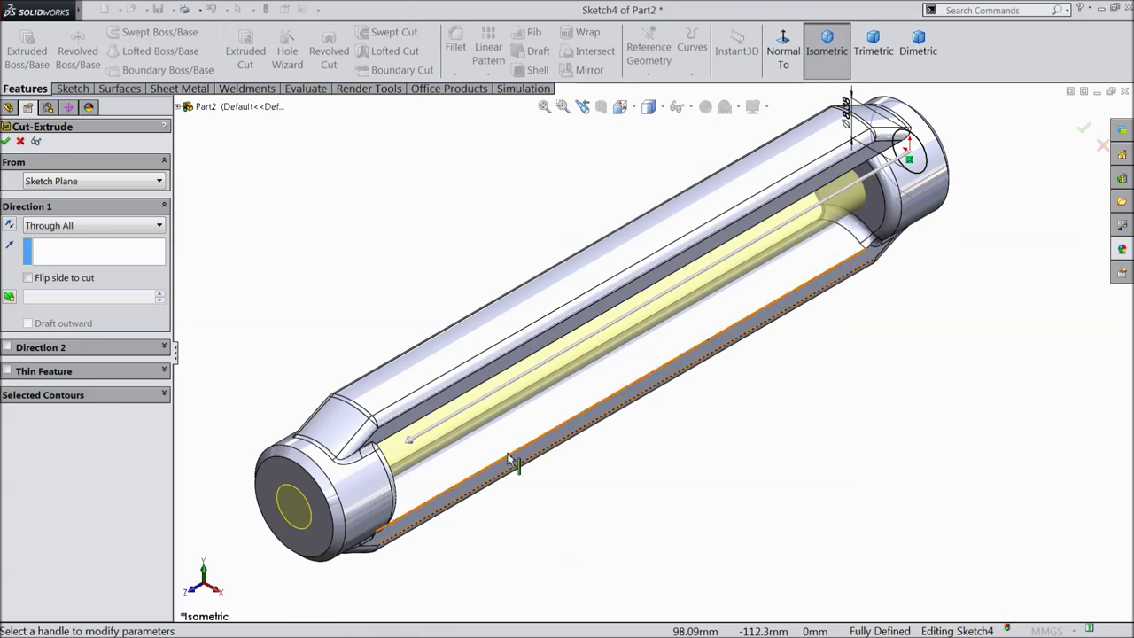
left_click(5, 141)
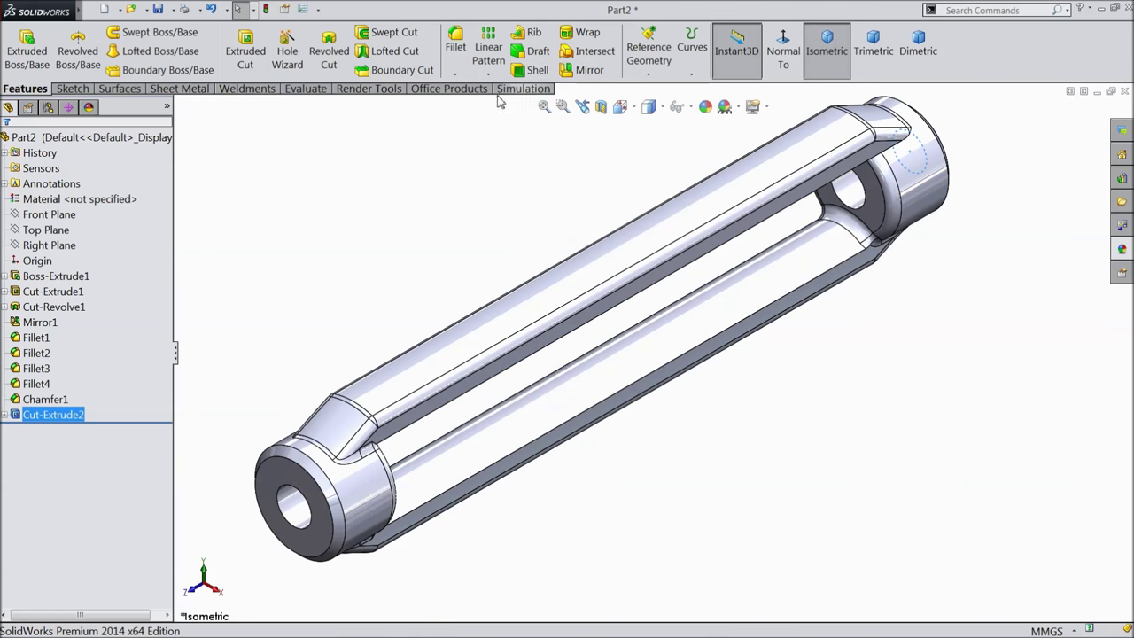
Chamfer the axial hole's edges on both outer end faces with a 1.5 mm distance at 45 degrees.
left_click(456, 77)
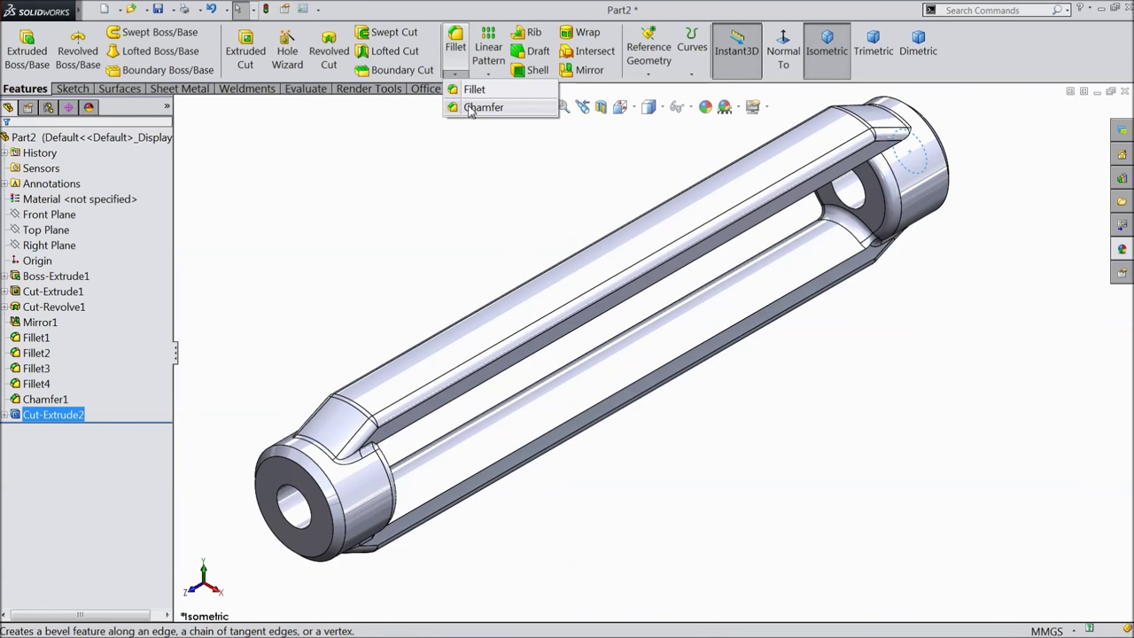
left_click(469, 107)
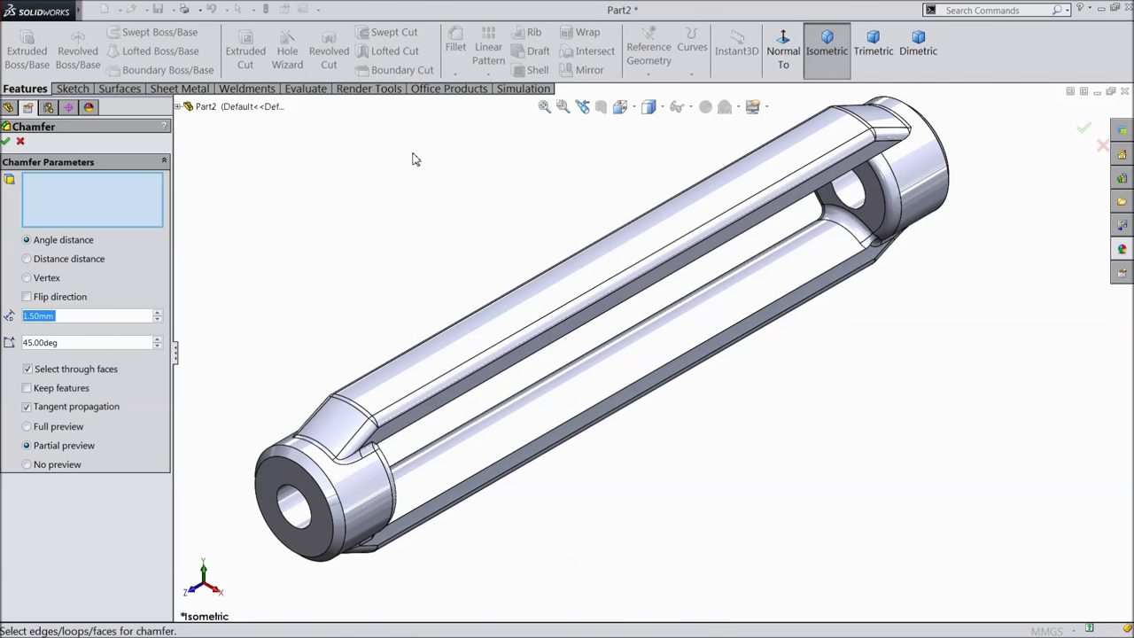
left_click(288, 528)
middle_click_drag(836, 283, 824, 344)
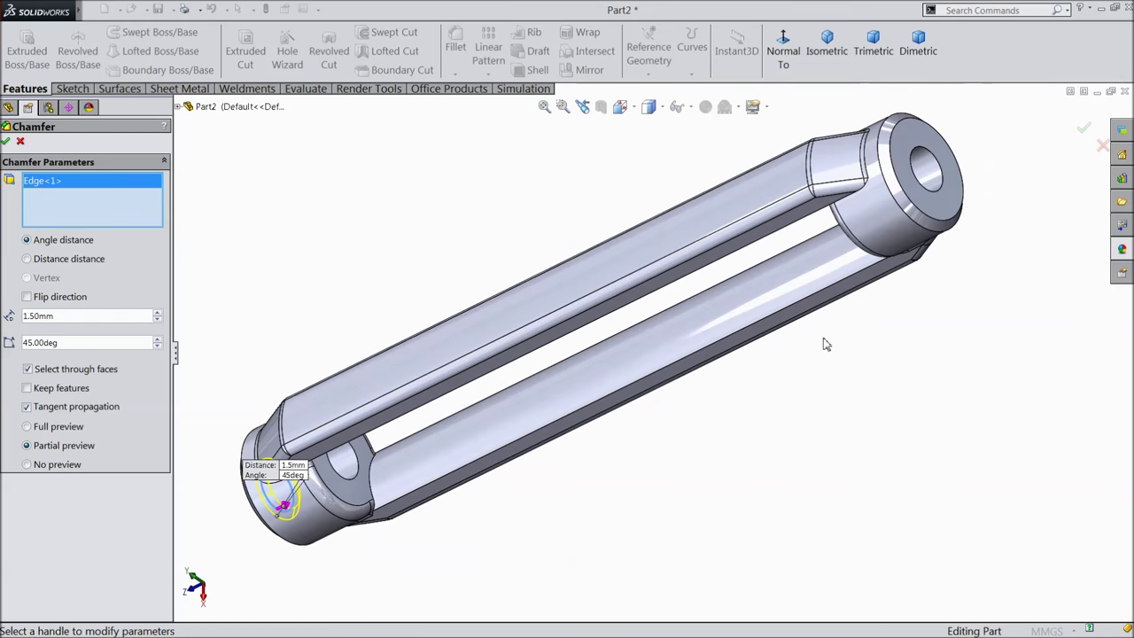
left_click(926, 192)
left_click(6, 143)
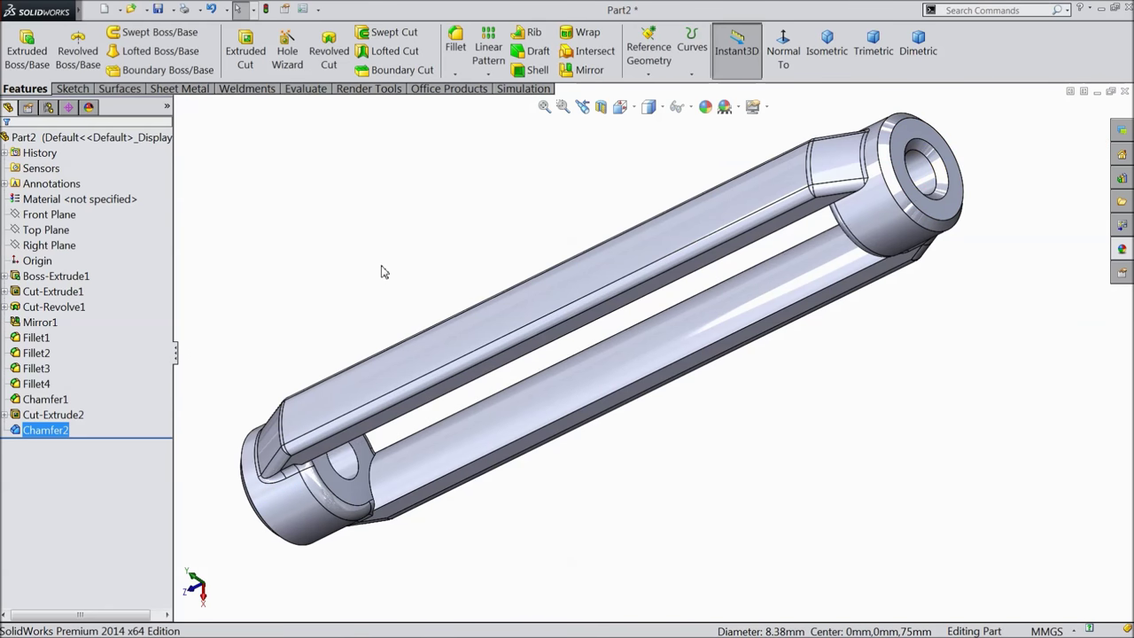
Start a sketch on an end cylinder's flat outer face and draw an origin-centred circle about 15.4 mm in diameter.
middle_click_drag(378, 268, 363, 325)
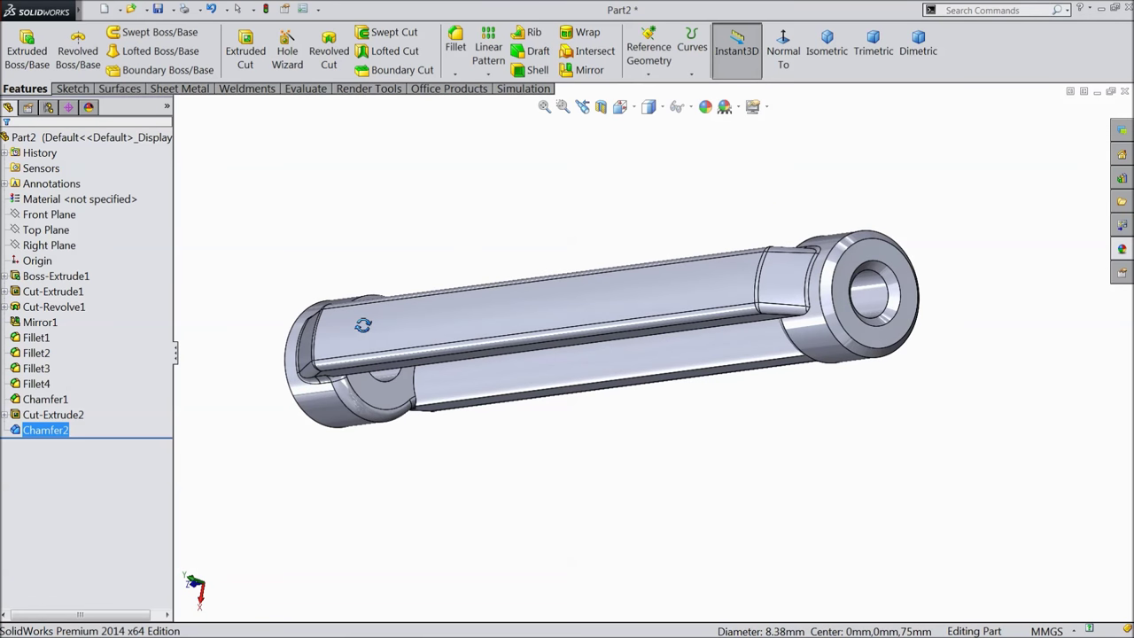
scroll(891, 357, "down", 3)
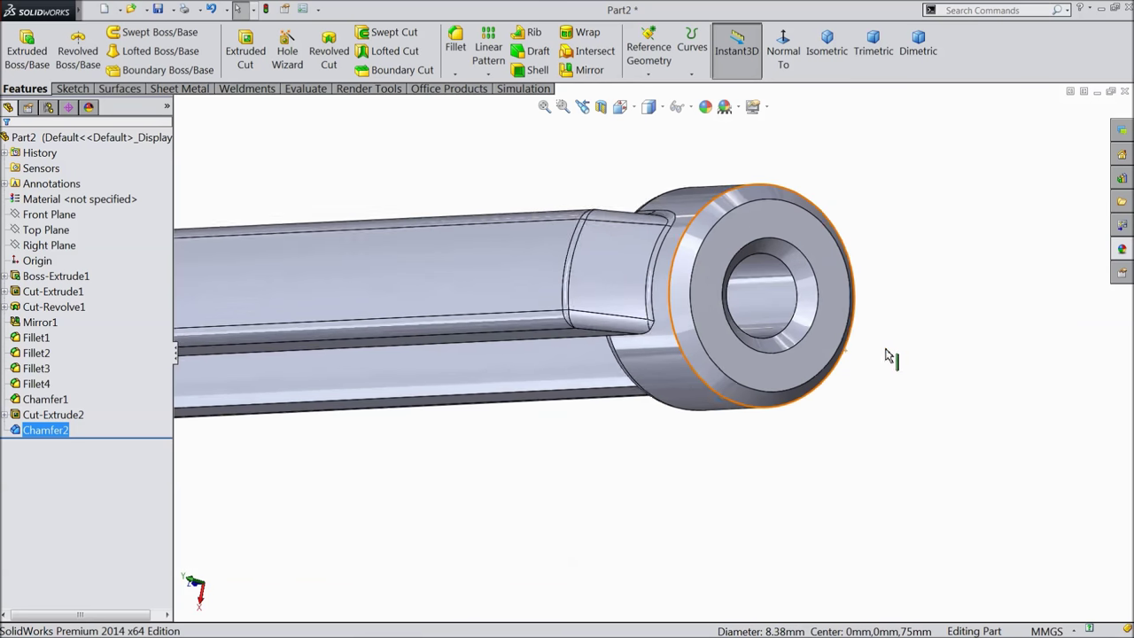
left_click(780, 375)
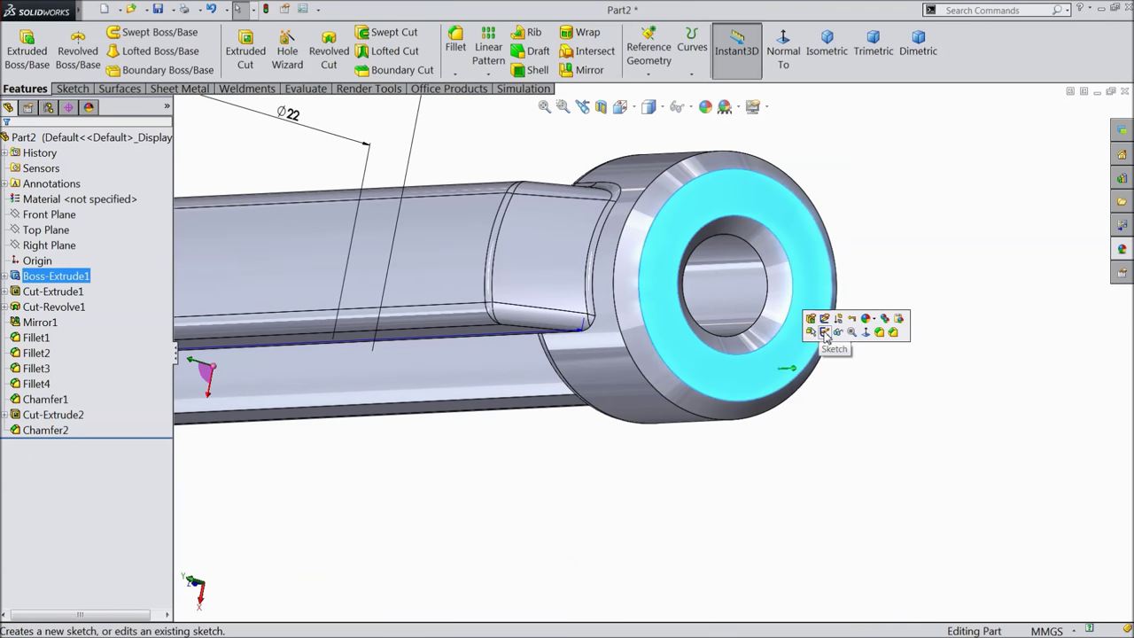
left_click(822, 338)
left_click(784, 55)
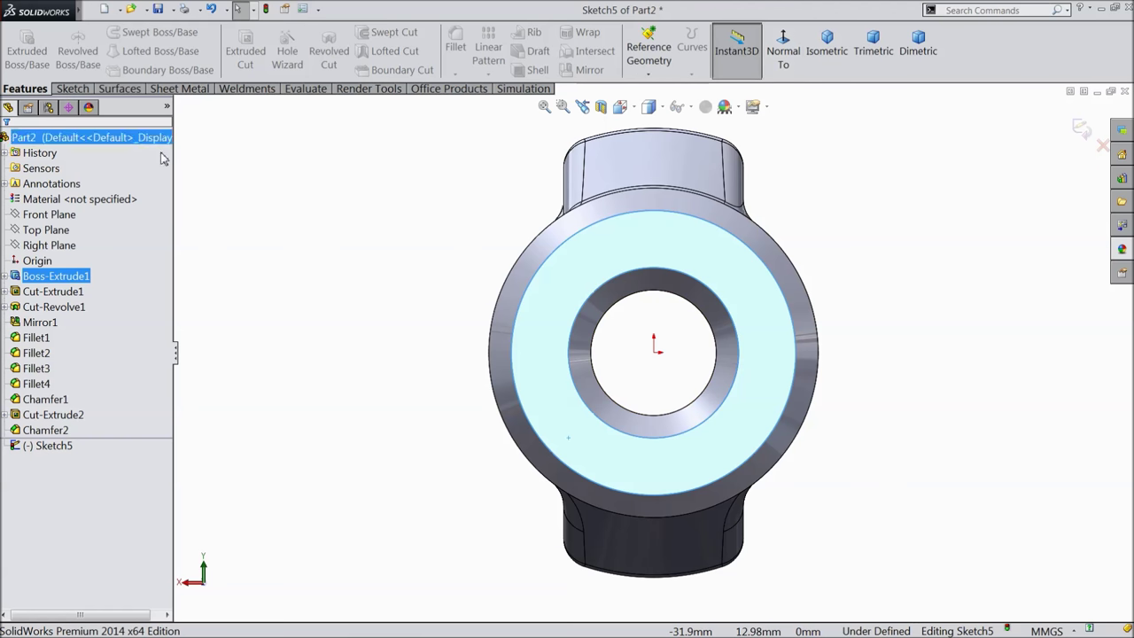
left_click(72, 90)
left_click(128, 32)
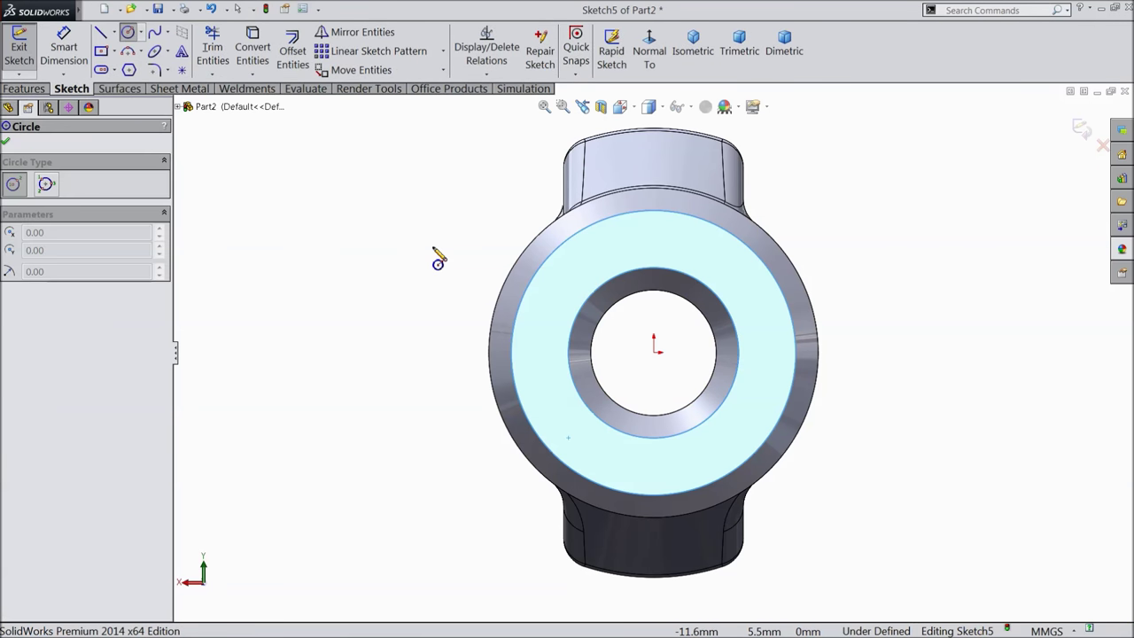
left_click(654, 353)
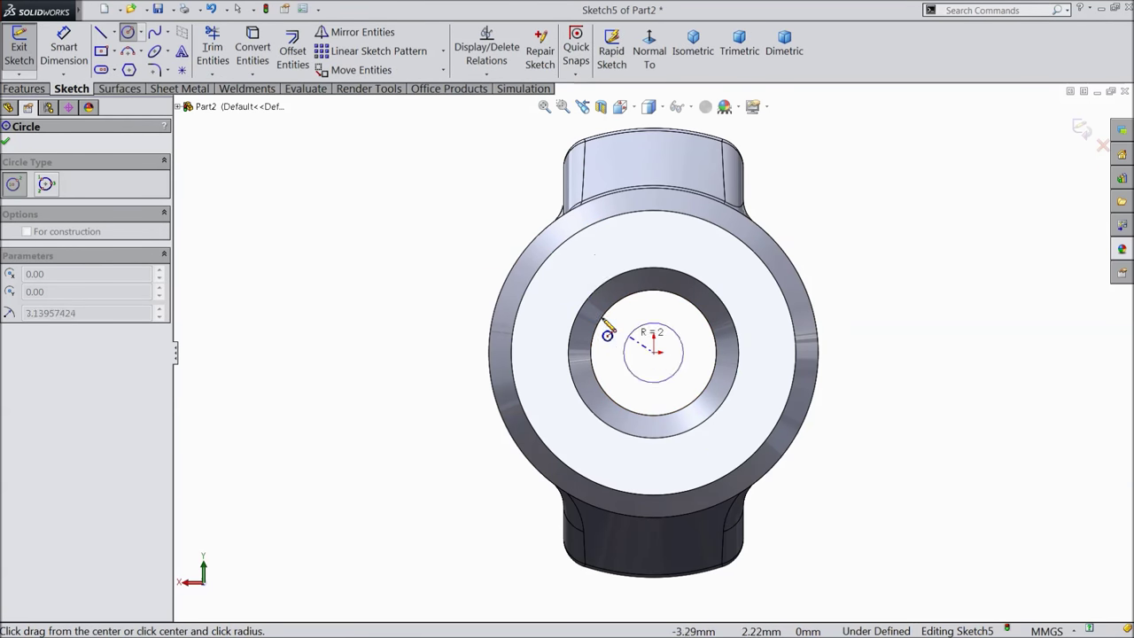
left_click(558, 288)
Dimension the new circle's diameter as 10 mm.
left_click(55, 52)
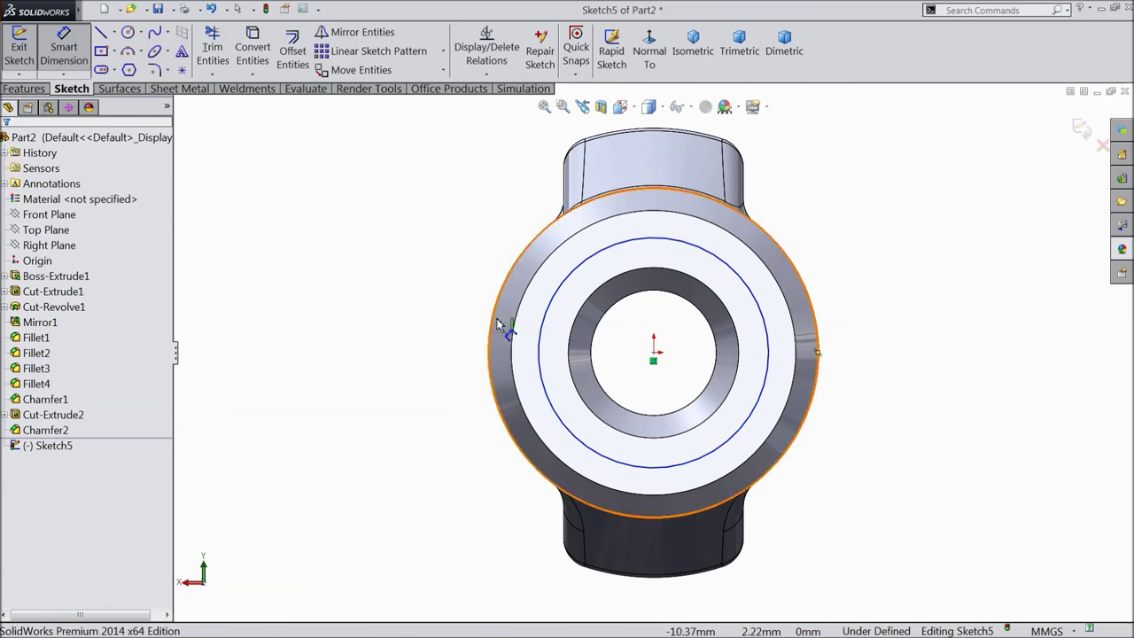
left_click(541, 350)
left_click(416, 348)
type("10")
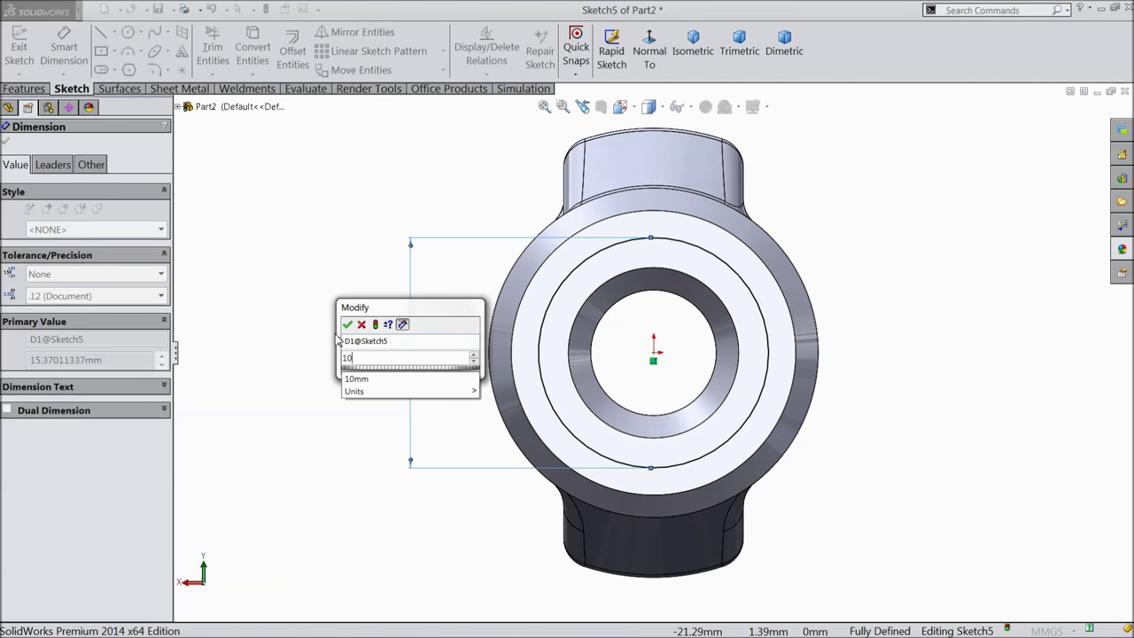
left_click(348, 325)
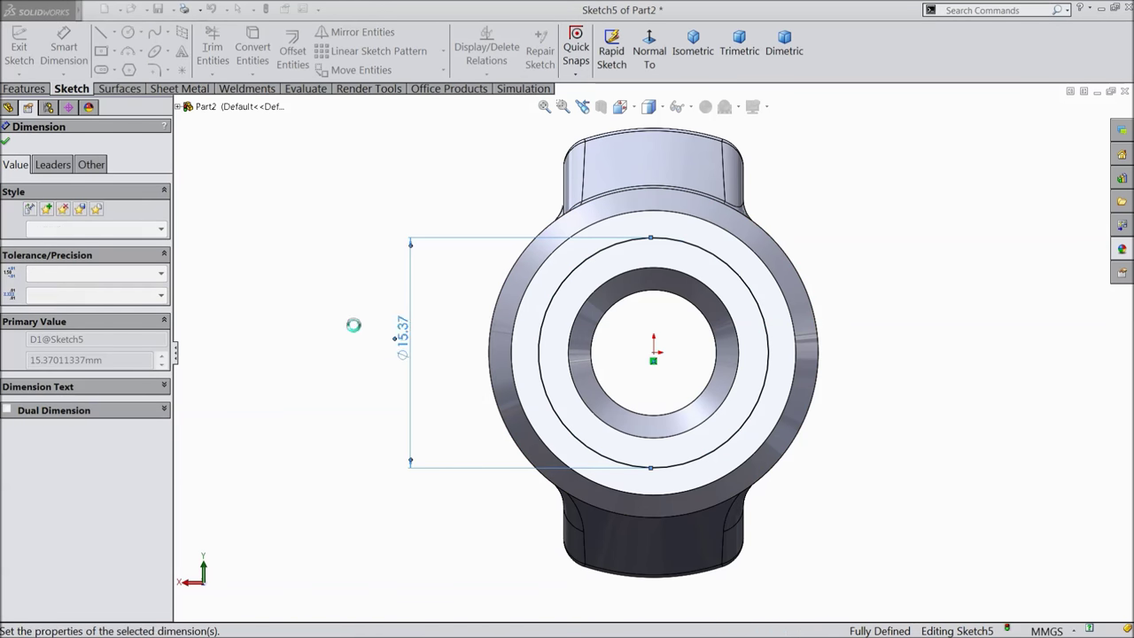
Create a clockwise helix from the 10 mm circle with 1.5 mm constant pitch, 11 revolutions, reversed direction and 0-degree start angle.
left_click(23, 89)
left_click(692, 54)
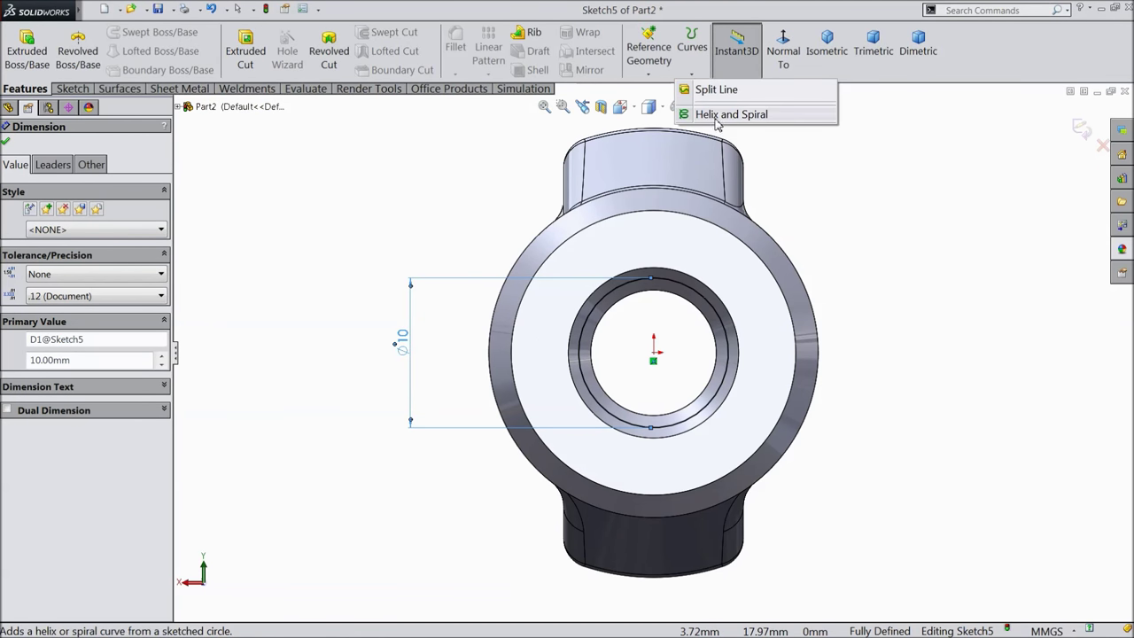
left_click(718, 115)
scroll(700, 149, "up", 3)
middle_click_drag(578, 234, 614, 265)
scroll(955, 410, "down", 5)
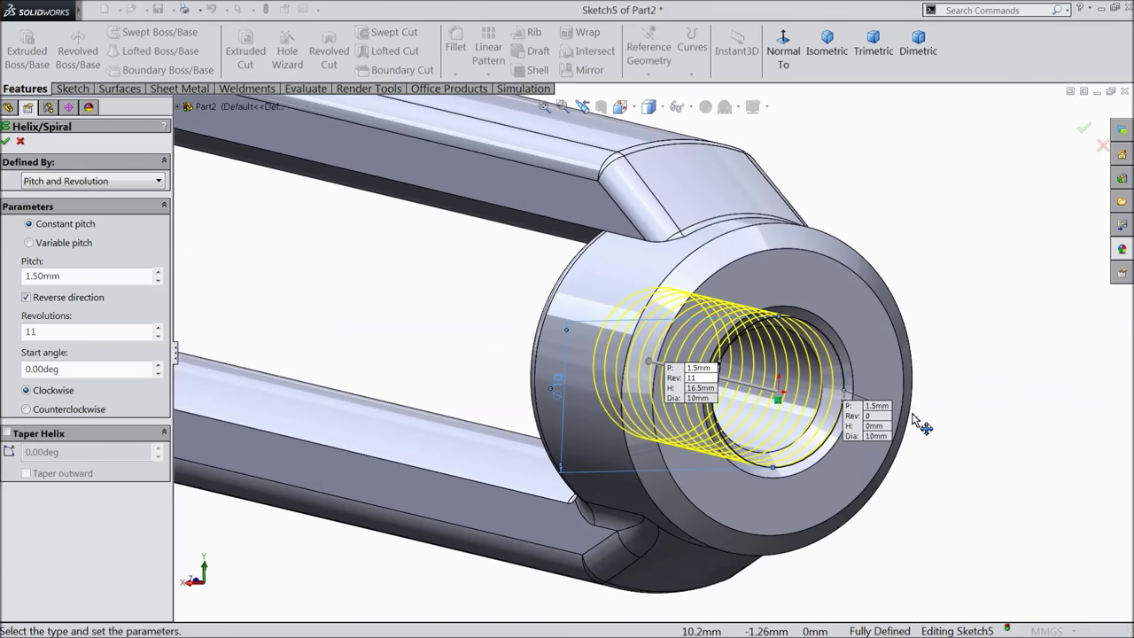
scroll(855, 425, "down", 2)
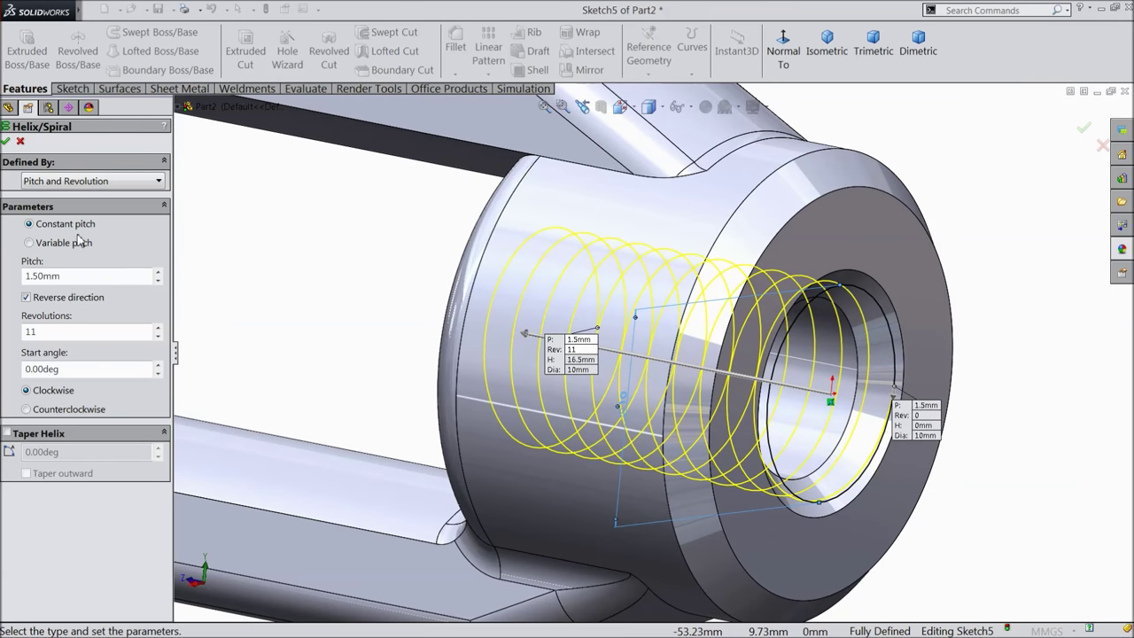
left_click(79, 182)
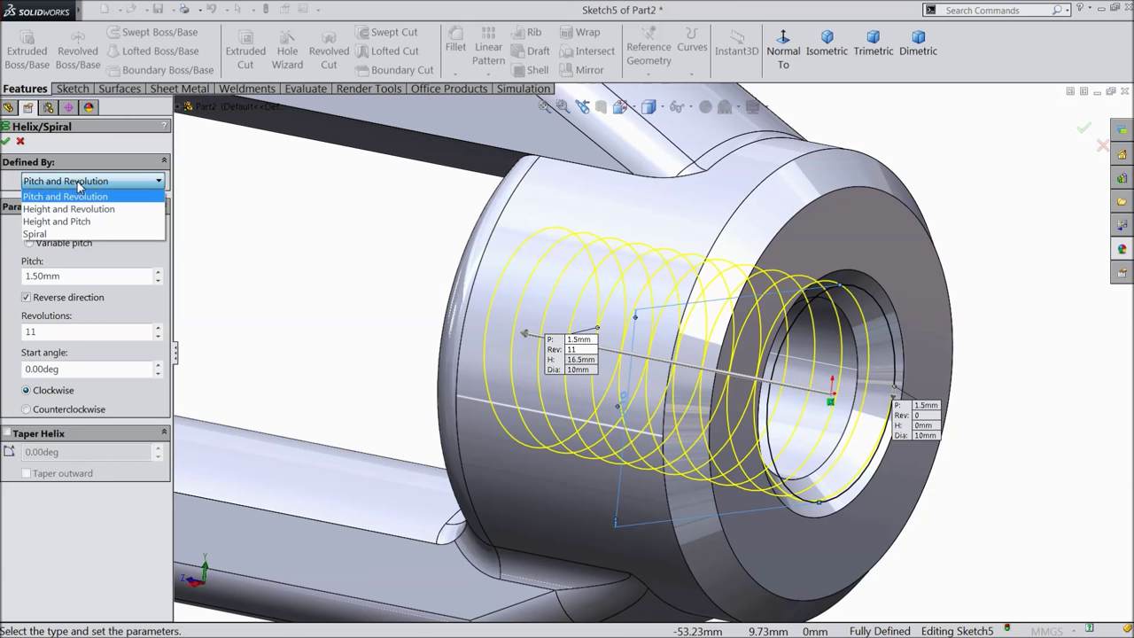
left_click(71, 282)
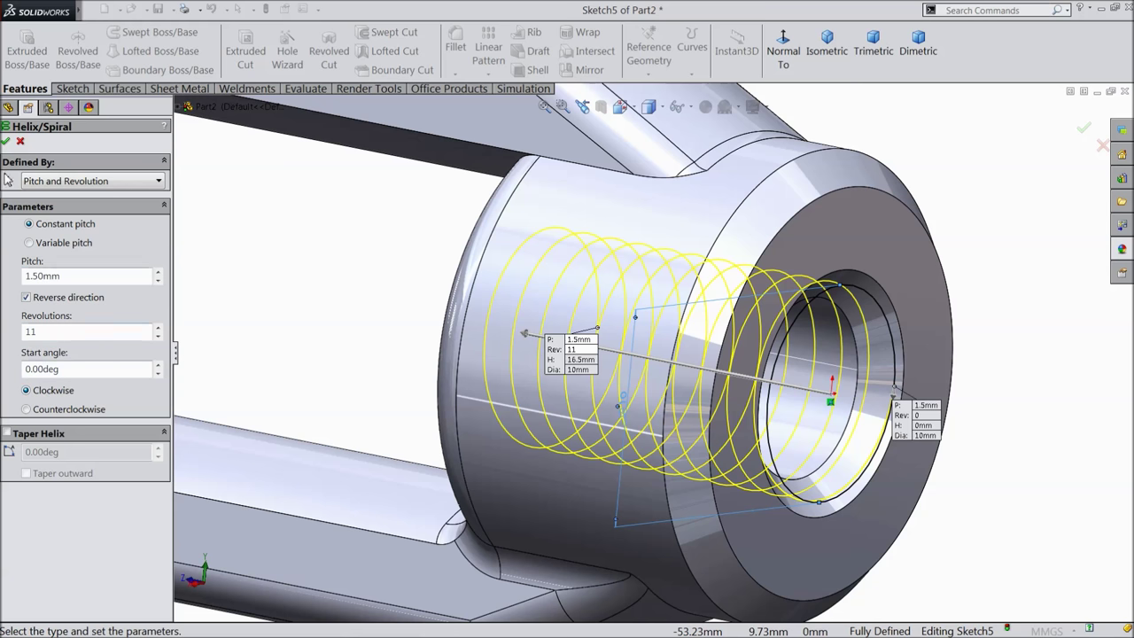
left_click(6, 142)
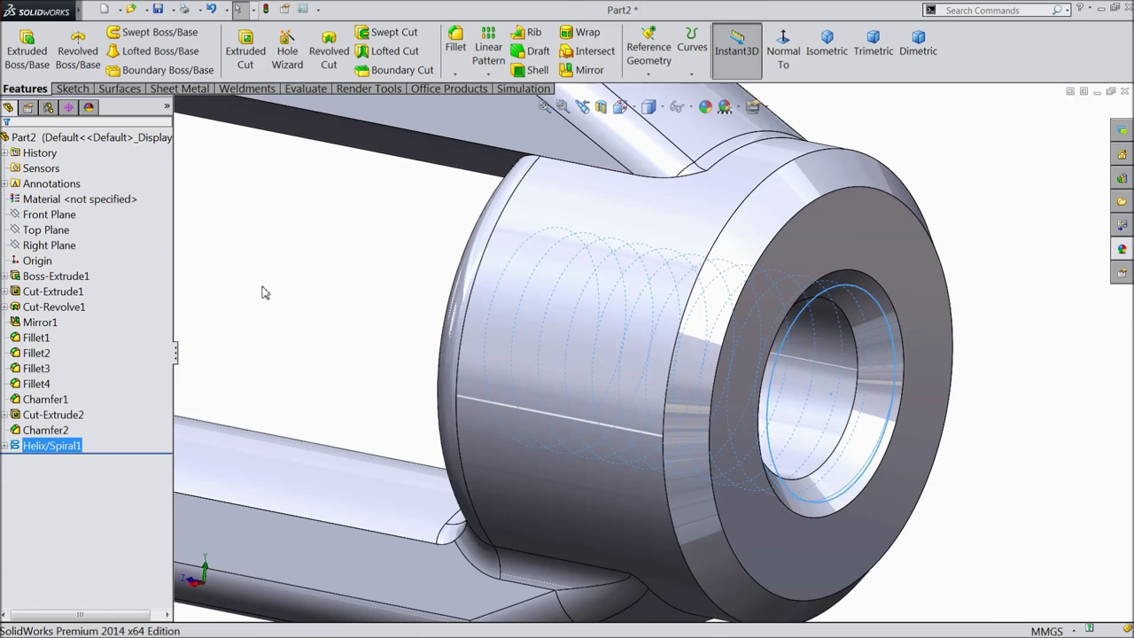
Start a sketch on the Top Plane and draw a closed triangle with one vertical side just outside the threaded end.
left_click(55, 232)
left_click(64, 218)
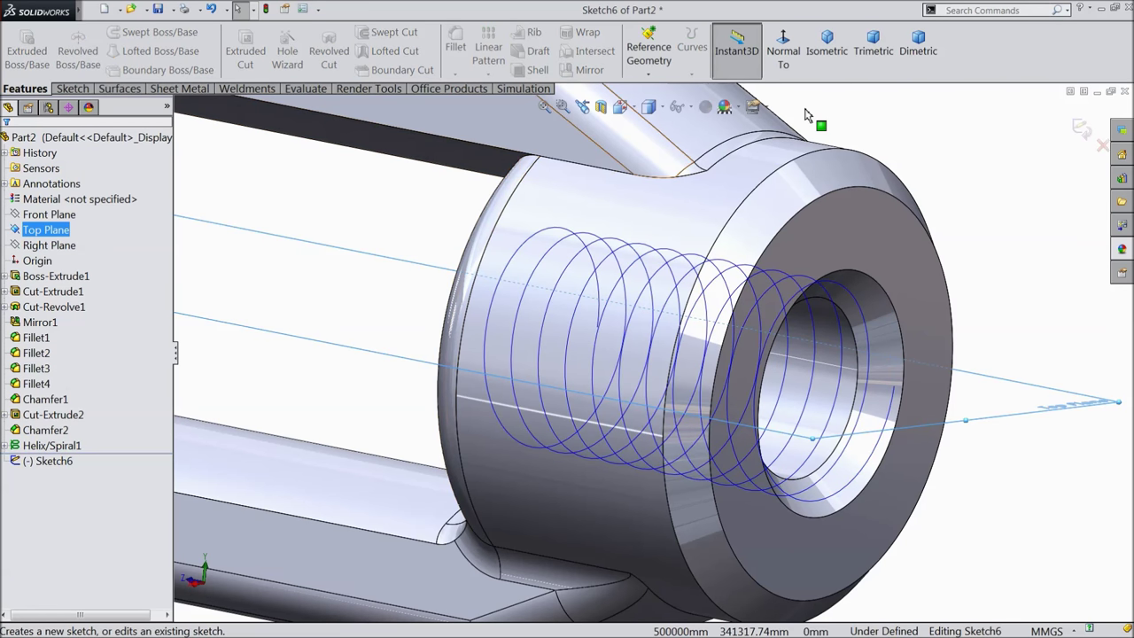
left_click(783, 53)
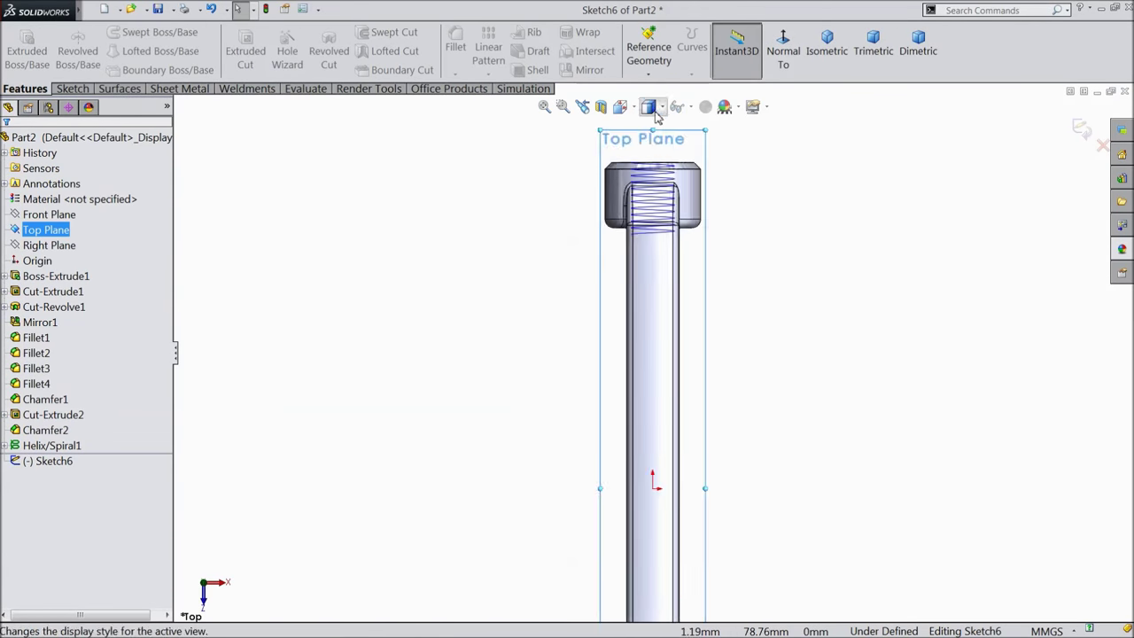
scroll(651, 213, "down", 10)
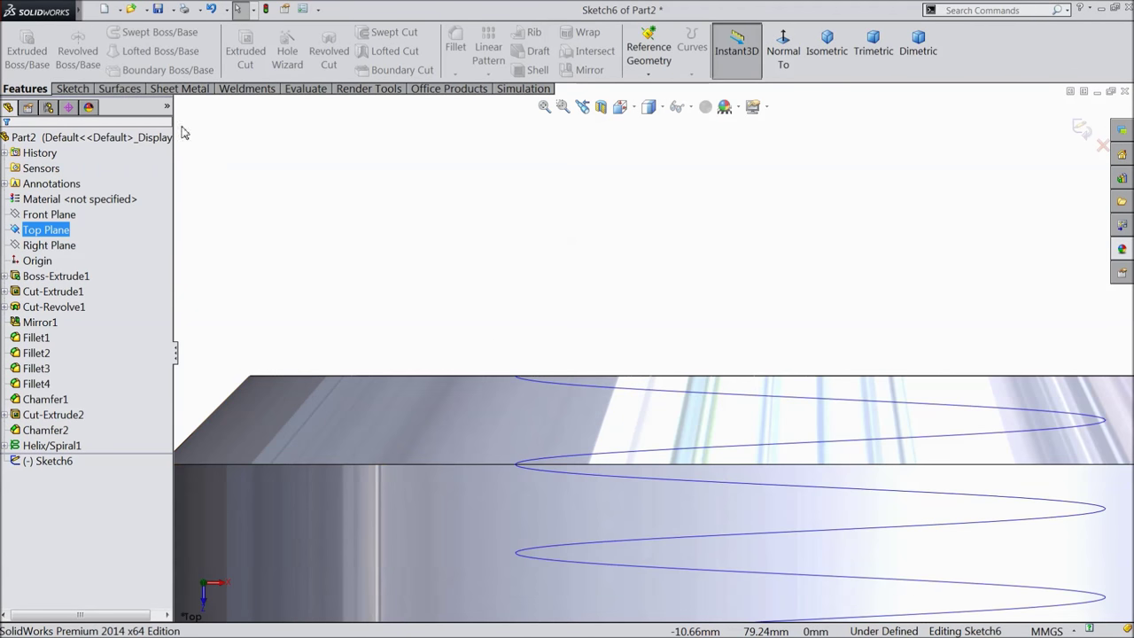
left_click(72, 89)
left_click(101, 32)
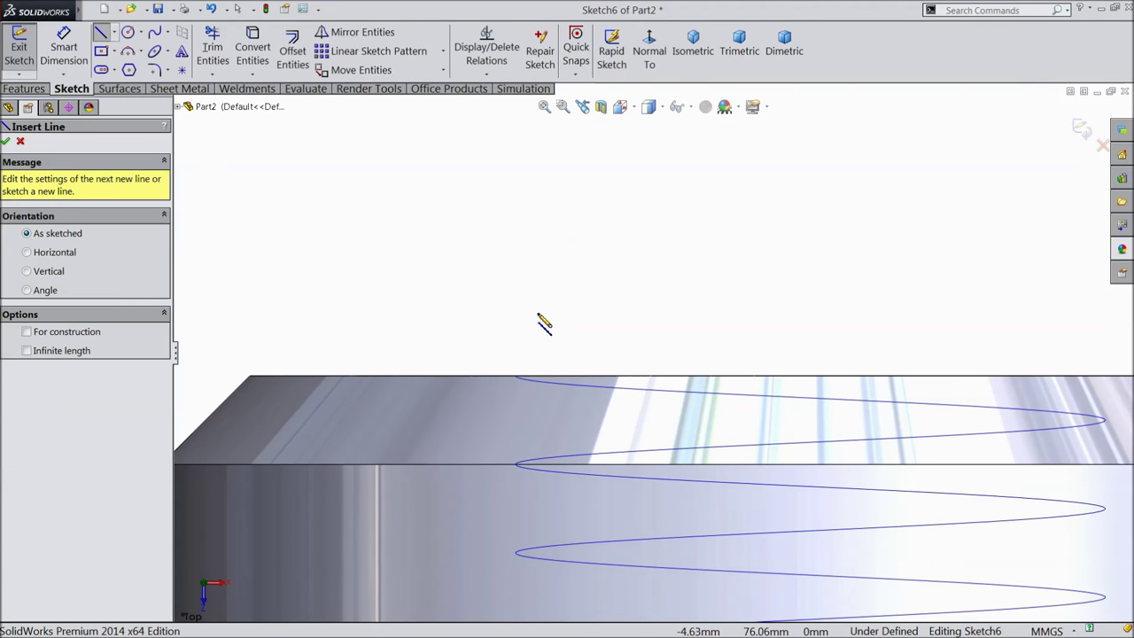
left_click(536, 284)
left_click(666, 199)
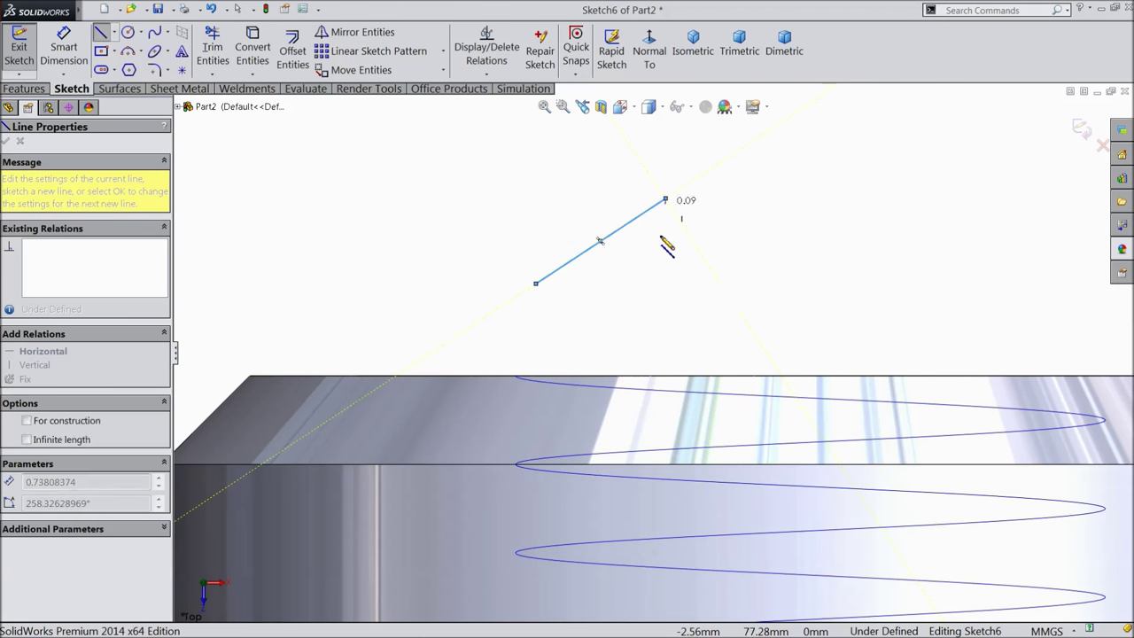
left_click(666, 330)
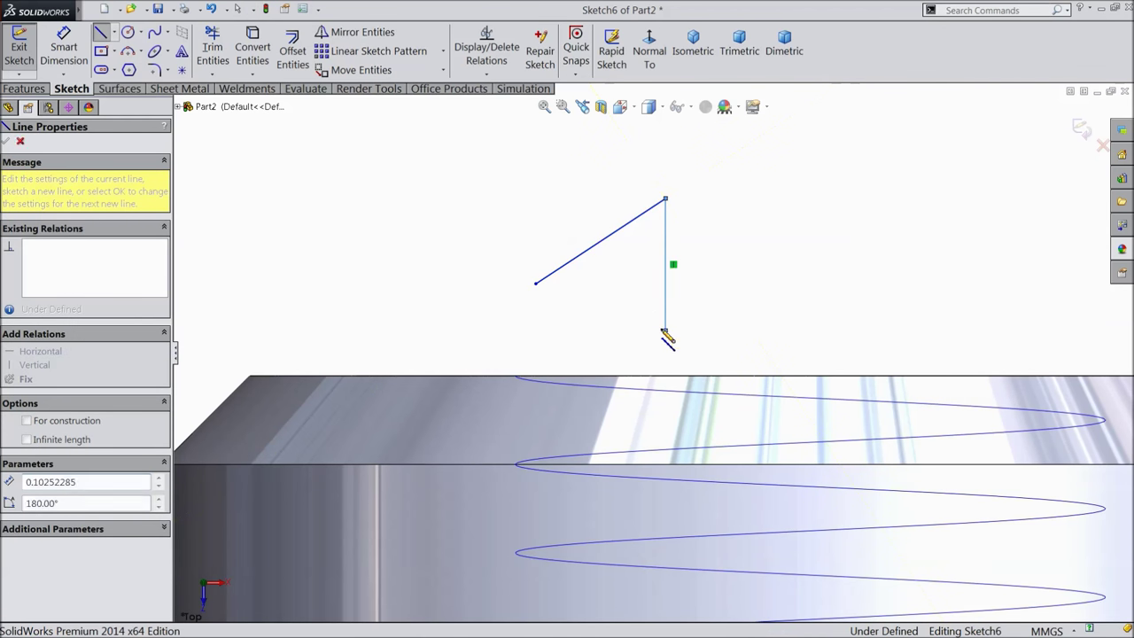
left_click(536, 283)
Draw a line about 2.2 mm long from the vertical side's midpoint to the opposite vertex and make it construction geometry.
left_click(666, 265)
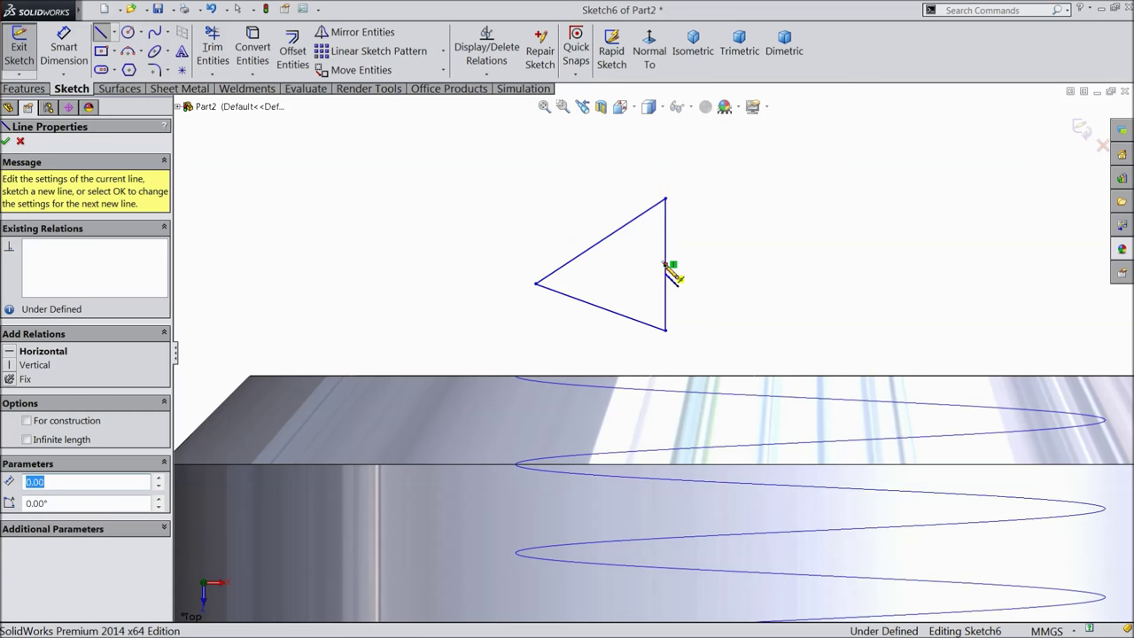
left_click(536, 283)
right_click(536, 284)
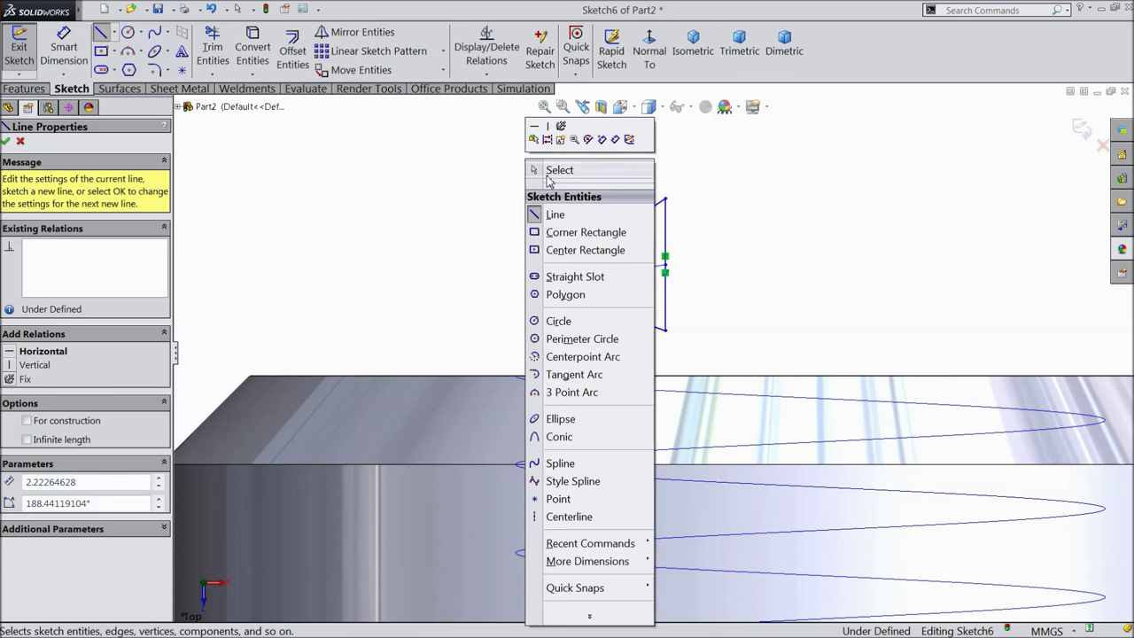
left_click(549, 167)
left_click(623, 281)
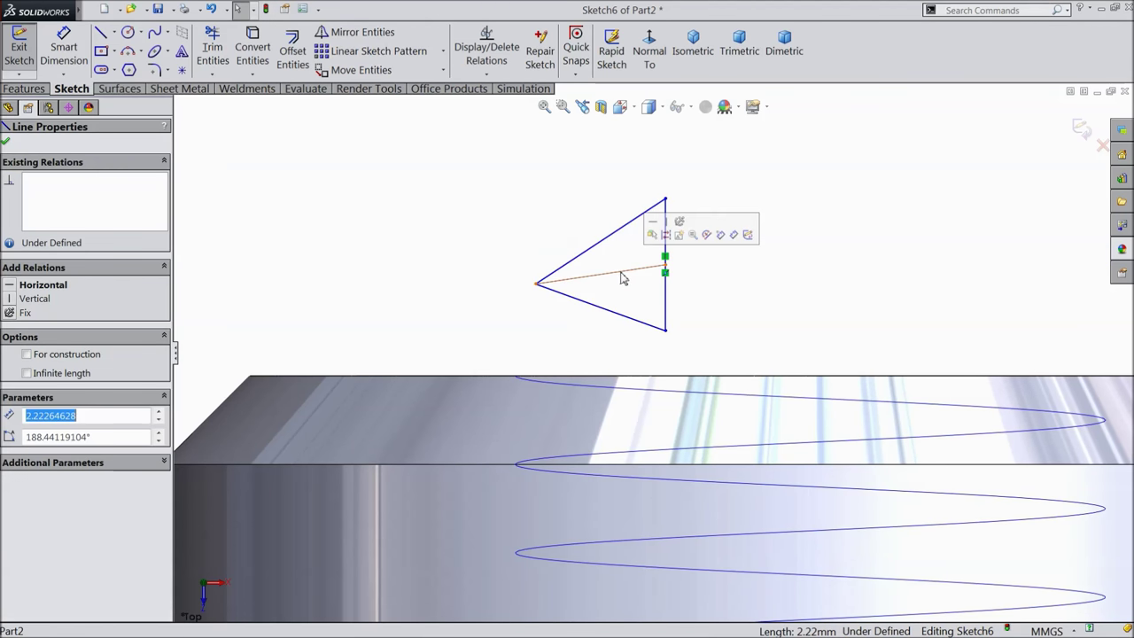
left_click(666, 232)
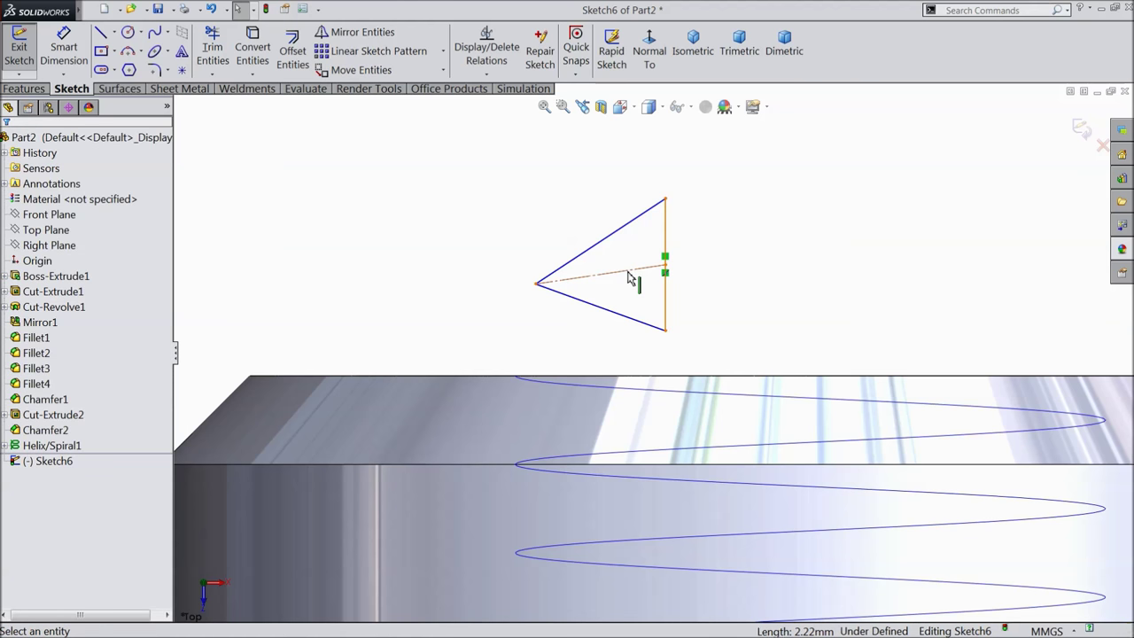
Make the construction line horizontal and dimension the angle between the triangle's two slanted sides as 60 degrees.
left_click(640, 271)
left_click(669, 234)
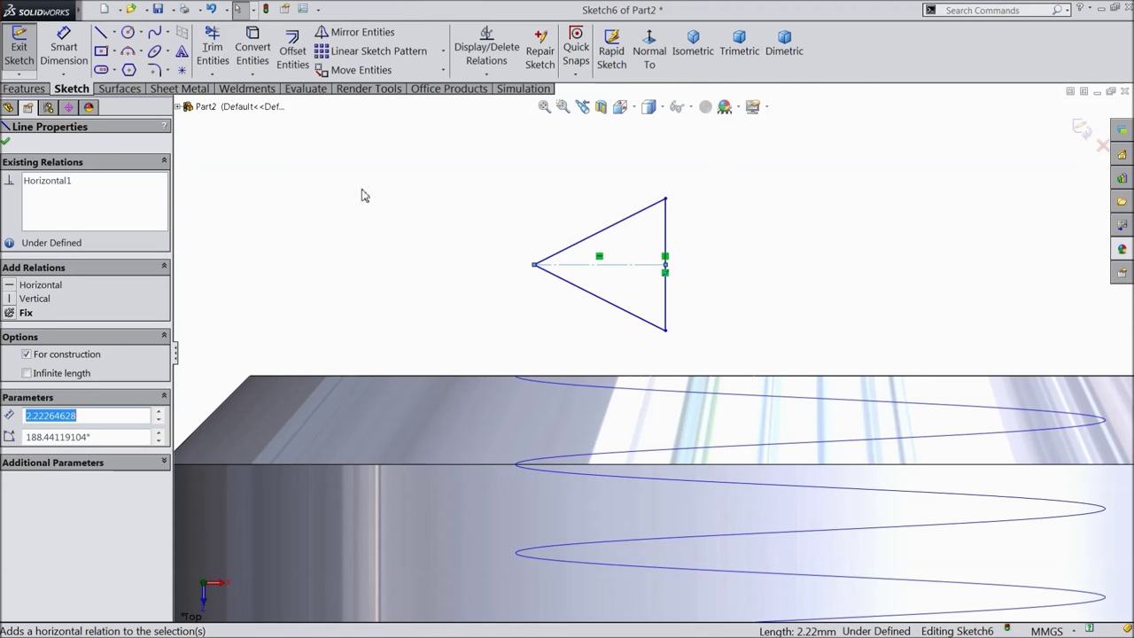
left_click(64, 50)
left_click(625, 226)
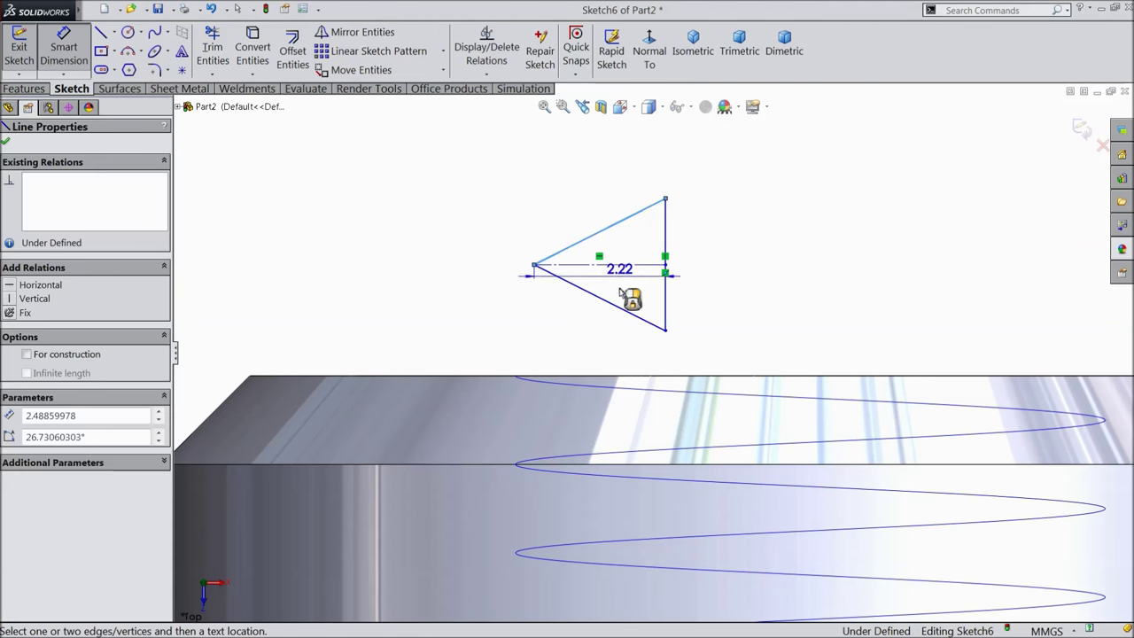
left_click(620, 309)
left_click(721, 288)
type("60")
key("Return")
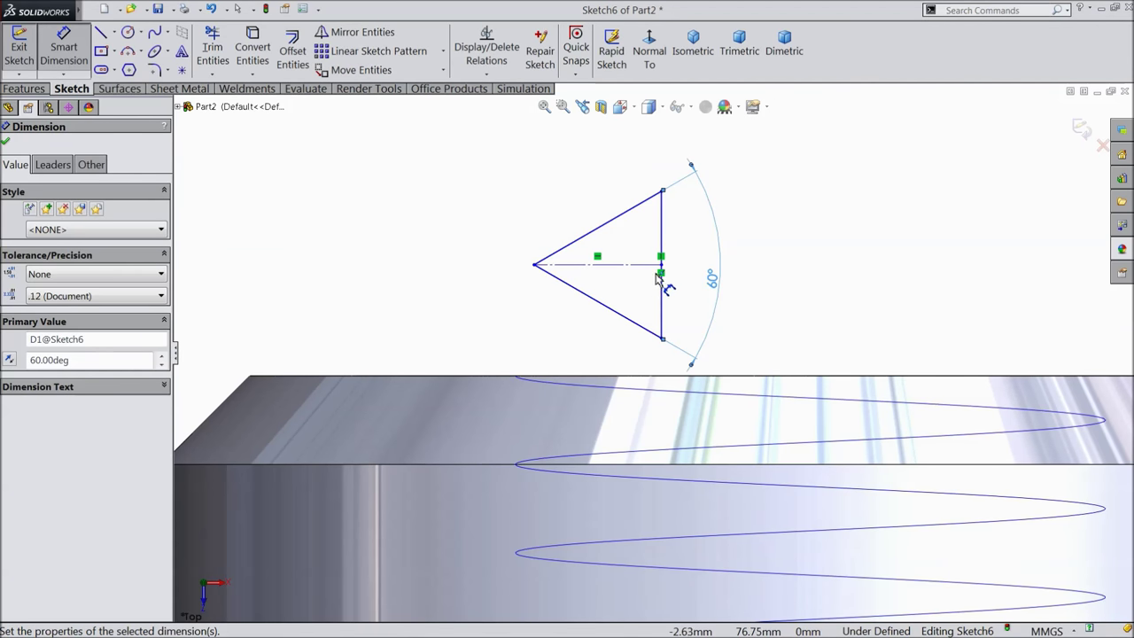
Dimension the length of the triangle's upper slanted side as 1.606 mm.
left_click(613, 220)
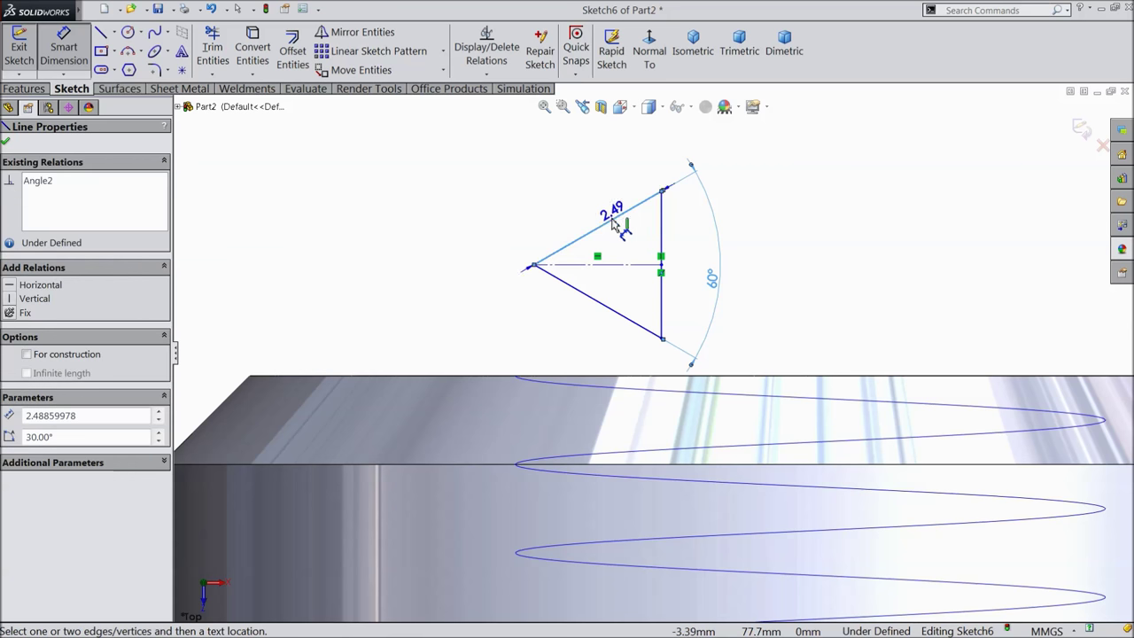
left_click(605, 214)
type("1.606")
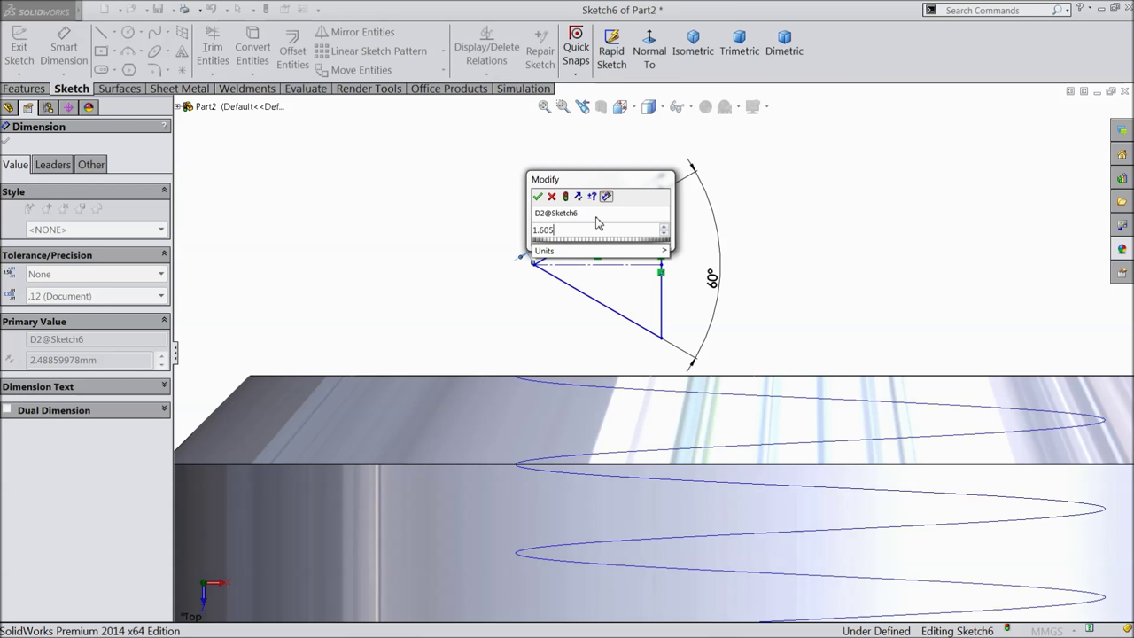
left_click(537, 196)
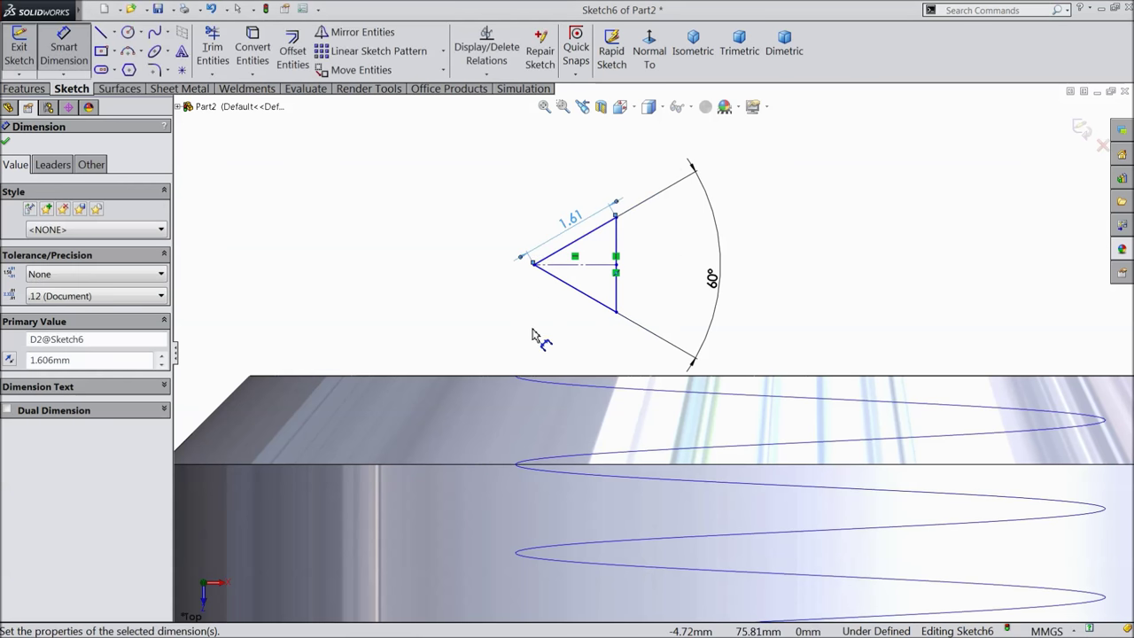
left_click(5, 142)
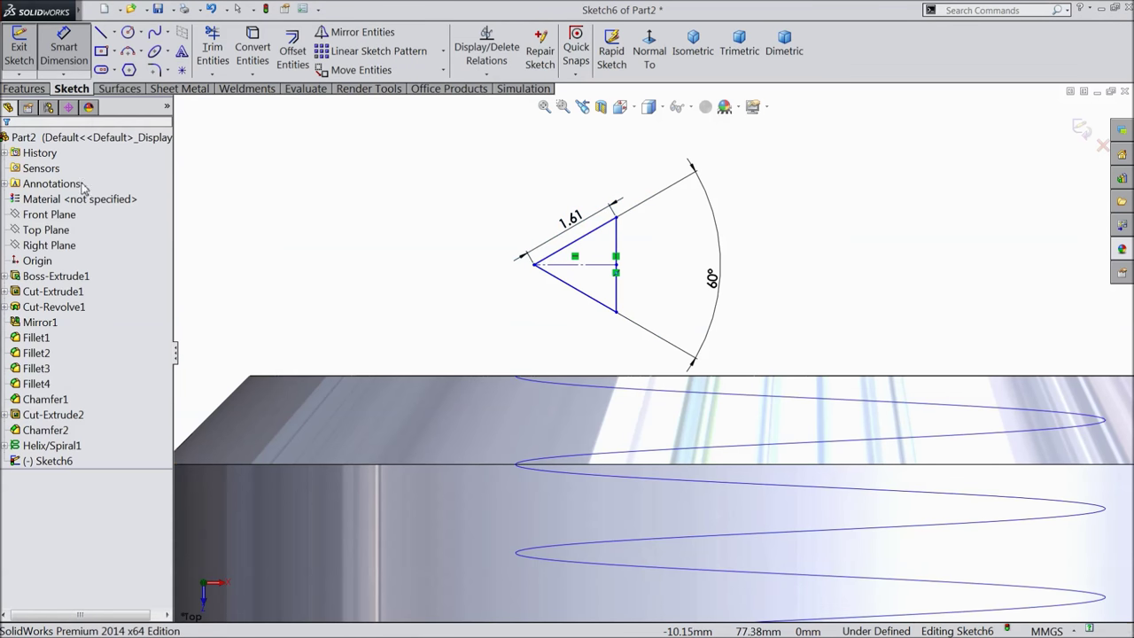
Add a pierce relation between the triangle's pointed vertex and the helix, and exit the sketch.
left_click(534, 266)
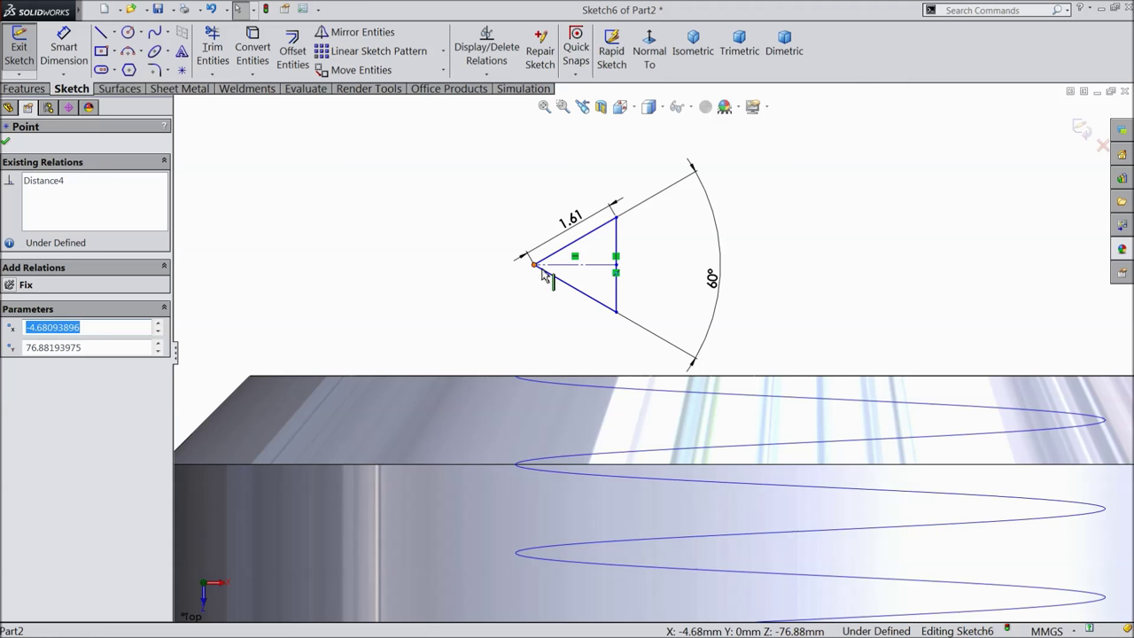
left_click(534, 387, "ctrl")
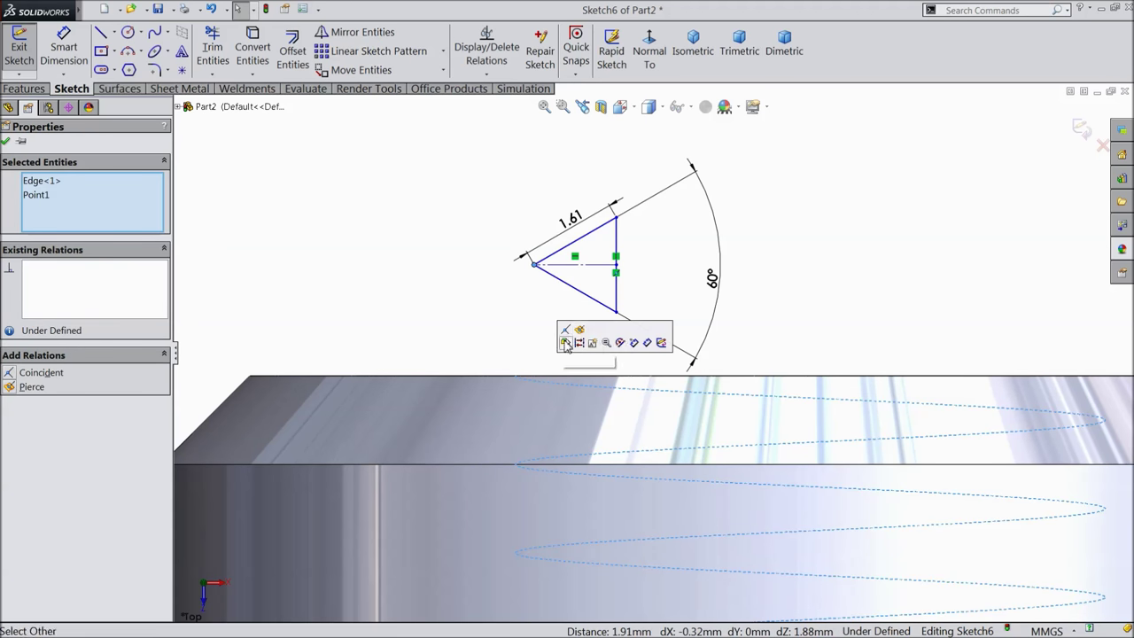
left_click(580, 330)
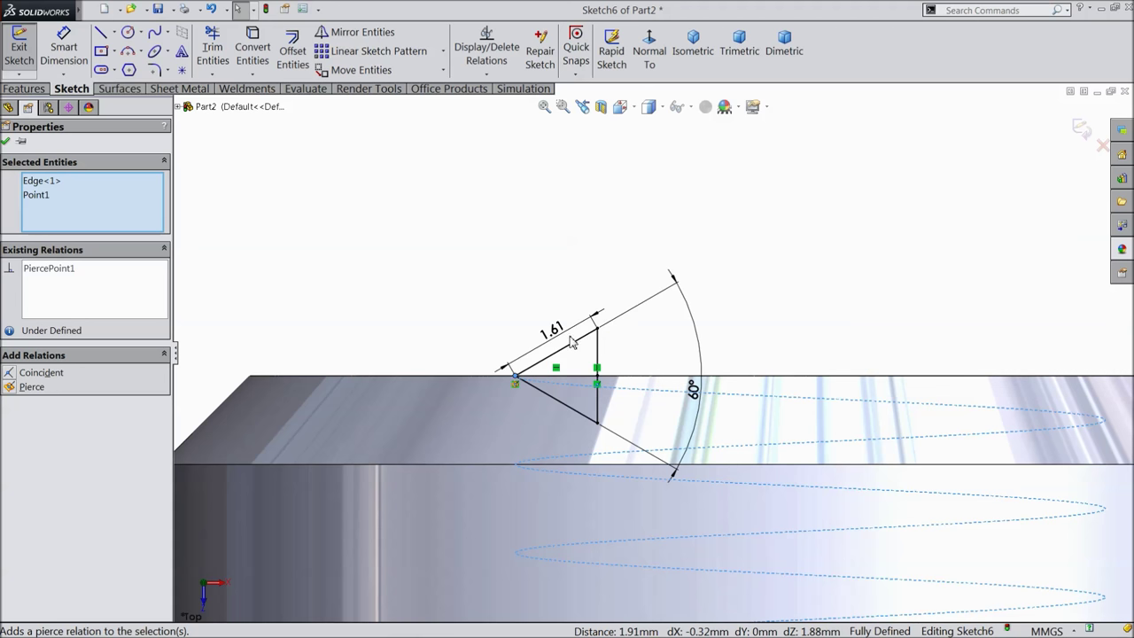
left_click(5, 143)
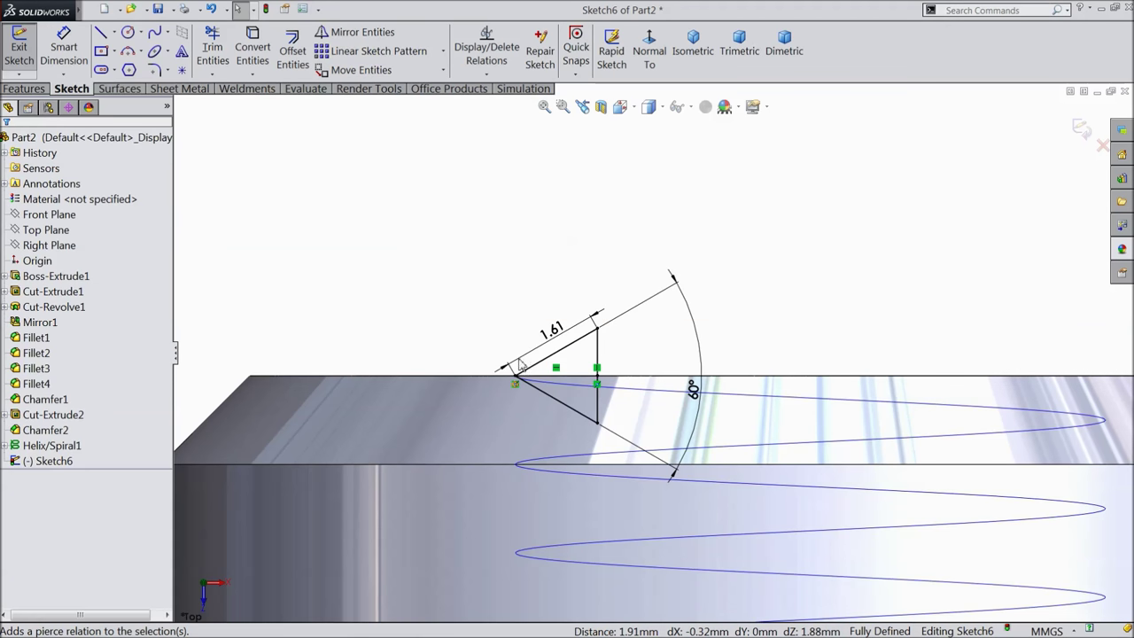
left_click(1082, 129)
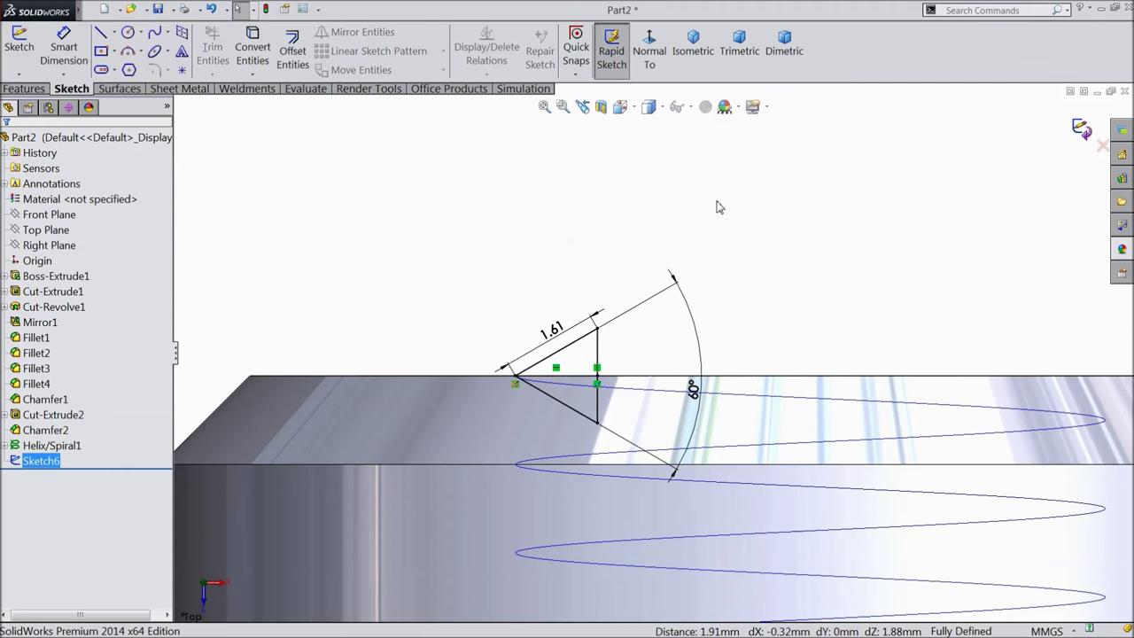
Create a swept cut with the triangle sketch as profile and the helix as path to thread the hole.
left_click(35, 91)
left_click(394, 32)
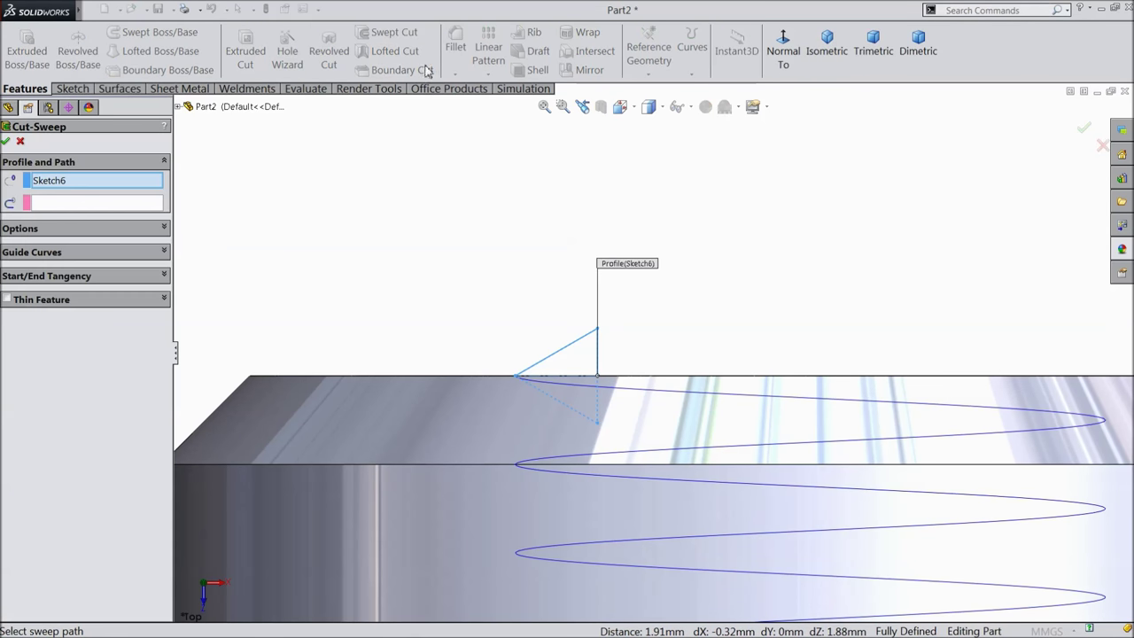
left_click(87, 210)
left_click(631, 395)
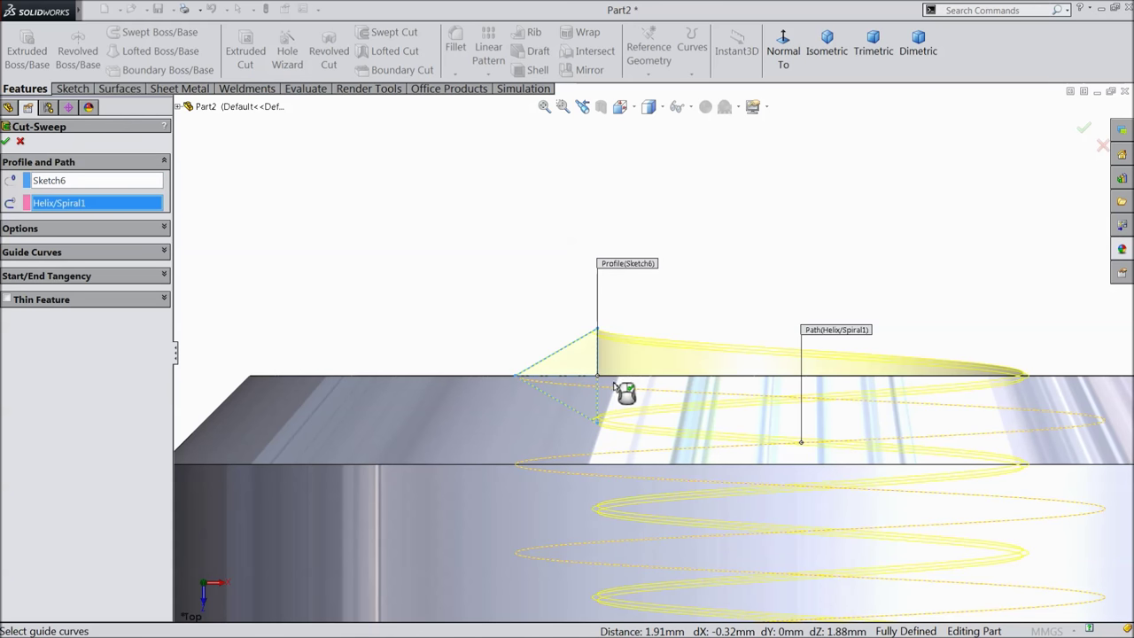
scroll(620, 387, "up", 5)
scroll(700, 453, "down", 4)
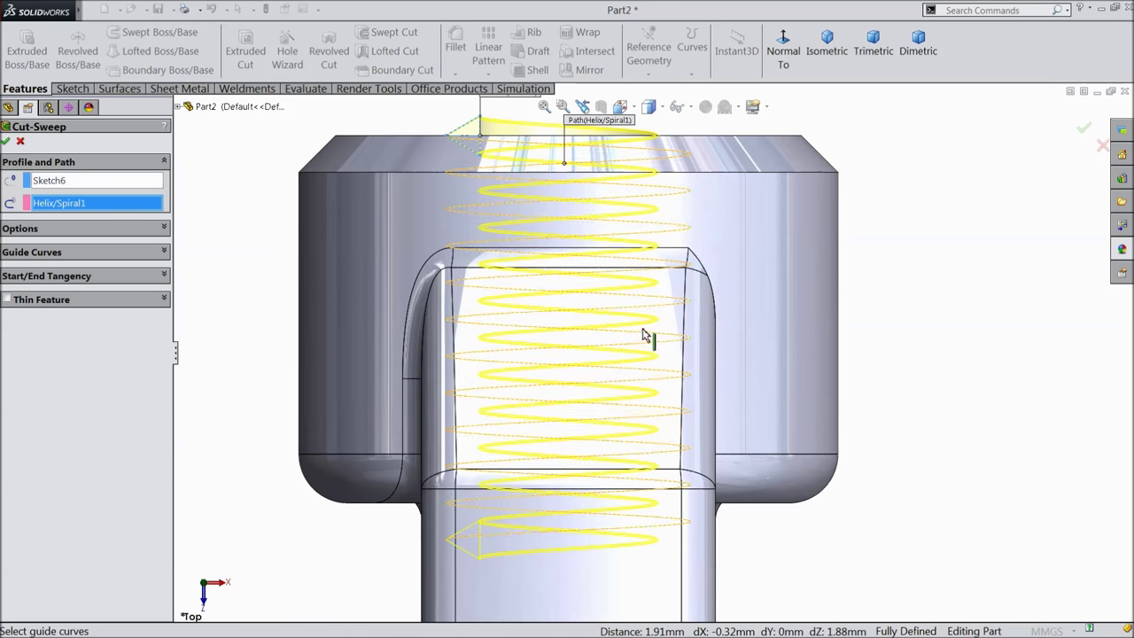
scroll(679, 271, "up", 3)
middle_click_drag(679, 271, 709, 313)
scroll(728, 356, "up", 3)
scroll(593, 215, "down", 5)
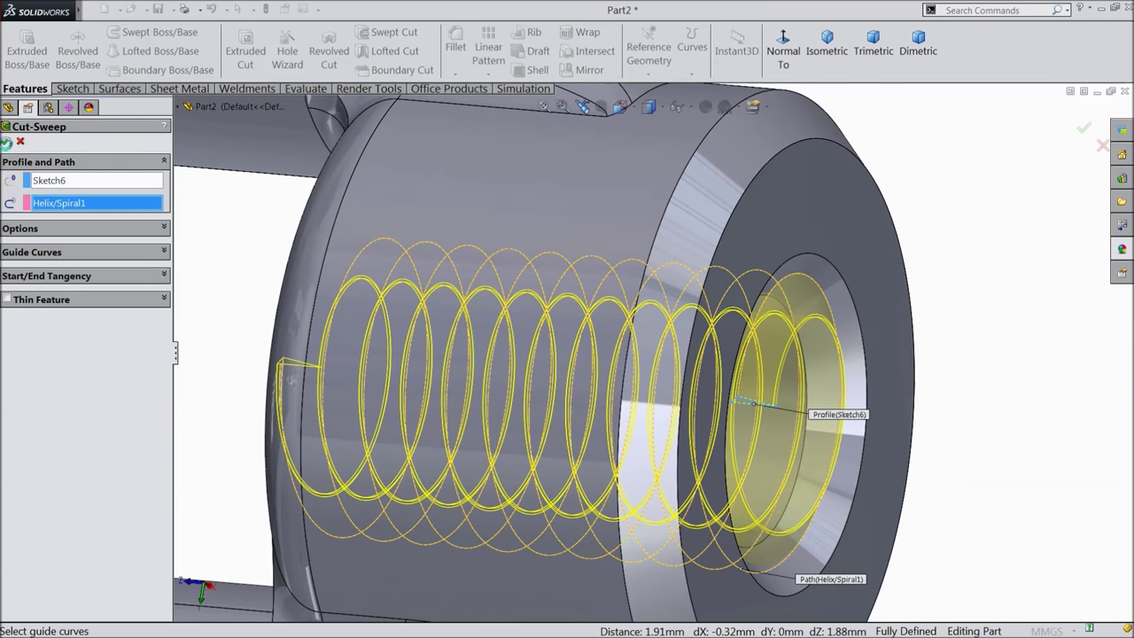
left_click(6, 142)
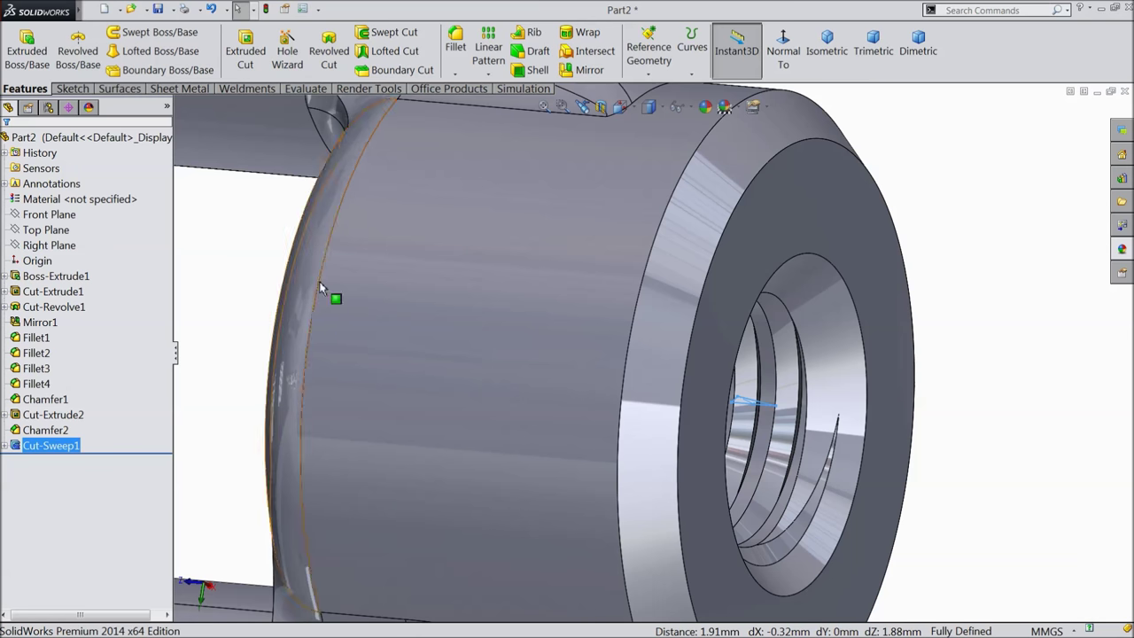
Mirror the swept thread cut about the Front Plane to thread the hole at the opposite end.
scroll(513, 339, "up", 3)
middle_click_drag(872, 335, 852, 351)
scroll(798, 372, "up", 5)
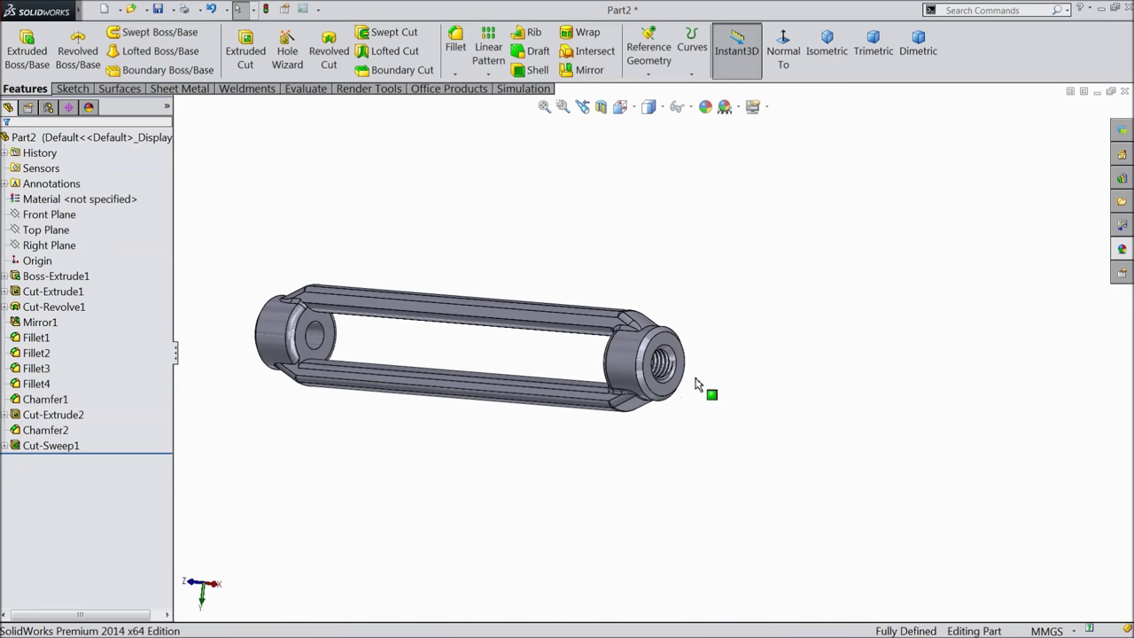
scroll(425, 349, "down", 2)
middle_click_drag(271, 352, 717, 375)
scroll(714, 372, "down", 2)
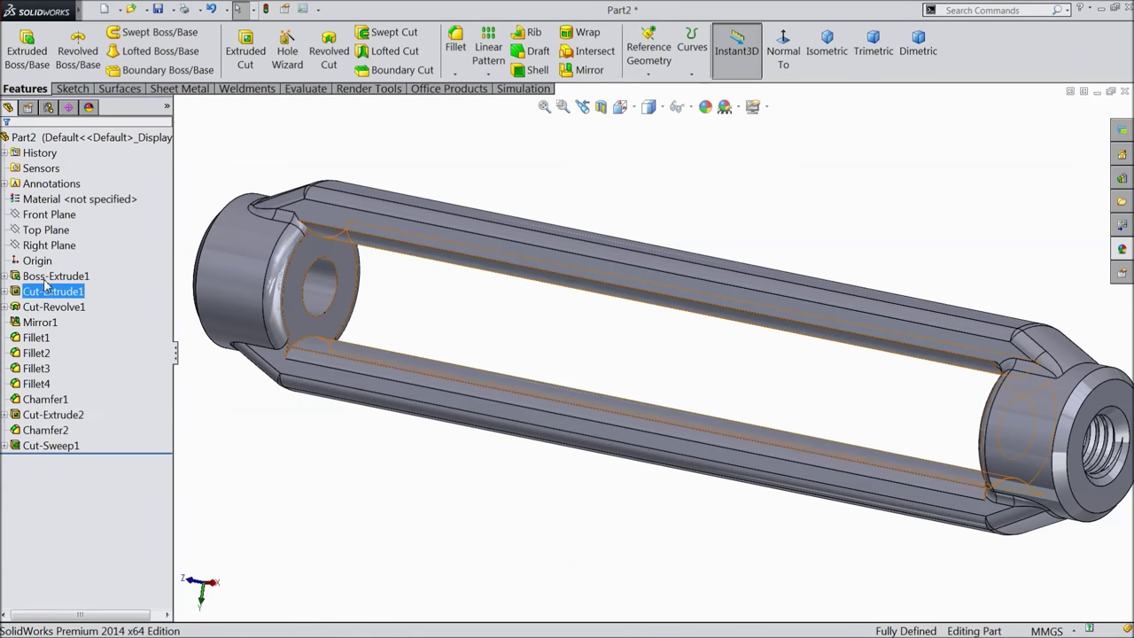
left_click(54, 215)
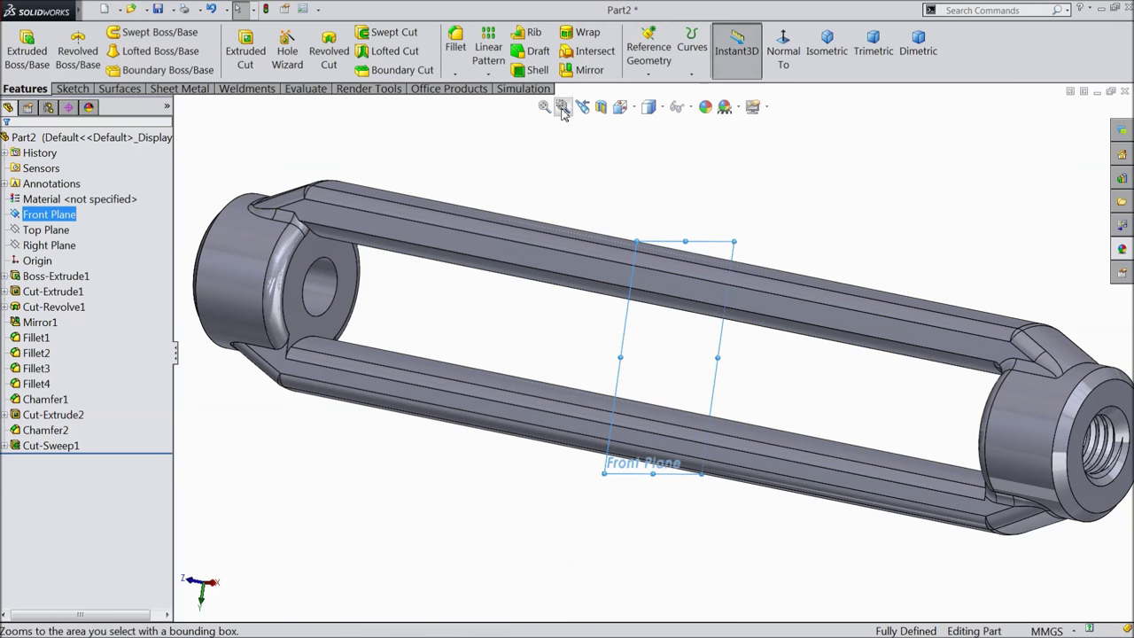
left_click(590, 69)
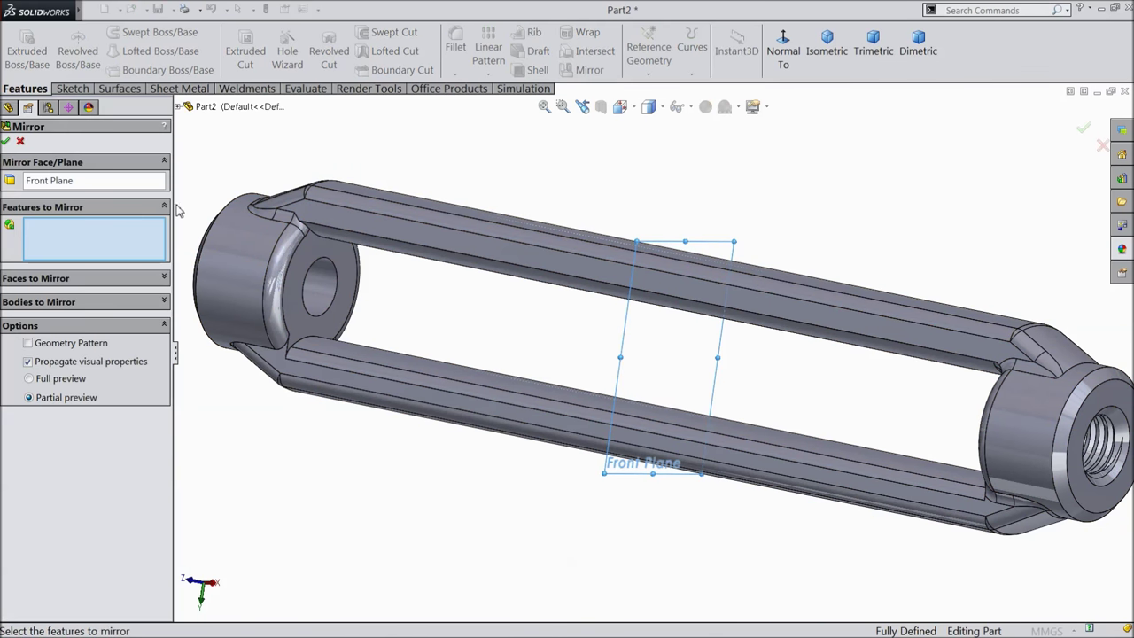
left_click(178, 106)
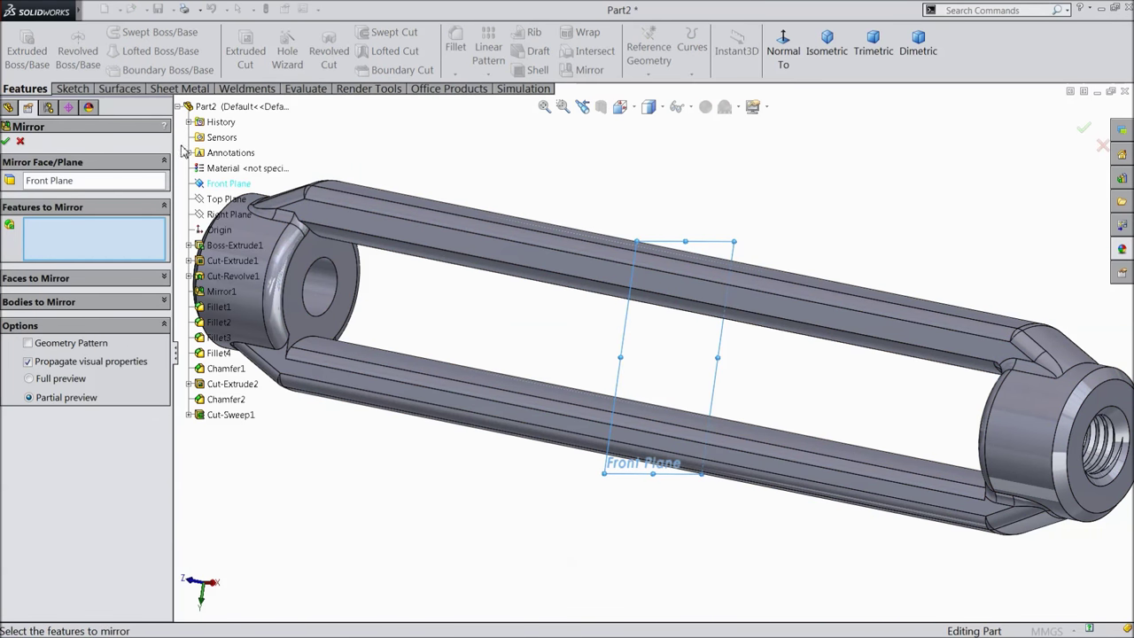
left_click(228, 416)
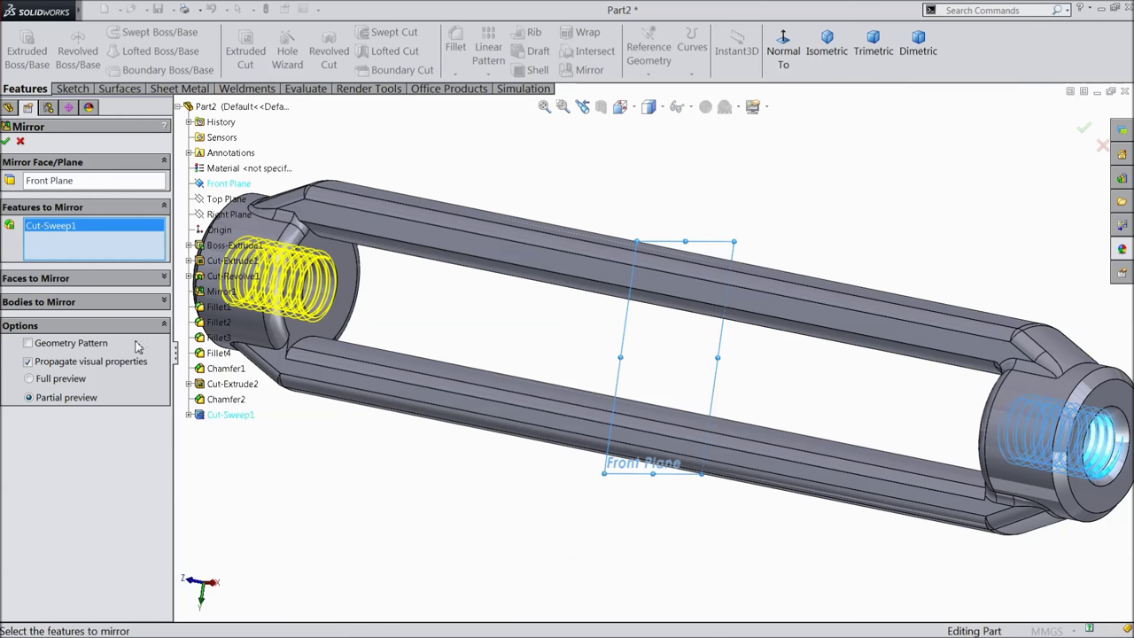
left_click(7, 143)
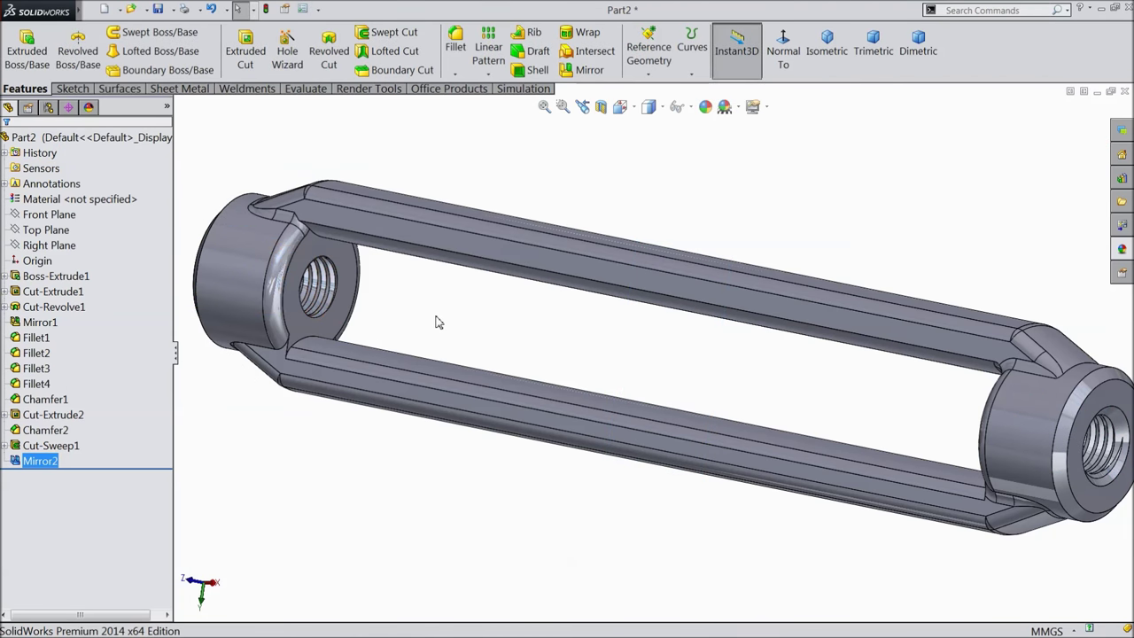
Start a sketch on the long flat side face of the upper bar and view it face-on.
middle_click_drag(439, 311, 514, 310)
key("f")
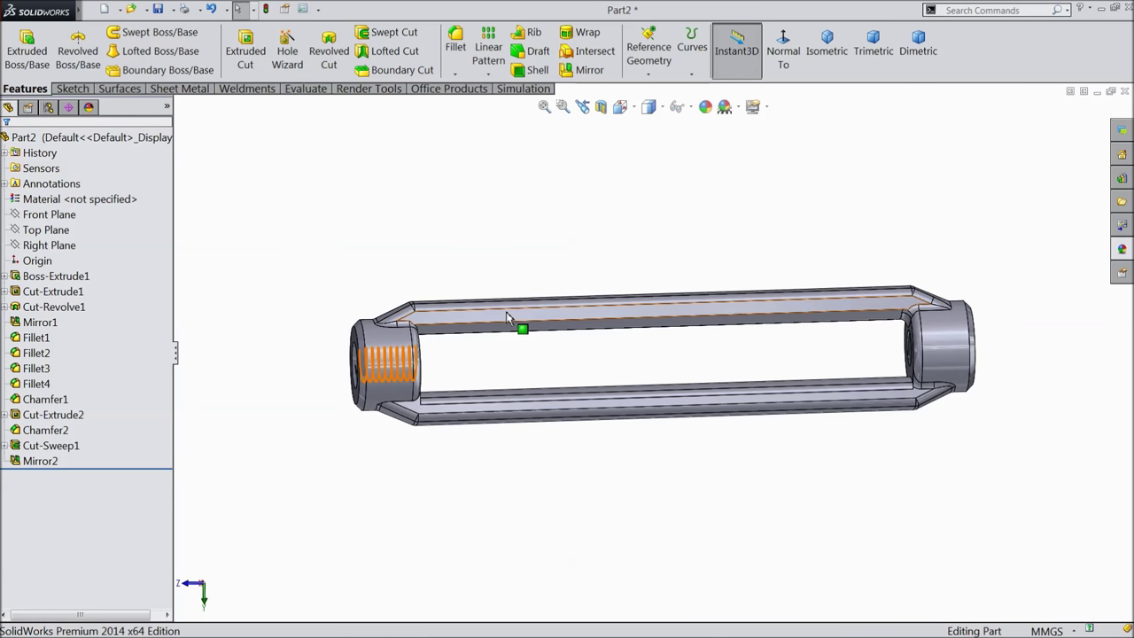
scroll(522, 327, "down", 3)
left_click(826, 45)
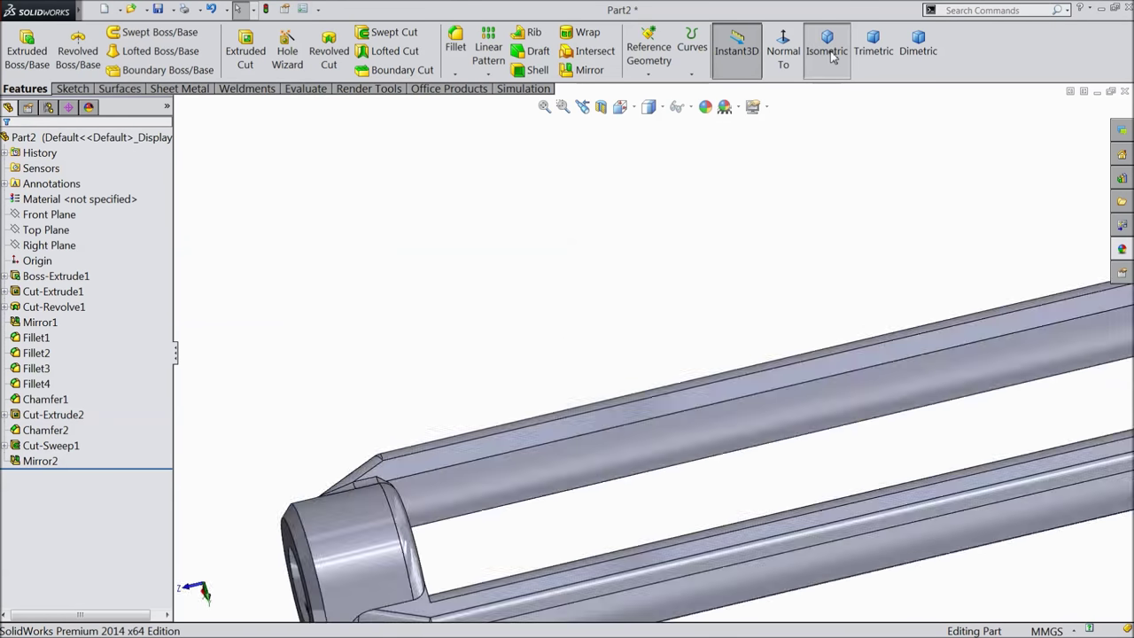
scroll(529, 463, "down", 6)
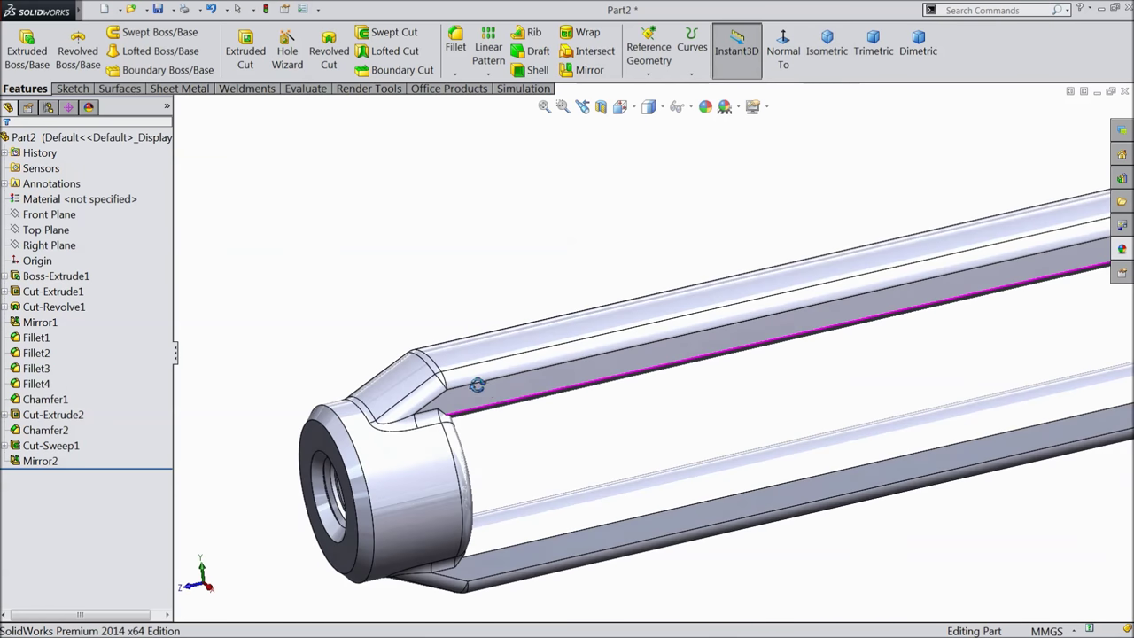
scroll(522, 397, "down", 2)
left_click(506, 376)
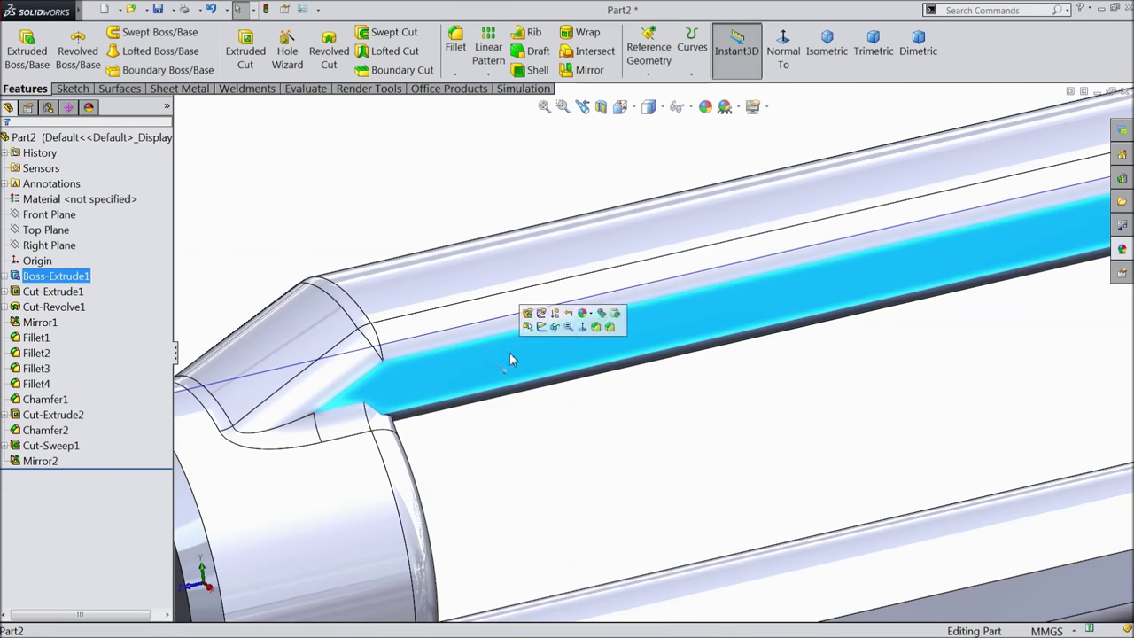
left_click(546, 333)
left_click(783, 50)
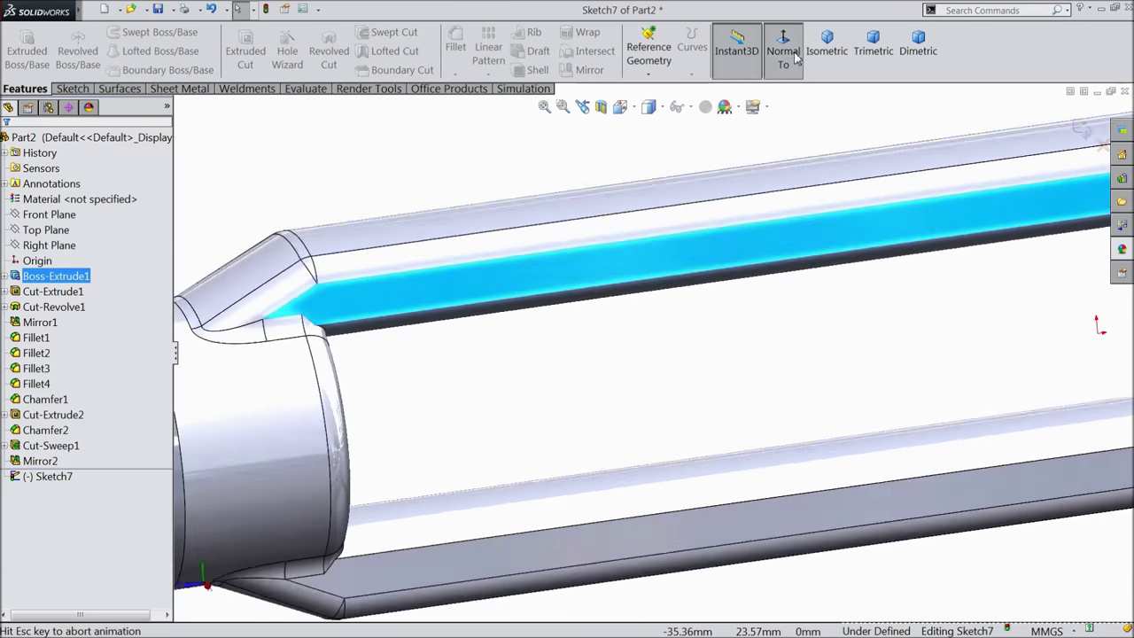
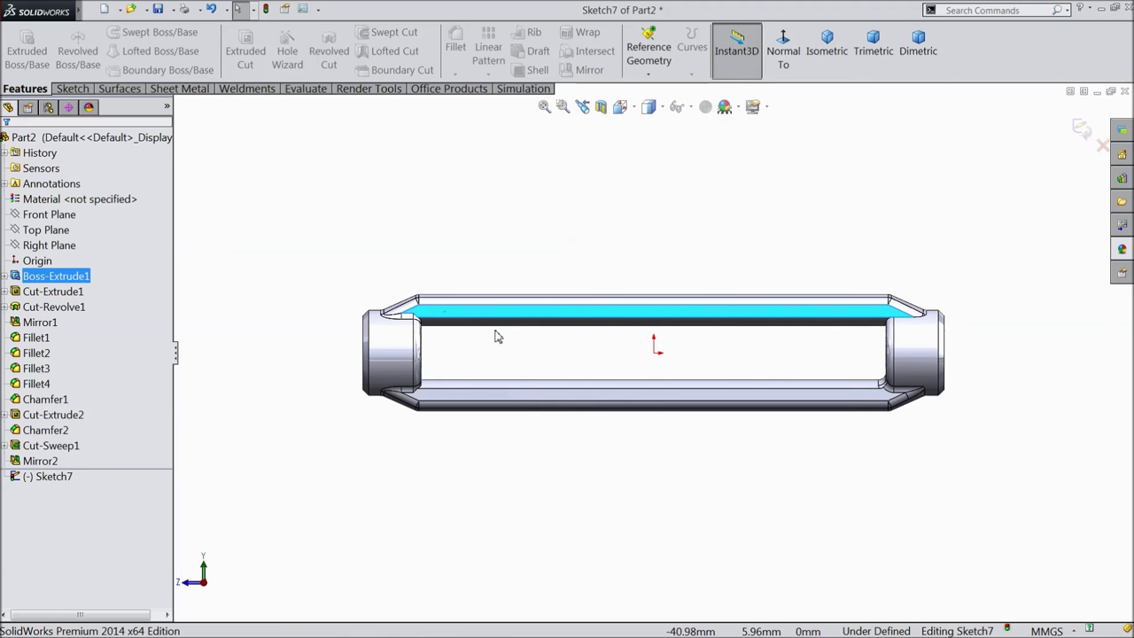
Draw a horizontal centerline along the upper bar's flat side face, near the bar's tapered end.
scroll(496, 335, "down", 5)
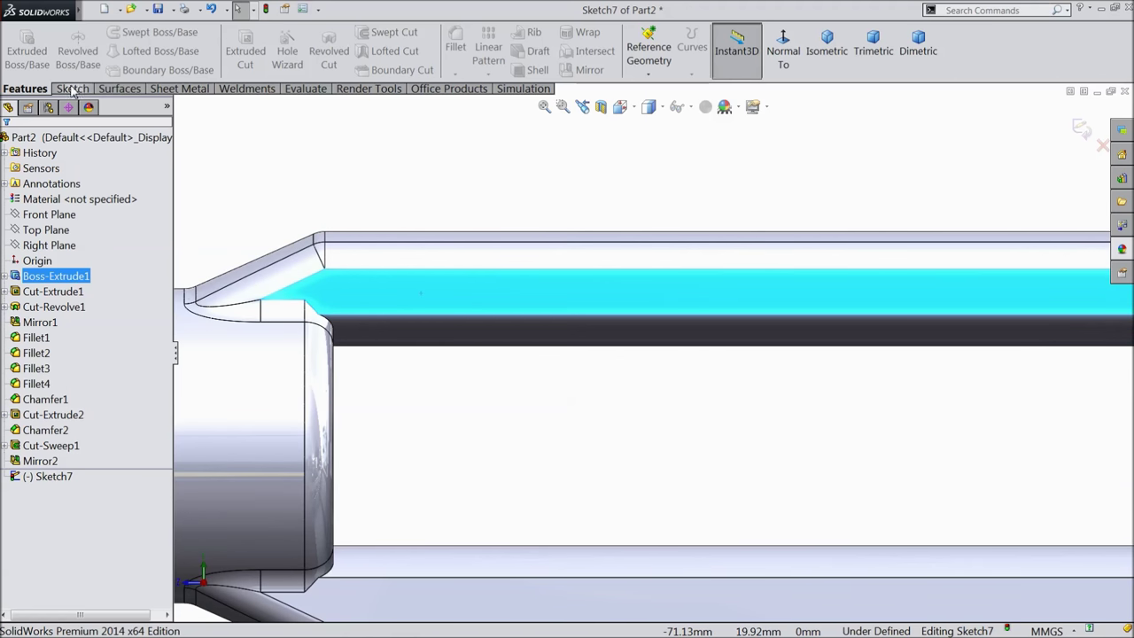
left_click(73, 90)
left_click(112, 33)
left_click(126, 69)
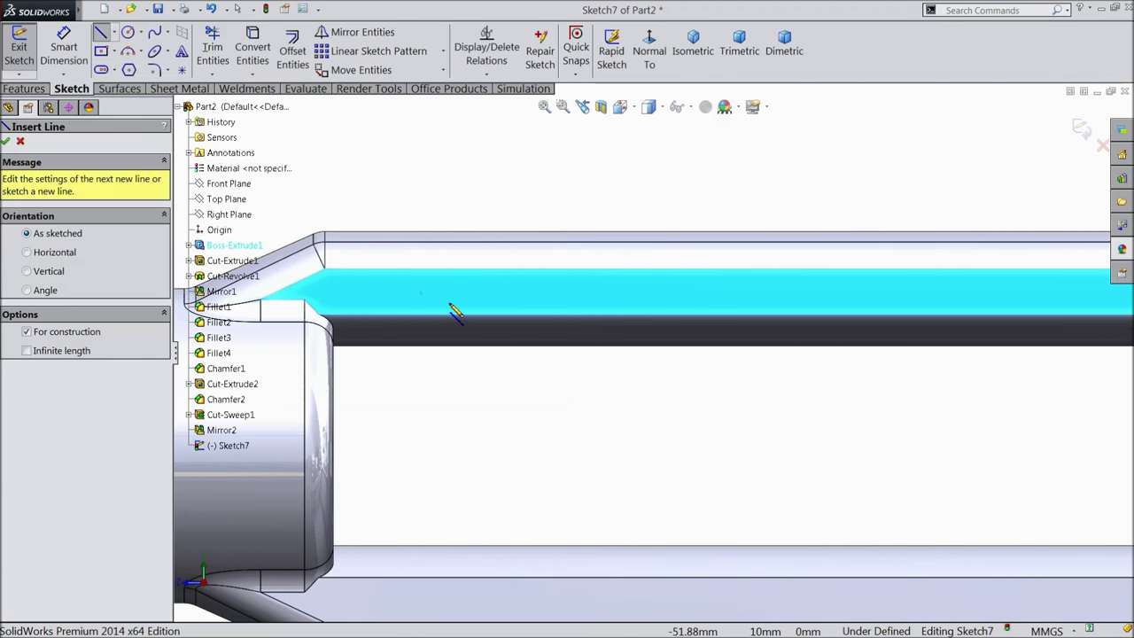
scroll(408, 306, "down", 2)
left_click(404, 307)
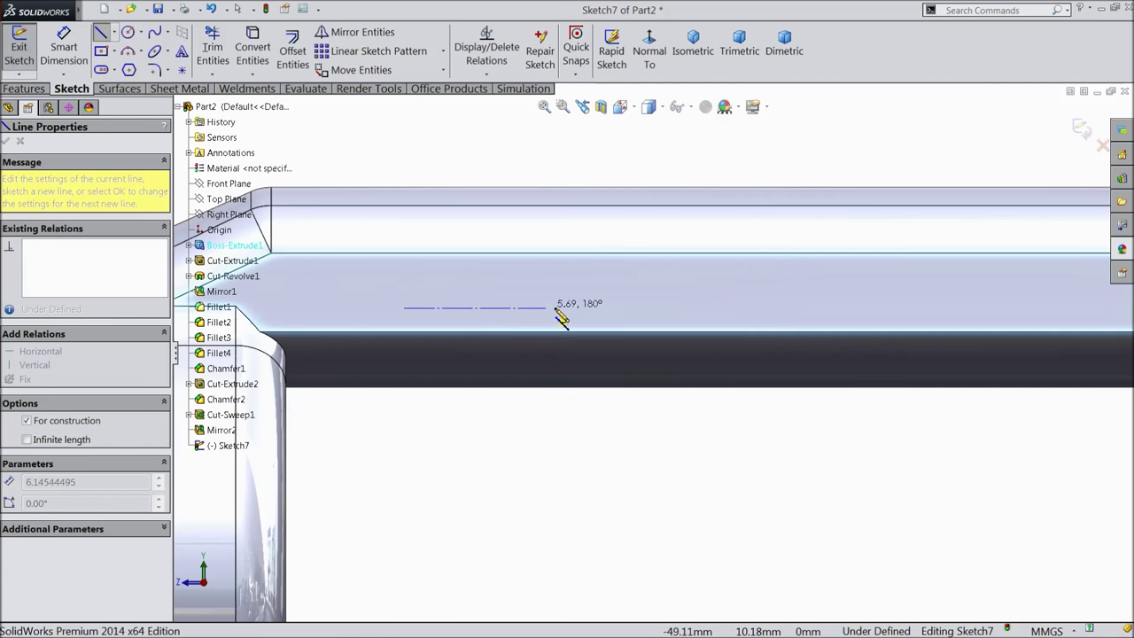
right_click(785, 302)
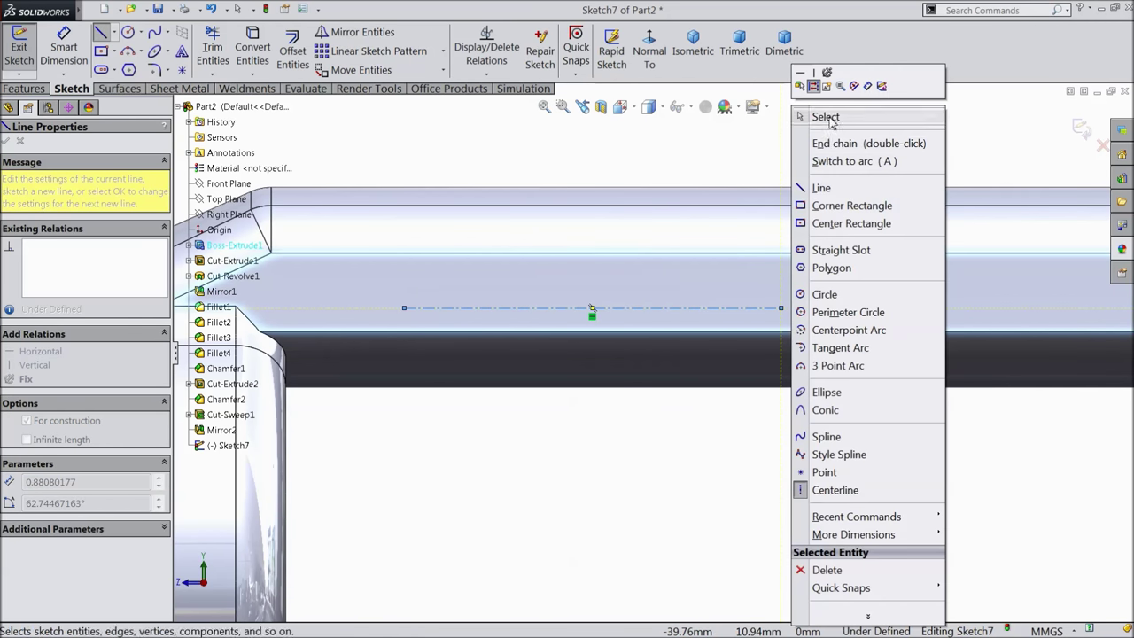
left_click(815, 114)
key("d")
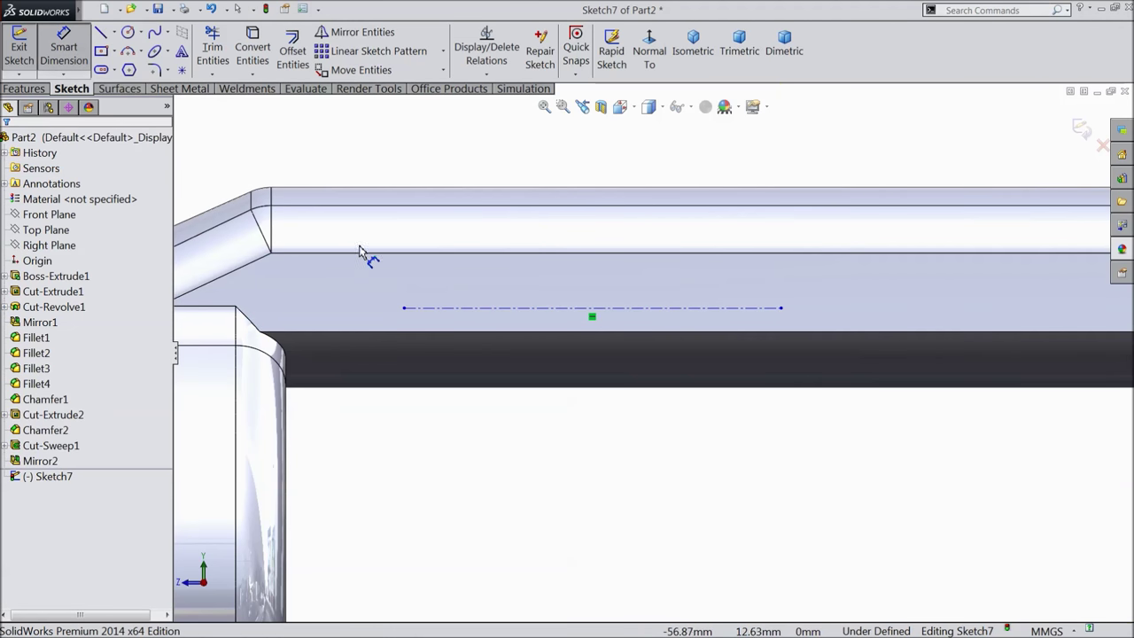
Dimension the centerline 0.7 mm from the lower edge of the upper bar's flat side face.
left_click(430, 309)
left_click(374, 331)
left_click(372, 326)
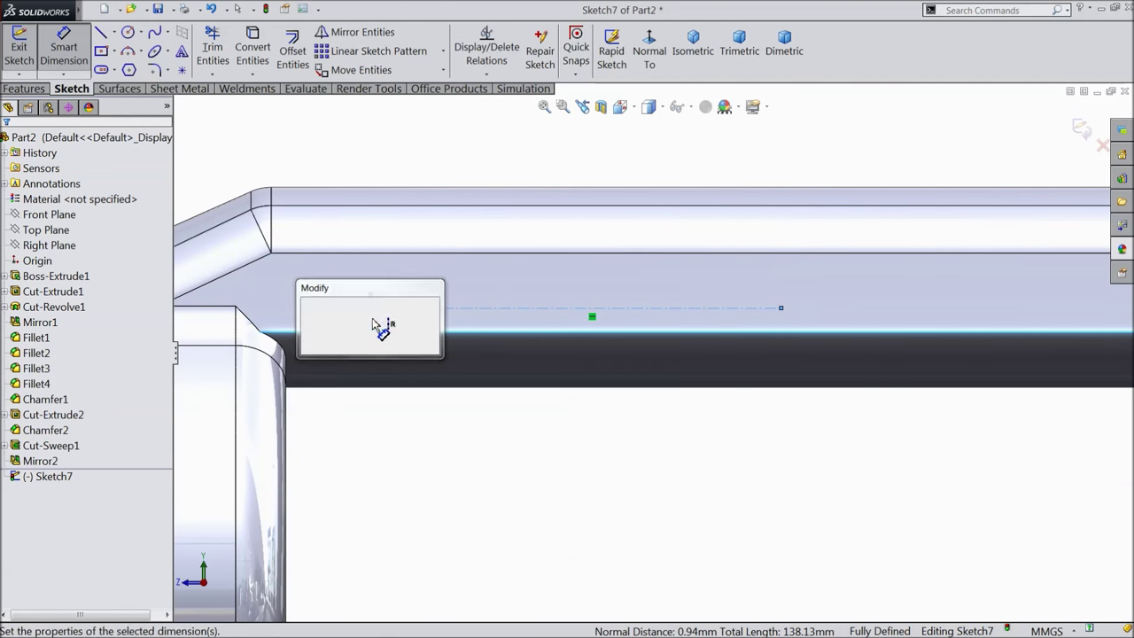
type("0.7")
left_click(307, 304)
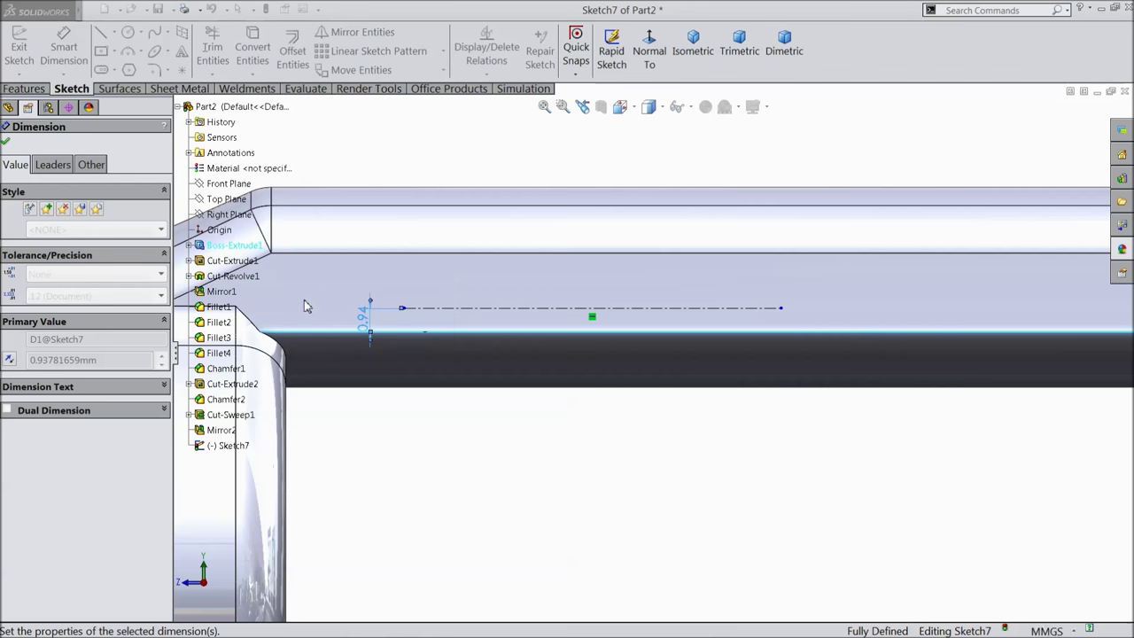
Add the sketch text "LEFT" along the dimensioned centerline.
left_click(181, 52)
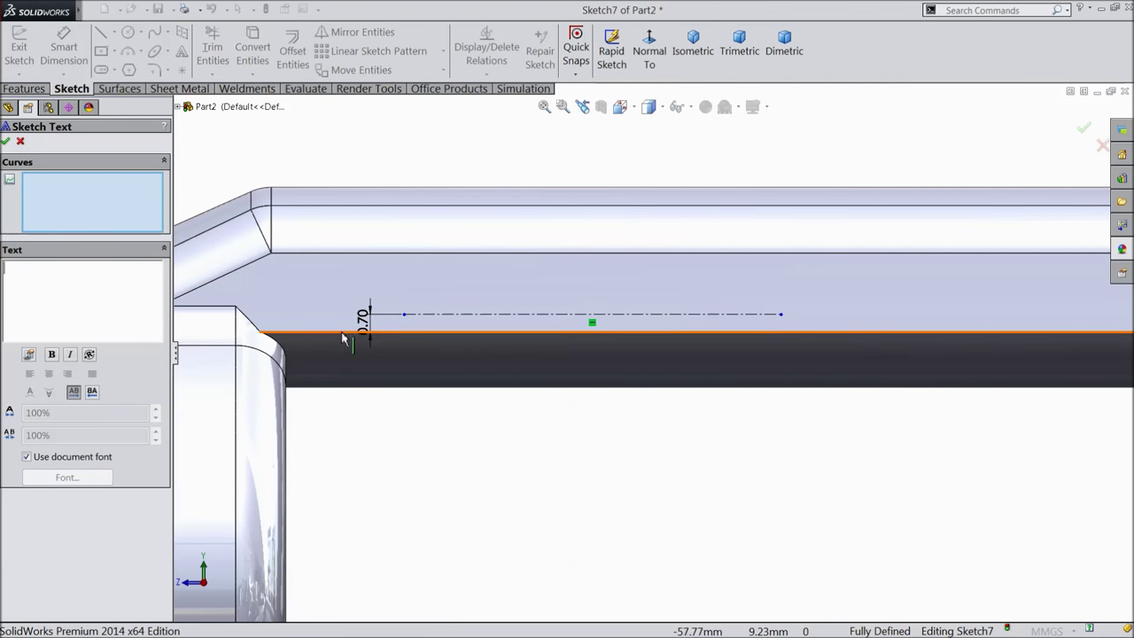
left_click(426, 316)
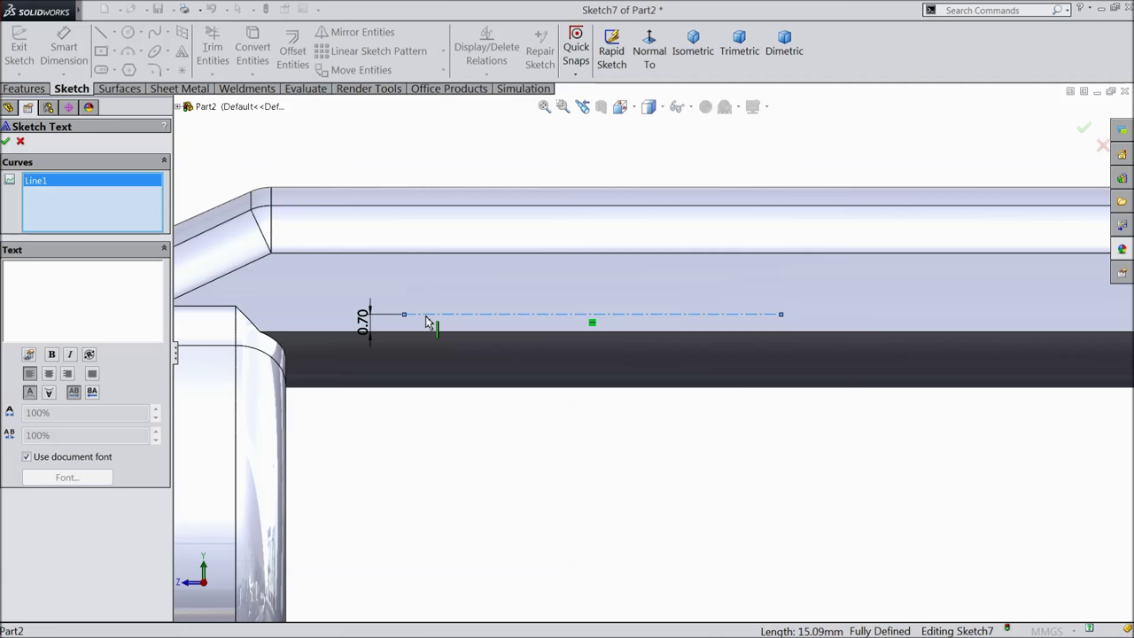
left_click(90, 310)
type("LEFT")
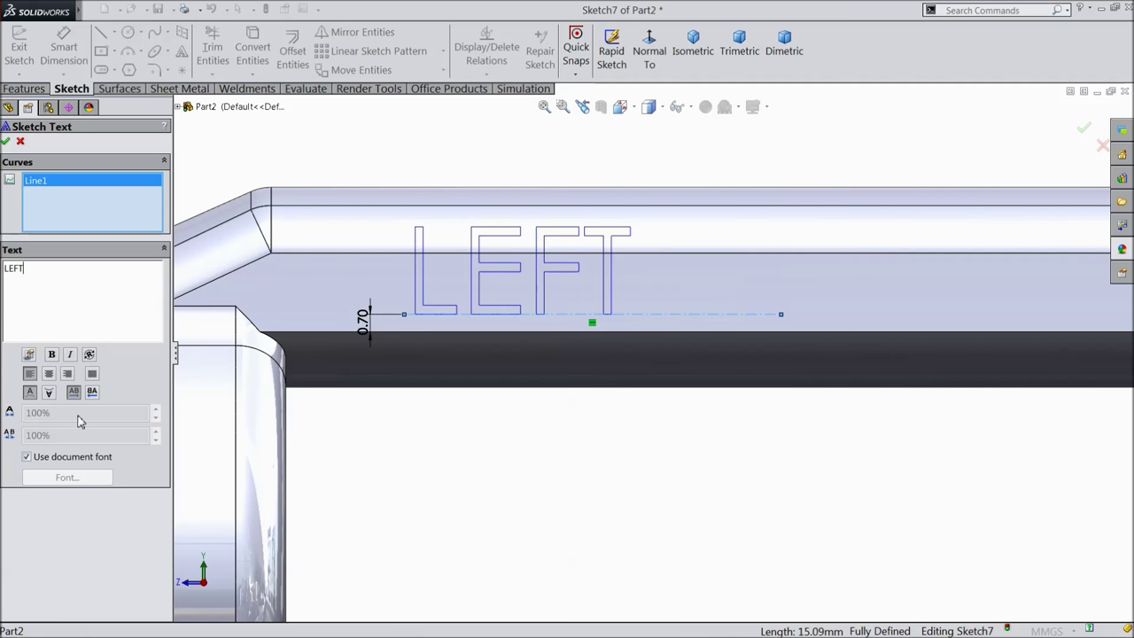
Override the document font for the LEFT text with 95% character width, 120% spacing and a 2 mm height.
left_click(32, 454)
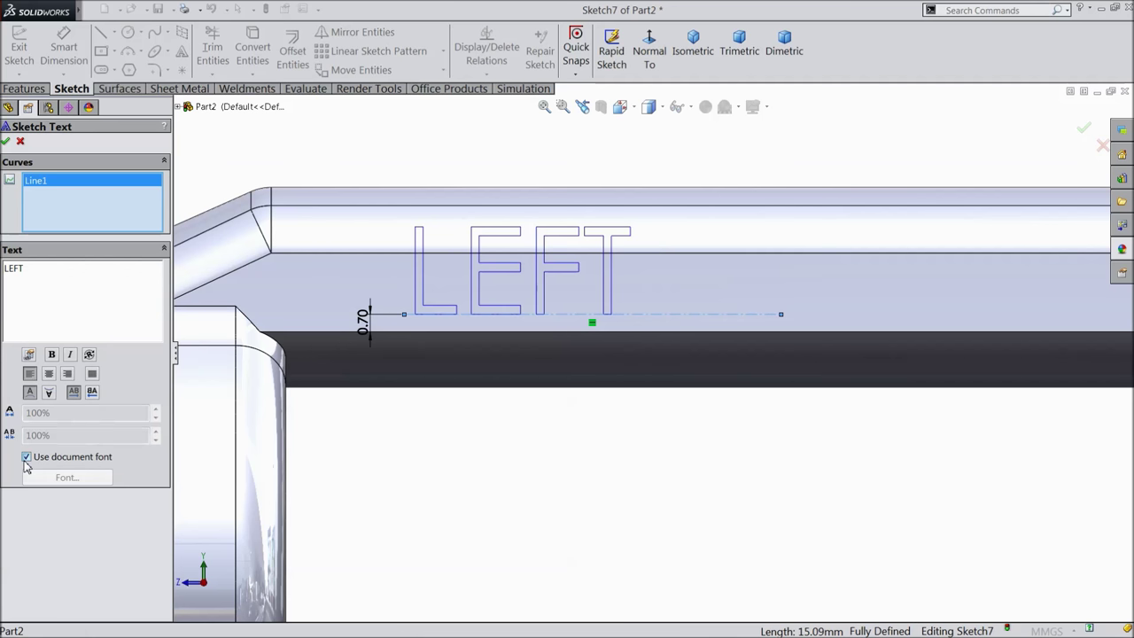
left_click_drag(54, 412, 24, 413)
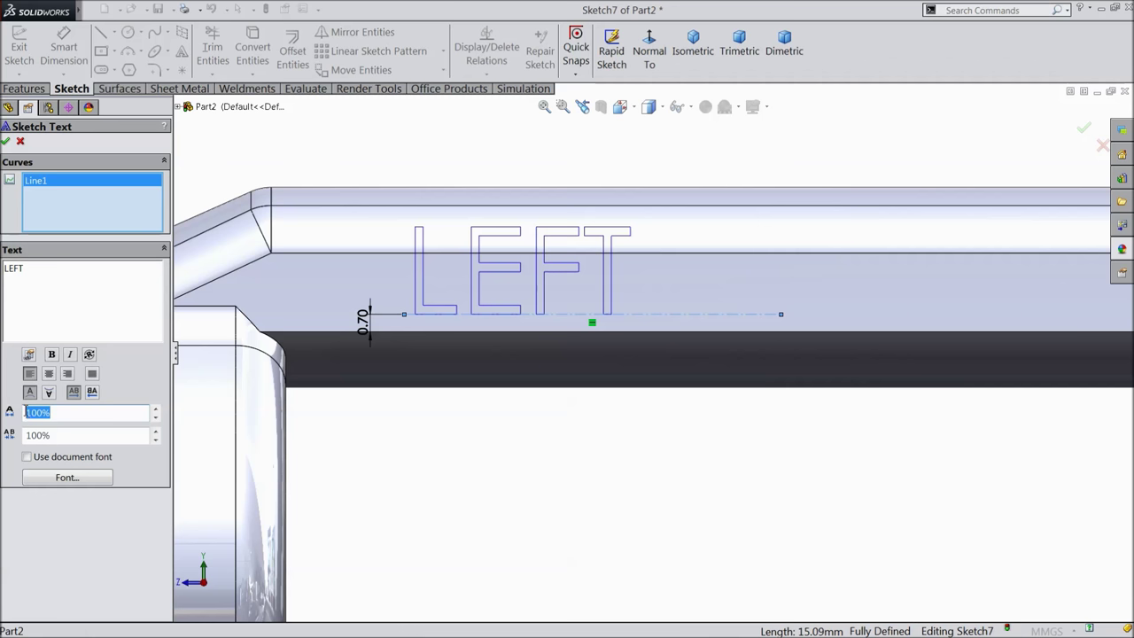
key("Return")
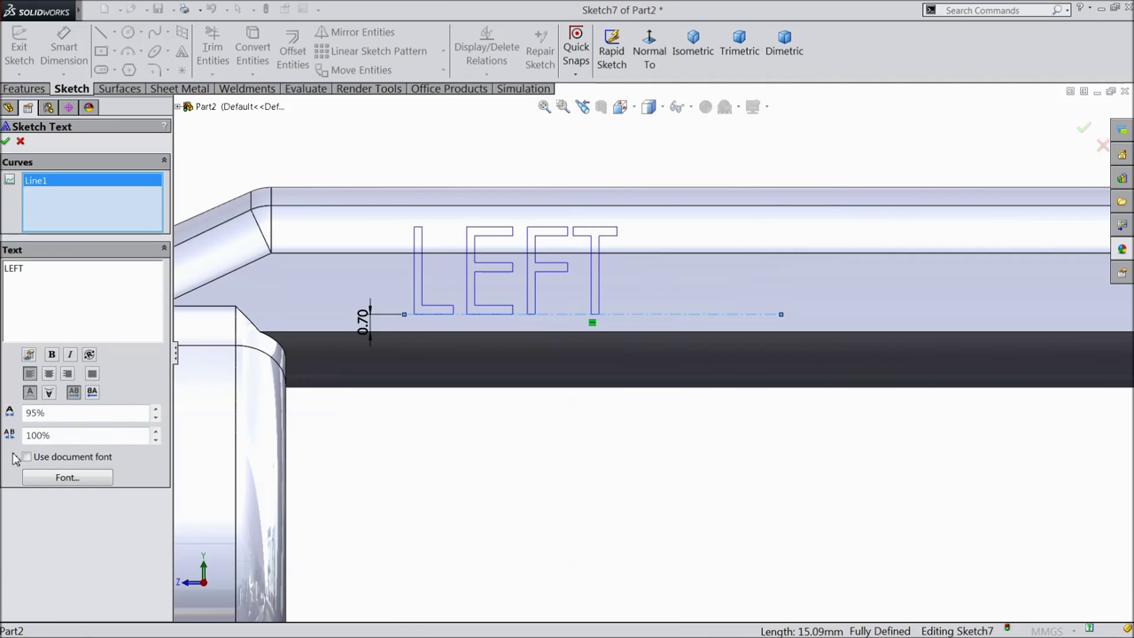
left_click_drag(55, 435, 23, 436)
type("12")
key("Return")
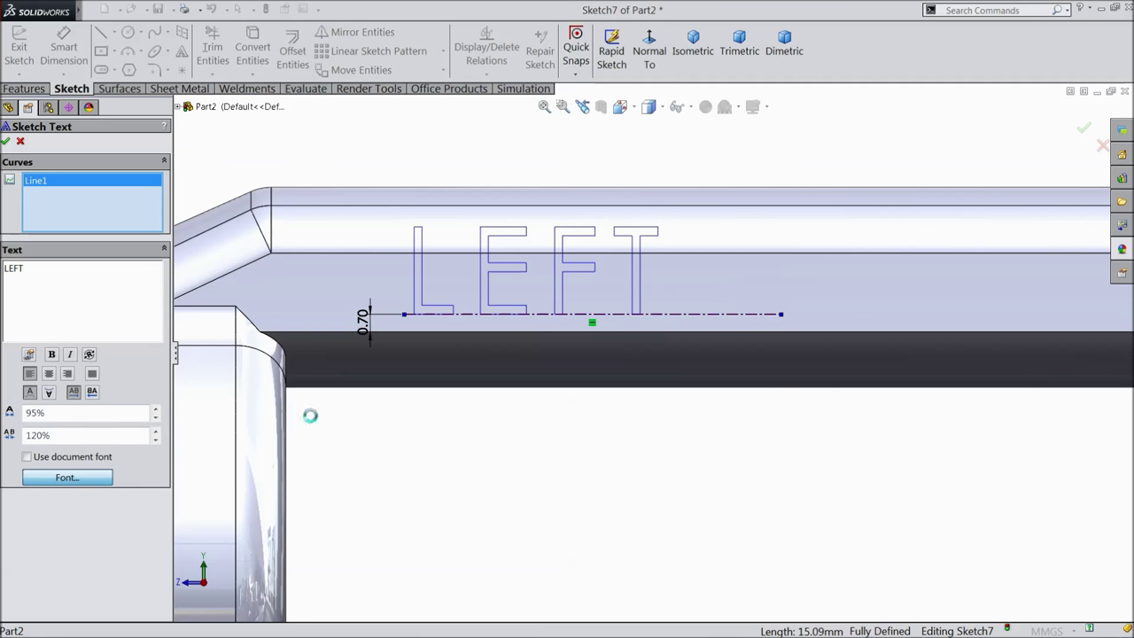
type("2")
left_click(707, 252)
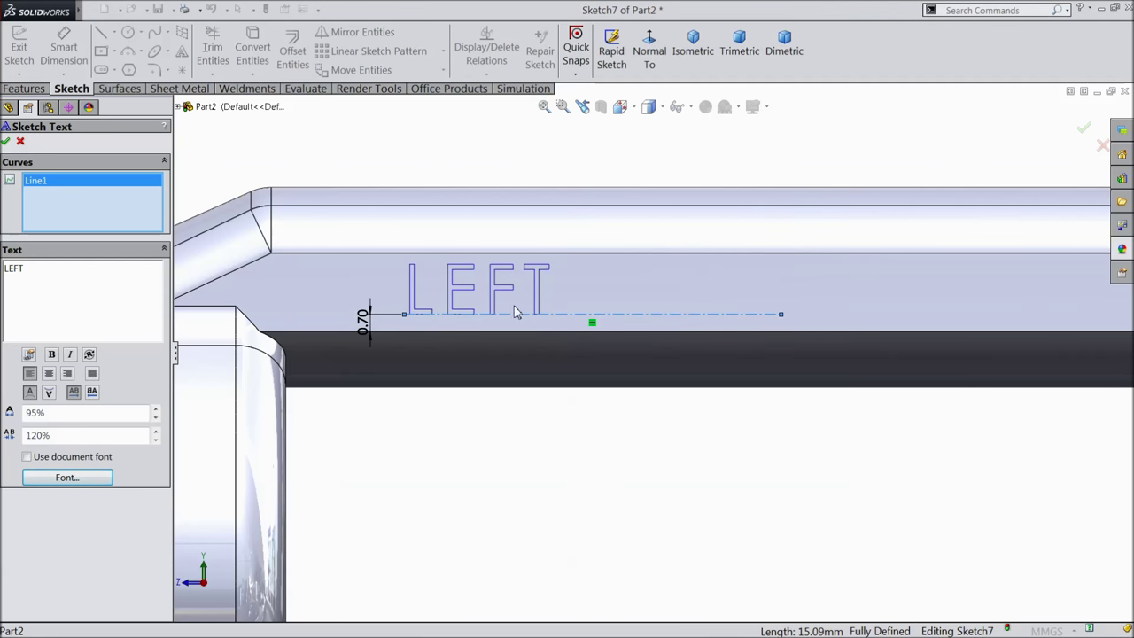
Reselect the centerline as the curve for the LEFT text and accept the sketch text.
scroll(523, 307, "up", 8)
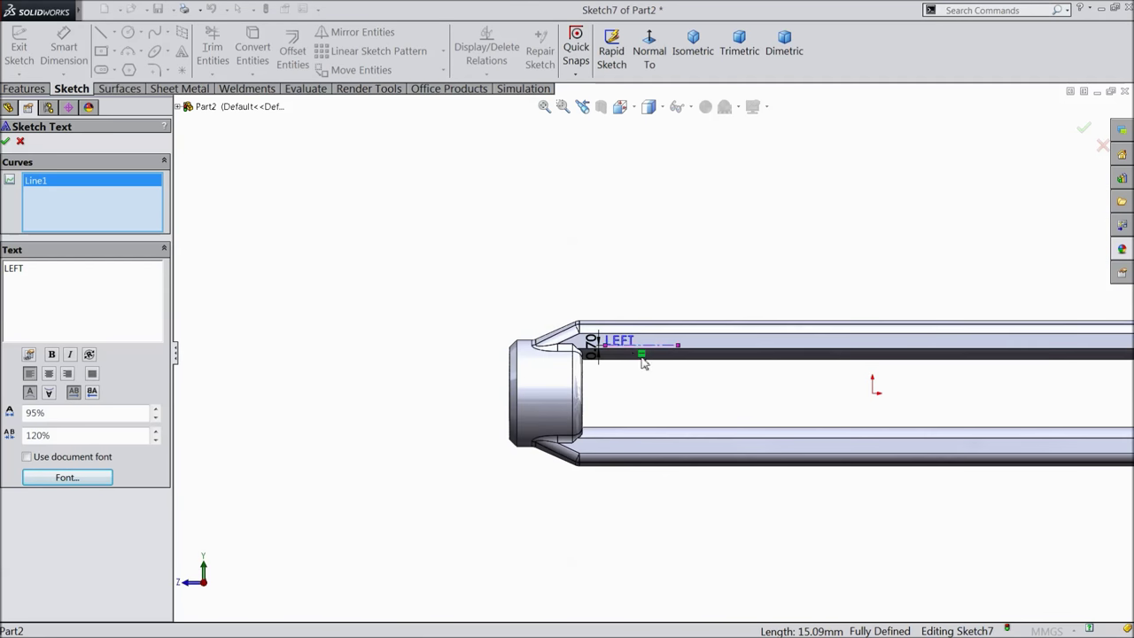
scroll(904, 358, "down", 4)
scroll(697, 383, "down", 1)
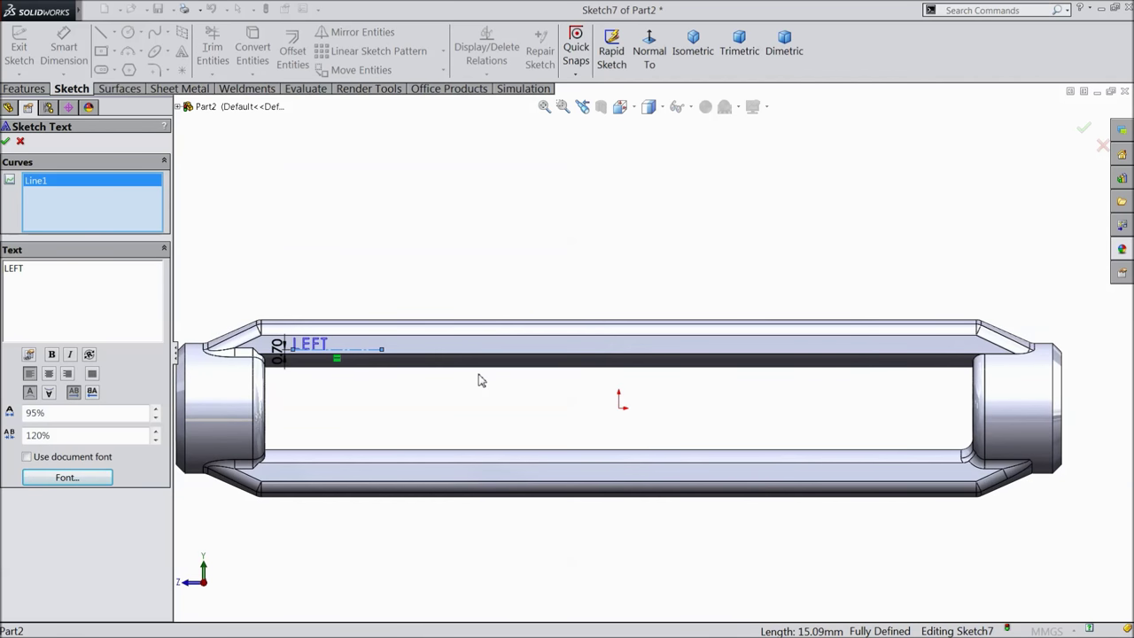
left_click(383, 353)
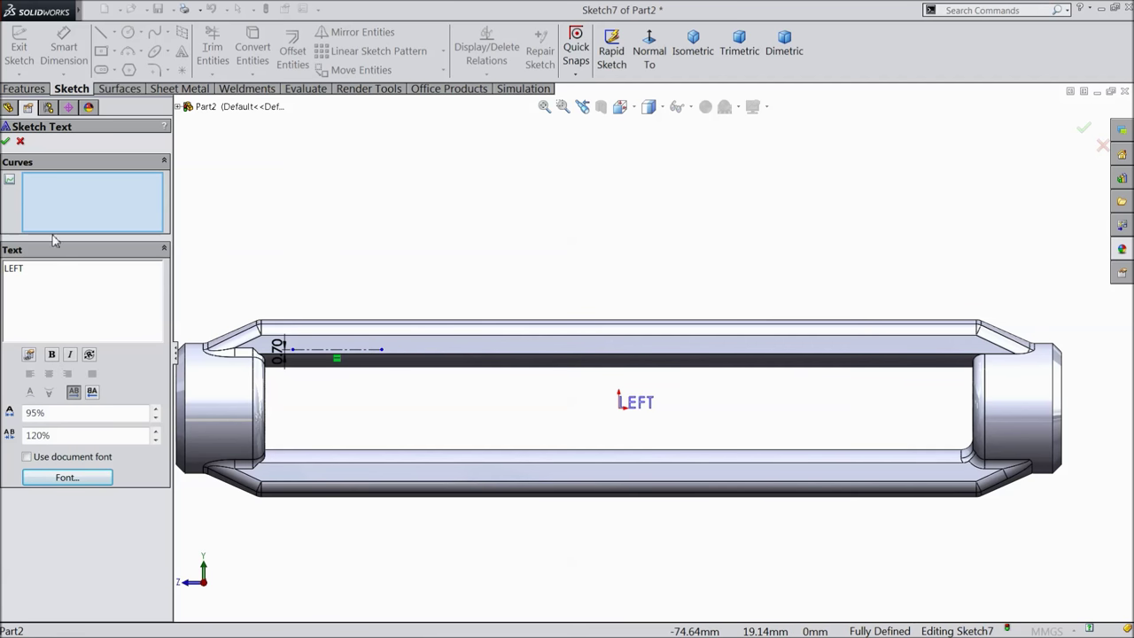
left_click(319, 350)
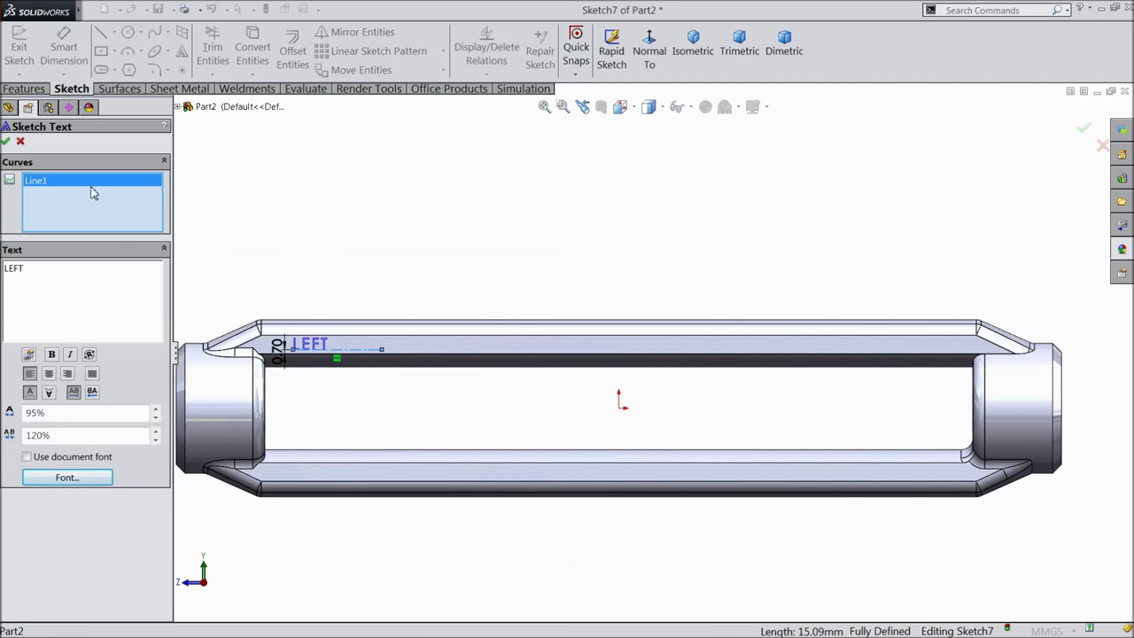
left_click(6, 143)
Draw a centerline about 15 mm long on the same face, near the upper bar's opposite tapered end.
left_click(114, 33)
left_click(133, 69)
scroll(1001, 377, "down", 6)
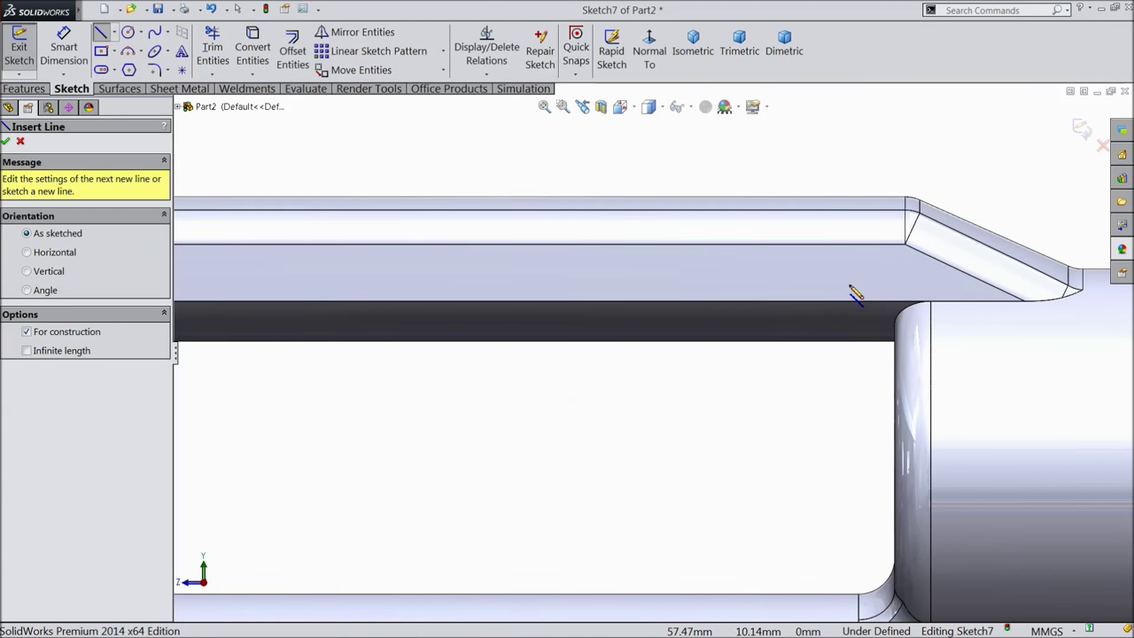
left_click(849, 287)
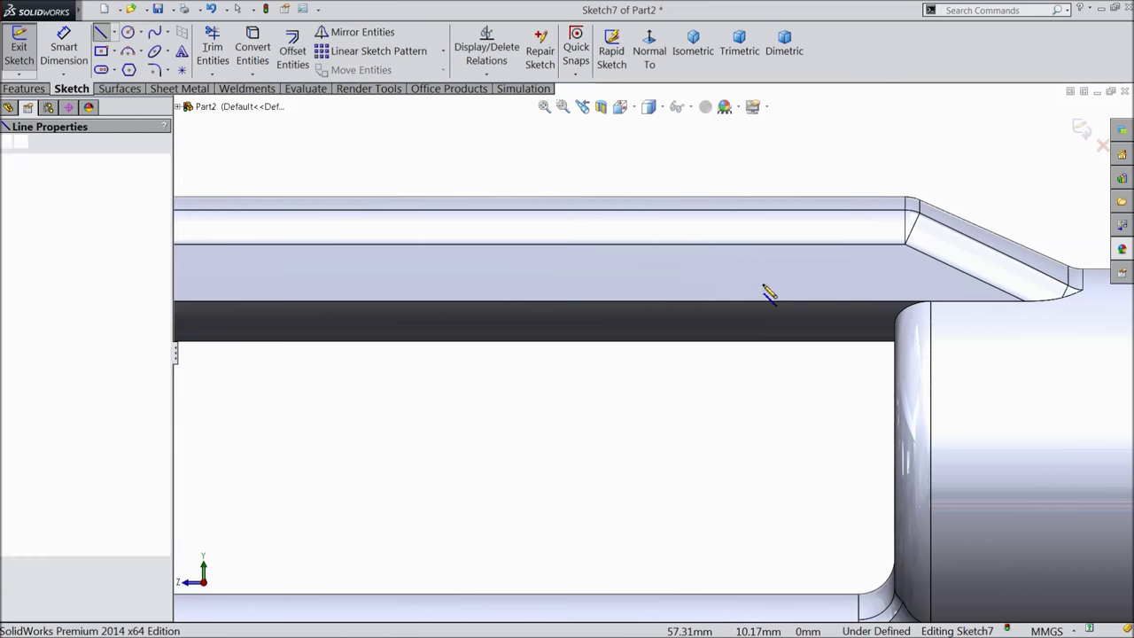
left_click(576, 288)
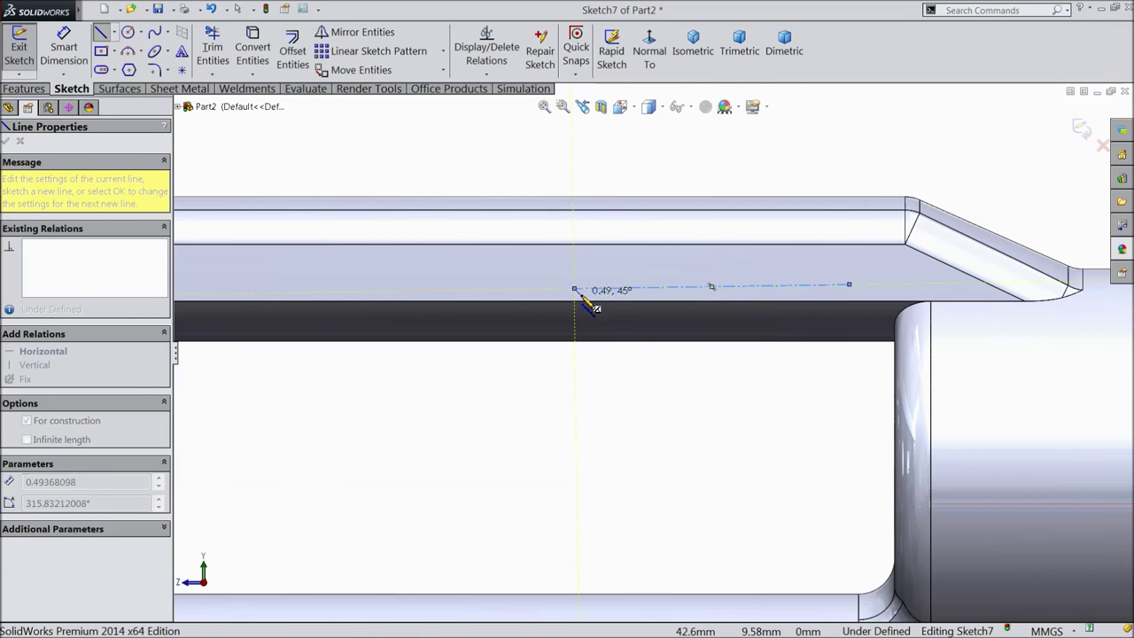
right_click(310, 152)
left_click(329, 133)
left_click(63, 46)
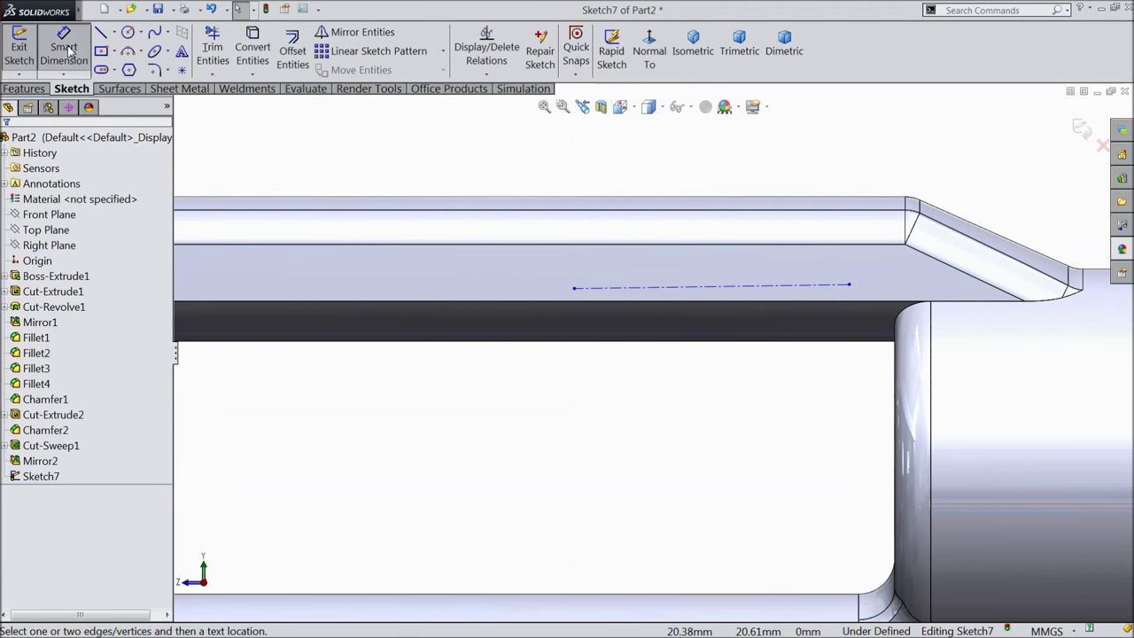
left_click(602, 289)
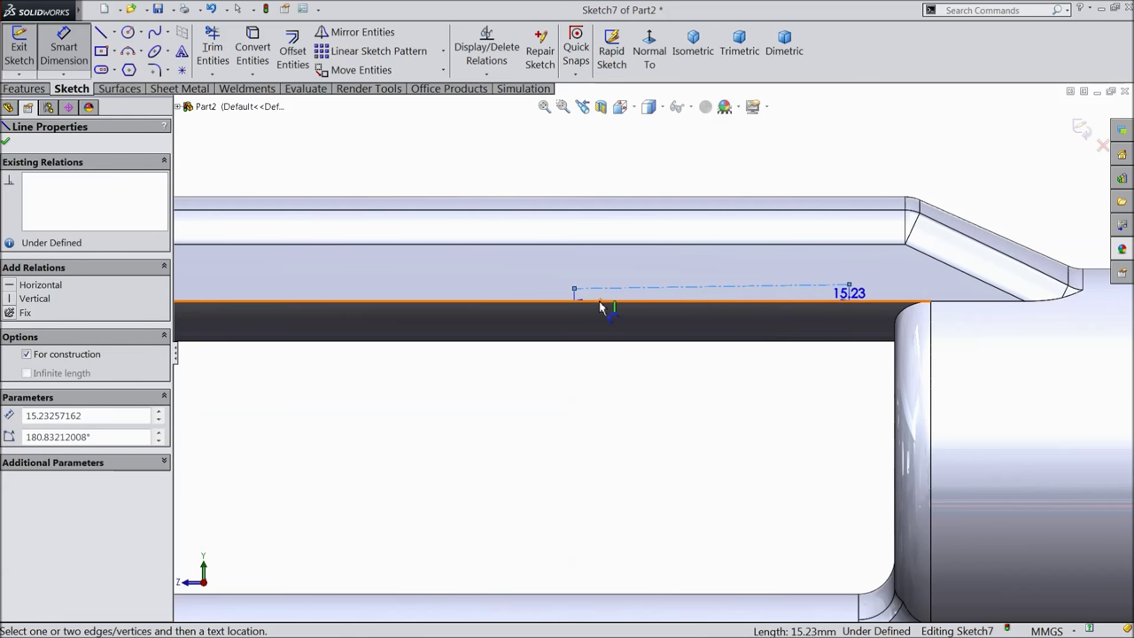
left_click(595, 302)
key("Escape")
key("Escape")
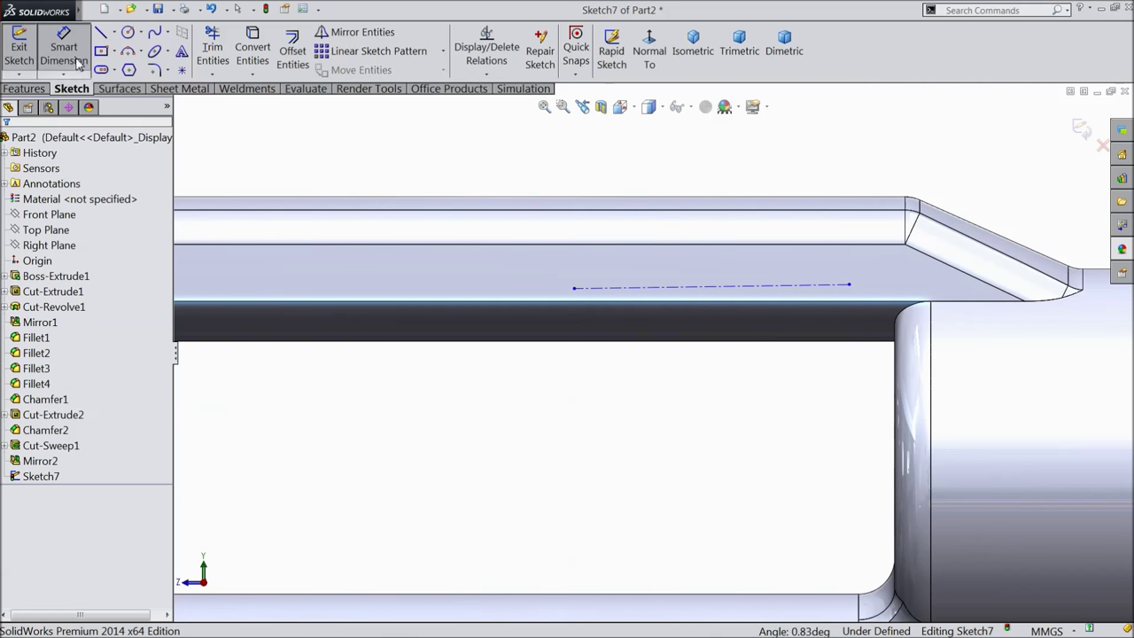
Make the second centerline horizontal and dimension it 0.7 mm from the face's lower edge.
left_click(647, 288)
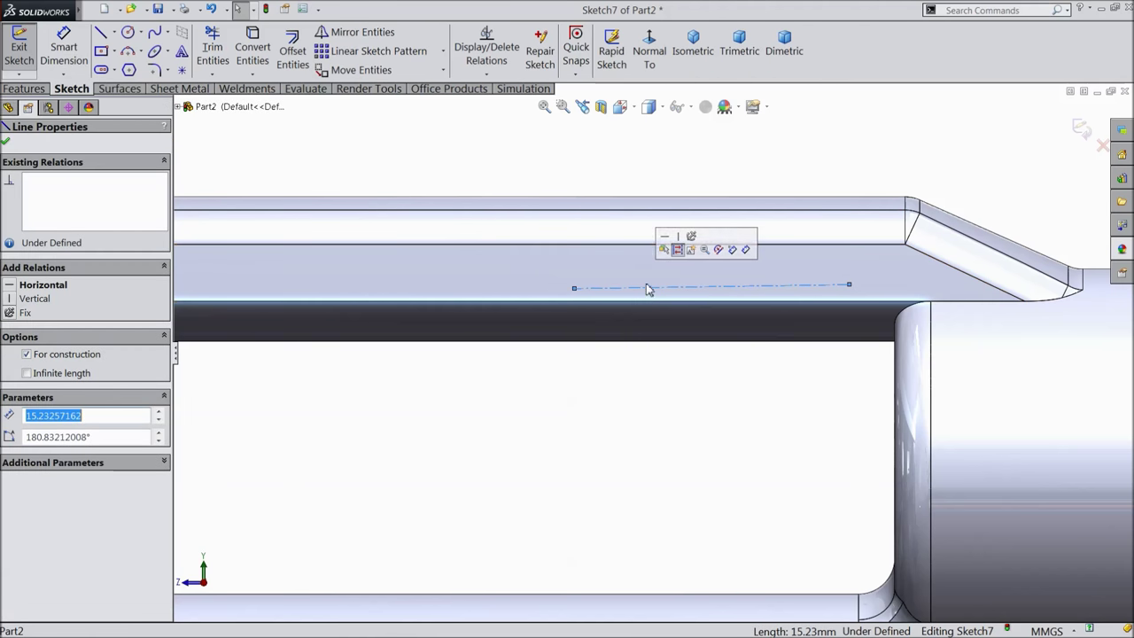
left_click(665, 236)
key("d")
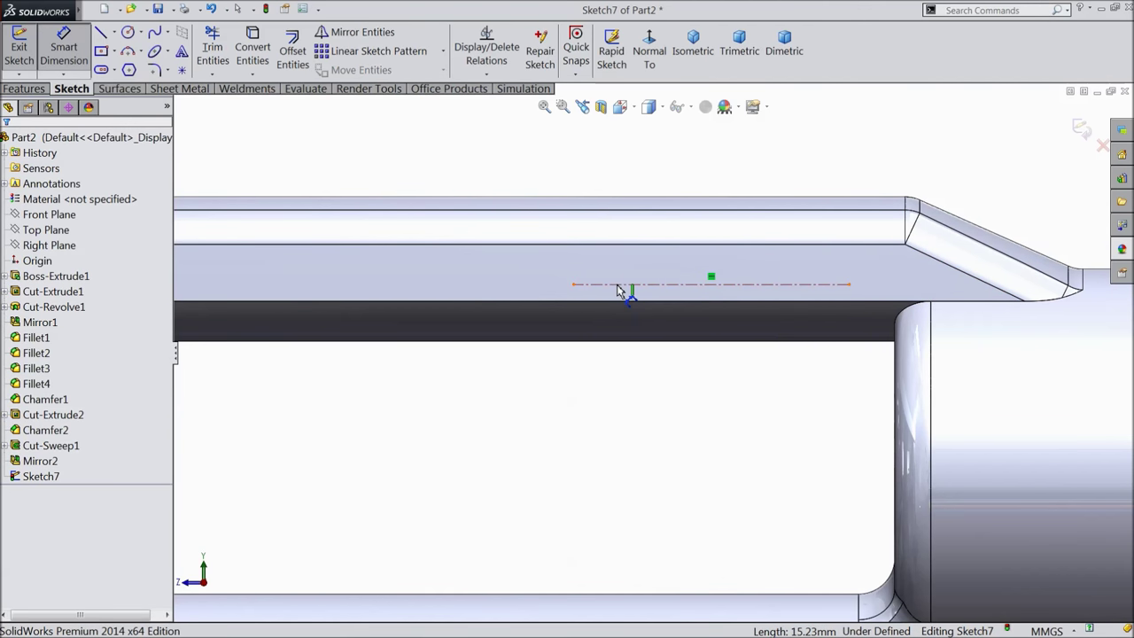
left_click(619, 286)
left_click(616, 302)
left_click(533, 286)
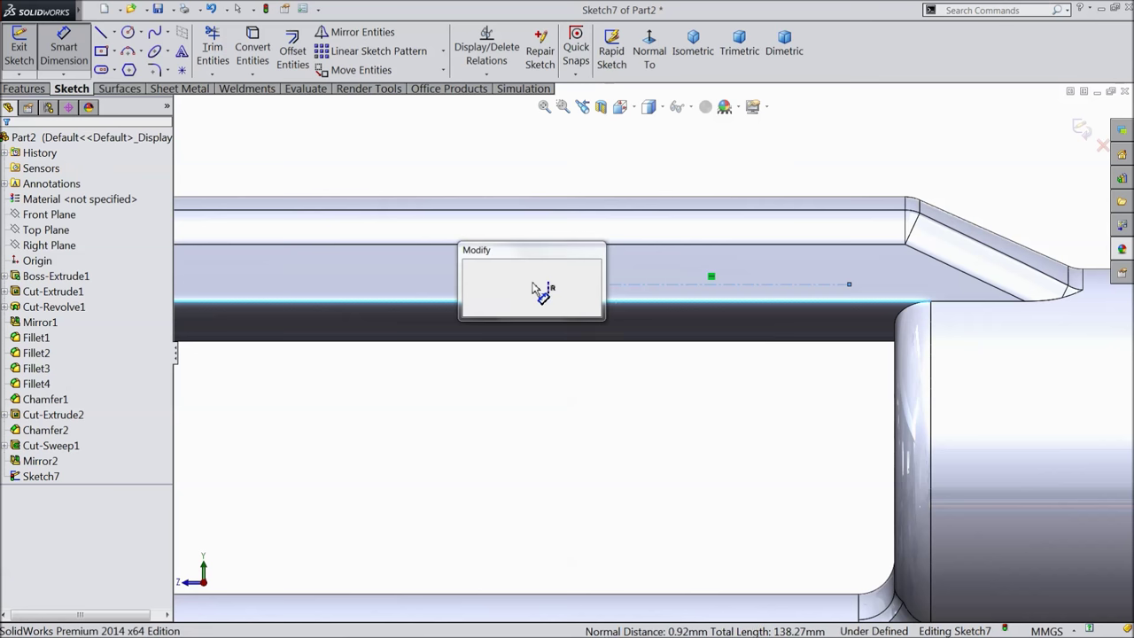
type("0.7")
left_click(472, 268)
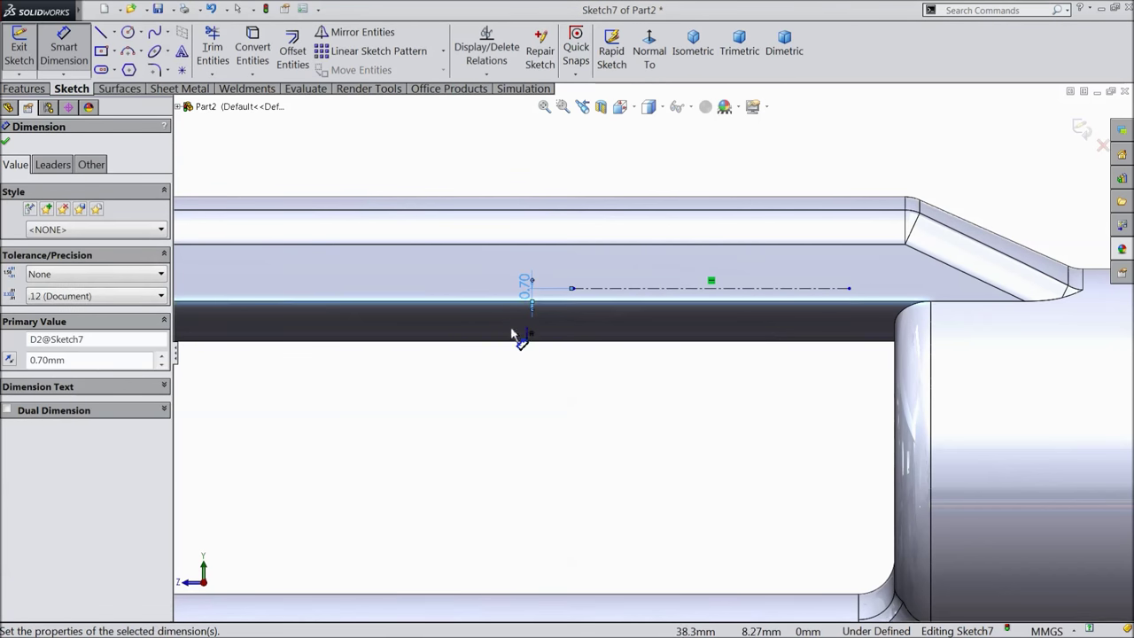
Add the sketch text "RIGHT" along the second centerline, flipped vertically and horizontally so it reads upright above the line.
left_click(181, 50)
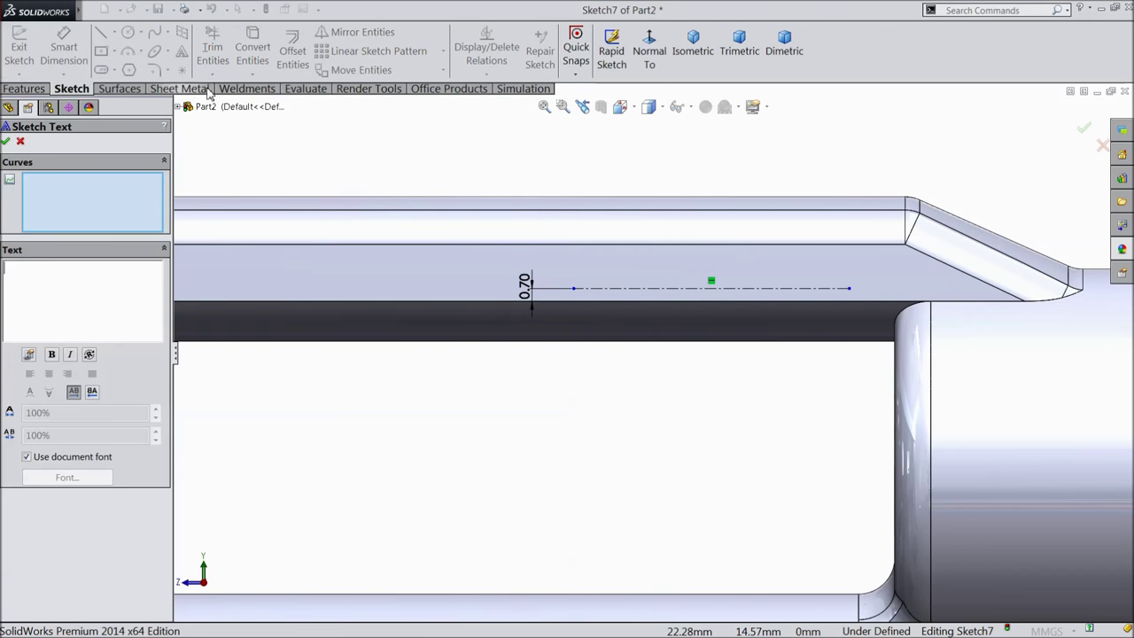
left_click(621, 289)
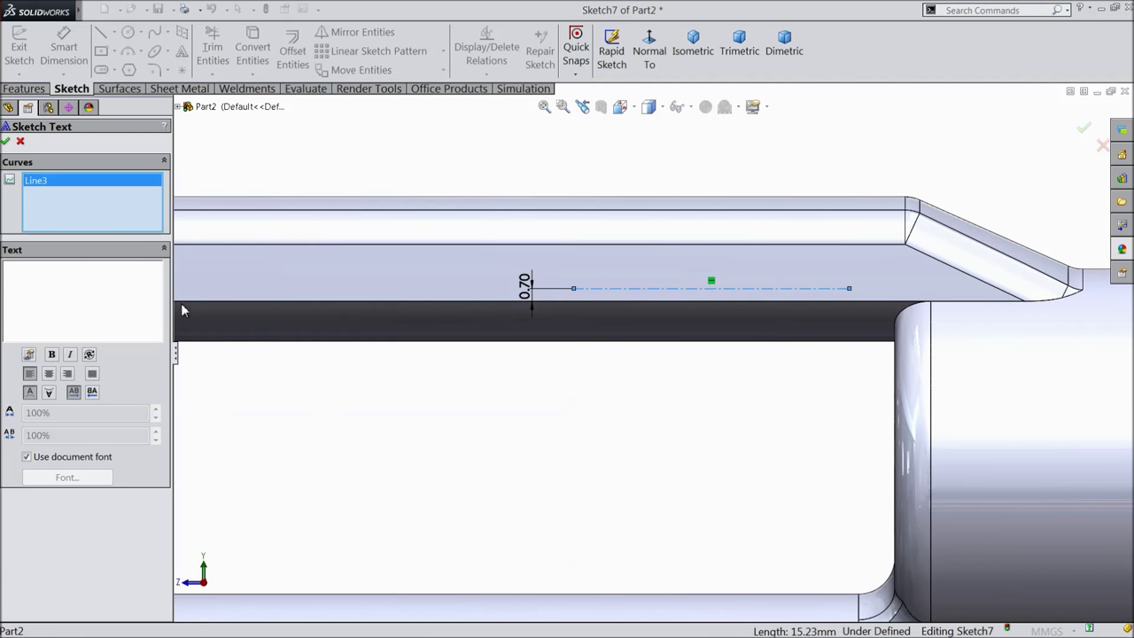
type("RIGHT")
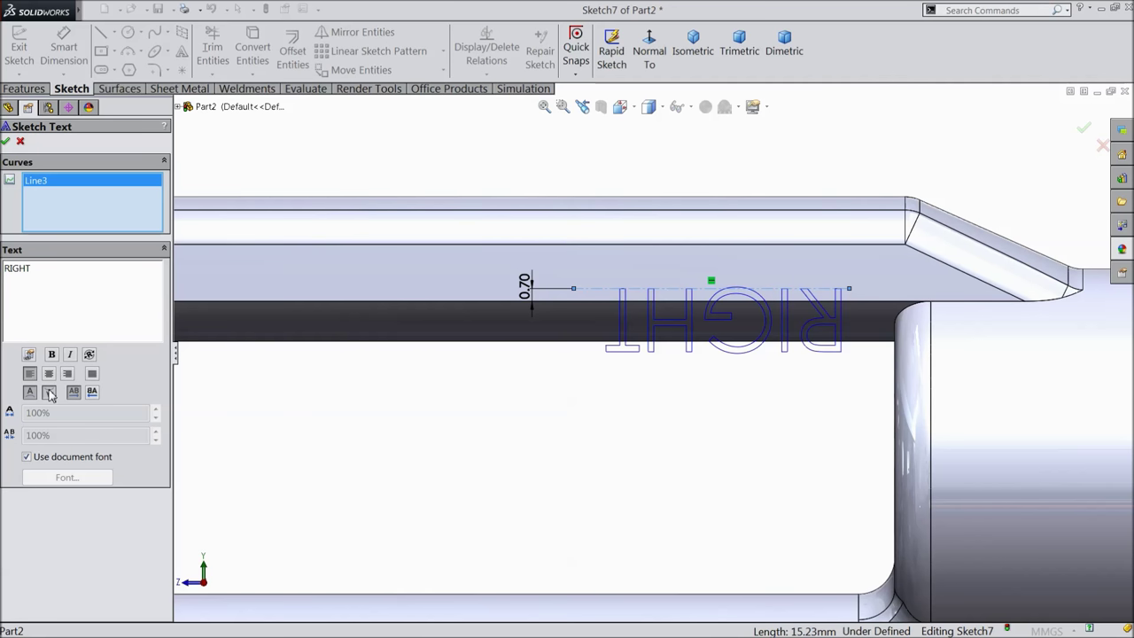
left_click(49, 392)
left_click(92, 393)
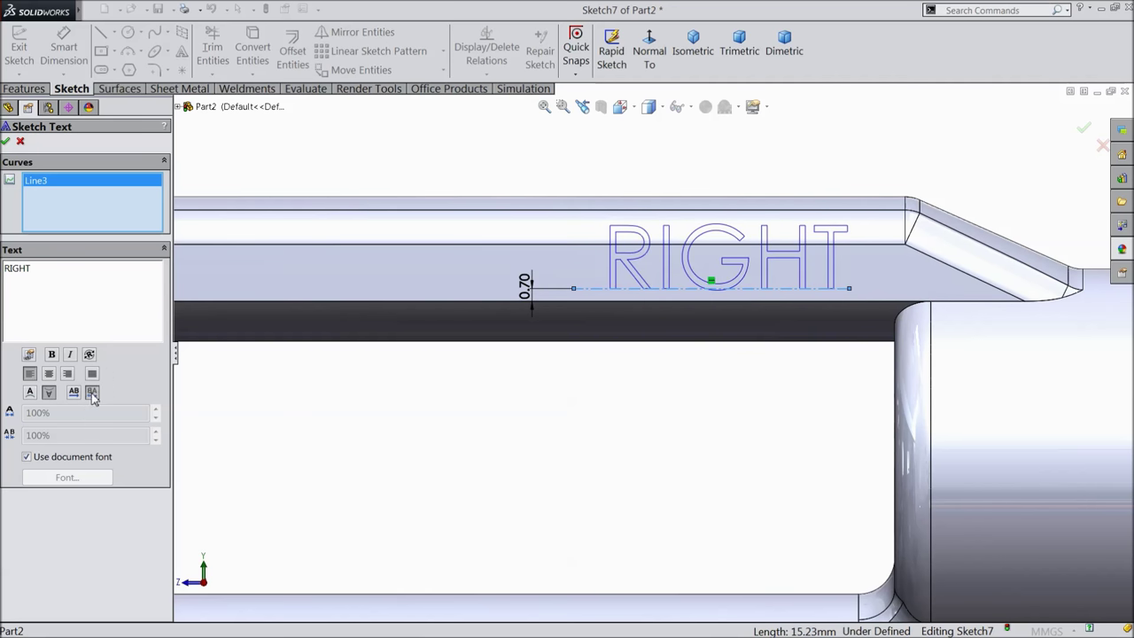
Override the document font for the RIGHT text with 95% character width, 120% spacing and a 2 mm height.
left_click(27, 457)
left_click_drag(57, 413, 20, 434)
type("95")
type("120")
left_click(51, 478)
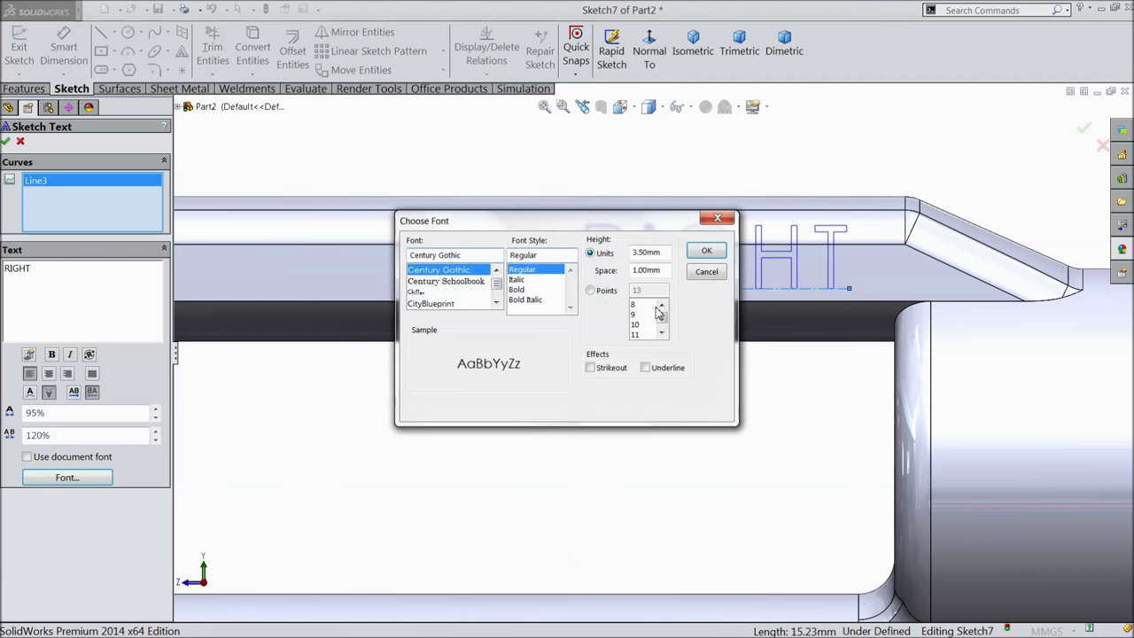
left_click_drag(667, 252, 616, 252)
type("2")
left_click(704, 253)
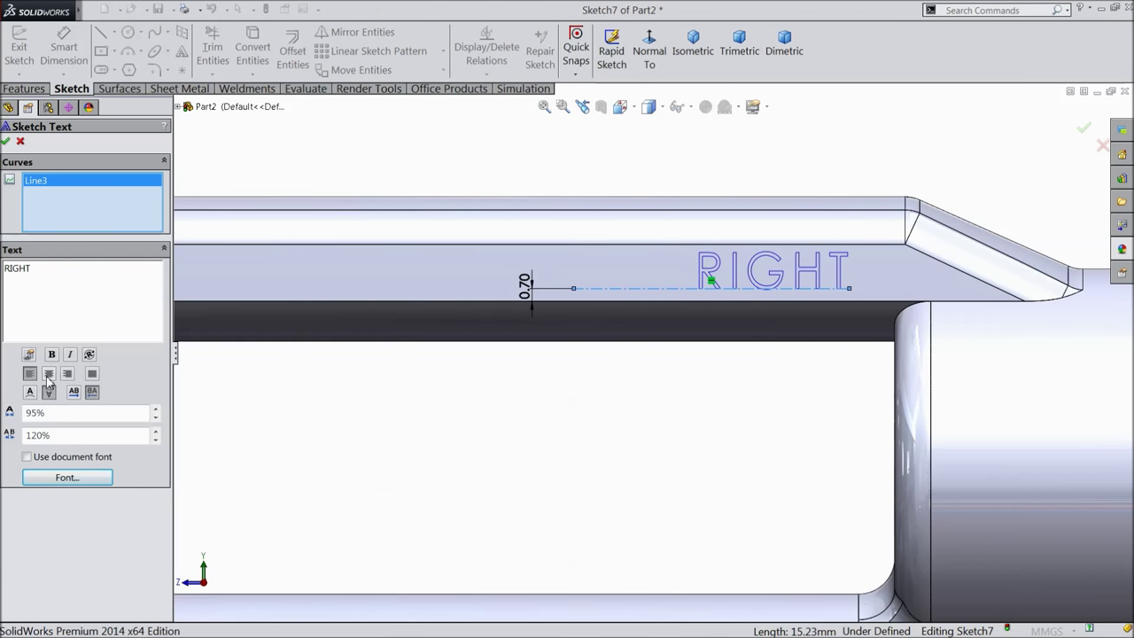
Try the alignment options for the RIGHT text, center it along its centerline and accept the sketch text.
left_click(49, 377)
left_click(30, 376)
left_click(68, 378)
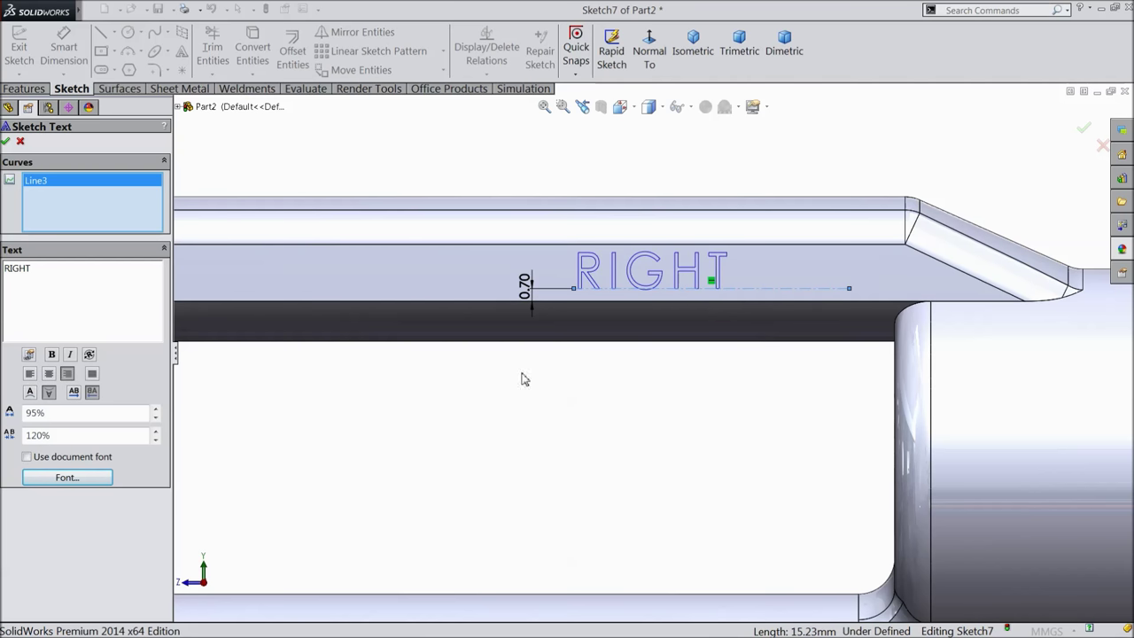
scroll(700, 376, "up", 3)
left_click(49, 373)
scroll(727, 367, "up", 3)
scroll(310, 350, "down", 2)
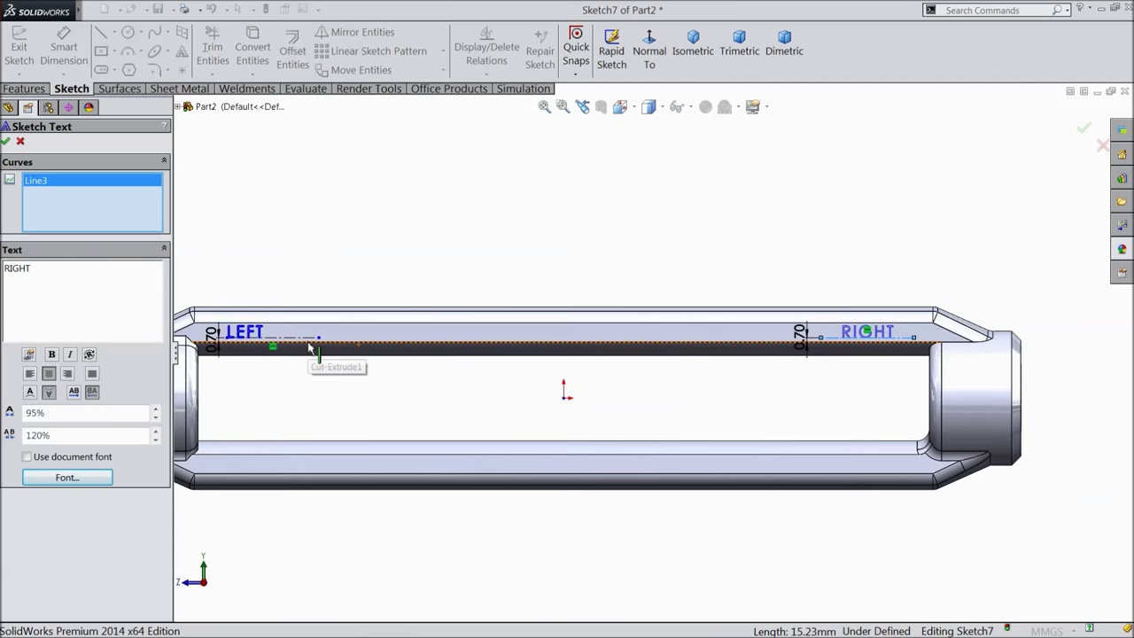
scroll(310, 359, "down", 2)
left_click(6, 142)
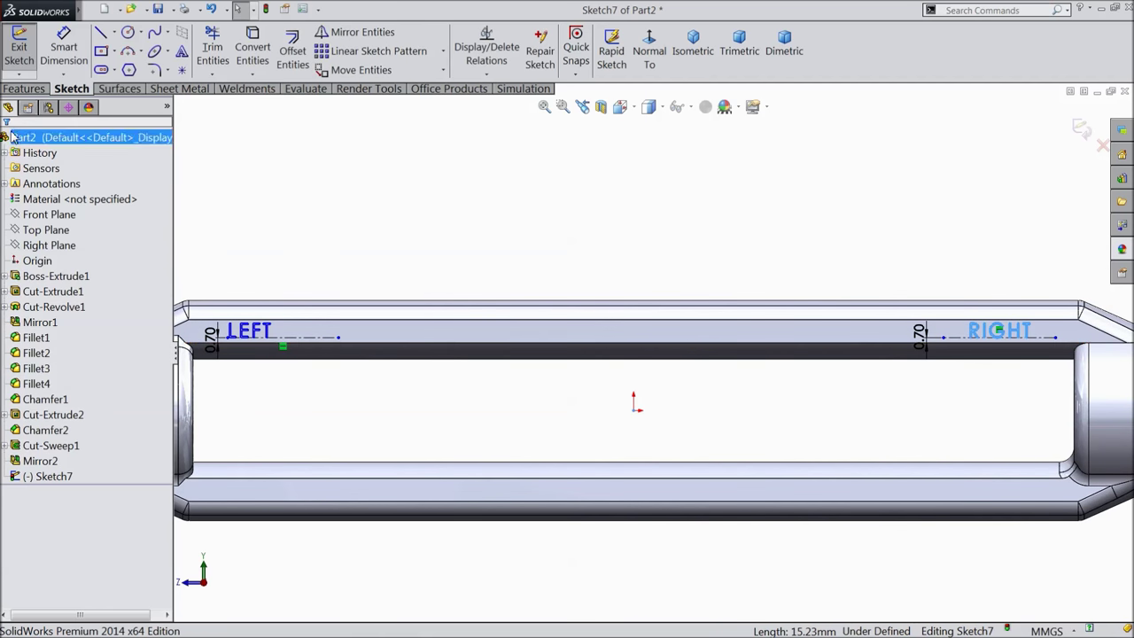
Extrude the LEFT and RIGHT text sketch as a 0.2 mm blind boss merged with the bar.
left_click(24, 88)
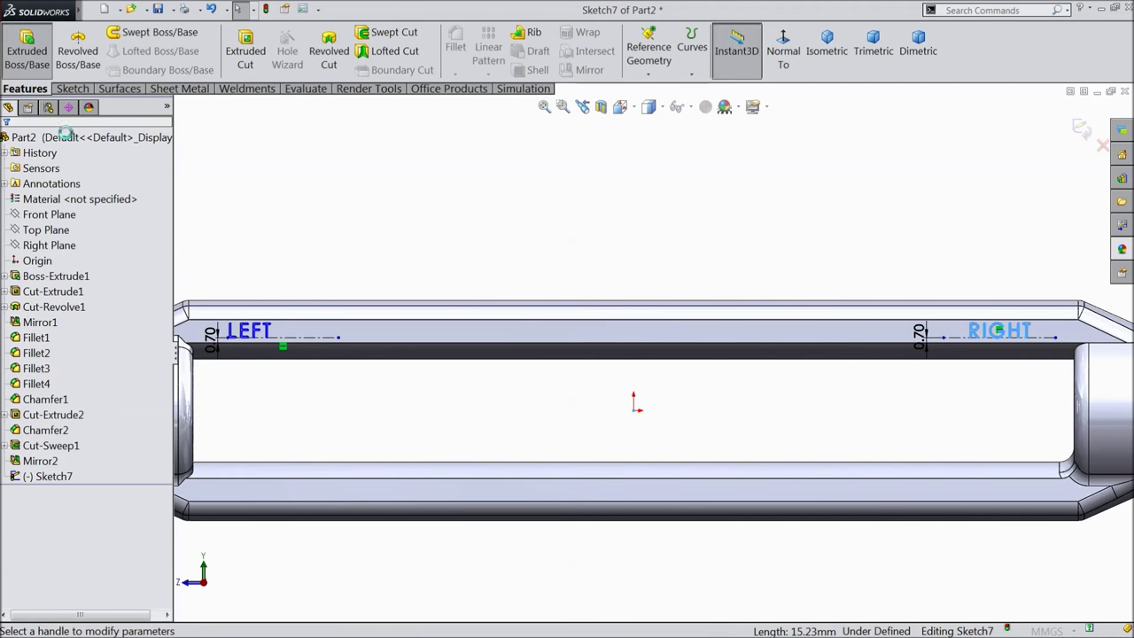
left_click(27, 50)
scroll(417, 352, "up", 4)
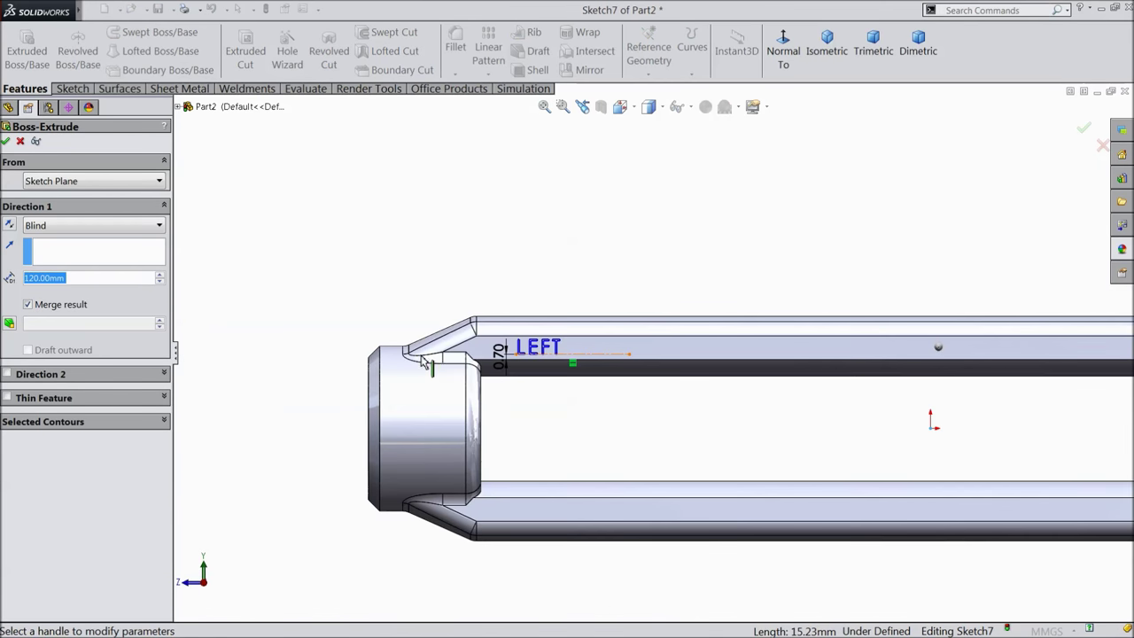
scroll(991, 385, "down", 6)
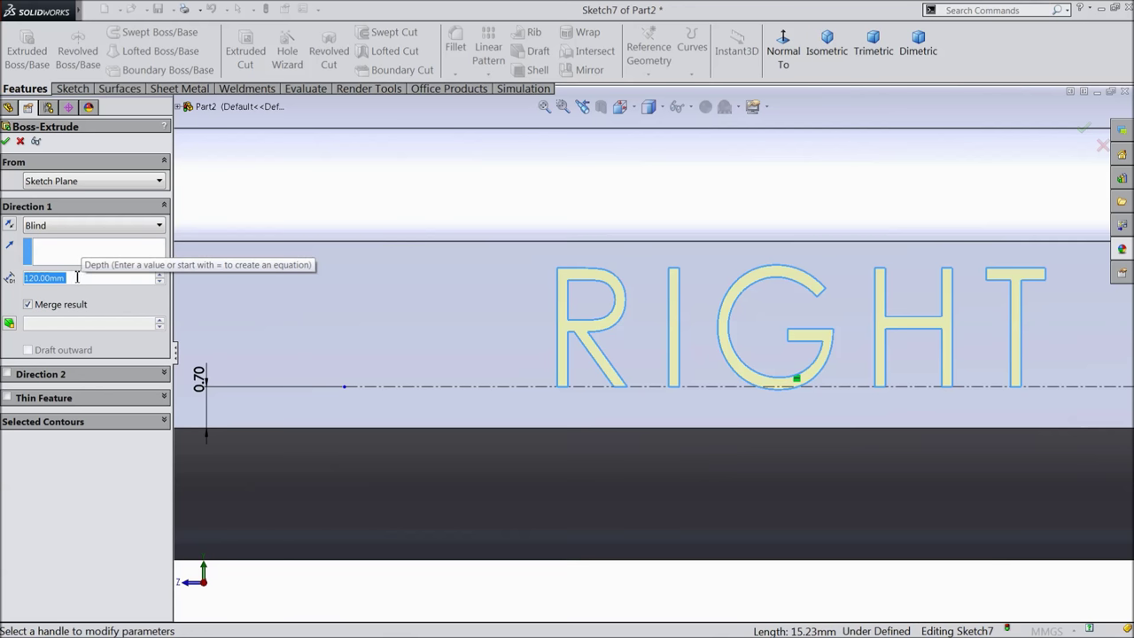
type("0")
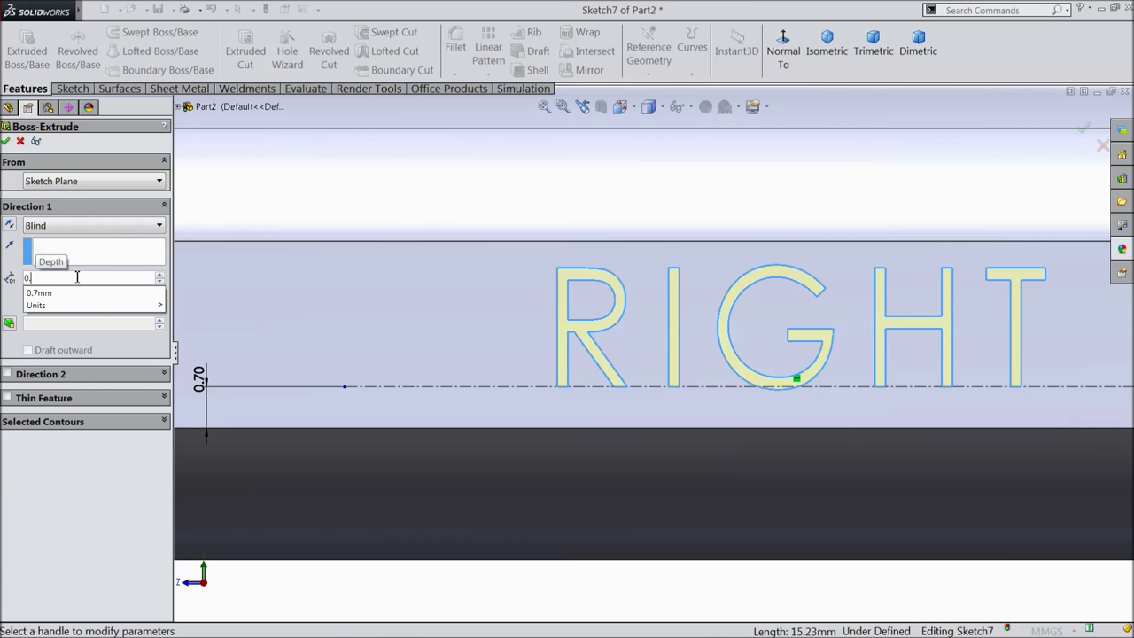
type(".2")
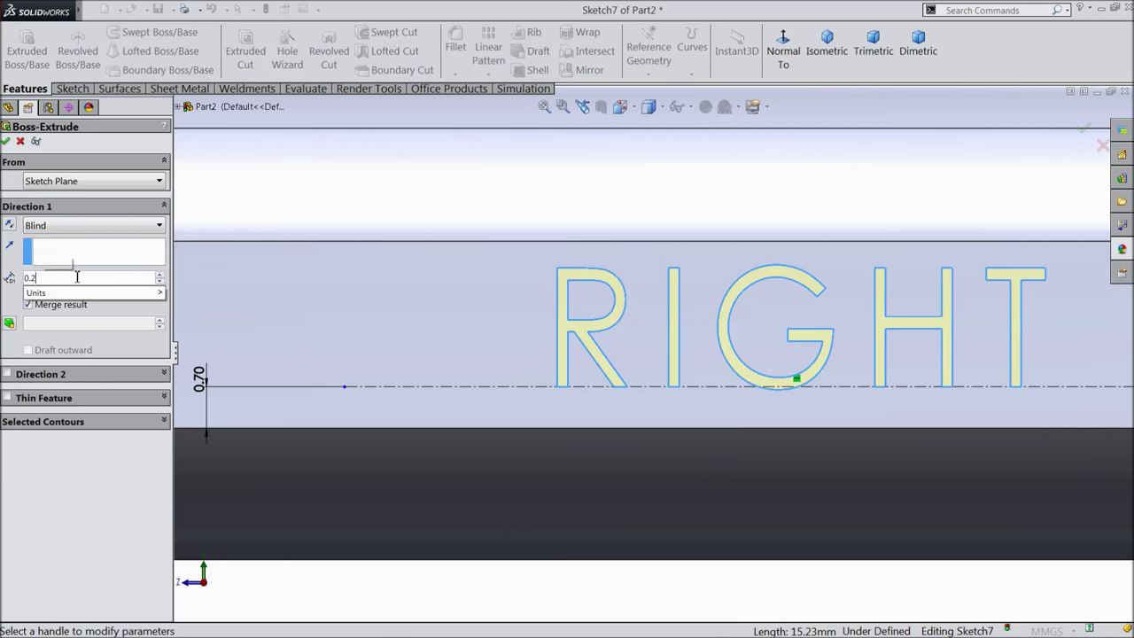
key("Return")
middle_click_drag(481, 367, 521, 432)
scroll(929, 384, "down", 3)
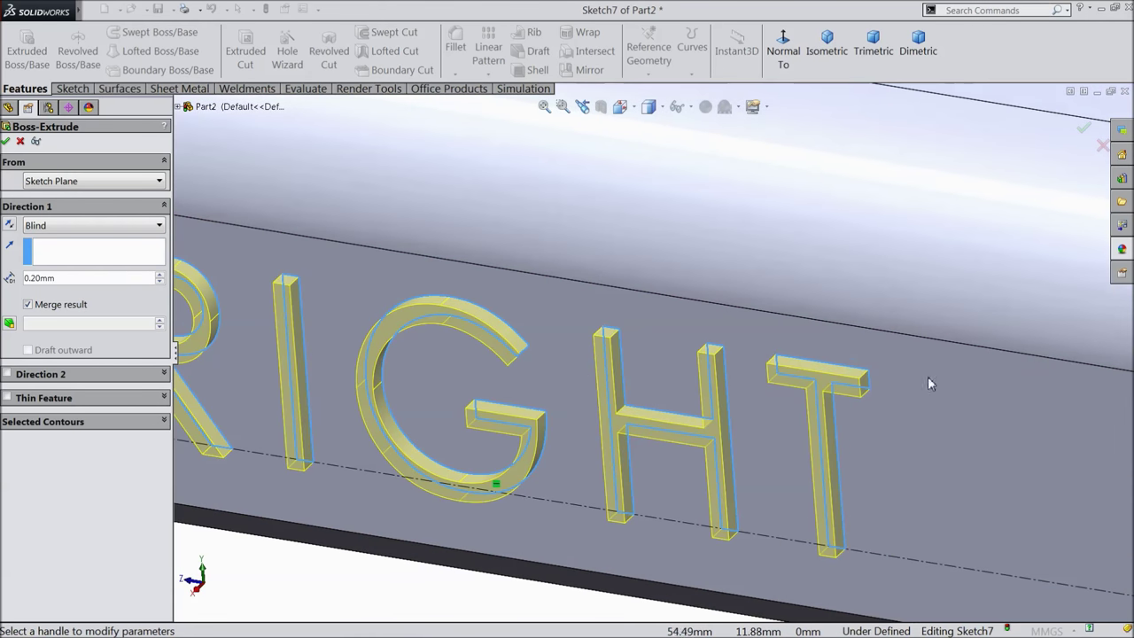
scroll(929, 384, "up", 2)
left_click(6, 142)
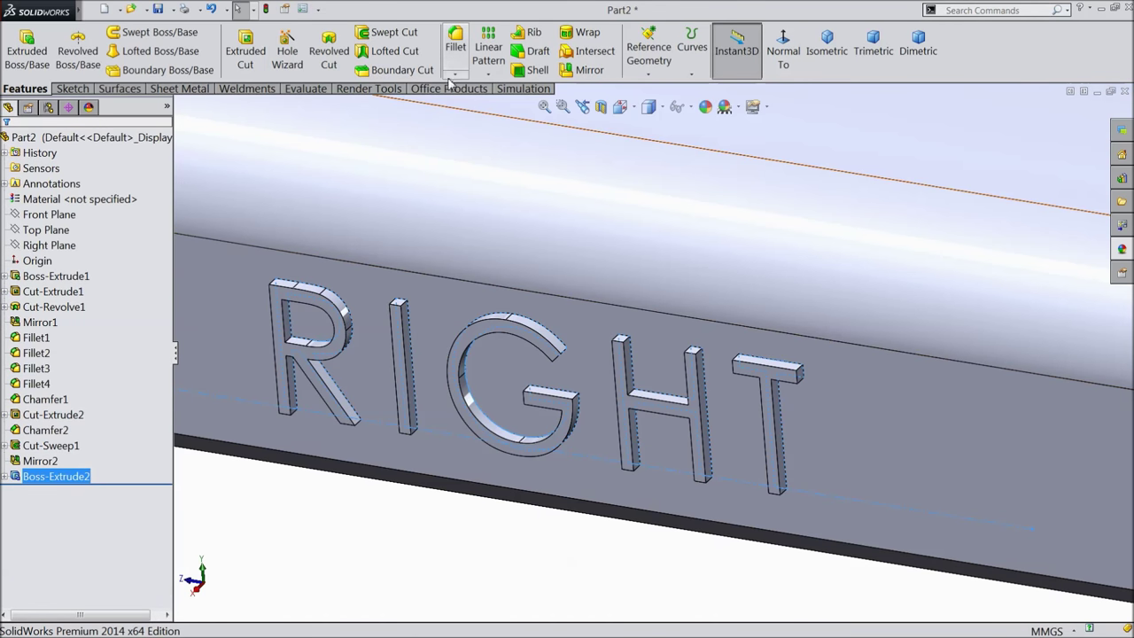
Try to round the front face of the raised letter R with a 0.1 mm constant-size fillet.
left_click(458, 60)
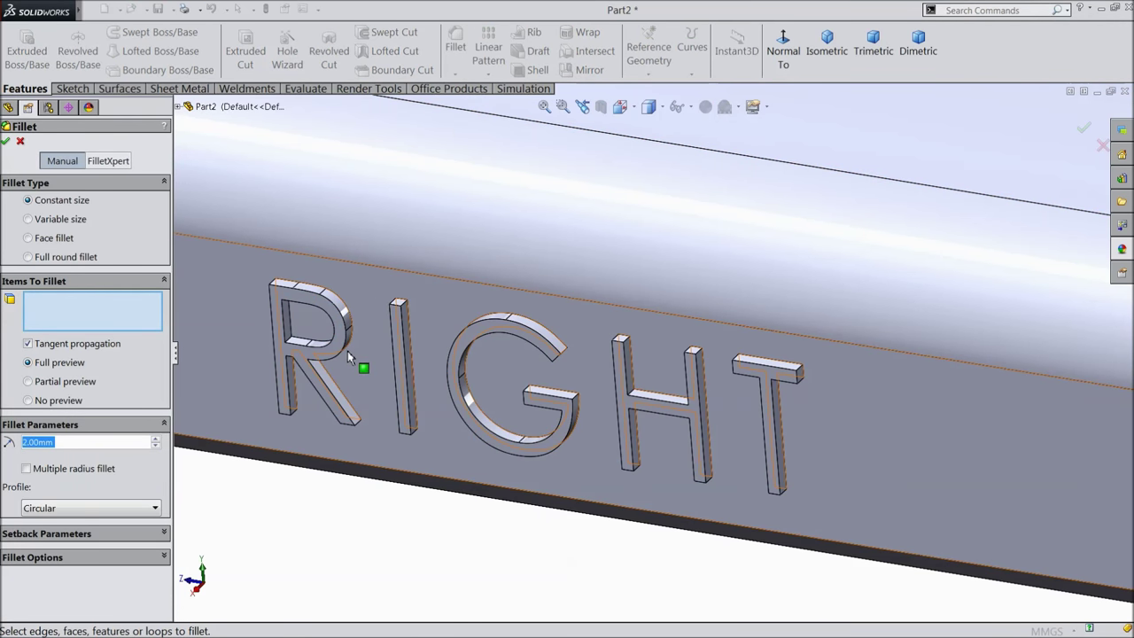
type("0.1")
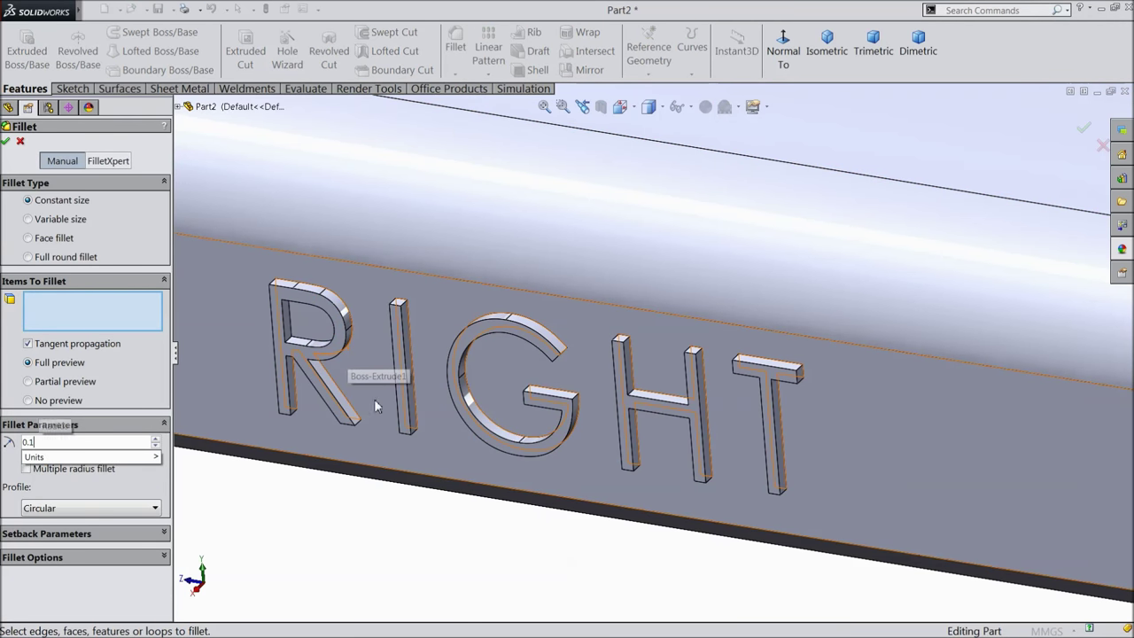
left_click(306, 357)
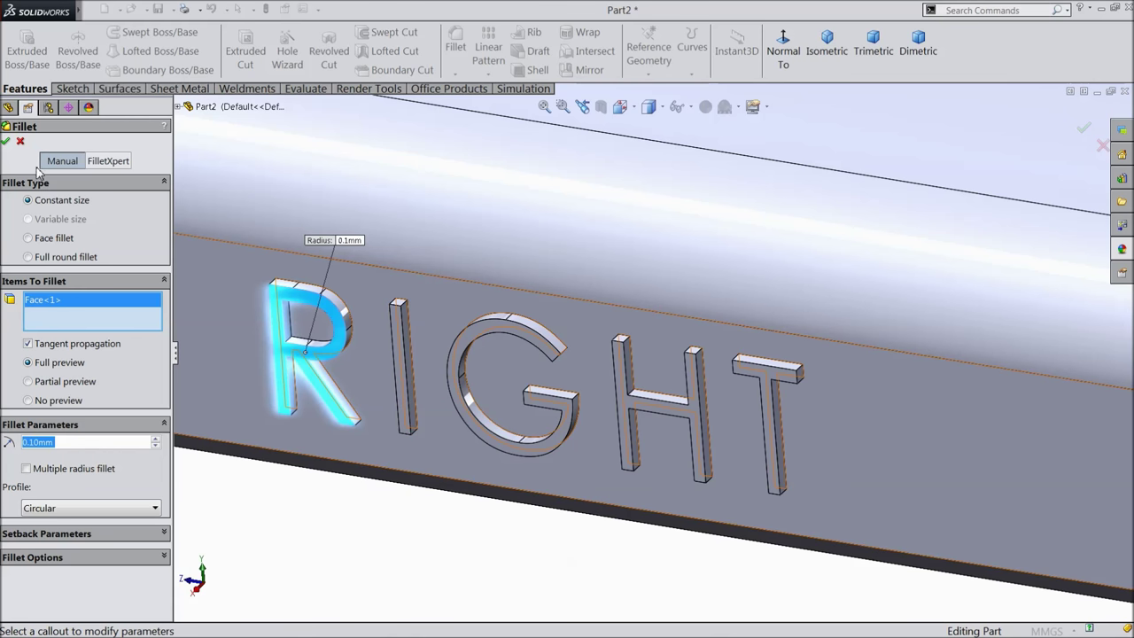
left_click(6, 142)
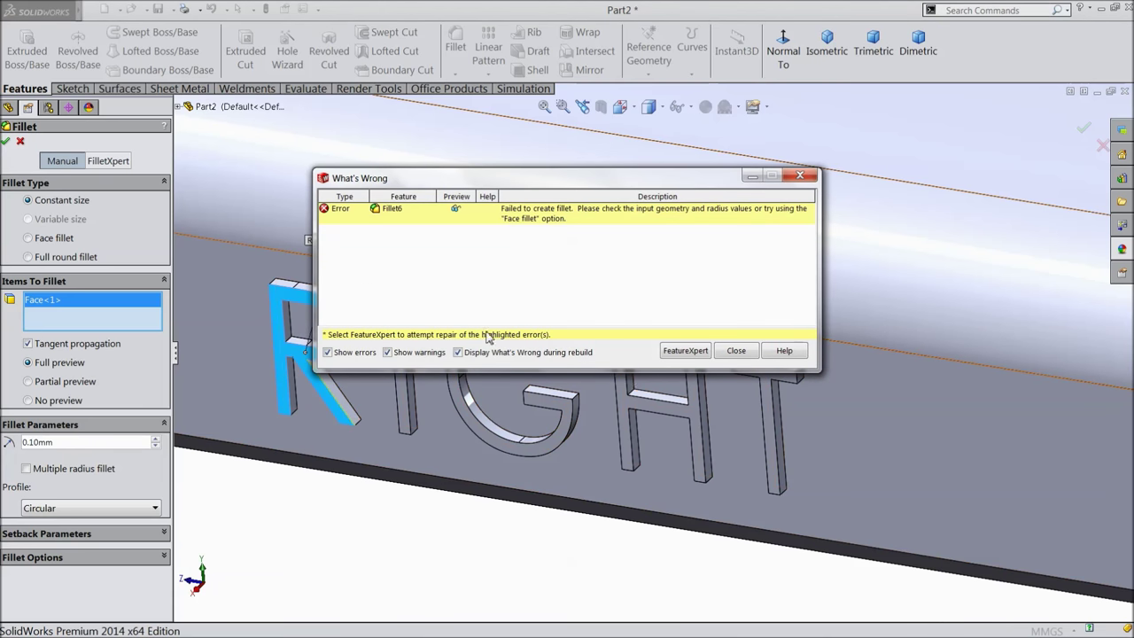
left_click(734, 353)
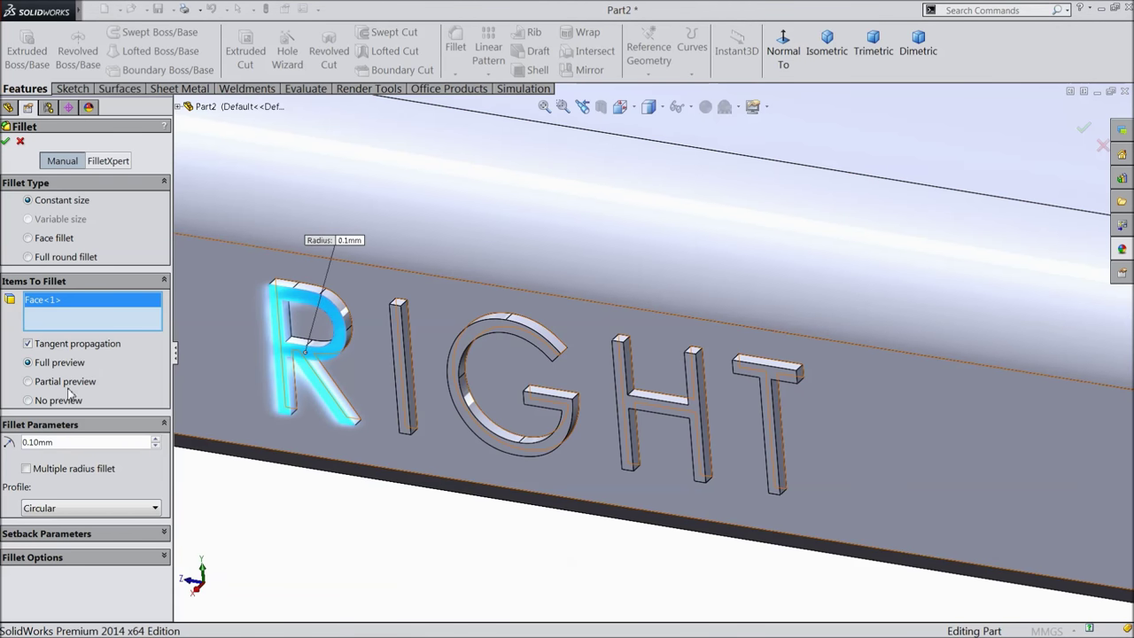
Try a 0.5 mm radius for the letter R fillet and discard the fillet command.
left_click_drag(62, 441, 15, 442)
type("0.5")
key("Return")
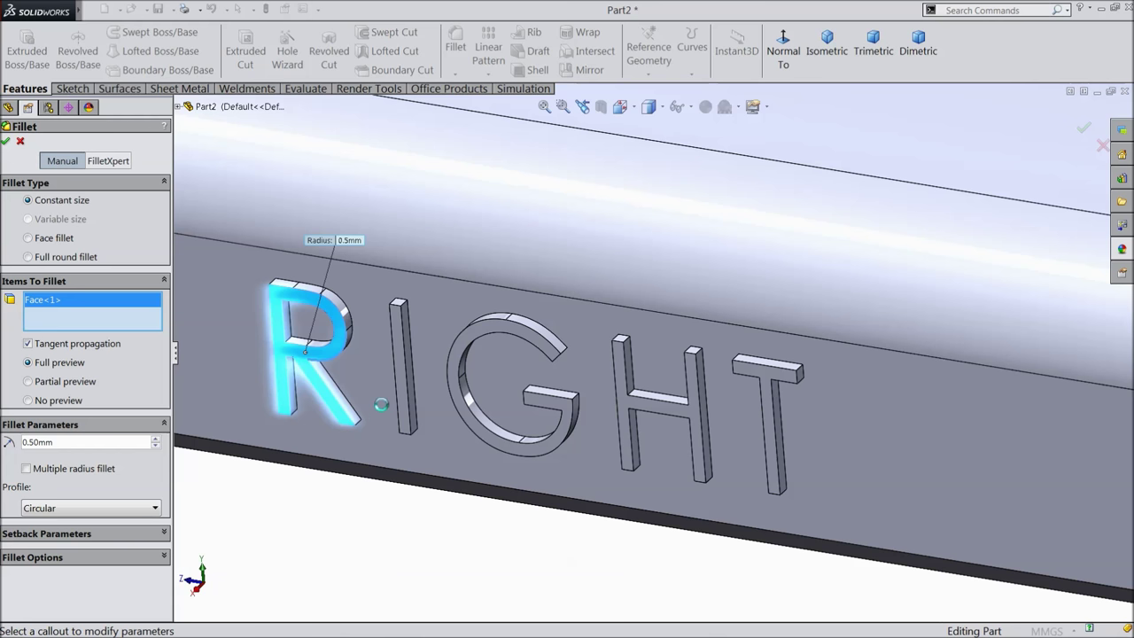
key("z")
left_click(337, 434)
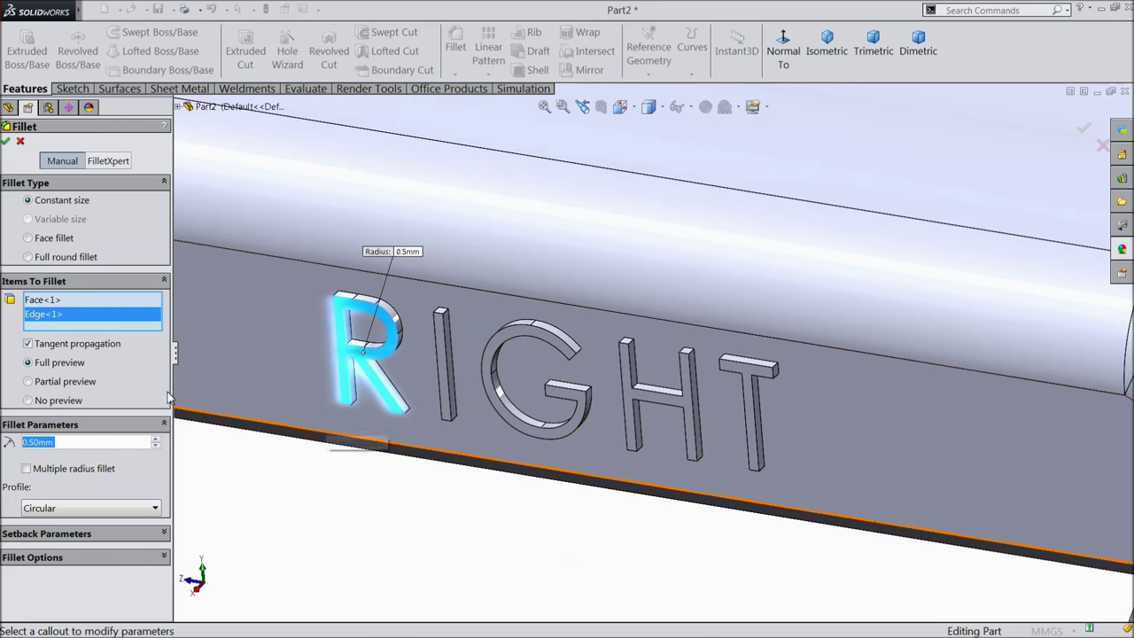
left_click(22, 145)
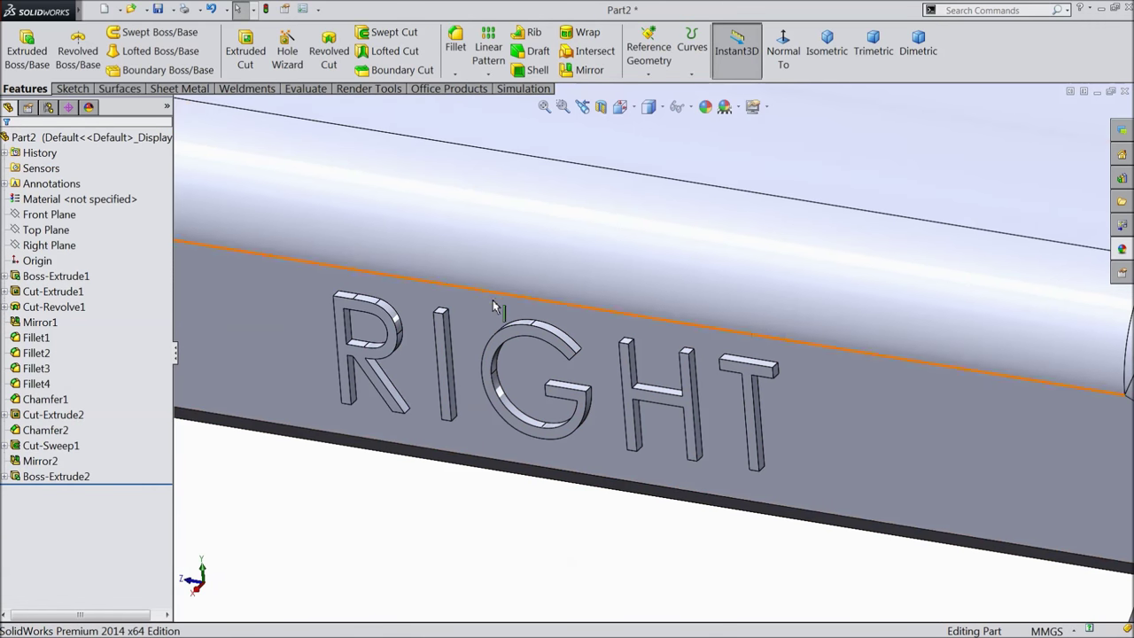
Examine the raised LEFT and RIGHT text on the bar from several viewing angles.
scroll(502, 336, "down", 6)
scroll(384, 356, "up", 3)
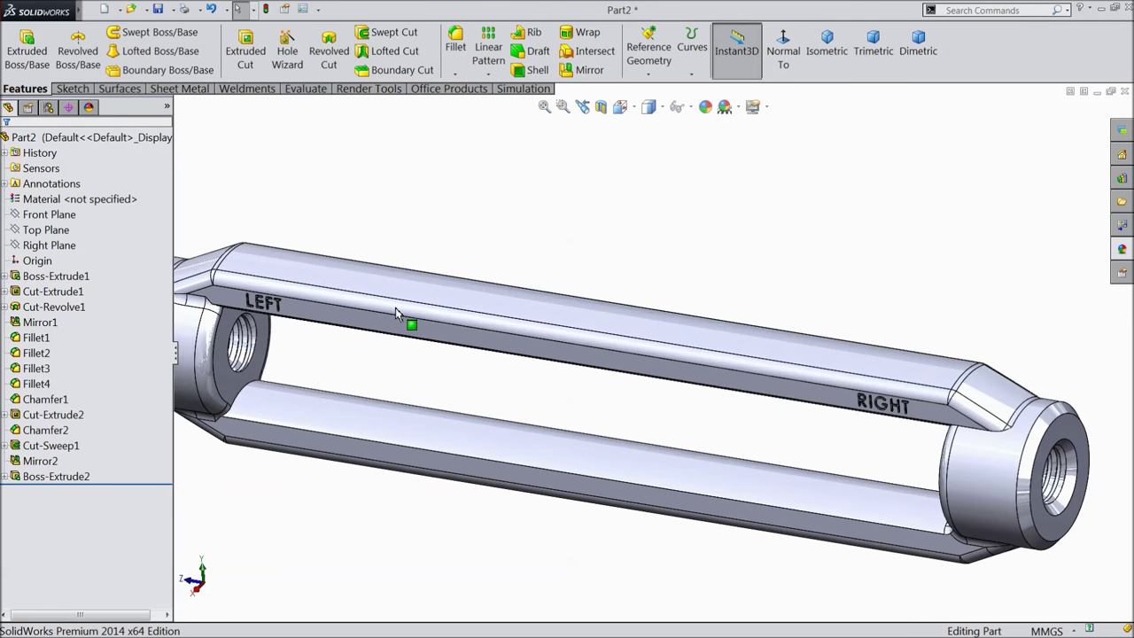
left_click(39, 478)
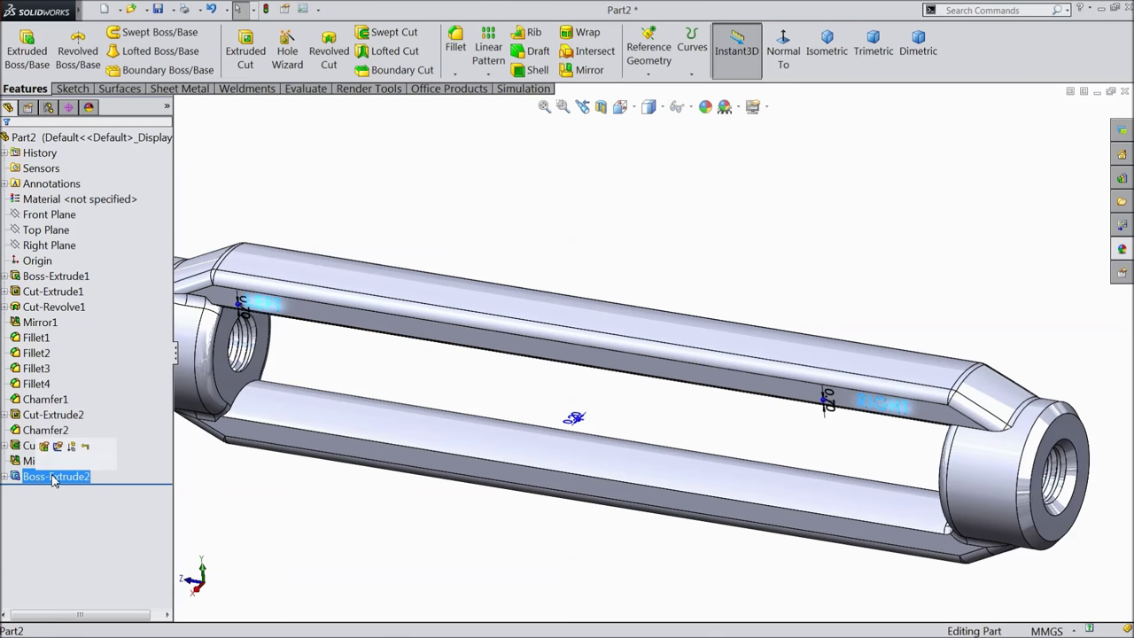
left_click(536, 203)
middle_click_drag(537, 256, 696, 321)
middle_click_drag(759, 405, 683, 417, "ctrl")
scroll(611, 355, "up", 2)
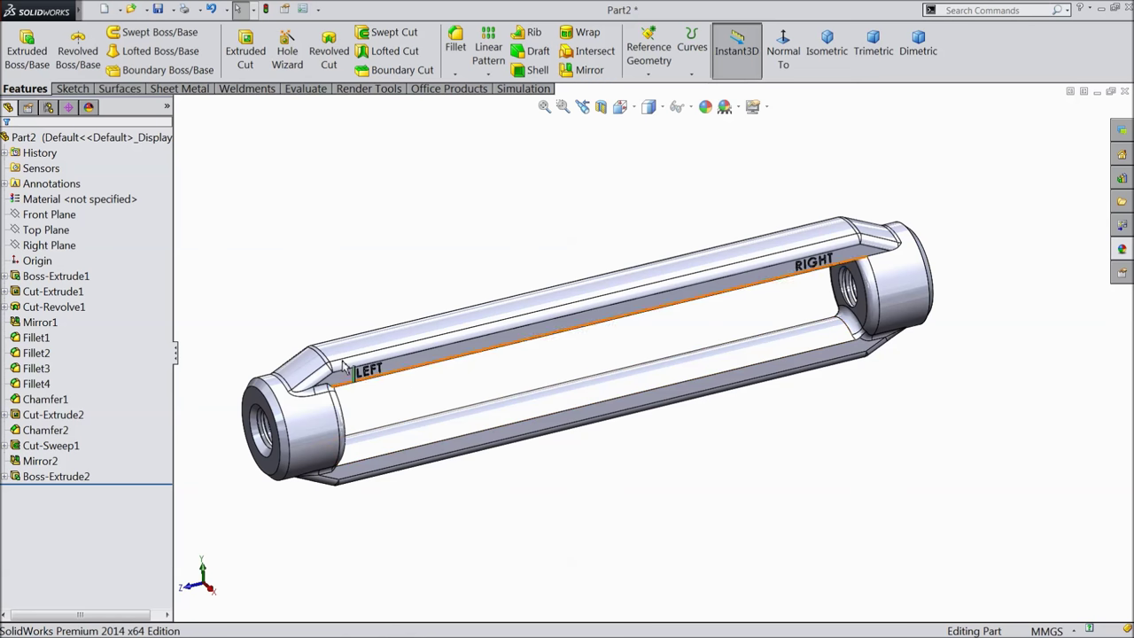
Apply the metallic gold car paint appearance to the whole part.
left_click(80, 137)
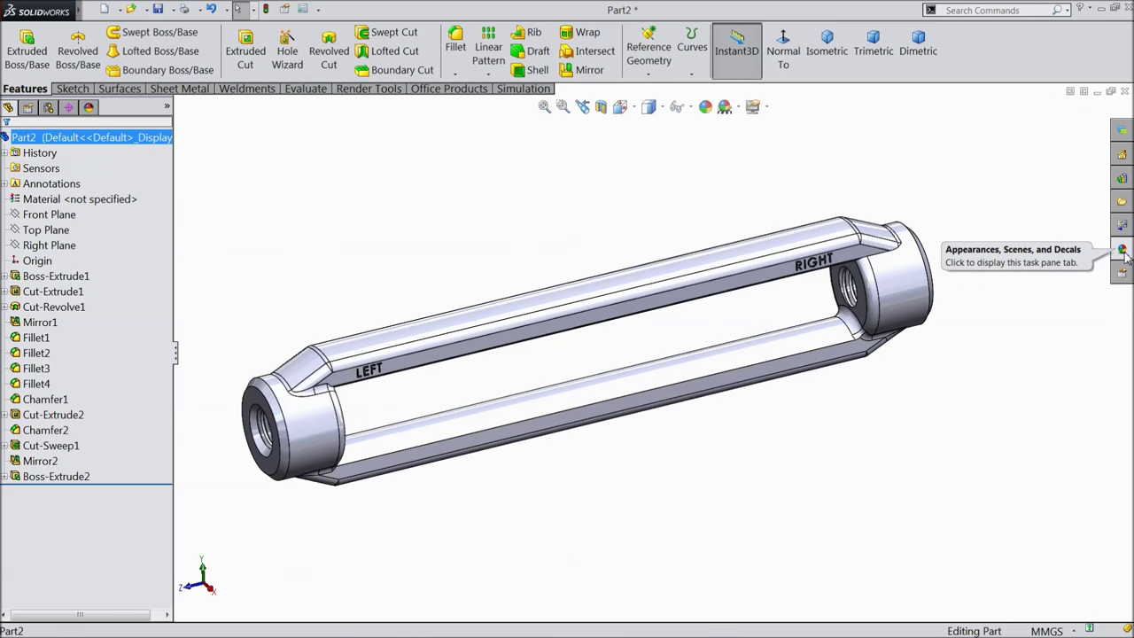
left_click(1121, 251)
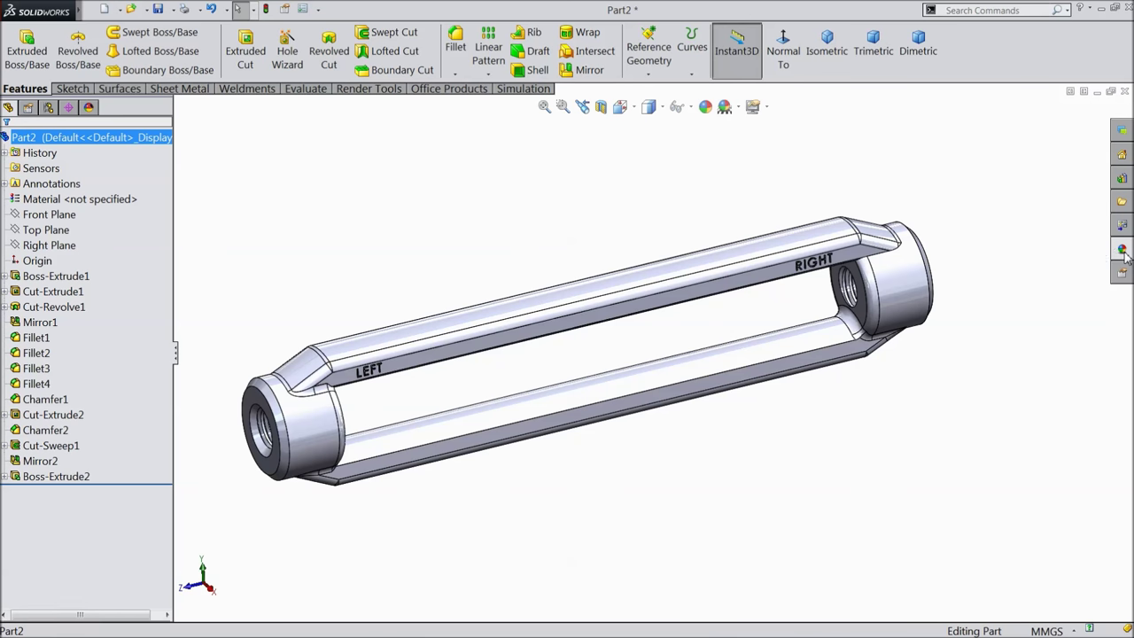
scroll(1016, 201, "down", 5)
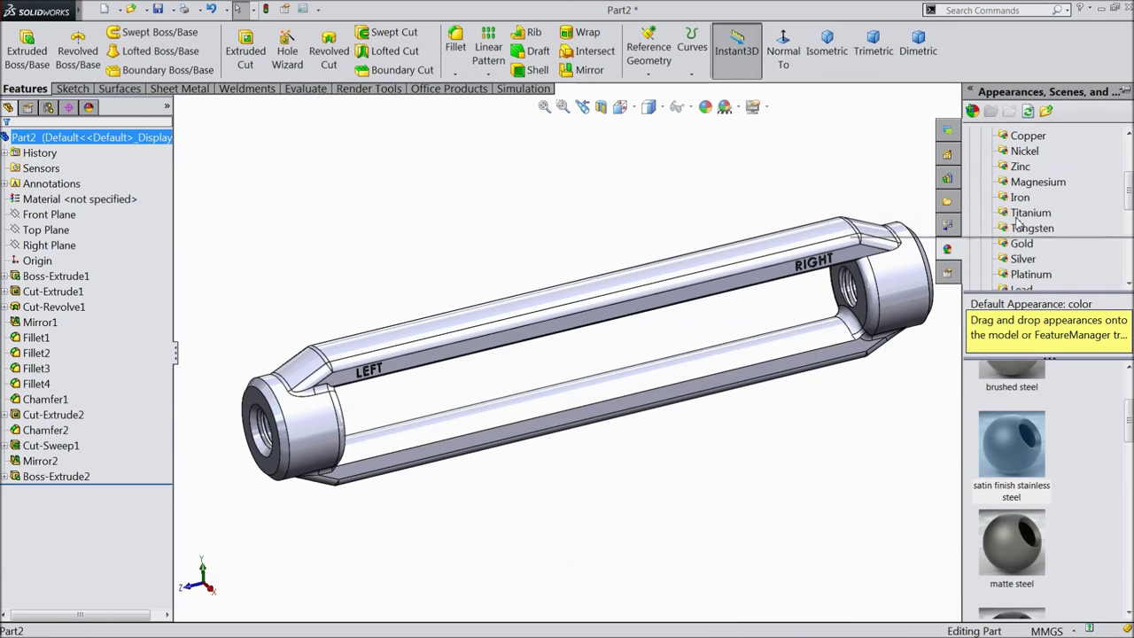
left_click(1016, 186)
left_click(1018, 197)
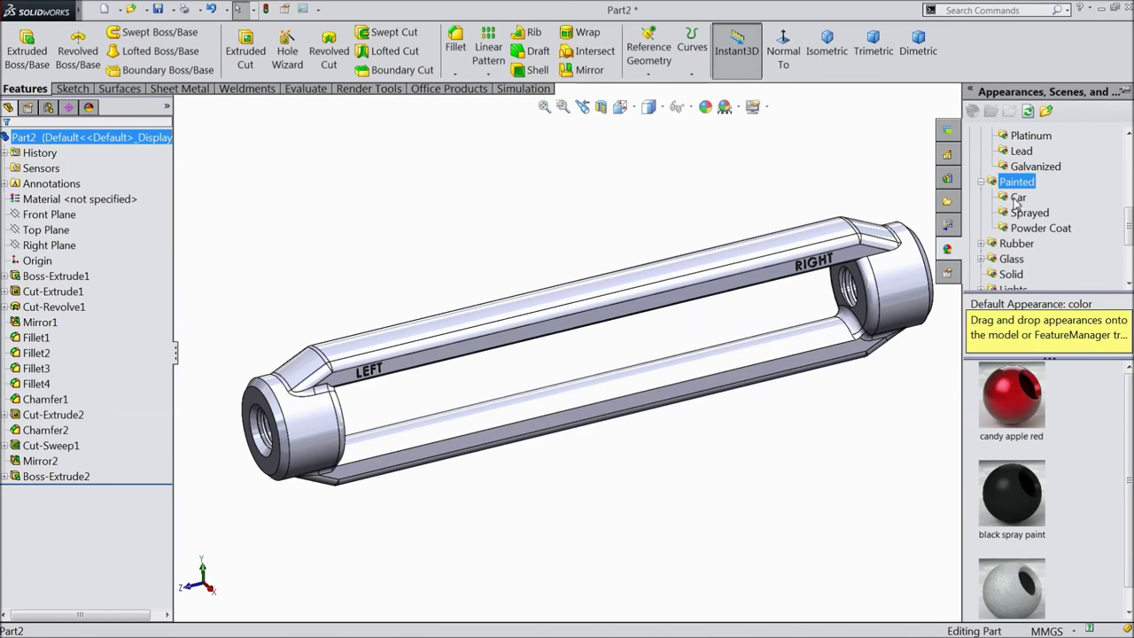
scroll(1043, 453, "down", 6)
left_click_drag(1023, 503, 700, 301)
scroll(1027, 507, "down", 4)
scroll(1028, 507, "up", 2)
mouse_move(1027, 506)
scroll(1028, 507, "up", 3)
scroll(1026, 507, "down", 1)
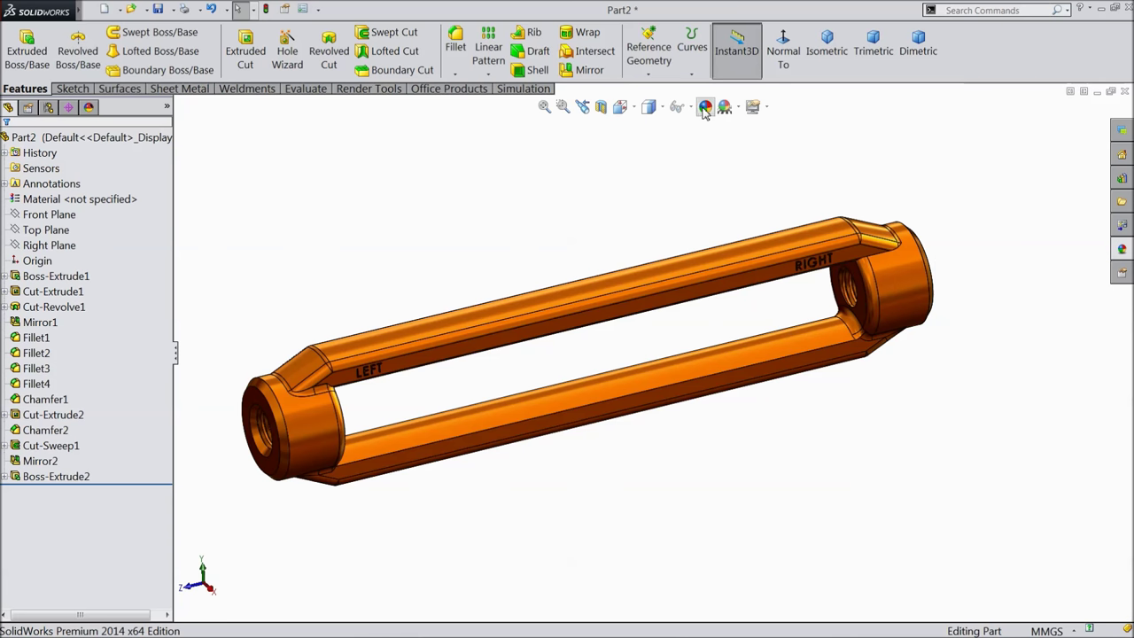
Recolor the part's metallic gold appearance to a bright yellow of RGB 255, 252, 81 and accept it.
left_click(706, 106)
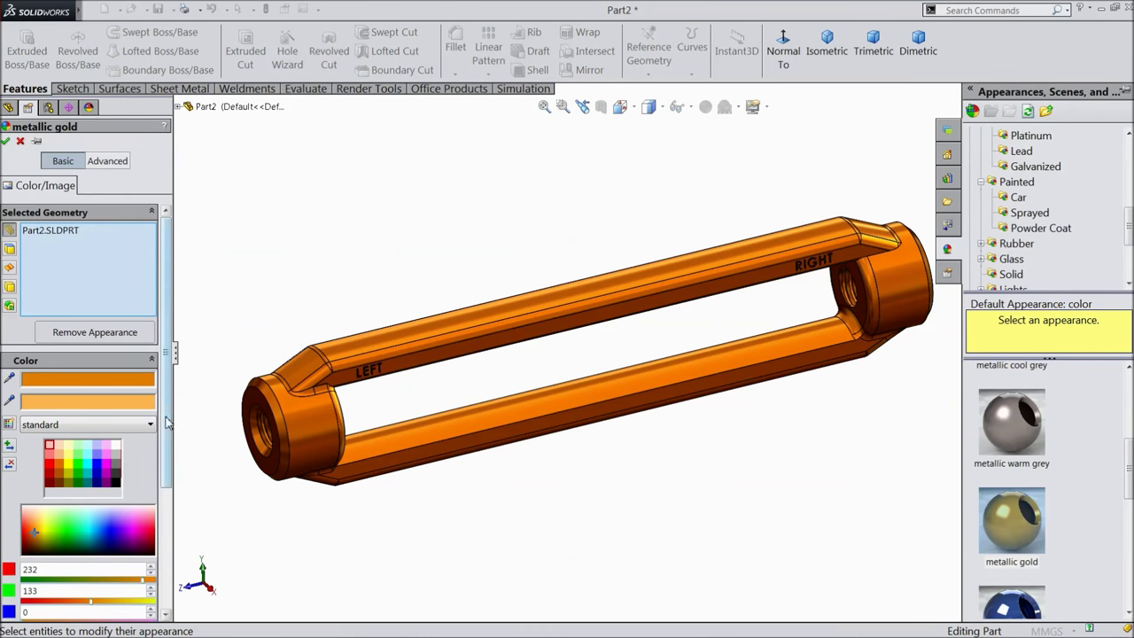
scroll(169, 424, "down", 3)
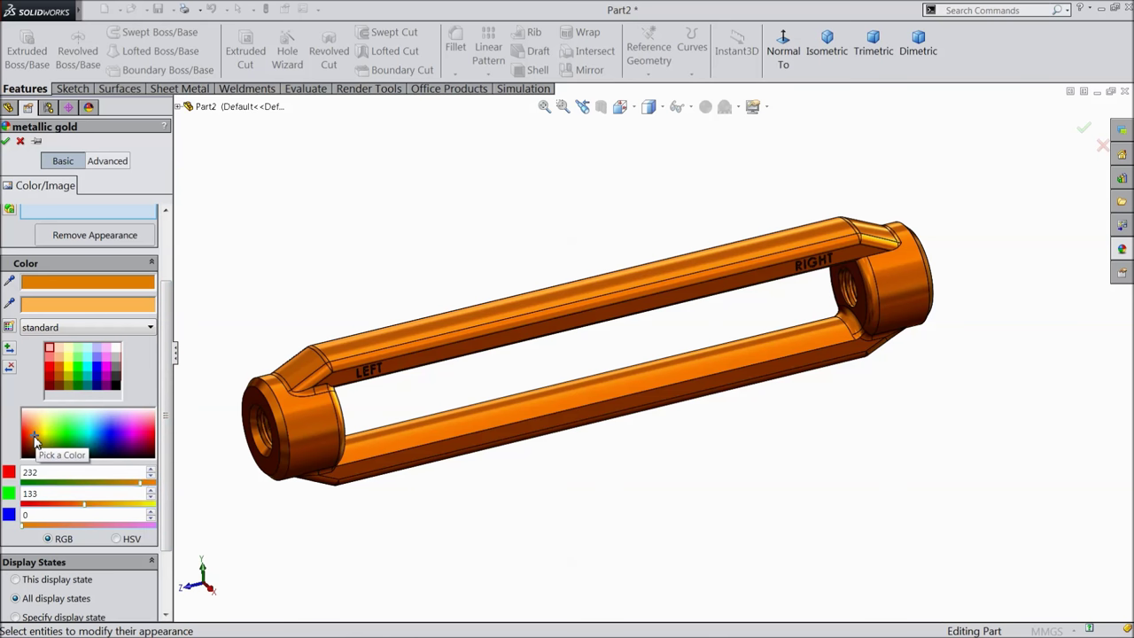
left_click(36, 434)
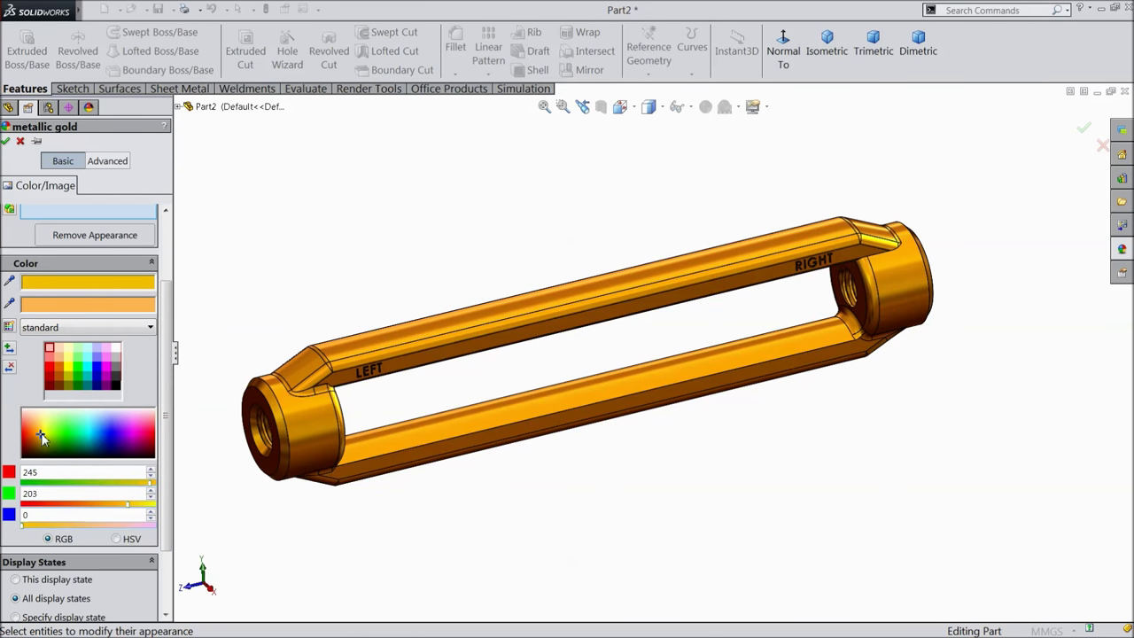
left_click(42, 434)
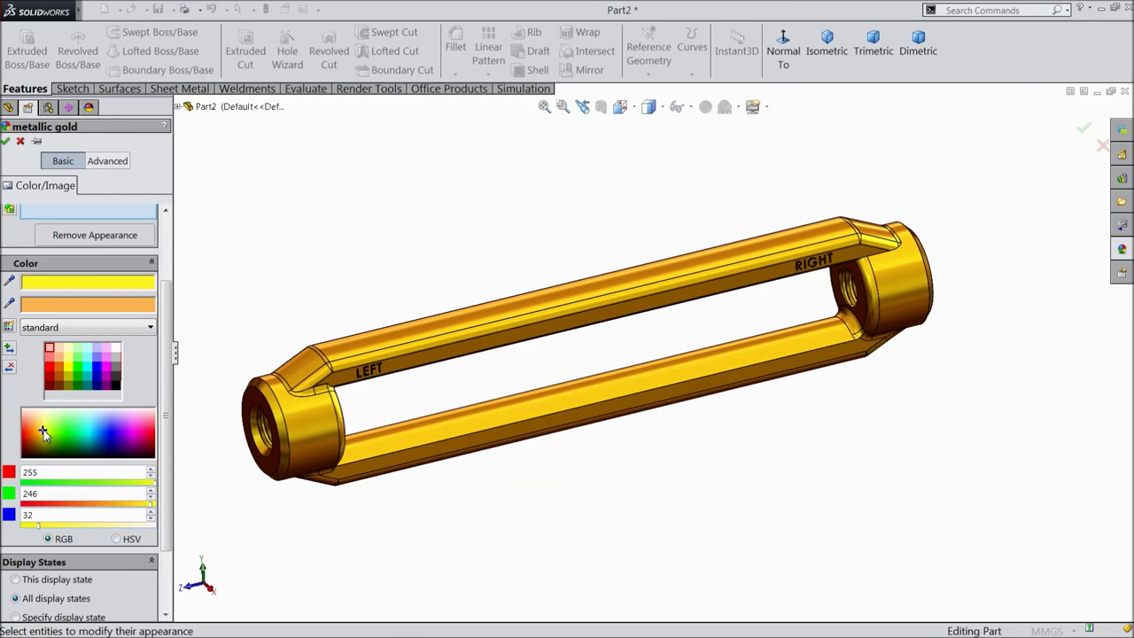
mouse_move(386, 308)
middle_mouse_down()
mouse_move(475, 248)
mouse_move(567, 274)
mouse_move(423, 272)
mouse_move(382, 304)
mouse_move(403, 319)
middle_mouse_up()
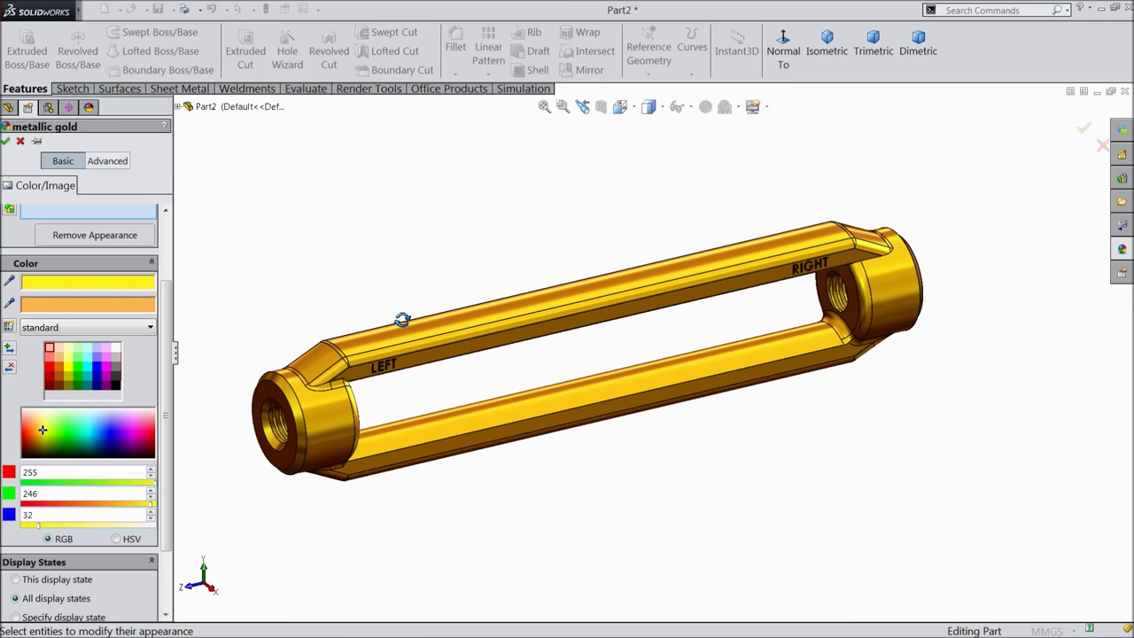
left_click(42, 432)
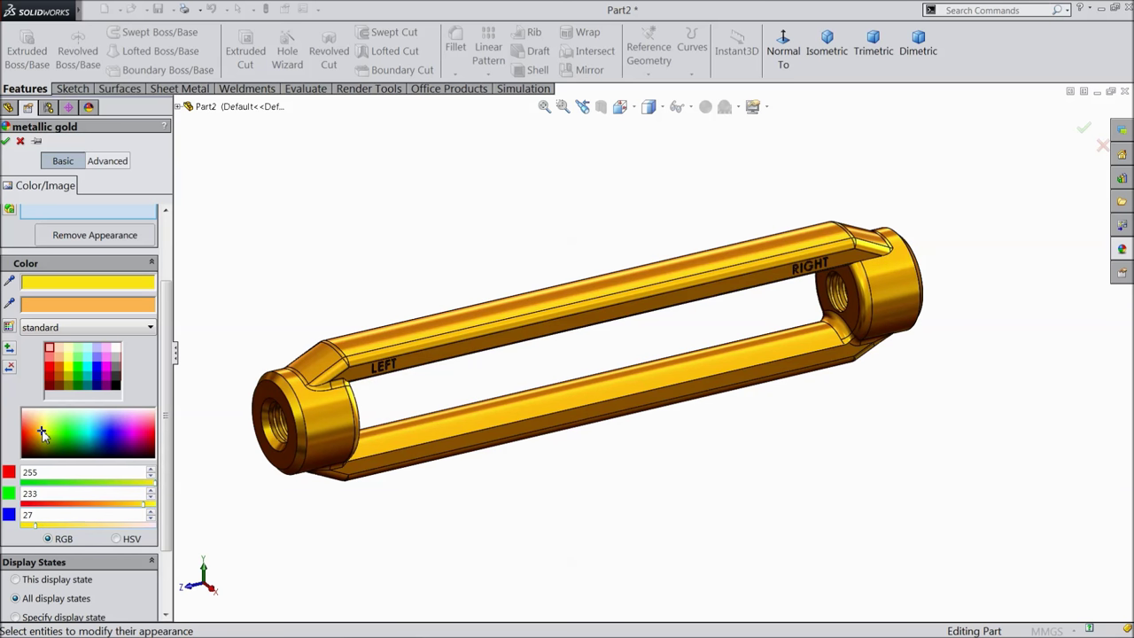
left_click(45, 431)
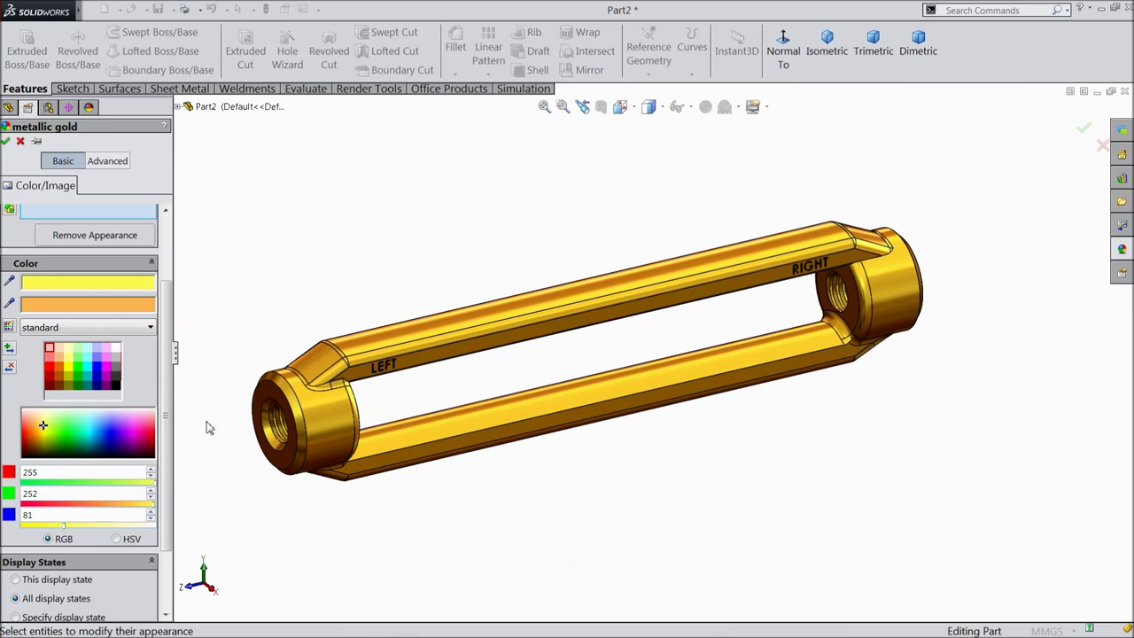
scroll(497, 374, "down", 2)
middle_click_drag(496, 378, 506, 359)
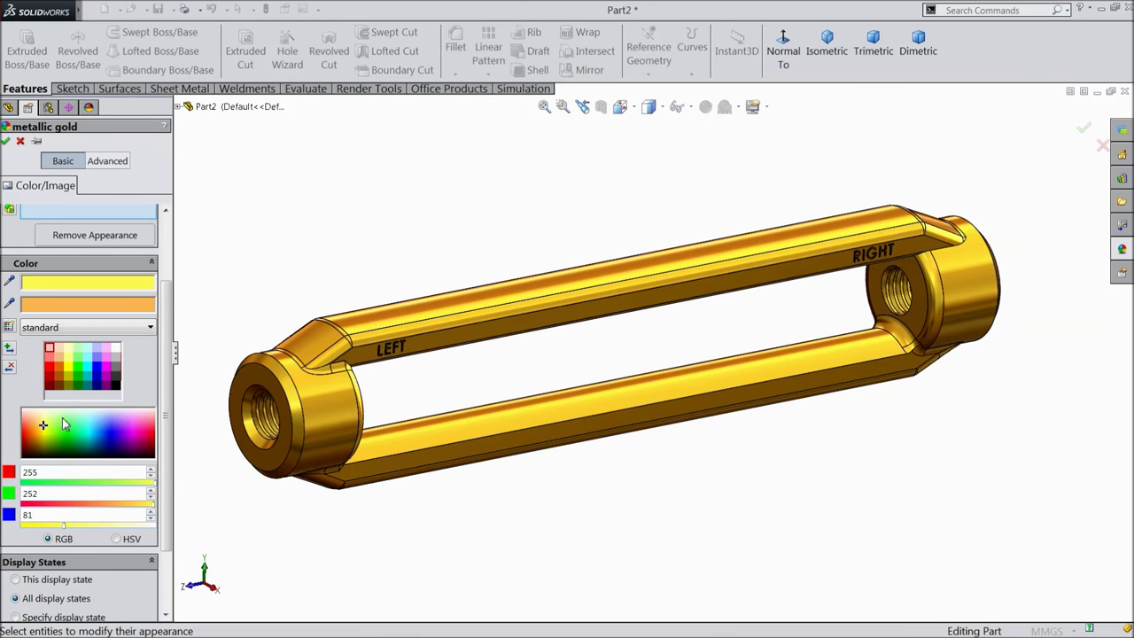
left_click(6, 142)
Save the part as 2.Body in the Turn Buckle M10 folder.
mouse_move(270, 285)
middle_mouse_down()
mouse_move(325, 286)
mouse_move(257, 285)
mouse_move(263, 295)
middle_mouse_up()
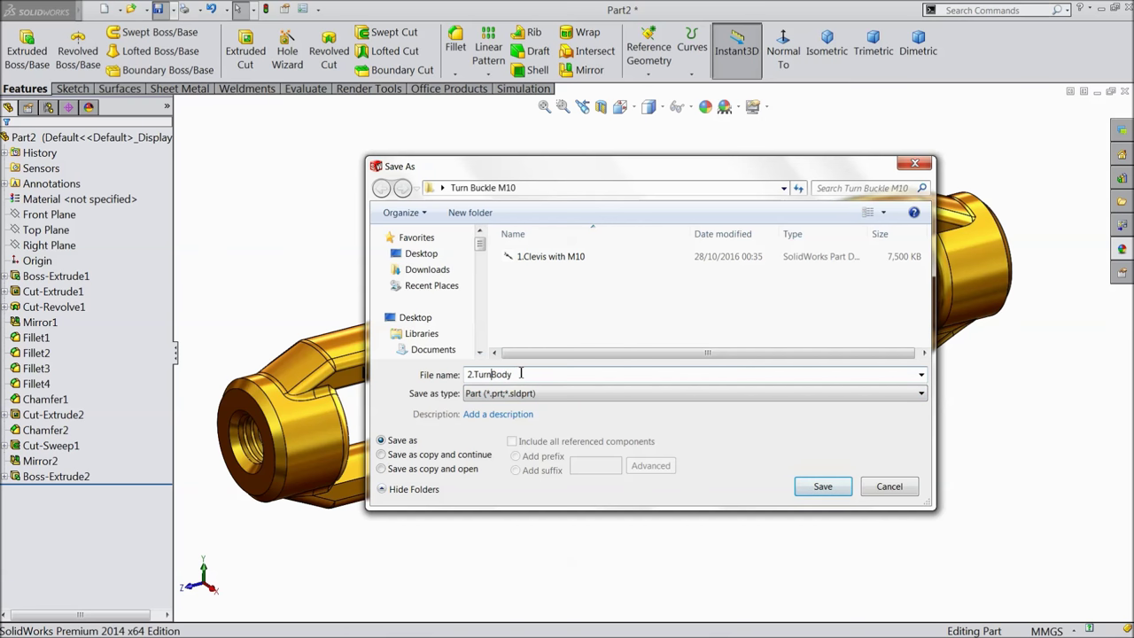
left_click(823, 487)
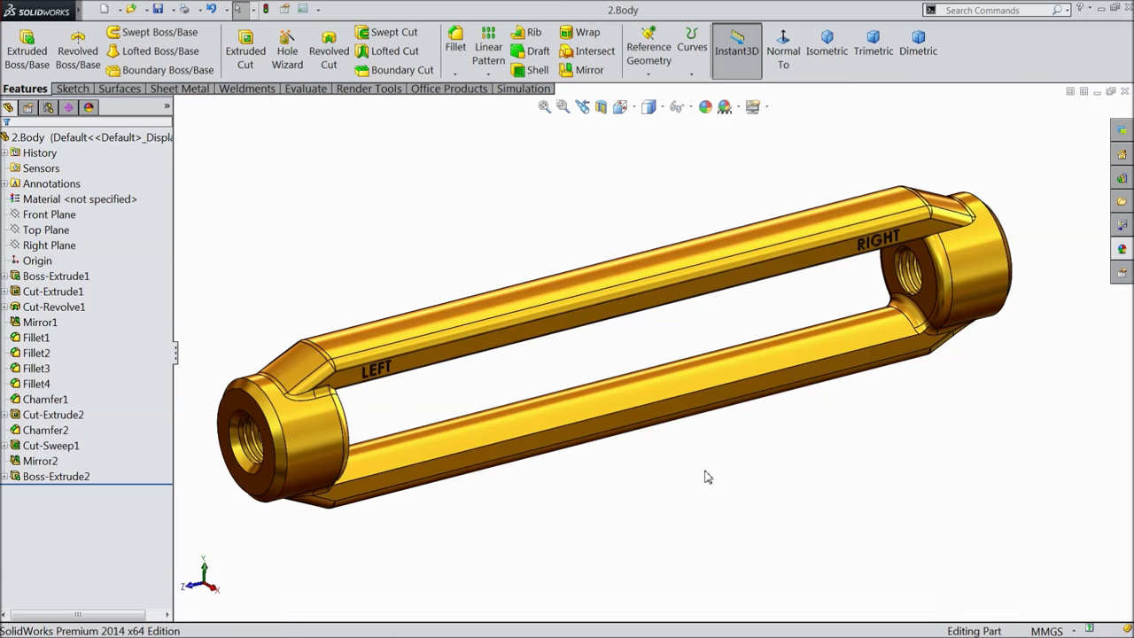
mouse_move(652, 460)
middle_mouse_down()
mouse_move(668, 451)
mouse_move(647, 460)
mouse_move(656, 445)
middle_mouse_up()
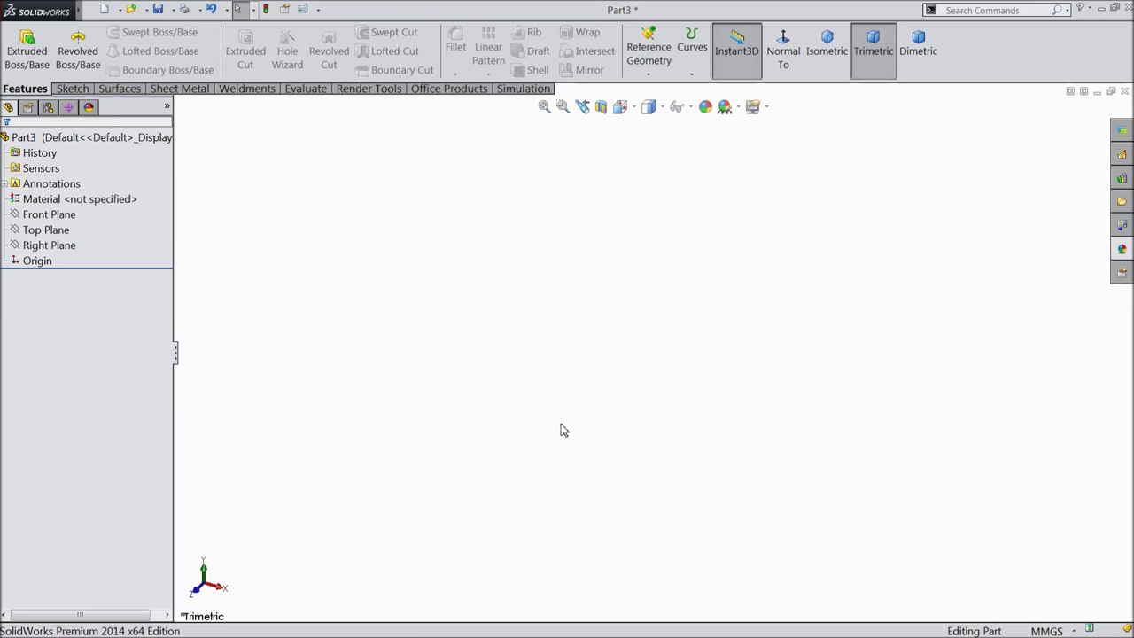
Start a sketch on the Front Plane and draw a horizontal line about 75 mm long ending at the origin.
left_click(49, 214)
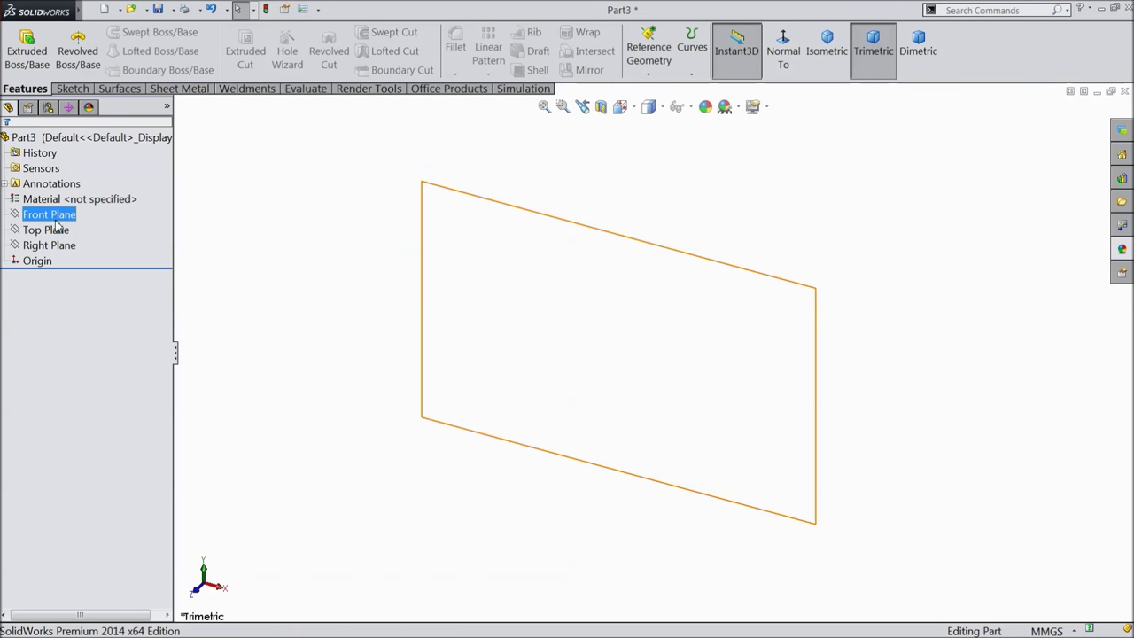
left_click(64, 201)
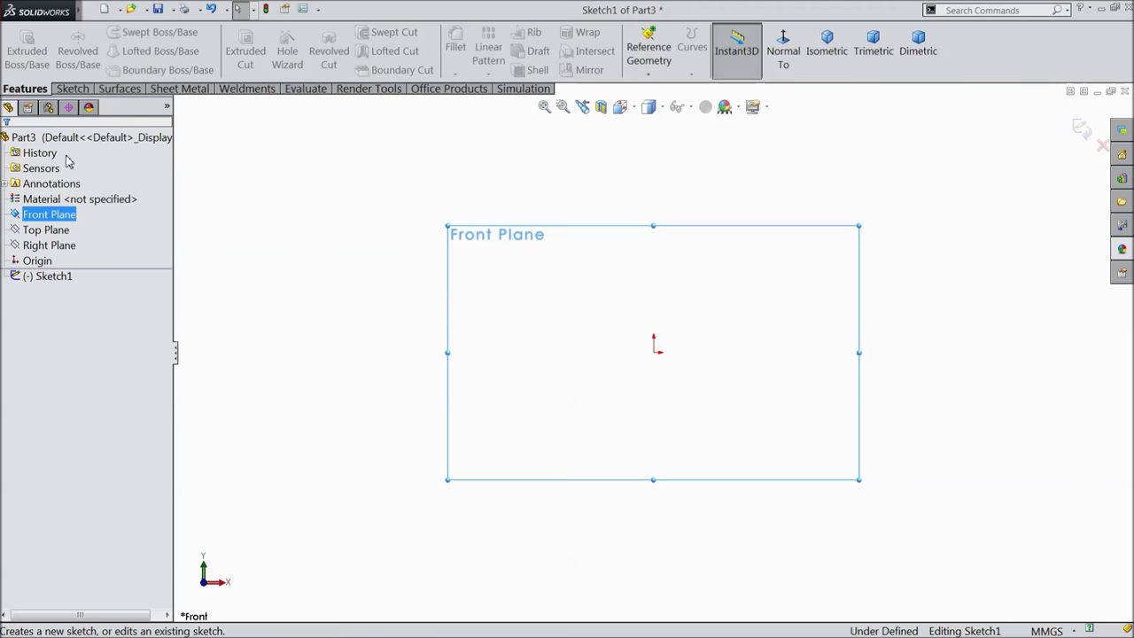
left_click(74, 89)
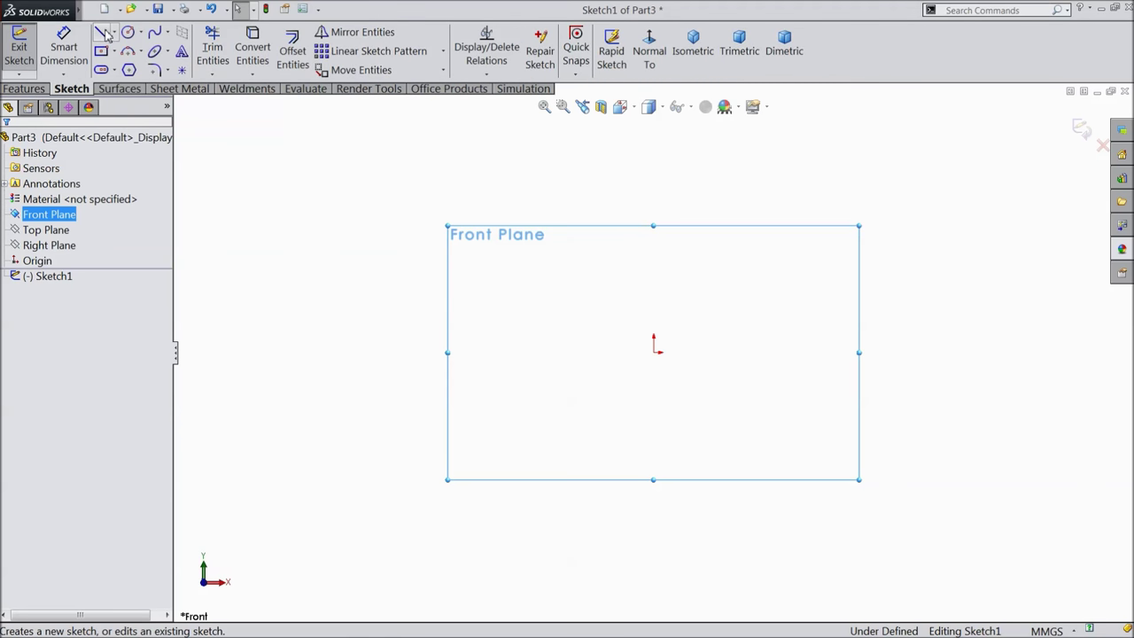
left_click(101, 32)
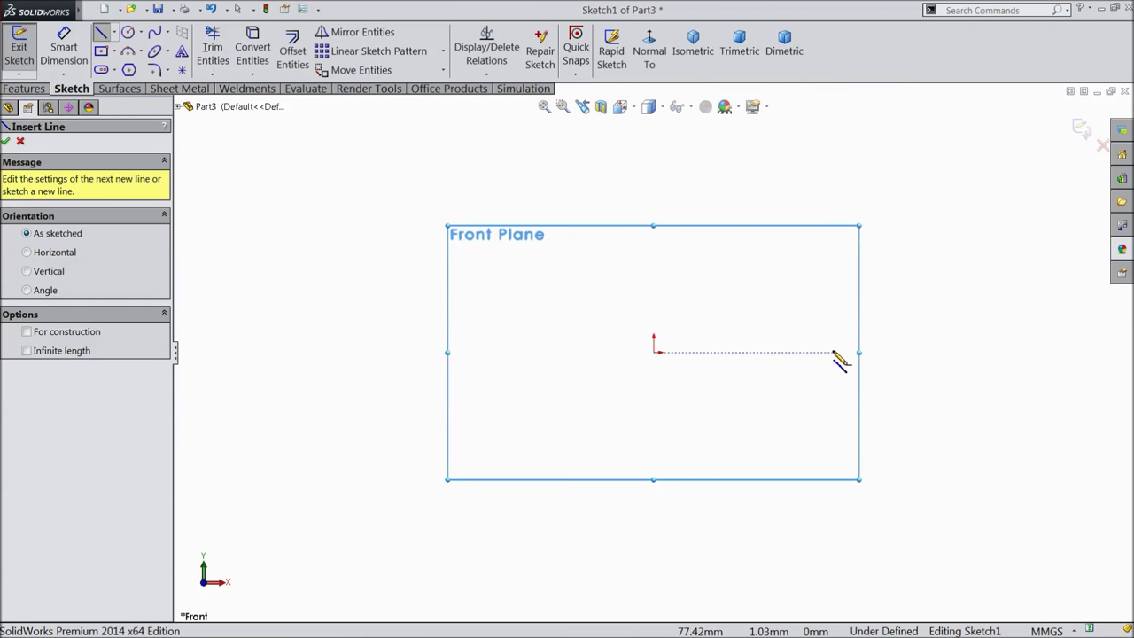
left_click(830, 353)
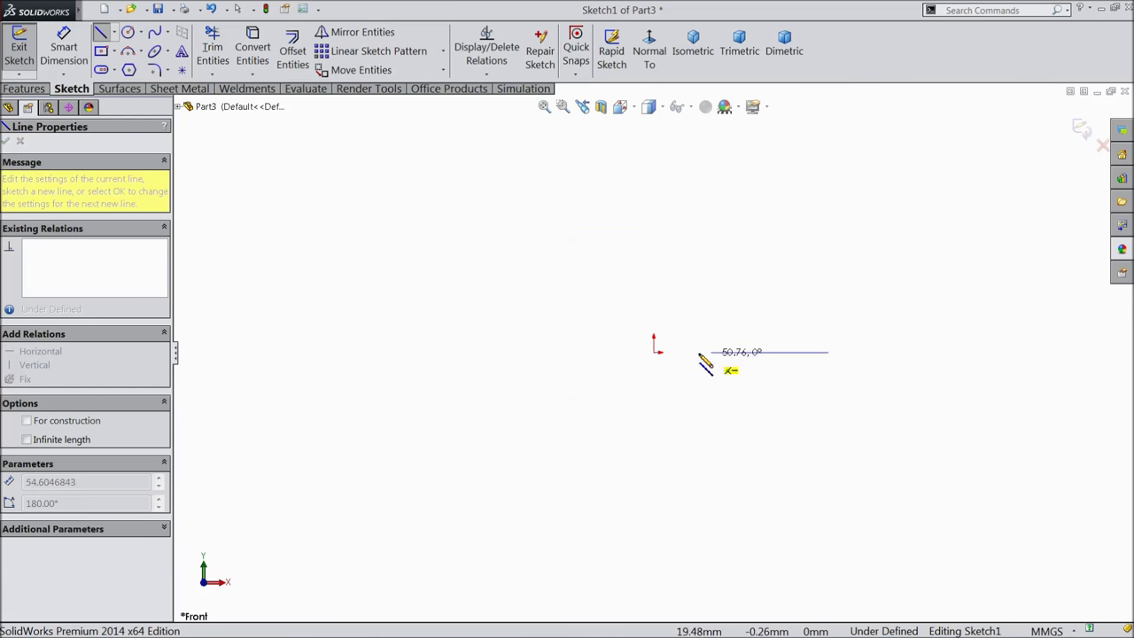
left_click(653, 353)
Complete the closed stepped profile with a taller, narrow head at the origin and a shaft section about 66 mm long and 16 mm high.
left_click(653, 294)
left_click(677, 294)
left_click(677, 315)
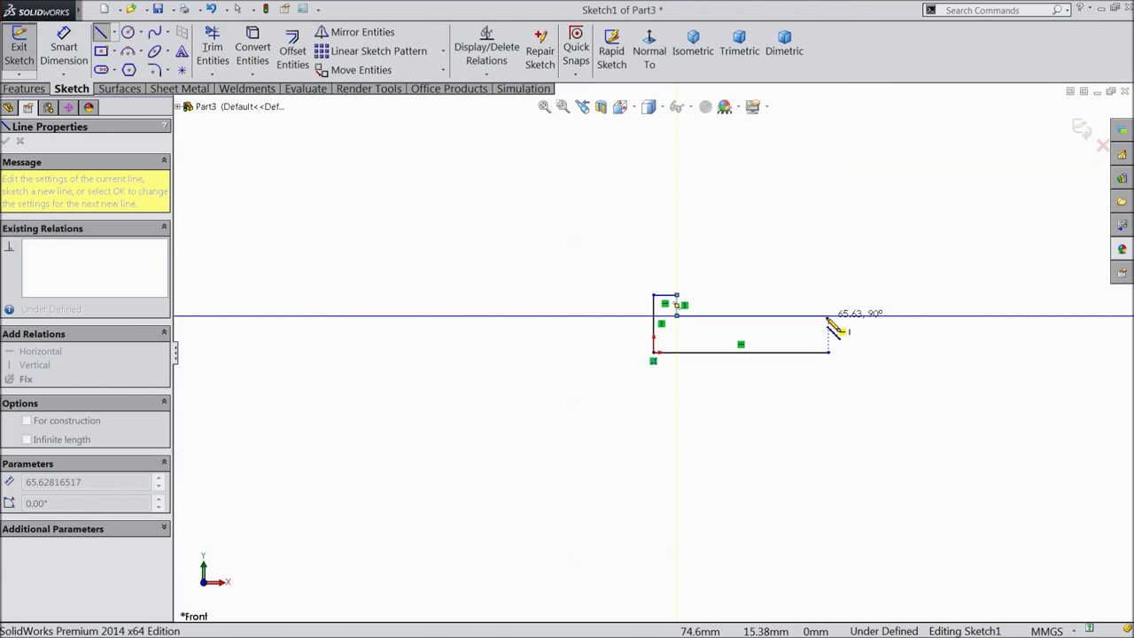
left_click(828, 316)
left_click(829, 353)
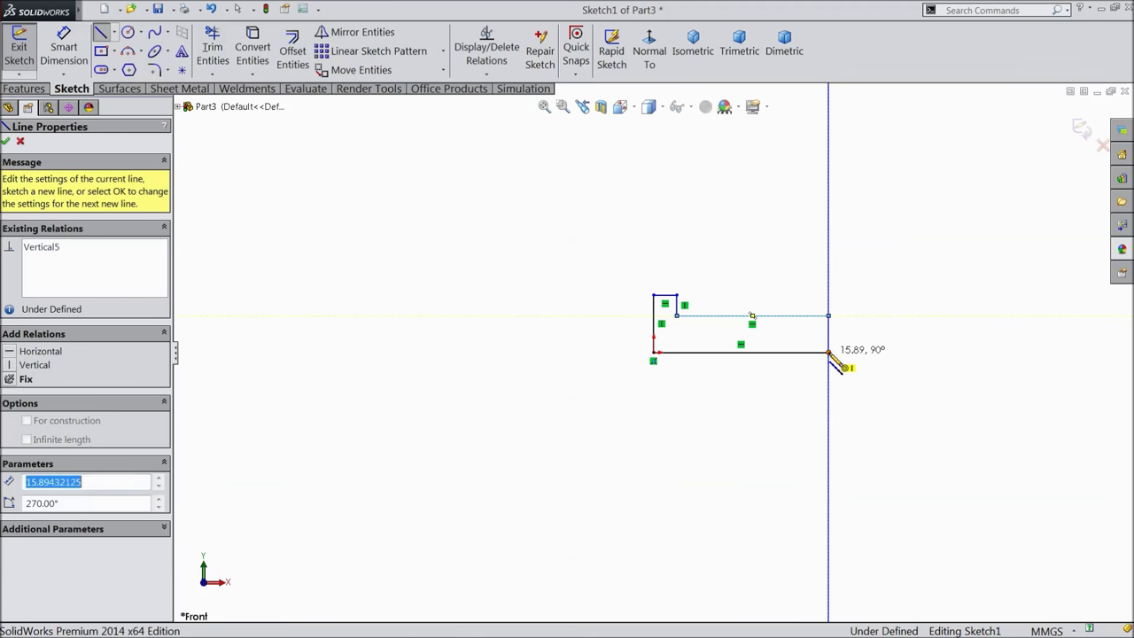
right_click(830, 353)
left_click(884, 169)
scroll(846, 316, "down", 3)
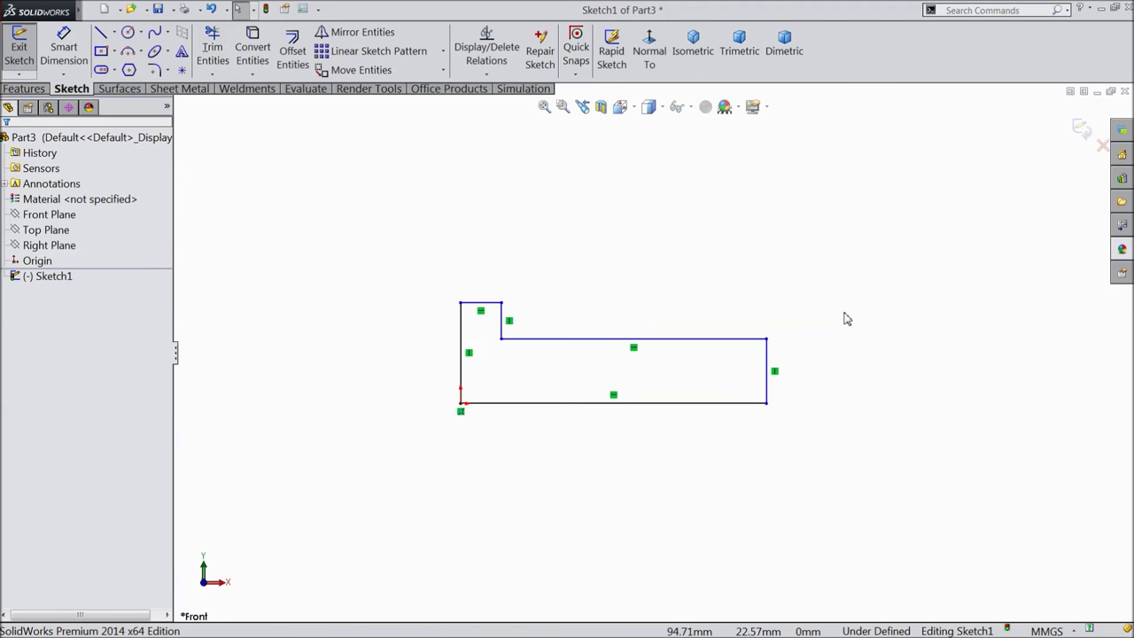
scroll(700, 396, "down", 1)
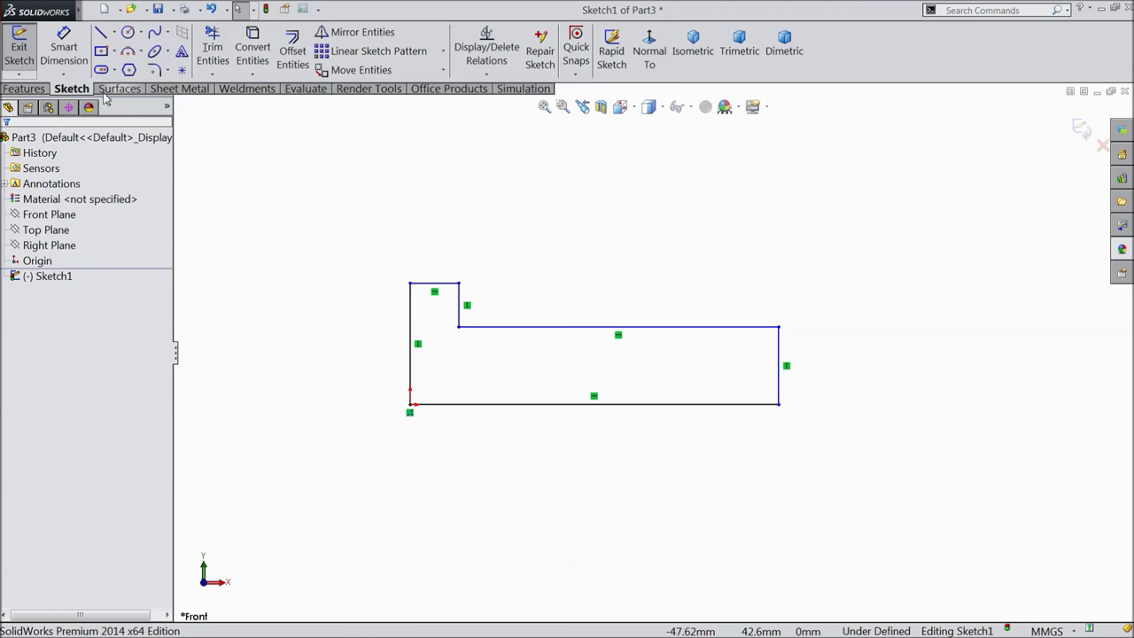
Dimension the vertical line at the shaft's free end as 5 mm.
left_click(64, 49)
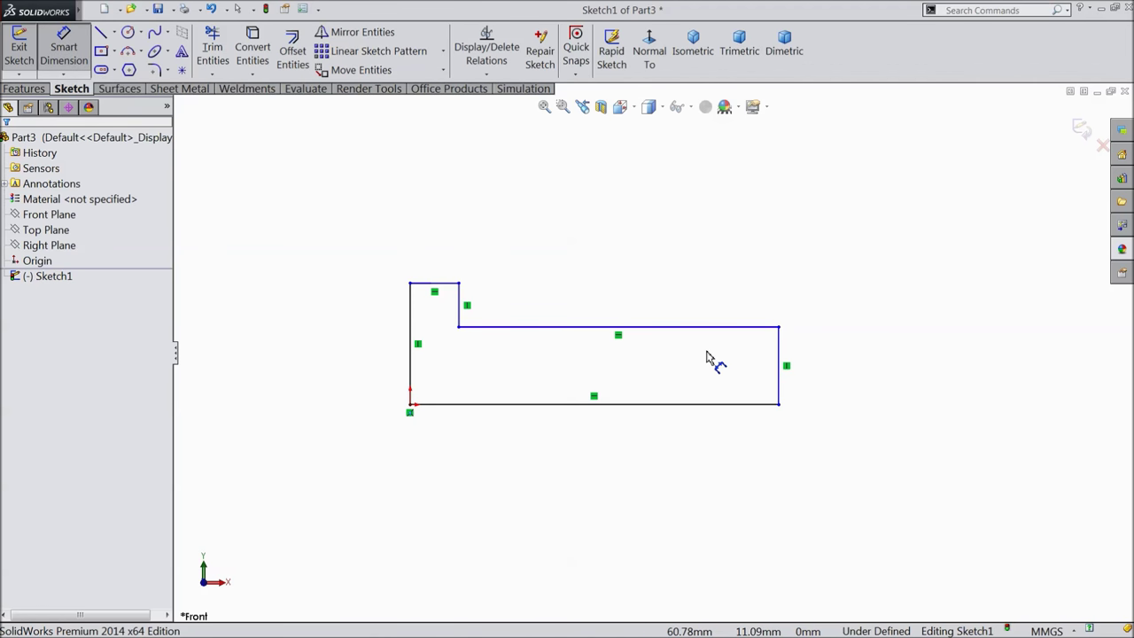
left_click(780, 375)
left_click(831, 374)
type("5")
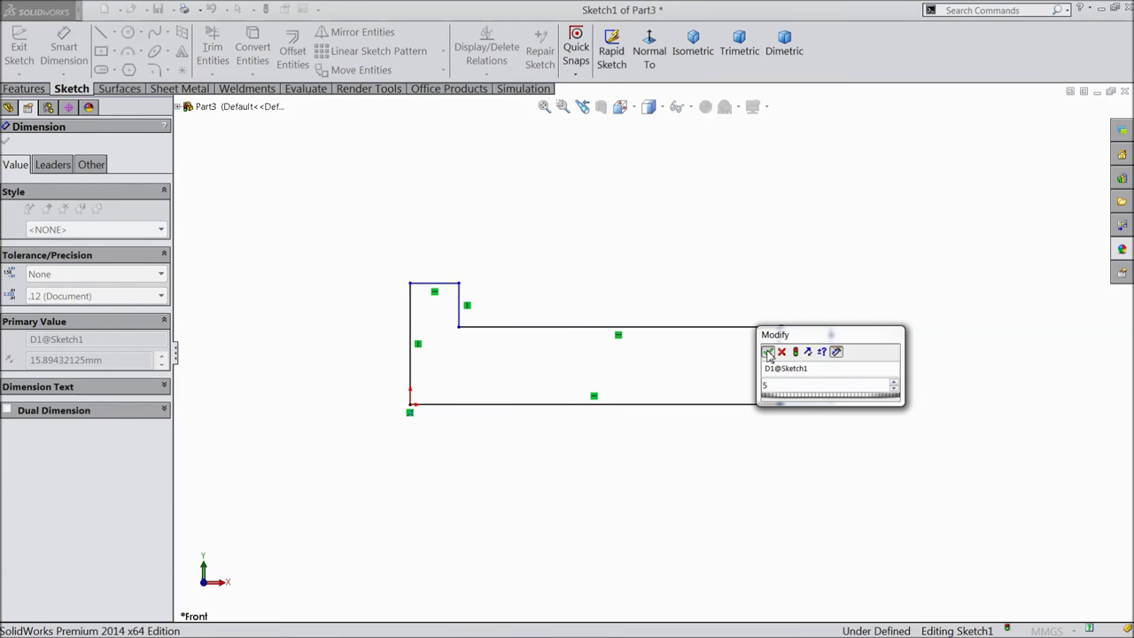
left_click(768, 353)
Dimension the shaft's upper line as 30 mm and move the free end line outward to uncross the profile.
left_click(664, 328)
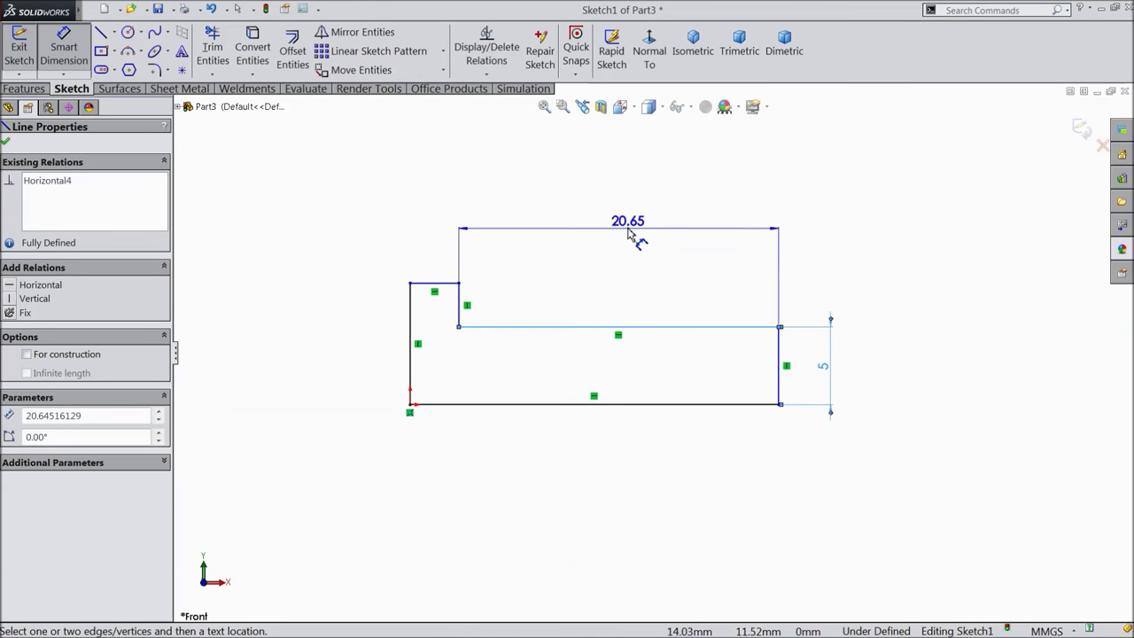
left_click(625, 222)
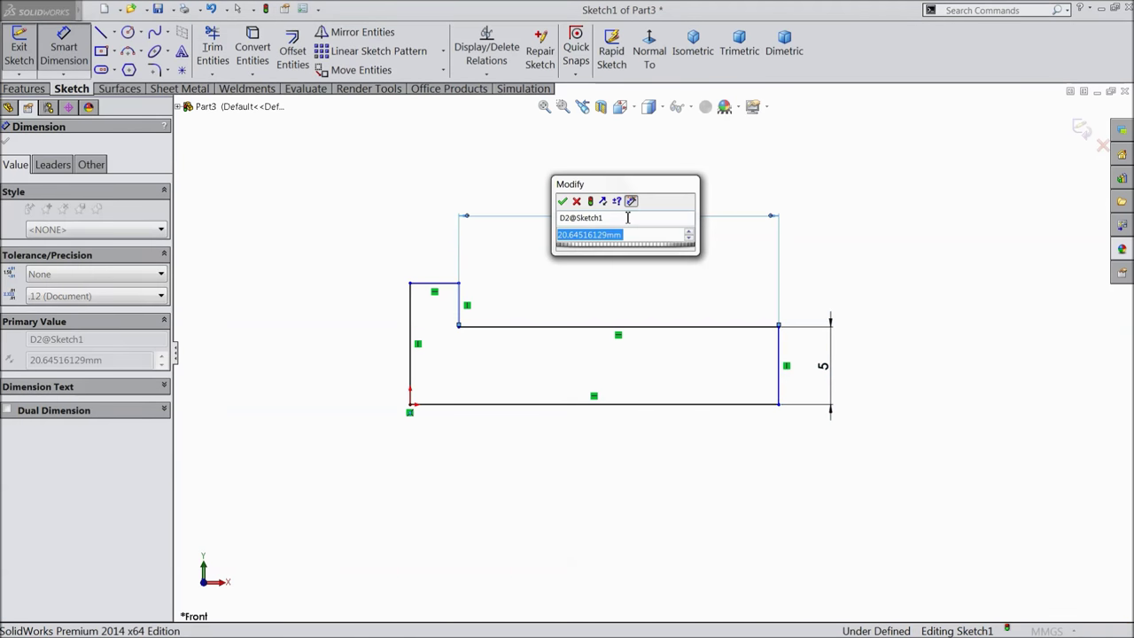
type("30")
left_click(562, 202)
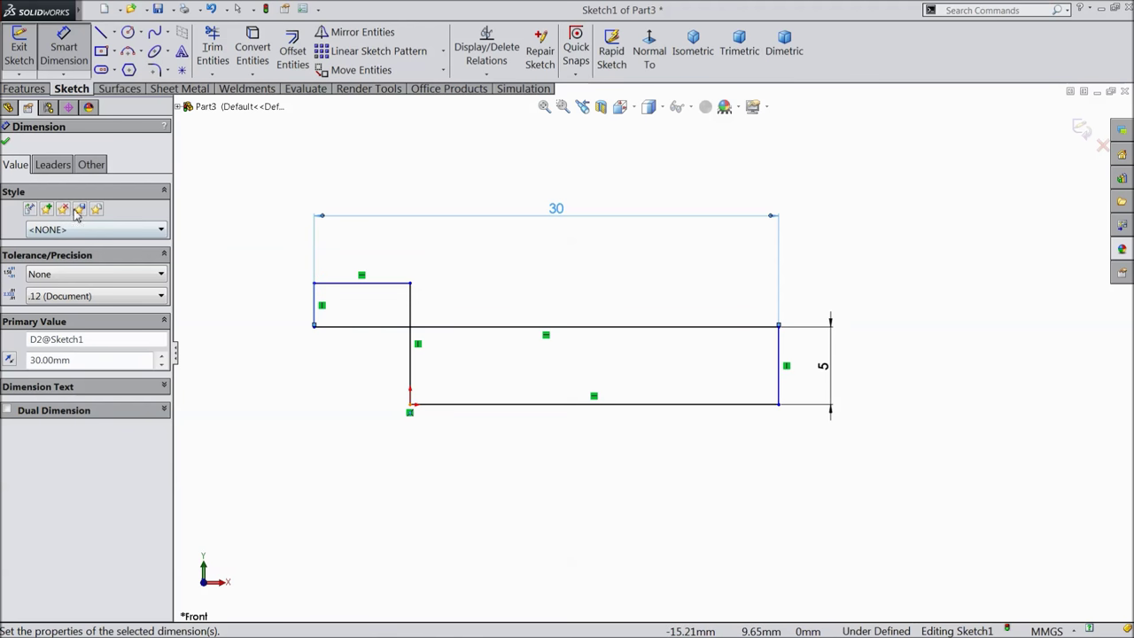
left_click(6, 143)
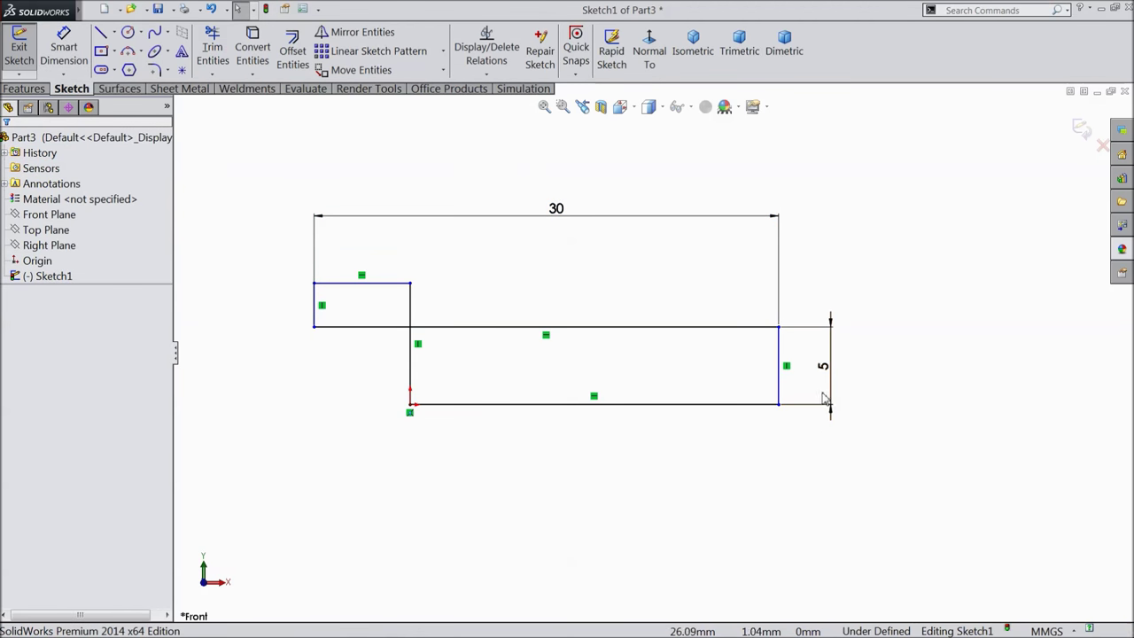
left_click_drag(780, 379, 950, 376)
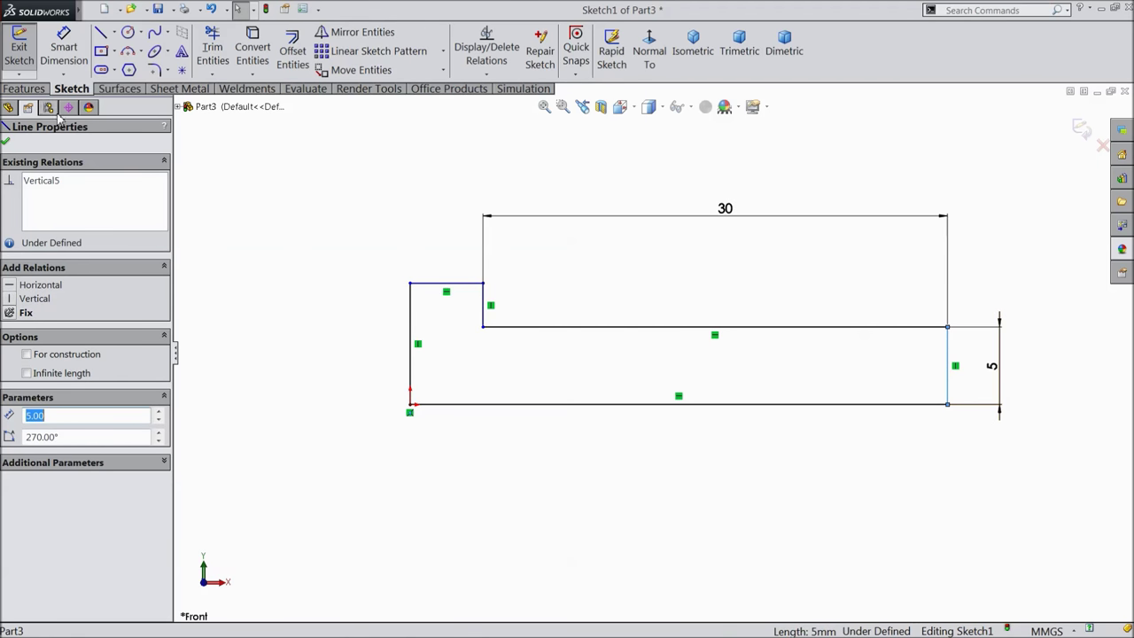
Dimension the head of the profile as 3 mm wide and 7.5 mm high.
left_click(72, 55)
left_click(456, 284)
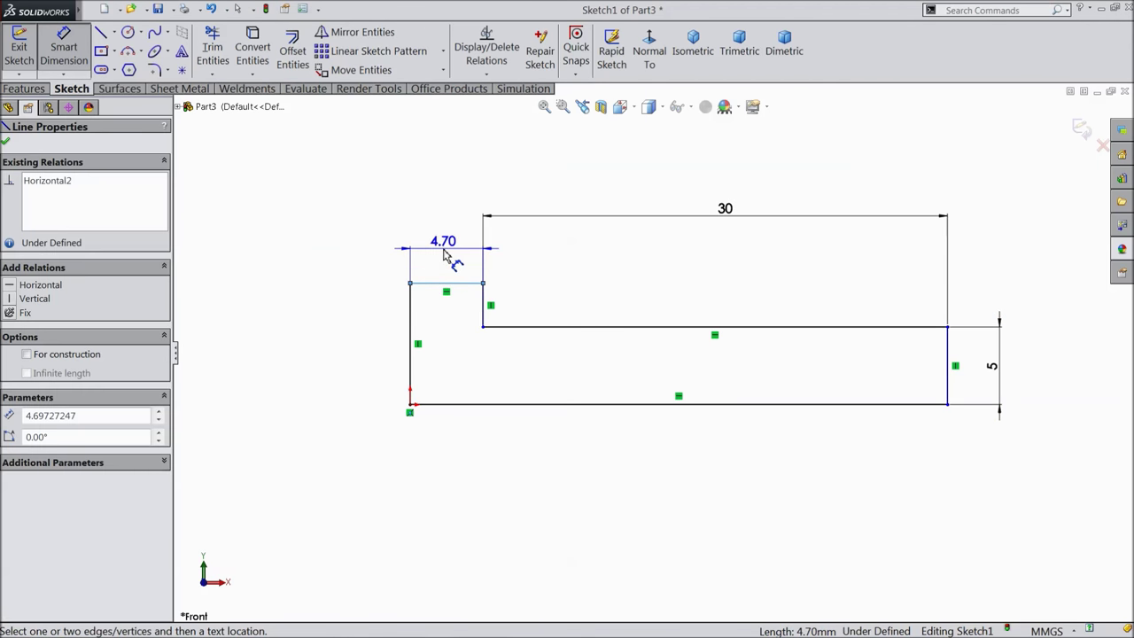
left_click(446, 248)
type("3")
left_click(381, 234)
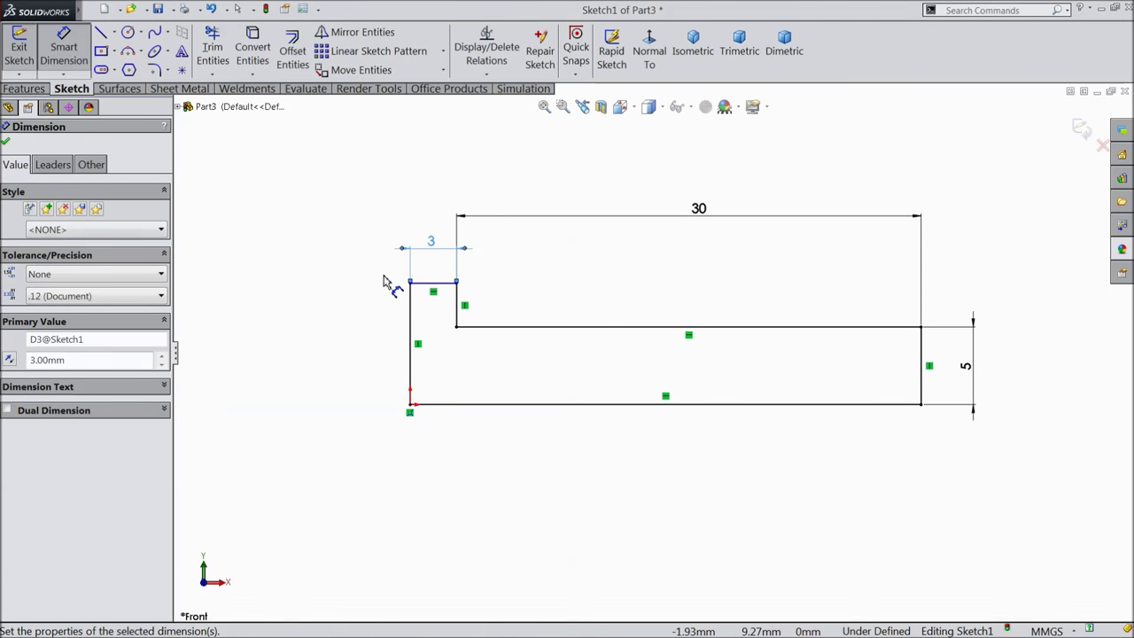
left_click(410, 346)
left_click(317, 350)
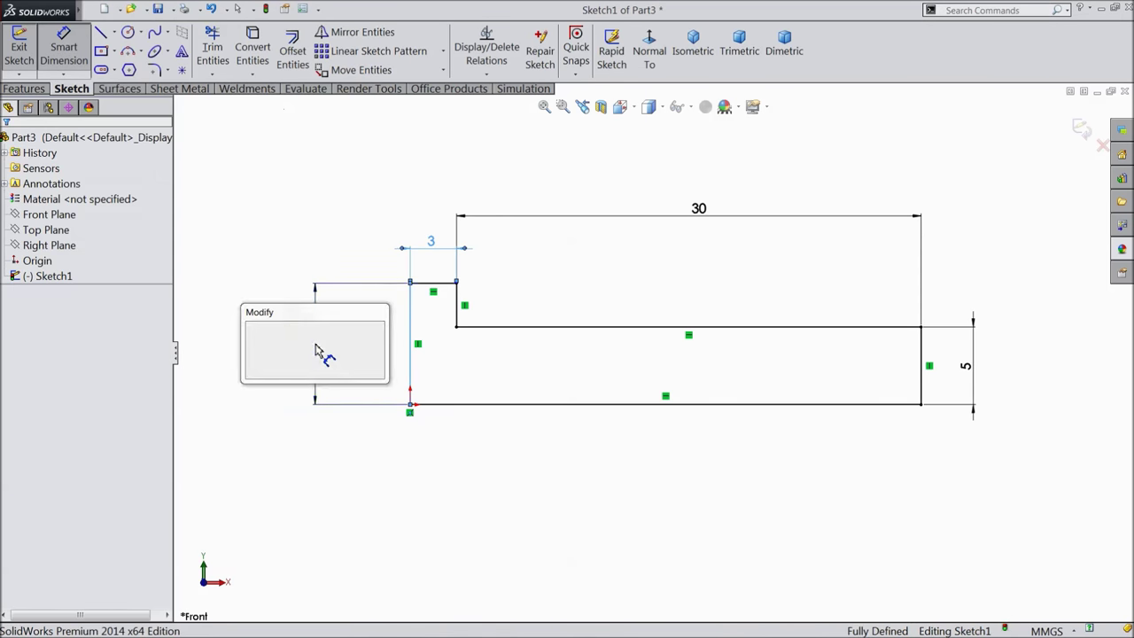
type("7.5")
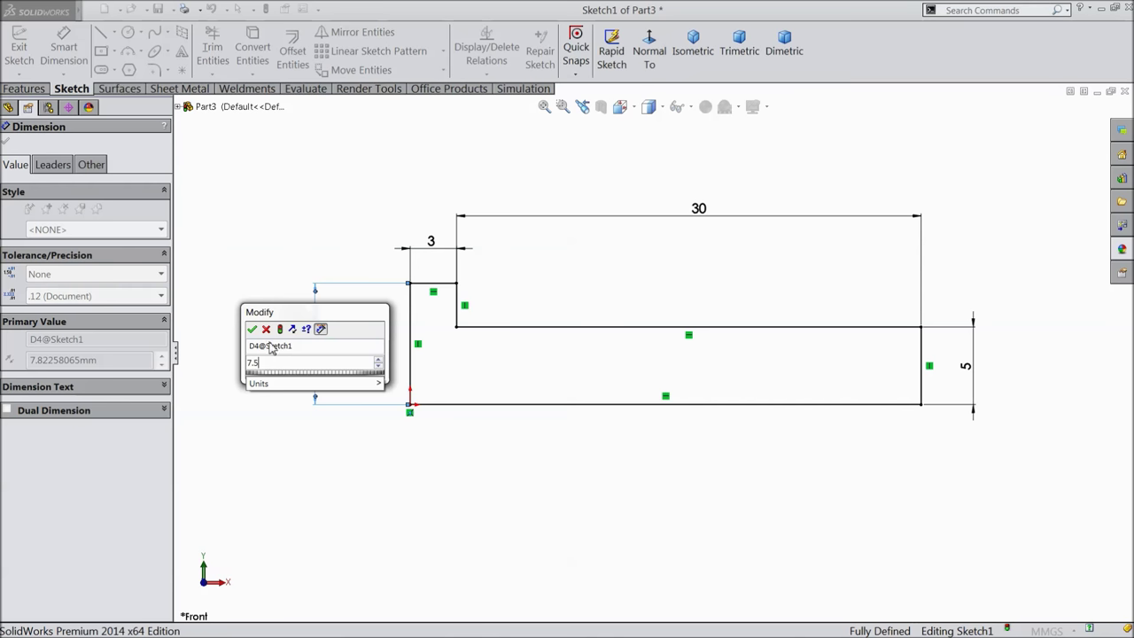
left_click(252, 329)
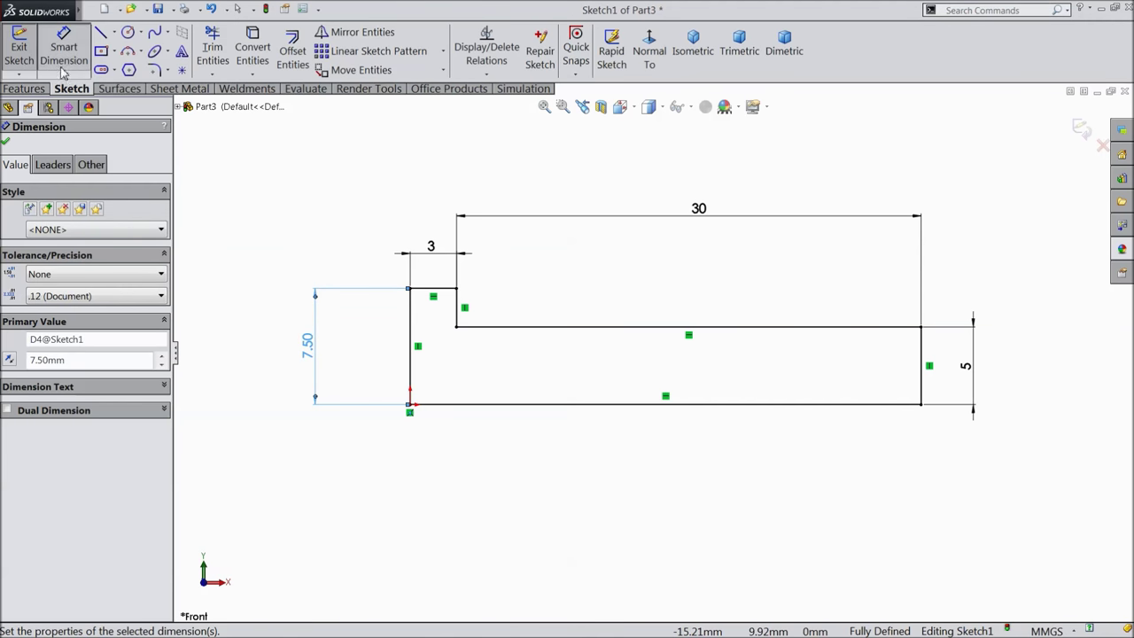
Revolve the profile 360 degrees around its long base line into a solid headed pin.
left_click(24, 89)
left_click(78, 50)
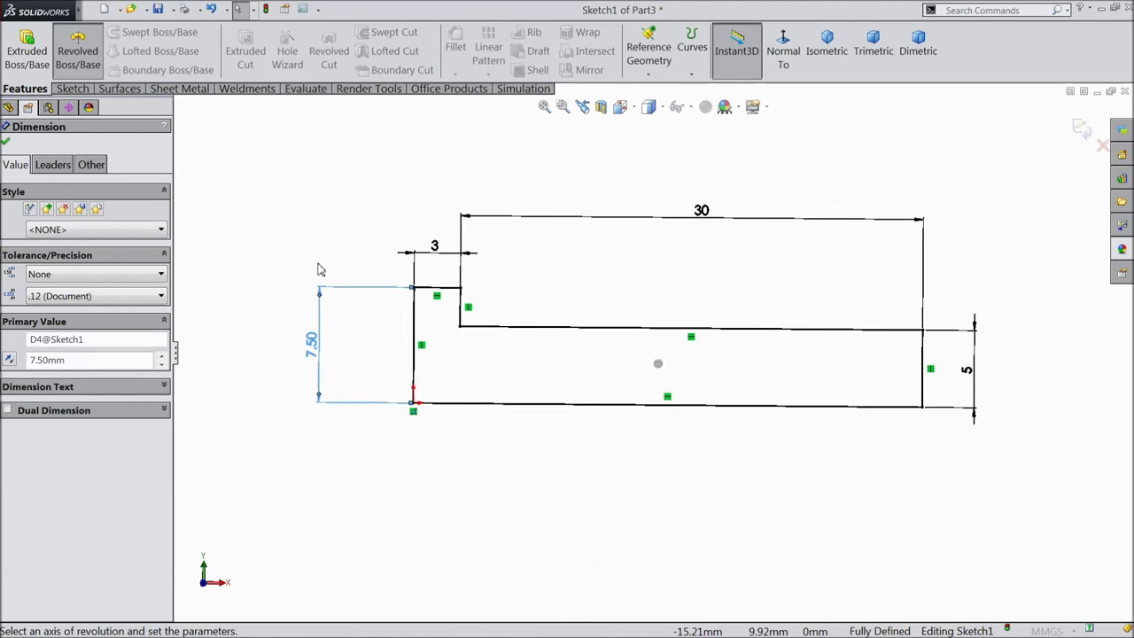
left_click(558, 417)
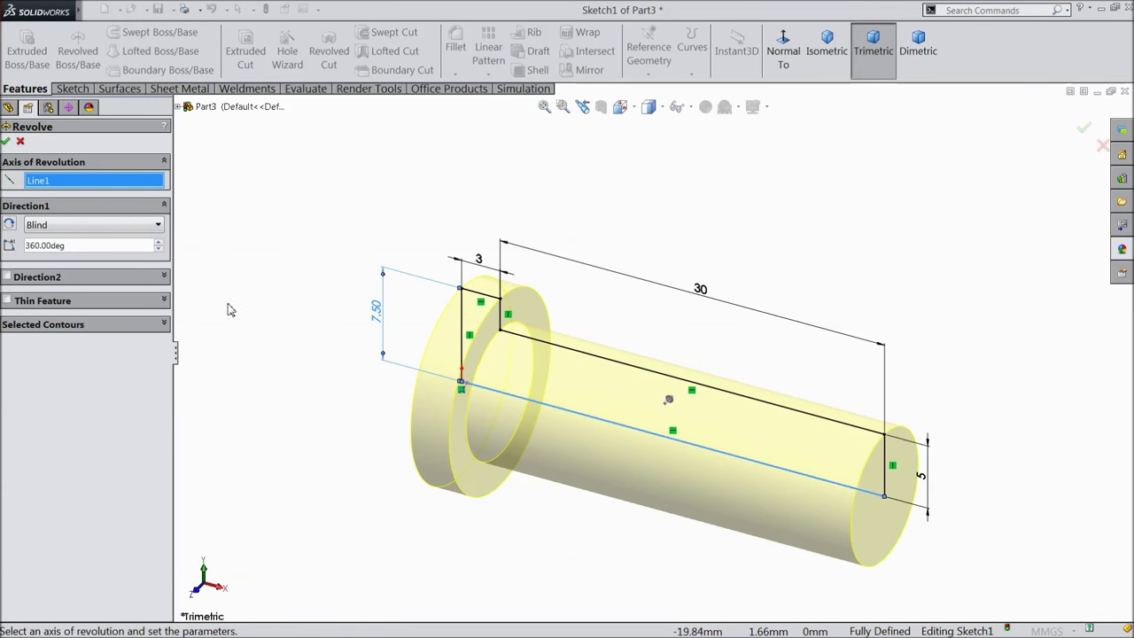
left_click(5, 140)
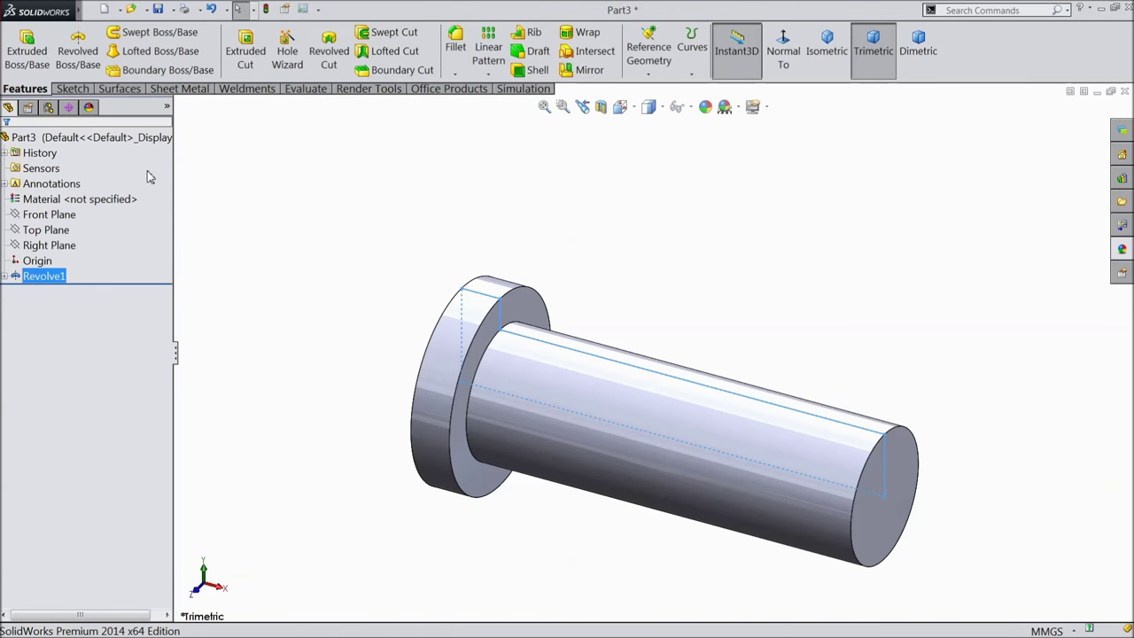
Chamfer the shaft's free end face and the outer edge of the head by 1 mm at 45 degrees.
left_click(454, 75)
left_click(479, 107)
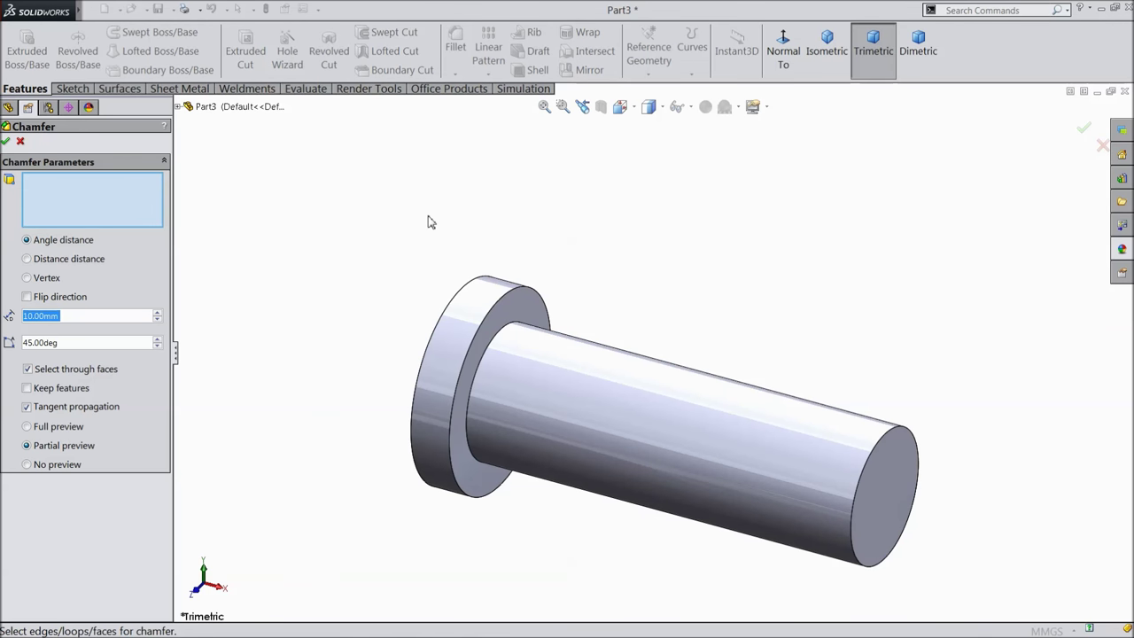
type("1")
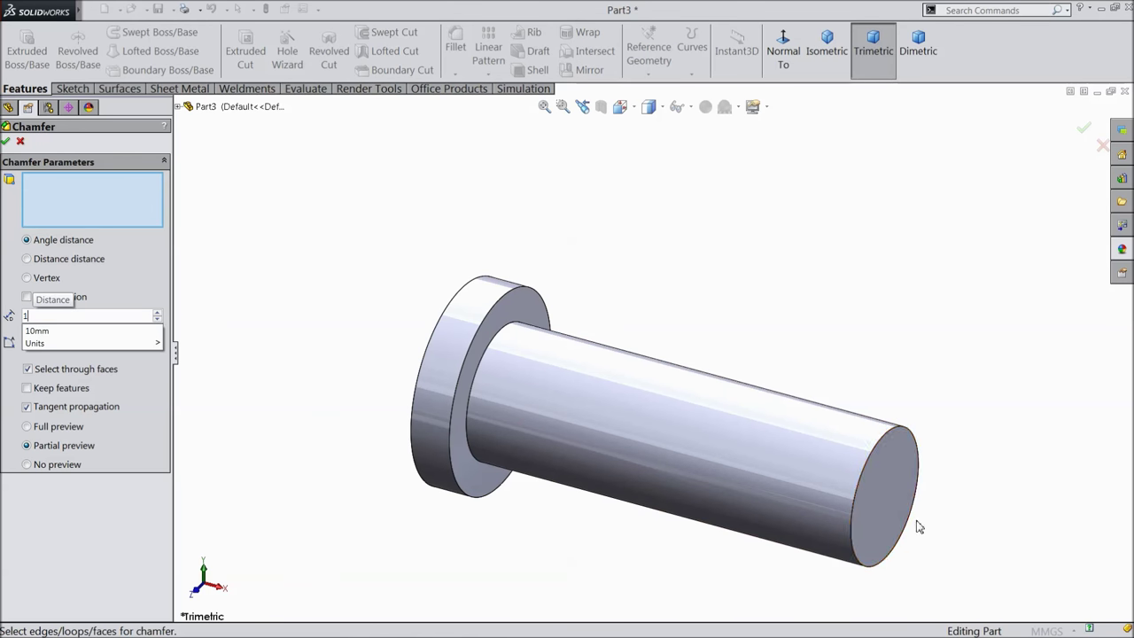
left_click(900, 491)
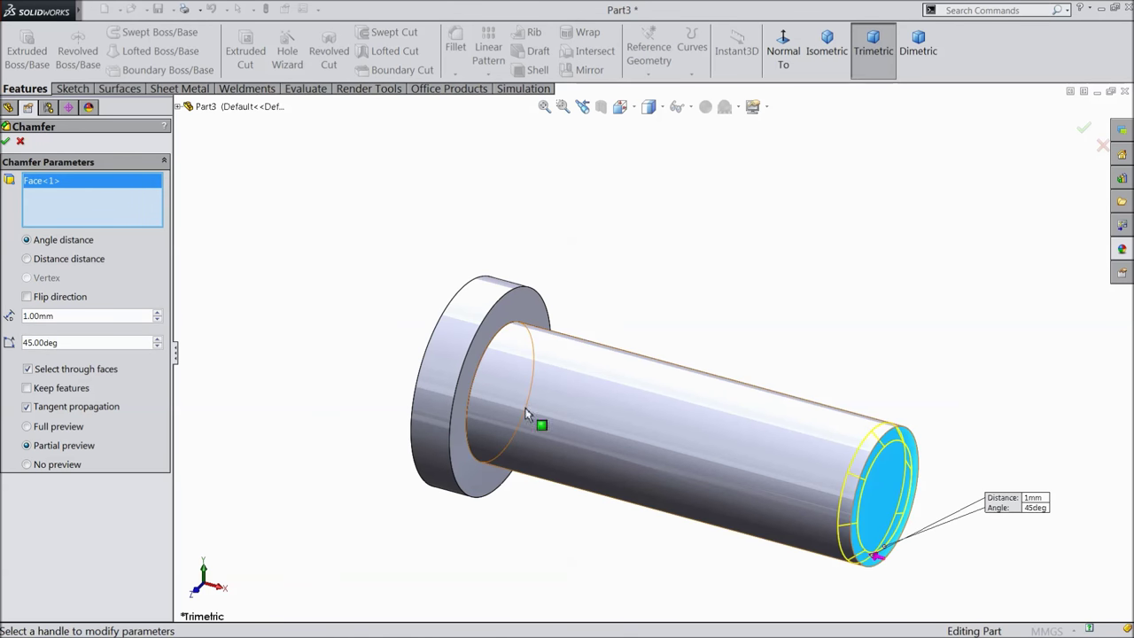
left_click(432, 352)
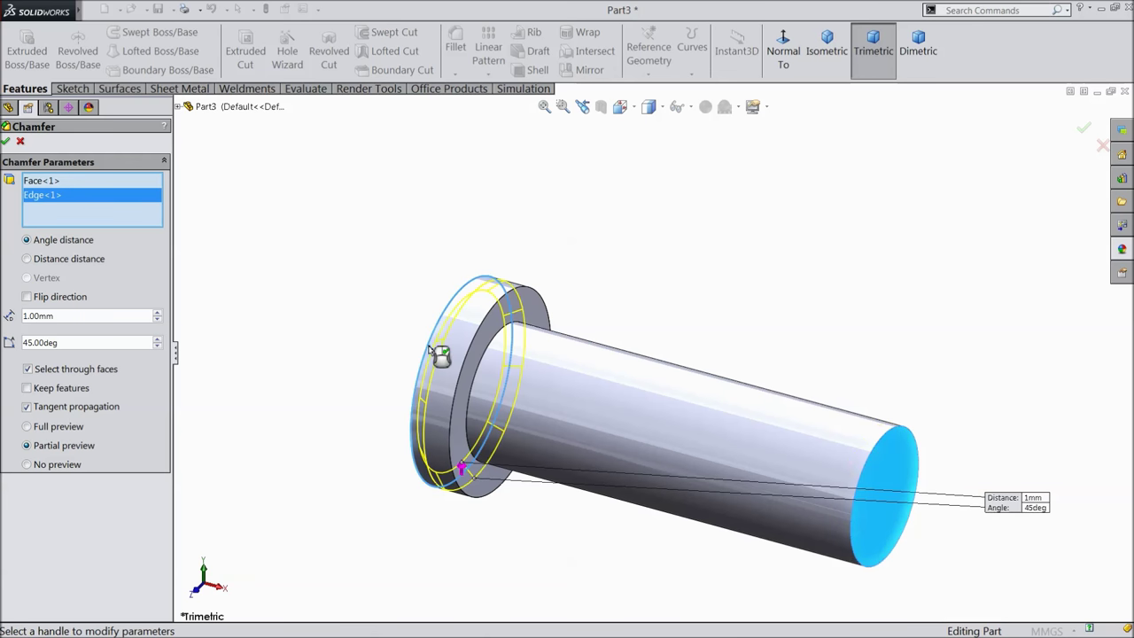
left_click(5, 142)
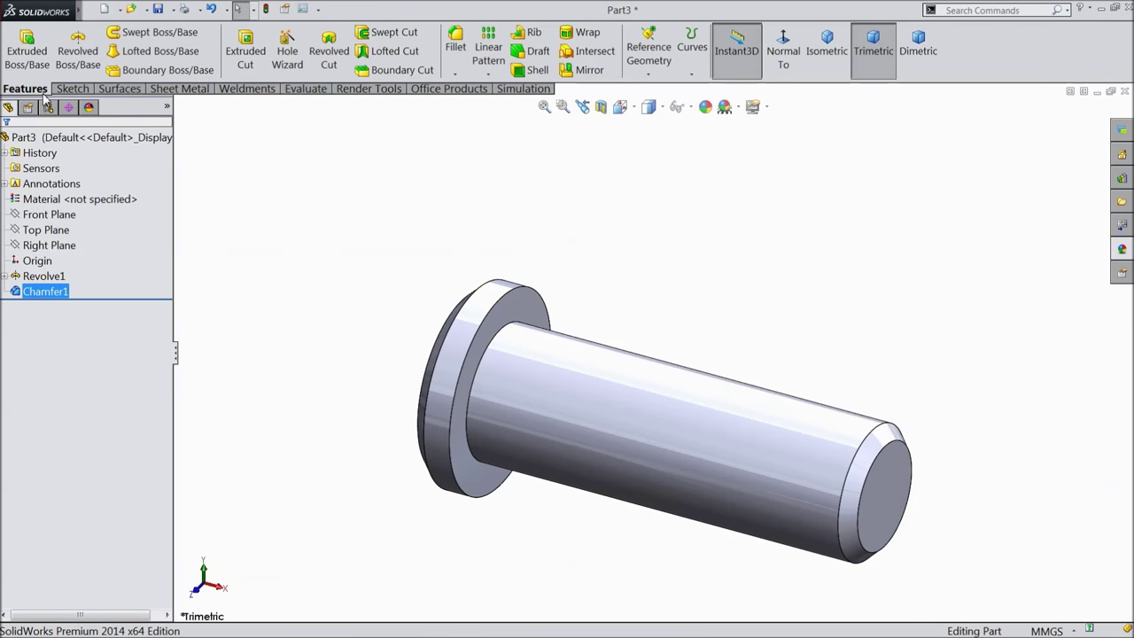
Start a sketch on the Top Plane and draw a horizontal centerline along the pin's axis from the free end inward.
left_click(51, 233)
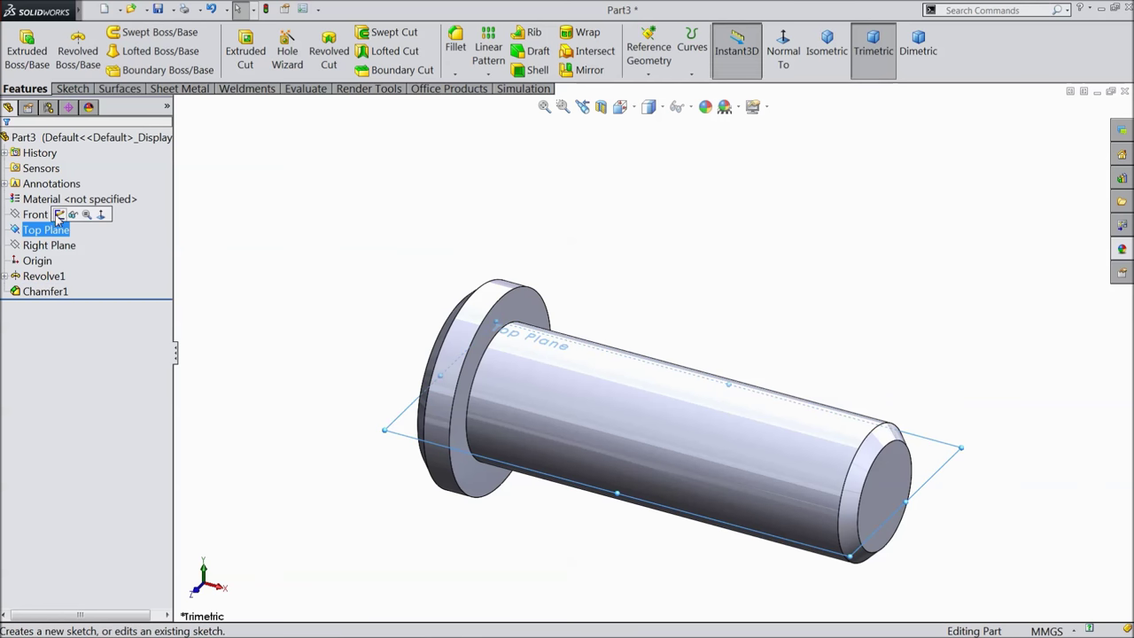
left_click(58, 218)
left_click(783, 51)
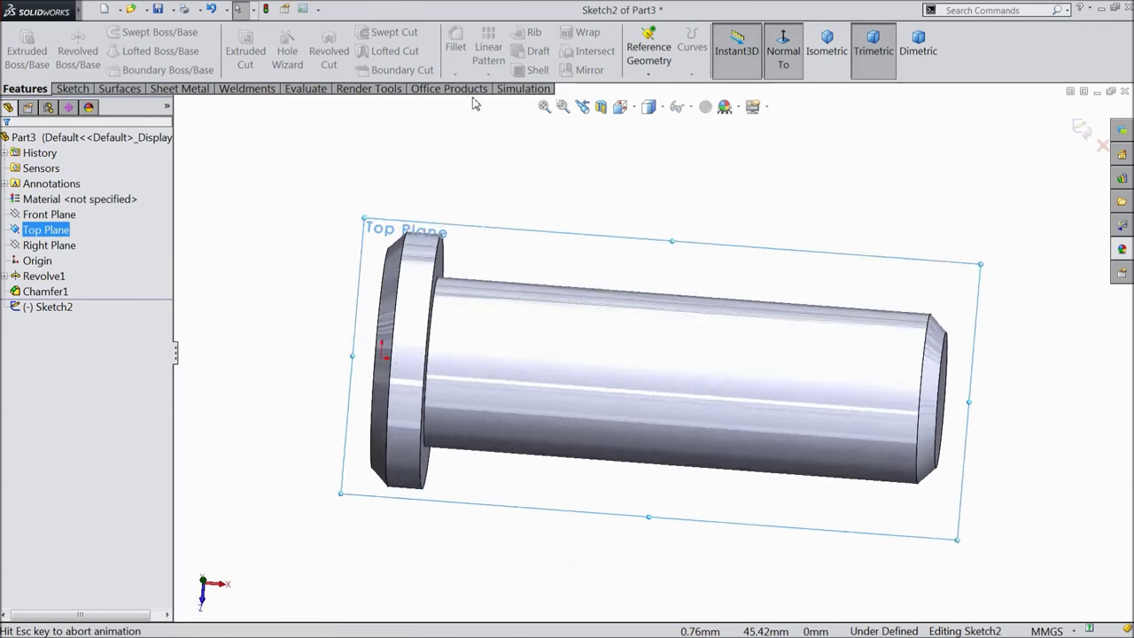
left_click(73, 89)
left_click(114, 33)
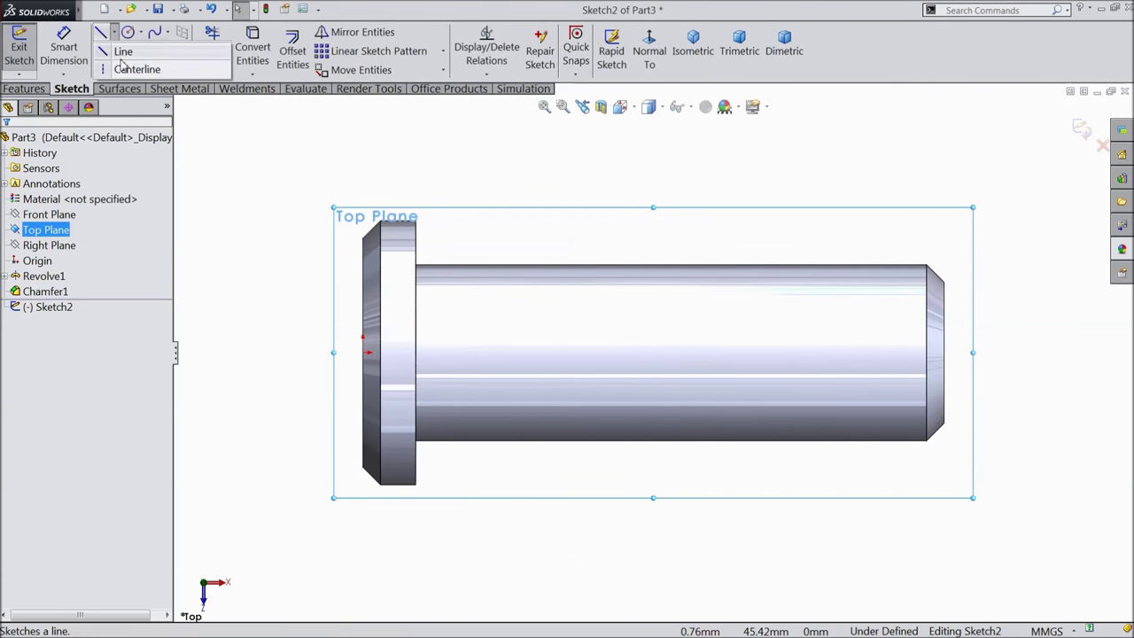
left_click(124, 68)
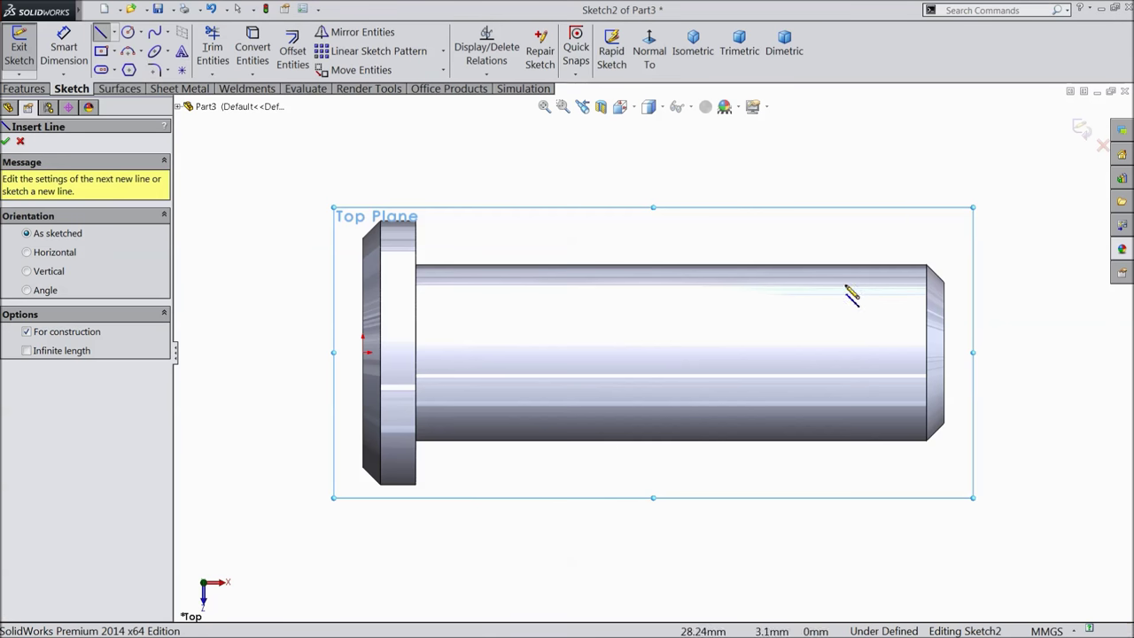
left_click(944, 353)
left_click(764, 354)
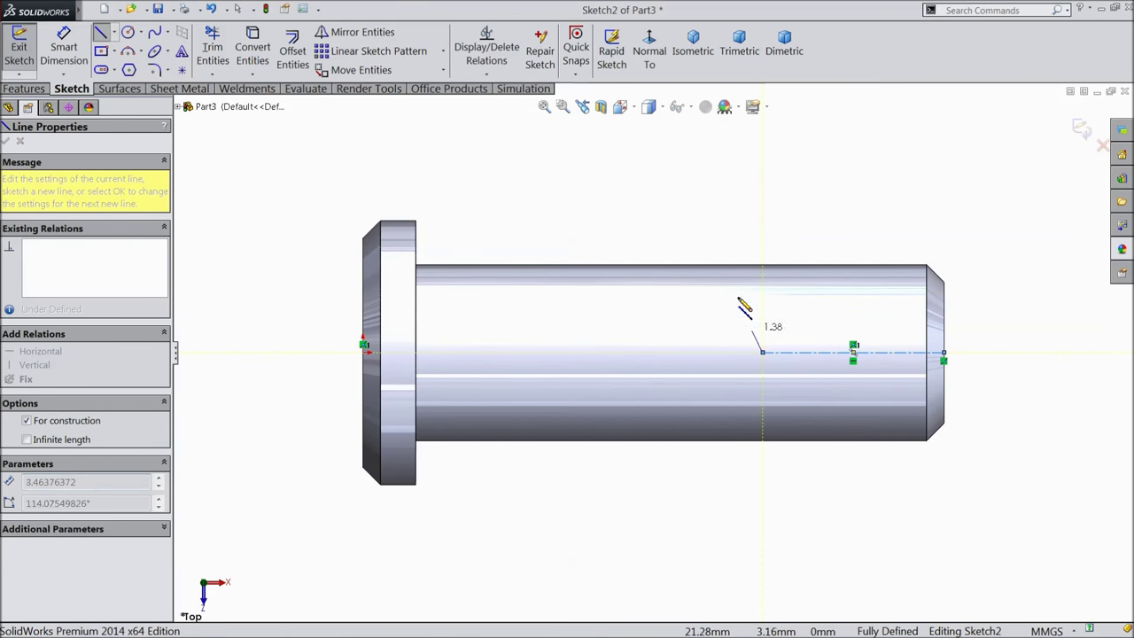
right_click(722, 213)
left_click(753, 117)
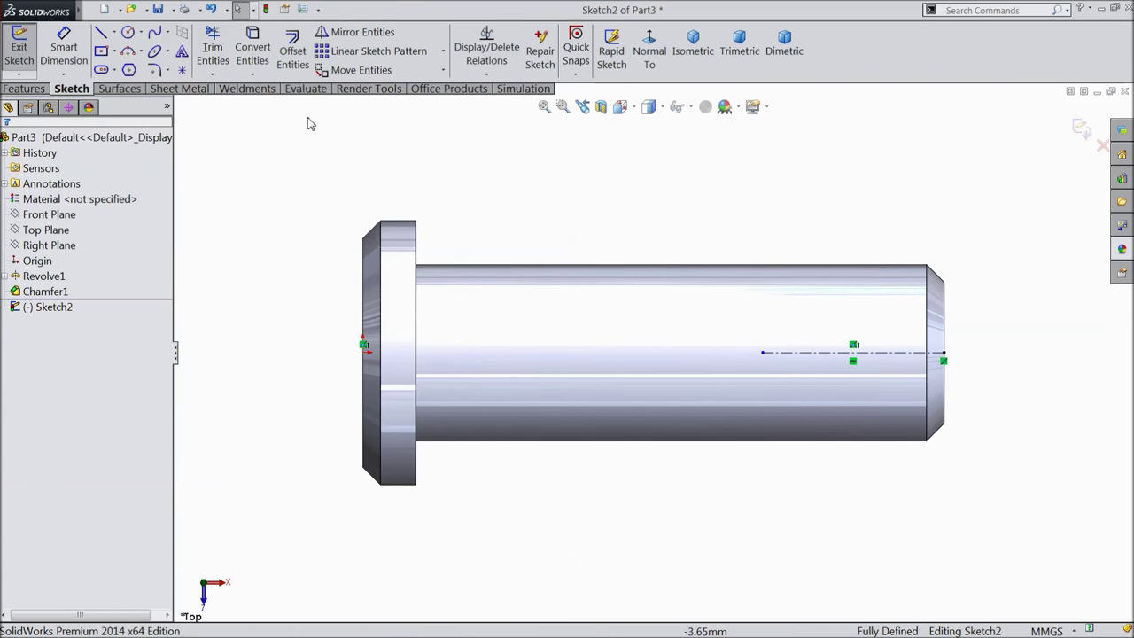
Sketch a circle of about 1.85 mm radius centred on the centerline near the pin's free end.
left_click(129, 32)
left_click(861, 352)
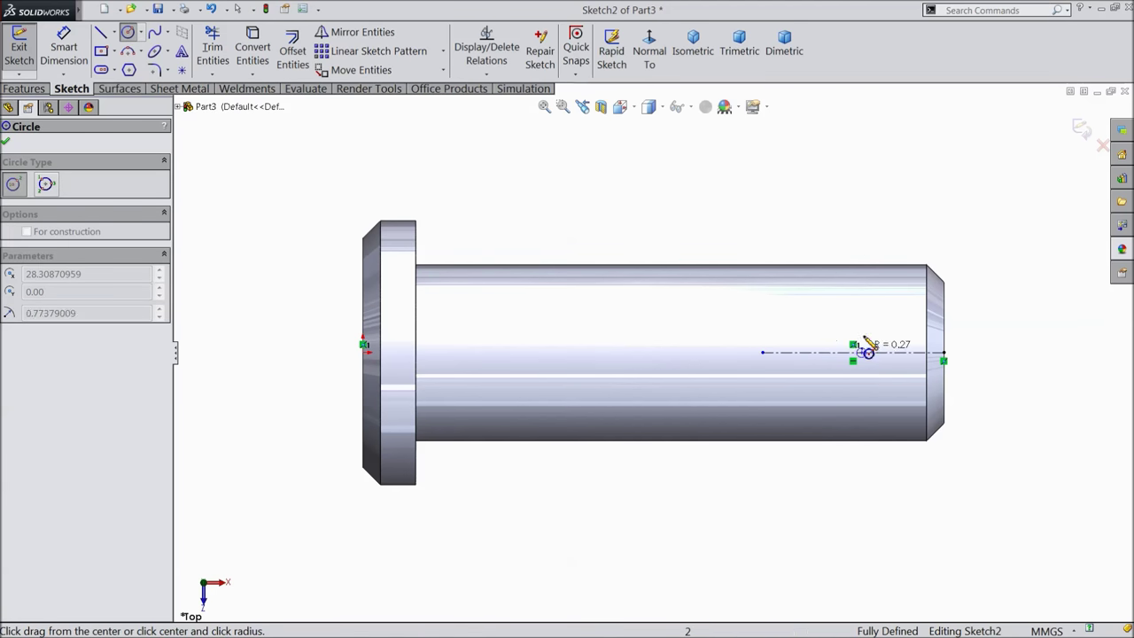
left_click(882, 328)
Dimension the distance from the circle's centre to the pin's free end face as 3 mm.
scroll(982, 354, "down", 2)
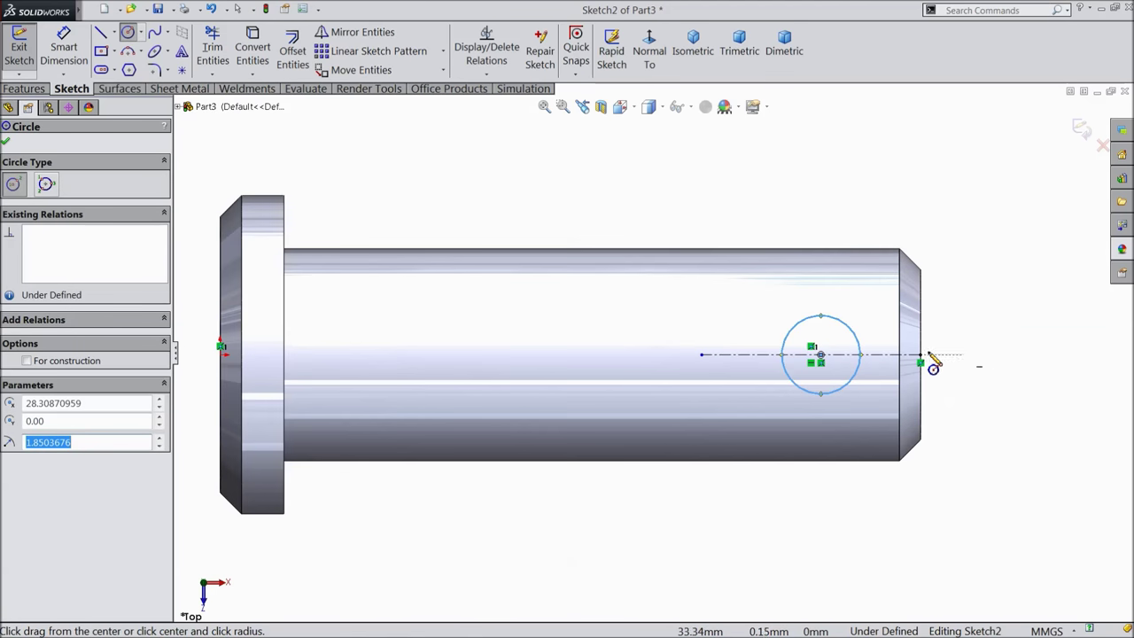
left_click(64, 49)
left_click(821, 355)
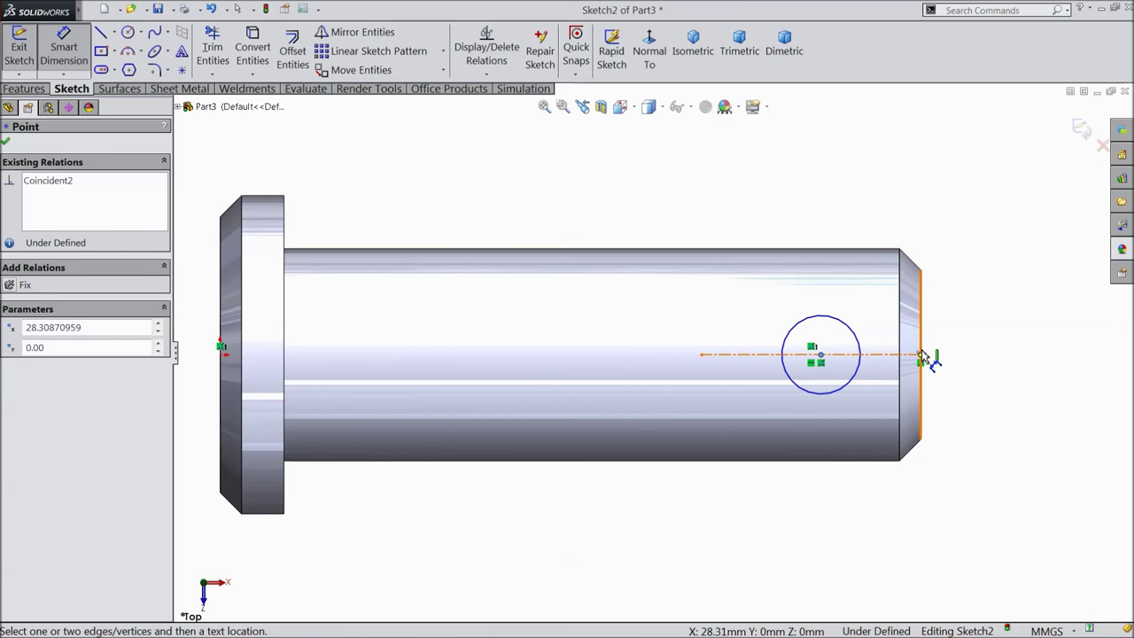
left_click(922, 354)
left_click(868, 207)
type("3")
key("Return")
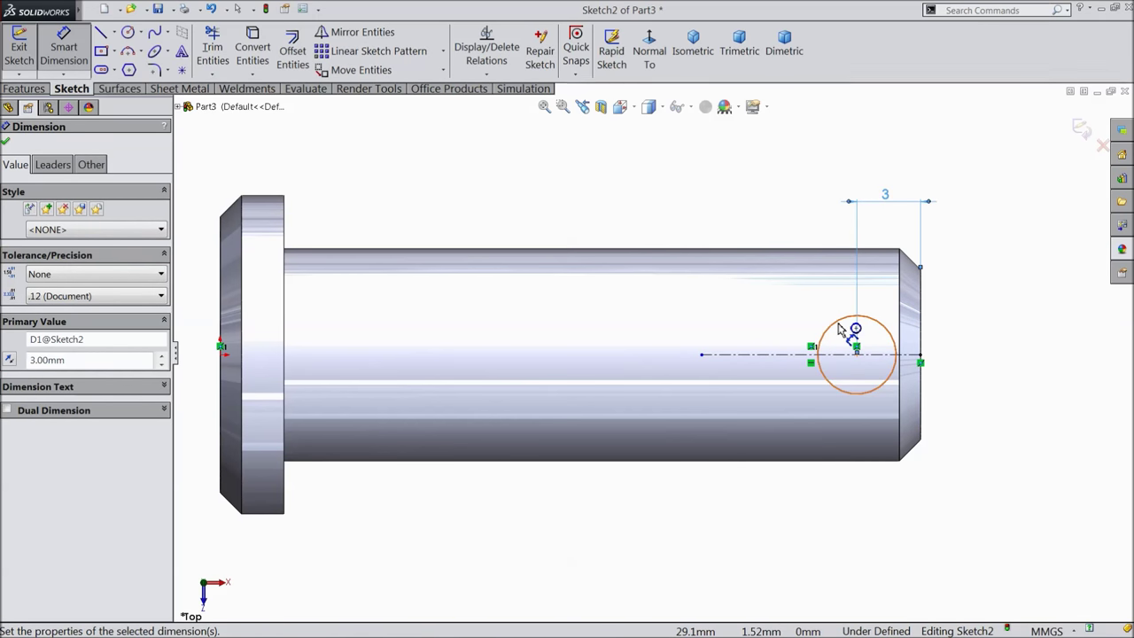
Dimension the circle's diameter as 2.5 mm.
left_click(865, 323)
left_click(1028, 329)
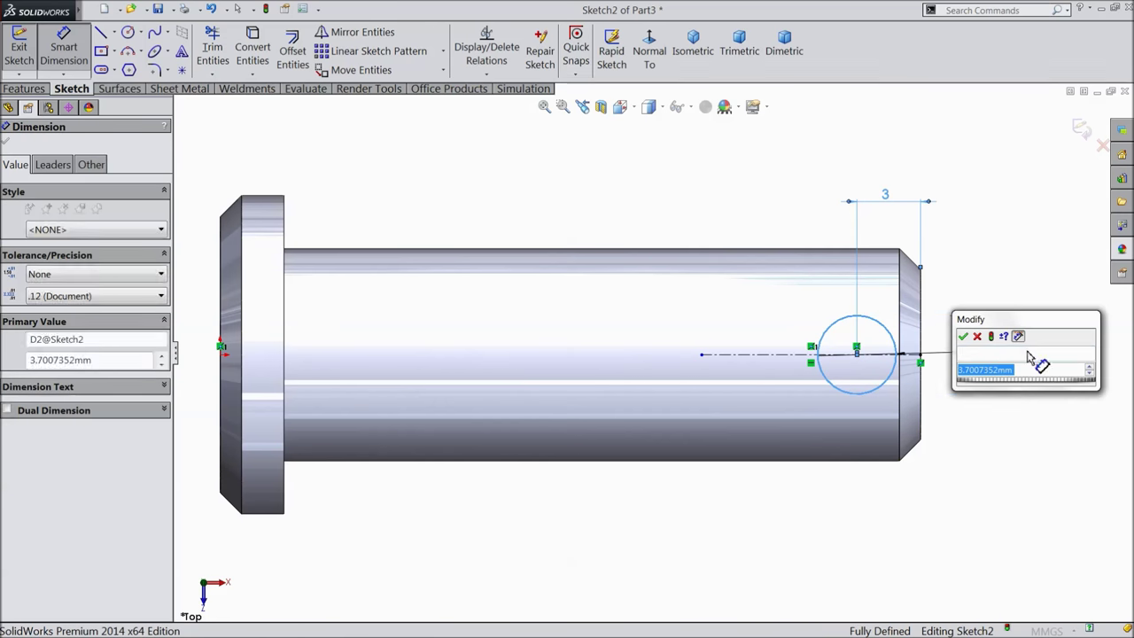
type("2")
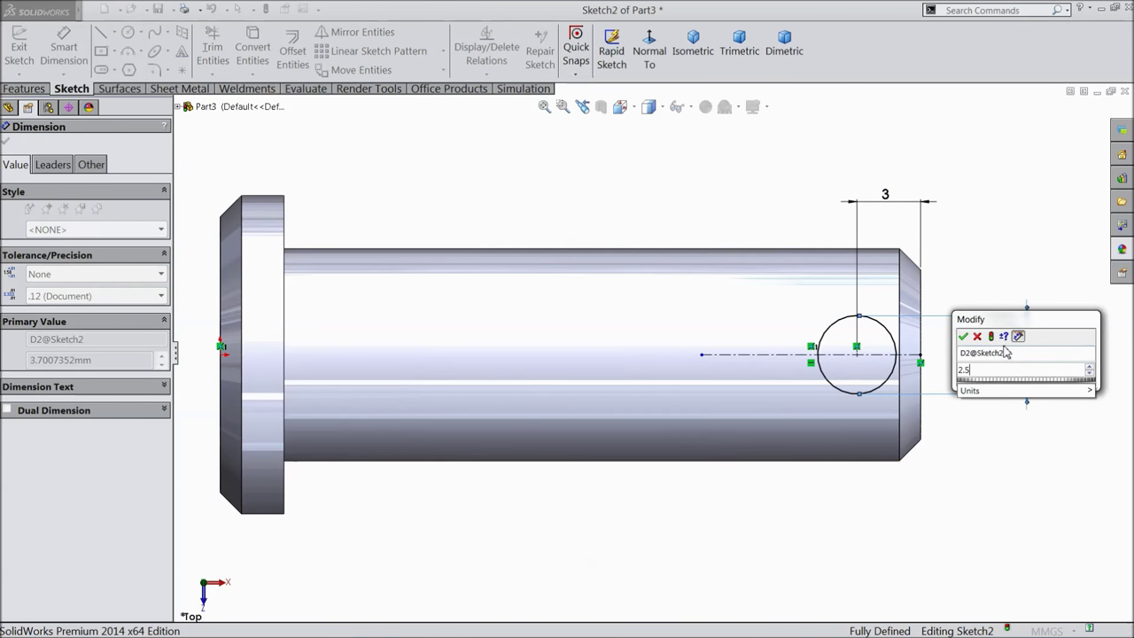
type(".5")
left_click(963, 337)
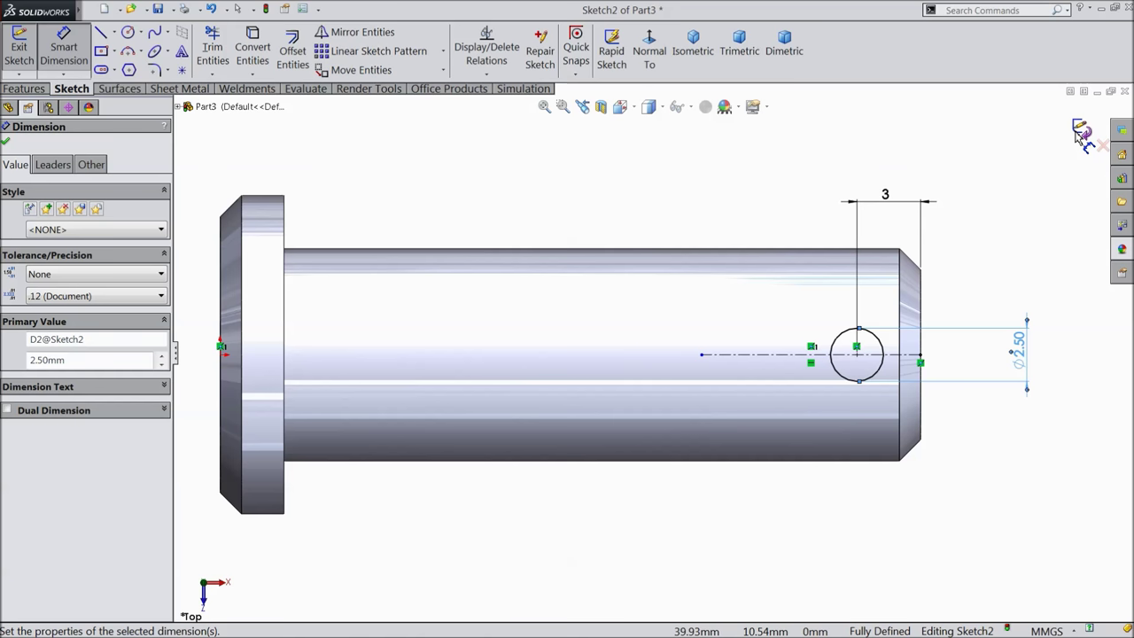
Set up an extruded cut of the circle through the whole shaft in both directions using Through All - Both.
left_click(24, 88)
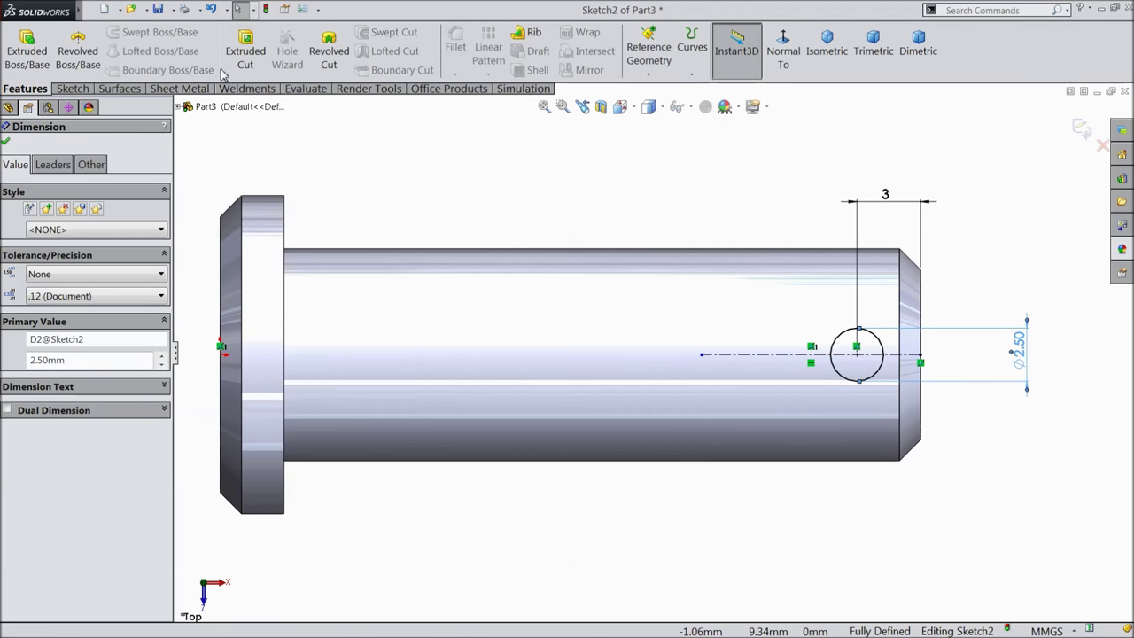
left_click(827, 44)
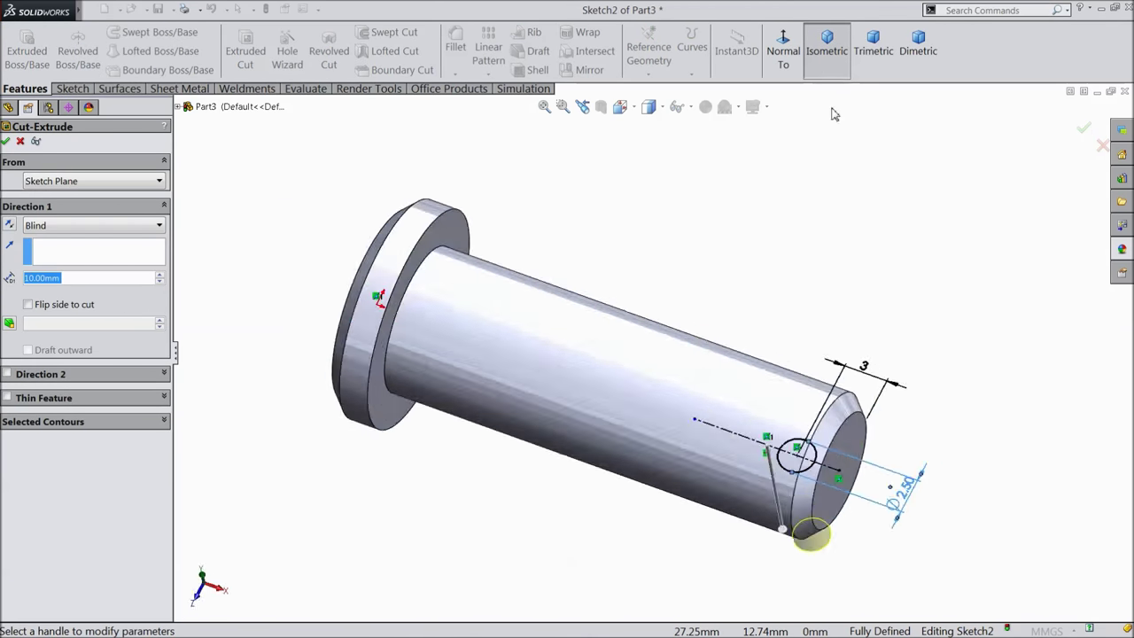
left_click(99, 227)
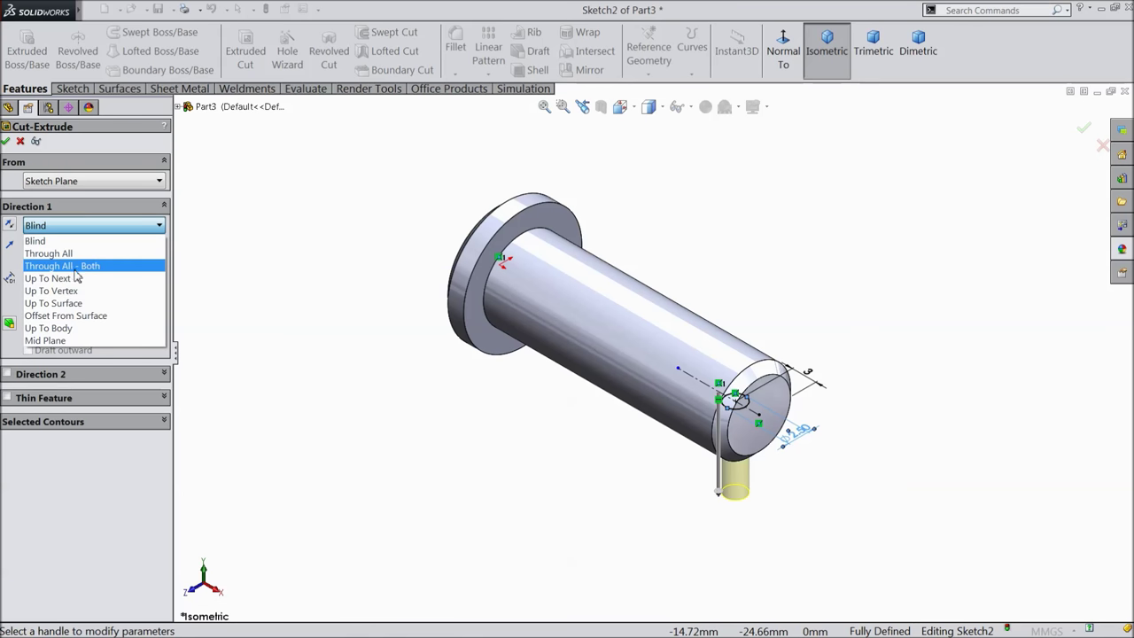
left_click(70, 268)
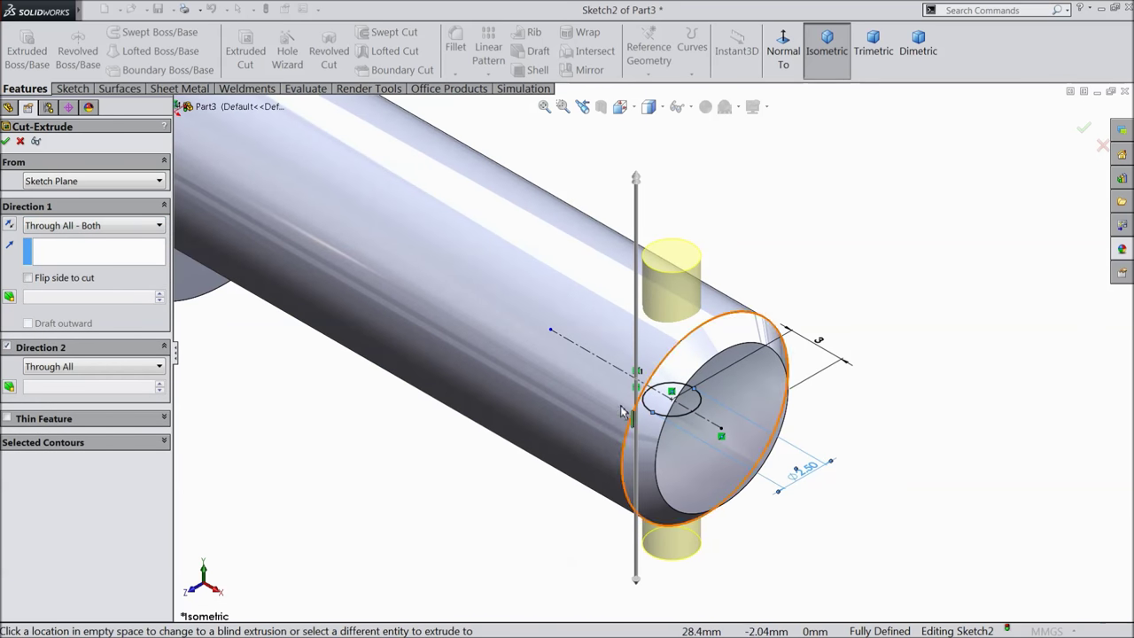
Finish the through-all cut of the cross hole in both directions and chamfer the hole's edges 0.5 mm at 45 degrees.
left_click(7, 143)
middle_click_drag(815, 239, 817, 382)
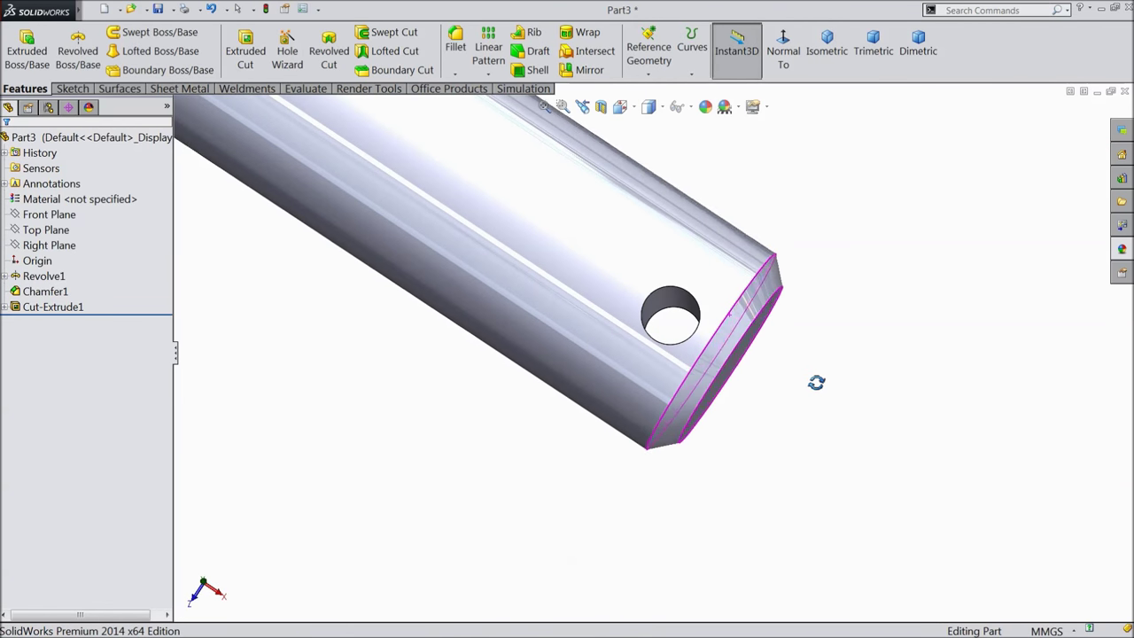
left_click(455, 74)
left_click(480, 106)
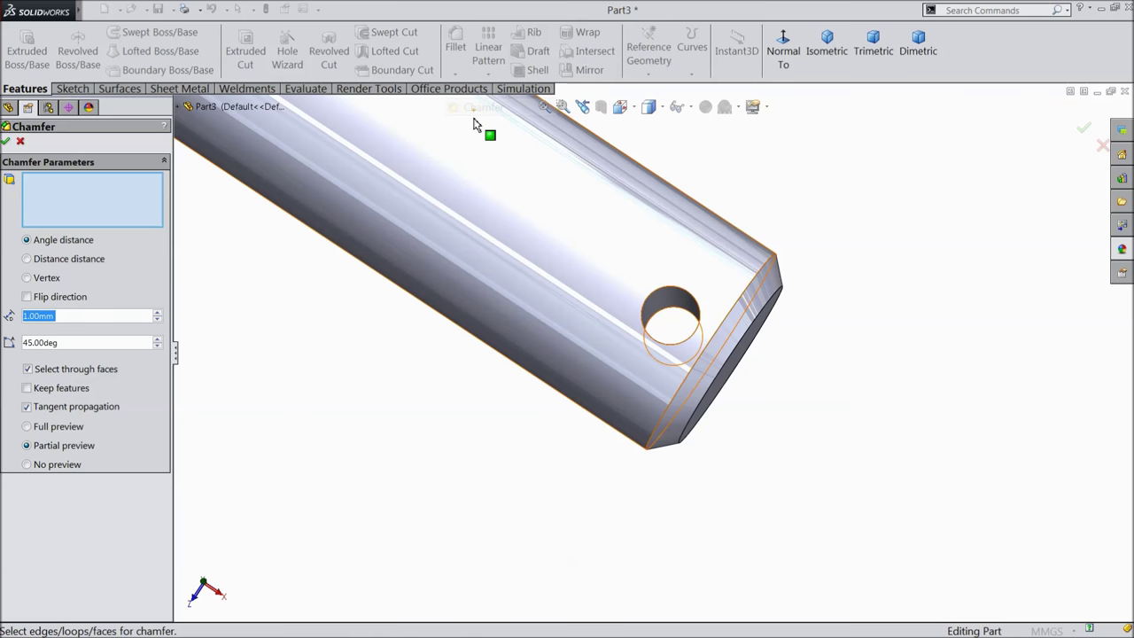
type("0.5")
key("Return")
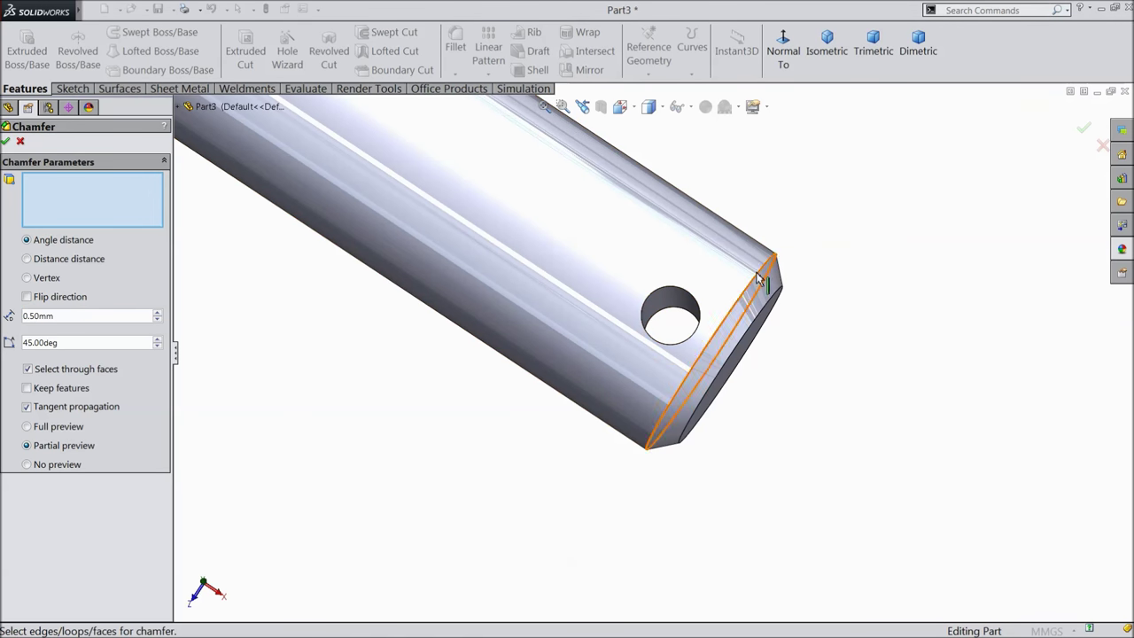
scroll(778, 280, "down", 3)
left_click(589, 329)
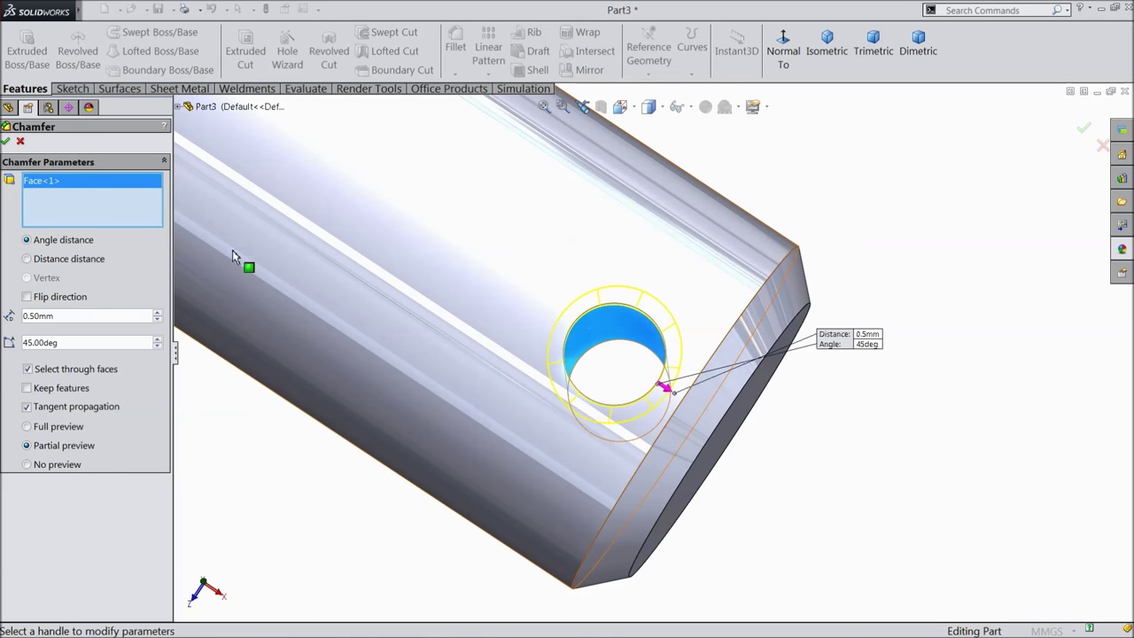
left_click(6, 143)
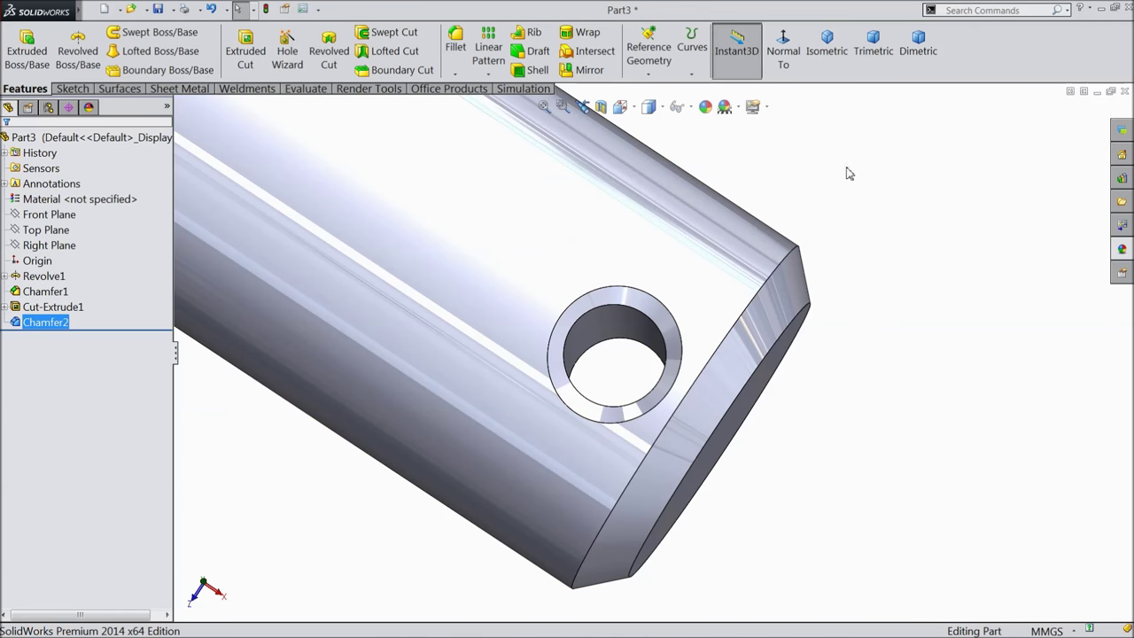
Apply the satin finish stainless steel appearance to the whole pin part.
left_click(829, 64)
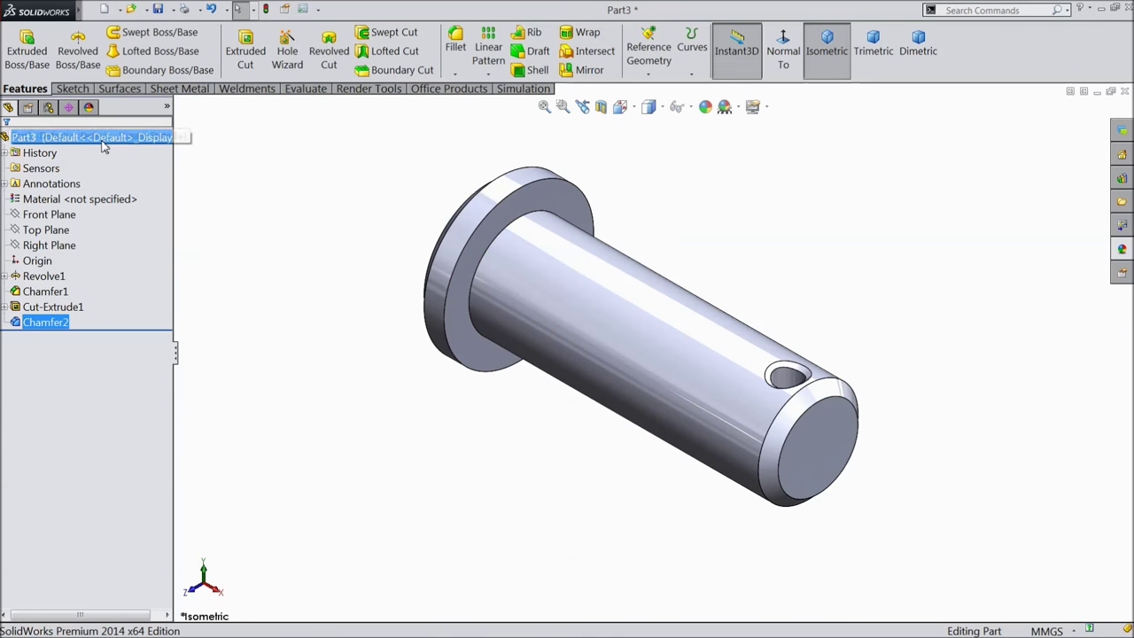
left_click(44, 137)
left_click(1127, 252)
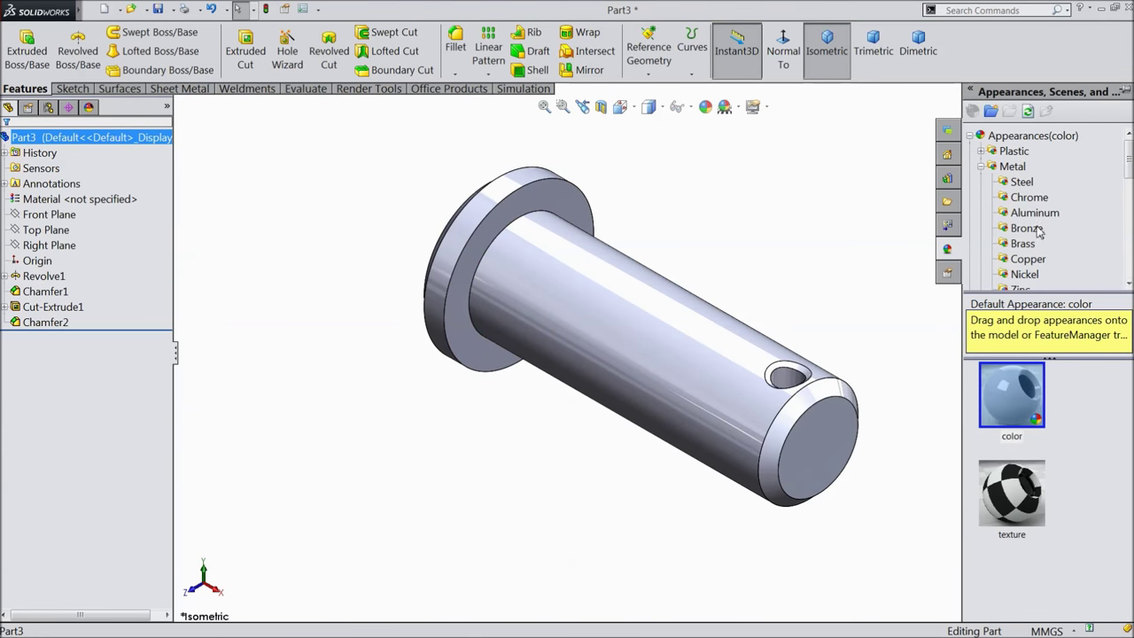
left_click(1021, 181)
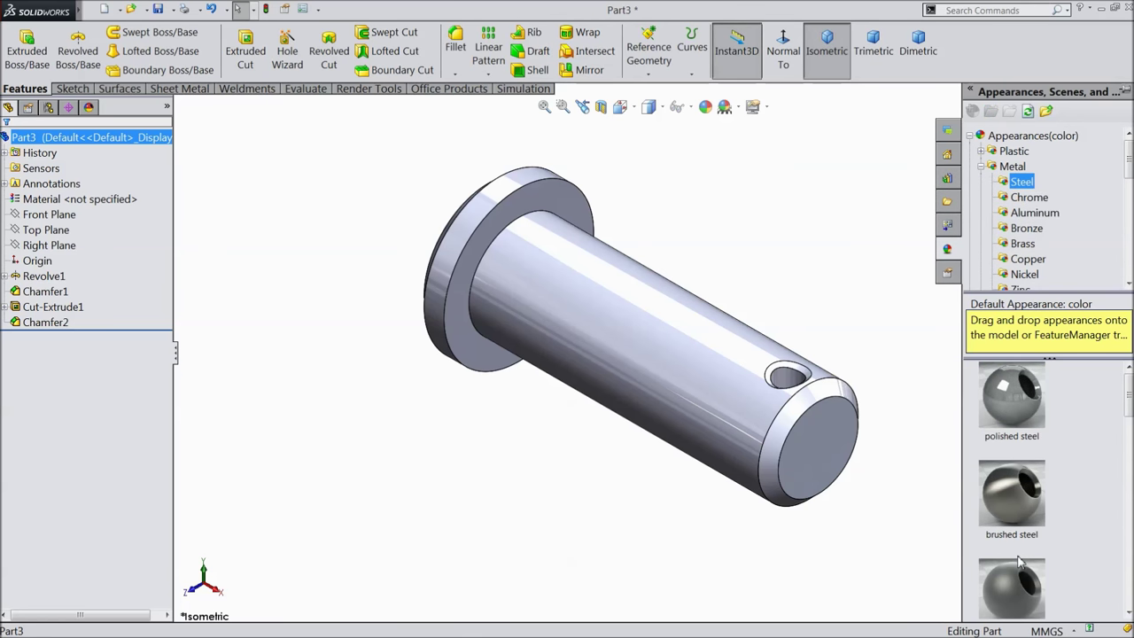
left_click_drag(1129, 404, 1130, 418)
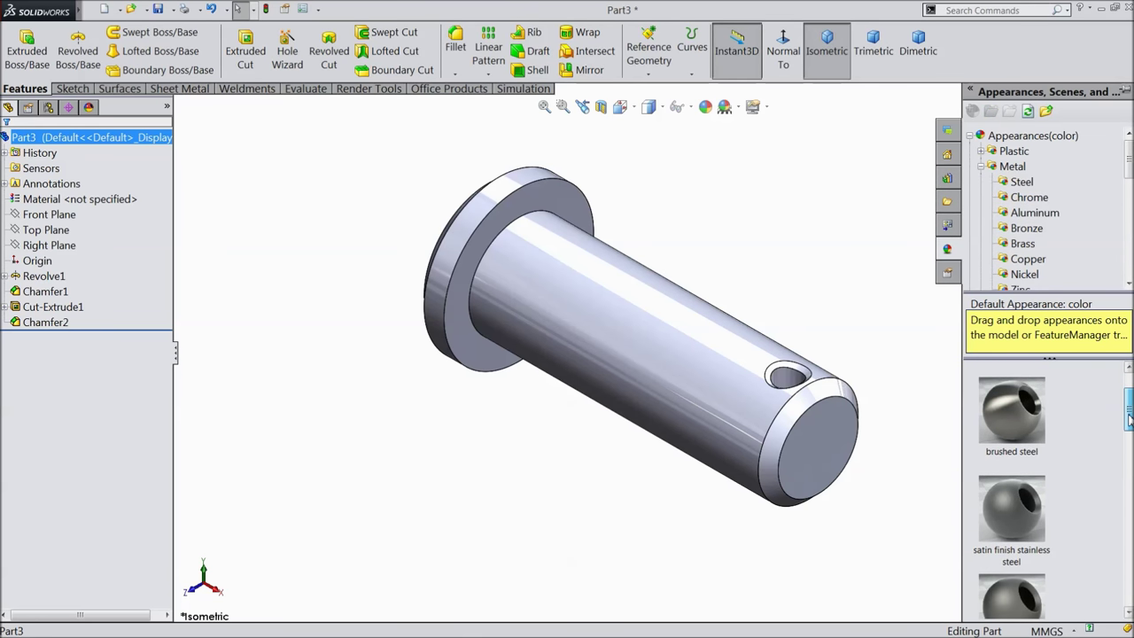
double_click(1027, 530)
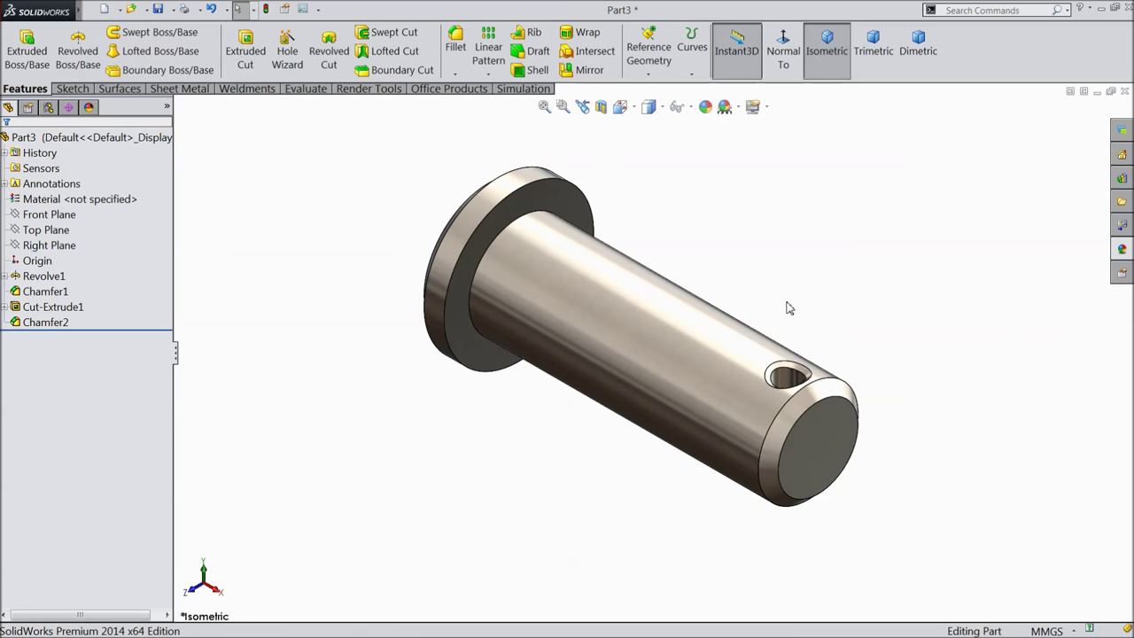
middle_click_drag(777, 282, 750, 300)
scroll(767, 335, "down", 2)
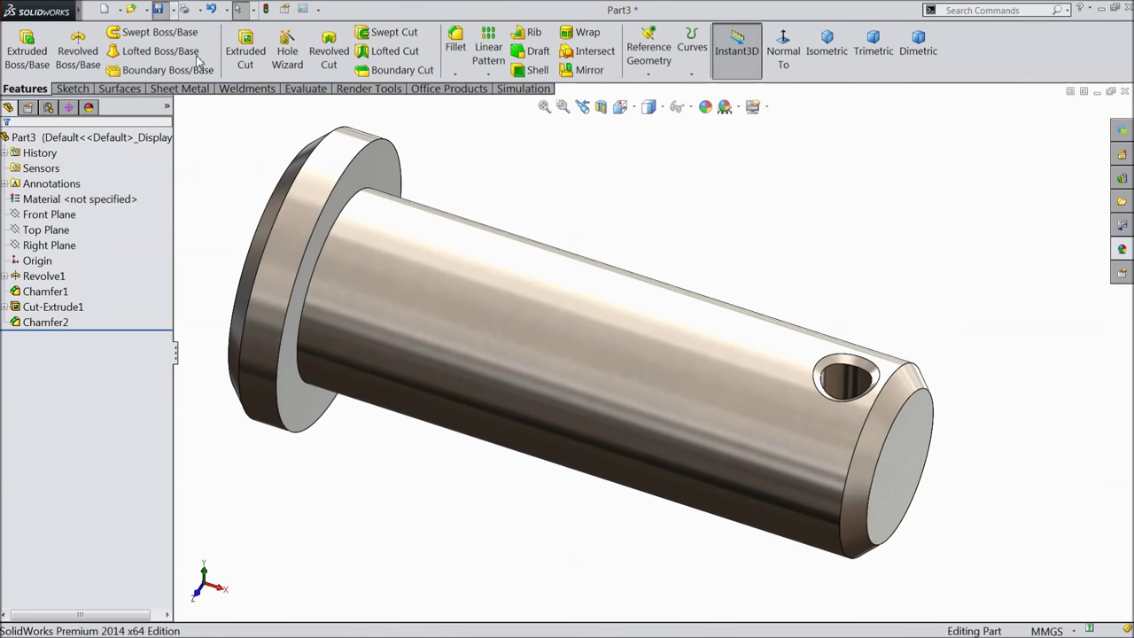
Save the part as 3.Bolt in the Turn Buckle M10 folder.
key("ctrl+s")
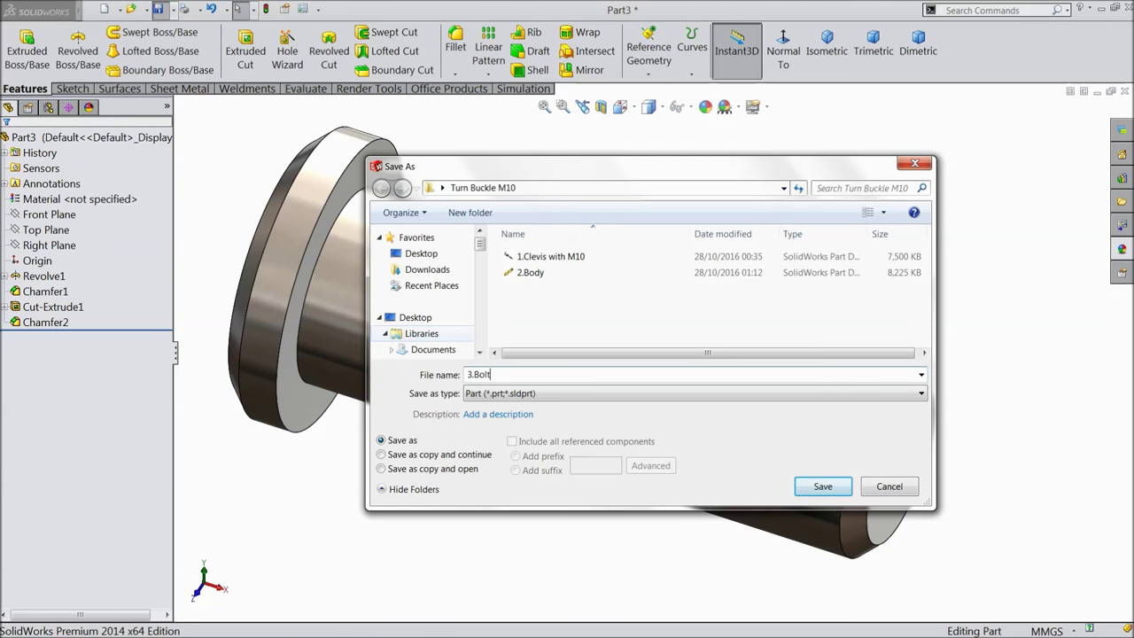
left_click(814, 488)
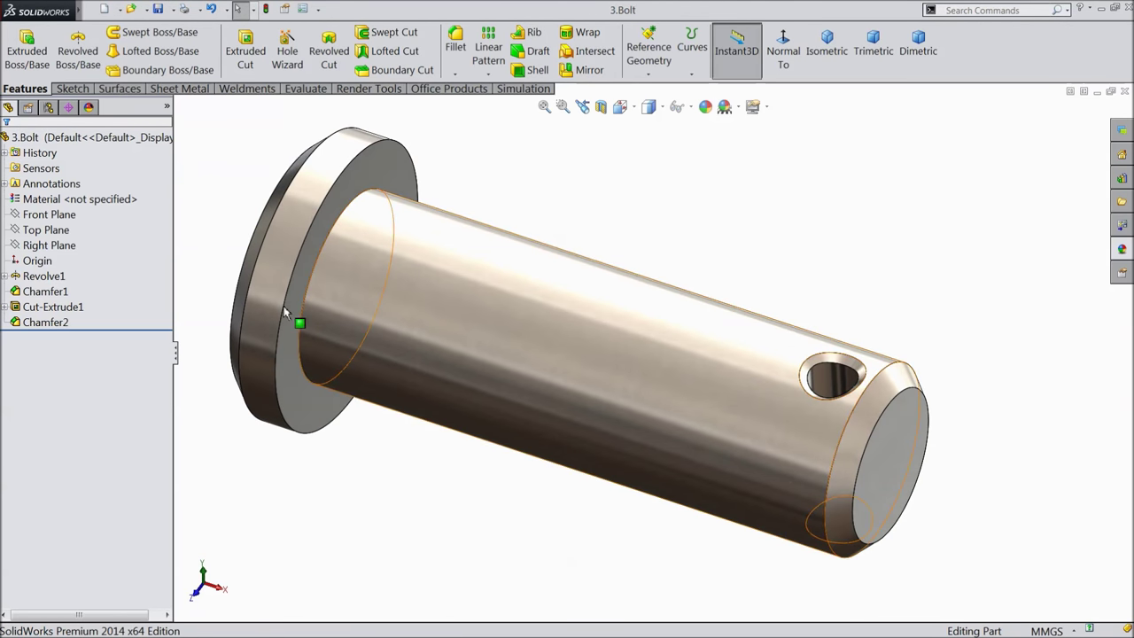
mouse_move(236, 187)
middle_mouse_down()
mouse_move(229, 176)
mouse_move(243, 195)
middle_mouse_up()
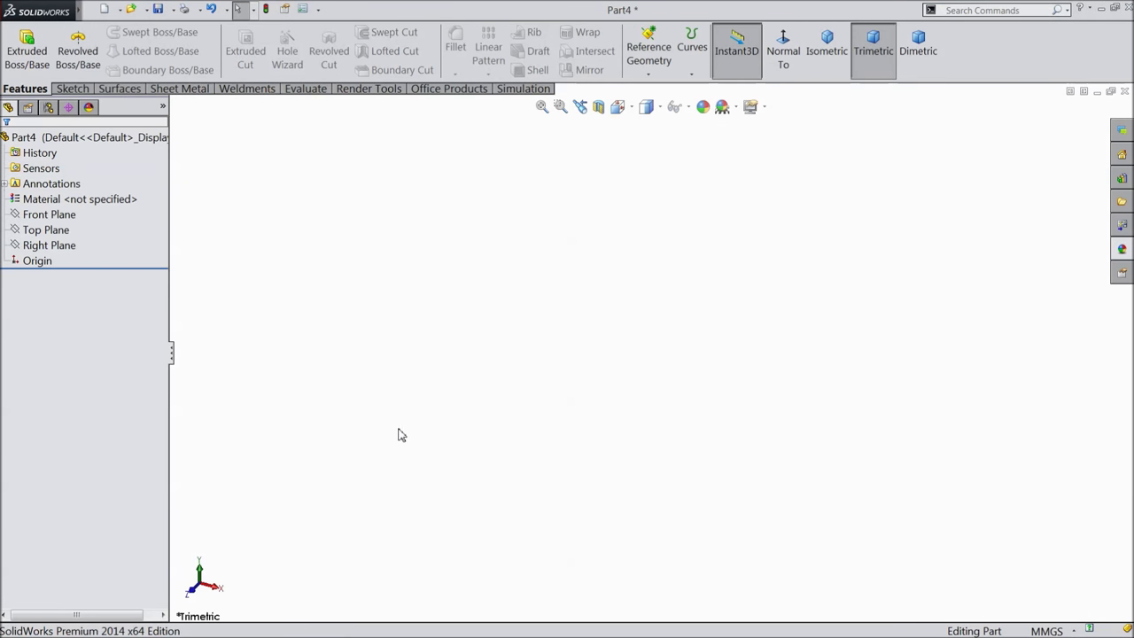
Sketch two concentric circles centred on the origin on the Front Plane of the new part, the outer about 168 mm in diameter.
left_click(49, 215)
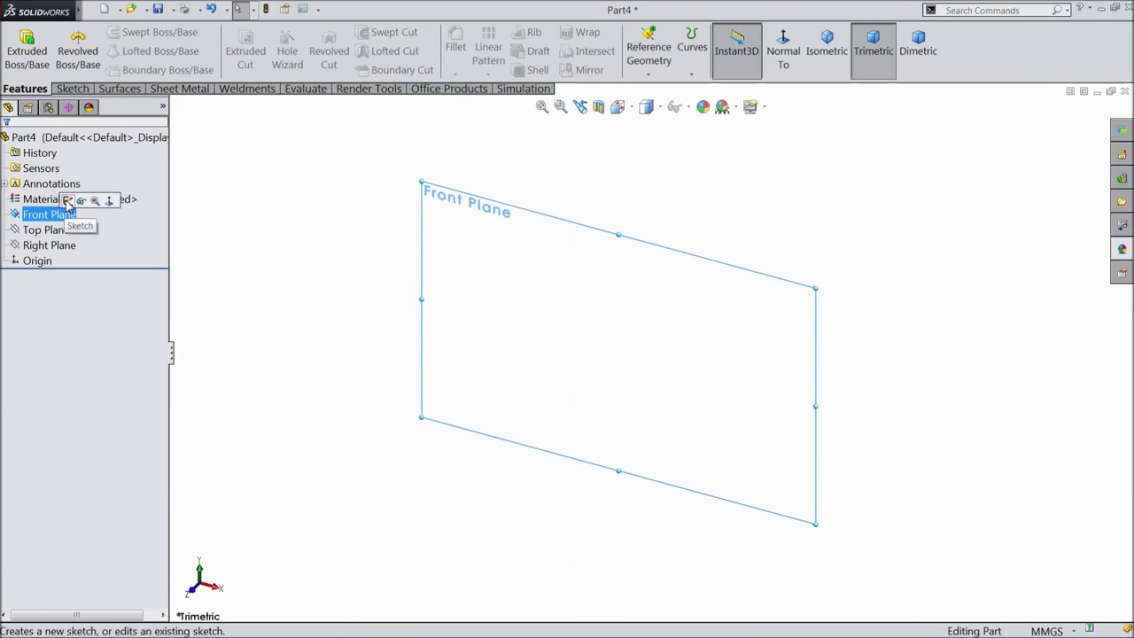
left_click(71, 188)
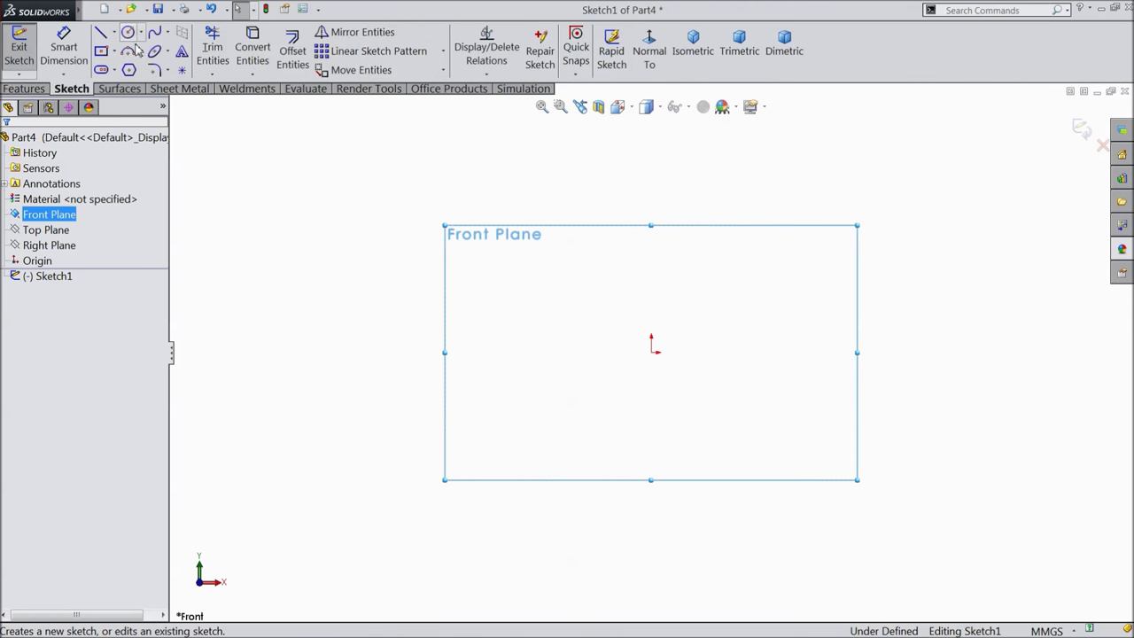
left_click(129, 32)
left_click(651, 350)
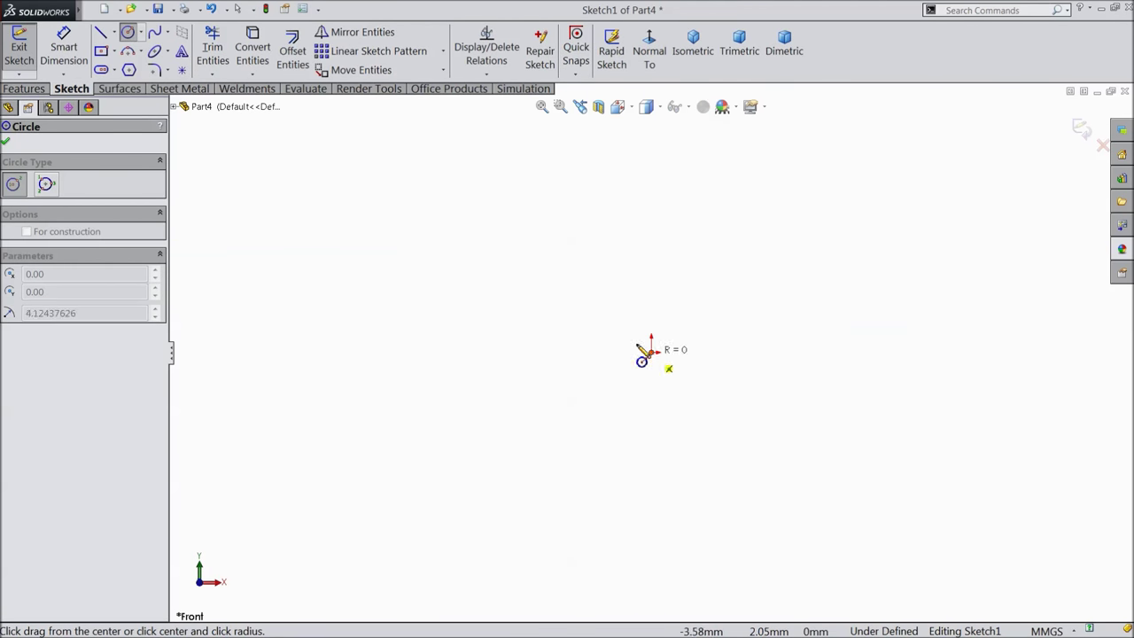
left_click(492, 248)
left_click(651, 350)
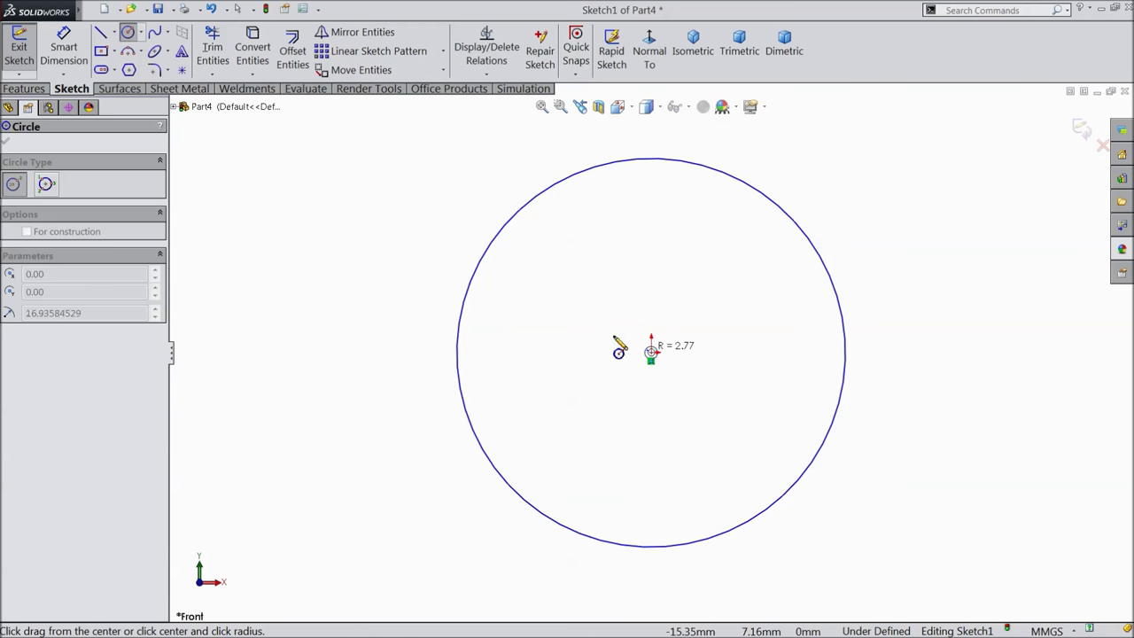
left_click(550, 319)
Dimension the outer circle's diameter at 15 mm and the inner circle's diameter at 10.5 mm.
left_click(64, 48)
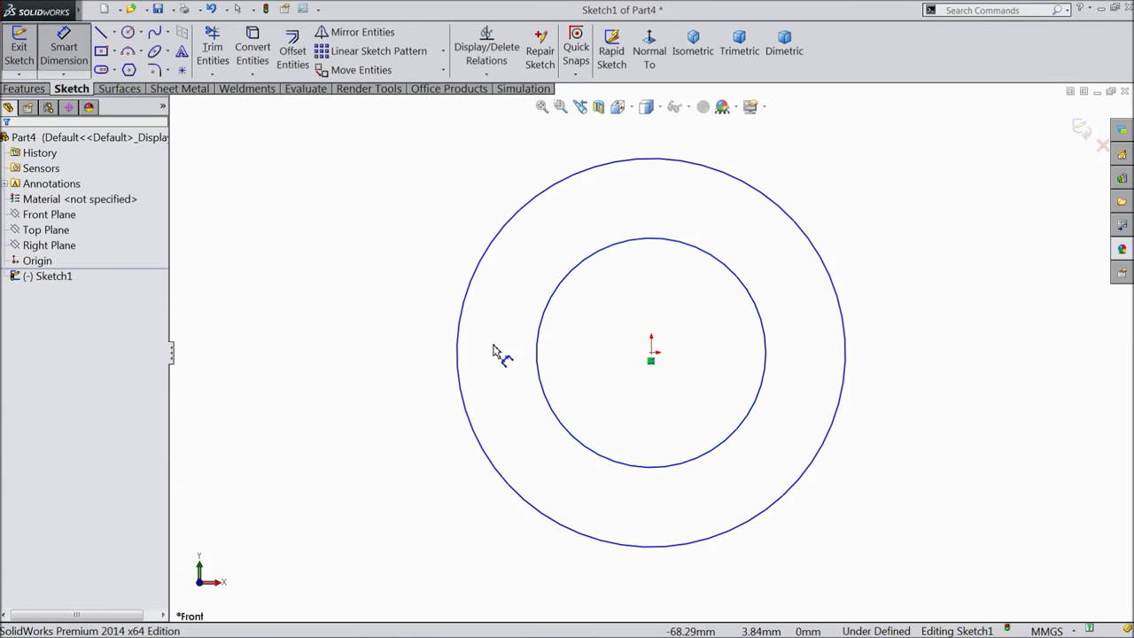
left_click(460, 341)
left_click(395, 358)
type("15")
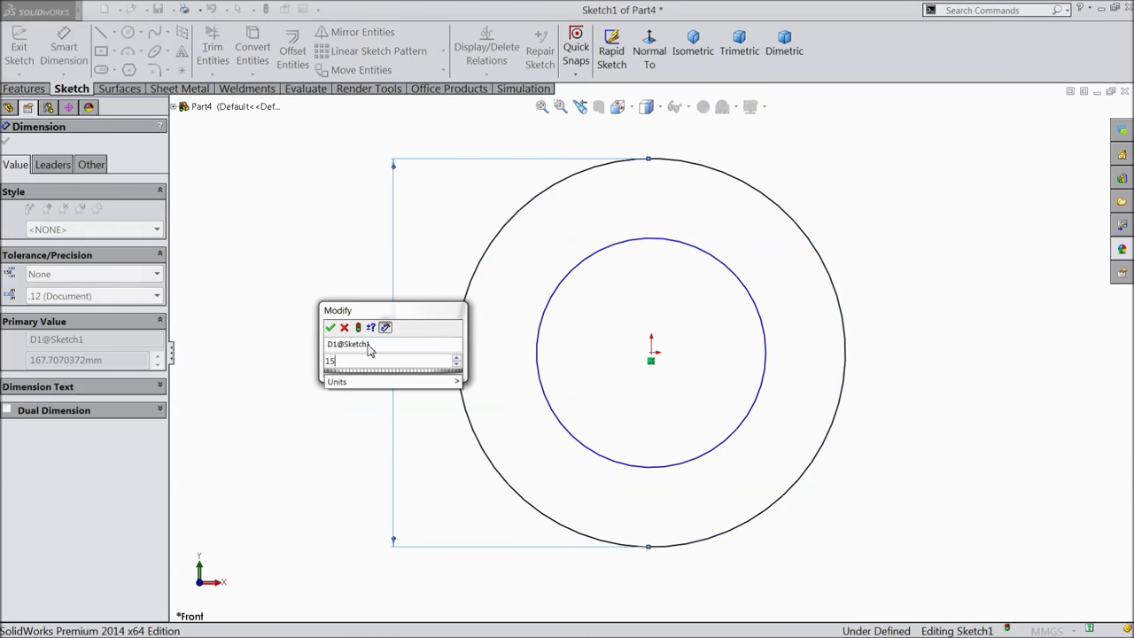
left_click(329, 328)
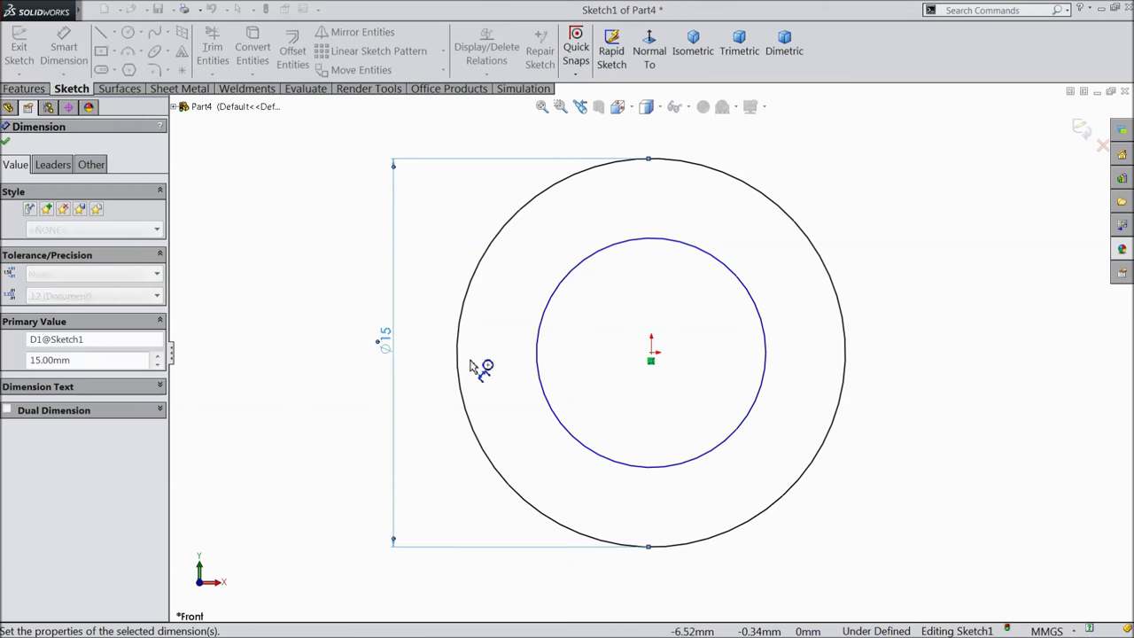
left_click(539, 366)
left_click(432, 358)
type("10.5")
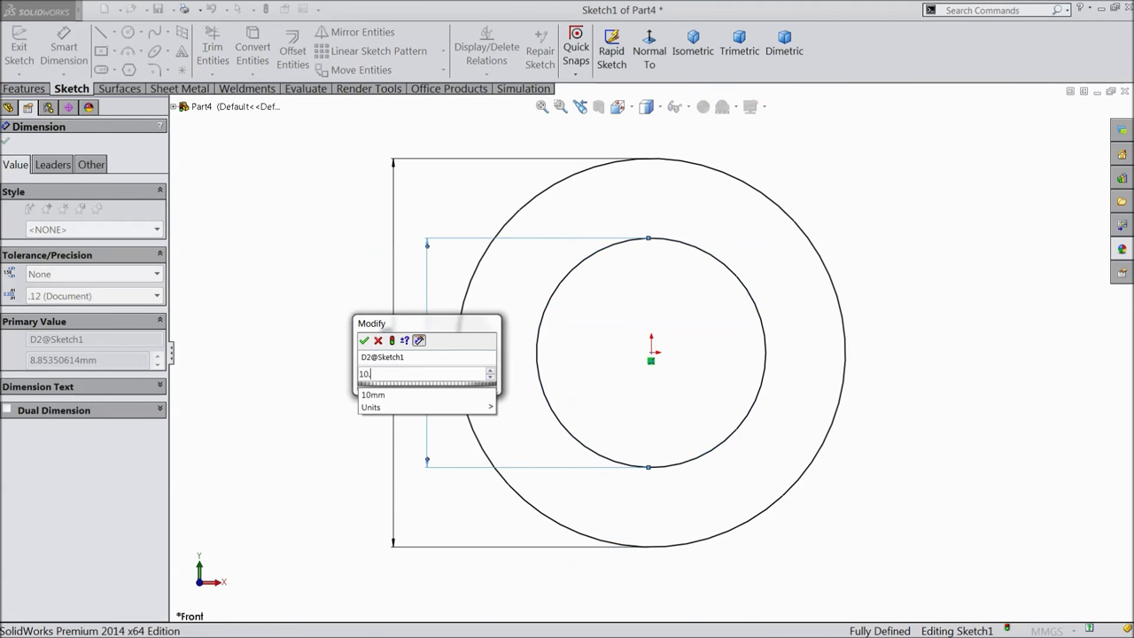
left_click(364, 342)
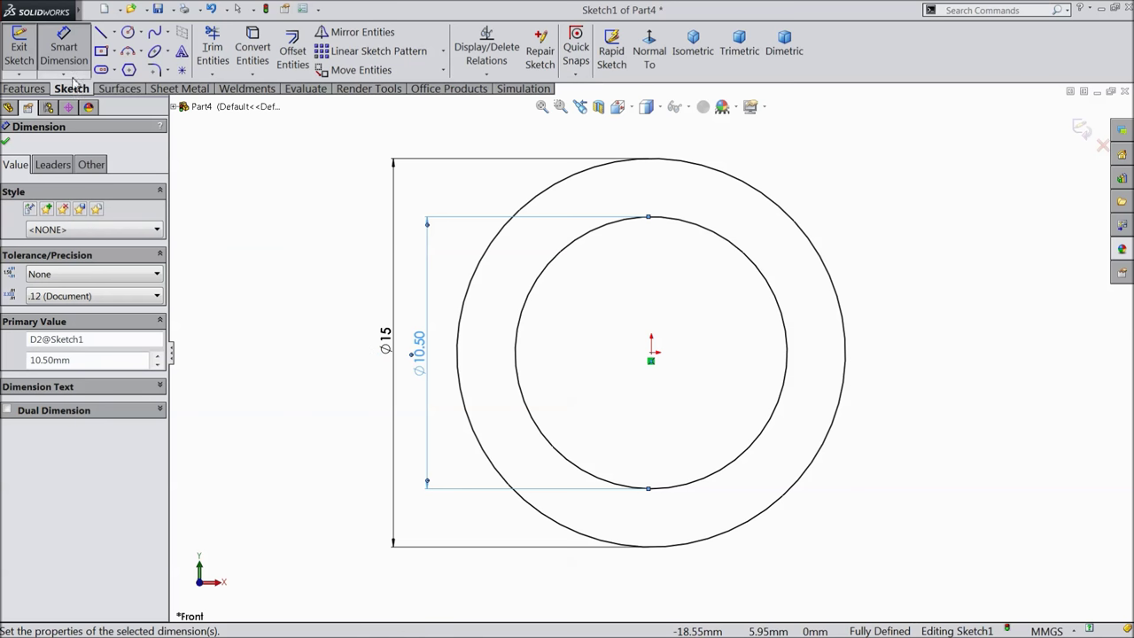
Extrude the ring profile 2 mm with the Mid Plane end condition.
left_click(36, 89)
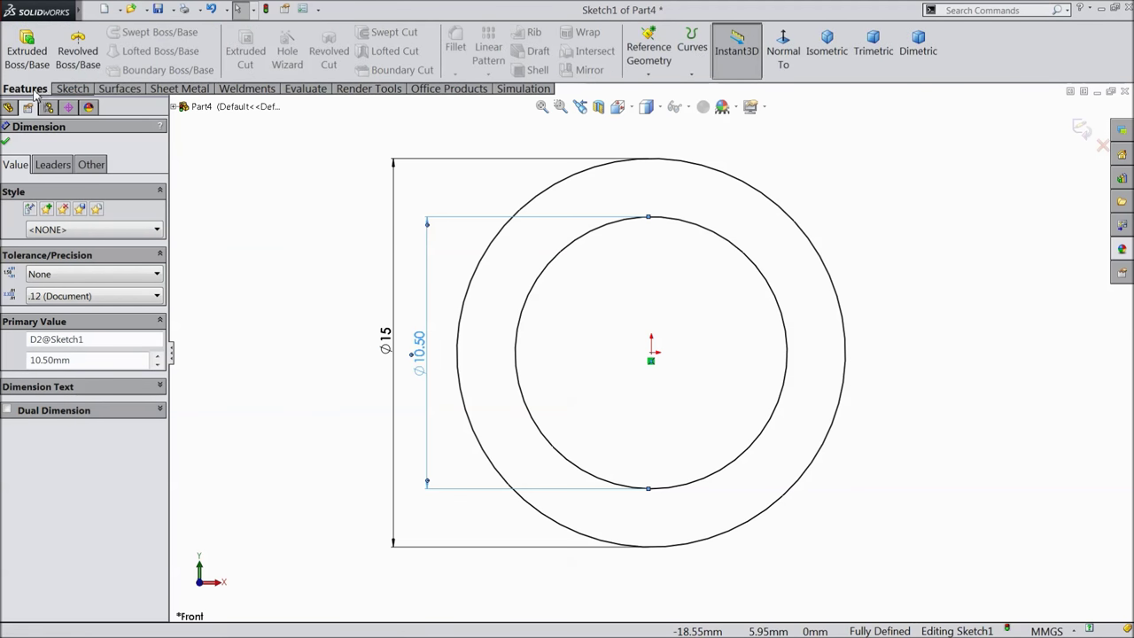
left_click(26, 50)
type("2")
key("Return")
left_click(64, 227)
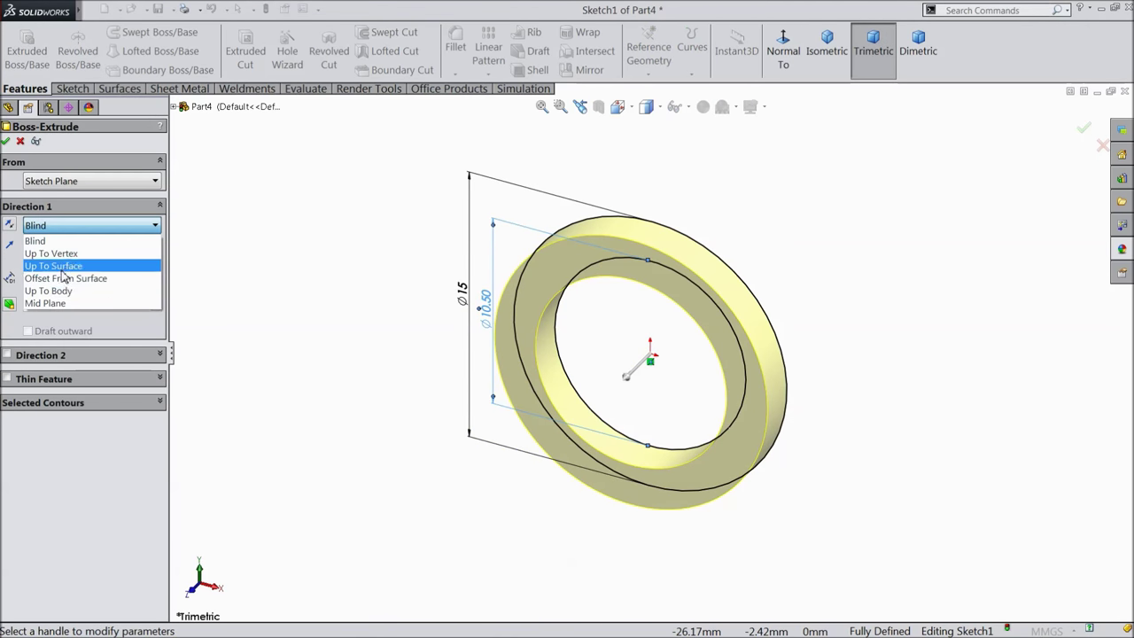
left_click(53, 305)
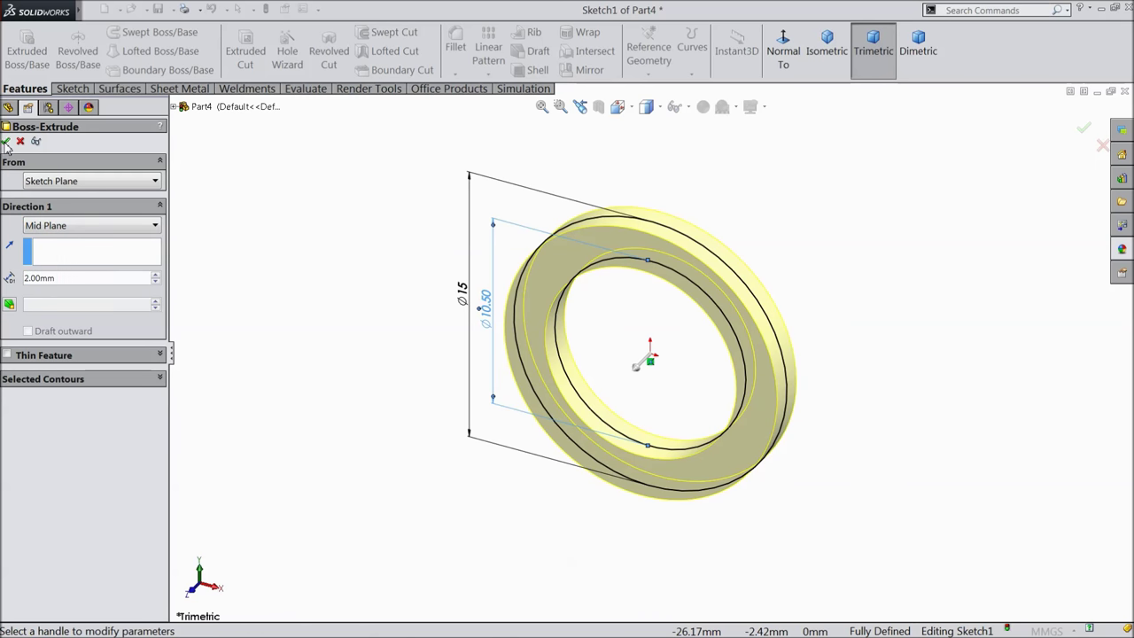
left_click(6, 142)
Chamfer both outer circular edges of the ring 0.5 mm at 45 degrees.
left_click(455, 74)
left_click(466, 111)
type("0.5")
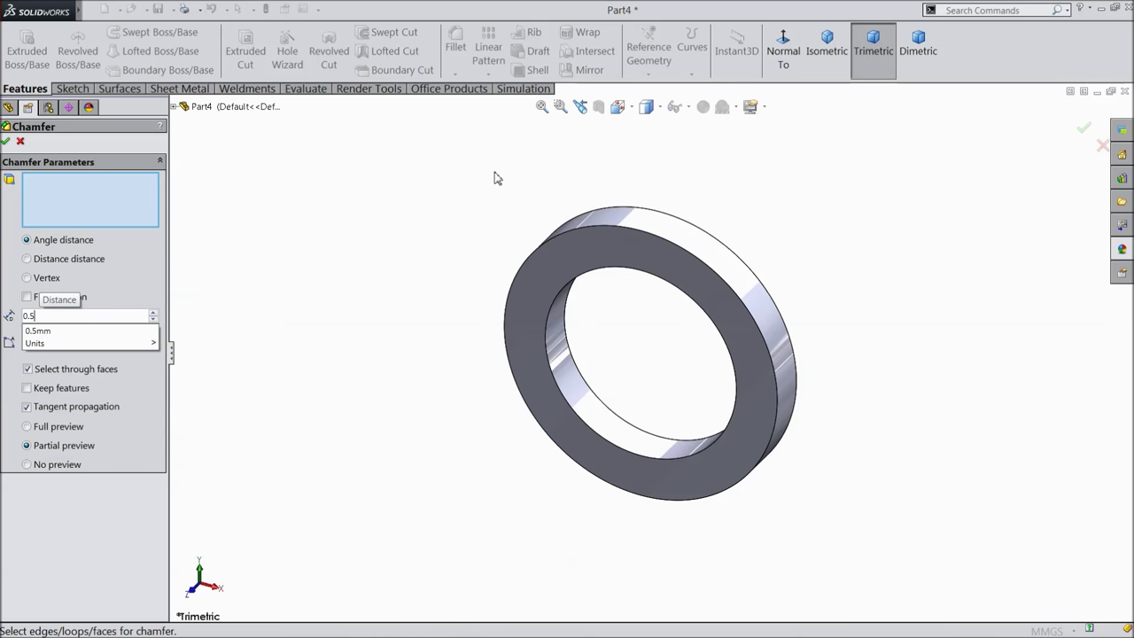
key("Return")
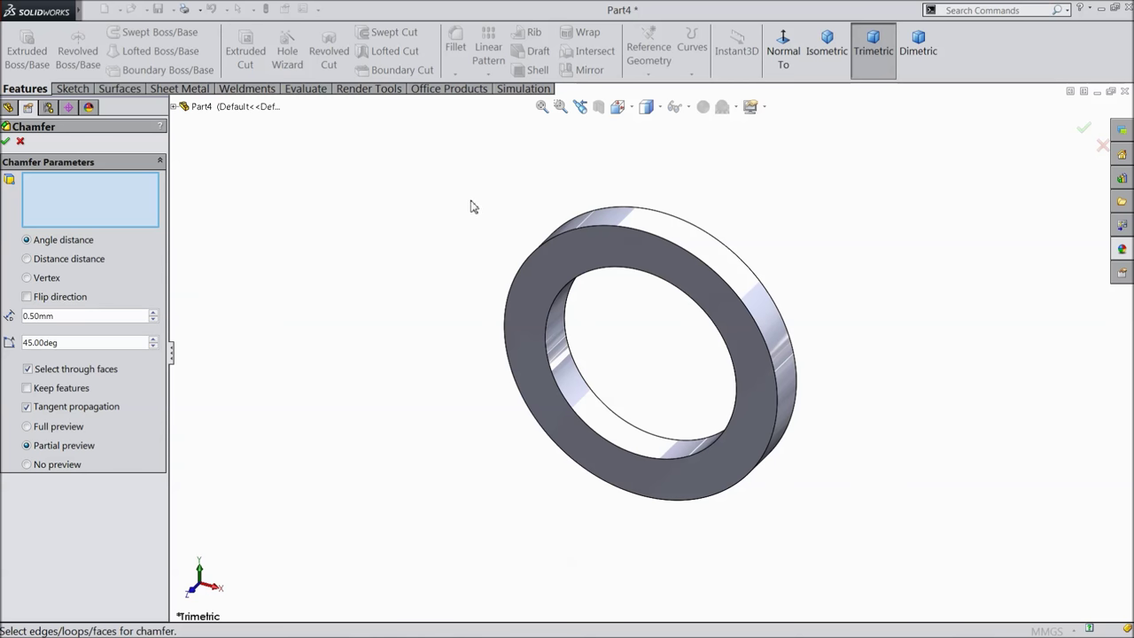
left_click(547, 252)
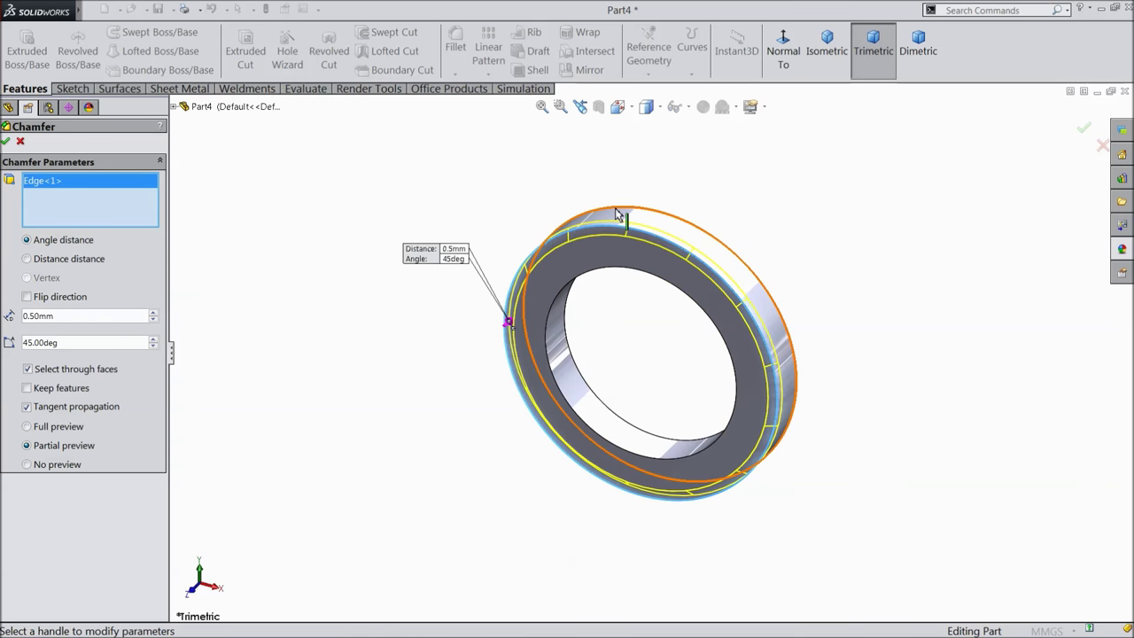
left_click(617, 213)
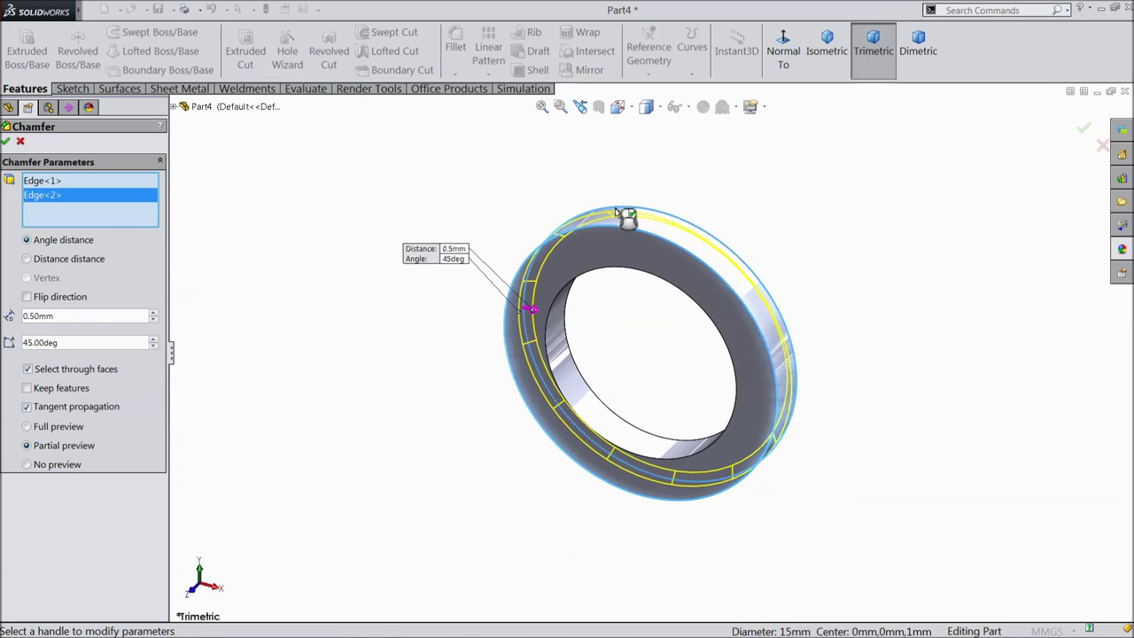
left_click(7, 142)
Apply the satin finish stainless steel appearance to the whole ring part.
scroll(802, 366, "down", 2)
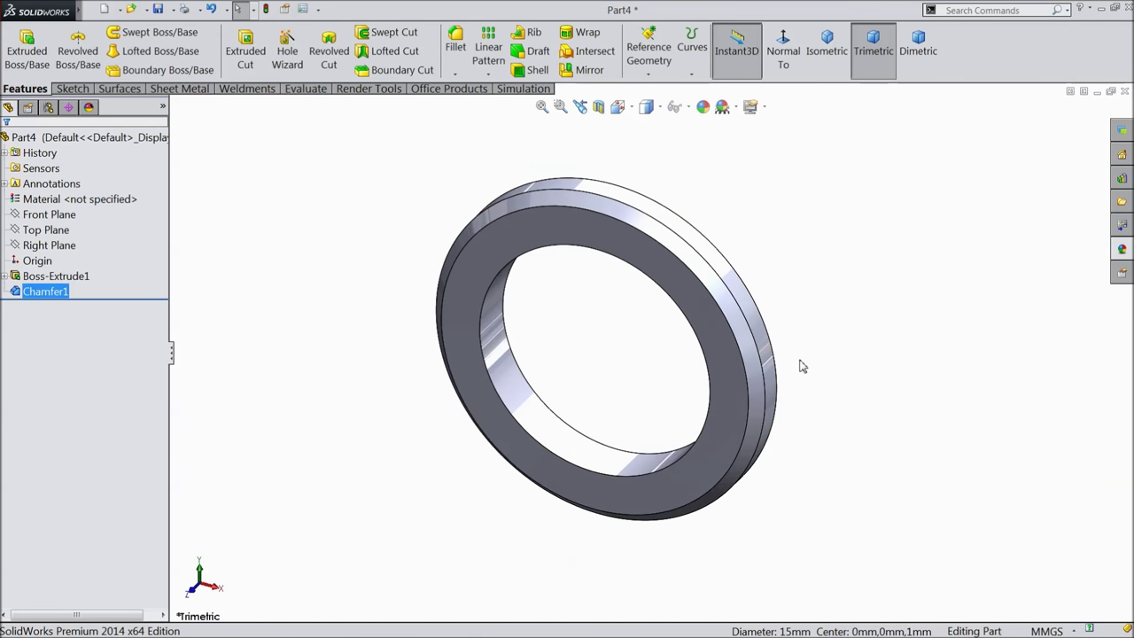
left_click(124, 139)
left_click(1122, 251)
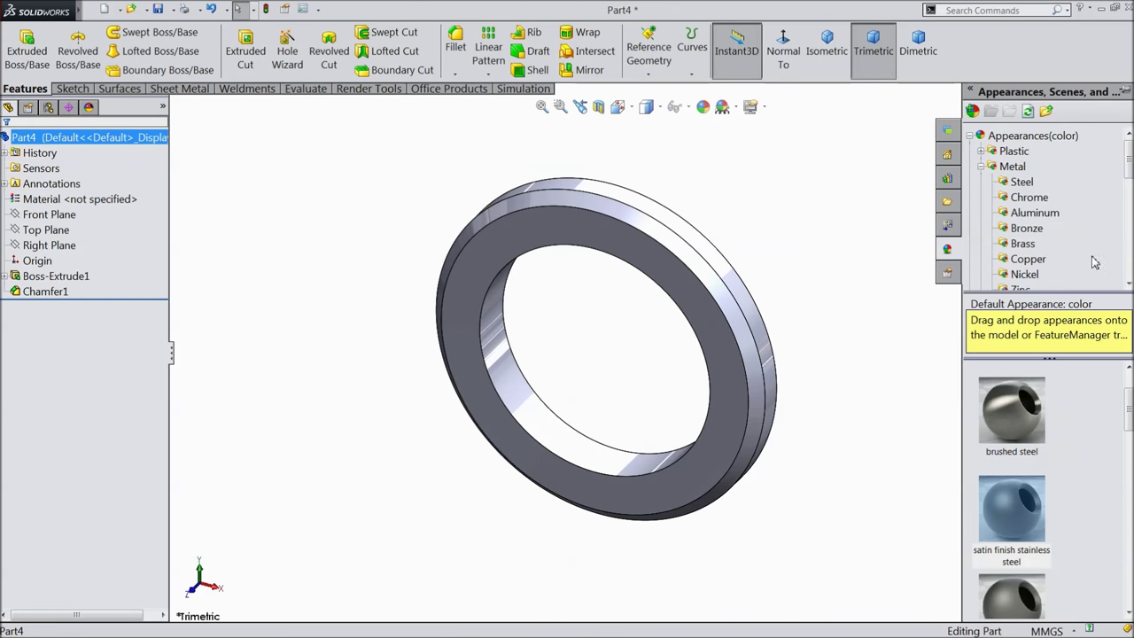
left_click(1021, 182)
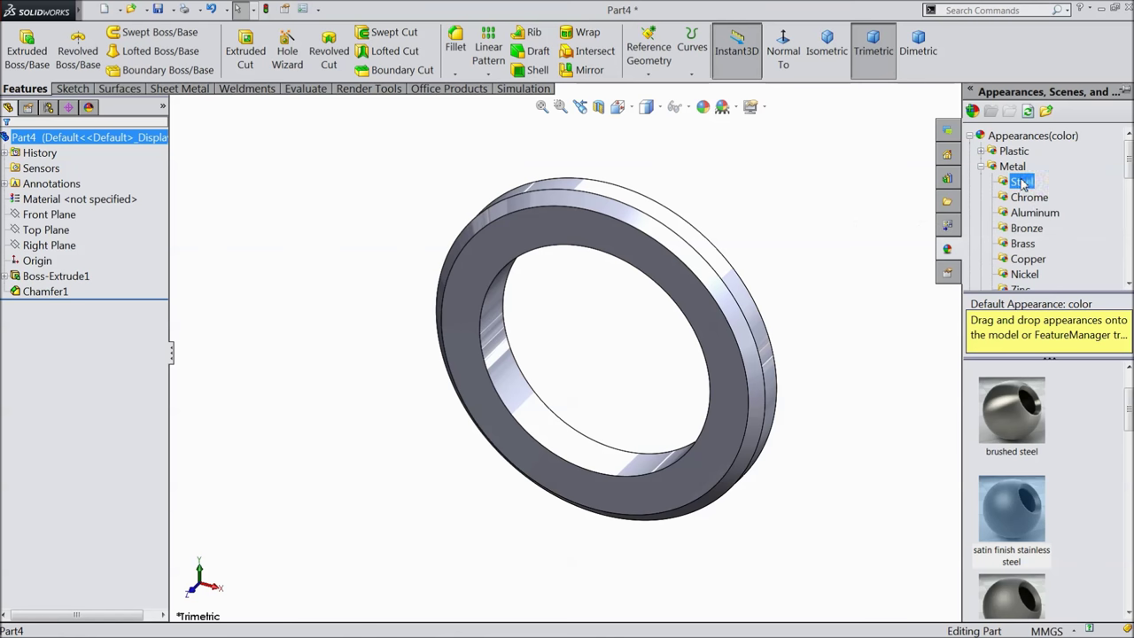
double_click(1019, 542)
Change the ring part's appearance to polished steel.
middle_click_drag(899, 417, 924, 489)
scroll(767, 358, "down", 2)
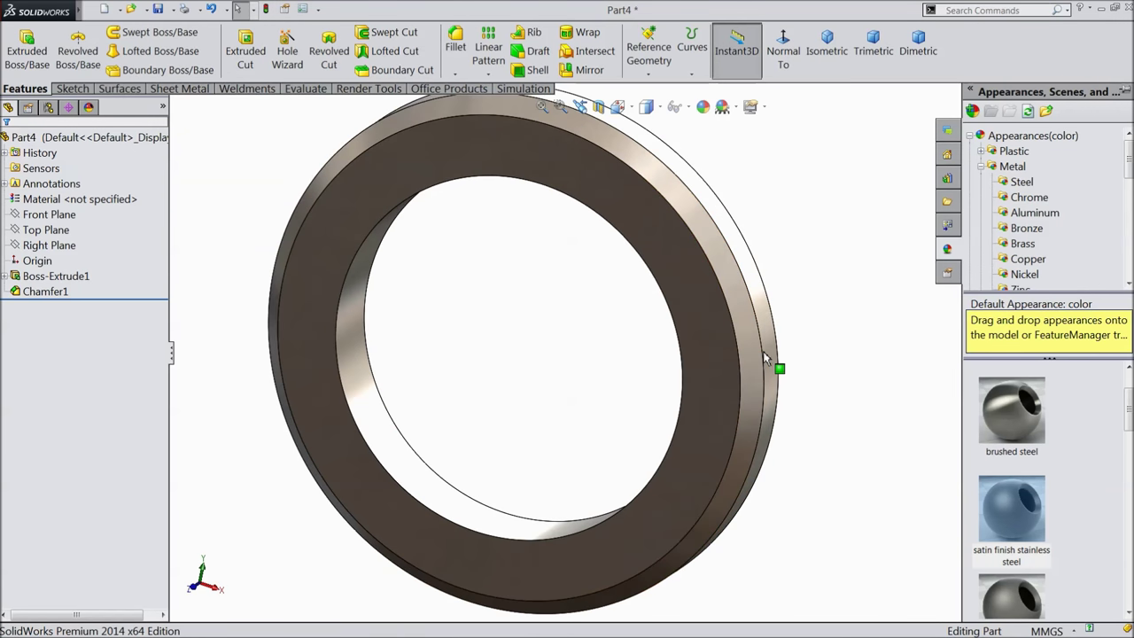
scroll(1032, 428, "up", 1)
left_click(1032, 409)
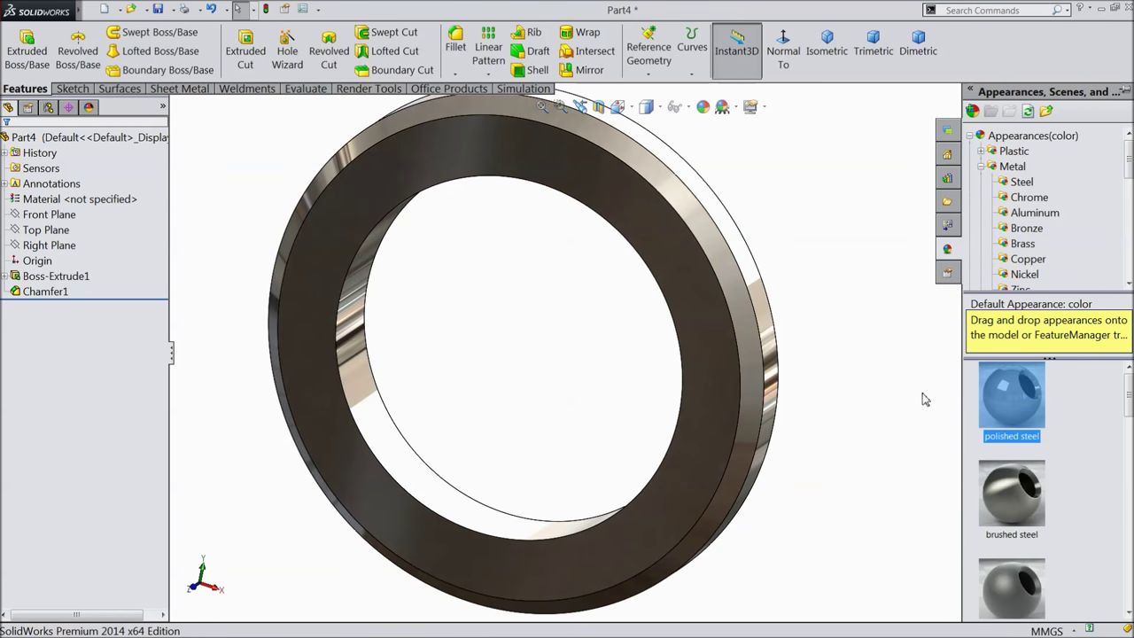
Save the finished ring part as 4.Washer in the Turn Buckle M10 folder.
key("ctrl+shift+z")
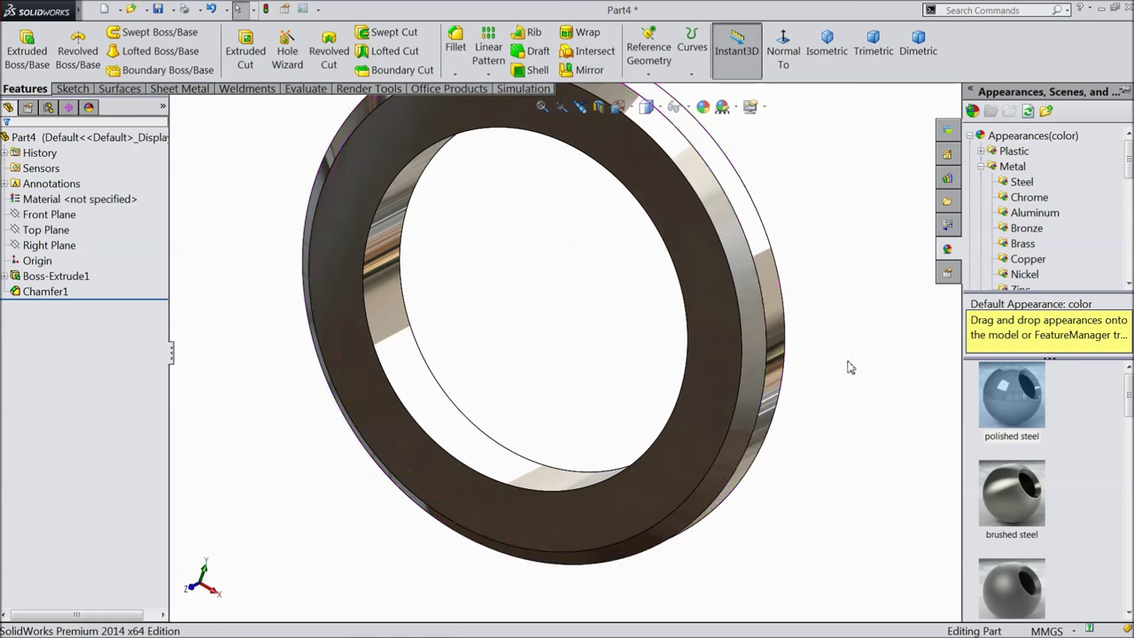
key("ctrl+shift+z")
key("ctrl+shift+z")
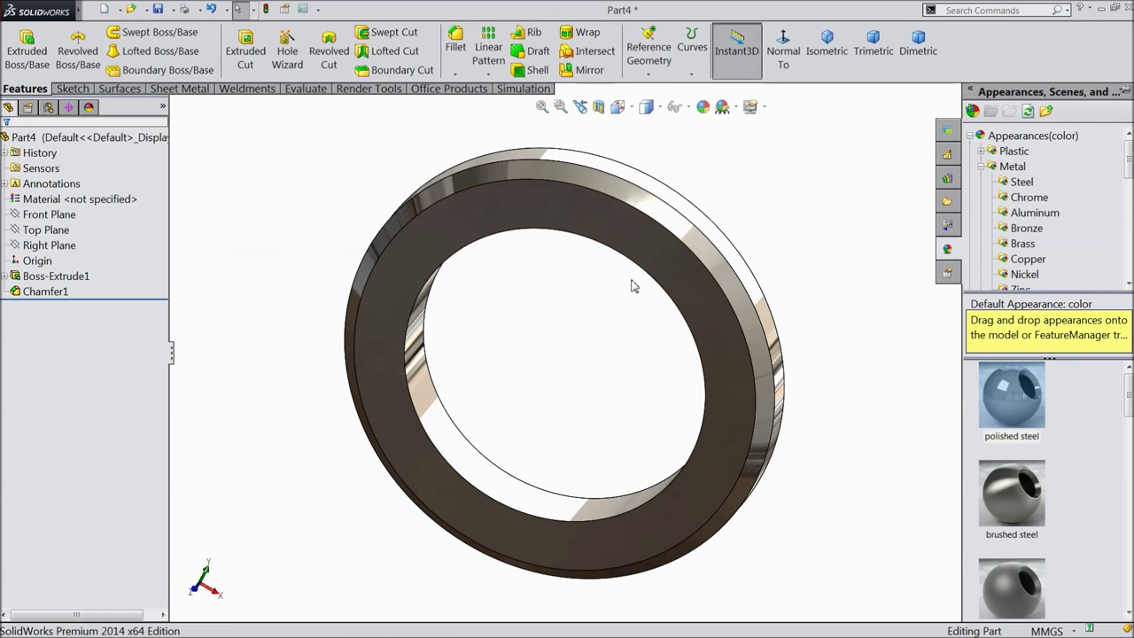
left_click(157, 9)
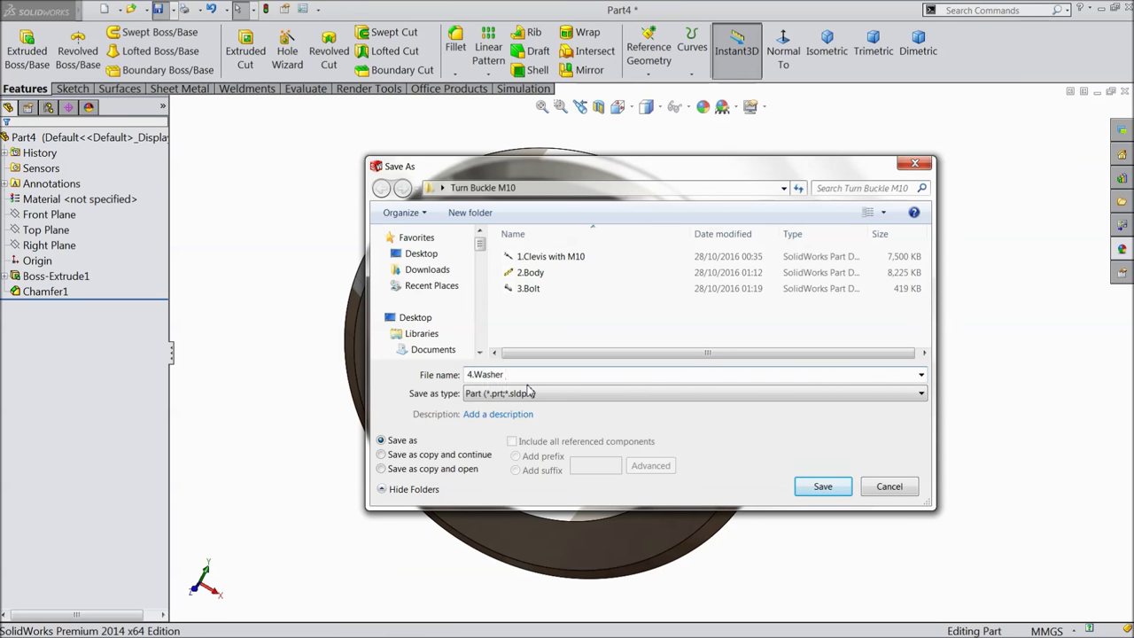
left_click(812, 486)
mouse_move(594, 392)
middle_mouse_down()
mouse_move(628, 286)
mouse_move(558, 355)
mouse_move(573, 379)
mouse_move(557, 375)
middle_mouse_up()
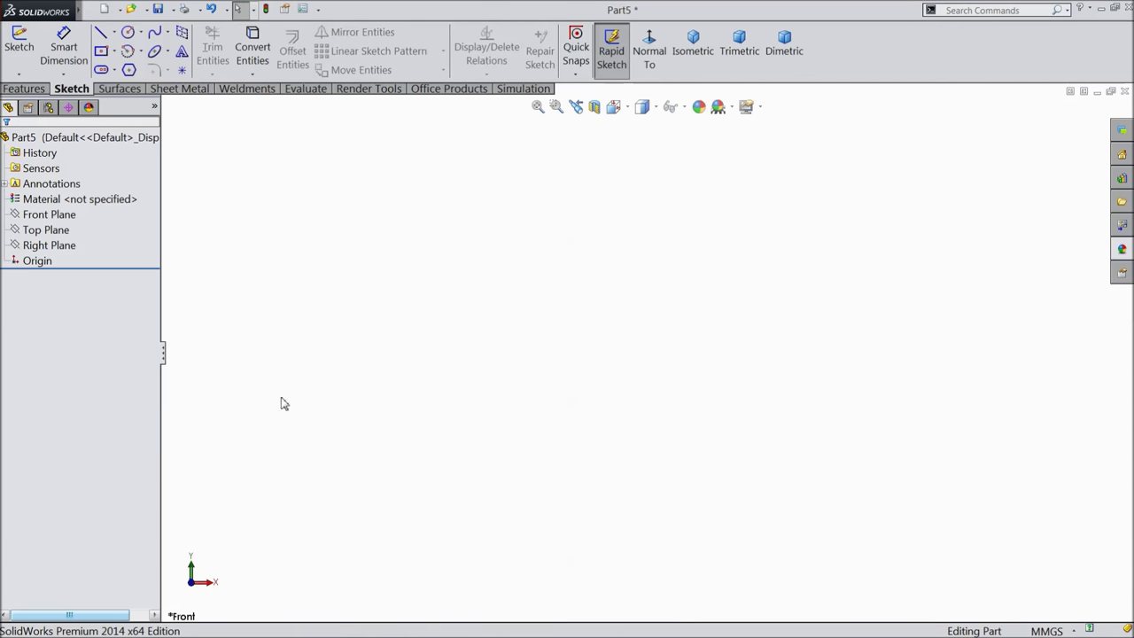
Start a sketch on the Front Plane and draw a horizontal centerline passing through the origin.
left_click(49, 214)
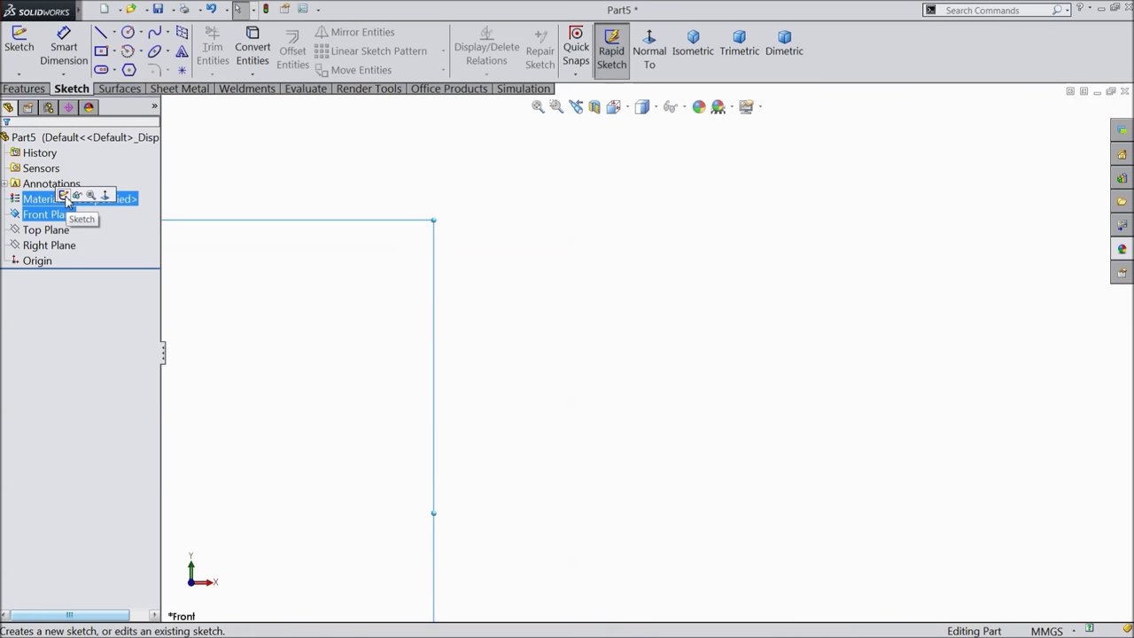
left_click(63, 197)
left_click(116, 33)
left_click(133, 67)
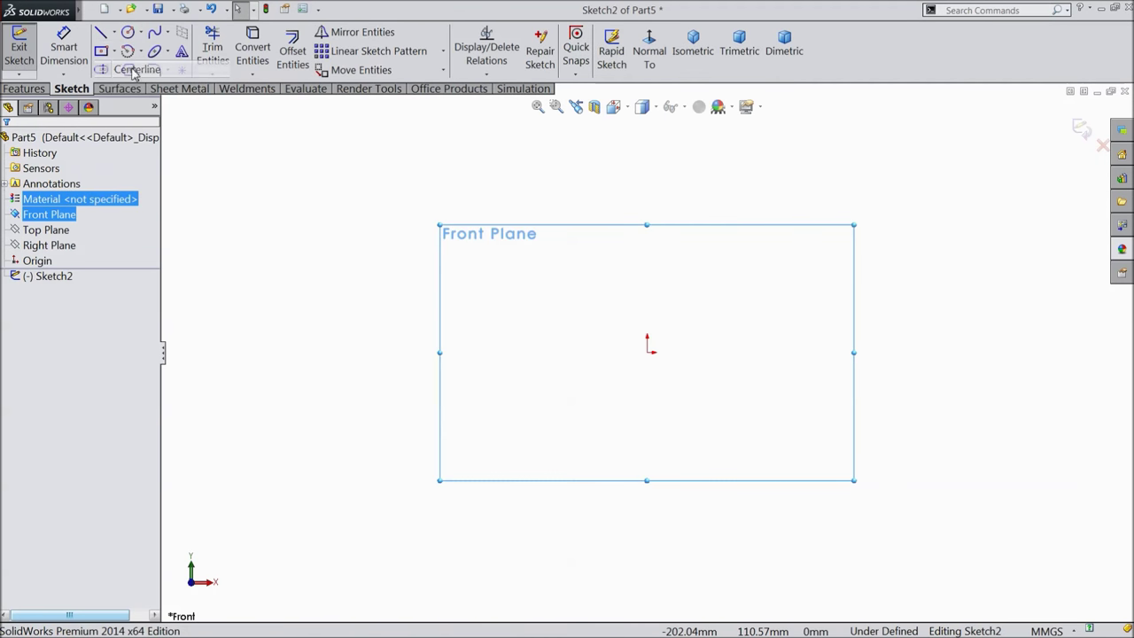
left_click(939, 352)
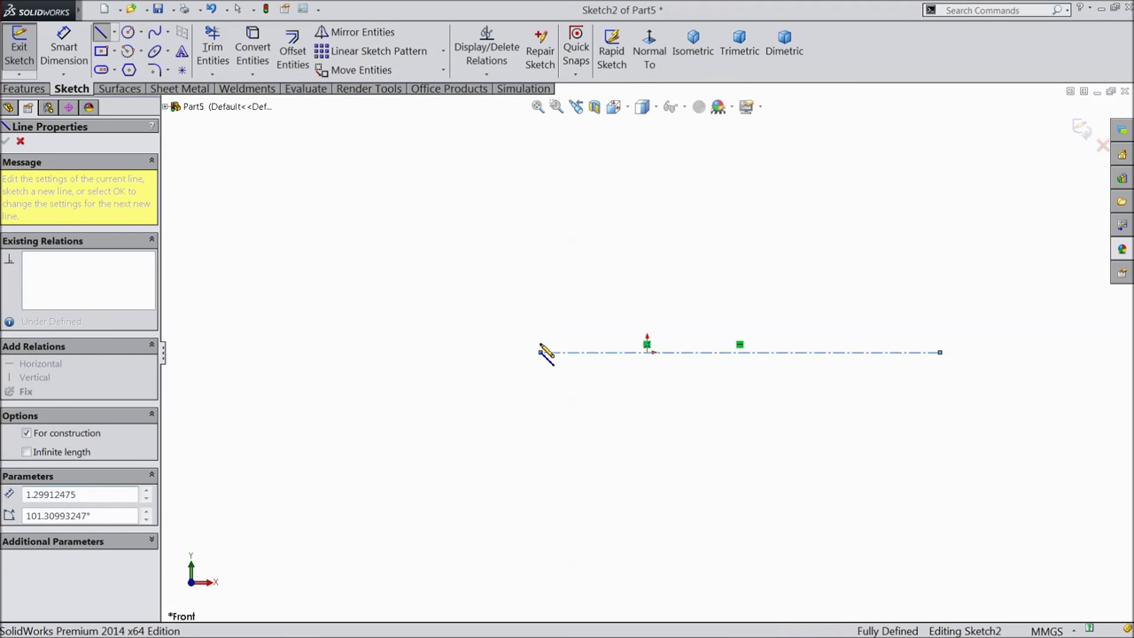
left_click(542, 354)
right_click(542, 354)
left_click(551, 113)
Draw a centerpoint arc of about 36.7 mm radius around the origin, leaving its right side open across the centerline.
key("f")
scroll(972, 355, "down", 1)
left_click(137, 52)
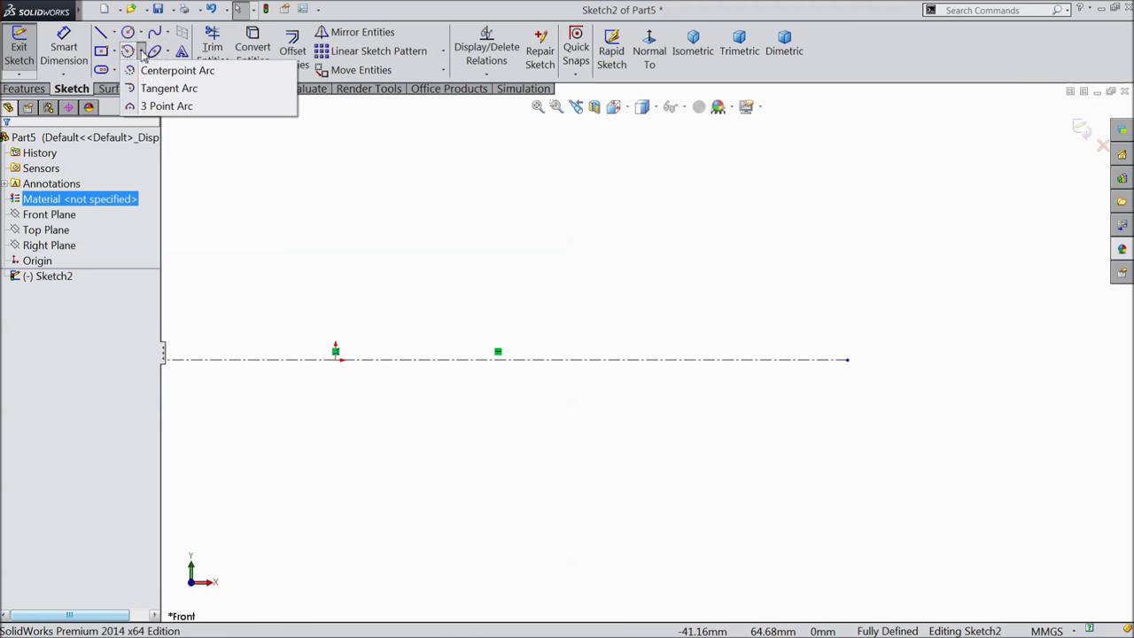
left_click(164, 68)
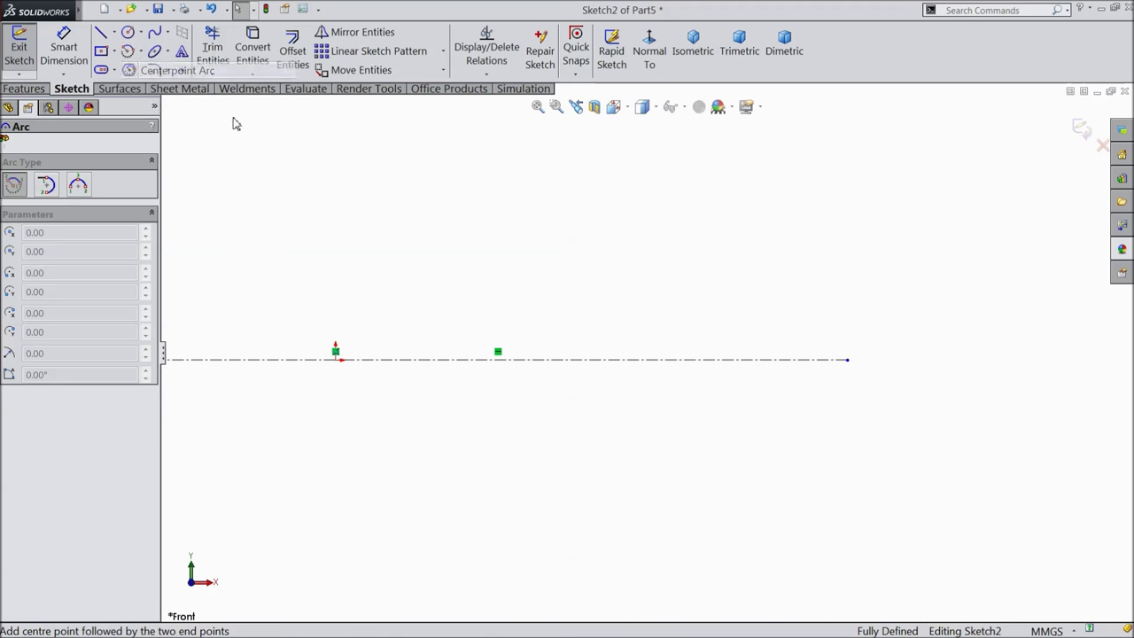
left_click(336, 360)
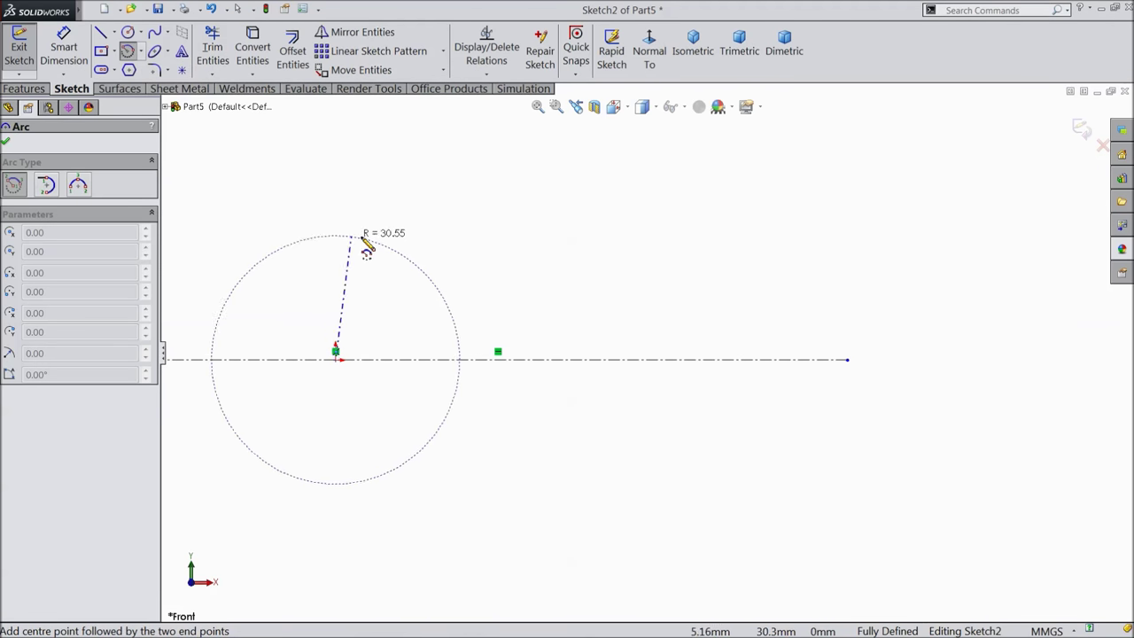
left_click(461, 280)
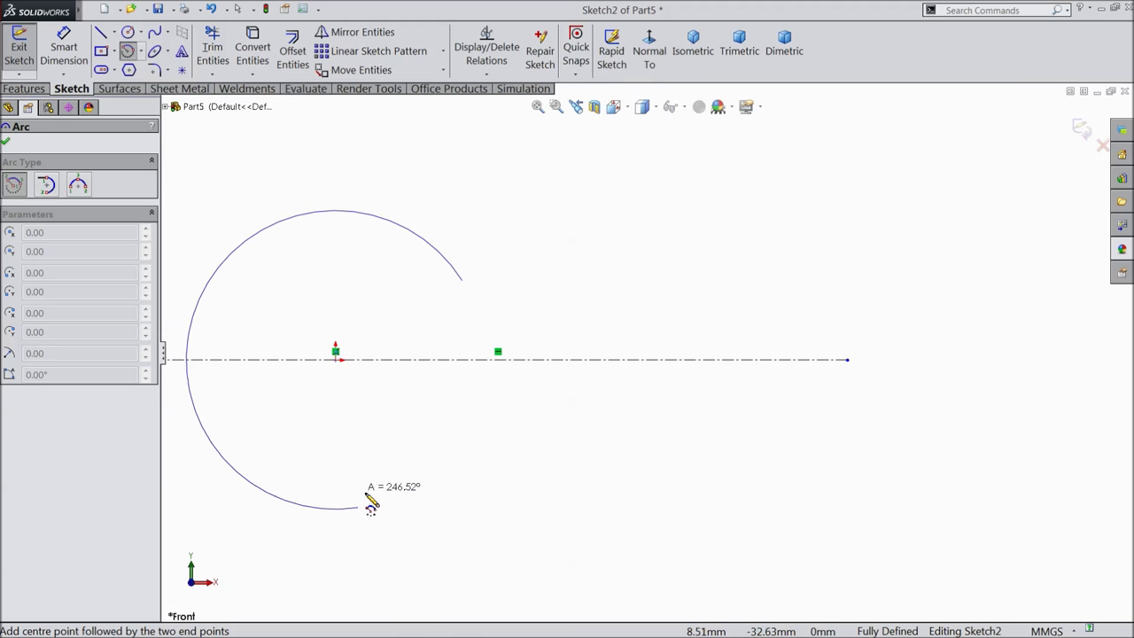
left_click(470, 423)
right_click(498, 417)
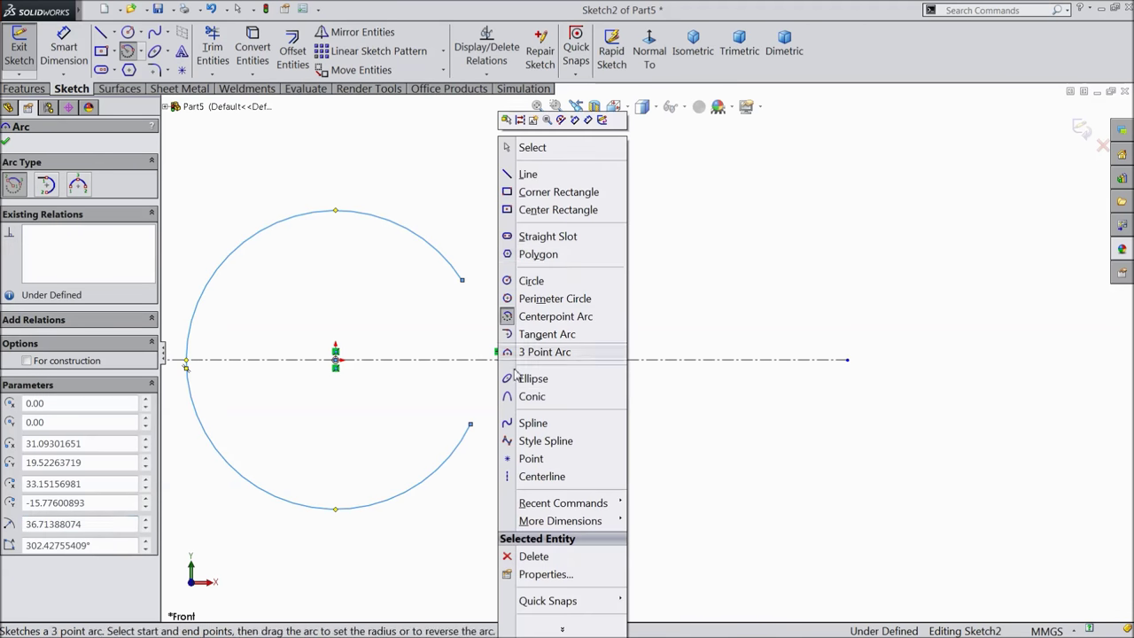
left_click(568, 147)
Add a vertical relation between the two open endpoints of the arc.
left_click(463, 282)
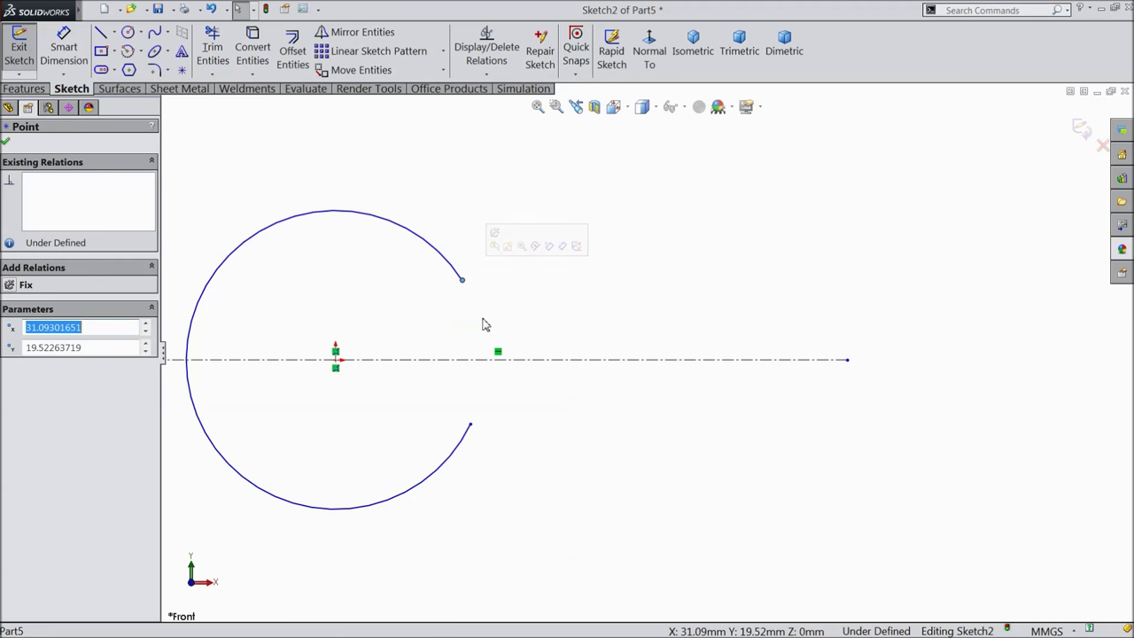
left_click(471, 427, "ctrl")
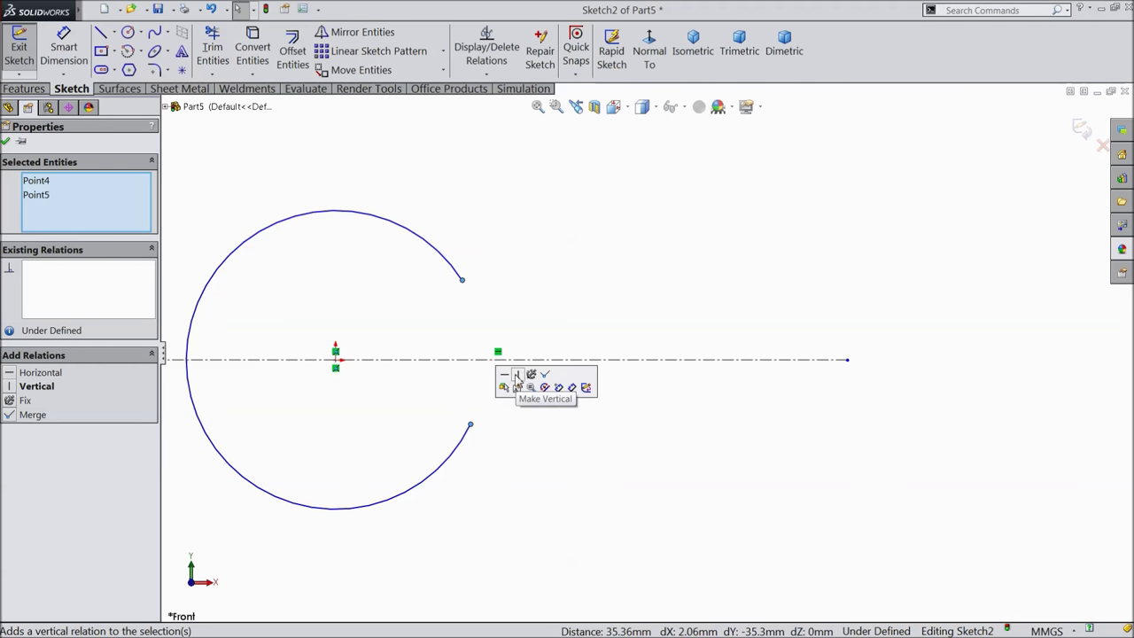
left_click(511, 381)
left_click(5, 142)
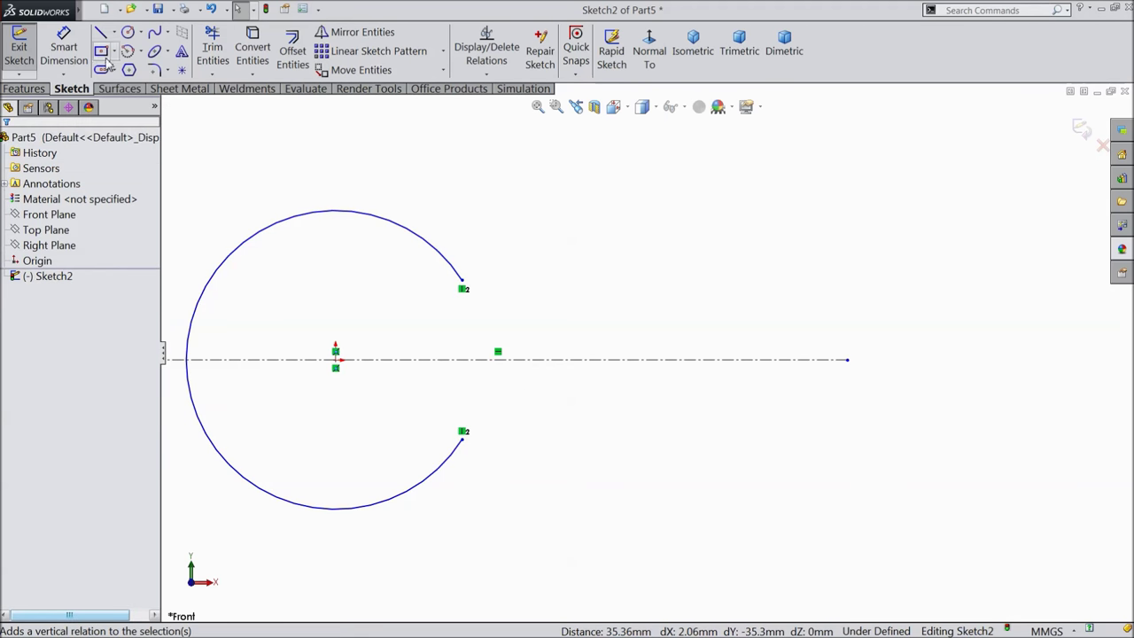
From the arc's upper endpoint, draw a tangent arc of about 37.3 mm radius and a horizontal line about 72.4 mm long.
left_click(100, 32)
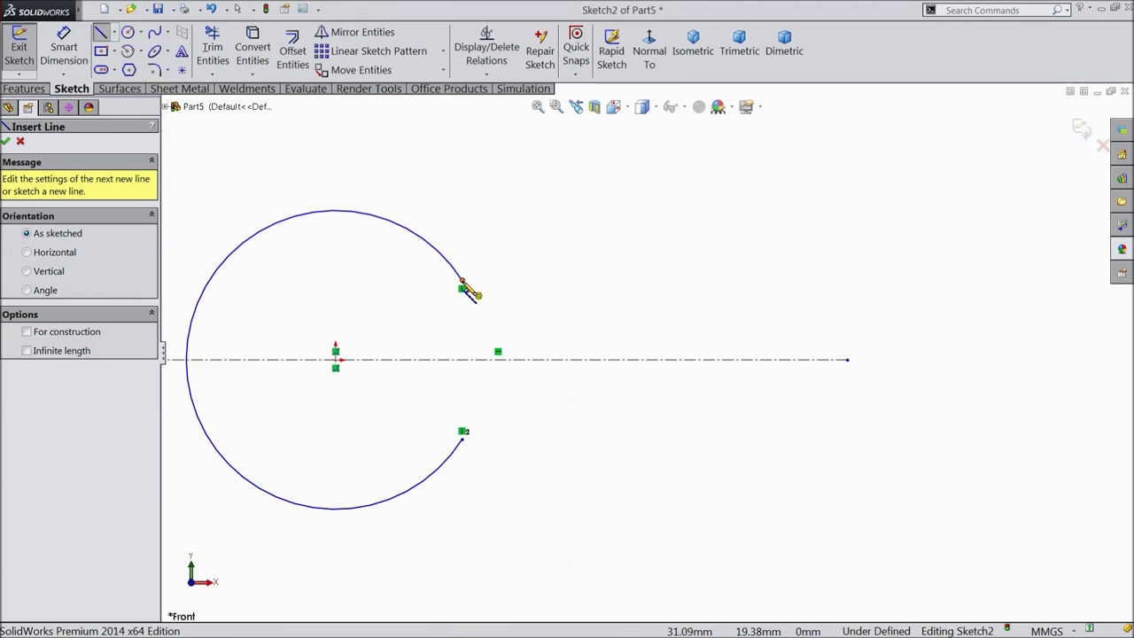
left_click(463, 285)
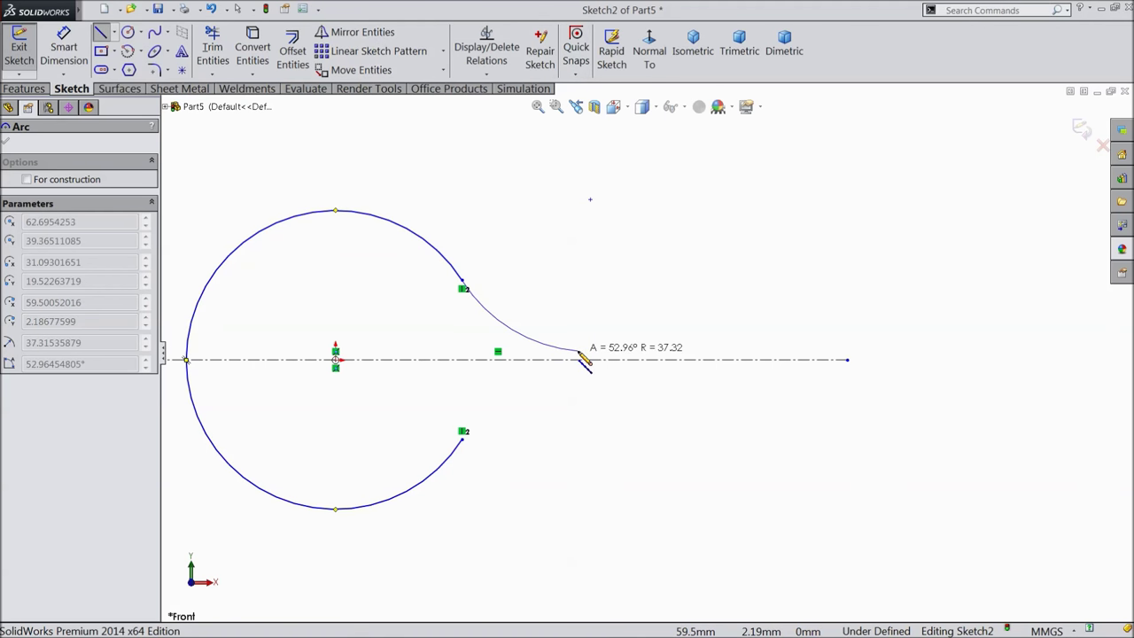
left_click(578, 351)
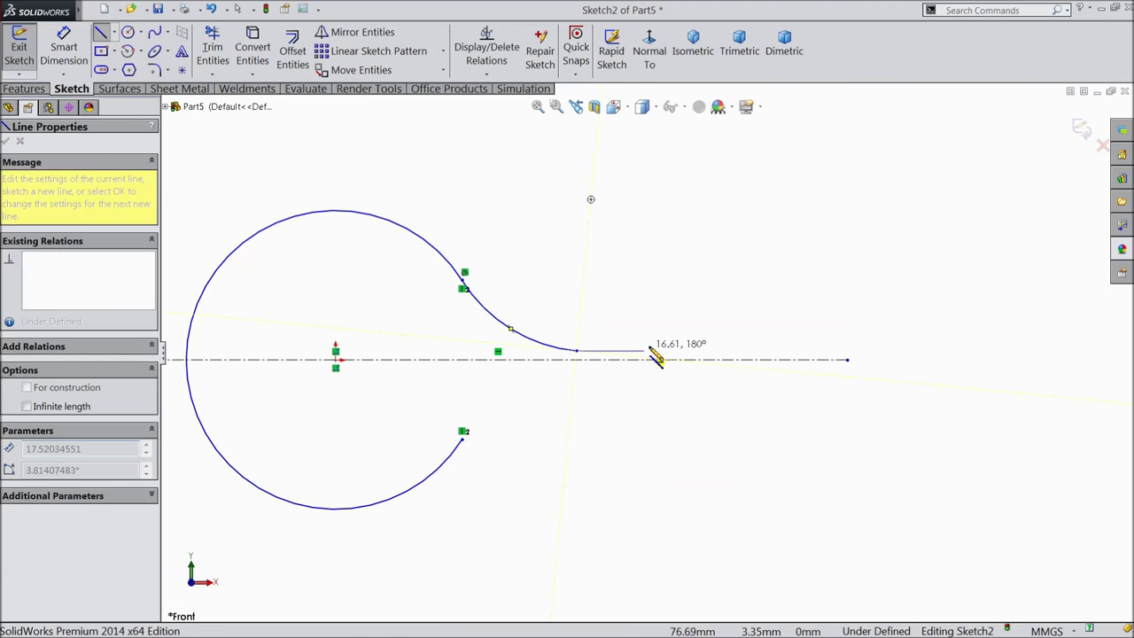
left_click(877, 353)
right_click(873, 307)
left_click(906, 107)
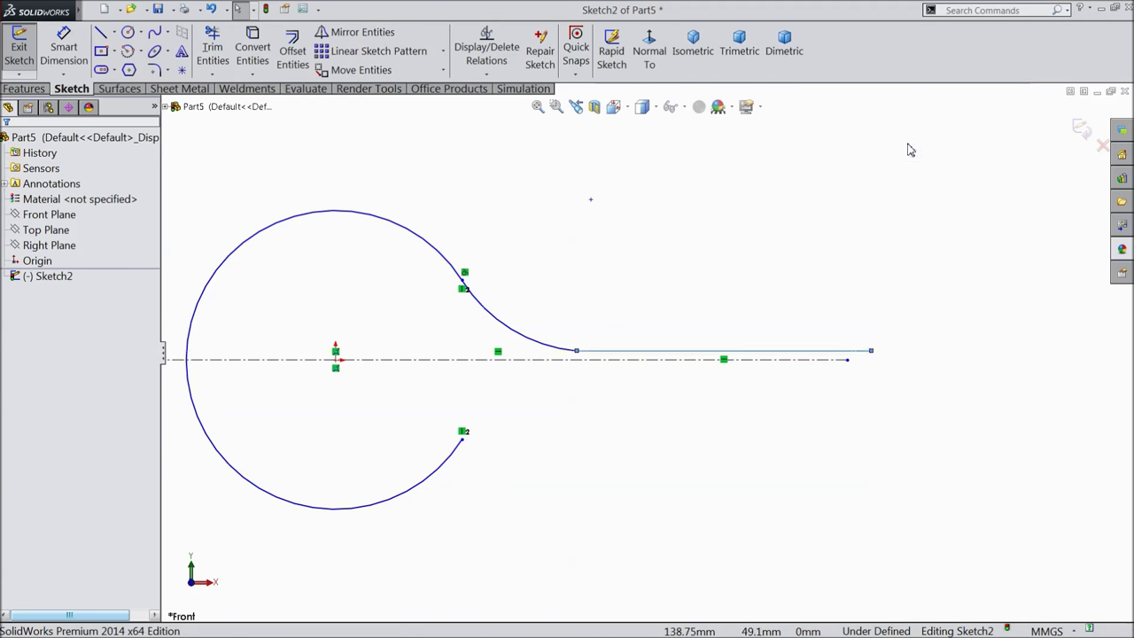
Try to mirror the upper connecting arc using a preselection of the arc and the horizontal line.
key("f")
scroll(660, 452, "down", 1)
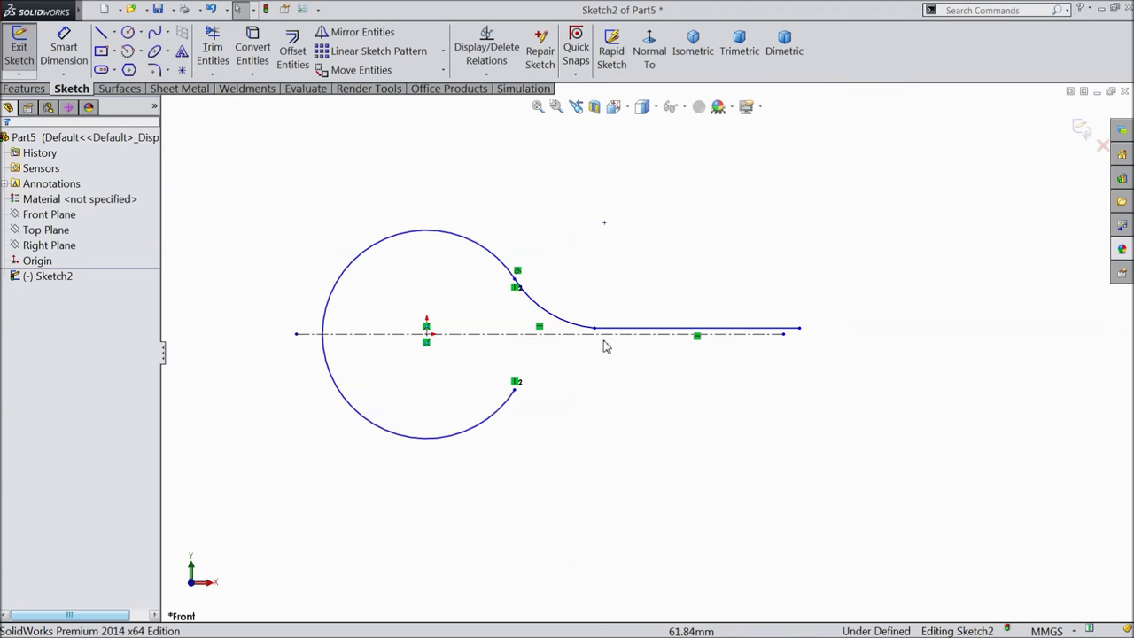
left_click(630, 330)
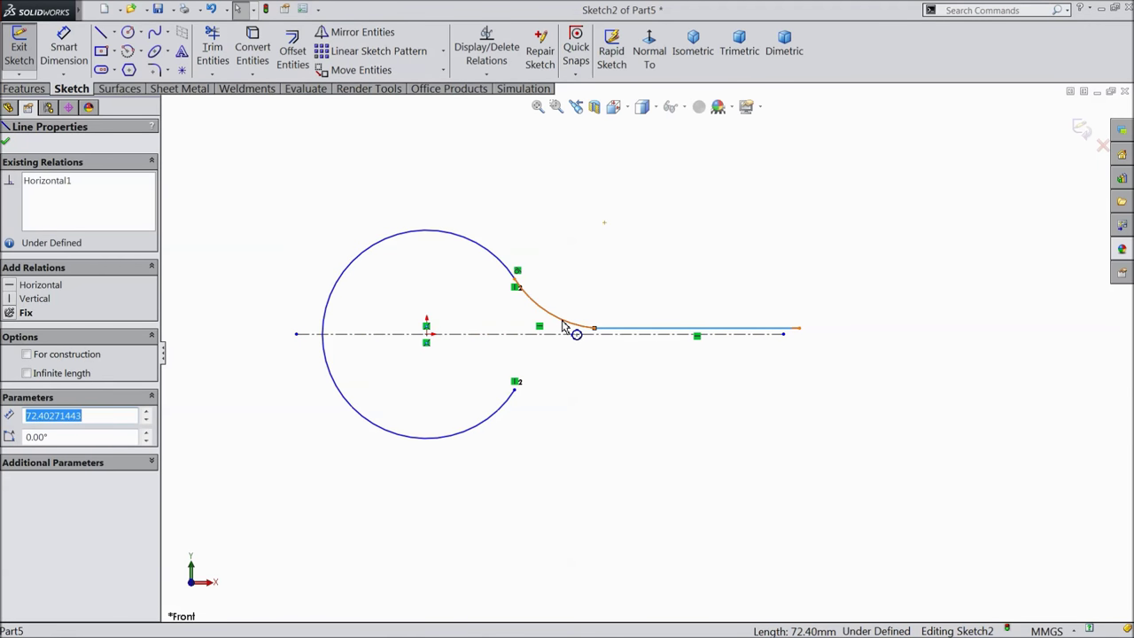
left_click(563, 326, "ctrl")
left_click(595, 283)
left_click(312, 186)
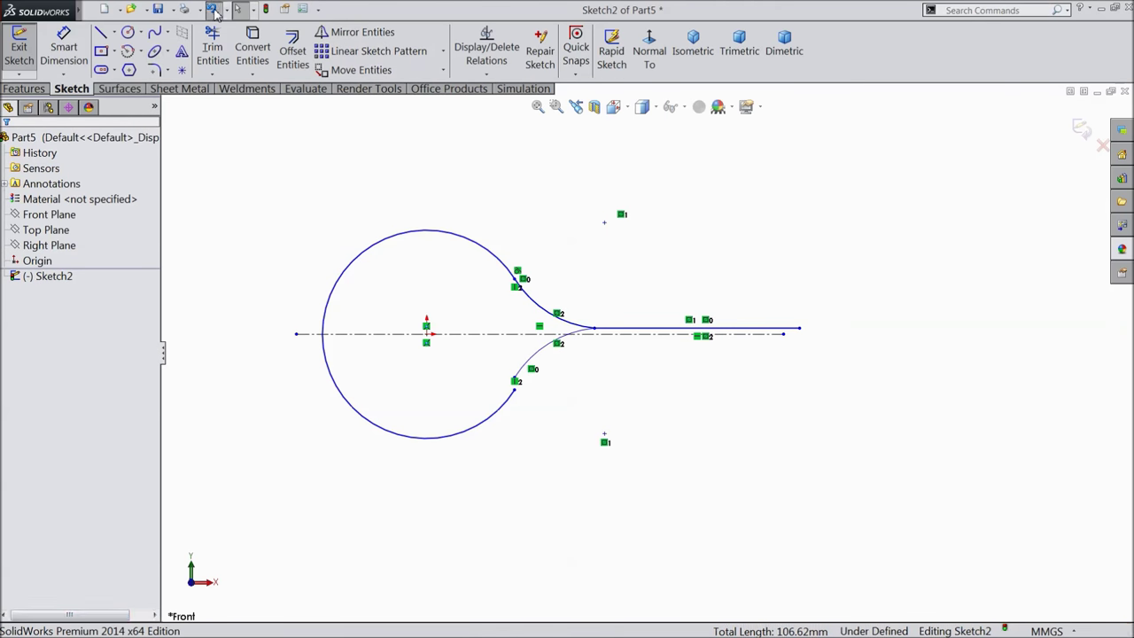
left_click(554, 312)
left_click(693, 329, "ctrl")
left_click(349, 186)
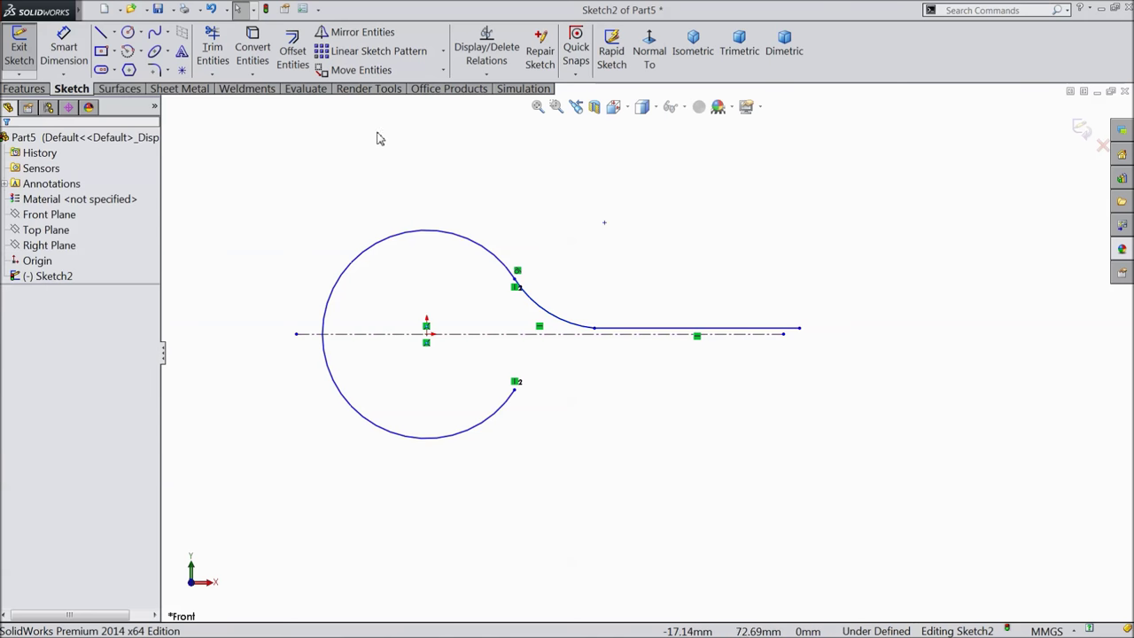
Mirror the upper connecting arc and the horizontal line about the centerline.
left_click(357, 32)
left_click(606, 329)
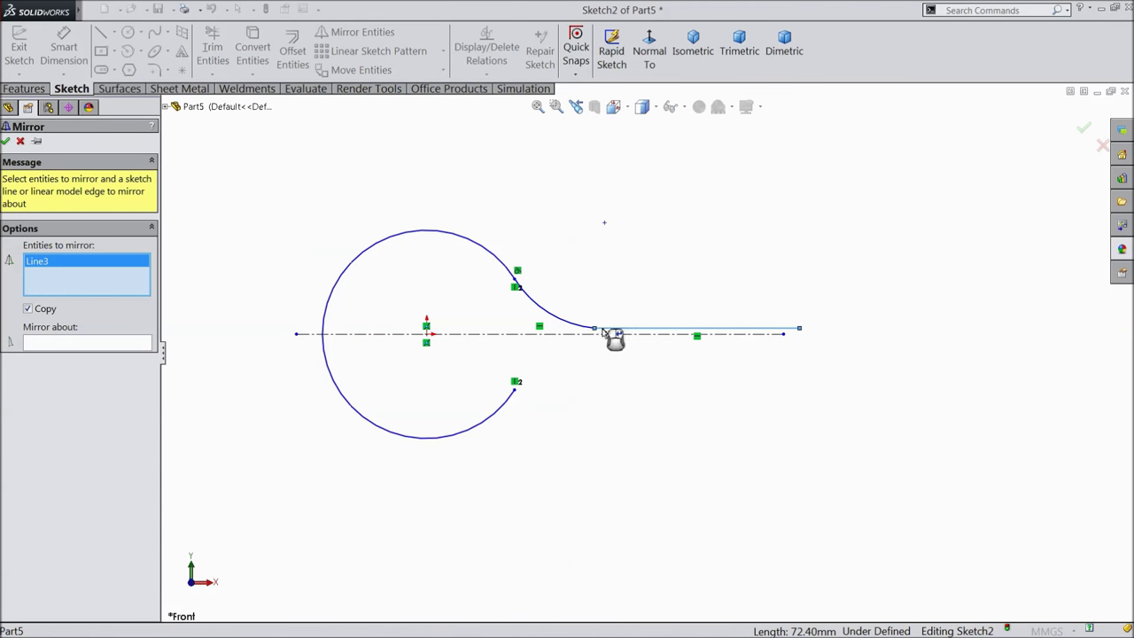
left_click(572, 328)
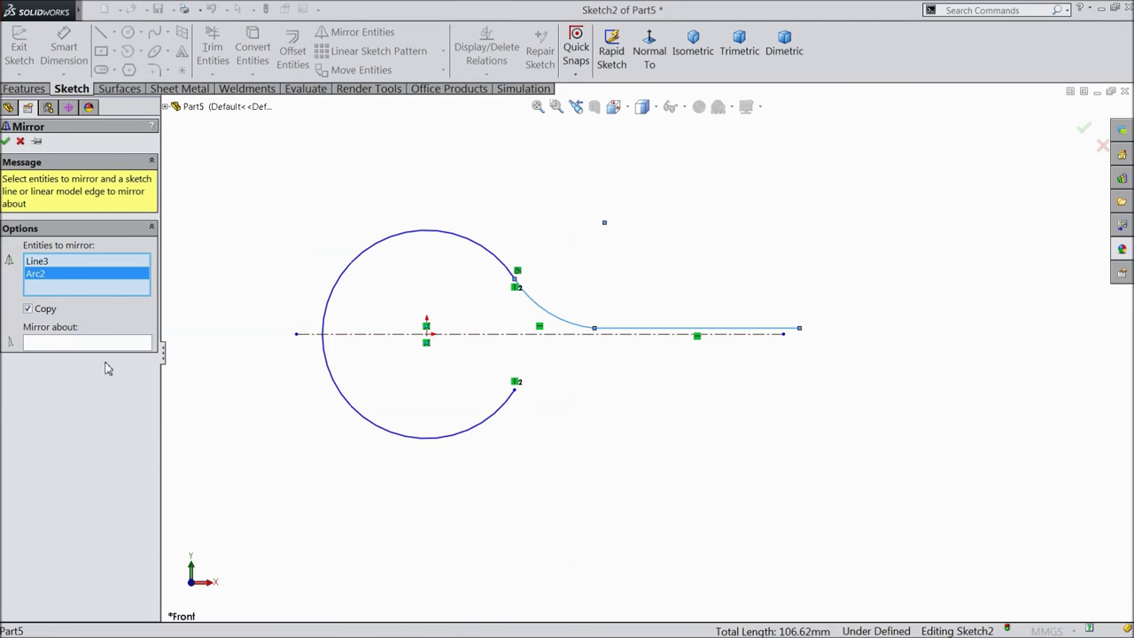
left_click(98, 345)
left_click(527, 334)
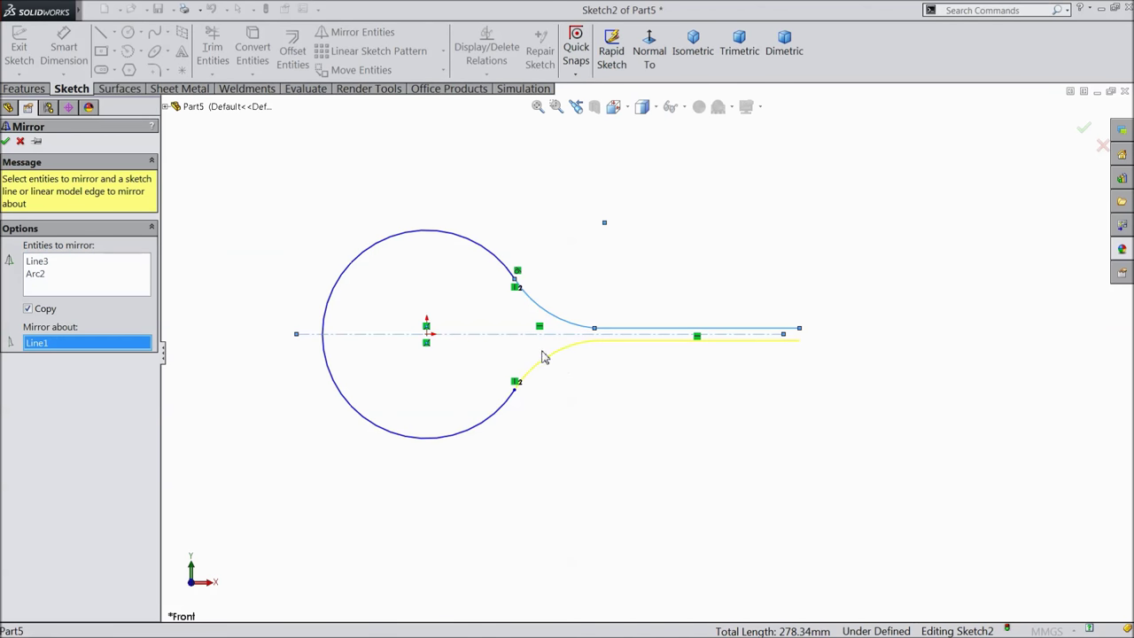
left_click(6, 142)
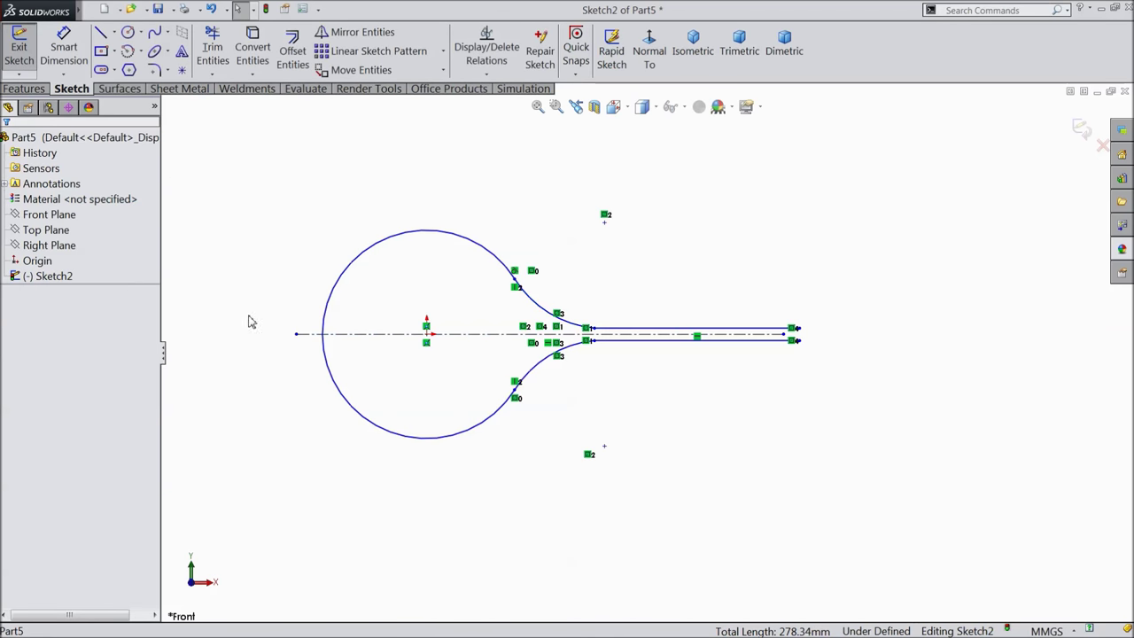
Add a tangent relation between the upper connecting arc and the upper horizontal line.
scroll(587, 345, "down", 8)
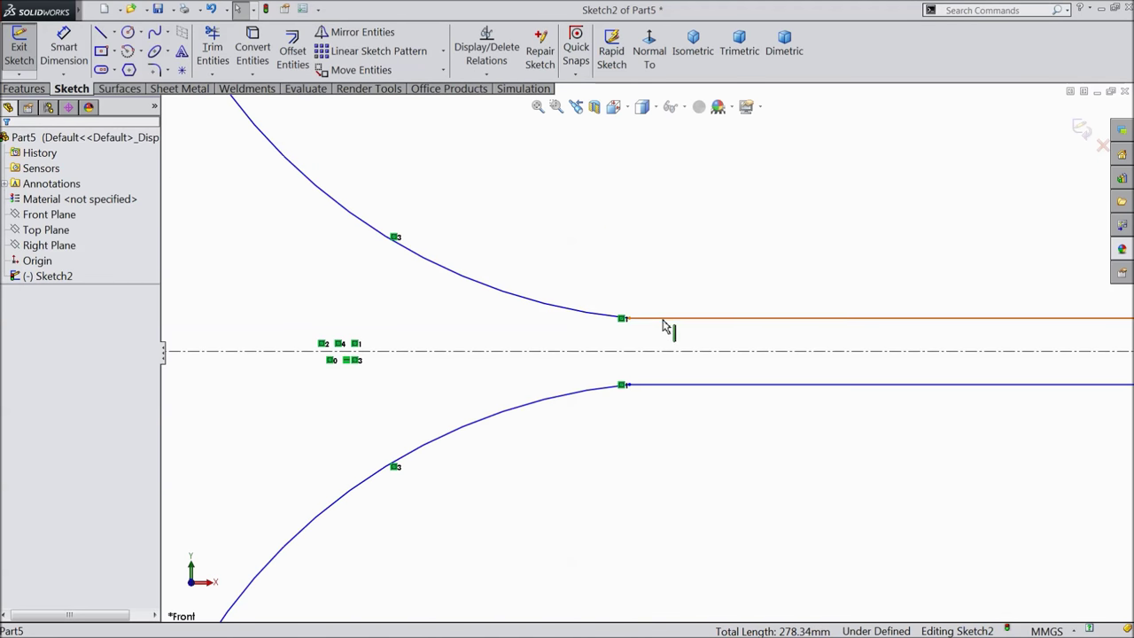
left_click(653, 326)
left_click(618, 315, "ctrl")
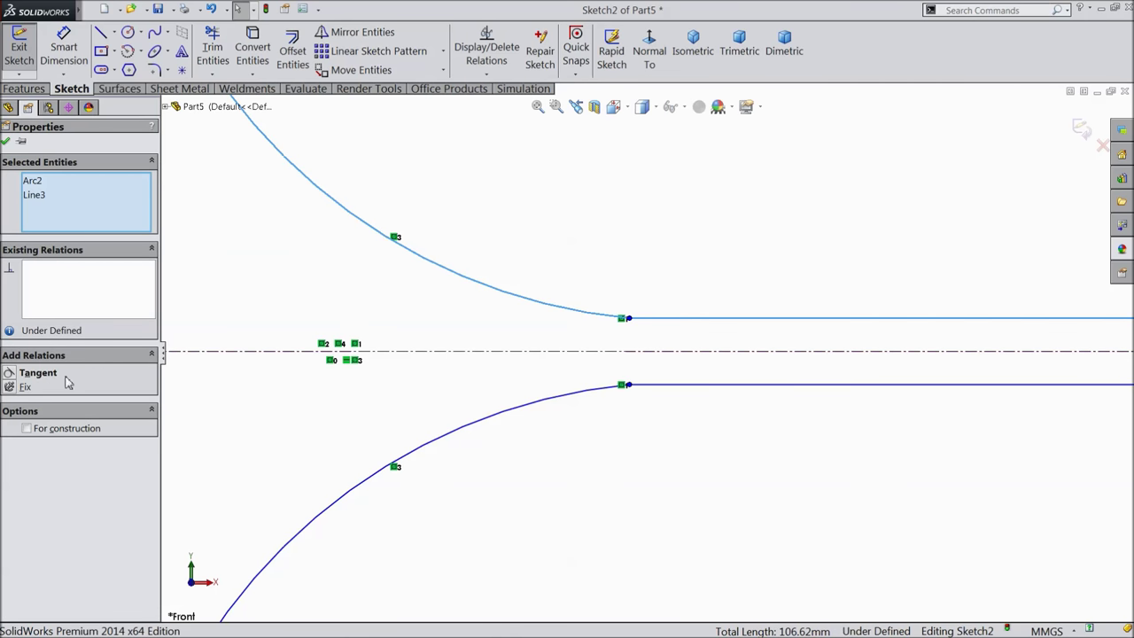
left_click(38, 373)
scroll(706, 355, "up", 6)
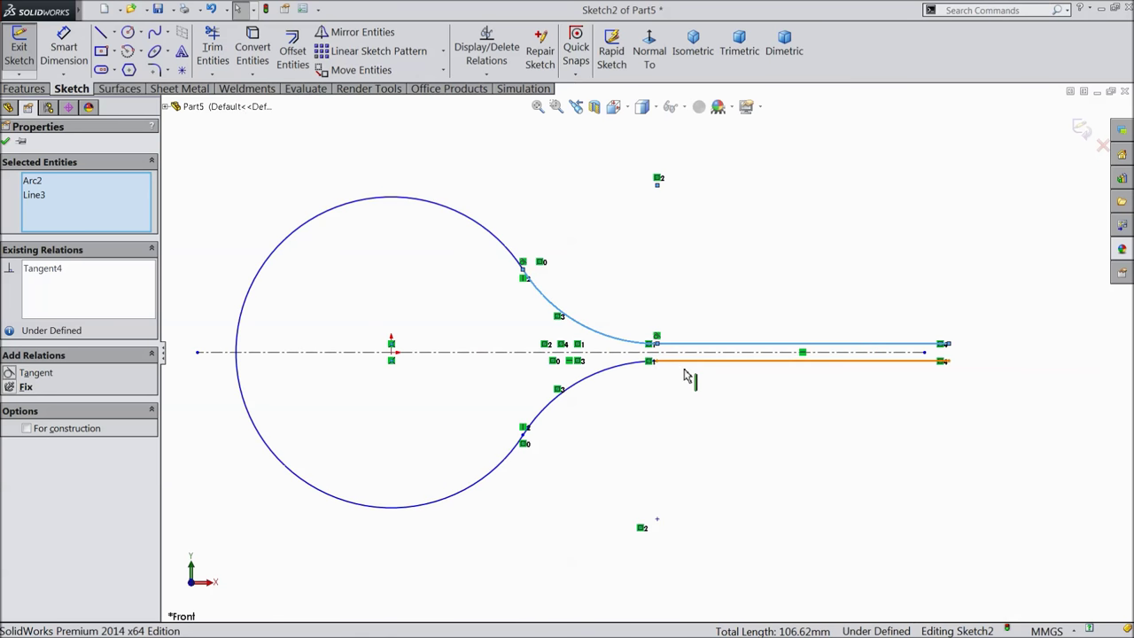
scroll(578, 415, "down", 1)
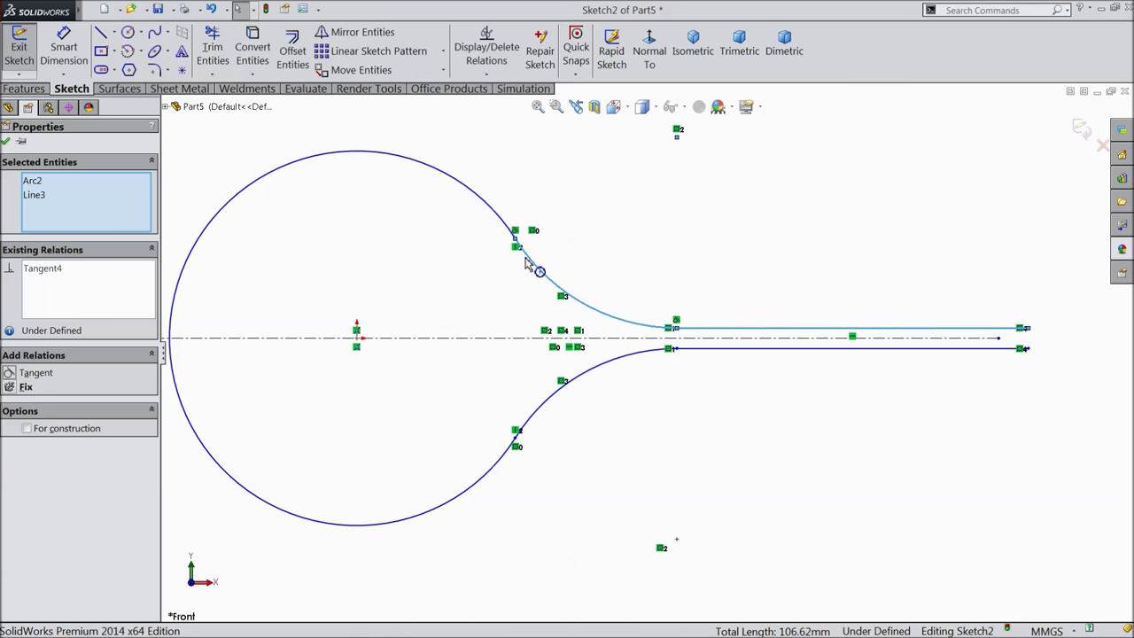
left_click(756, 234)
Dimension the large arc around the origin with a radius of 1.26 mm.
scroll(742, 291, "up", 4)
scroll(647, 385, "up", 2)
scroll(625, 381, "down", 2)
left_click(60, 53)
left_click(436, 401)
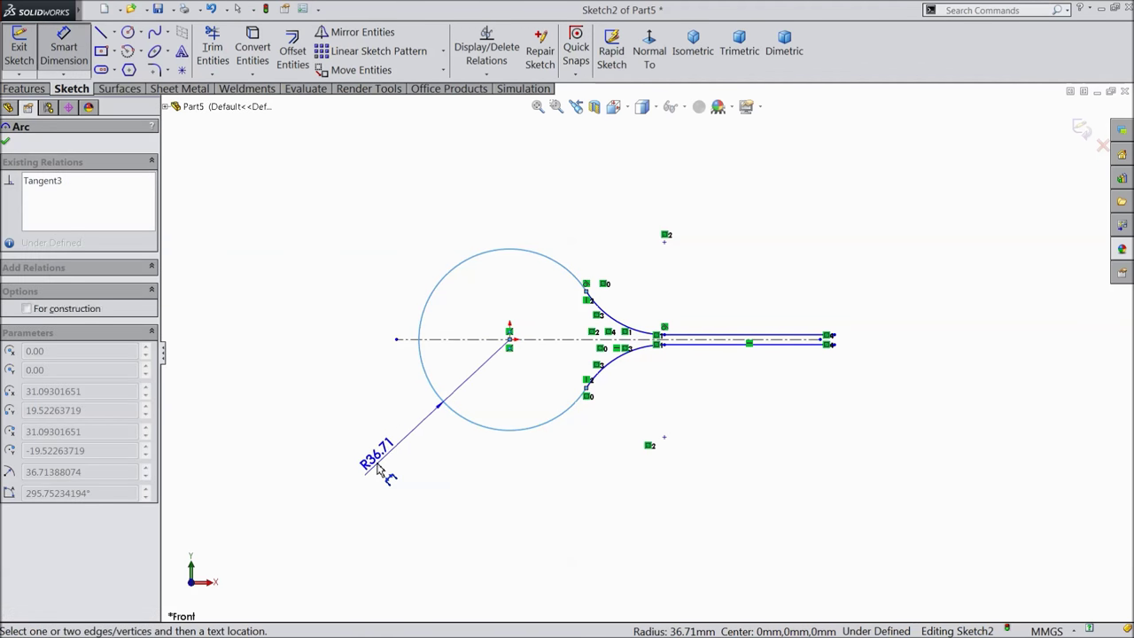
left_click(377, 462)
type("1.26")
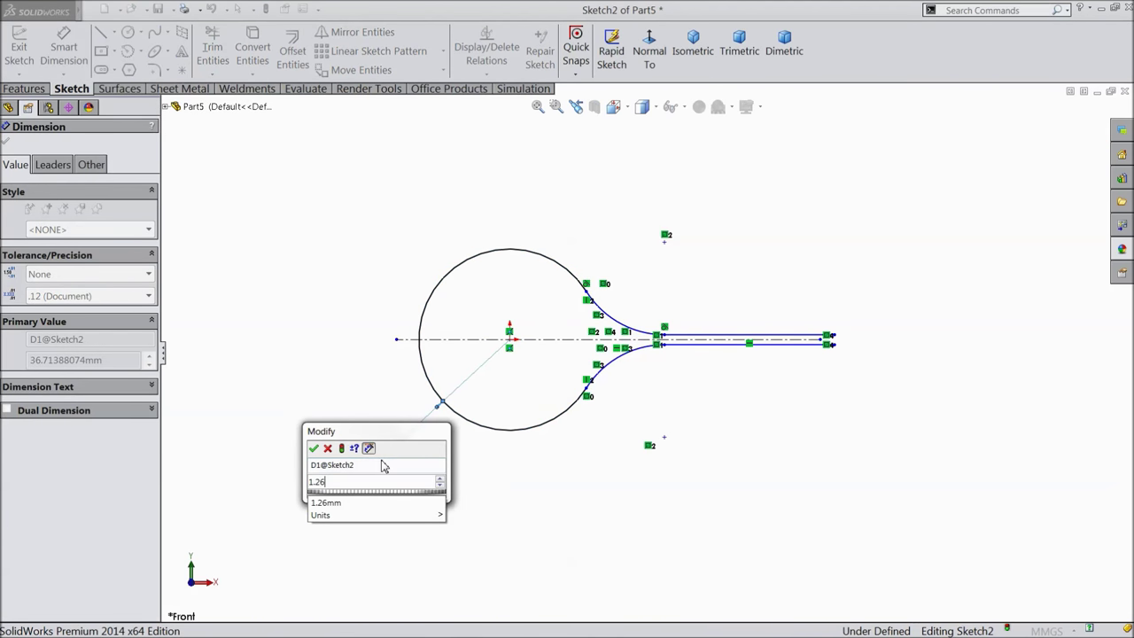
key("Return")
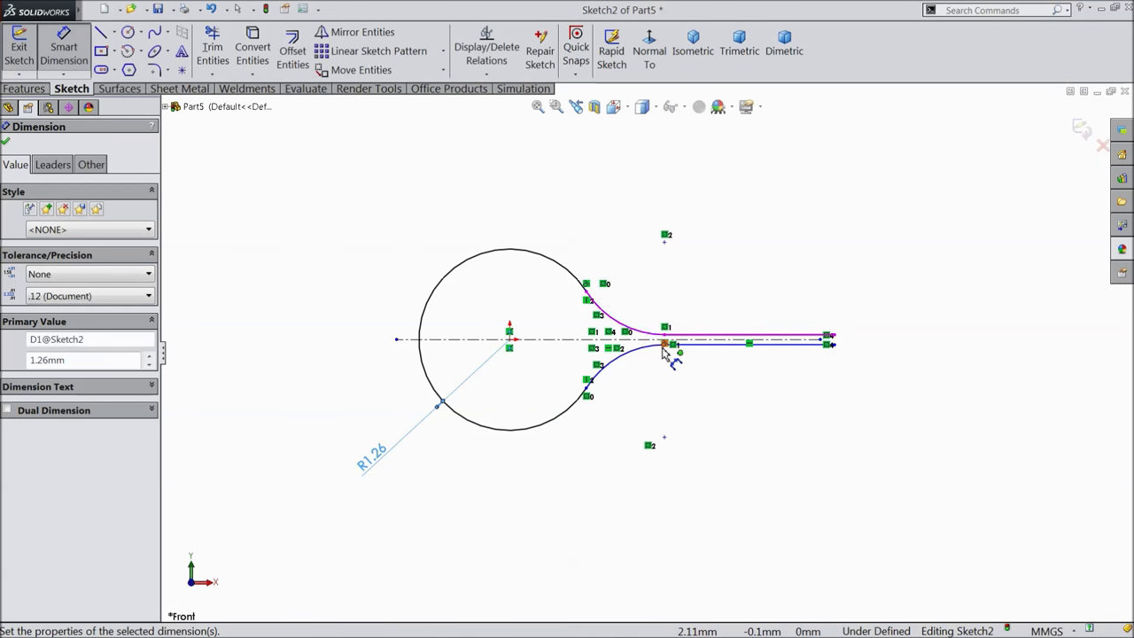
Dimension the upper connecting arc with a radius of 3 mm and move its junction with the horizontal line back above the centerline.
scroll(671, 342, "down", 2)
left_click(615, 319)
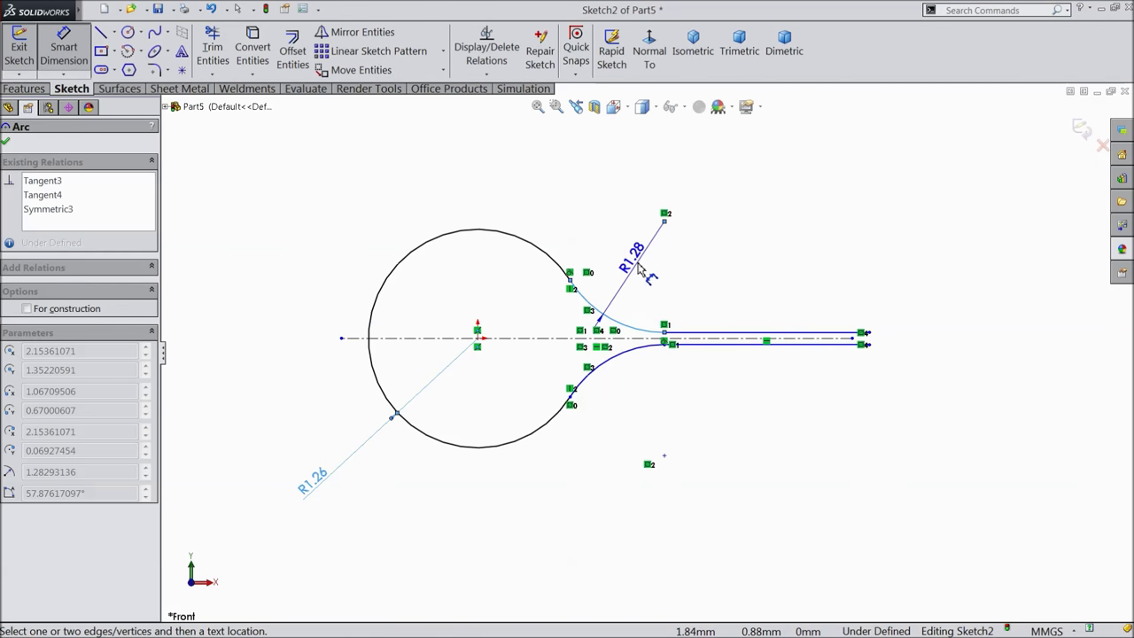
left_click(641, 255)
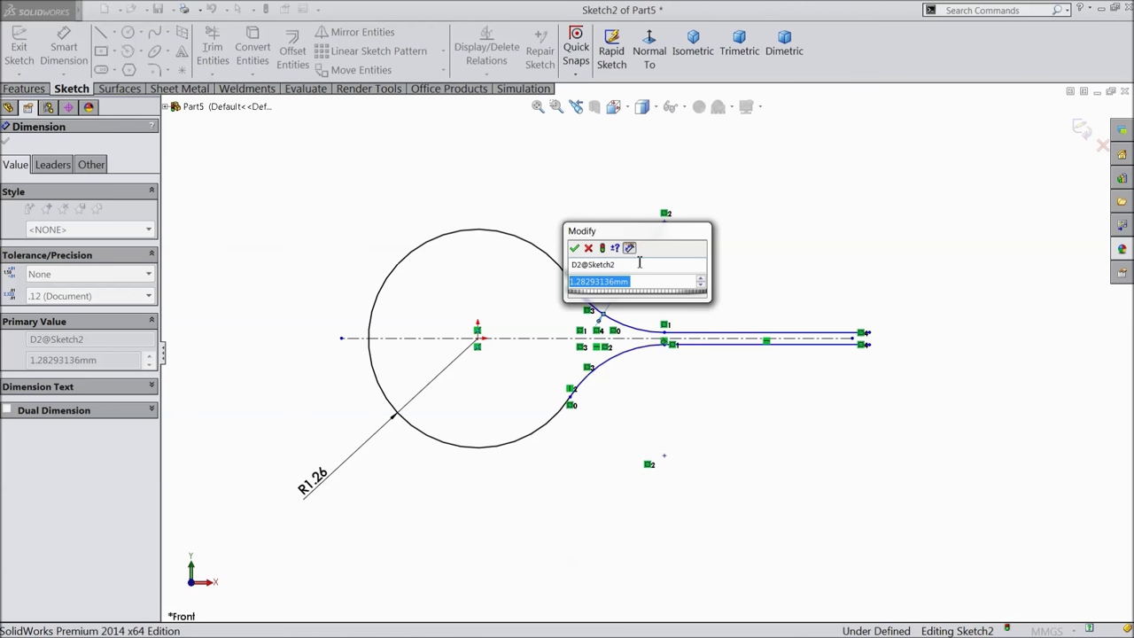
type("3")
left_click(575, 249)
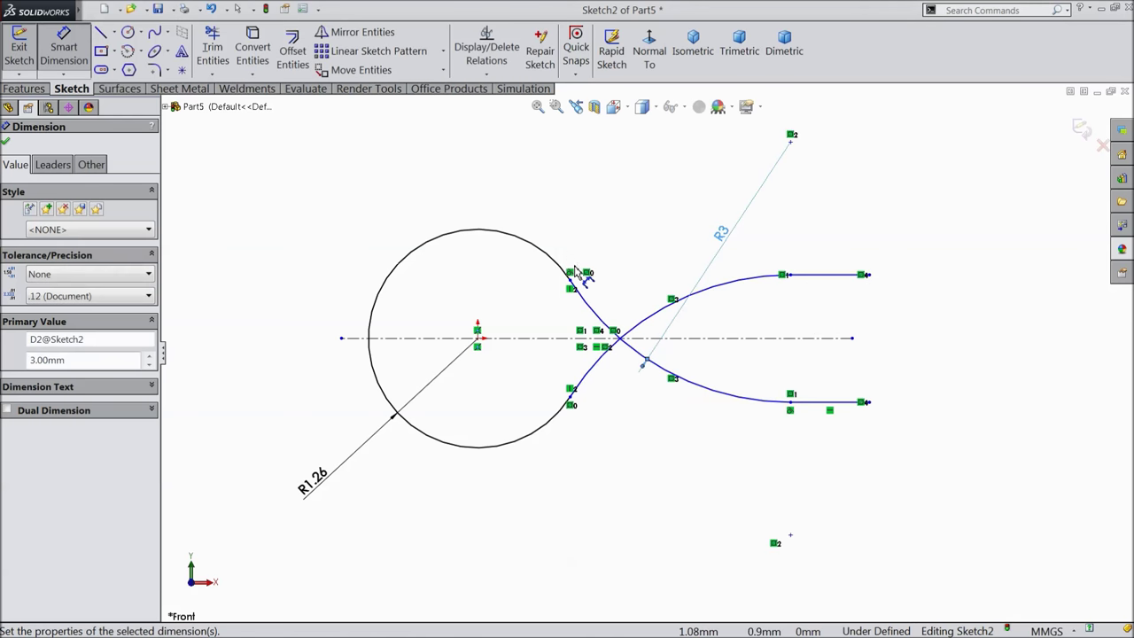
left_click(4, 143)
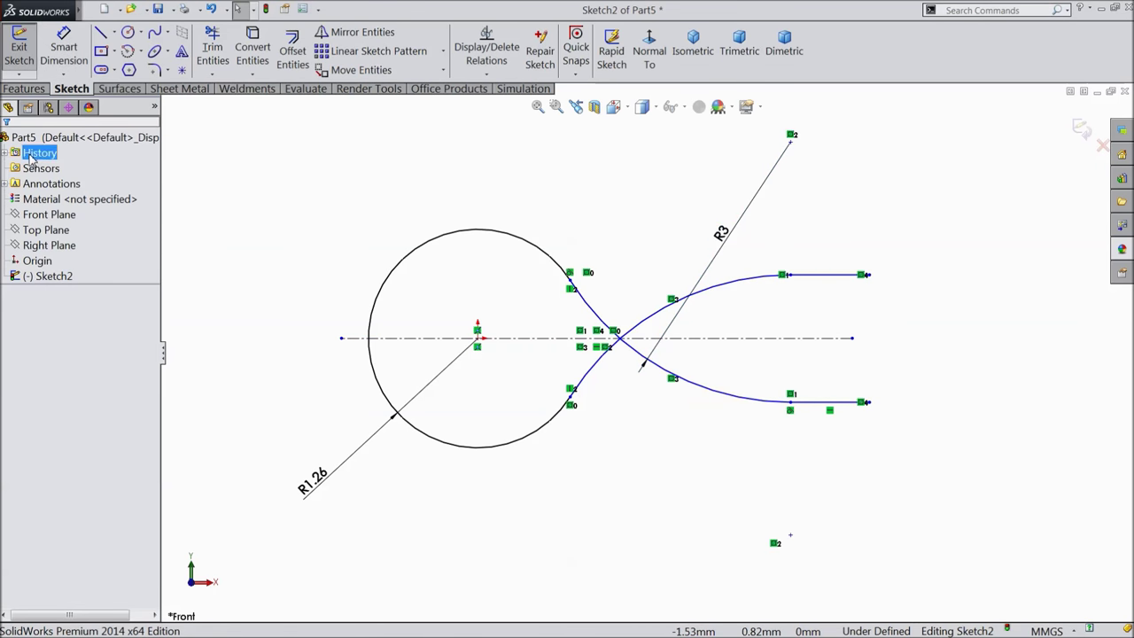
mouse_move(791, 409)
left_mouse_down()
mouse_move(800, 392)
mouse_move(773, 283)
left_mouse_up()
key("f")
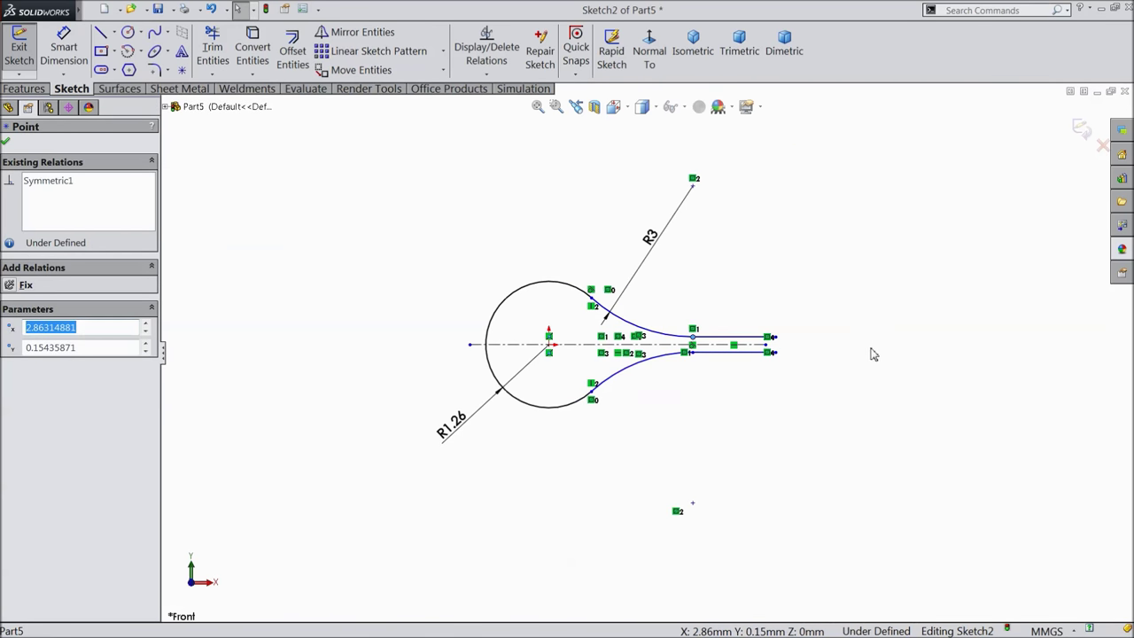
Dimension the upper horizontal line with a length of 8 mm.
scroll(873, 353, "down", 1)
left_click(53, 50)
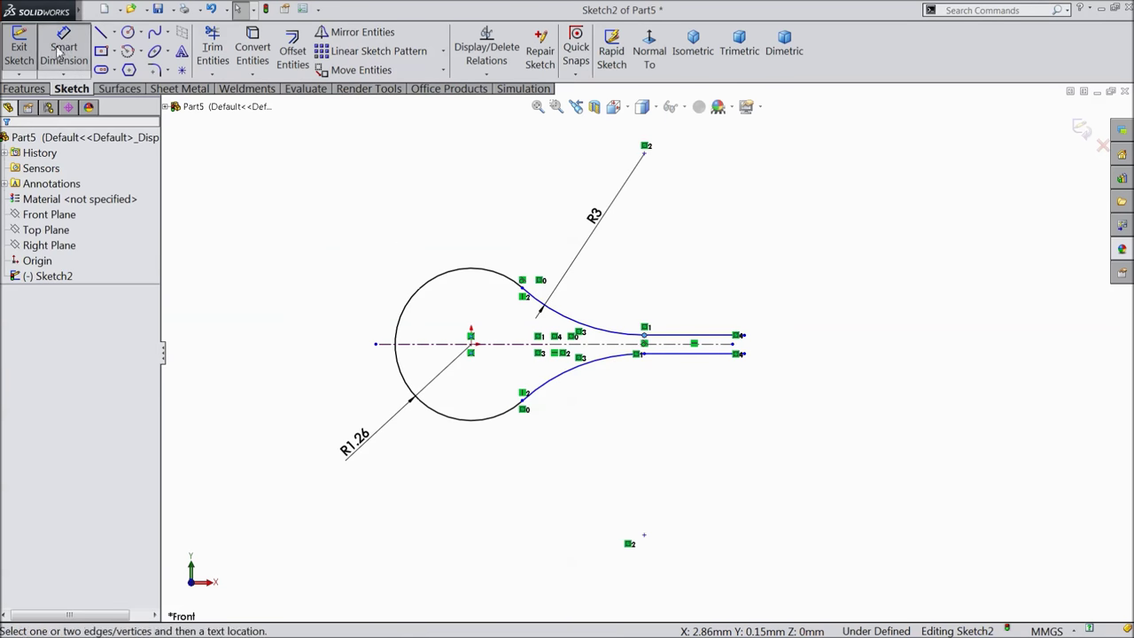
left_click(696, 338)
left_click(696, 322)
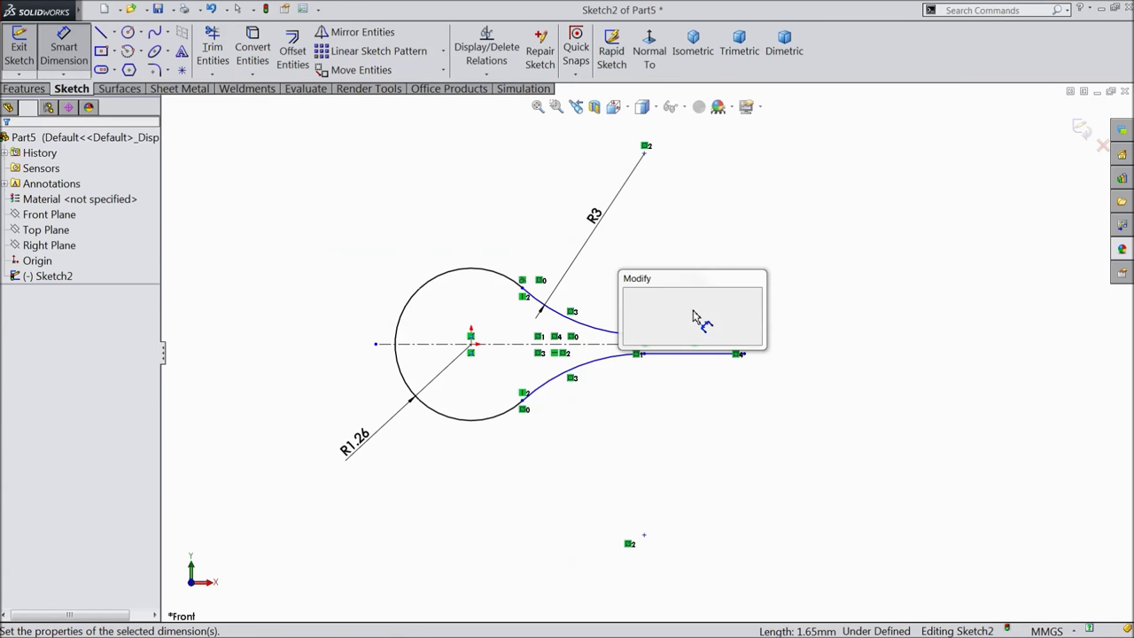
key("Return")
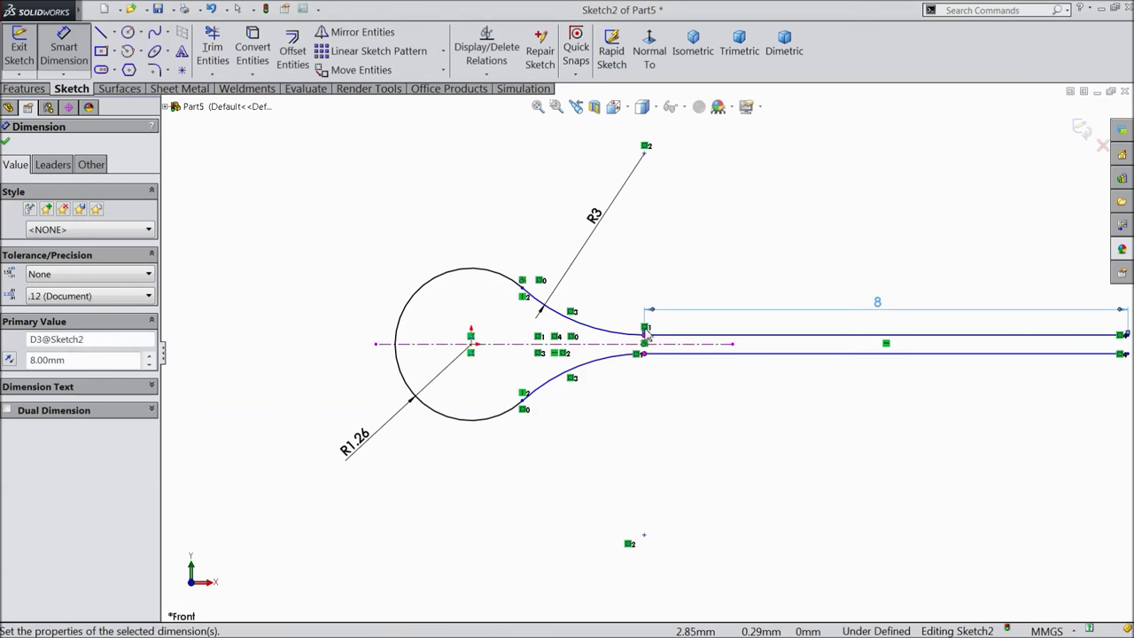
Sketch an upward-curving tangent arc of about 1.85 mm radius from the free end of the upper horizontal line.
scroll(656, 350, "up", 3)
scroll(926, 354, "down", 2)
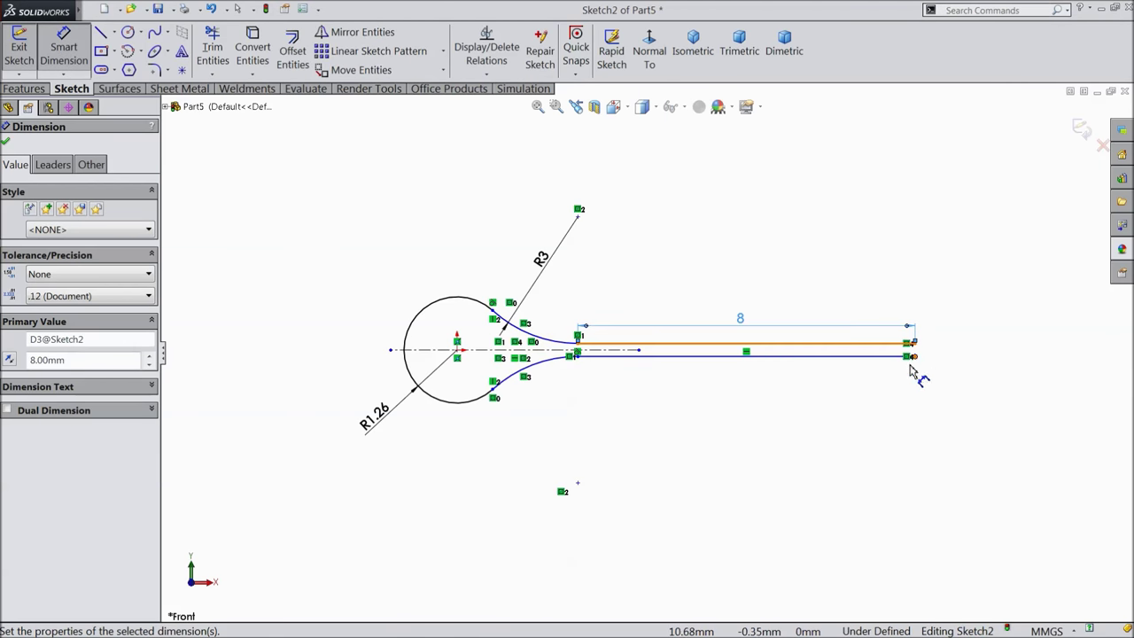
scroll(690, 343, "down", 2)
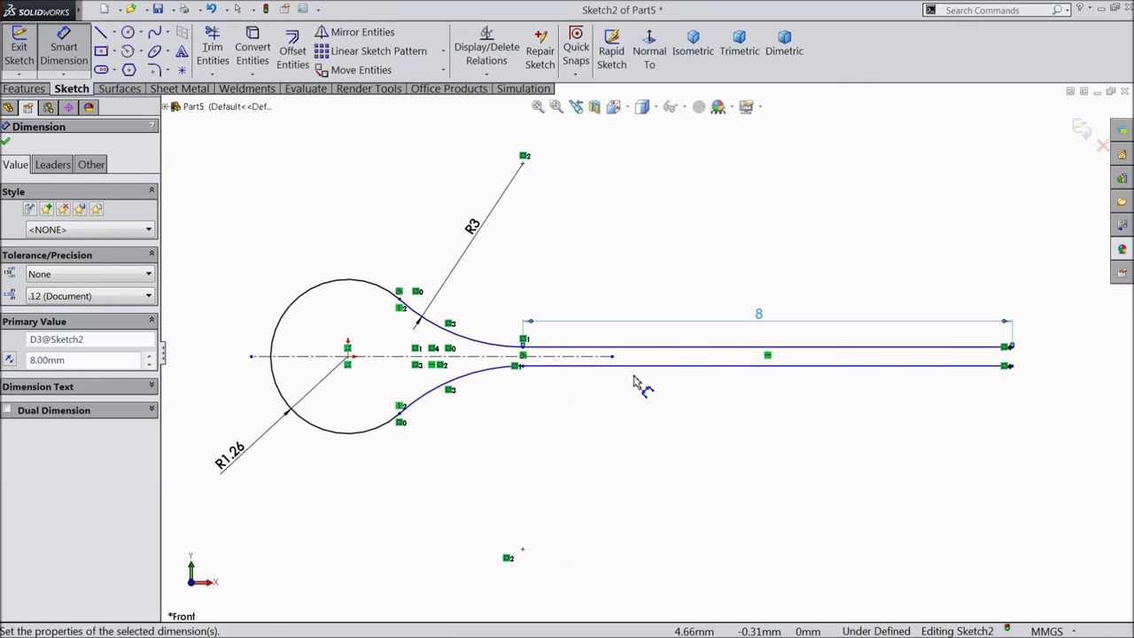
scroll(555, 383, "down", 3)
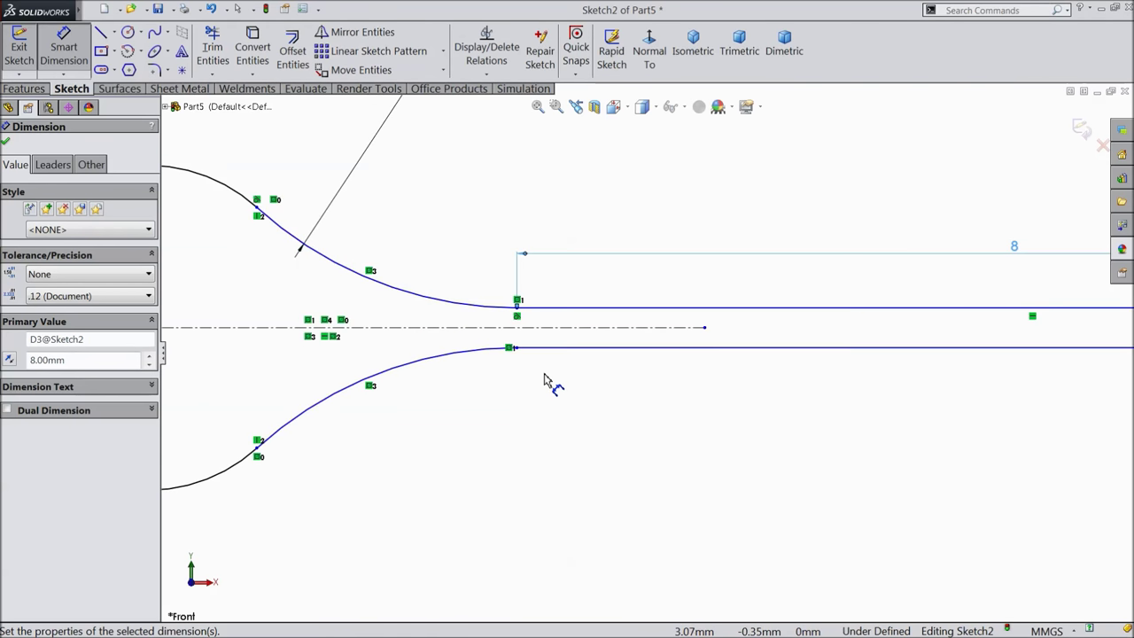
key("f")
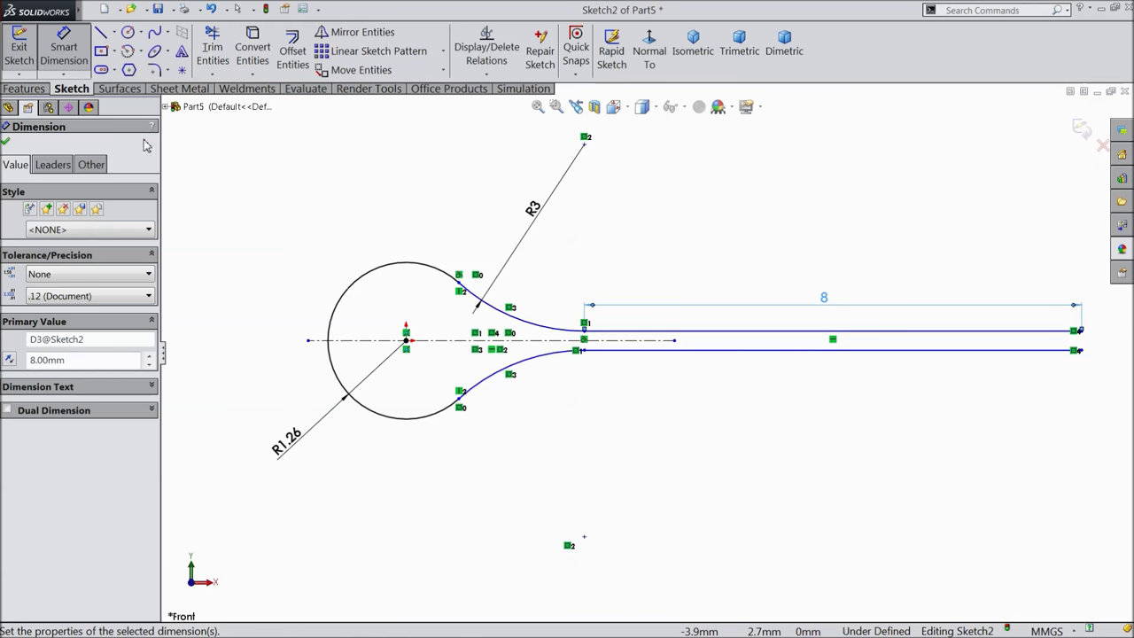
left_click(102, 33)
scroll(874, 342, "up", 2)
scroll(929, 346, "down", 3)
scroll(837, 351, "down", 2)
left_click(768, 345)
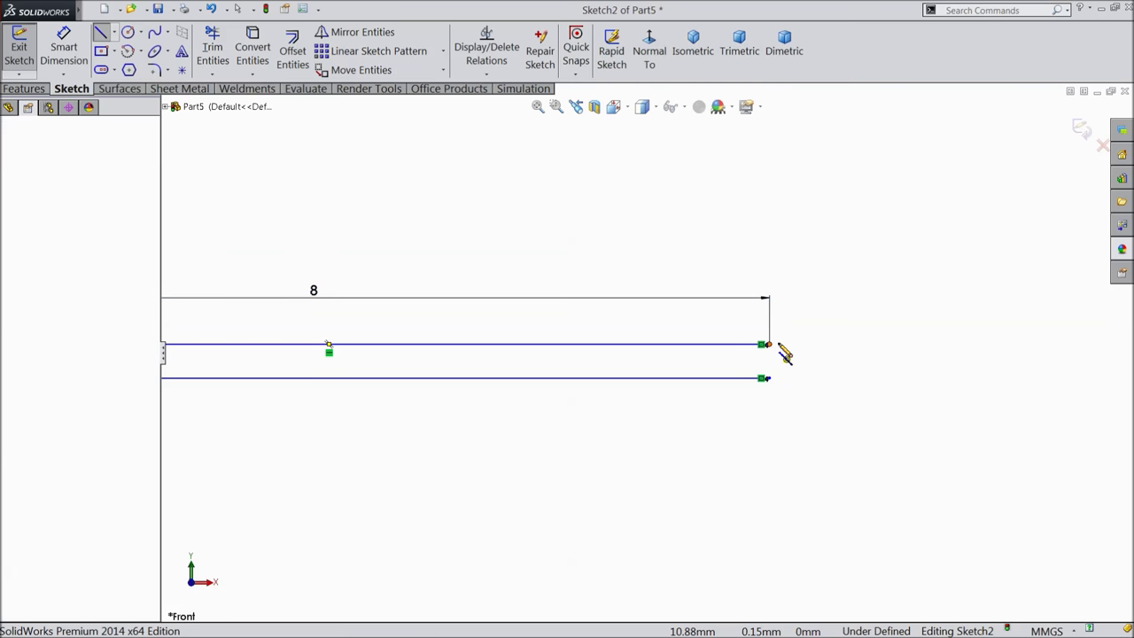
mouse_move(772, 349)
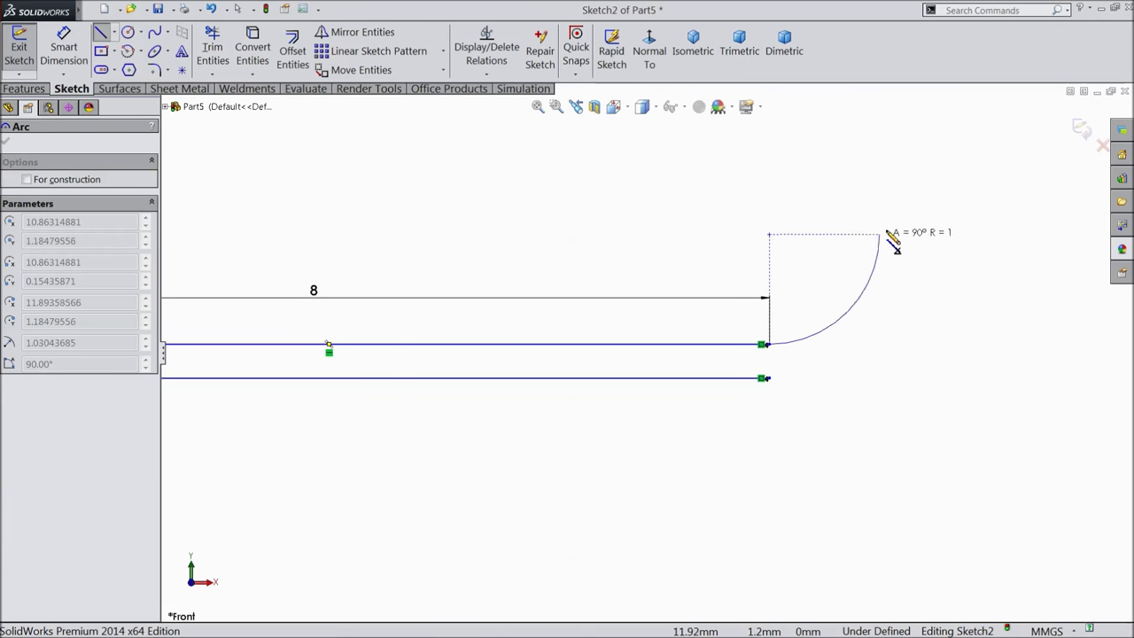
key("z")
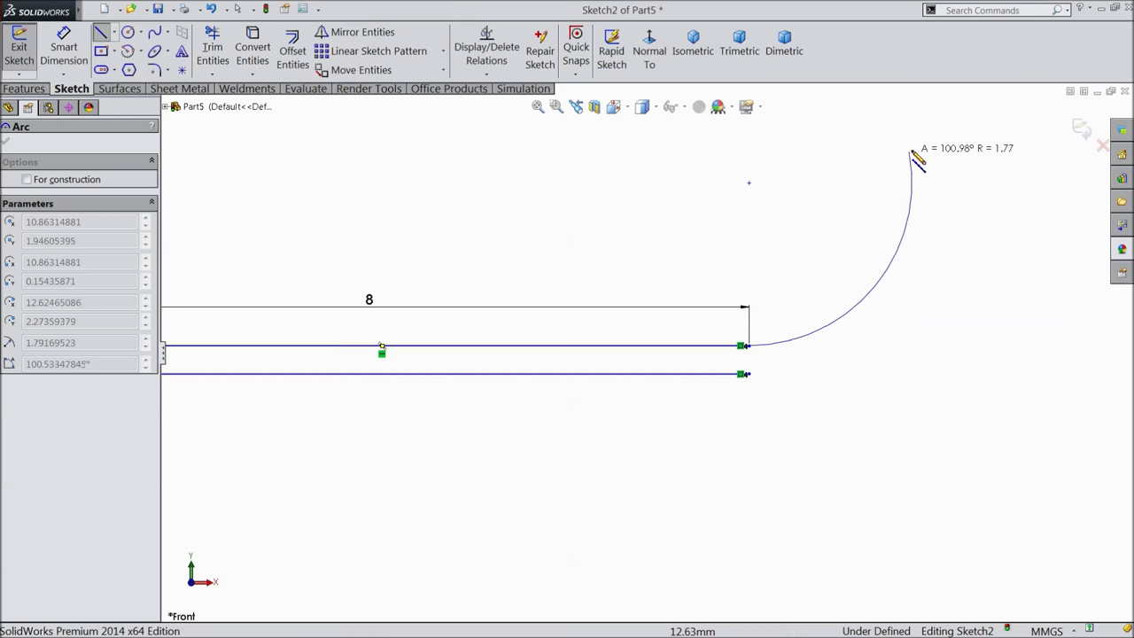
left_click(917, 142)
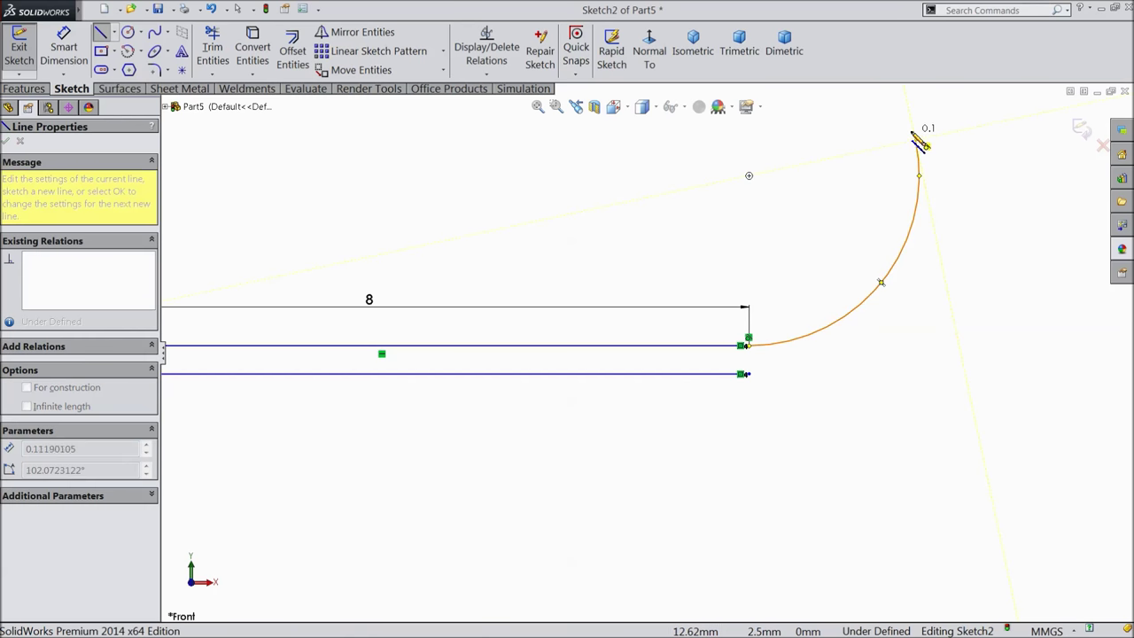
Continue the upper end of the new arc with a short tangent arc and end the sketch chain.
mouse_move(924, 141)
scroll(926, 140, "down", 5)
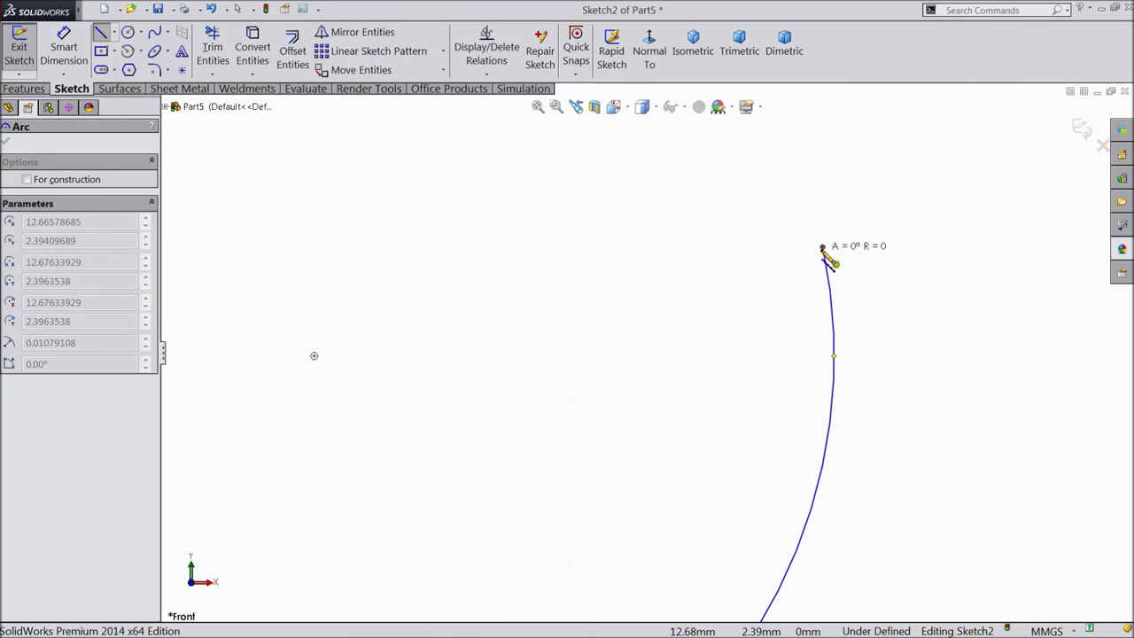
left_click(808, 188)
right_click(856, 167)
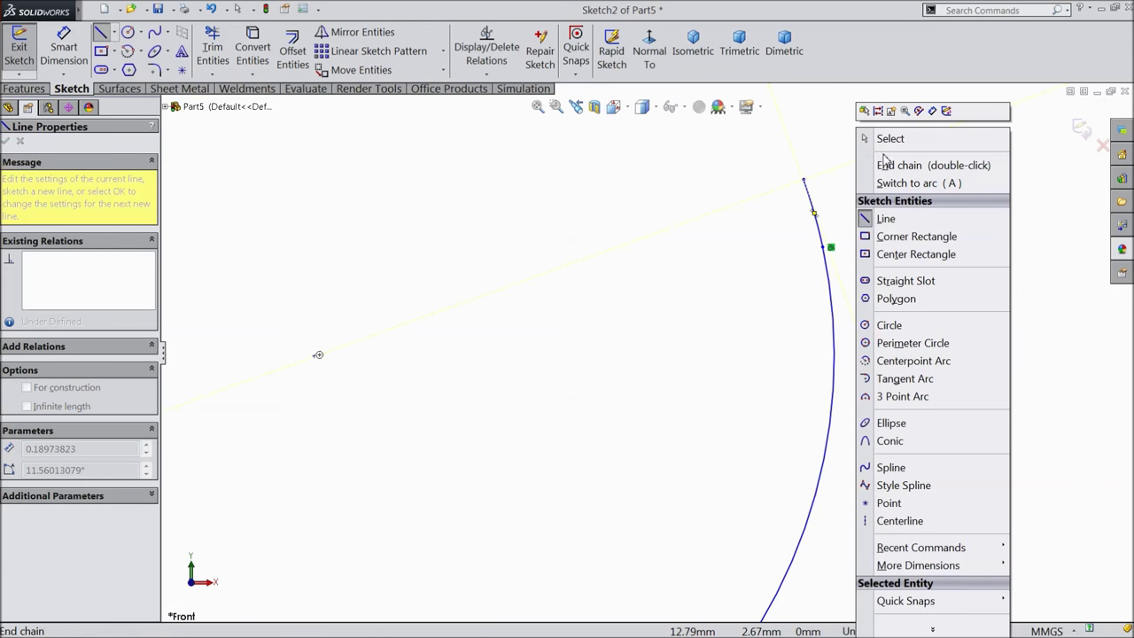
left_click(875, 104)
Dimension the large upward-curving arc at the end of the upper horizontal line with a radius of 3 mm.
scroll(815, 253, "up", 3)
scroll(729, 381, "up", 3)
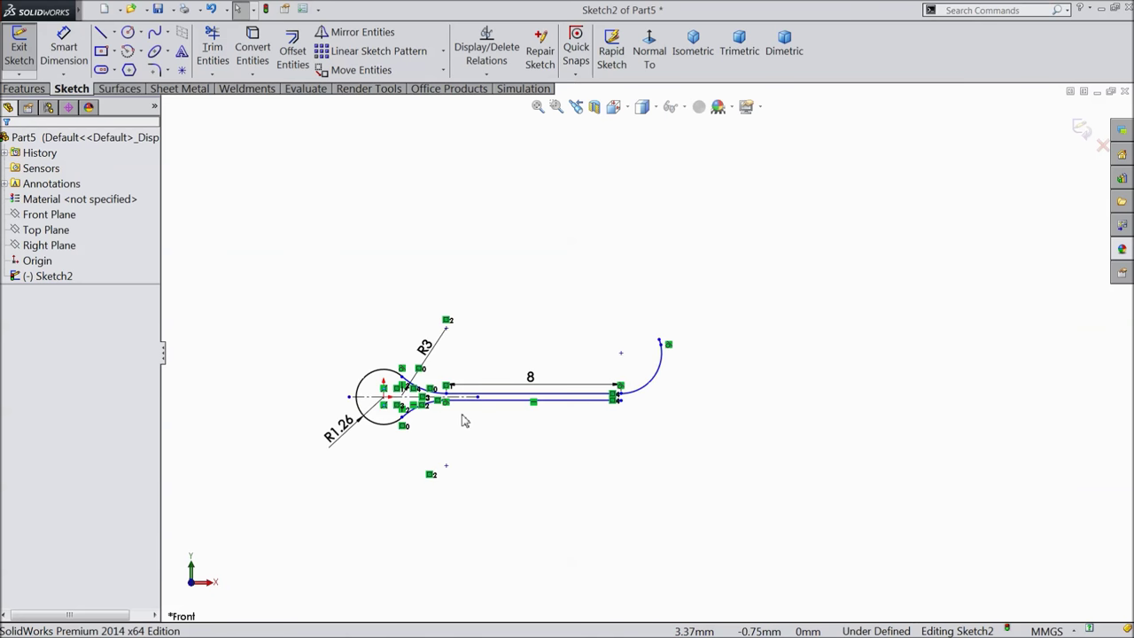
scroll(464, 413, "down", 2)
scroll(843, 297, "down", 3)
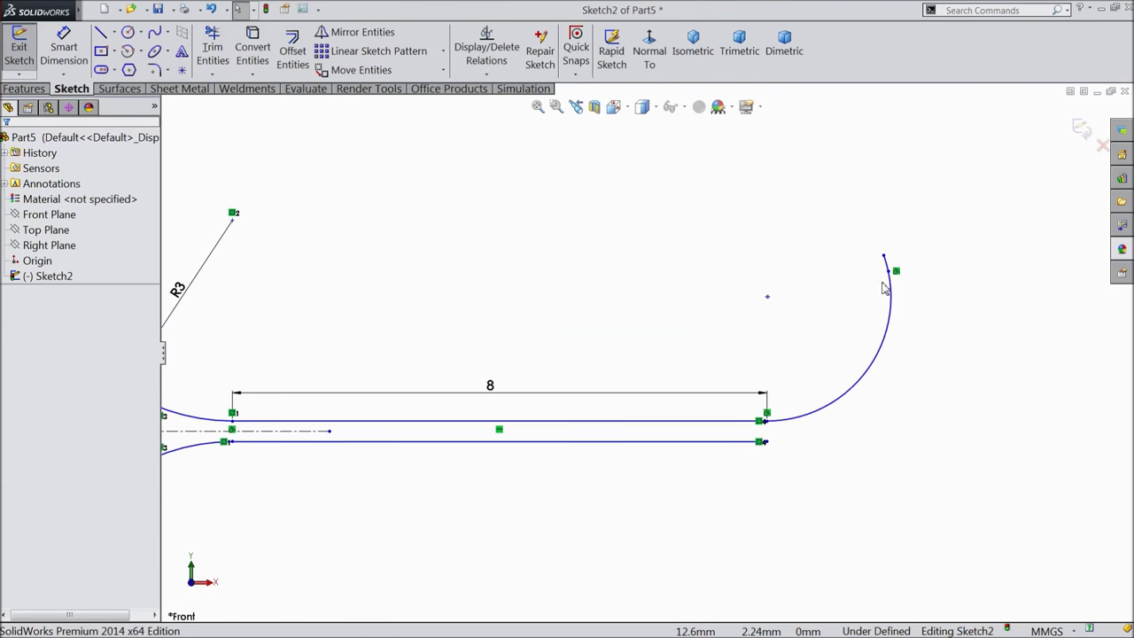
left_click(893, 304)
left_click(64, 48)
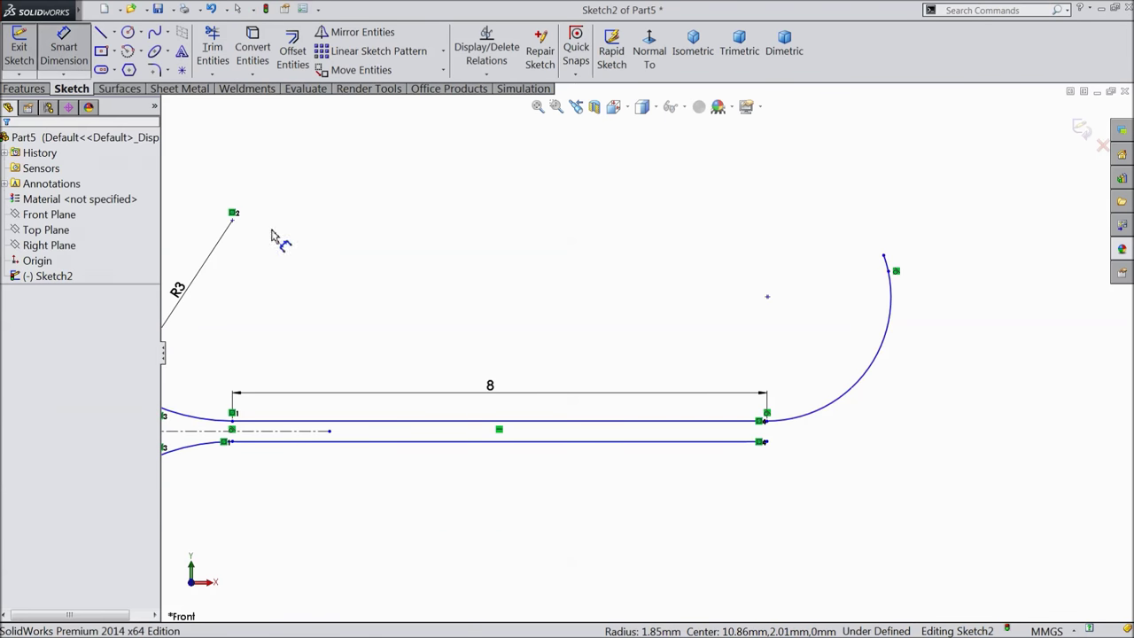
left_click(886, 351)
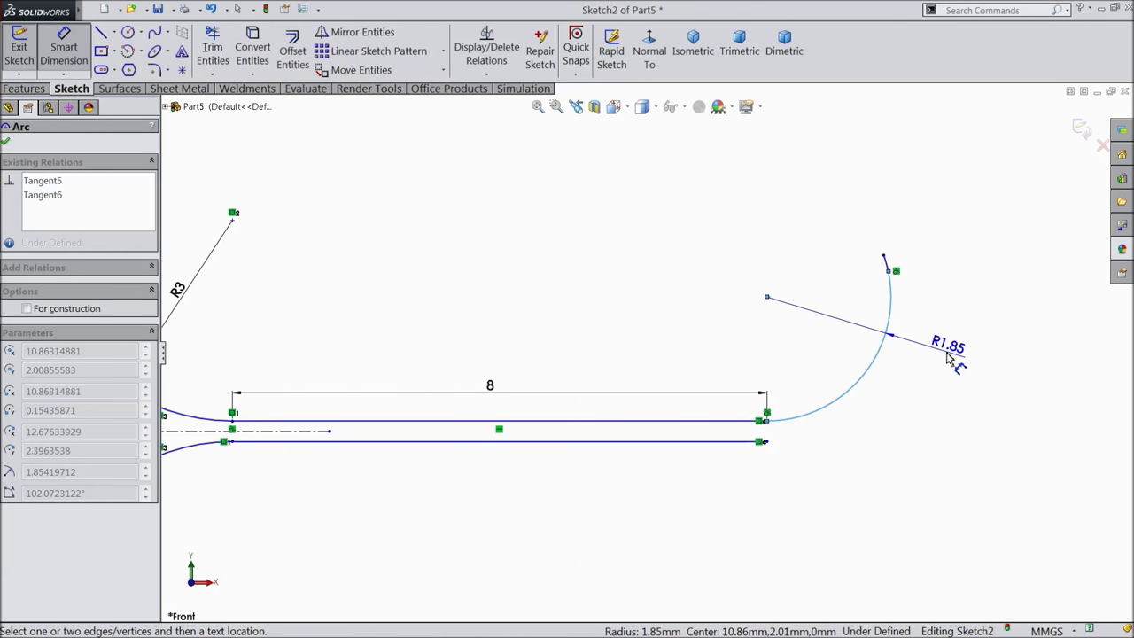
left_click(948, 357)
type("3")
key("Return")
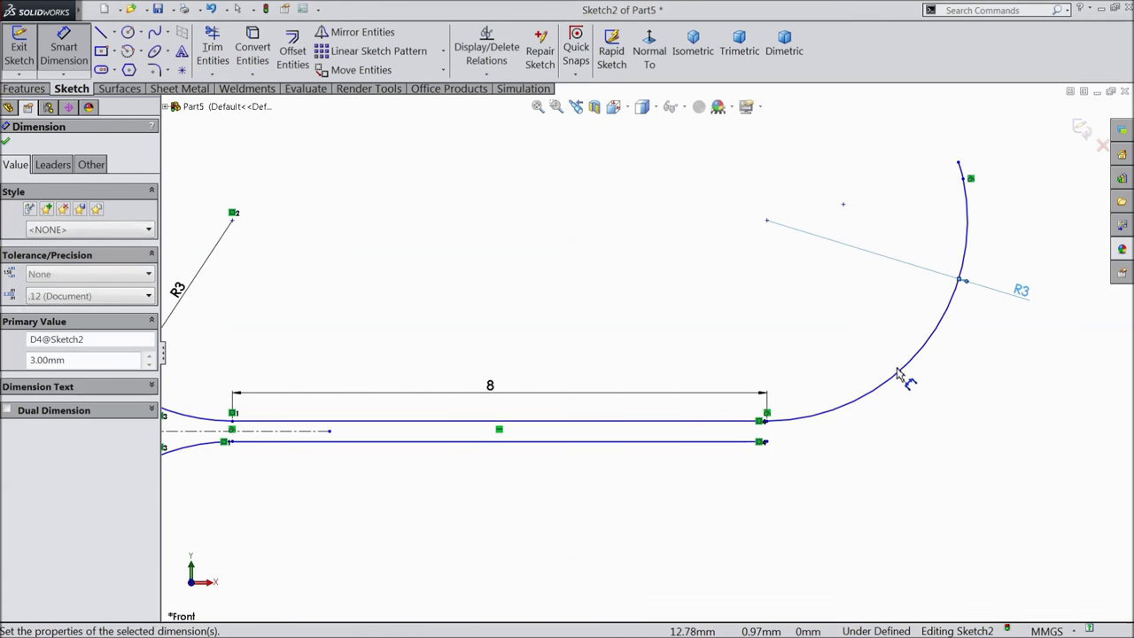
scroll(893, 371, "up", 4)
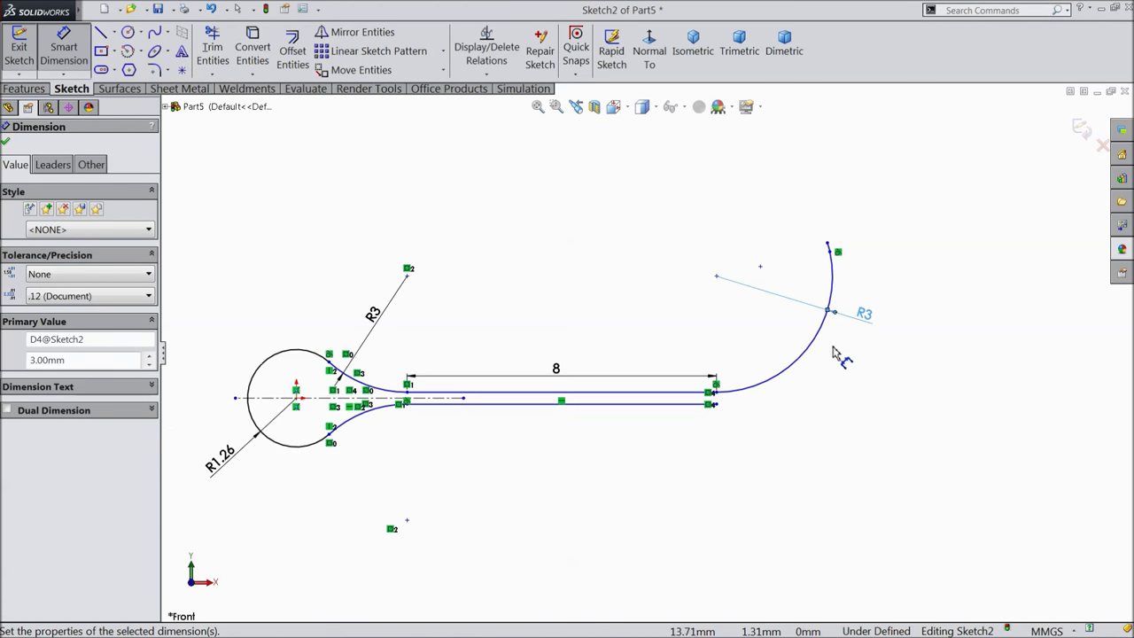
left_click(64, 49)
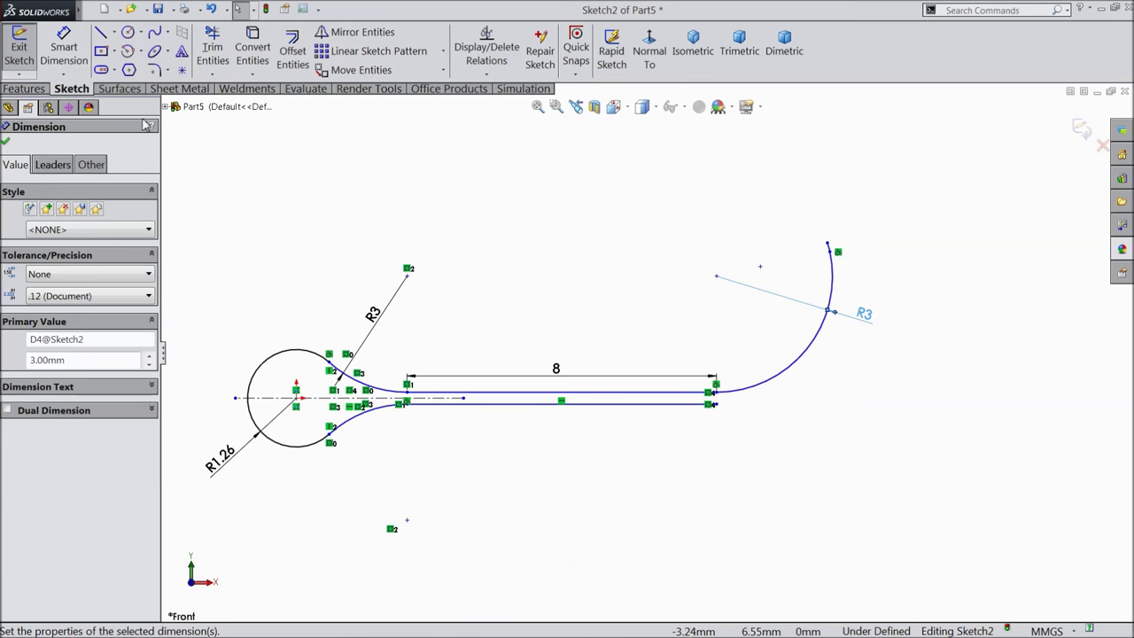
Extend the centerline to about 14.6 mm from the origin and dimension the short arc's free end 4 mm above it.
left_click_drag(464, 399, 864, 409)
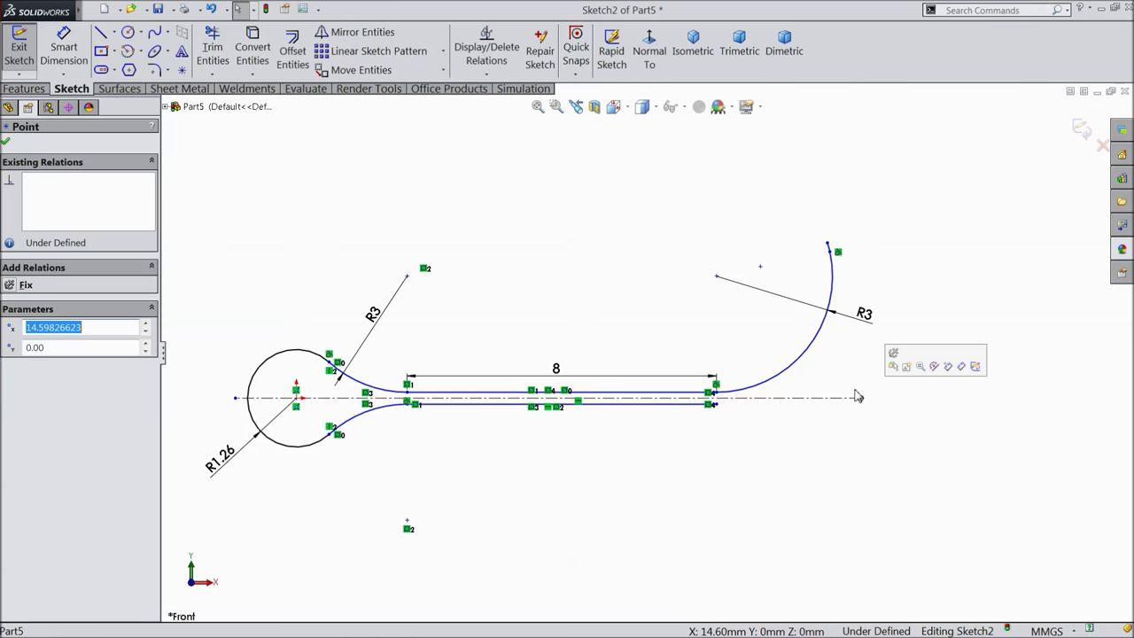
scroll(891, 319, "down", 2)
left_click(64, 48)
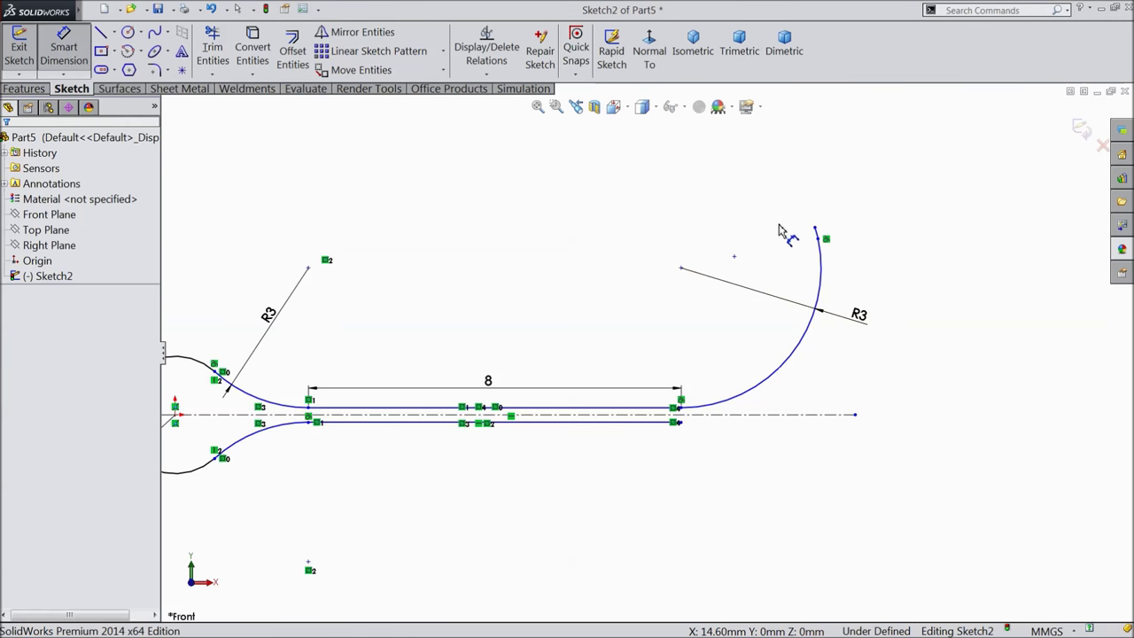
left_click(816, 229)
left_click(829, 415)
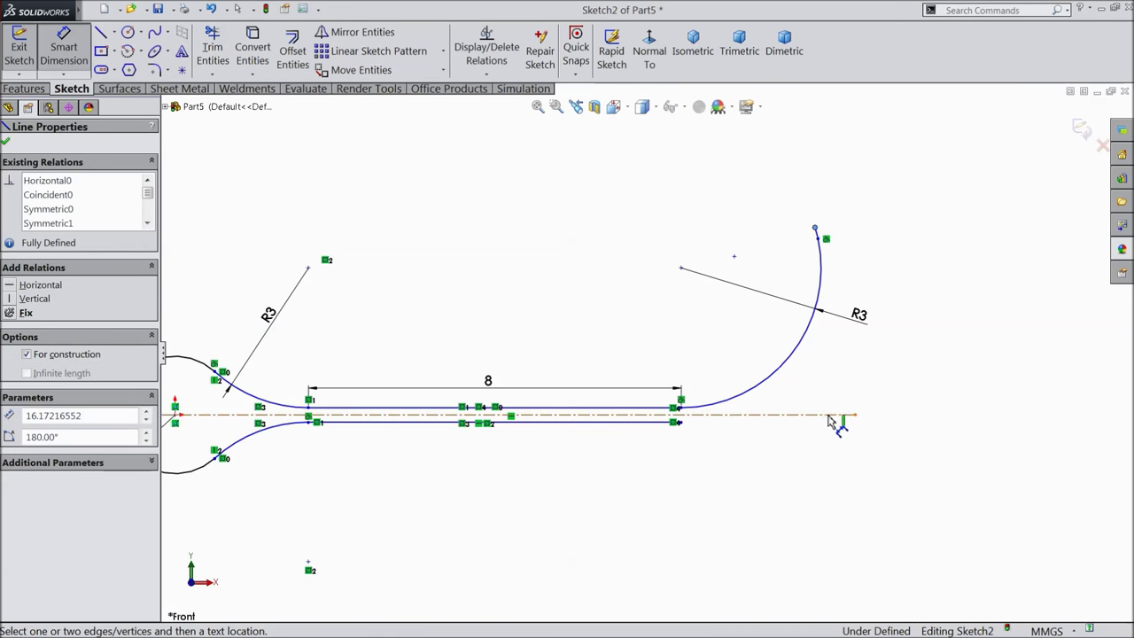
left_click(980, 356)
type("4")
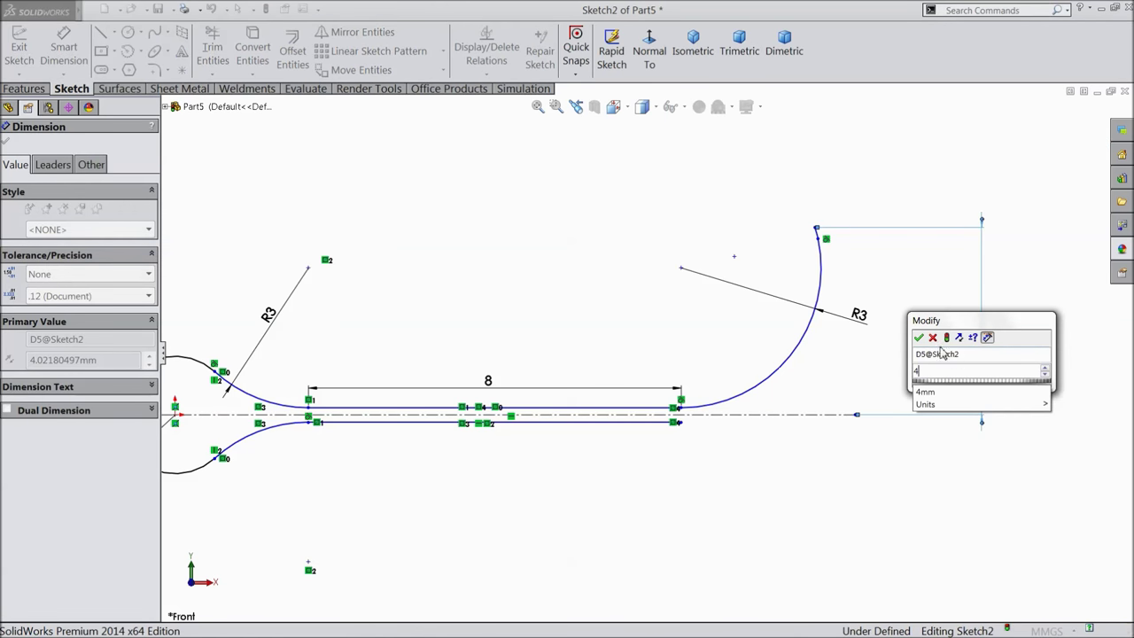
left_click(919, 338)
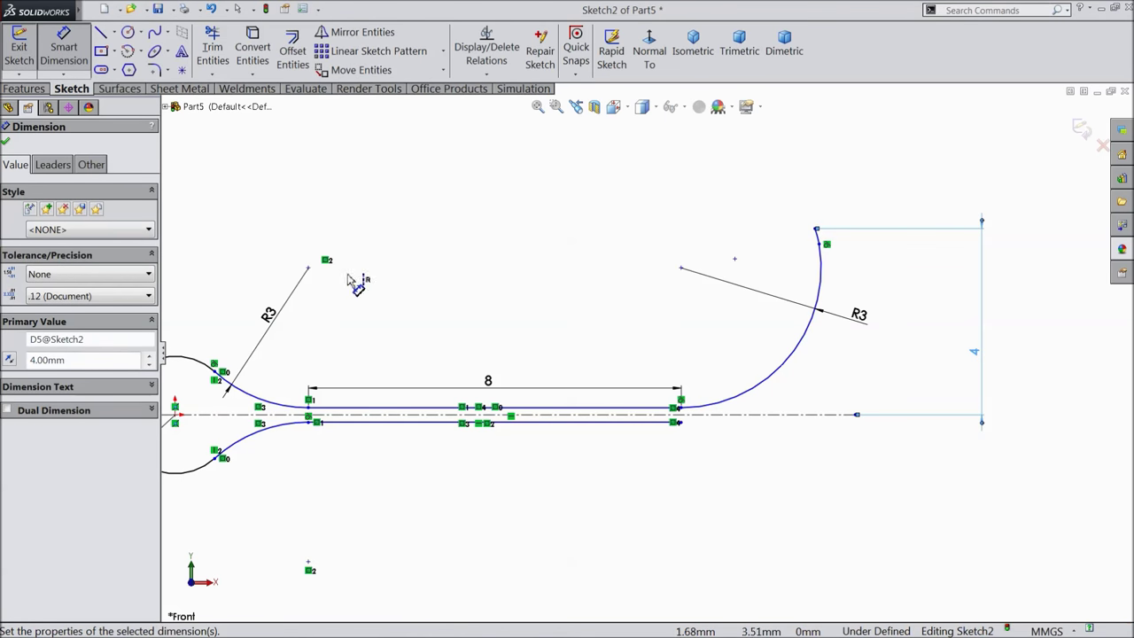
left_click(6, 144)
Try a coincident relation between the short end arc's center point and the centerline, and undo it.
scroll(651, 346, "up", 3)
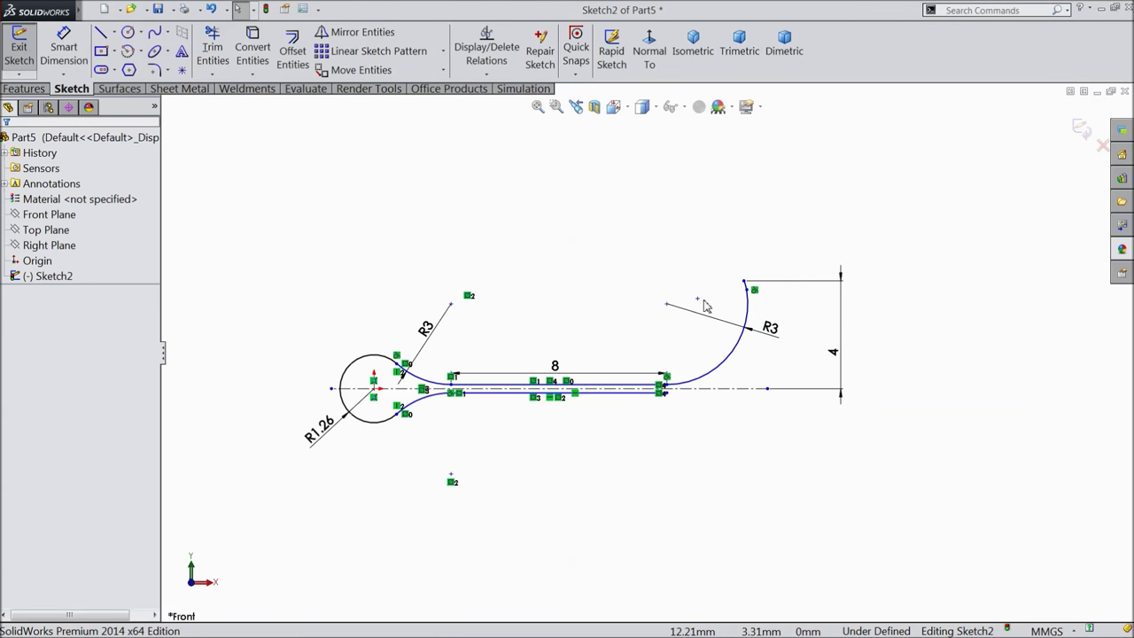
left_click(699, 299)
scroll(784, 303, "down", 3)
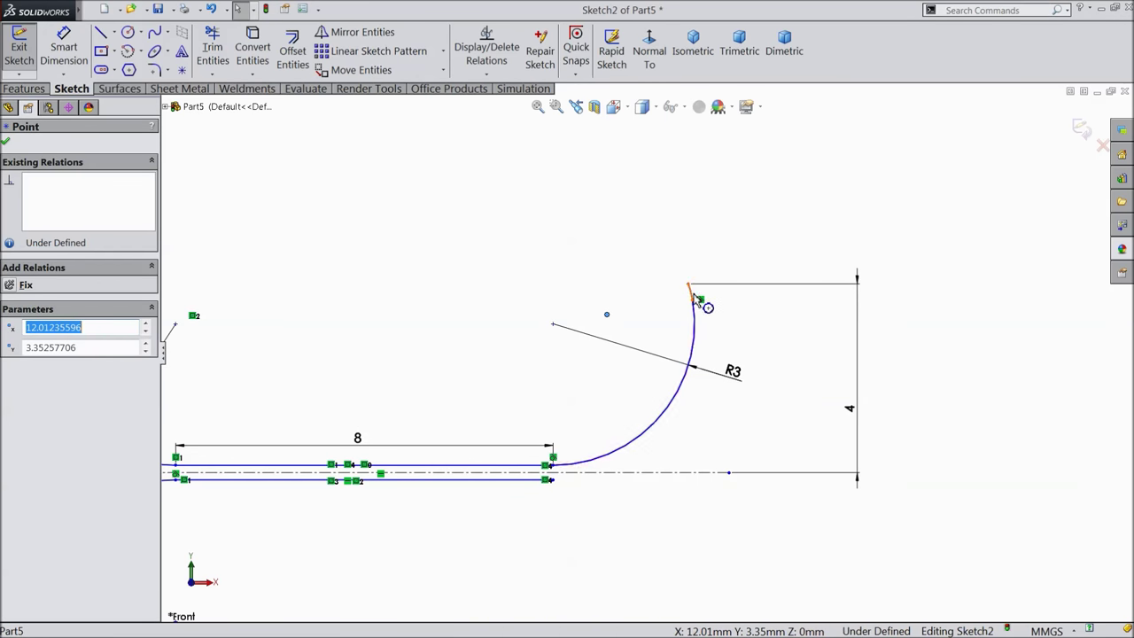
left_click(671, 475, "ctrl")
left_click(715, 429)
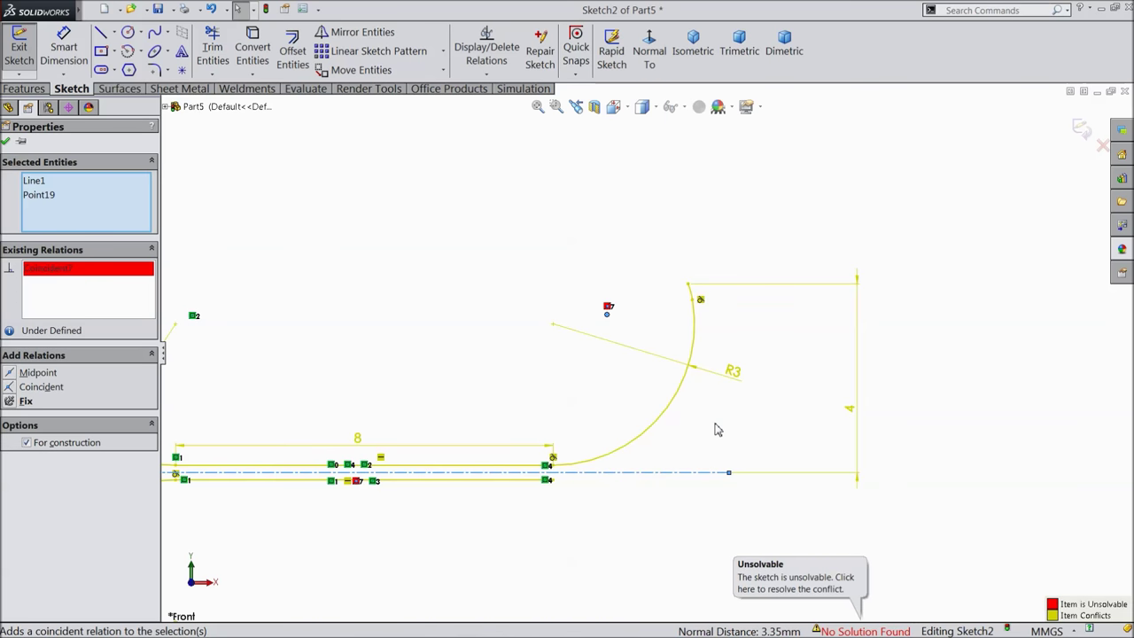
left_click(211, 8)
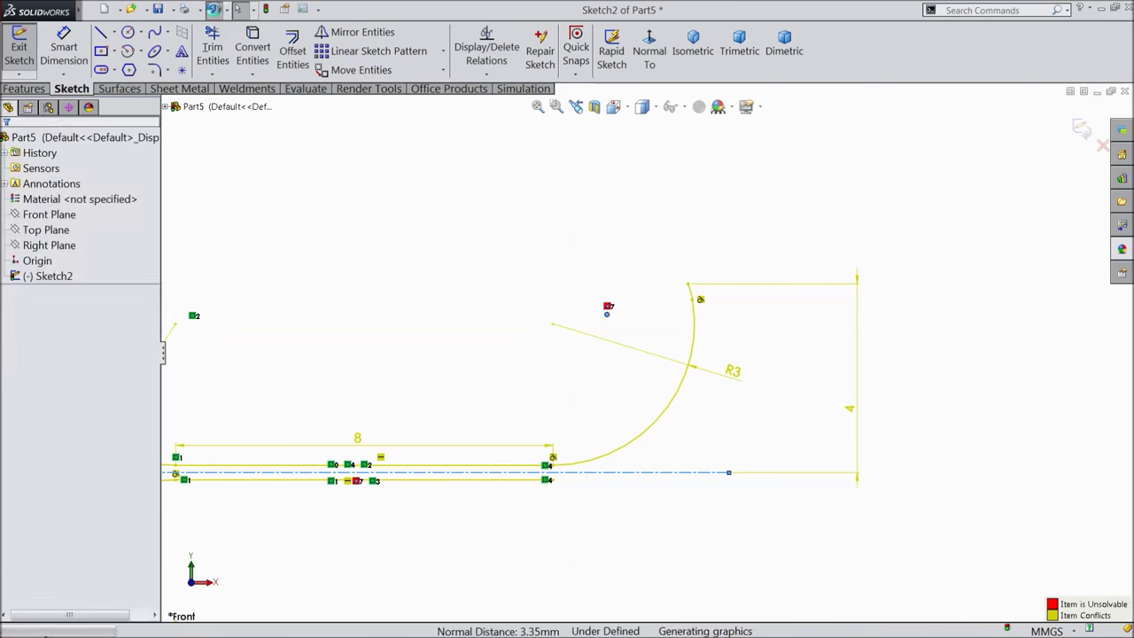
scroll(700, 354, "up", 4)
scroll(700, 359, "down", 2)
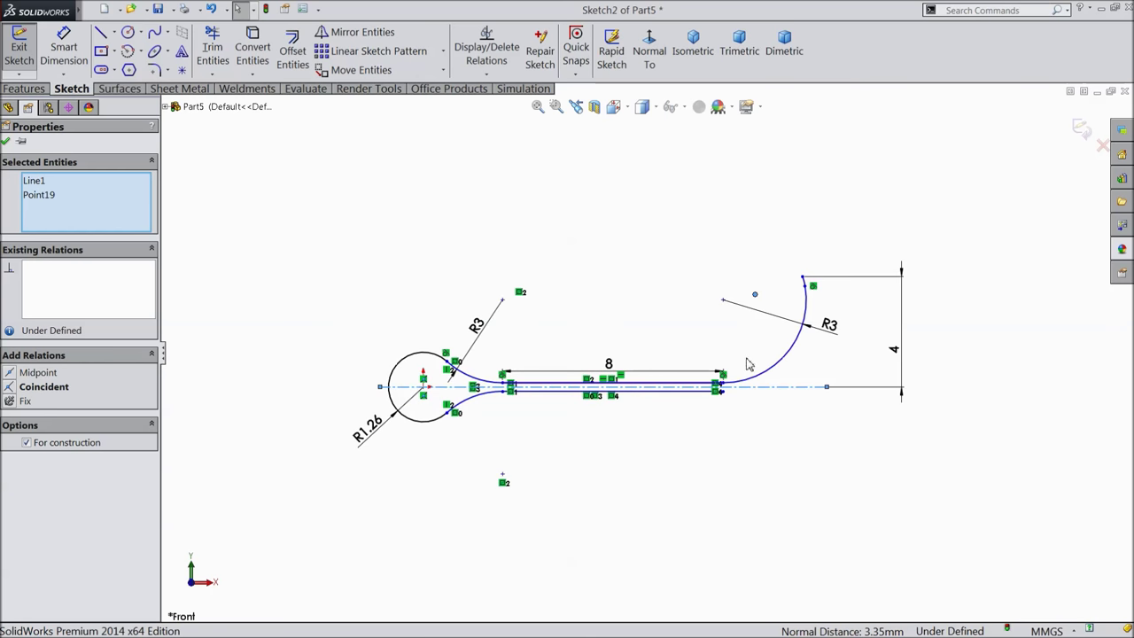
Mirror the large R3 arc and the short end arc about the horizontal centerline, and close the sketch.
scroll(722, 408, "down", 2)
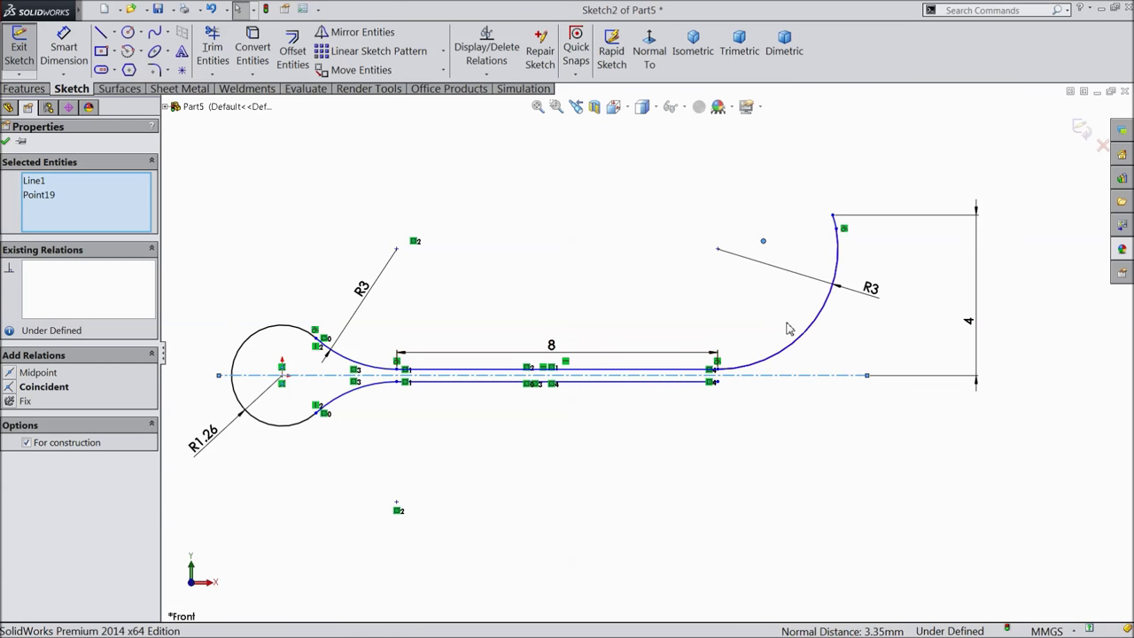
left_click(646, 237)
left_click(355, 31)
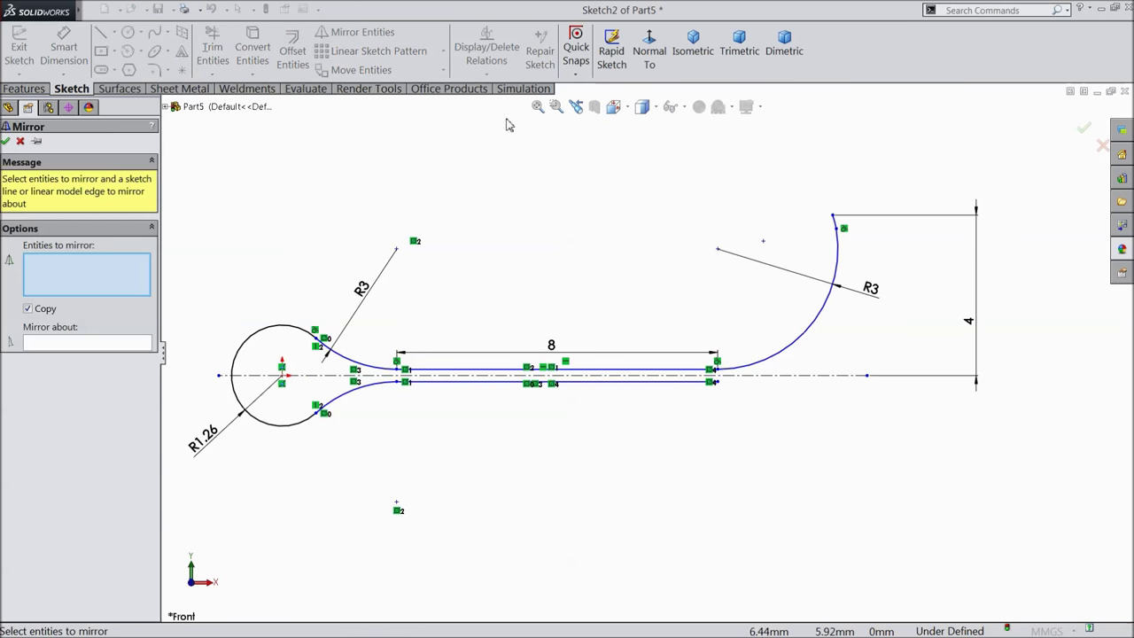
left_click(838, 275)
left_click(836, 229)
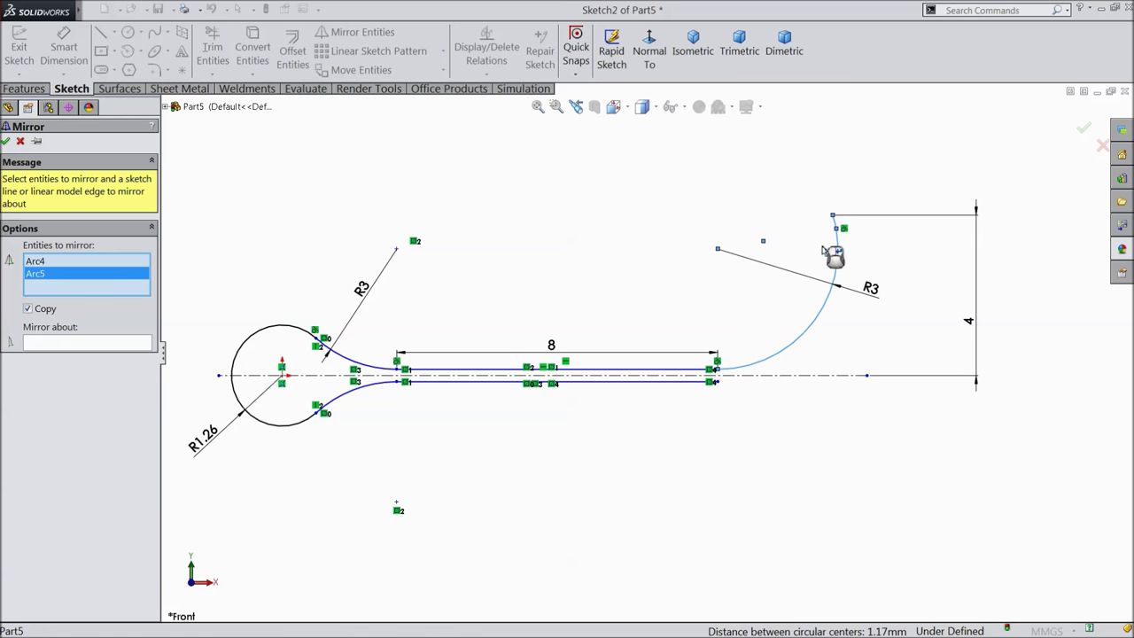
left_click(105, 345)
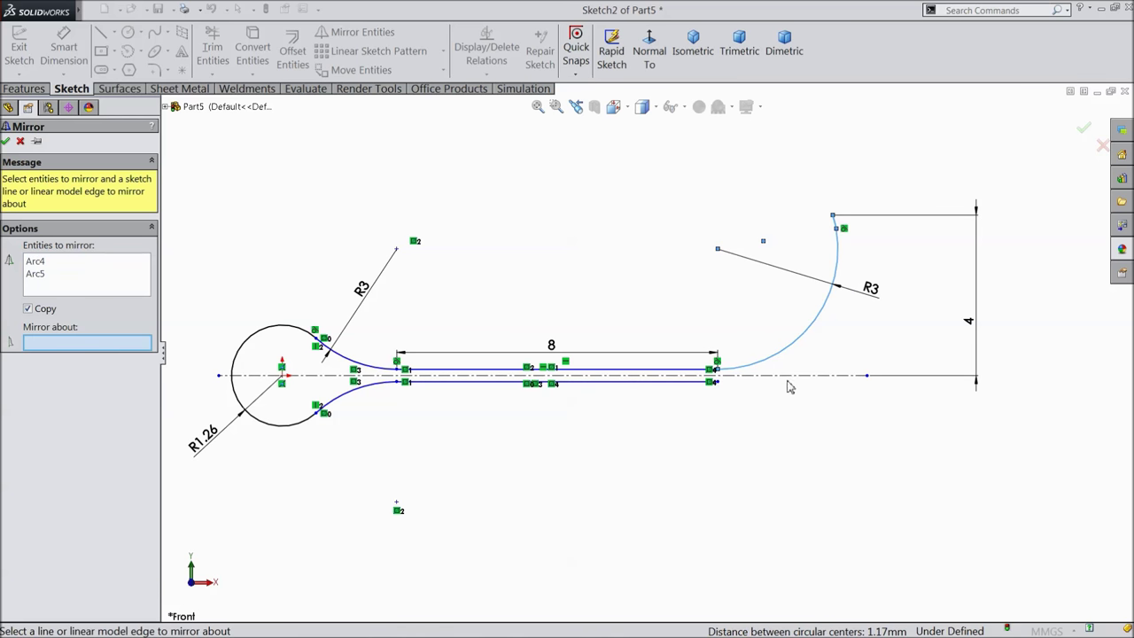
left_click(795, 386)
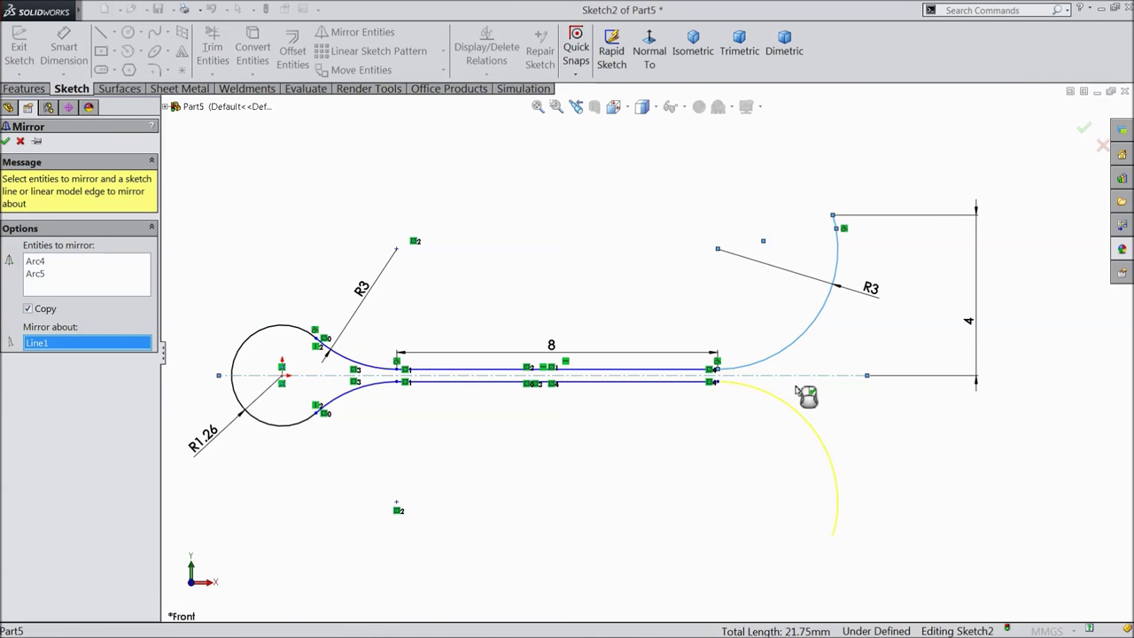
left_click(6, 142)
scroll(594, 310, "up", 2)
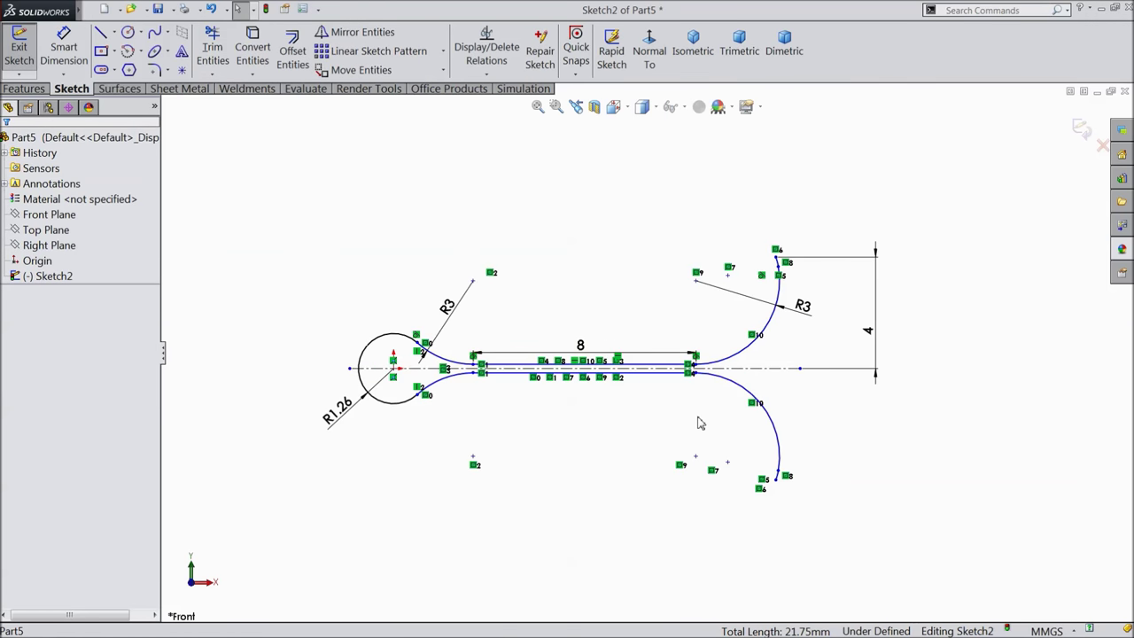
scroll(700, 422, "down", 1)
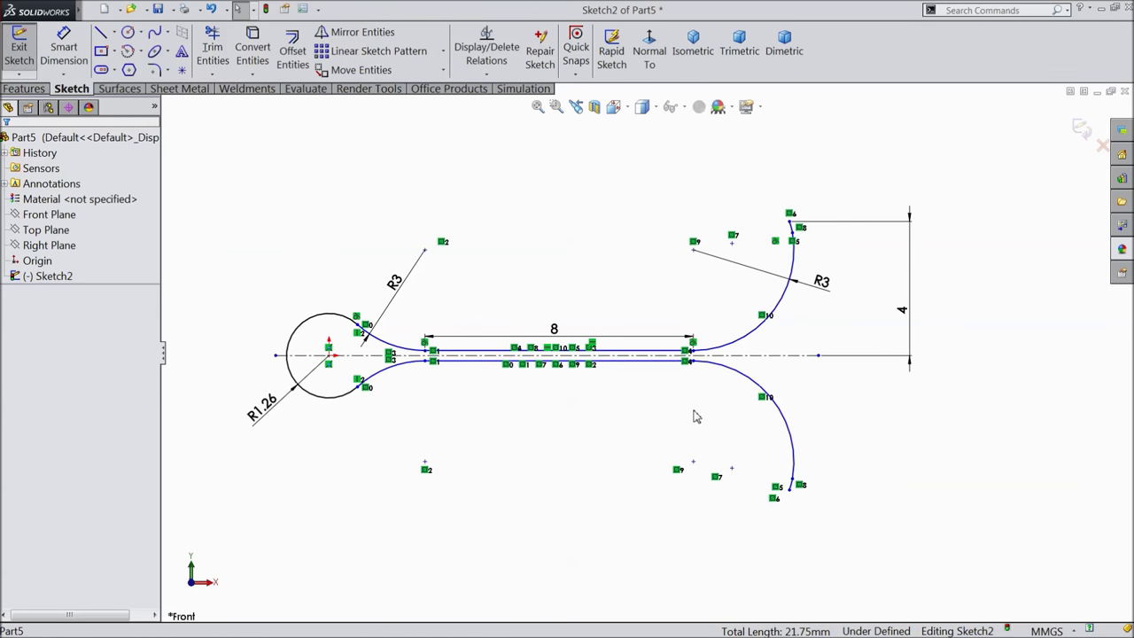
left_click(1082, 129)
mouse_move(613, 266)
middle_mouse_down()
mouse_move(605, 253)
mouse_move(577, 341)
mouse_move(580, 317)
mouse_move(596, 319)
middle_mouse_up()
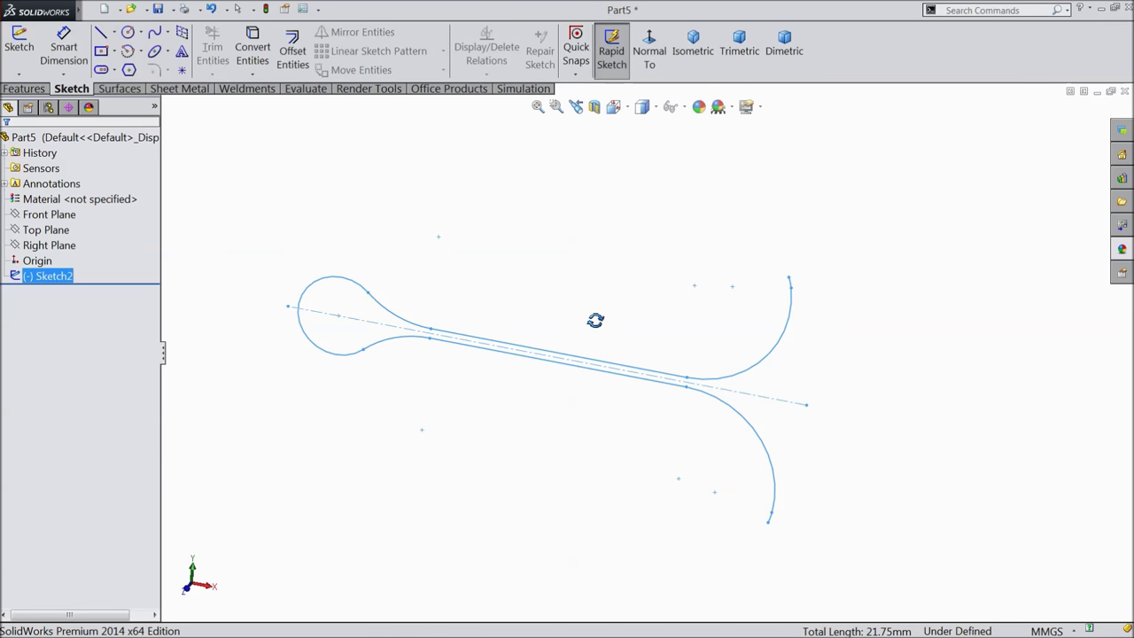
mouse_move(596, 320)
middle_mouse_down()
mouse_move(656, 278)
mouse_move(626, 322)
mouse_move(617, 245)
mouse_move(617, 284)
middle_mouse_up()
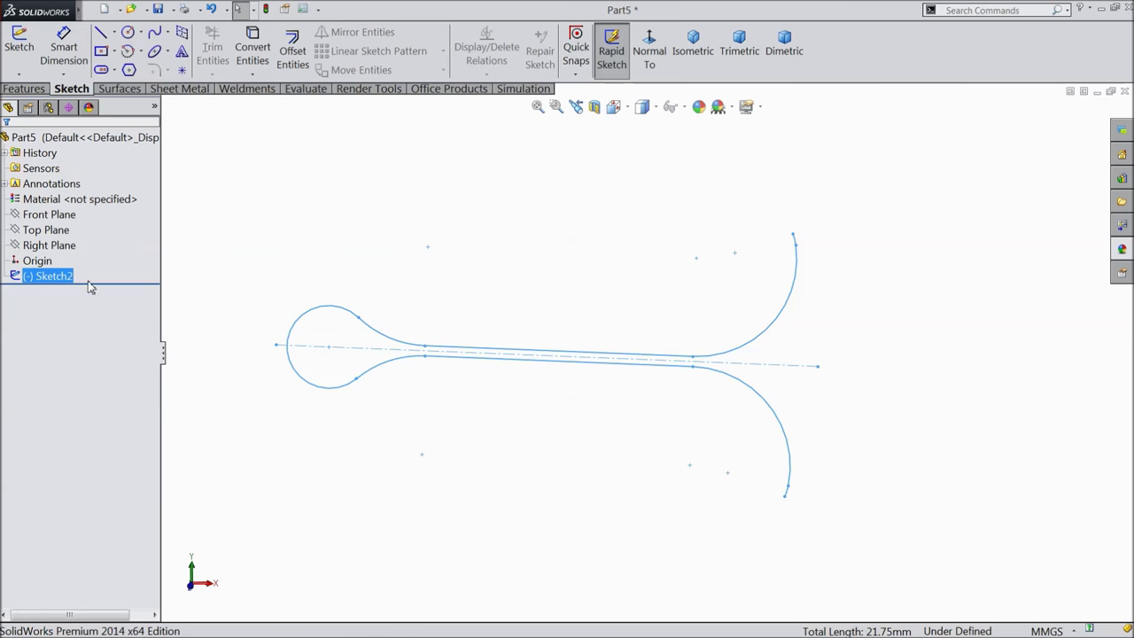
Reopen the pin profile sketch and place a sketch point on the centerline inside the loop, on the side away from the legs.
left_click(19, 242)
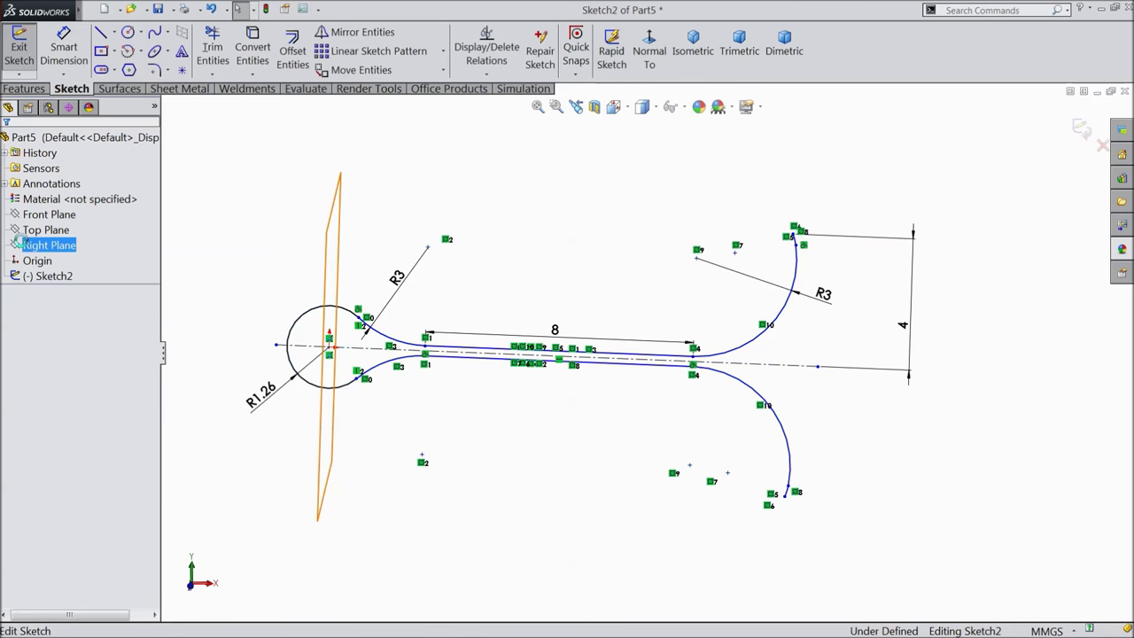
left_click(651, 48)
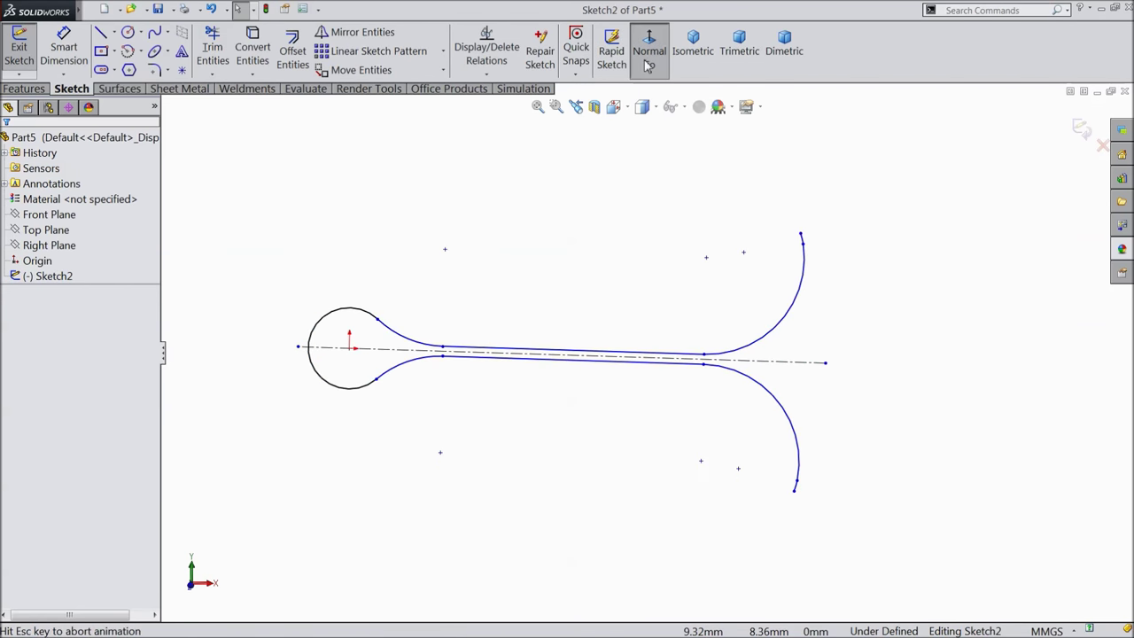
left_click(182, 69)
scroll(506, 329, "down", 4)
left_click(335, 381)
Dimension the new point 0.6 mm horizontally from the origin and close the sketch.
key("d")
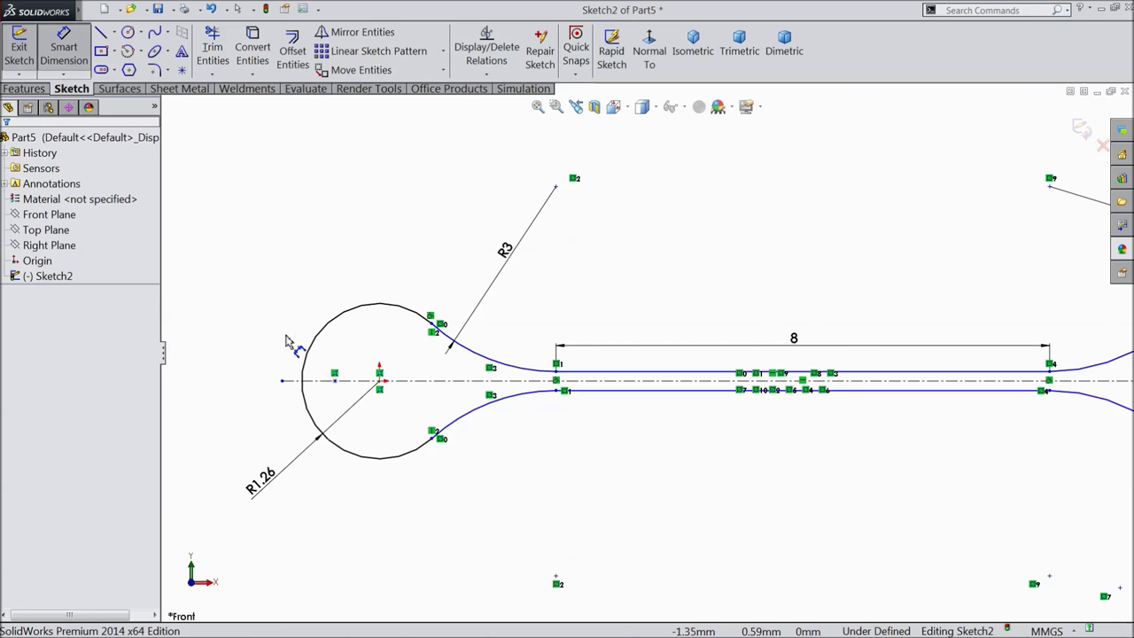
left_click(335, 381)
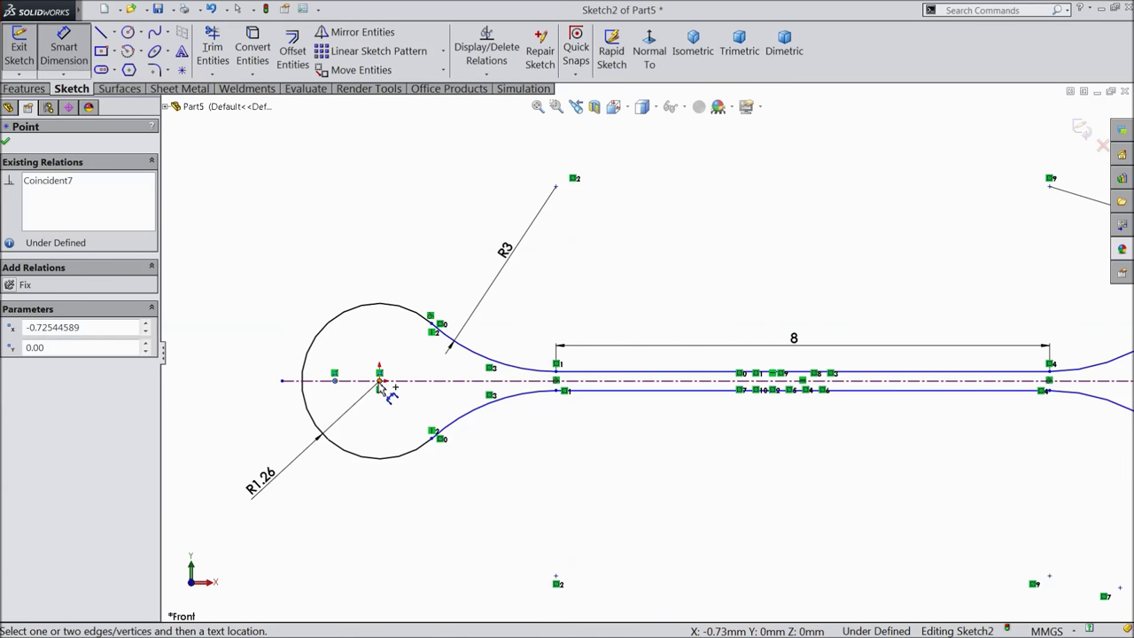
left_click(379, 381)
left_click(353, 275)
type("0.")
left_click(287, 252)
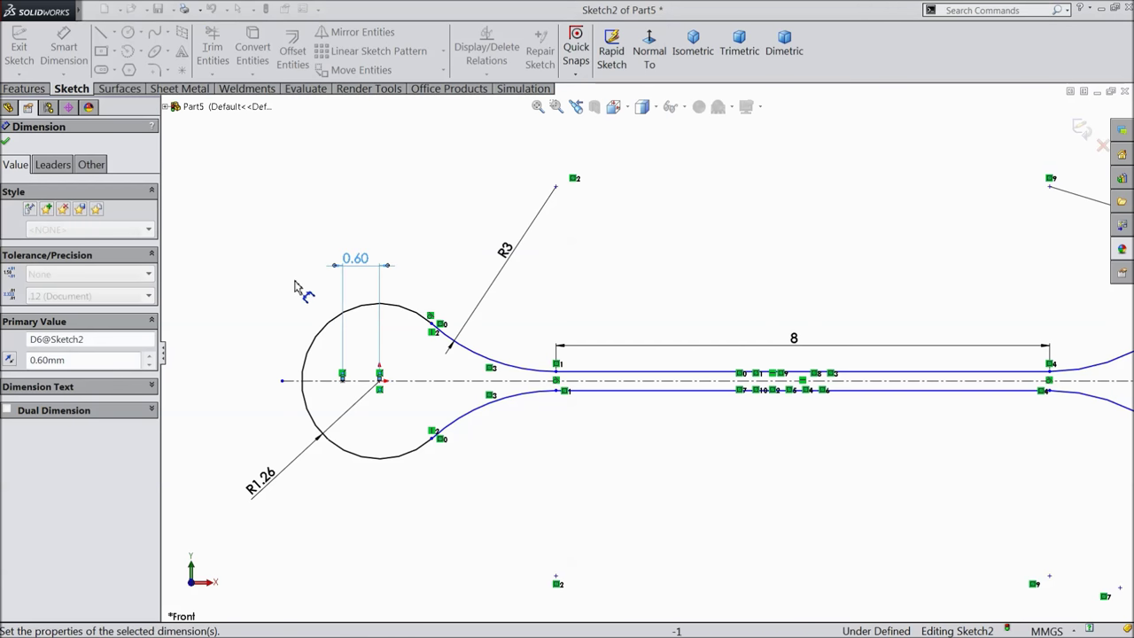
left_click(5, 142)
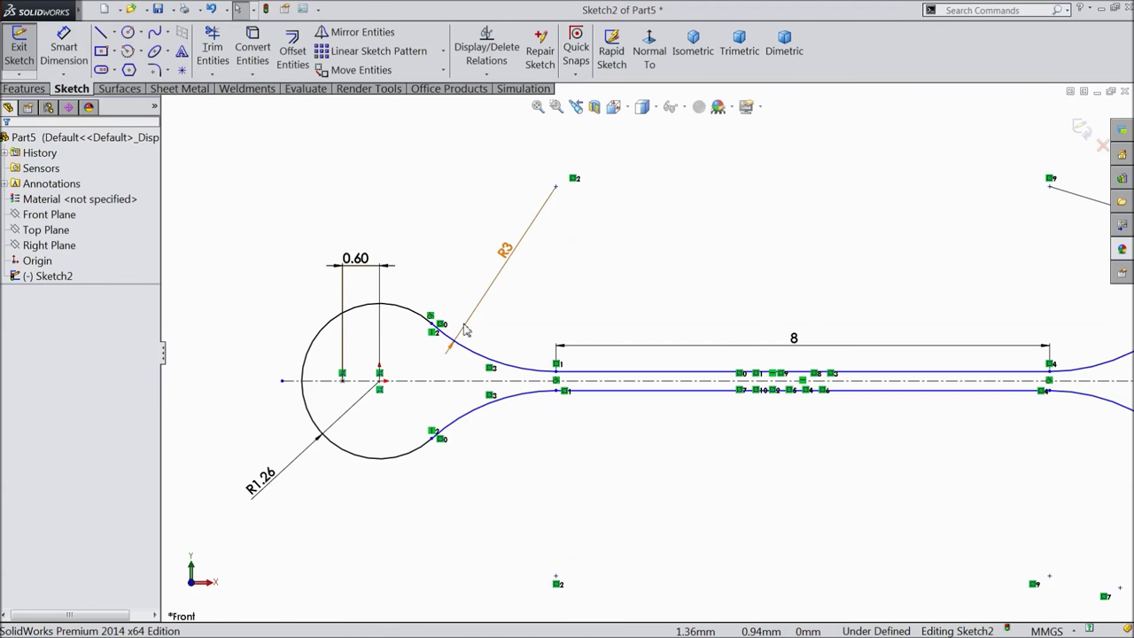
key("z")
left_click(1085, 129)
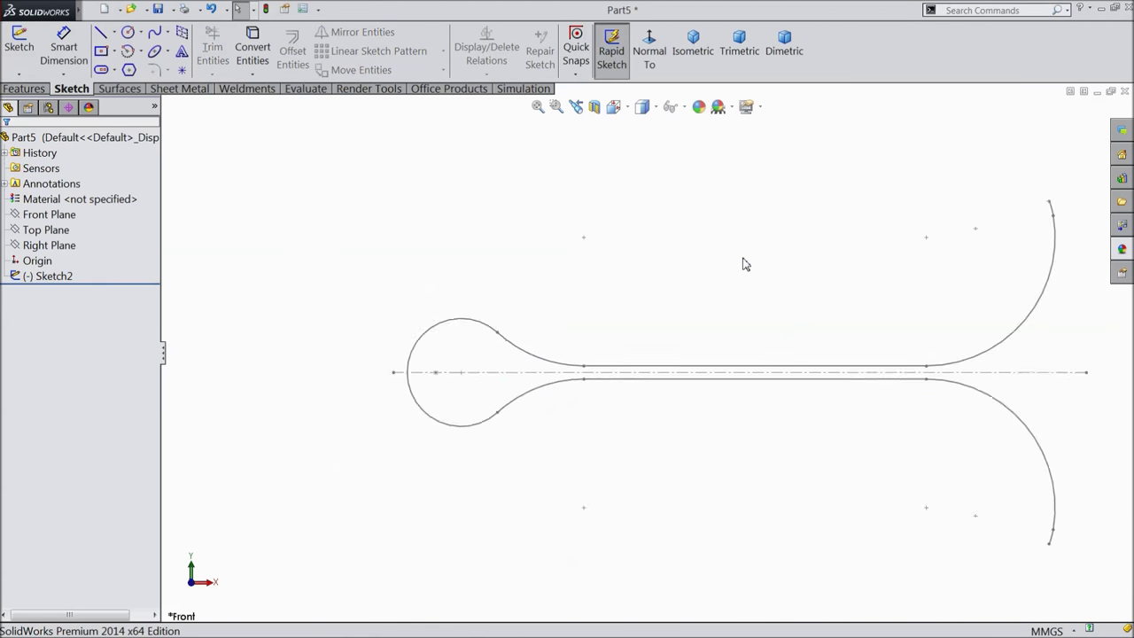
scroll(741, 260, "up", 3)
mouse_move(711, 284)
middle_mouse_down()
mouse_move(688, 310)
mouse_move(683, 357)
mouse_move(777, 405)
middle_mouse_up()
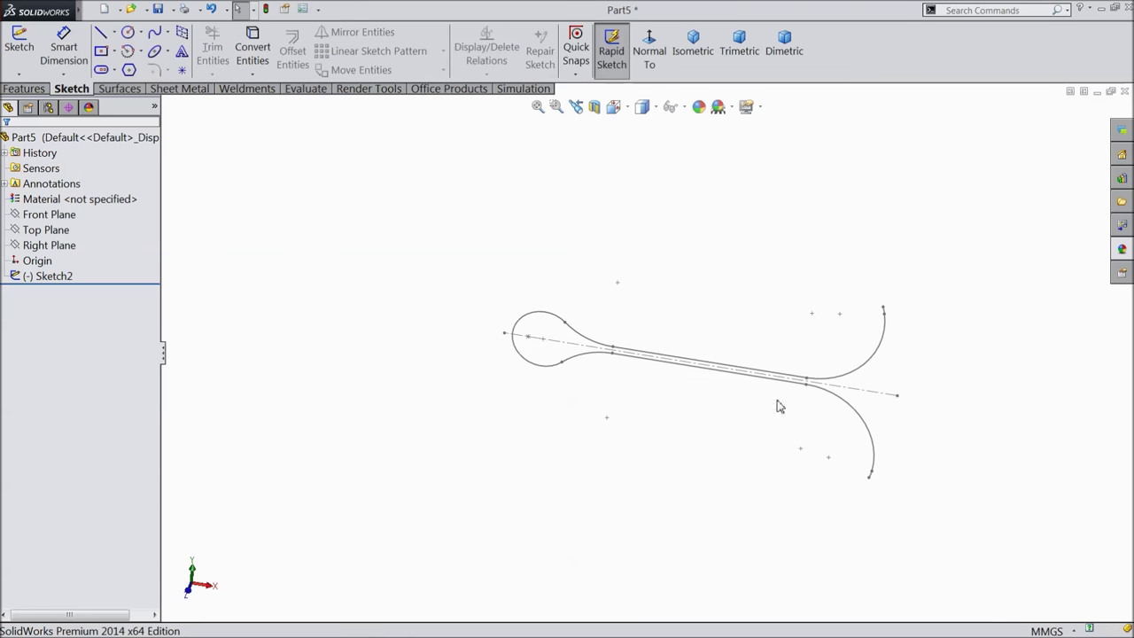
scroll(890, 457, "down", 2)
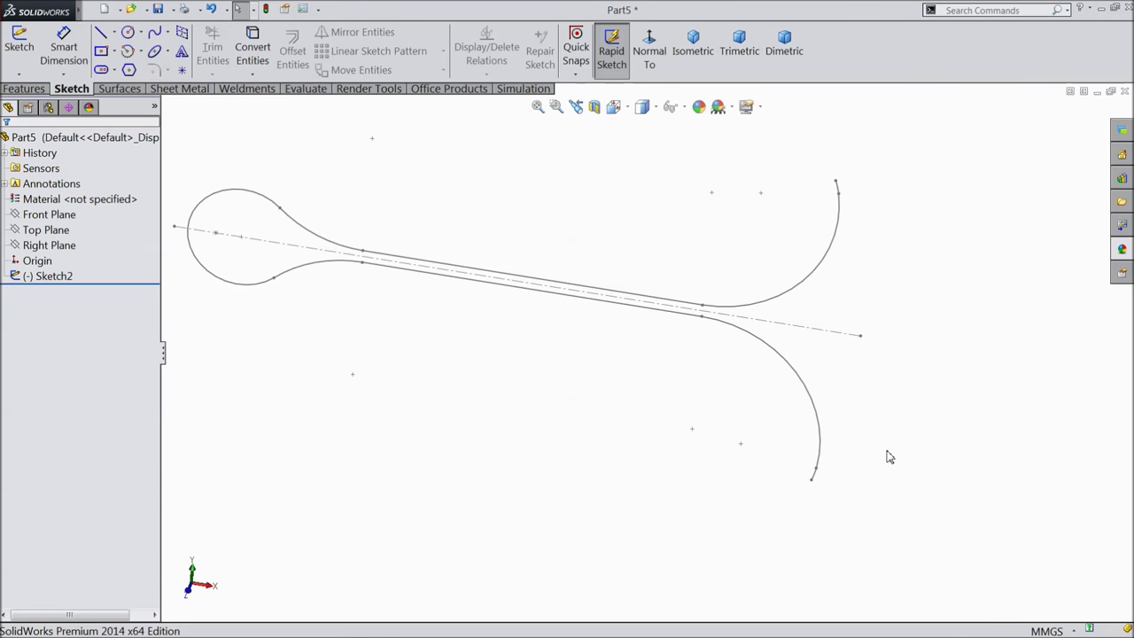
Create a reference plane perpendicular to the Front Plane through the lower short arc's free end and the sketch point inside the loop.
left_click(35, 92)
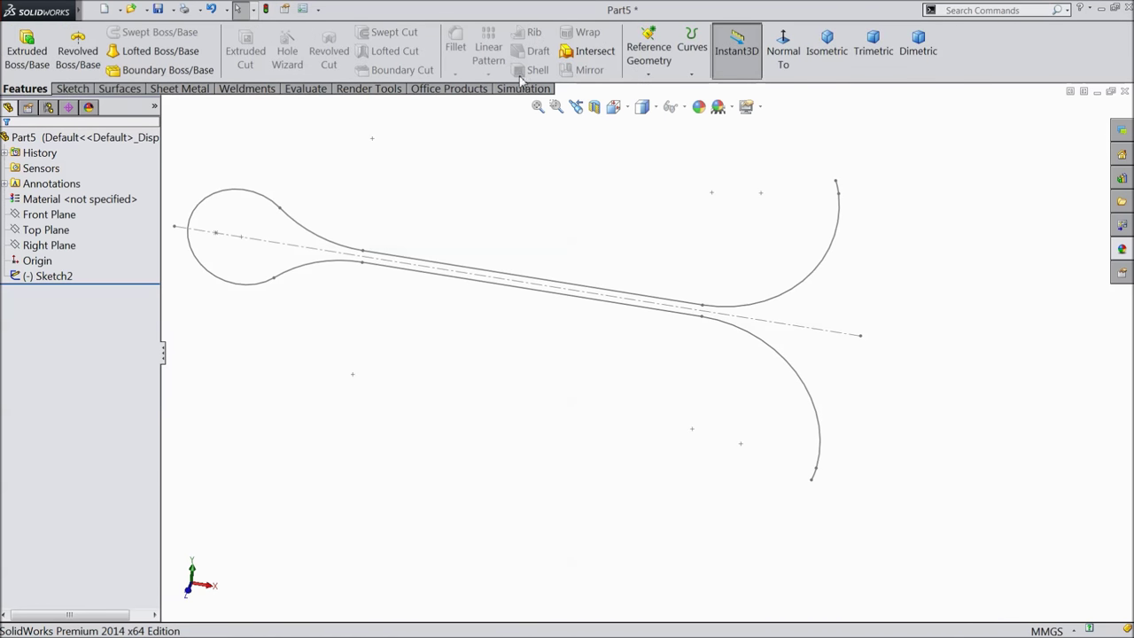
left_click(649, 75)
left_click(654, 89)
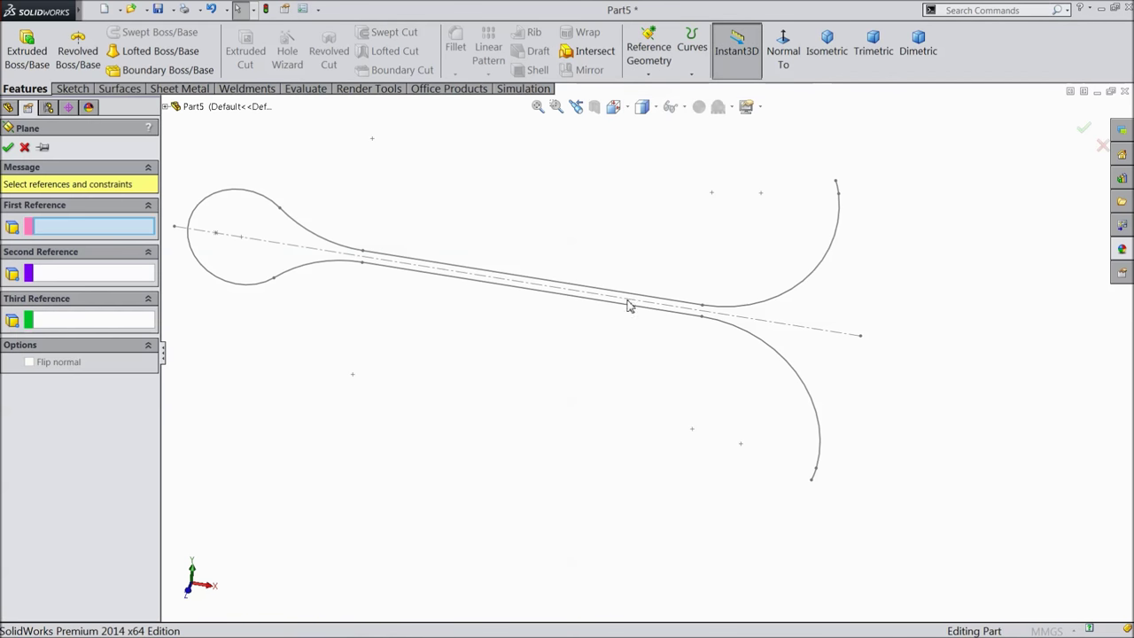
left_click(165, 107)
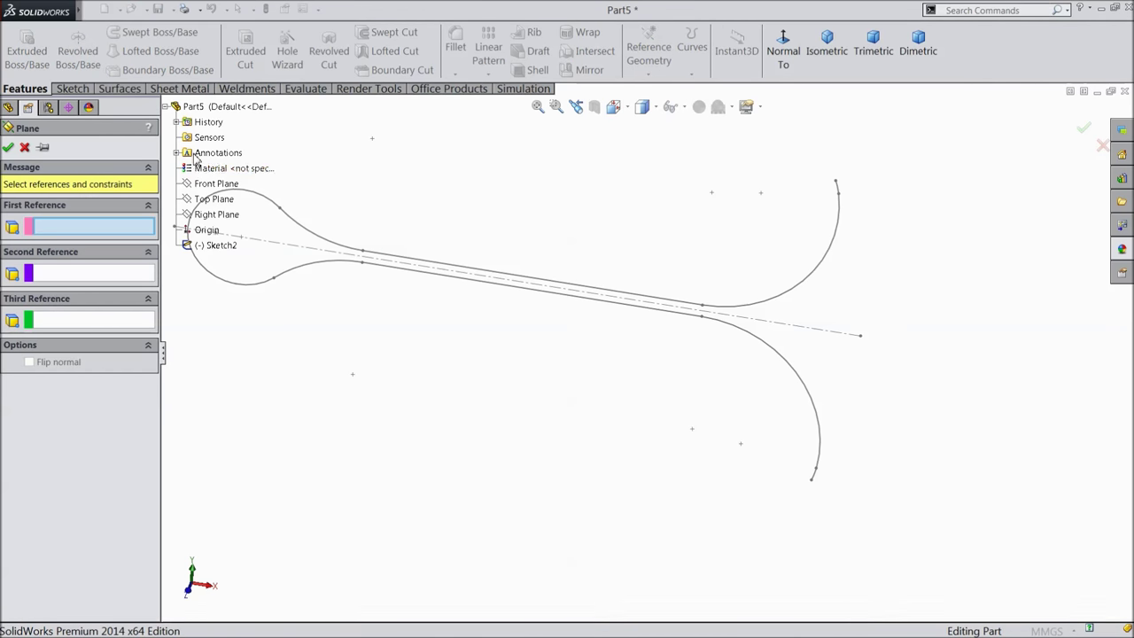
left_click(213, 183)
scroll(629, 319, "up", 2)
mouse_move(889, 412)
middle_mouse_down()
mouse_move(939, 409)
mouse_move(929, 254)
mouse_move(934, 321)
mouse_move(909, 398)
mouse_move(916, 439)
mouse_move(916, 407)
middle_mouse_up()
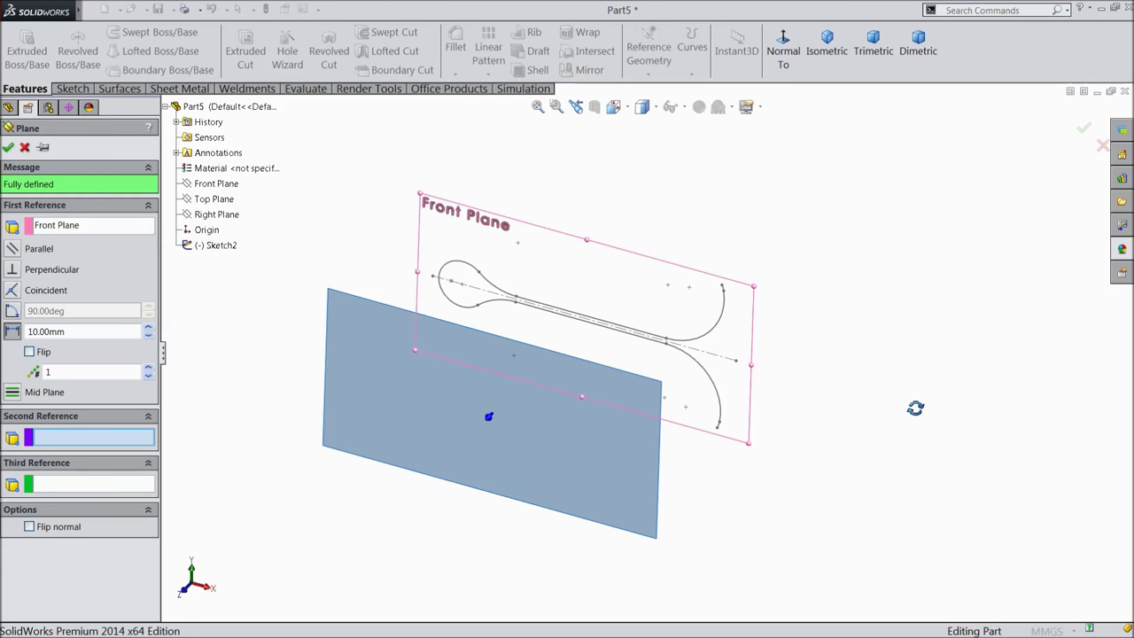
middle_click_drag(915, 407, 917, 408)
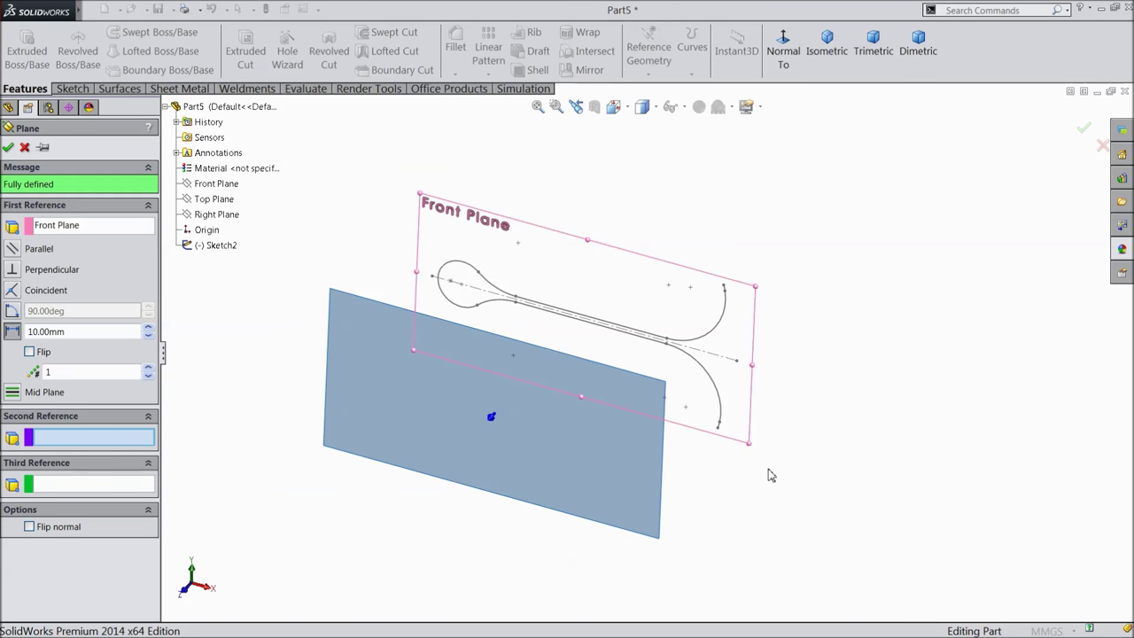
left_click(719, 428)
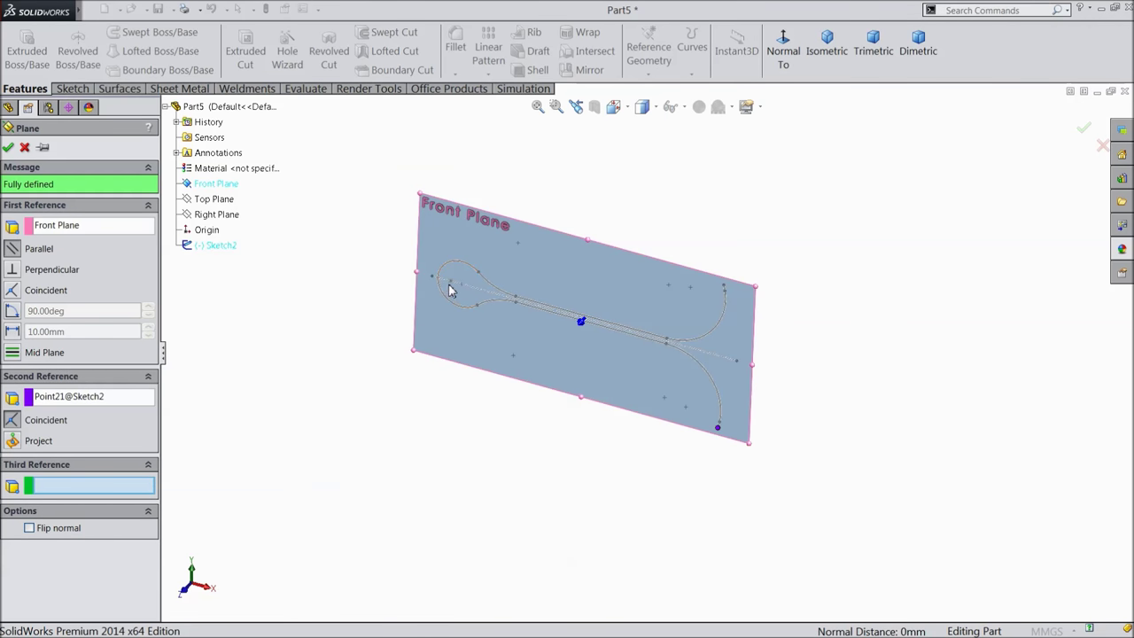
left_click(451, 283)
mouse_move(485, 404)
middle_mouse_down()
mouse_move(524, 296)
mouse_move(516, 440)
mouse_move(513, 324)
mouse_move(529, 316)
mouse_move(510, 351)
mouse_move(520, 329)
mouse_move(612, 336)
mouse_move(618, 316)
mouse_move(594, 360)
middle_mouse_up()
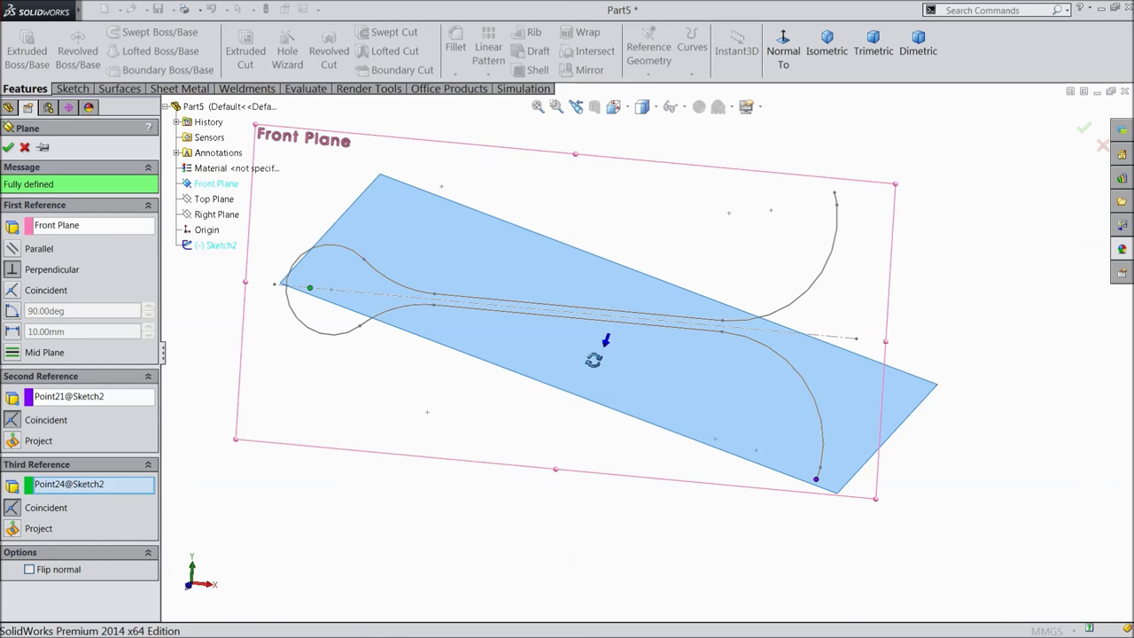
left_click(8, 148)
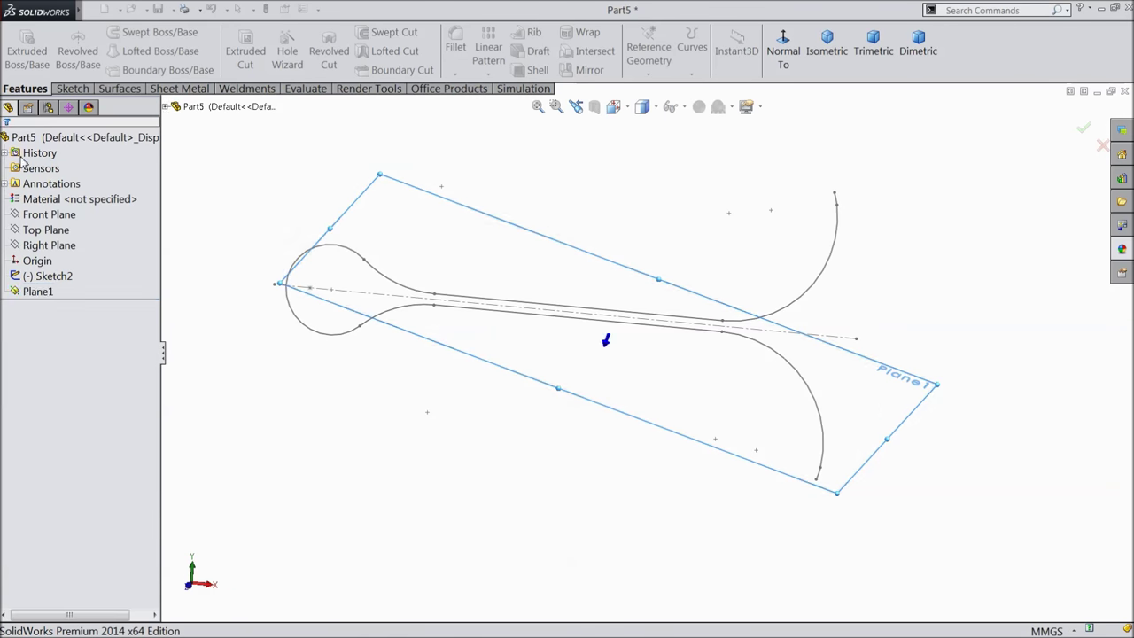
Start a new sketch on the angled reference plane and view it face-on at the profile's open end.
left_click(73, 89)
left_click(18, 40)
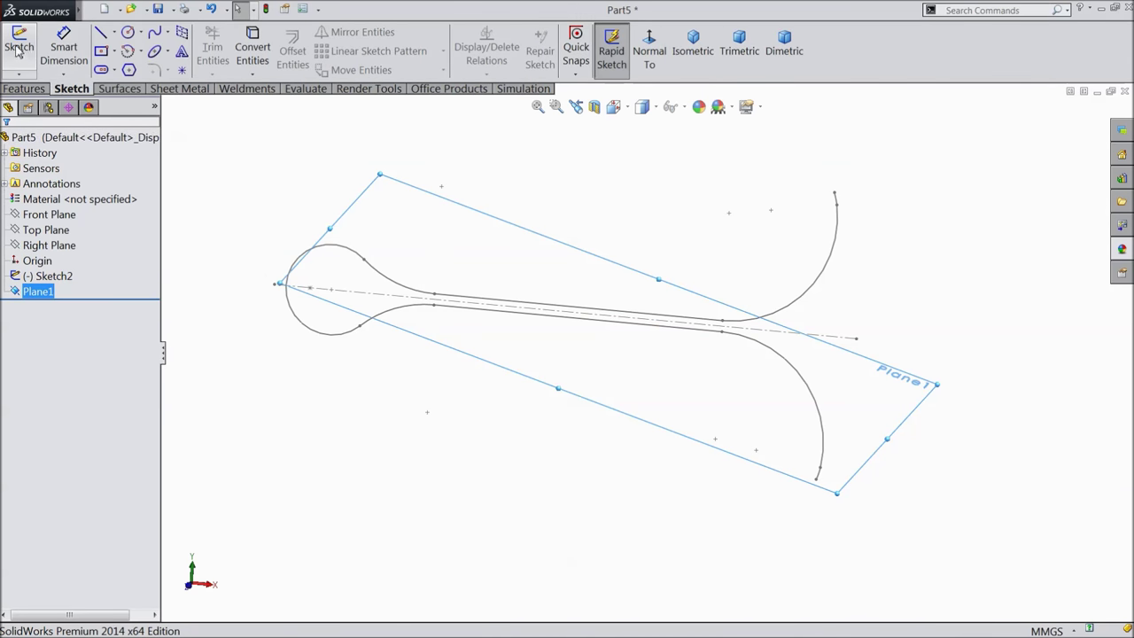
left_click(649, 50)
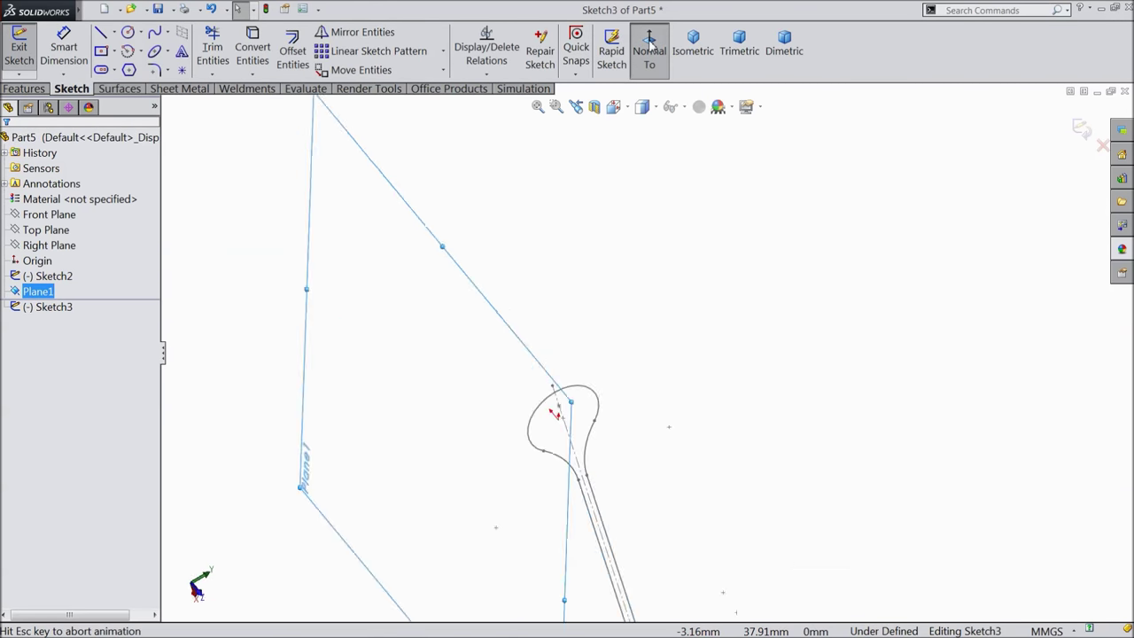
middle_click_drag(663, 367, 661, 412)
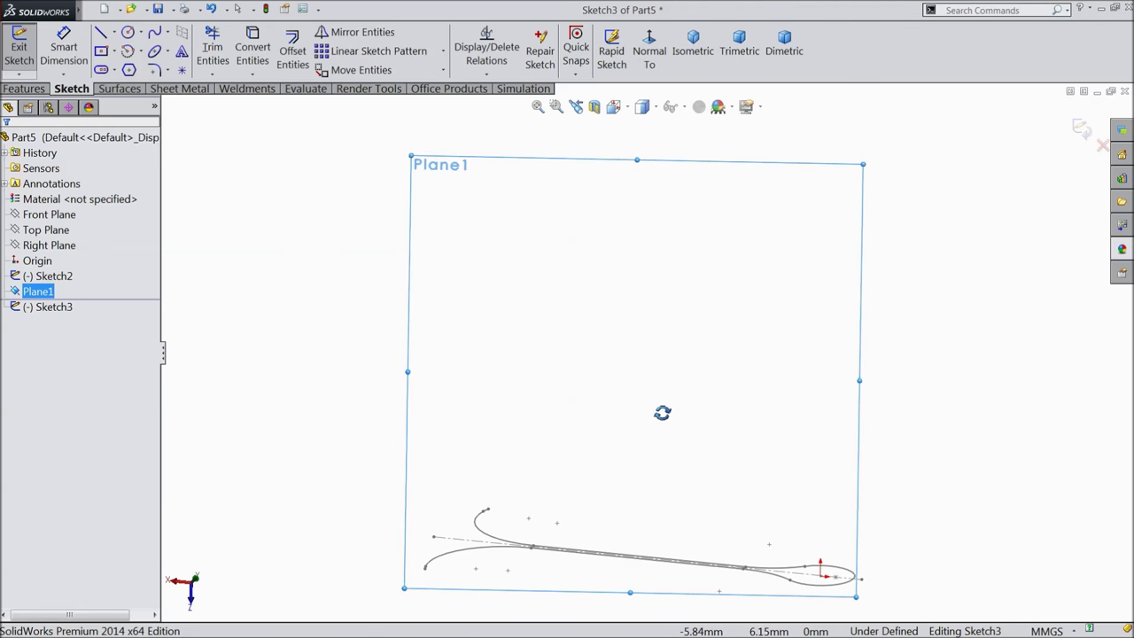
scroll(624, 512, "up", 3)
mouse_move(625, 513)
middle_mouse_down()
mouse_move(621, 463)
mouse_move(621, 539)
mouse_move(636, 410)
mouse_move(556, 471)
middle_mouse_up()
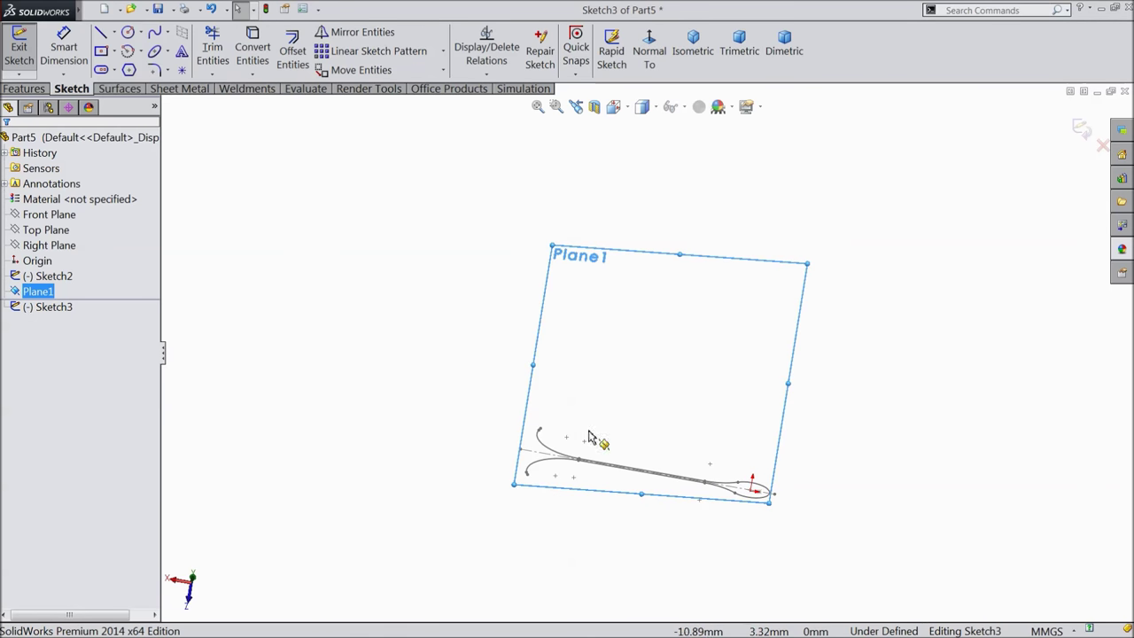
left_click(649, 67)
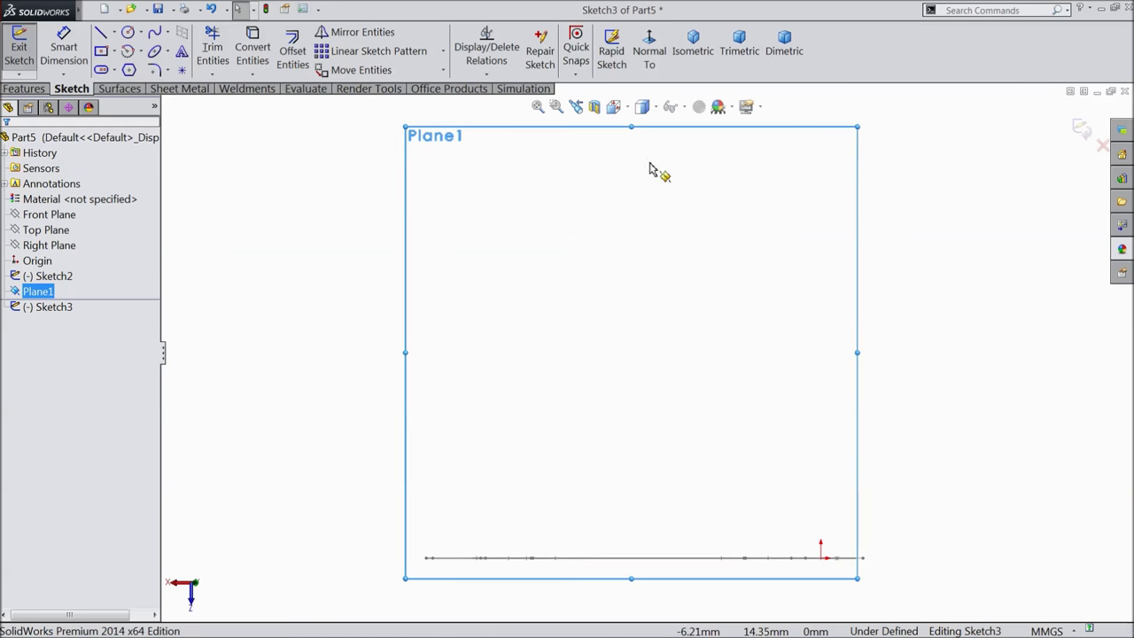
scroll(470, 486, "down", 2)
mouse_move(470, 485)
middle_mouse_down()
mouse_move(473, 530)
mouse_move(471, 479)
middle_mouse_up()
left_click(651, 70)
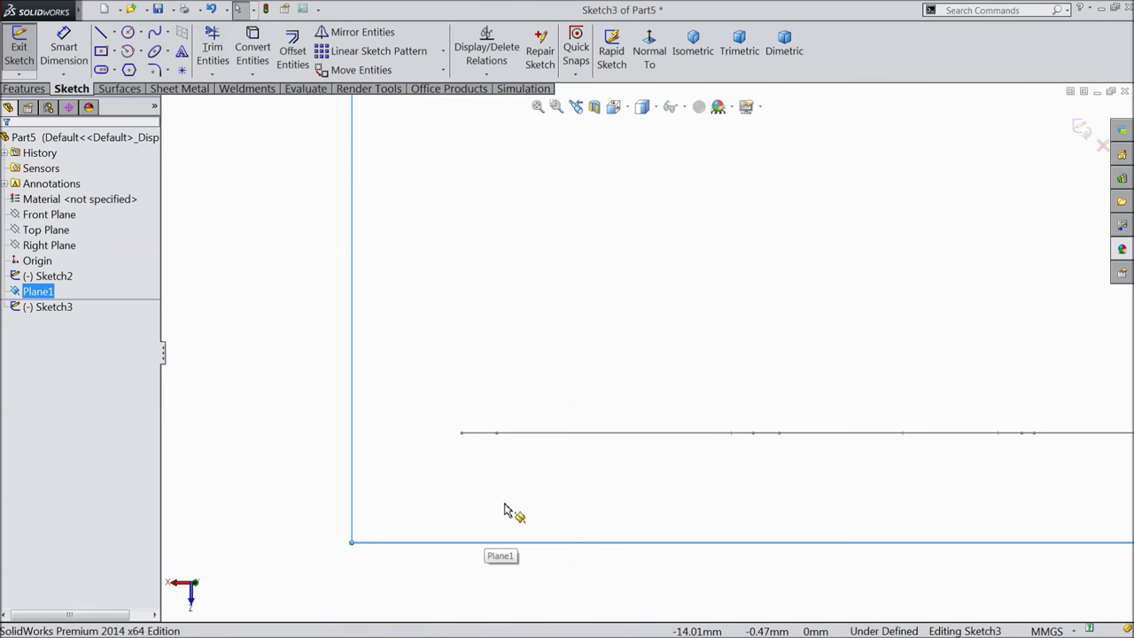
Draw a vertical line about 0.81 mm long upward from the free end of the pin profile.
left_click(100, 32)
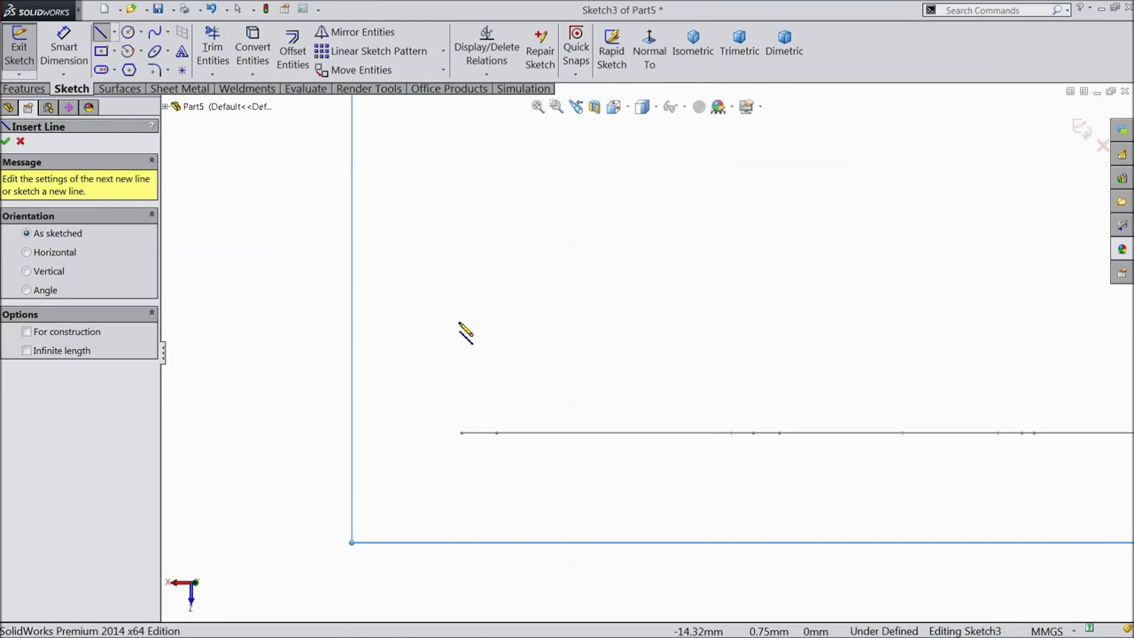
left_click(462, 433)
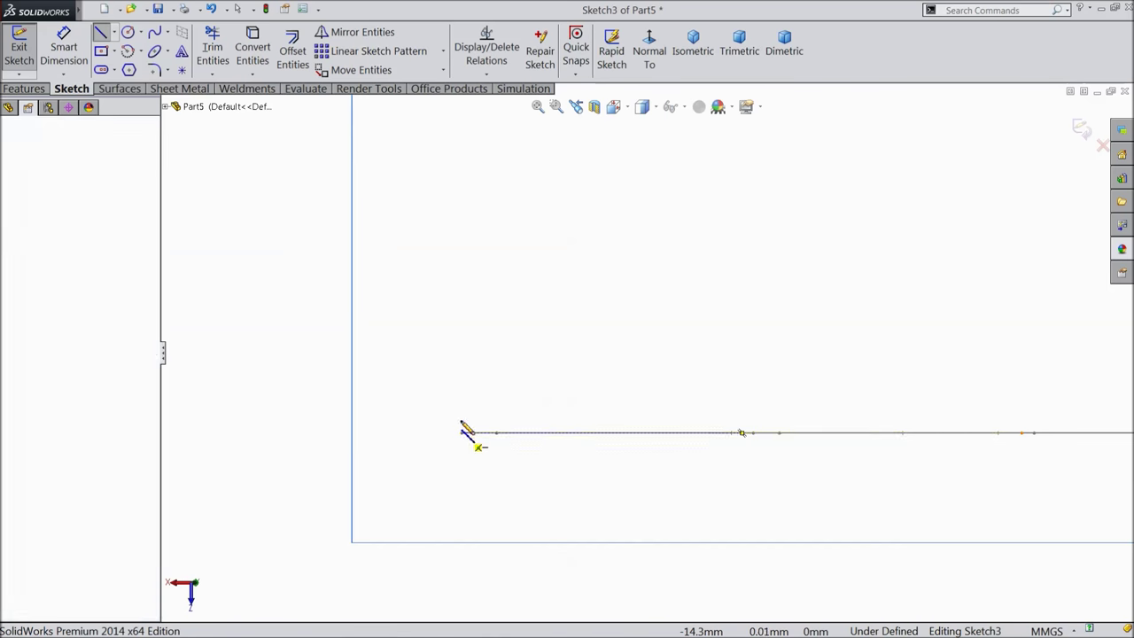
left_click(462, 315)
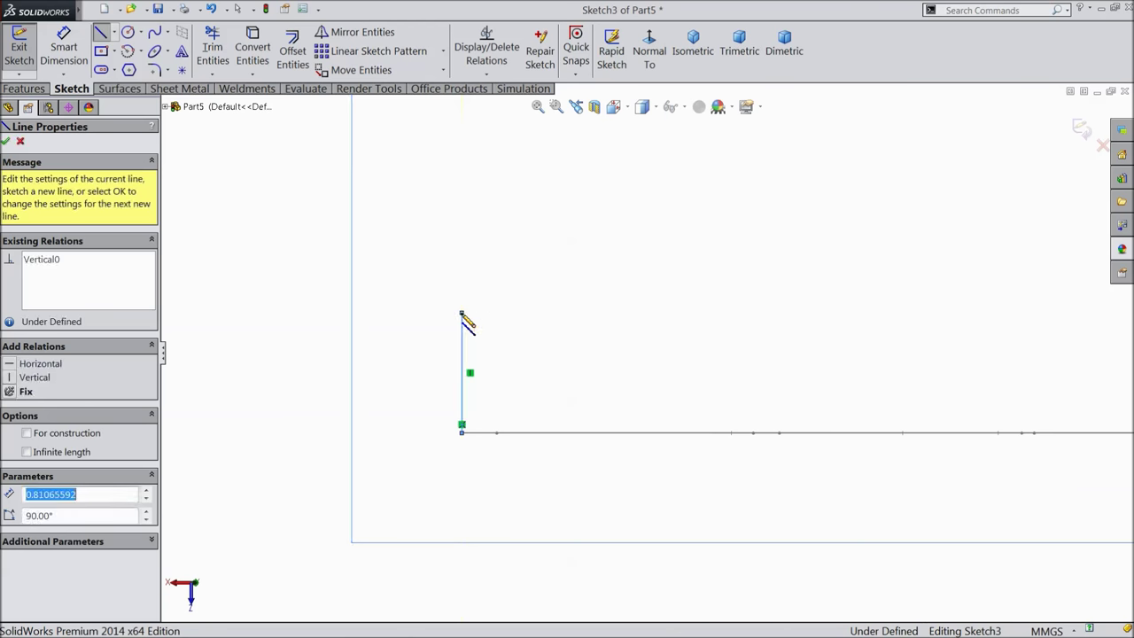
right_click(500, 320)
left_click(541, 134)
key("Escape")
key("ctrl+Right")
key("ctrl+Up")
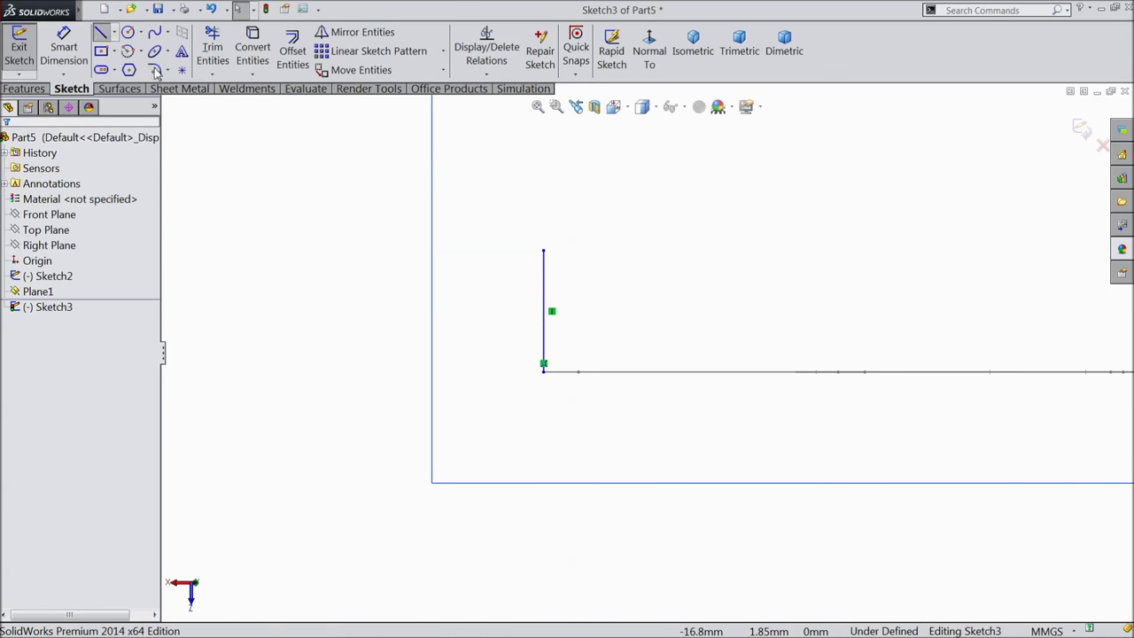
Draw a second vertical line about 0.65 mm long downward from the first line's lower endpoint.
left_click(543, 370)
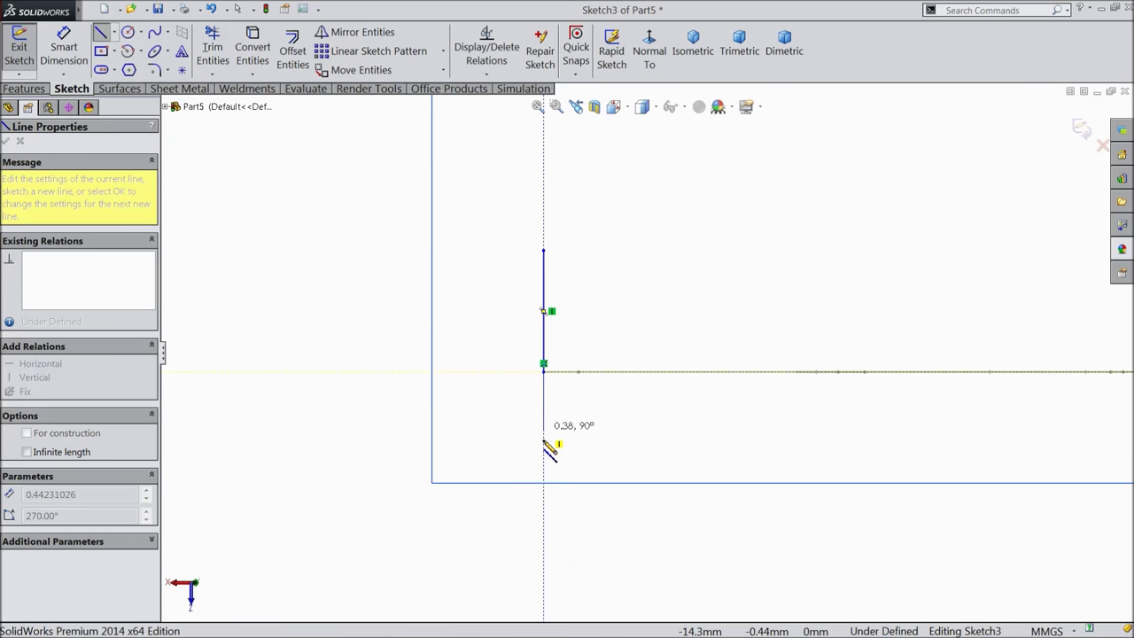
left_click(544, 468)
right_click(589, 478)
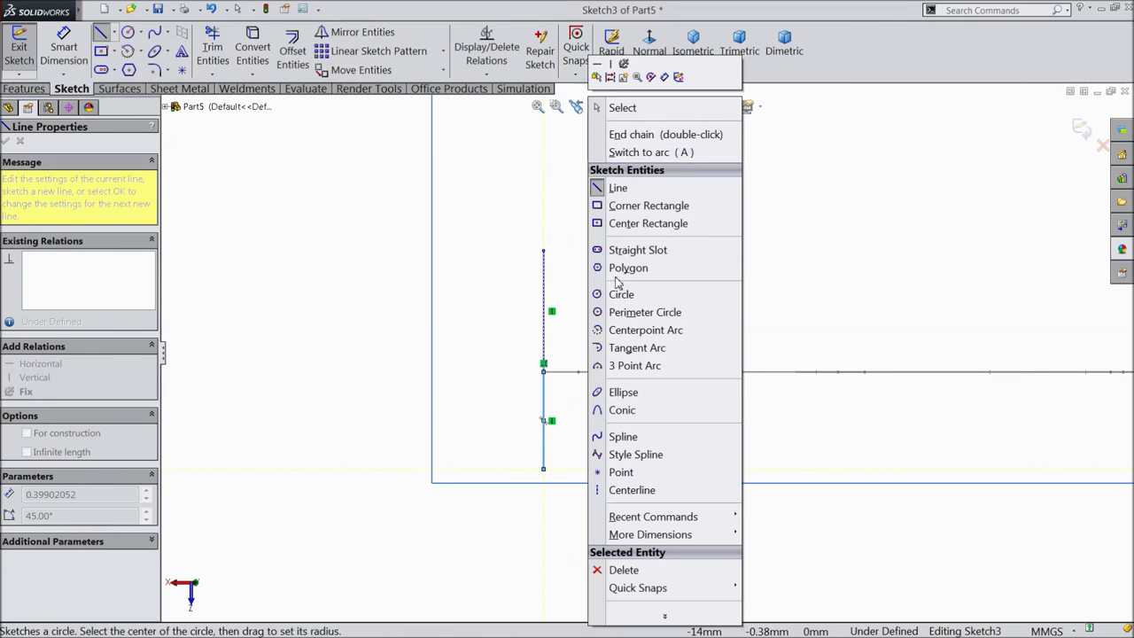
left_click(622, 107)
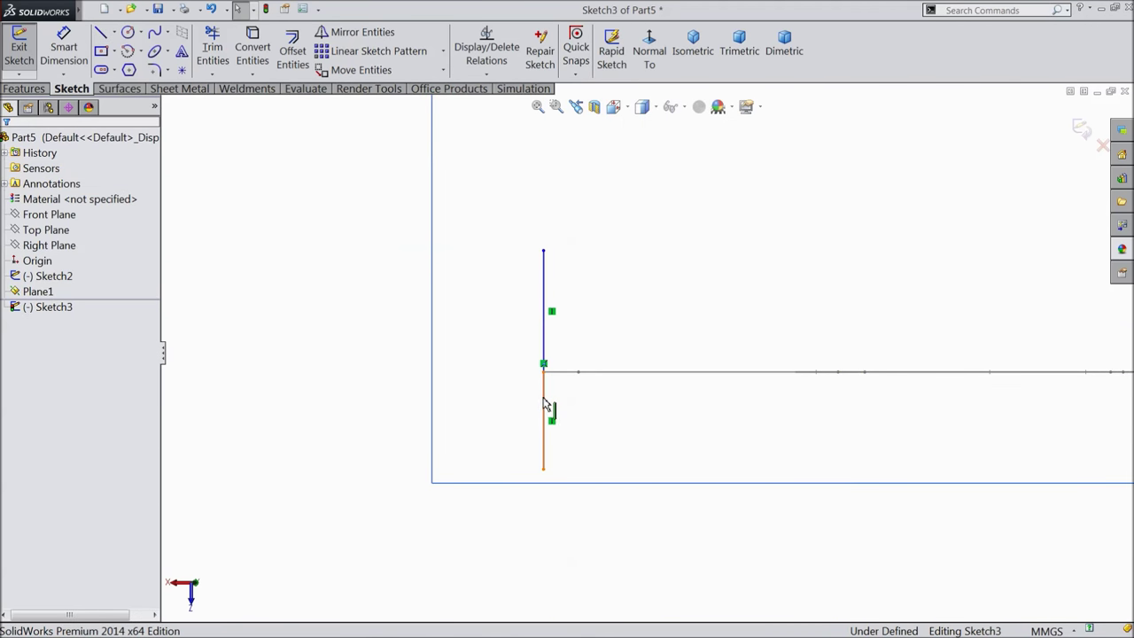
Add parallel and equal relations between the two vertical lines.
left_click(543, 406)
left_click(544, 324, "ctrl")
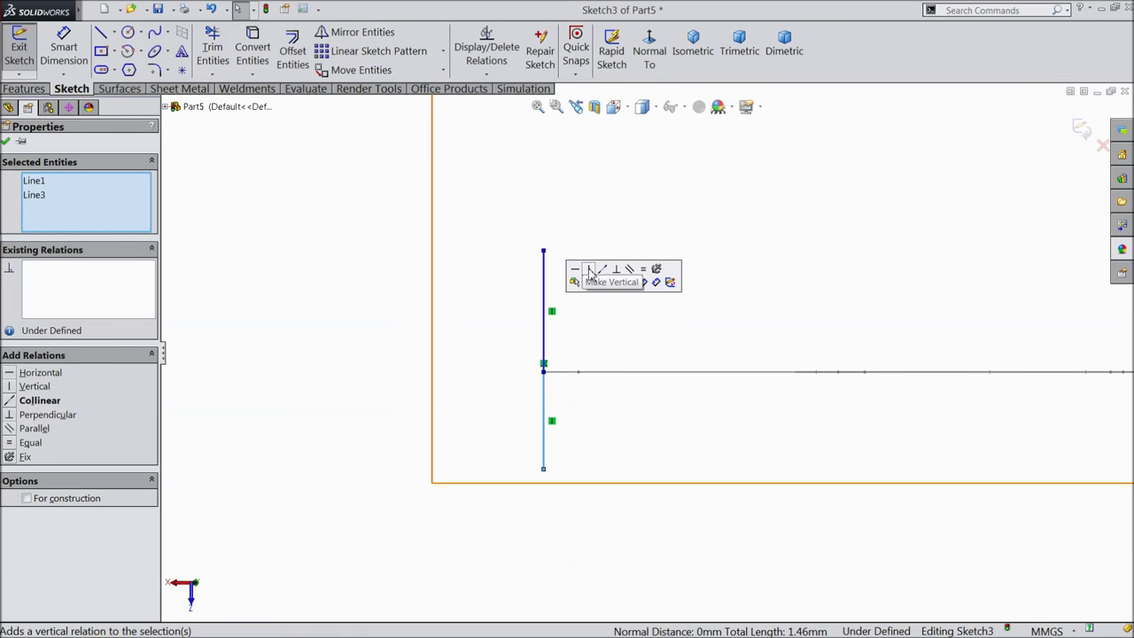
left_click(630, 271)
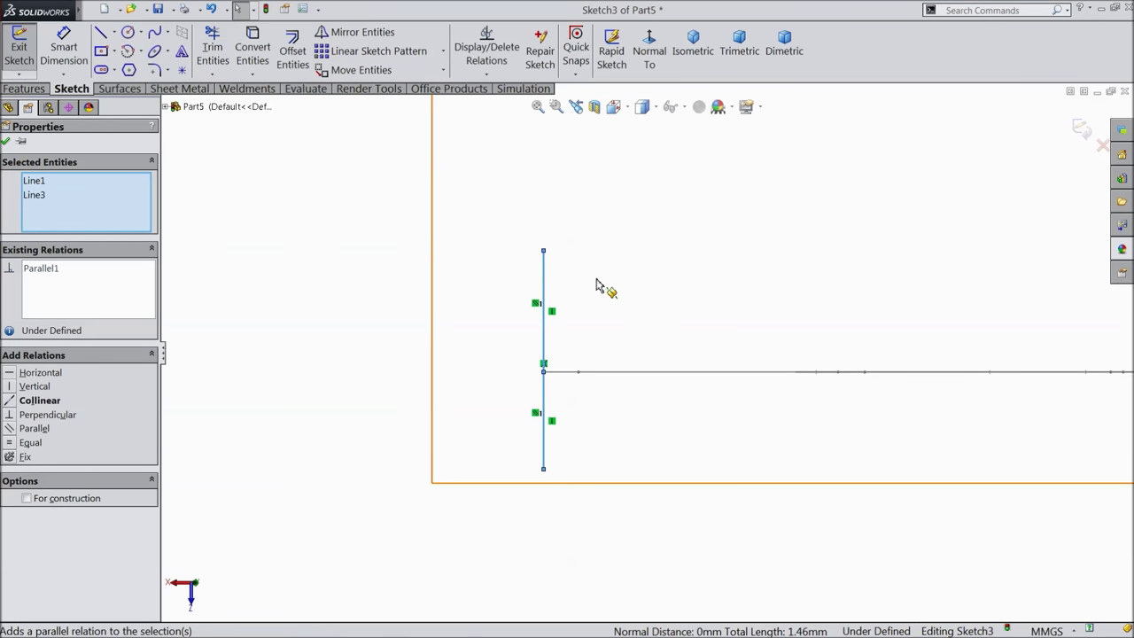
left_click(29, 443)
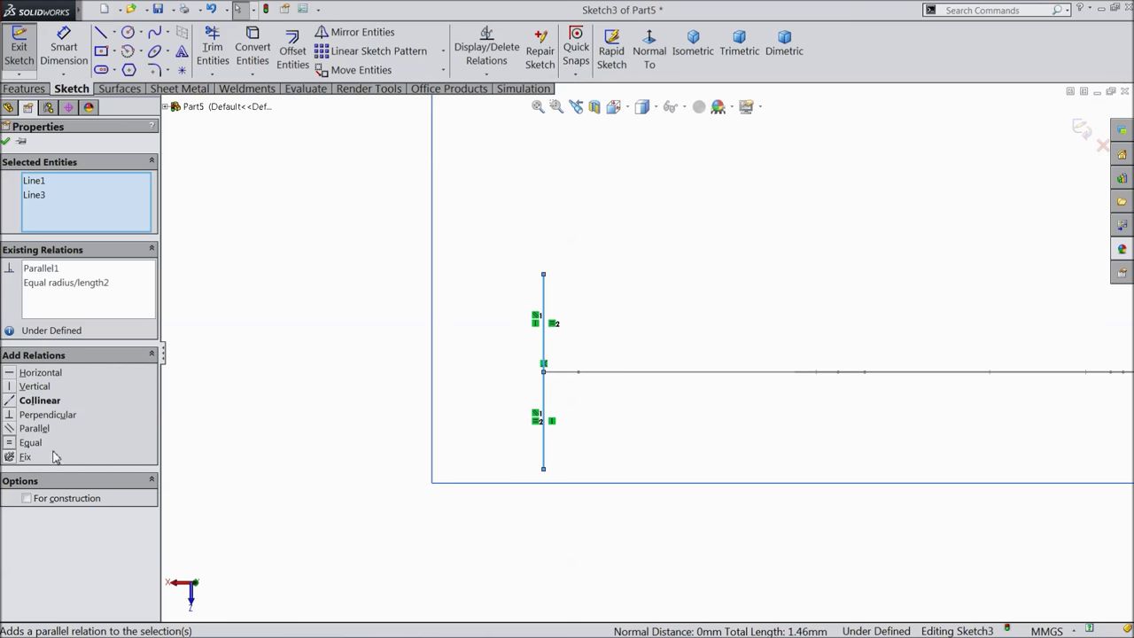
Try to connect the outer ends of the two vertical lines with a tangent arc, and undo it.
left_click(137, 52)
left_click(152, 89)
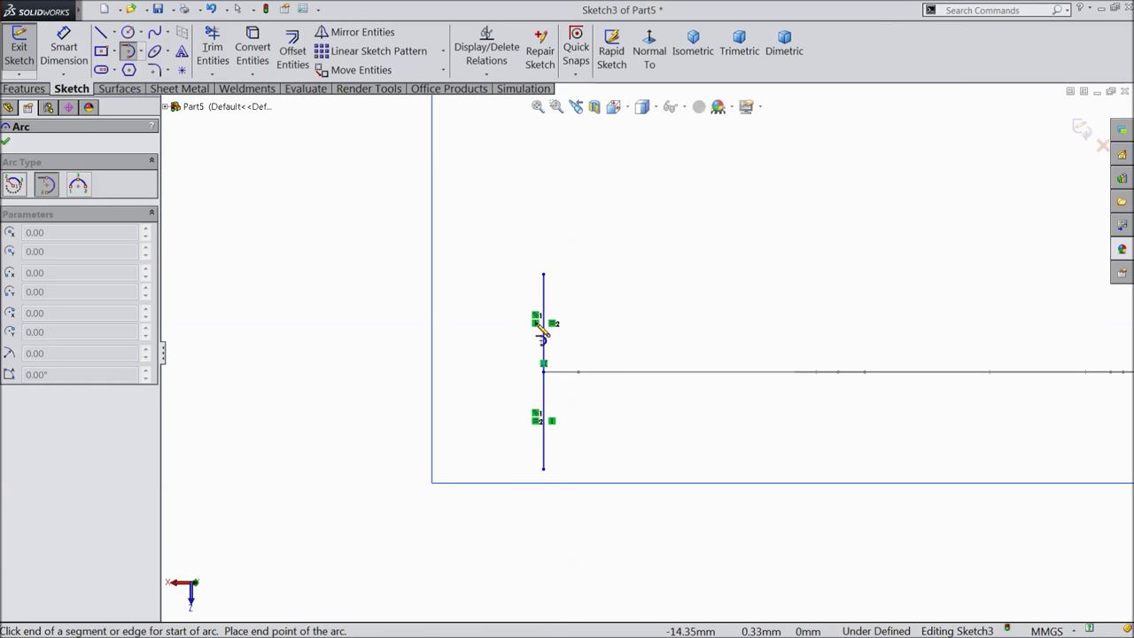
left_click(544, 470)
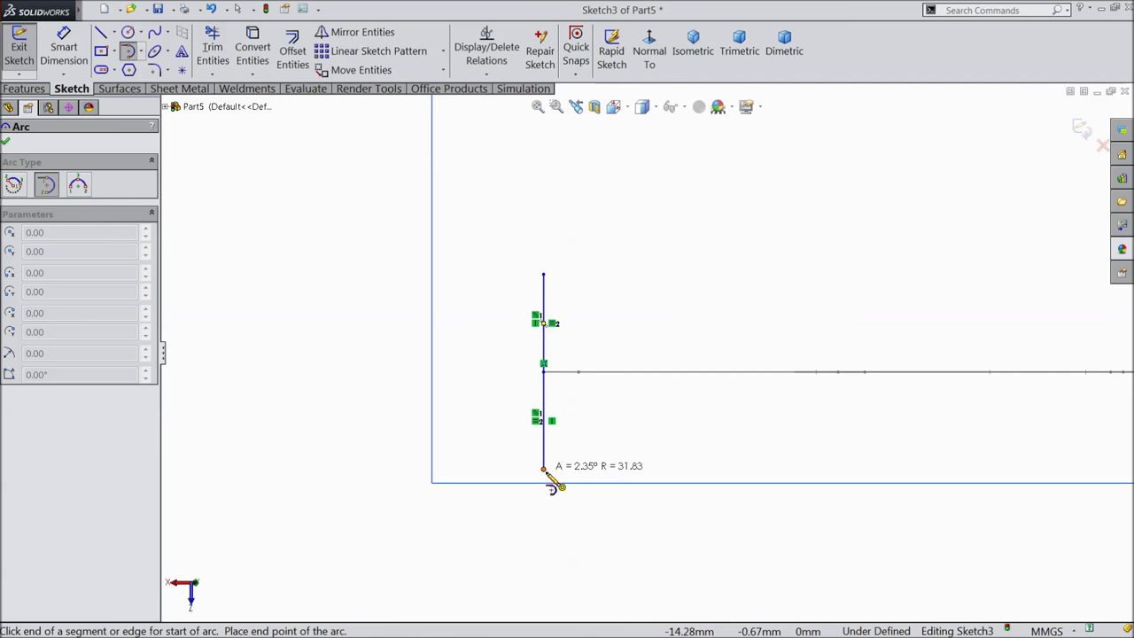
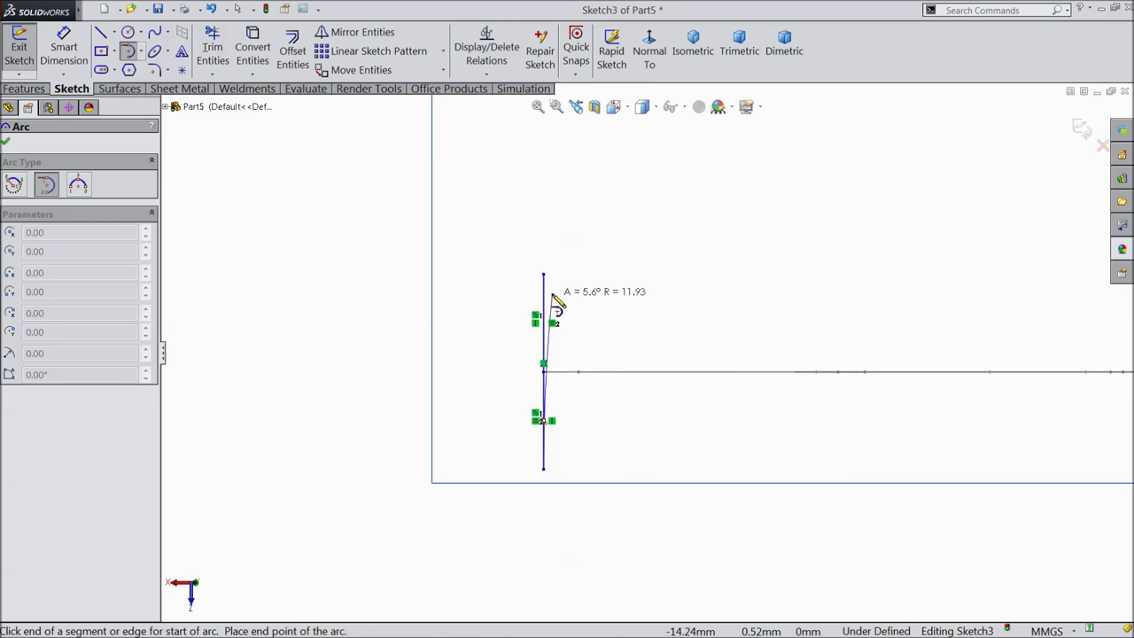
left_click(544, 470)
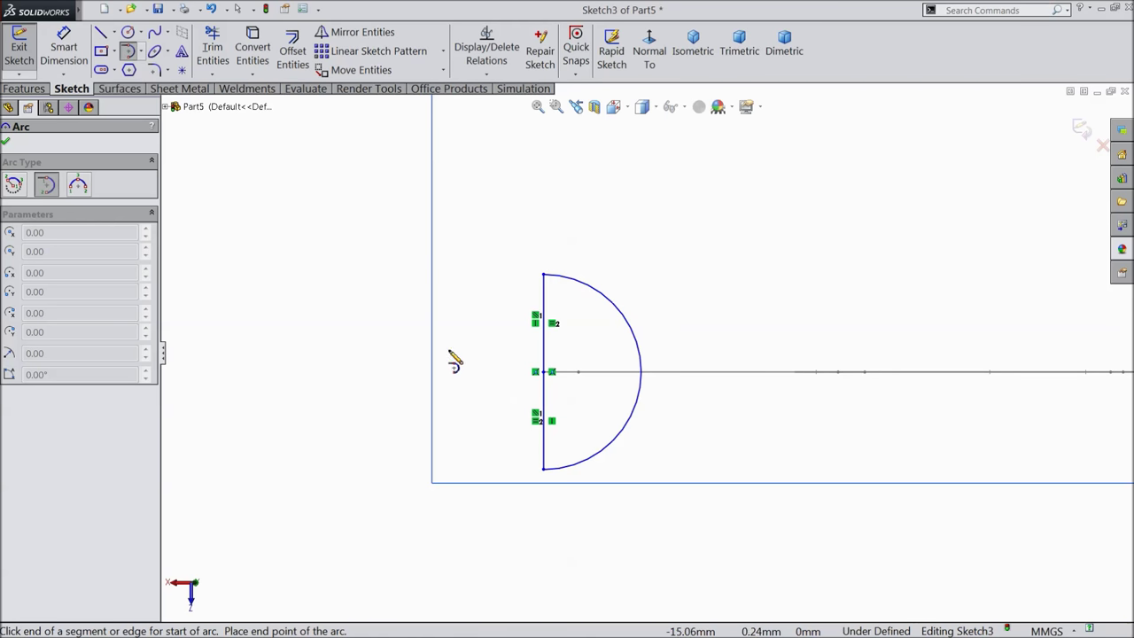
left_click(216, 10)
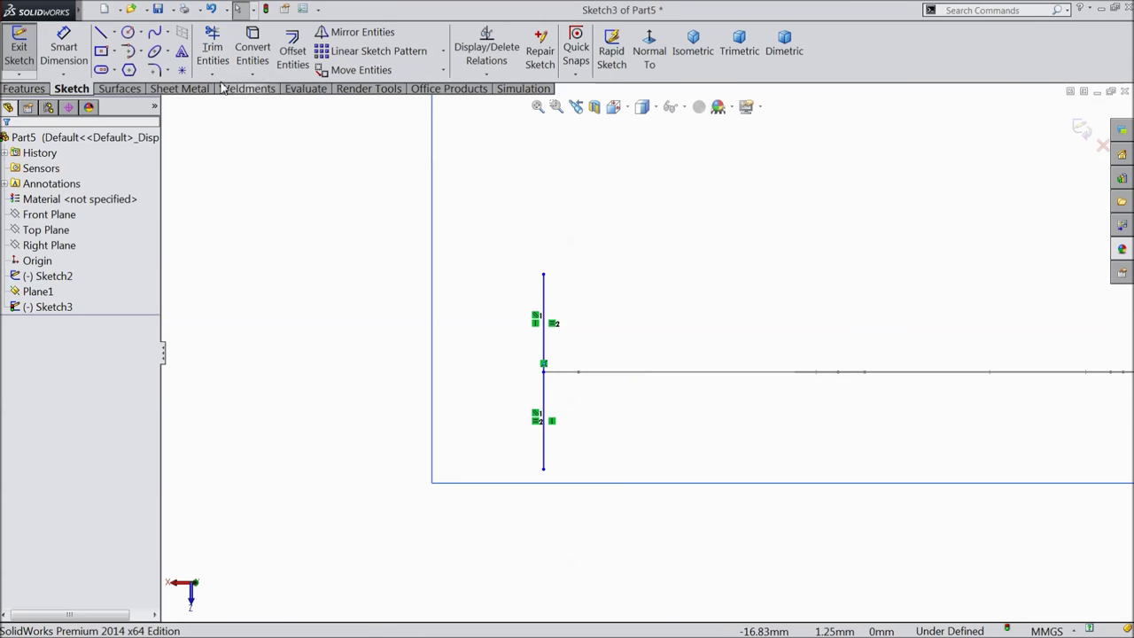
Draw a three-point arc of about 0.66 mm radius between the vertical lines' outer ends and place a sketch point at its midpoint.
left_click(139, 51)
left_click(147, 51)
left_click(144, 53)
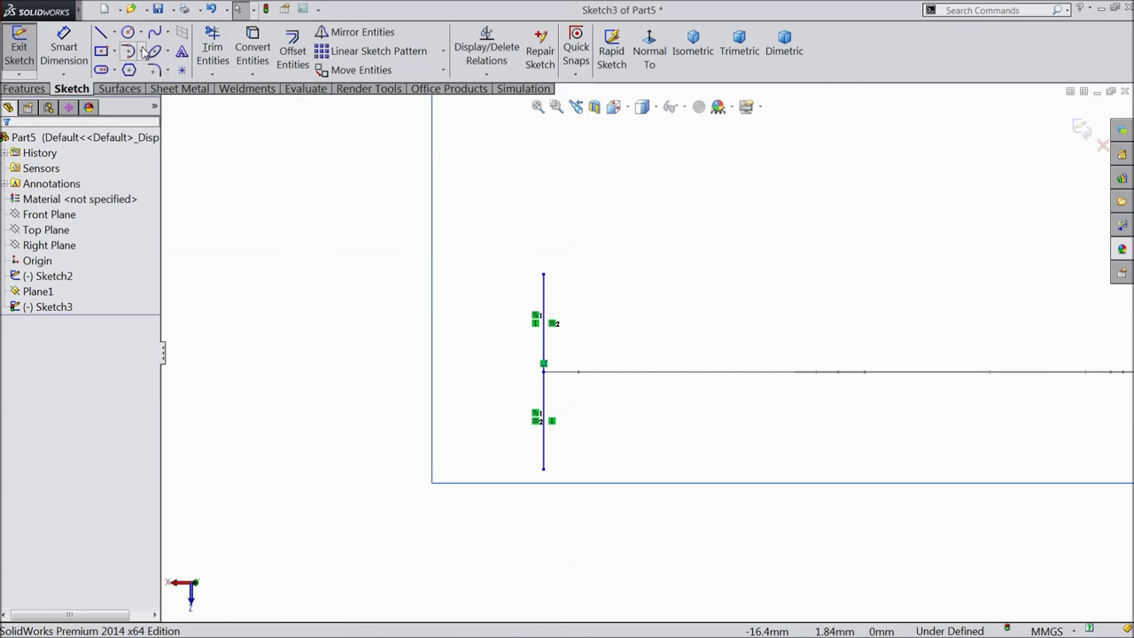
left_click(140, 52)
left_click(168, 105)
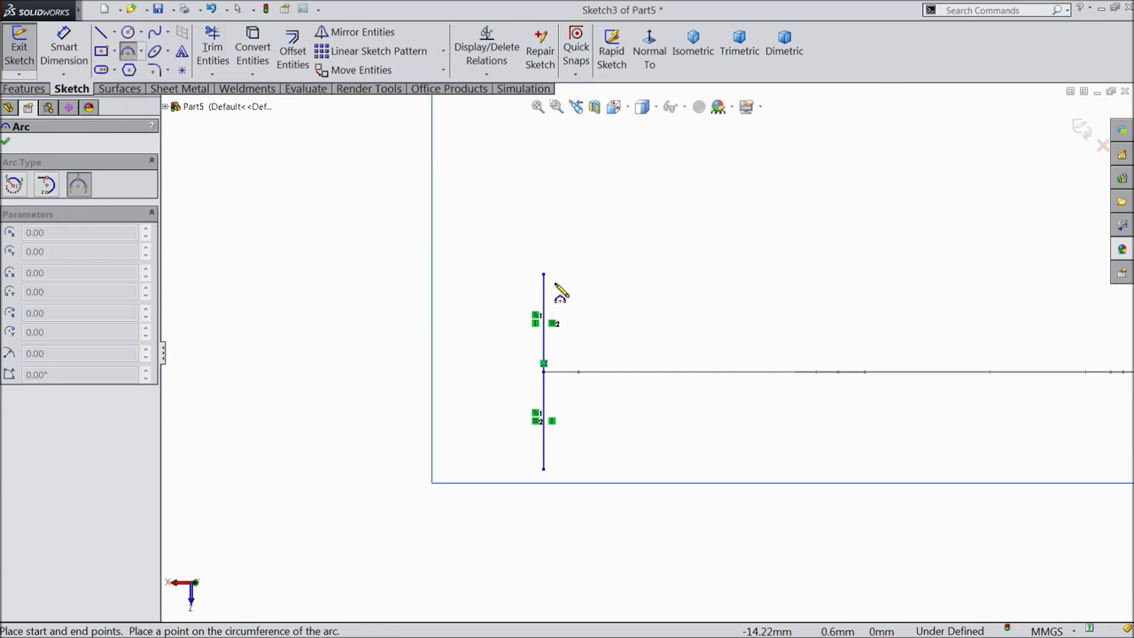
left_click(544, 469)
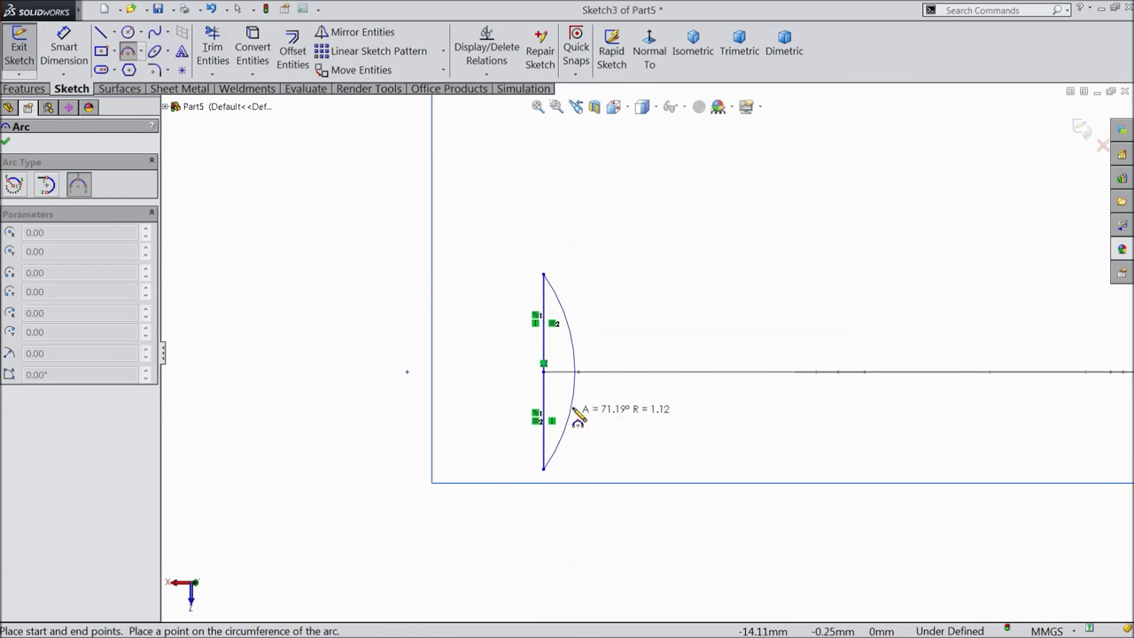
left_click(628, 390)
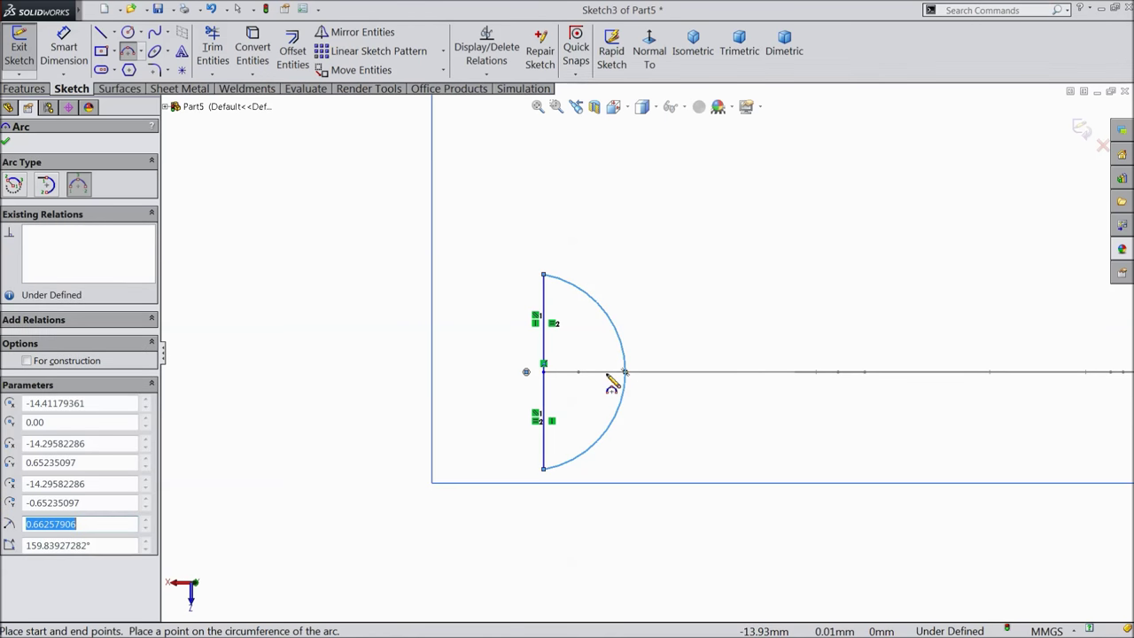
left_click(182, 70)
left_click(624, 371)
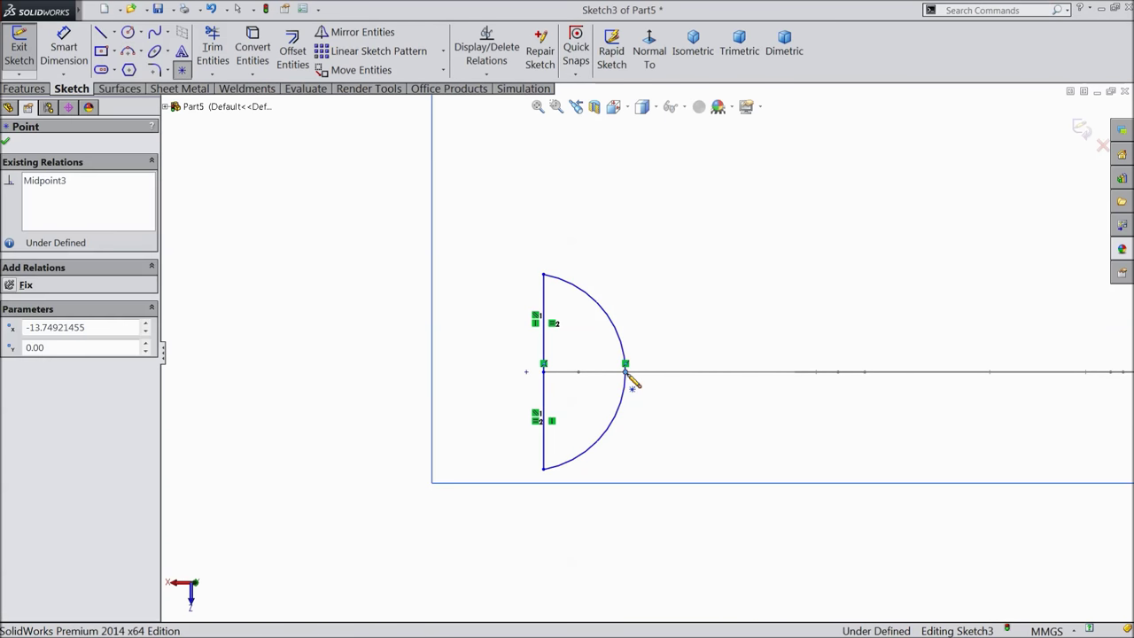
left_click(59, 49)
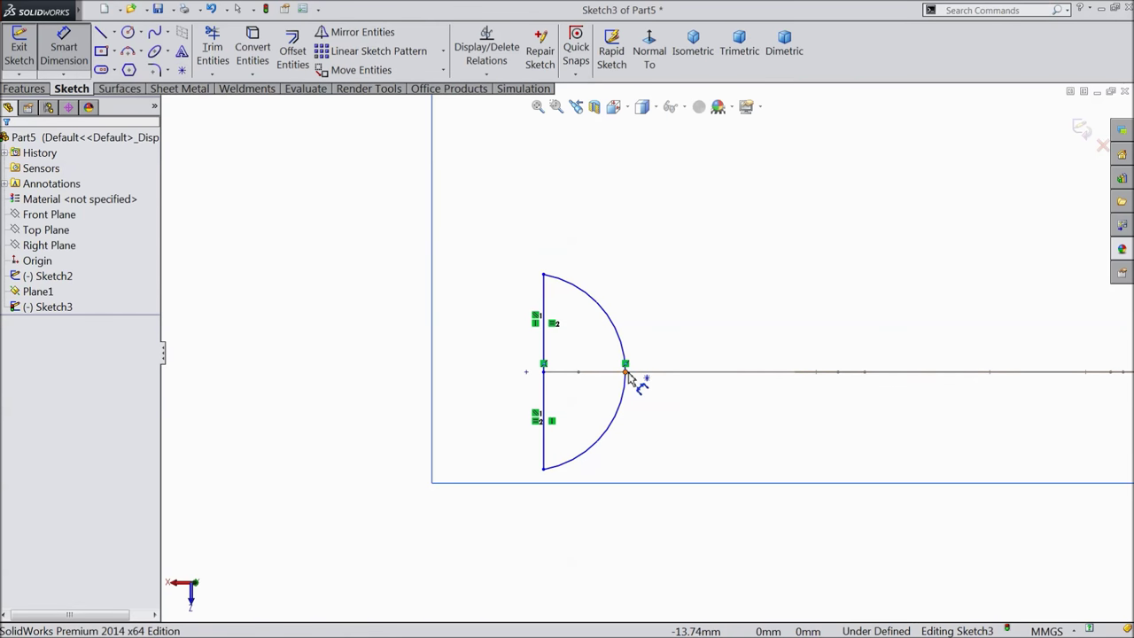
left_click(627, 372)
left_click(544, 372)
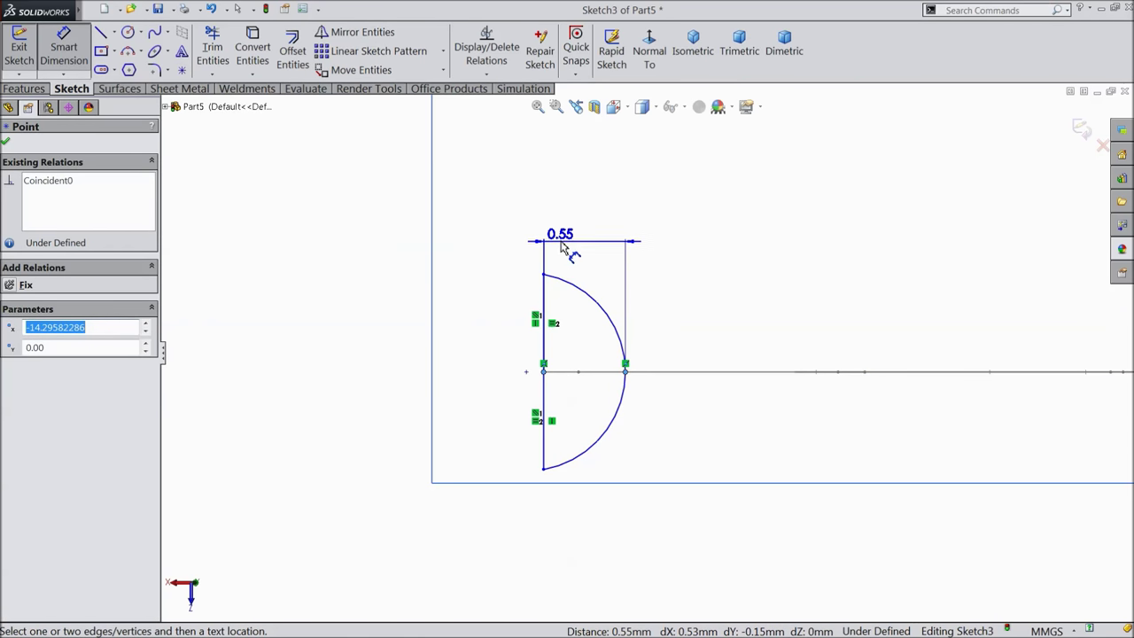
key("Escape")
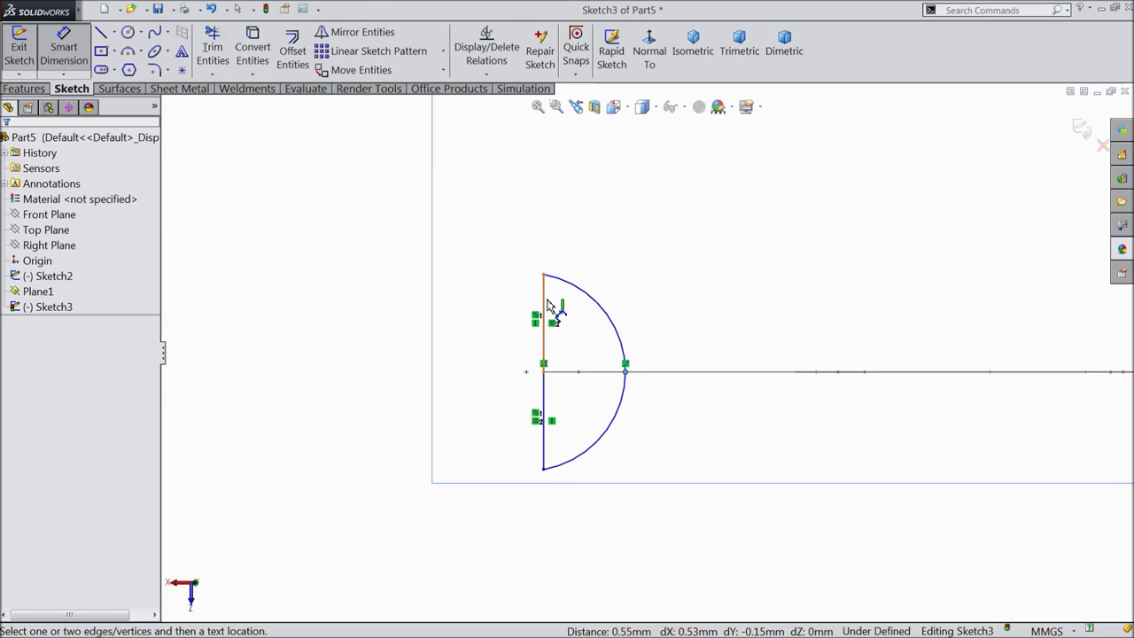
left_click(544, 276)
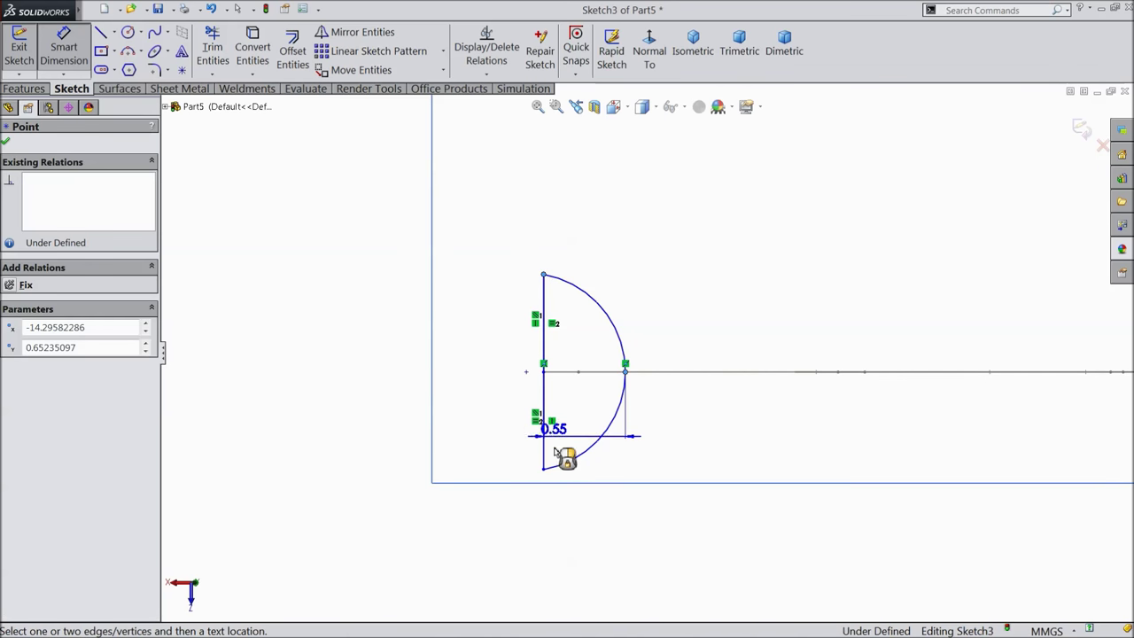
left_click(544, 469)
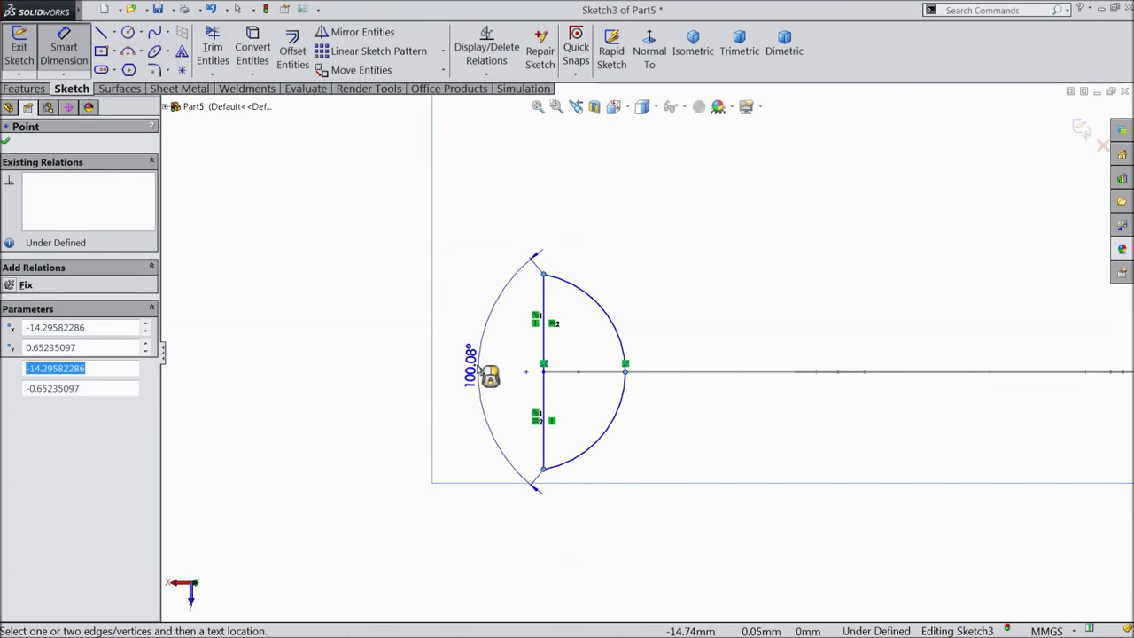
key("Escape")
key("Escape")
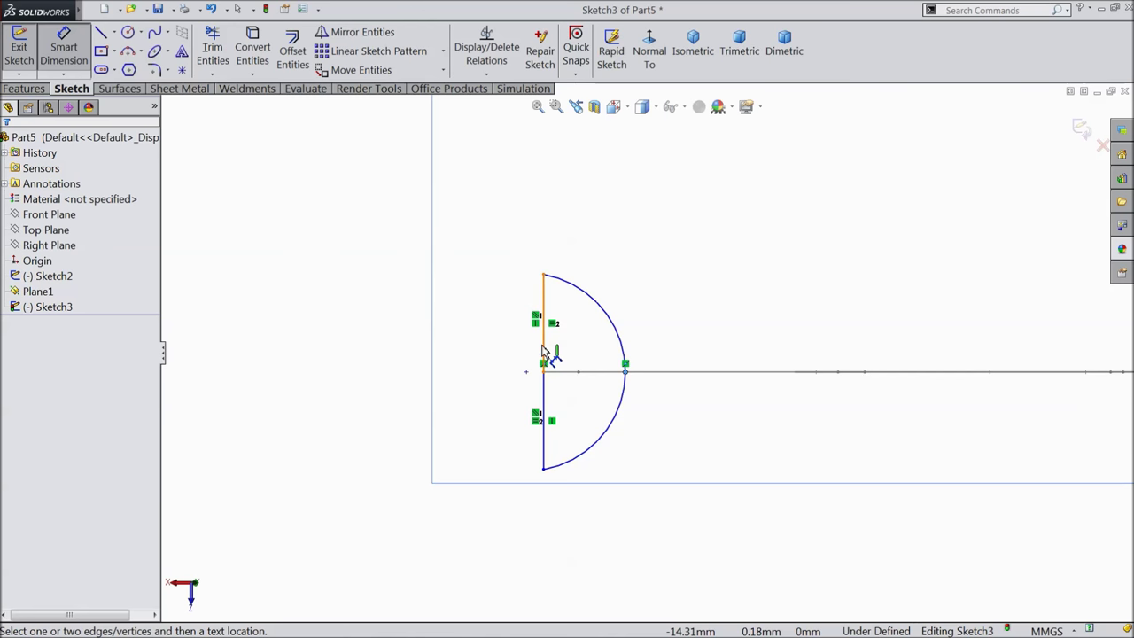
left_click(545, 347)
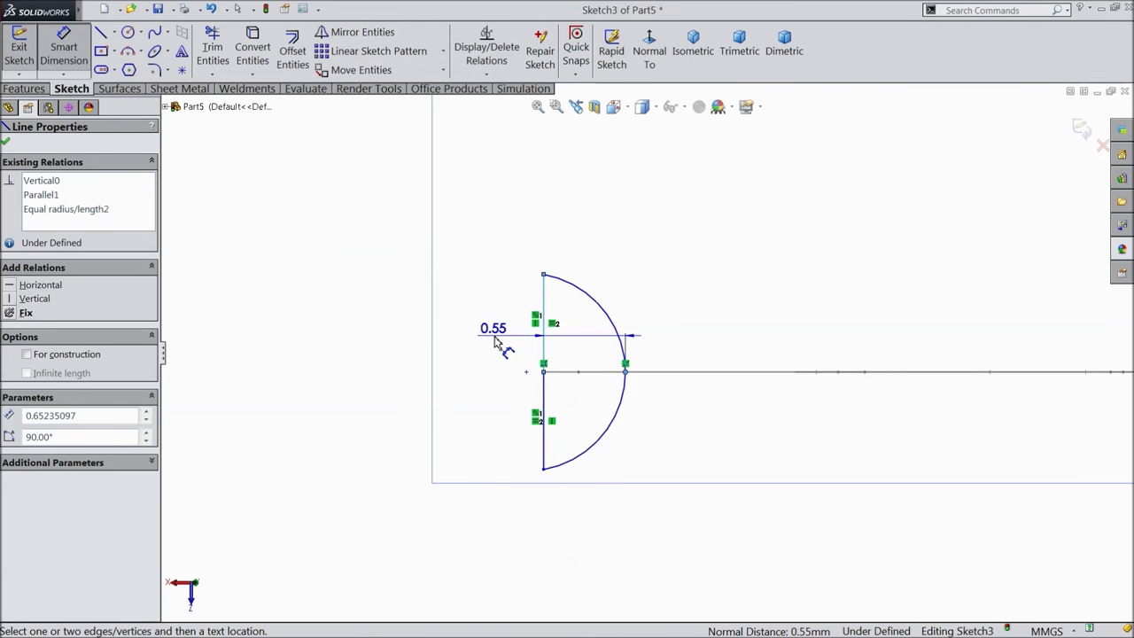
key("Escape")
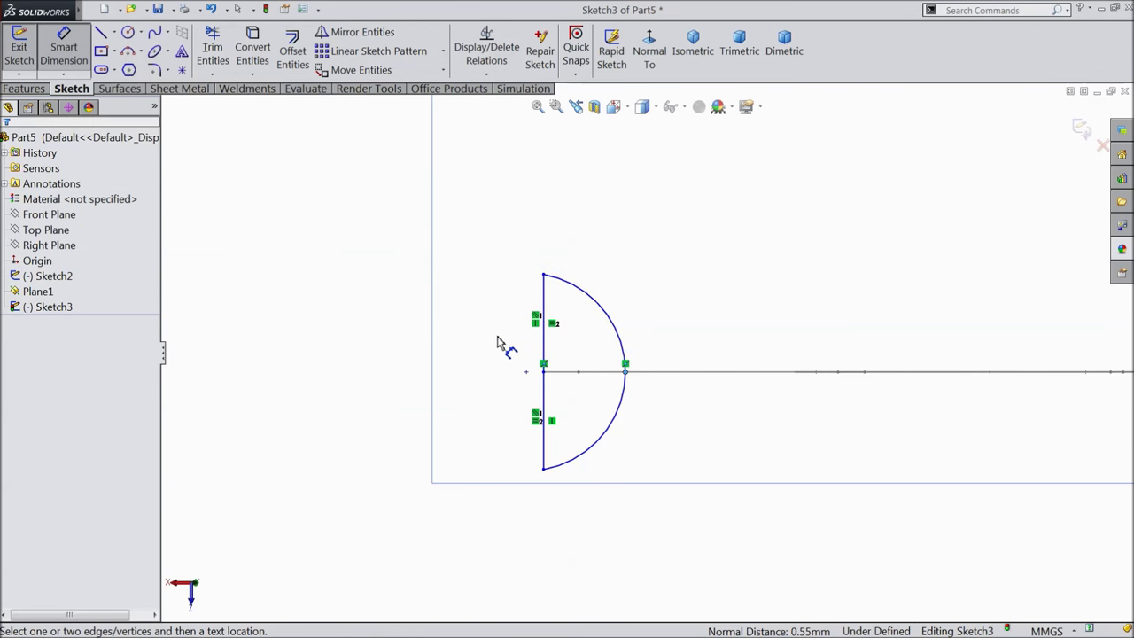
Dimension the upper vertical line's length at 1.1 mm.
left_click(545, 343)
left_click(499, 335)
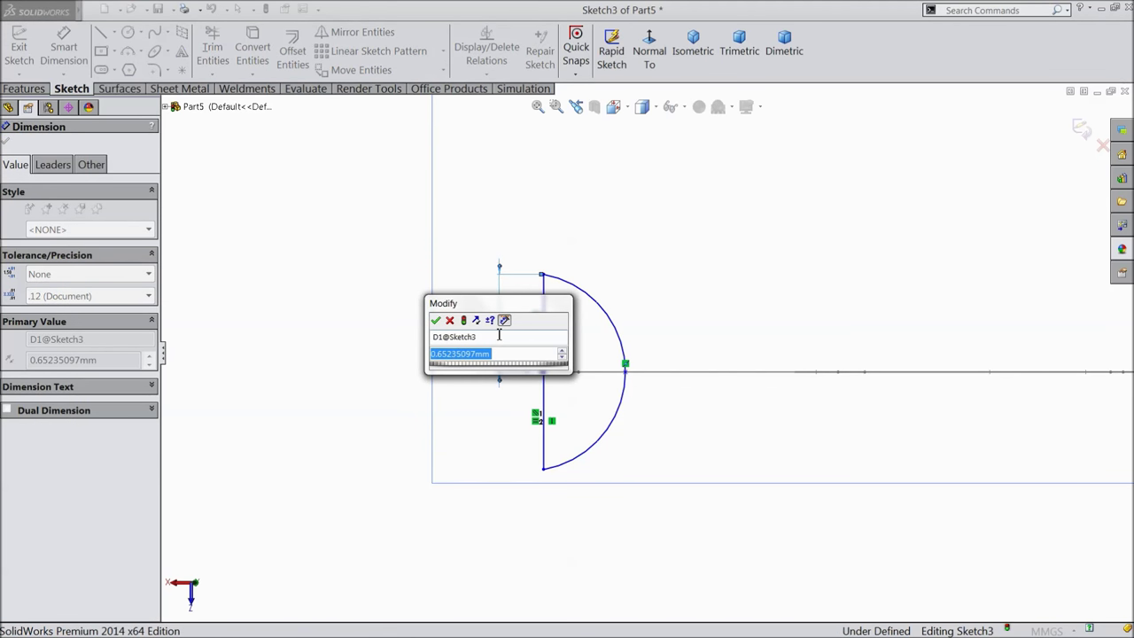
type("1.1")
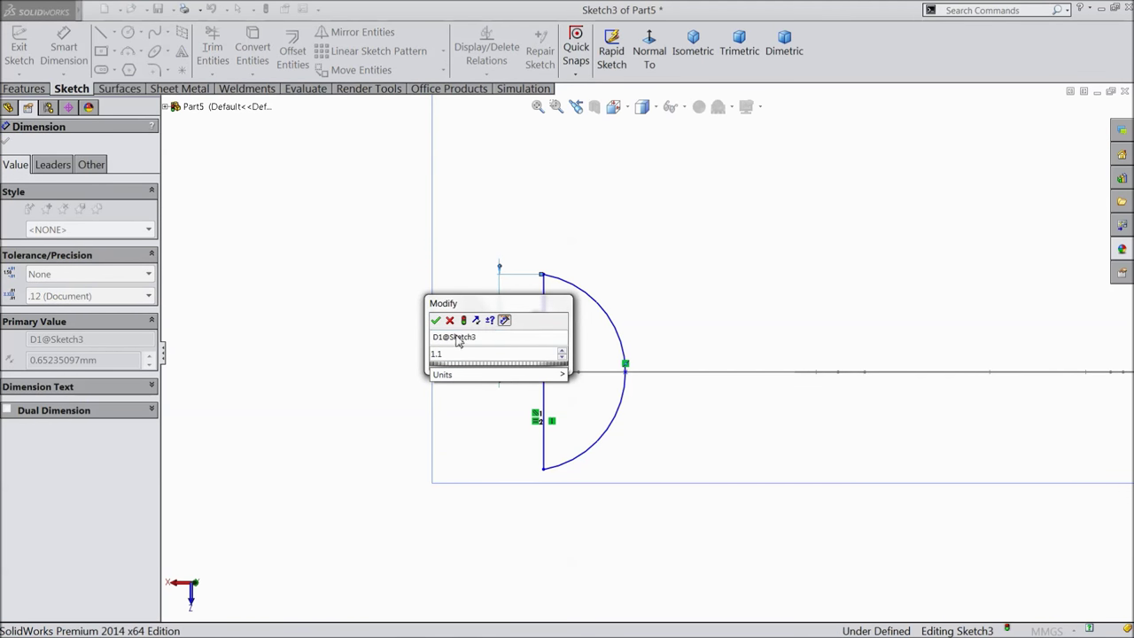
left_click(435, 321)
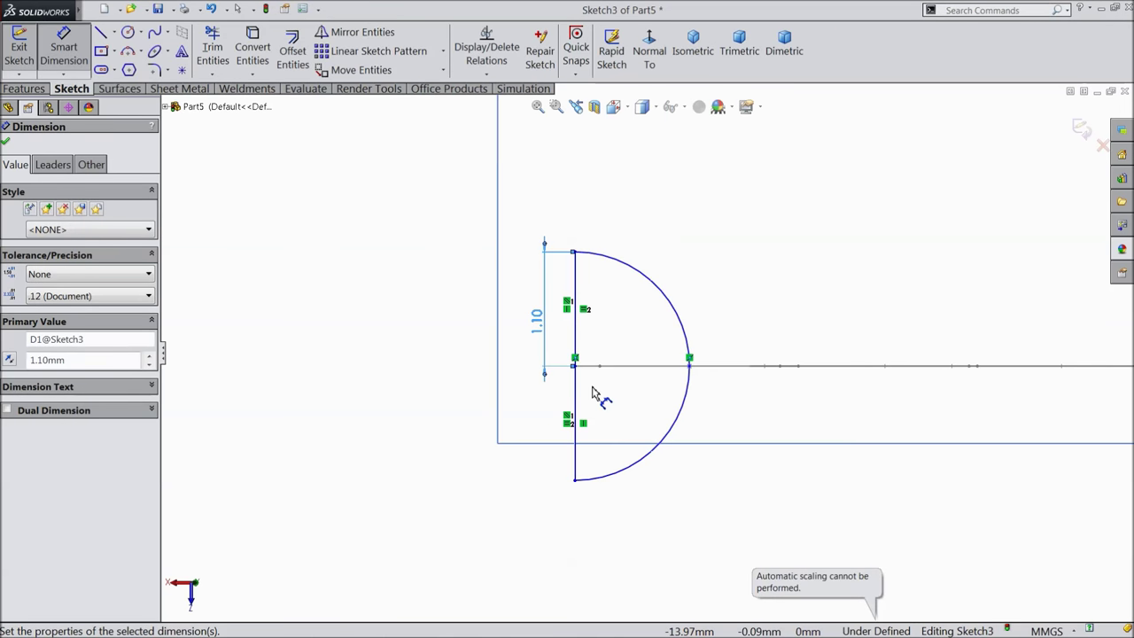
Dimension the horizontal distance from the vertical lines to the arc's midpoint at 0.09 mm.
left_click(576, 387)
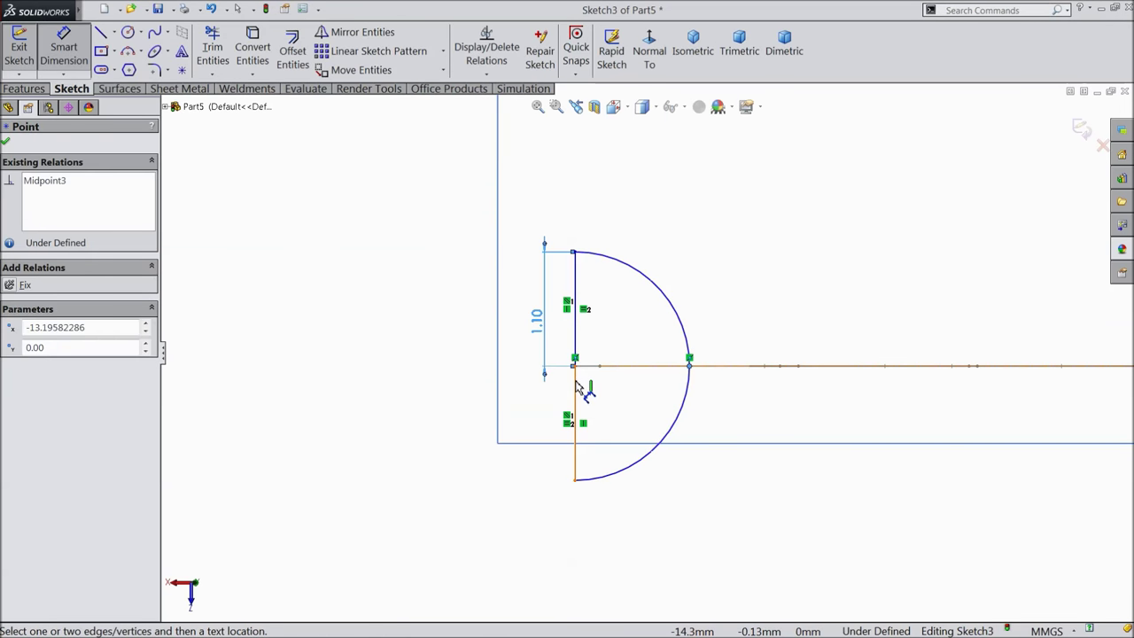
left_click(689, 359)
left_click(645, 203)
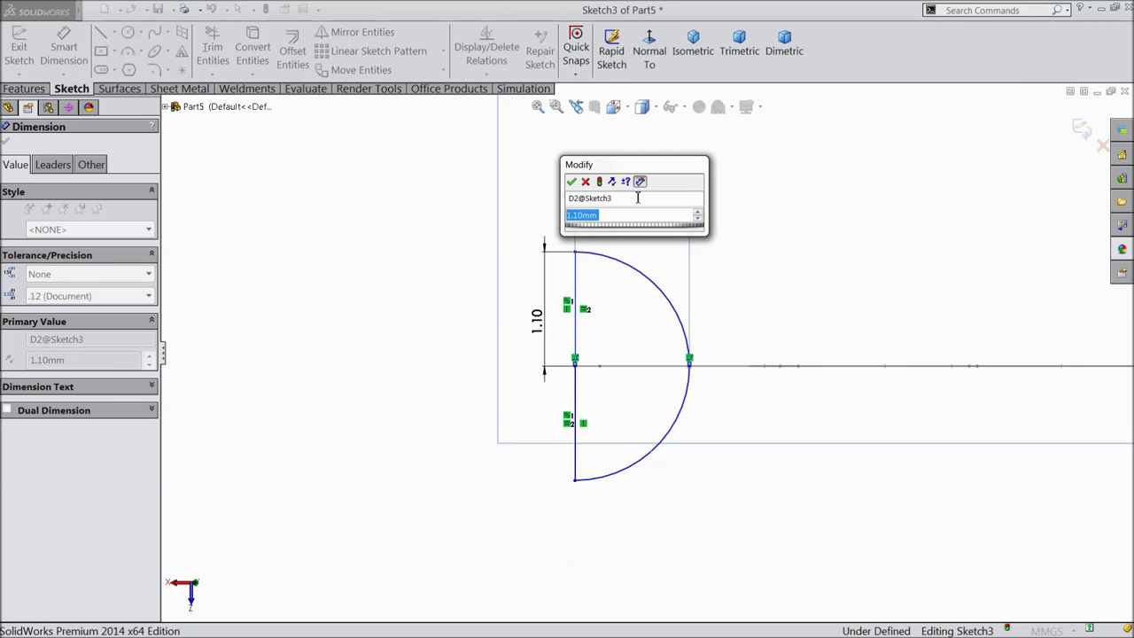
type("0.09")
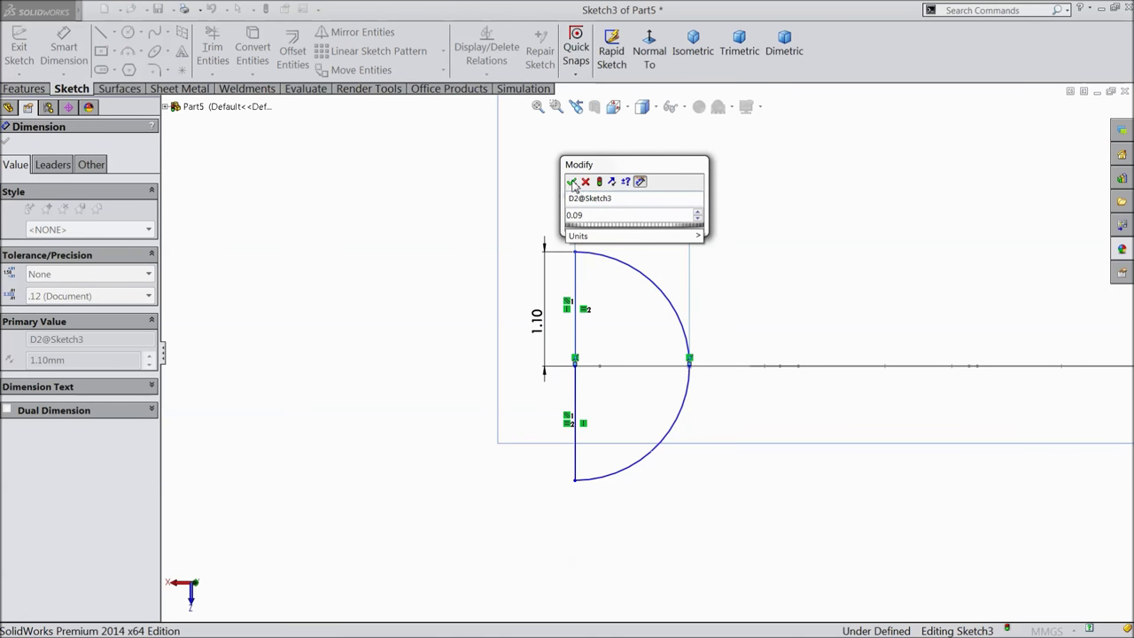
key("Return")
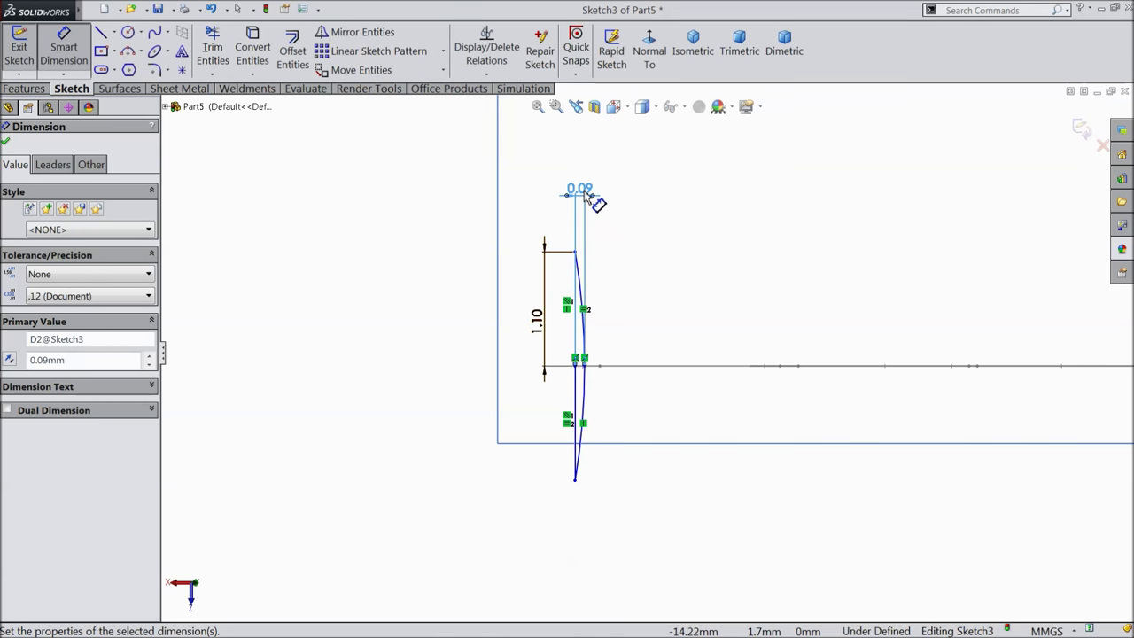
Set the horizontal distance from the vertical lines to the arc's midpoint to 1.09 mm and finish the sketch.
double_click(584, 195)
type("1.09")
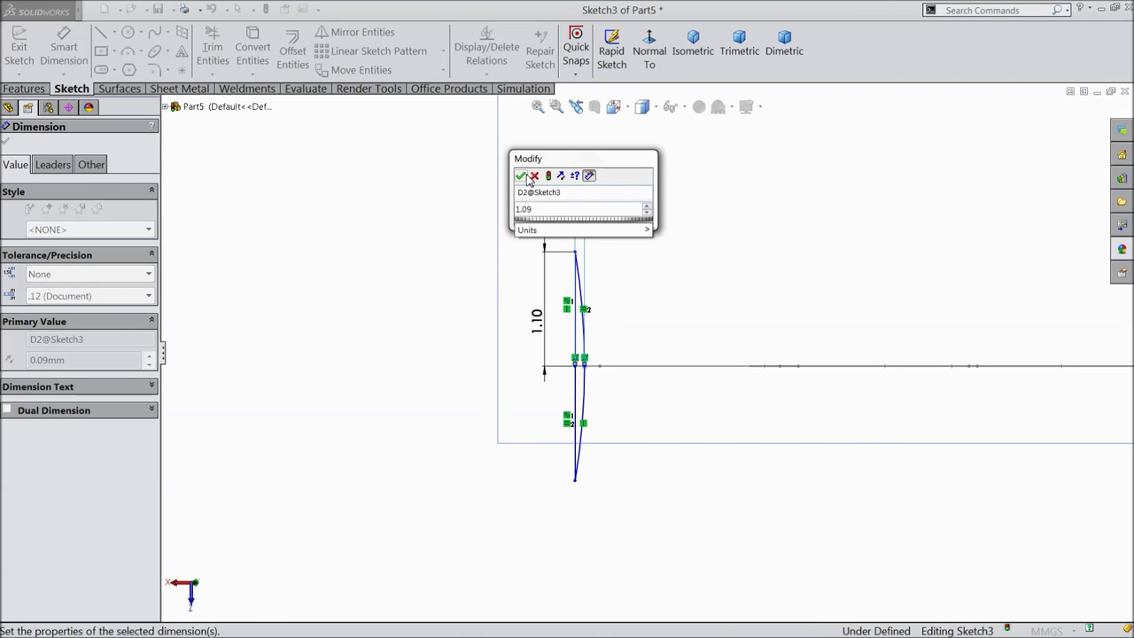
key("Return")
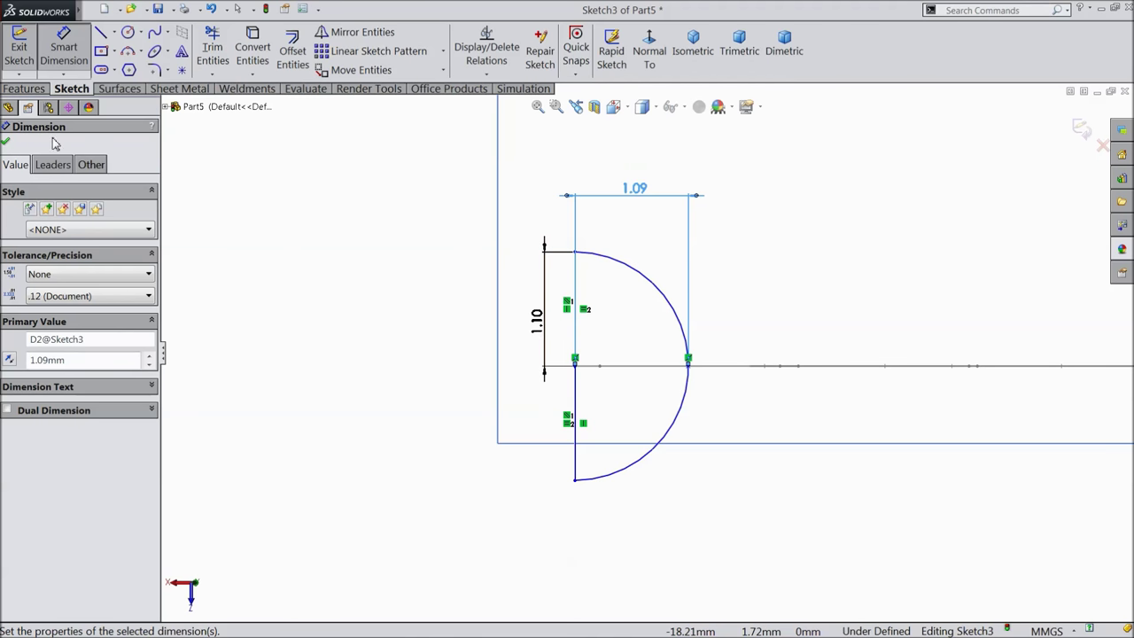
left_click(6, 145)
scroll(576, 254, "up", 3)
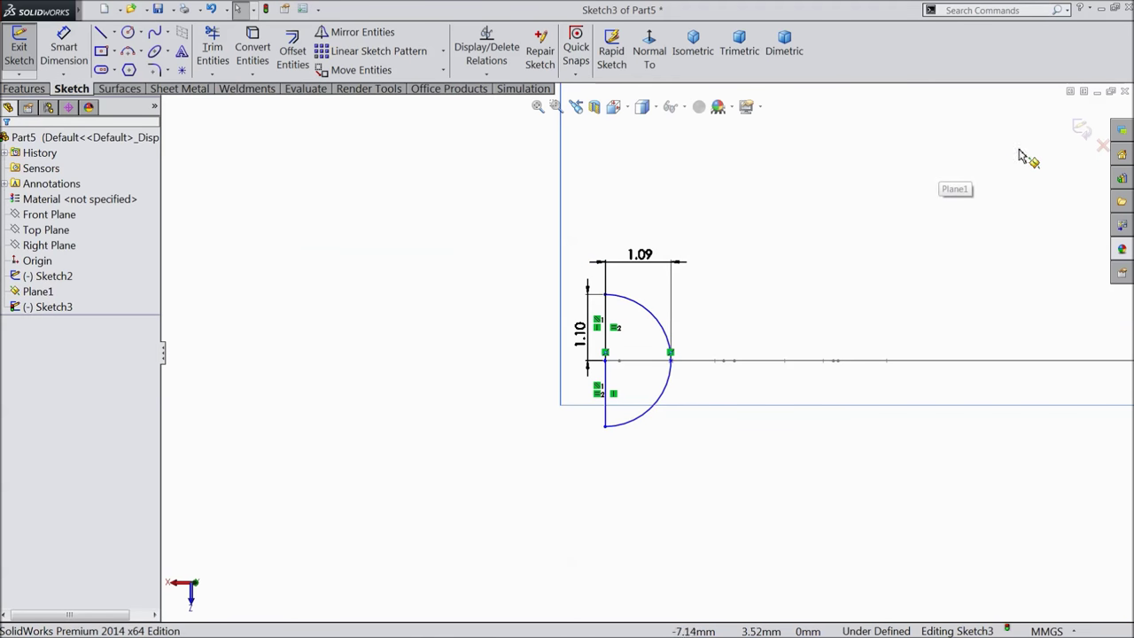
left_click(1082, 135)
Sweep the half-round profile of Sketch3 along the looped pin path of Sketch2.
mouse_move(711, 235)
middle_mouse_down()
mouse_move(683, 377)
mouse_move(711, 379)
mouse_move(689, 387)
mouse_move(865, 370)
middle_mouse_up()
scroll(865, 371, "up", 2)
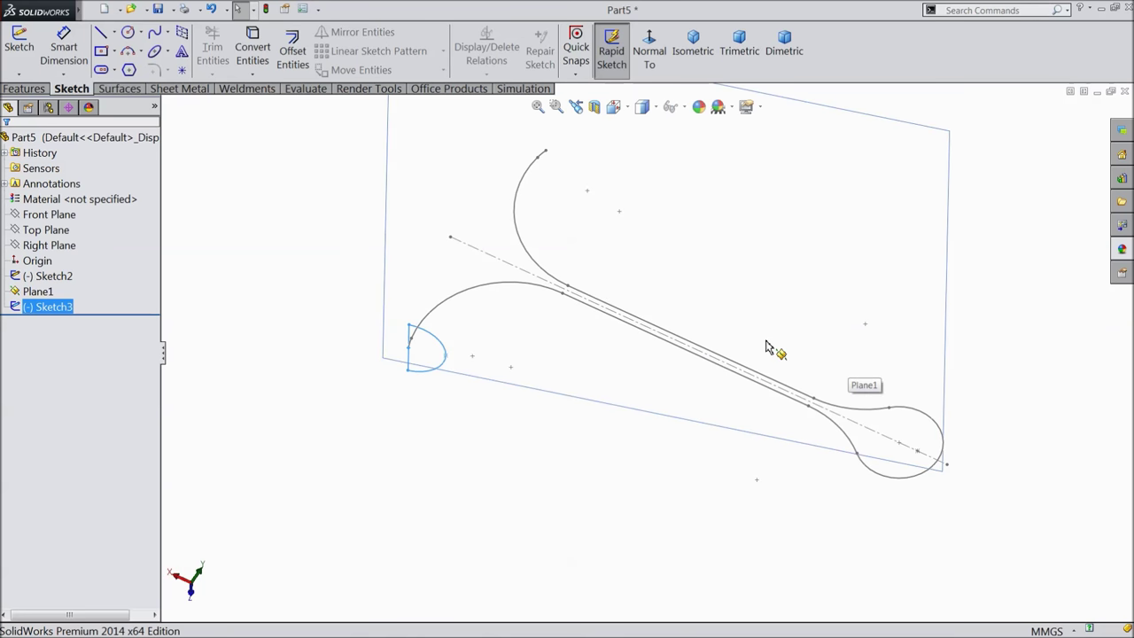
scroll(768, 346, "up", 1)
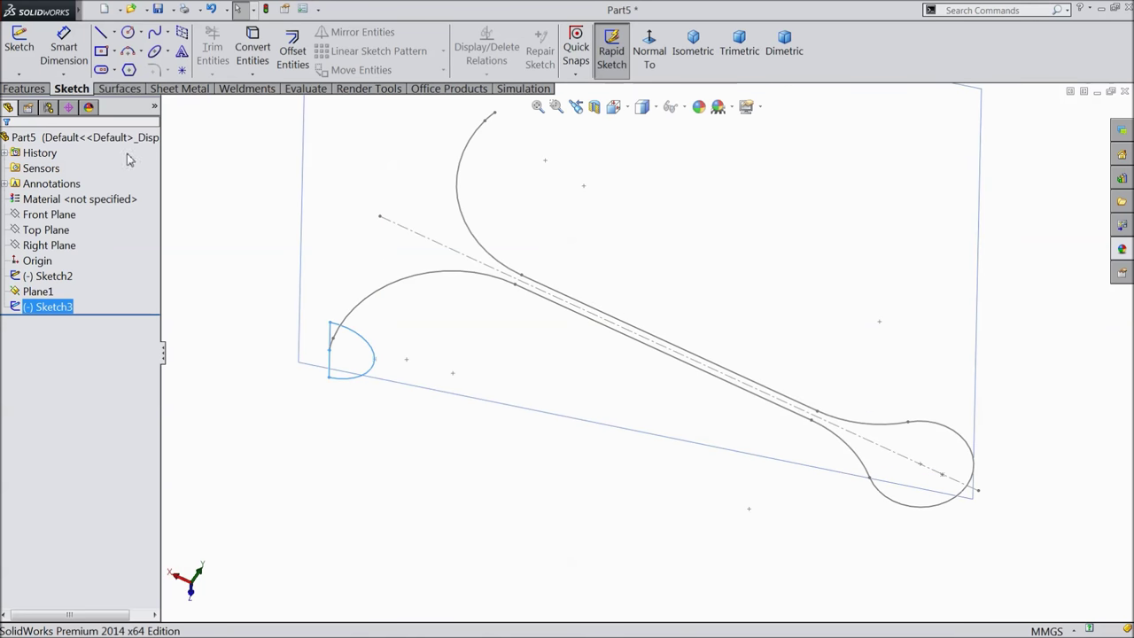
left_click(10, 91)
left_click(164, 37)
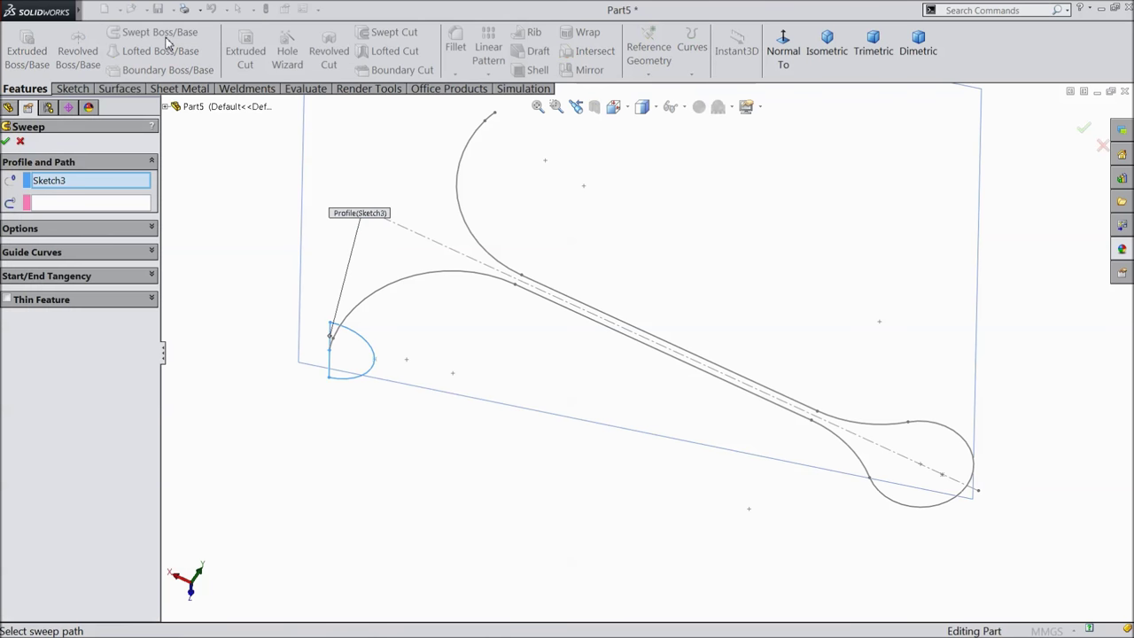
left_click(128, 208)
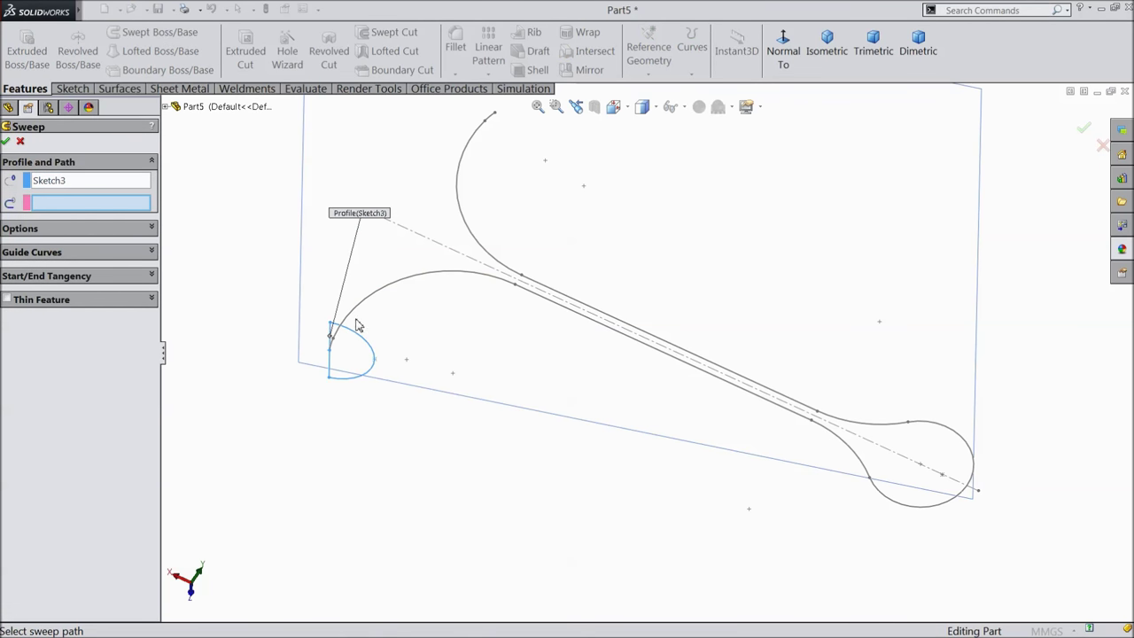
left_click(353, 313)
mouse_move(538, 293)
middle_mouse_down()
mouse_move(534, 347)
mouse_move(552, 269)
middle_mouse_up()
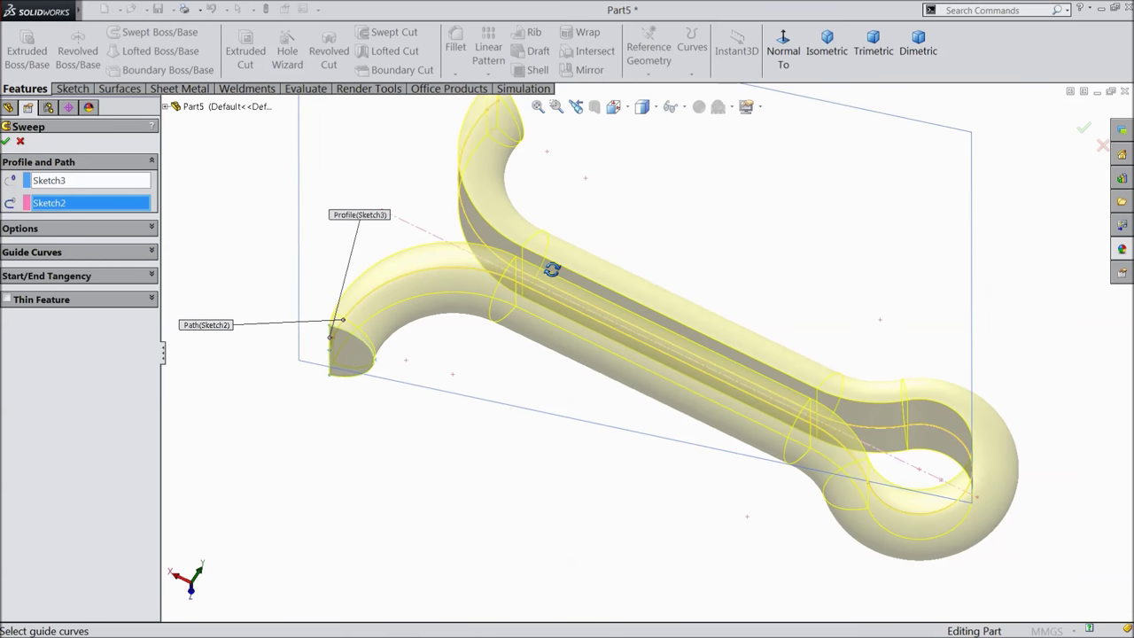
left_click(6, 142)
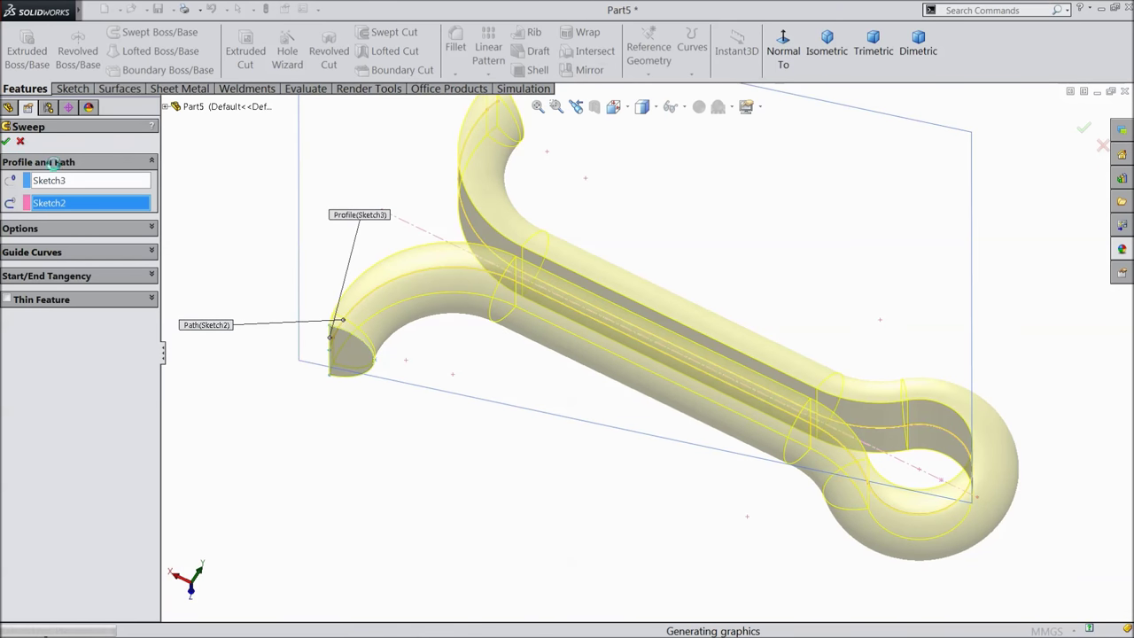
Start a 45° chamfer on the straight end edge of the lower prong and try a distance of 0.3 mm.
middle_click_drag(460, 399, 536, 368)
left_click(667, 306)
middle_click_drag(667, 305, 701, 262)
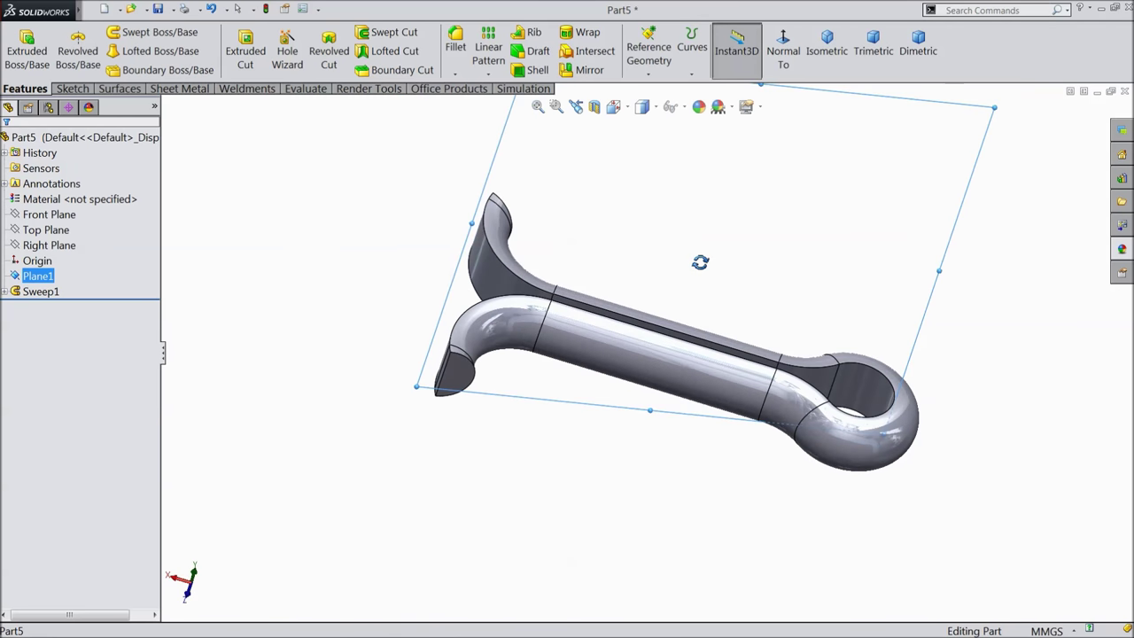
left_click(456, 74)
left_click(534, 106)
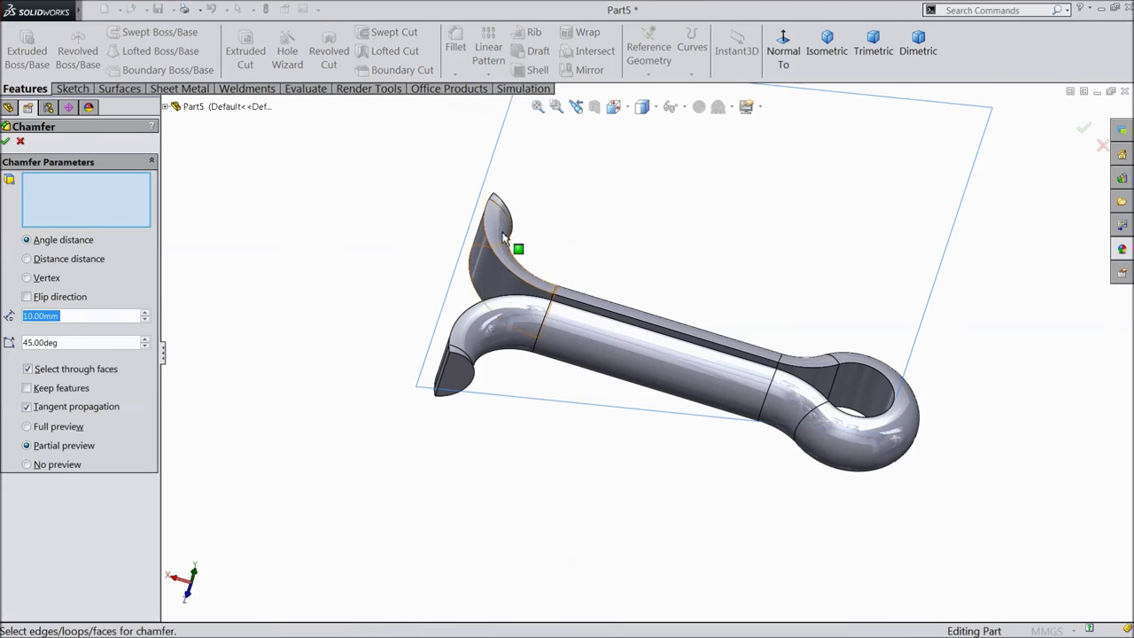
type("1")
key("Return")
left_click(445, 381)
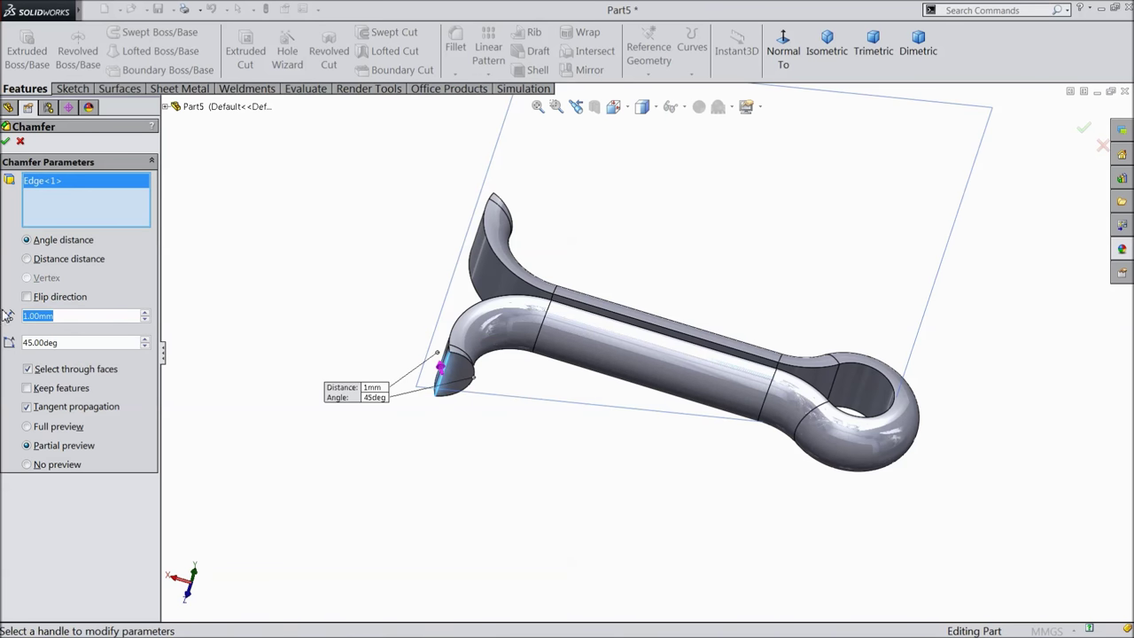
type("0.3")
key("Return")
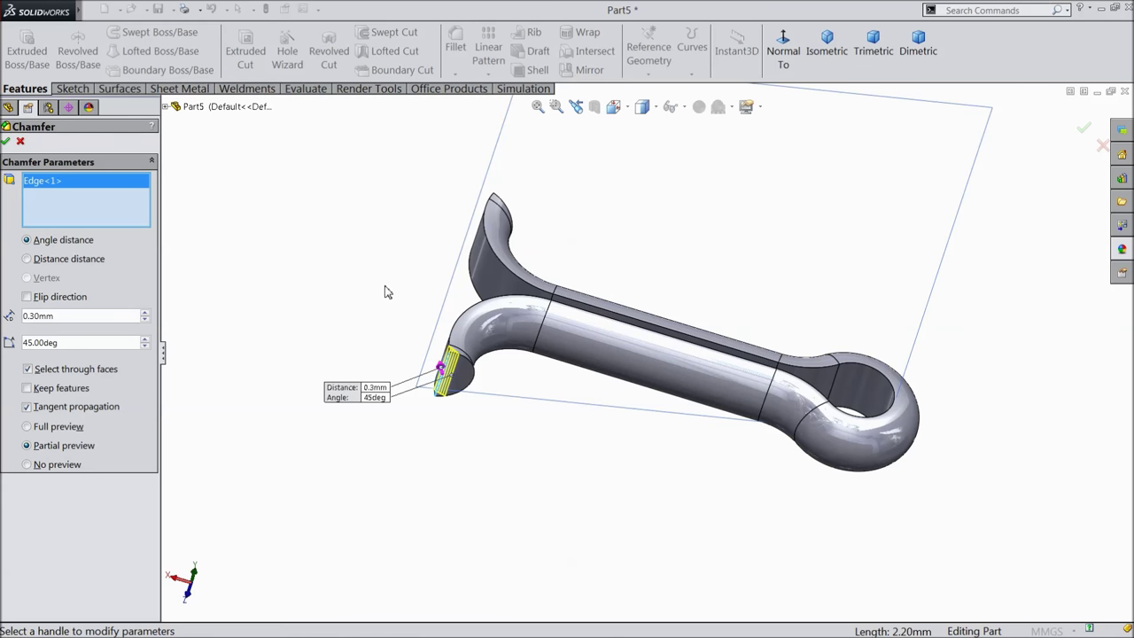
Set the chamfer distance to 0.5 mm, include the matching end edge of the other prong and apply the chamfer.
scroll(387, 292, "down", 3)
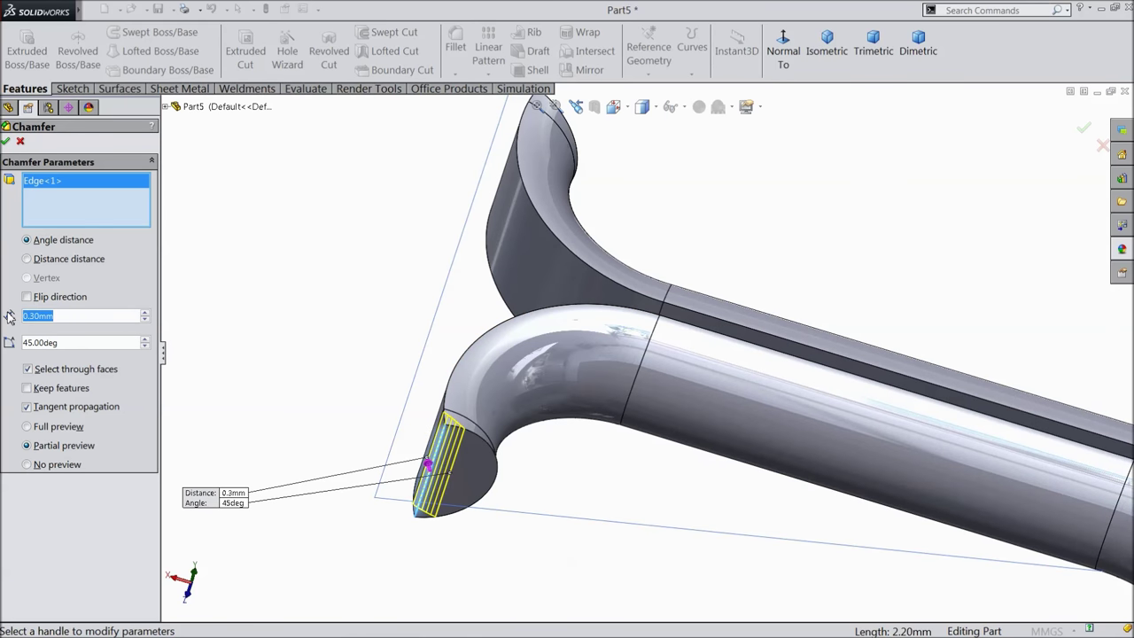
type("0.5")
key("Return")
mouse_move(406, 294)
middle_mouse_down()
mouse_move(393, 292)
mouse_move(398, 301)
middle_mouse_up()
scroll(476, 265, "up", 3)
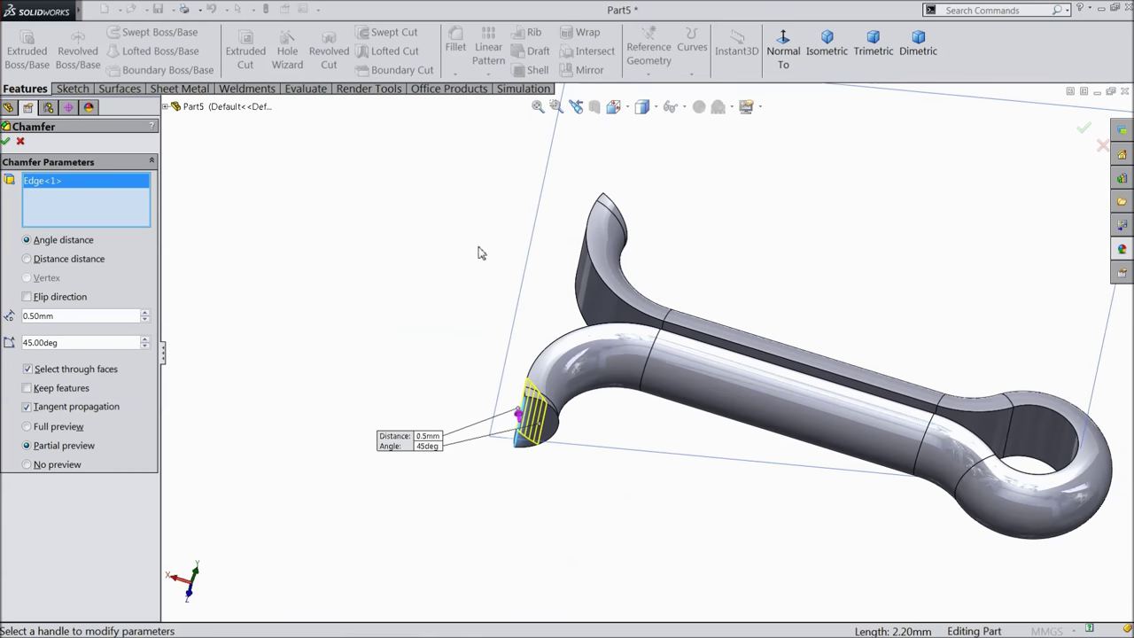
middle_click_drag(481, 256, 573, 328)
left_click(649, 281)
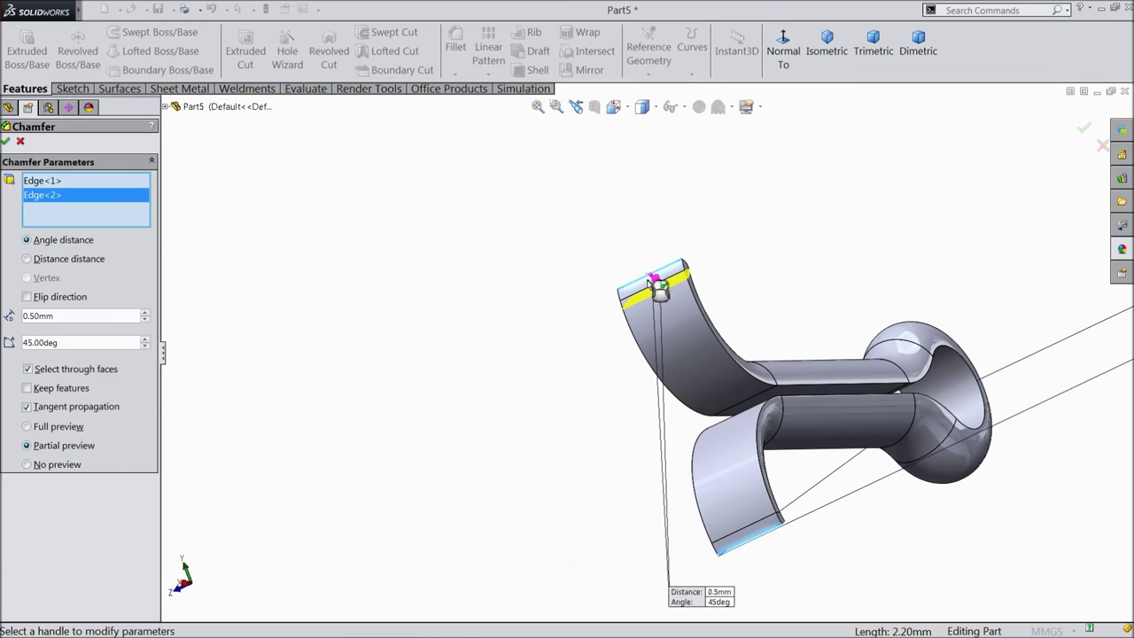
left_click(7, 142)
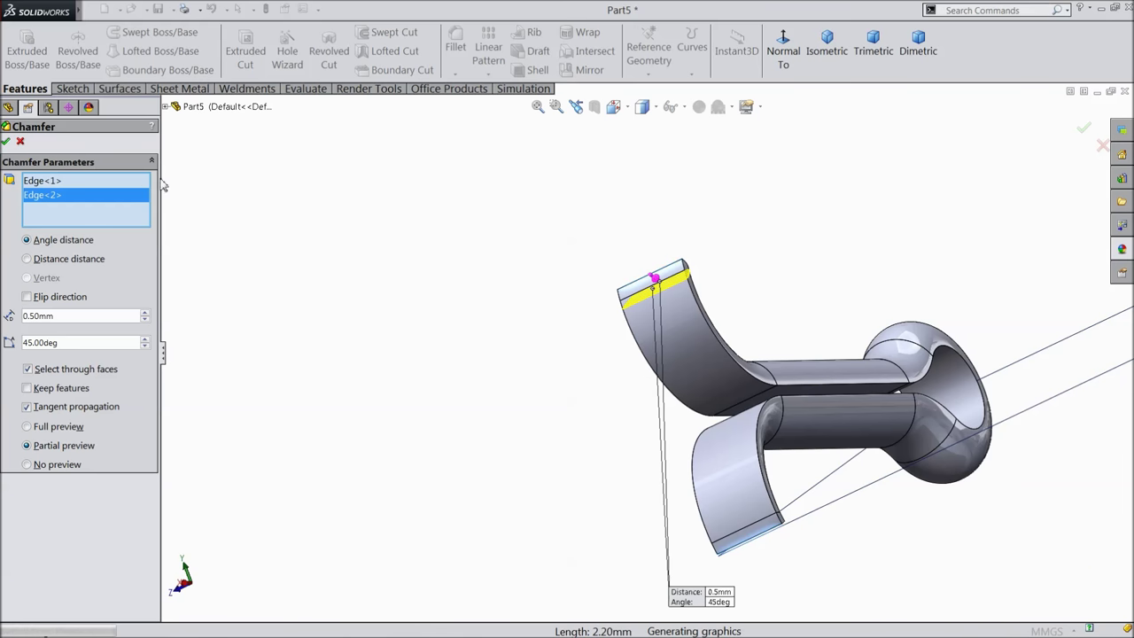
Hide the angled reference plane Plane1.
middle_click_drag(484, 324, 460, 292)
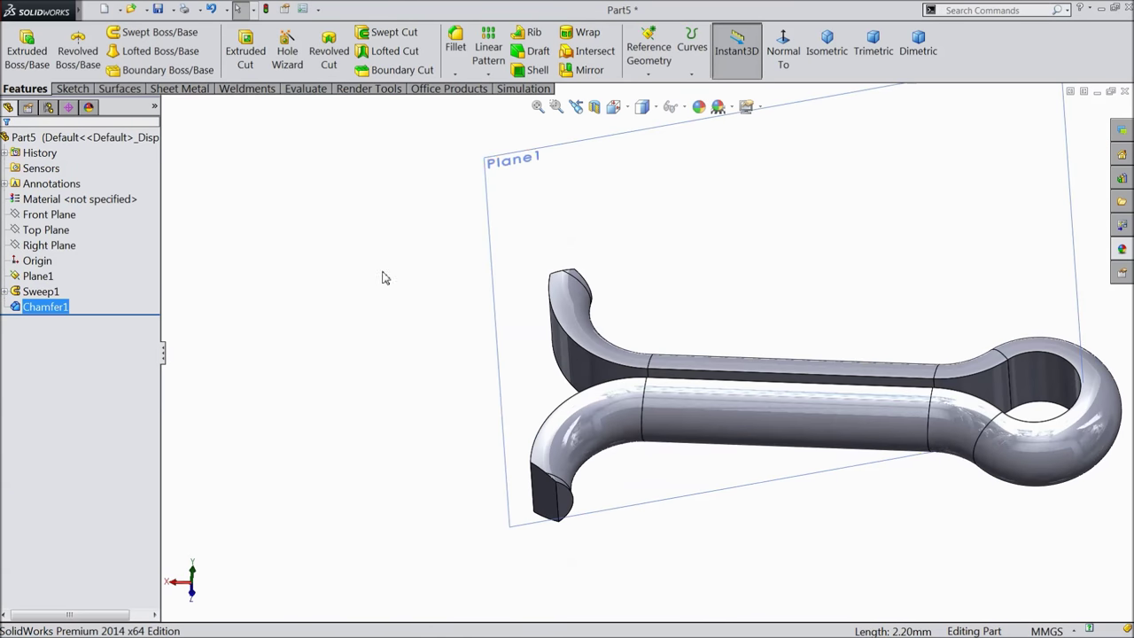
left_click(514, 254)
left_click(566, 212)
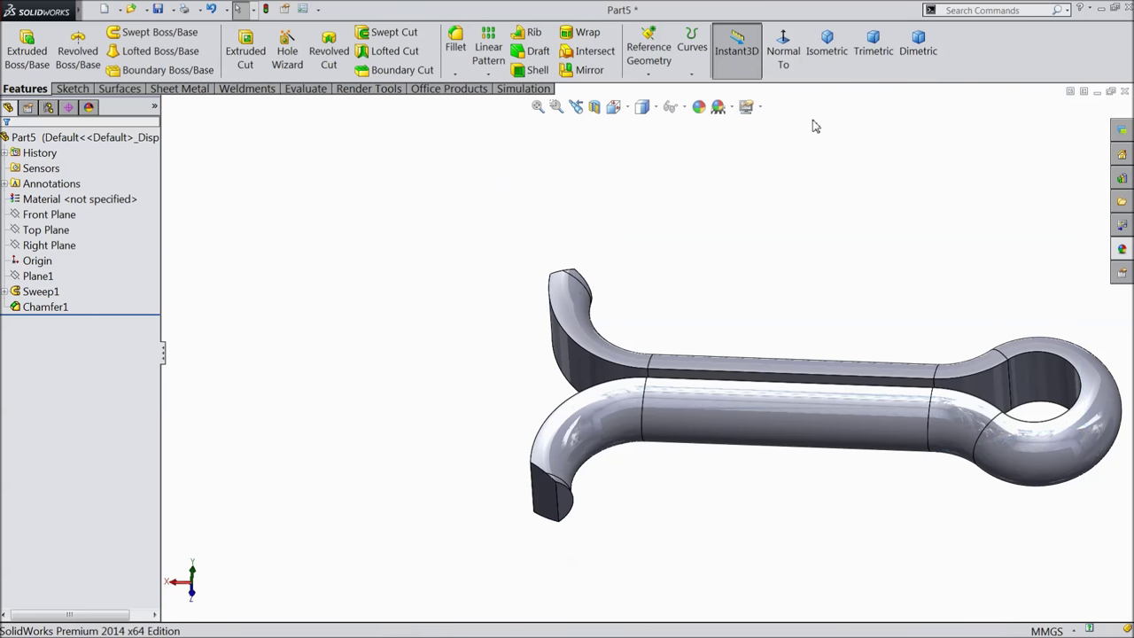
Apply the polished steel appearance to the whole pin part.
left_click(829, 48)
middle_click_drag(691, 248, 750, 286)
scroll(749, 333, "down", 2)
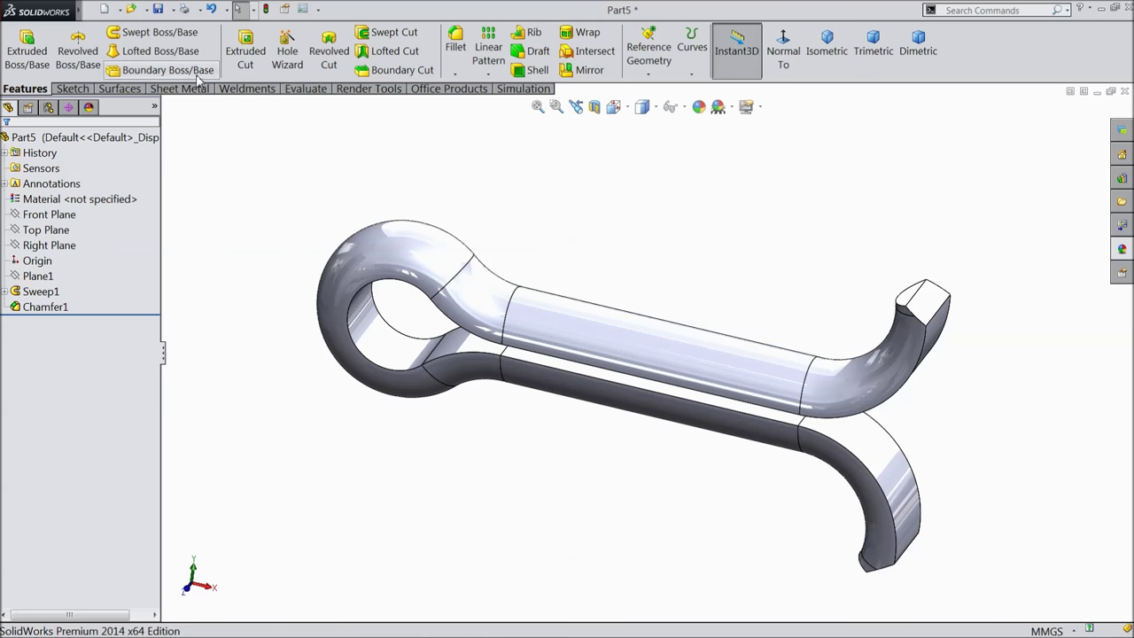
left_click(53, 138)
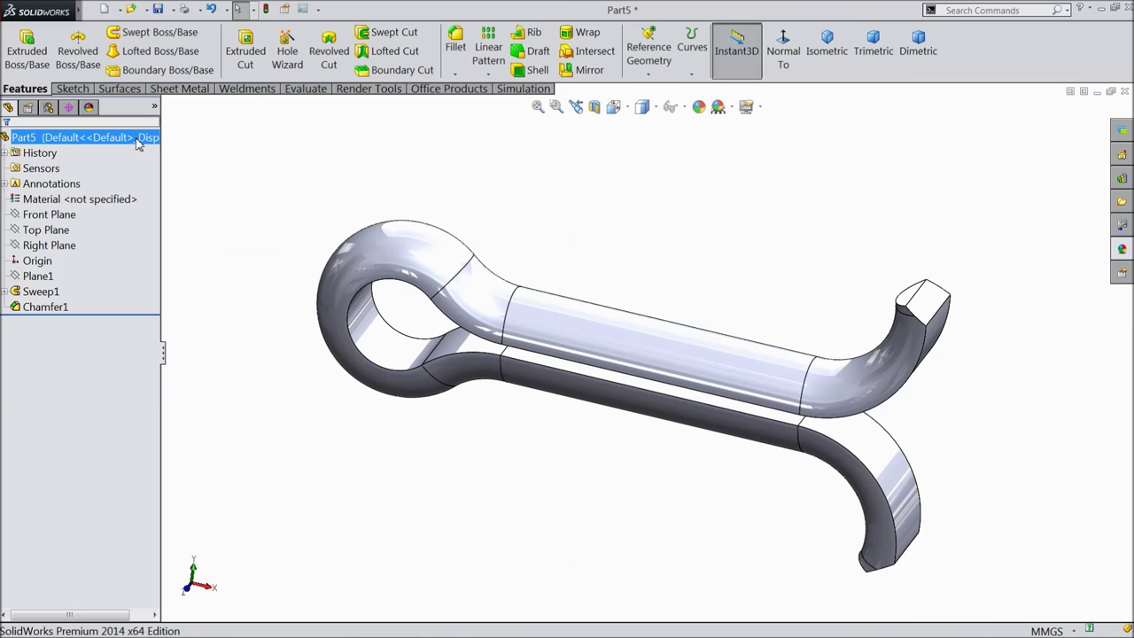
left_click(1123, 253)
left_click_drag(1012, 395, 744, 360)
middle_click_drag(744, 360, 674, 263)
key("f")
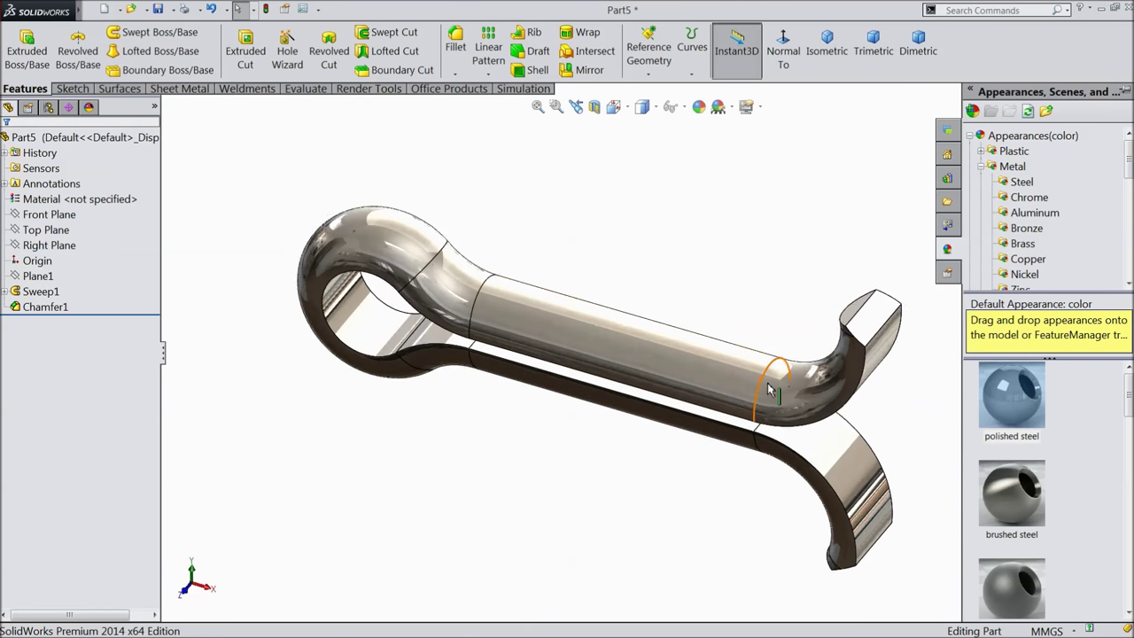
Save the part as 5.Pin in the Turn Buckle M10 folder.
left_click(159, 13)
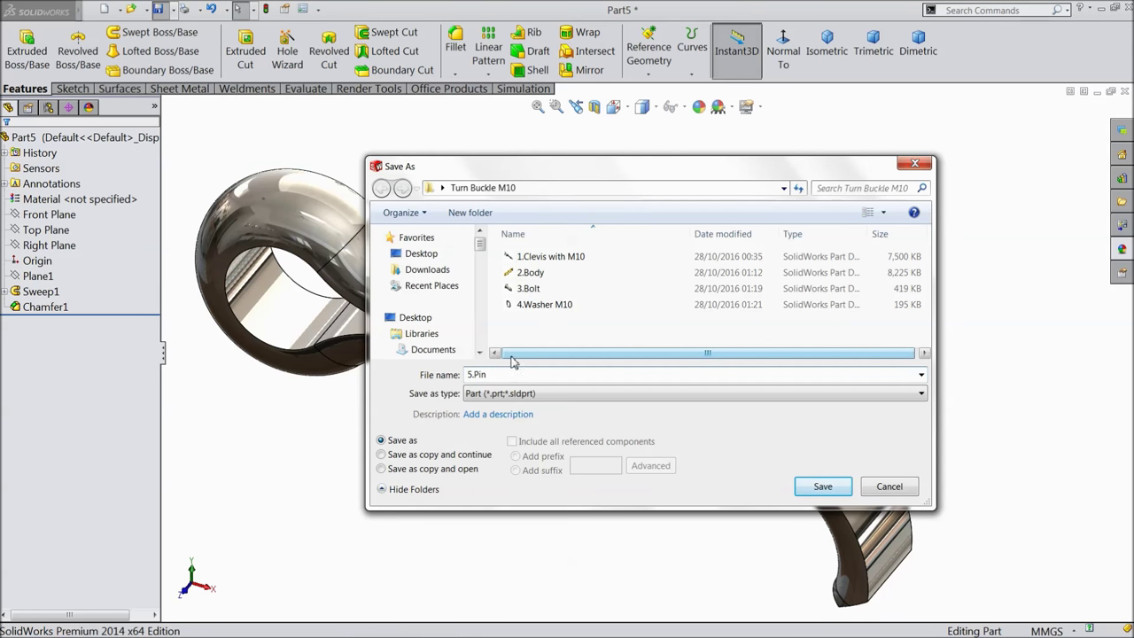
left_click(821, 488)
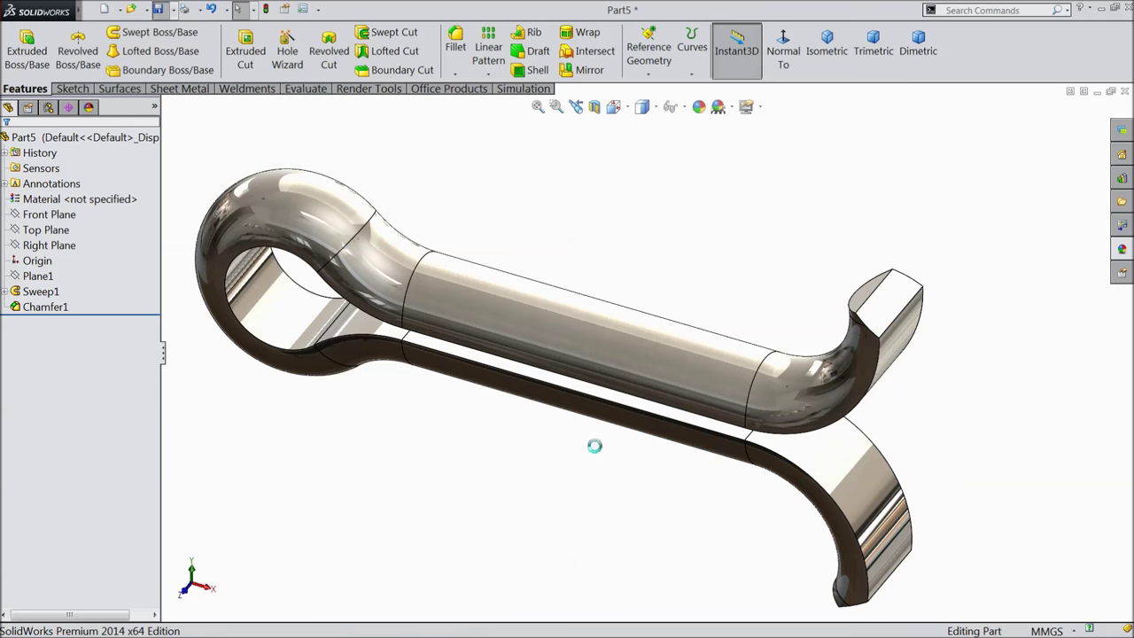
mouse_move(458, 458)
middle_mouse_down()
mouse_move(473, 378)
mouse_move(488, 417)
mouse_move(441, 458)
middle_mouse_up()
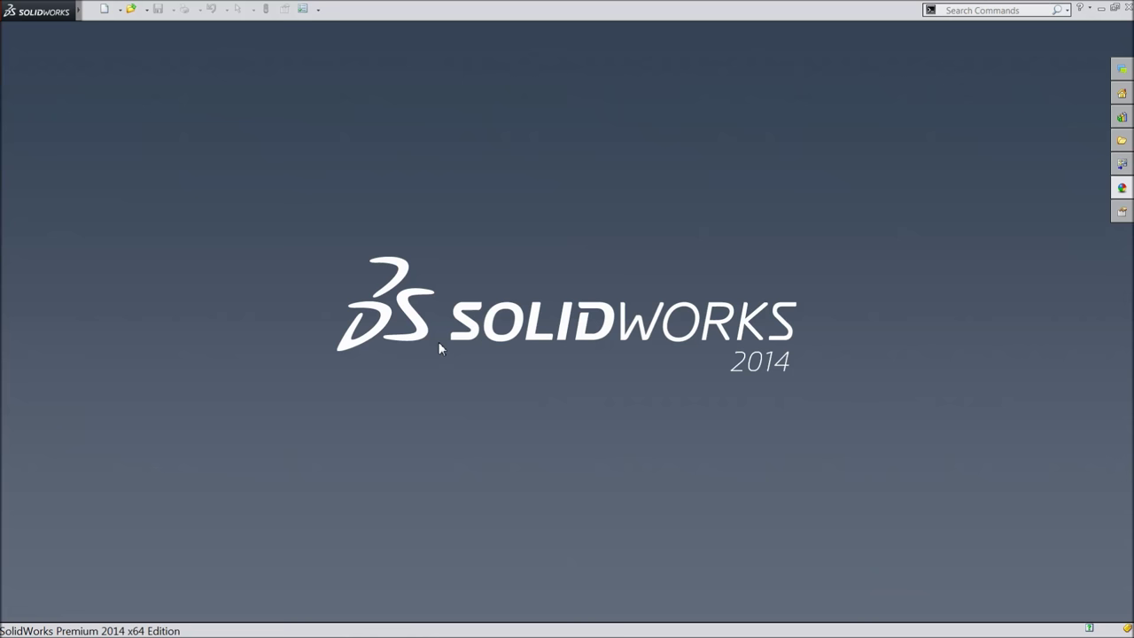
Create a new assembly document and widen its component insertion pane.
left_click(103, 16)
left_click(239, 316)
left_click(485, 510)
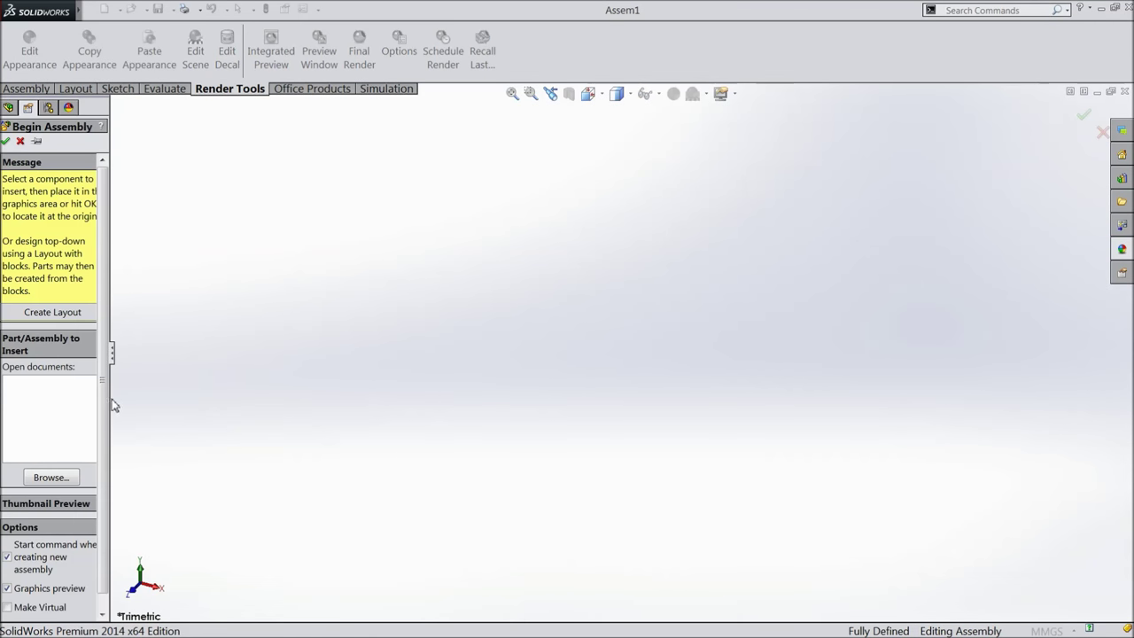
left_click_drag(113, 398, 148, 399)
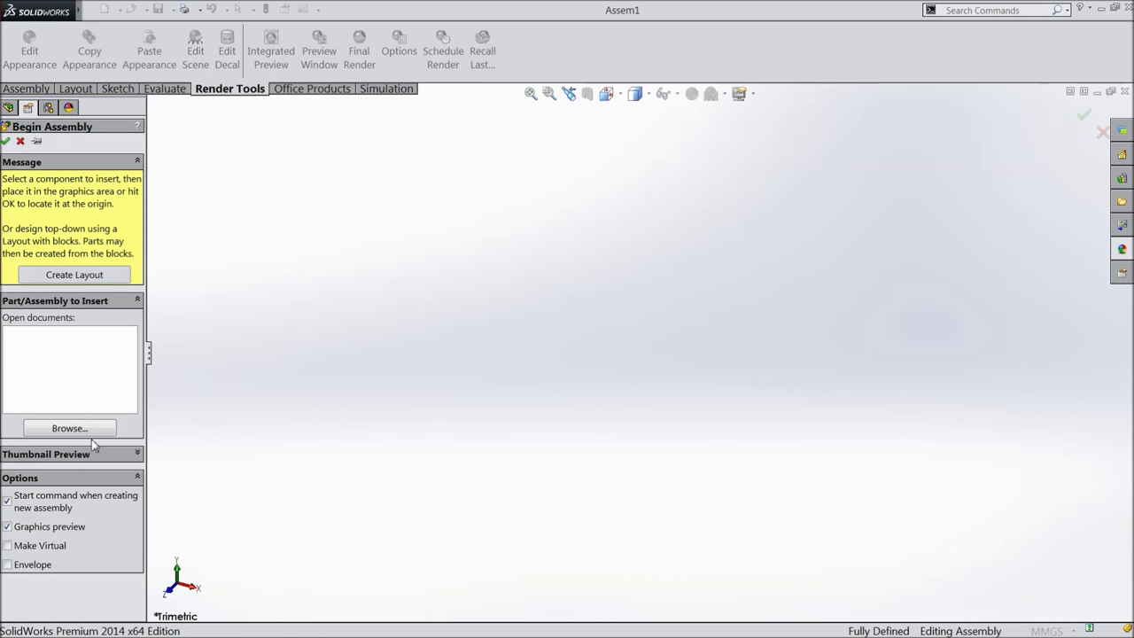
Insert the part 2.Body from the Turn Buckle M10 folder as the assembly's first component.
left_click(57, 428)
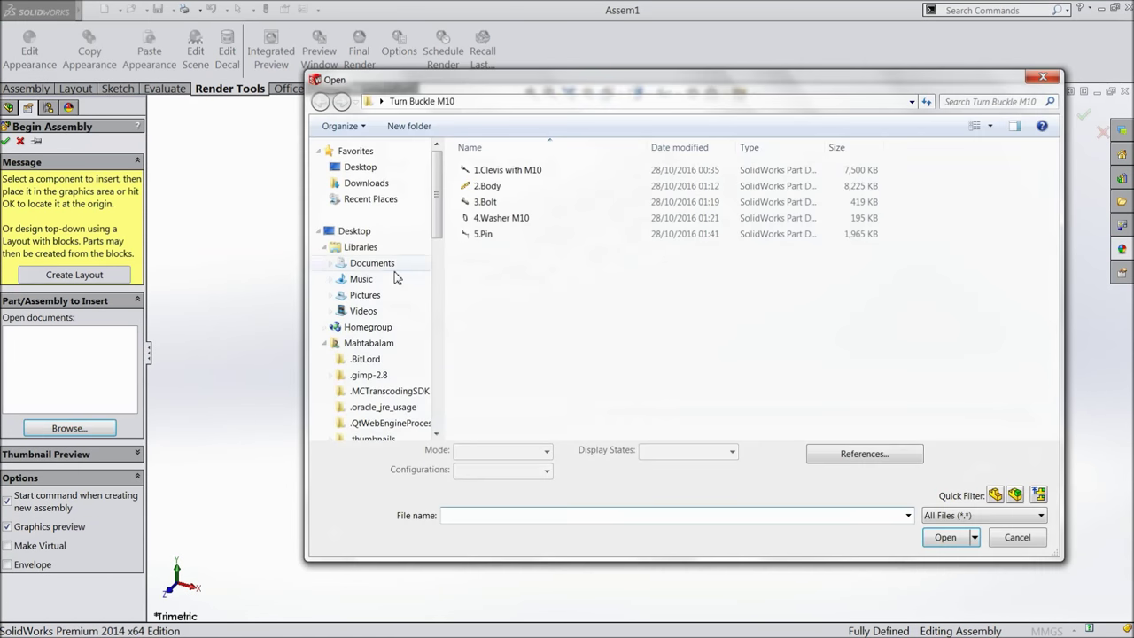
left_click(509, 188)
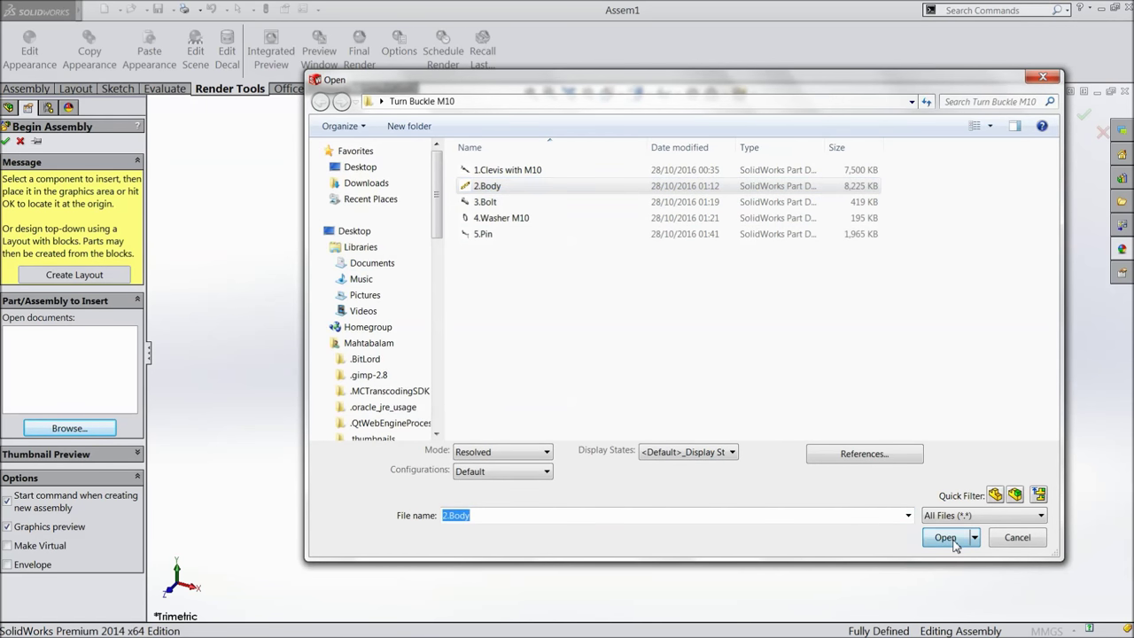
left_click(959, 541)
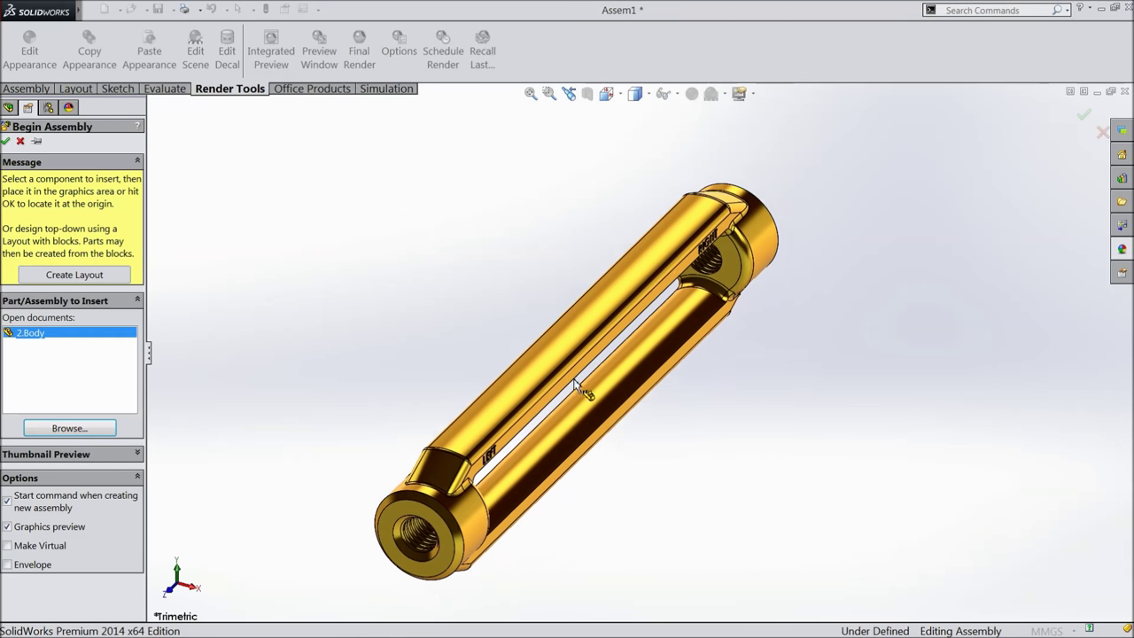
left_click(592, 403)
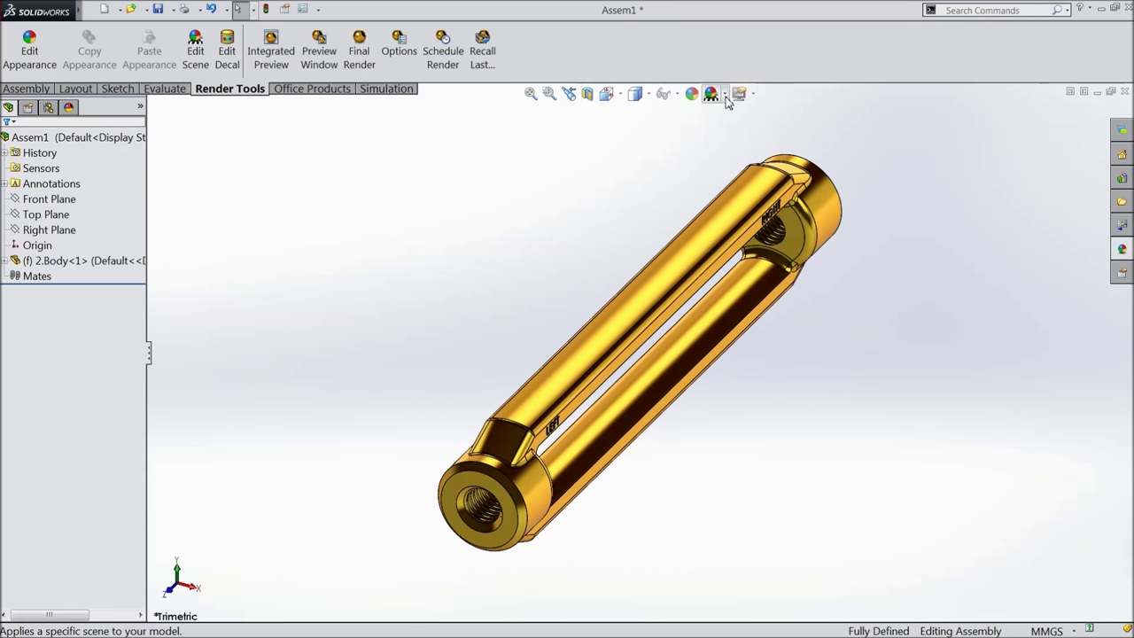
Change the assembly's background scene to a plain white one.
left_click(724, 93)
left_click(753, 30)
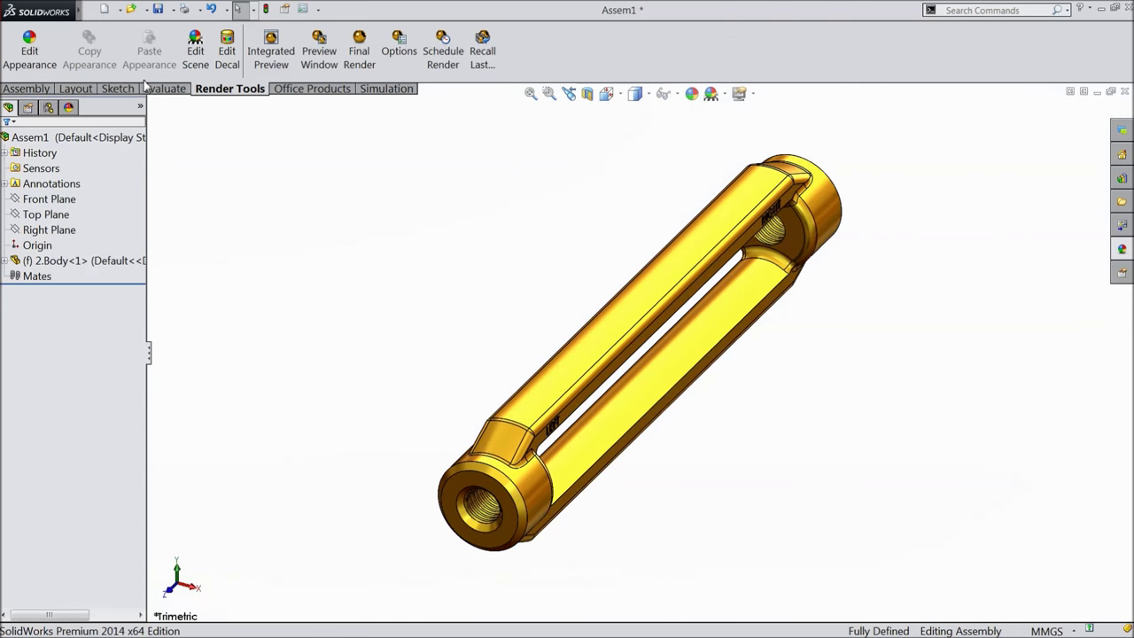
left_click(40, 91)
middle_click_drag(459, 314, 414, 282)
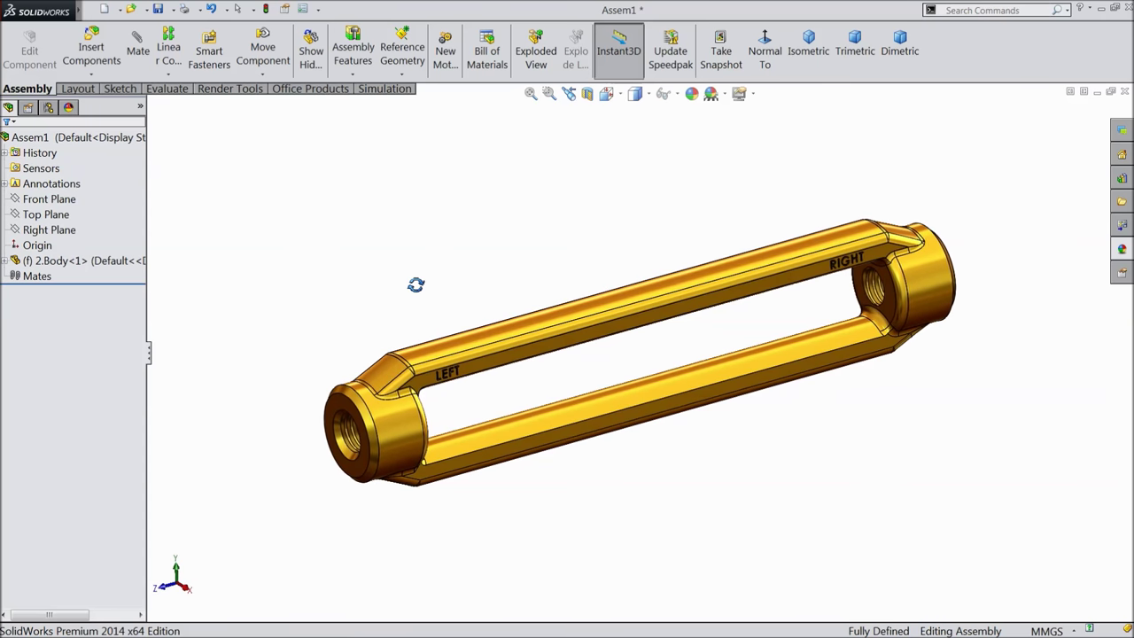
Insert the part 1.Clevis with M10 from the Turn Buckle M10 folder near the body's LEFT end.
left_click(78, 90)
left_click(36, 90)
left_click(92, 53)
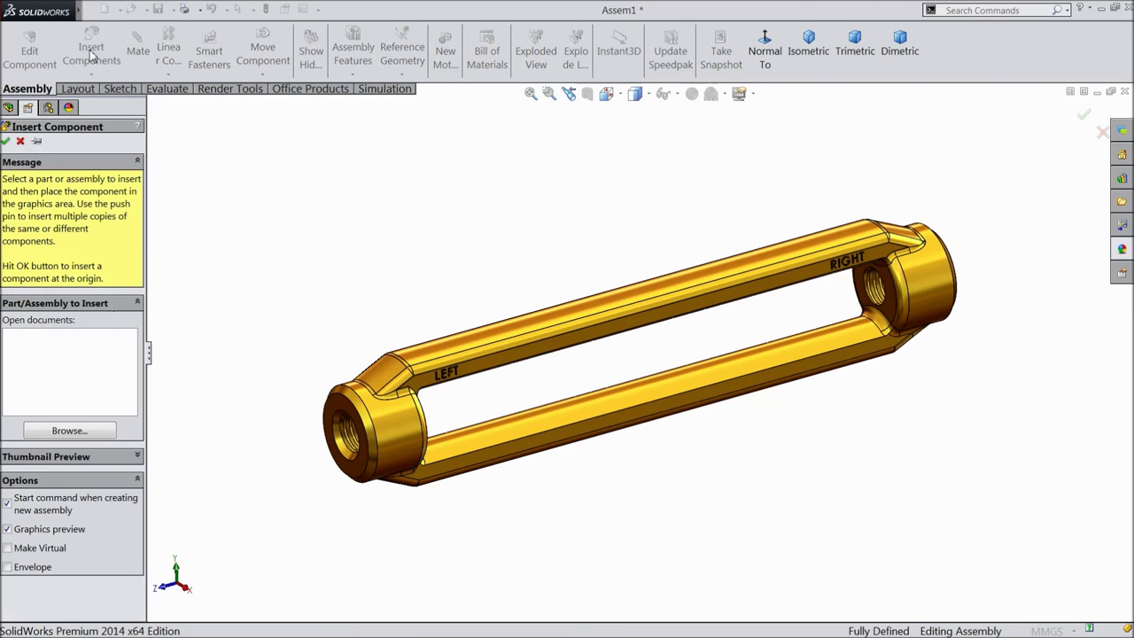
left_click(81, 428)
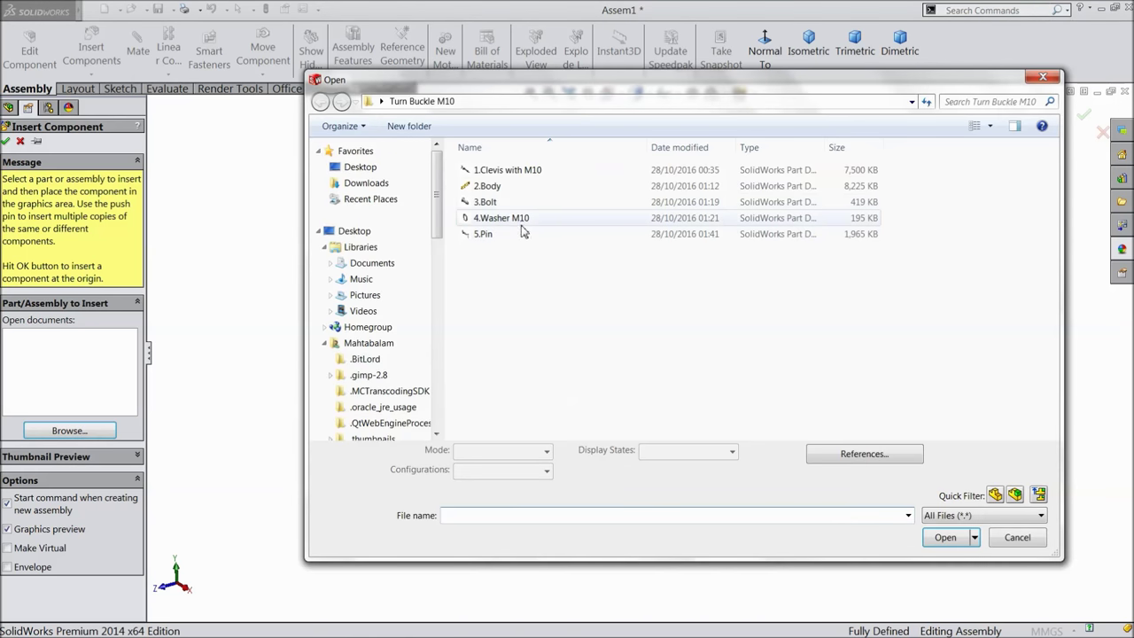
left_click(510, 172)
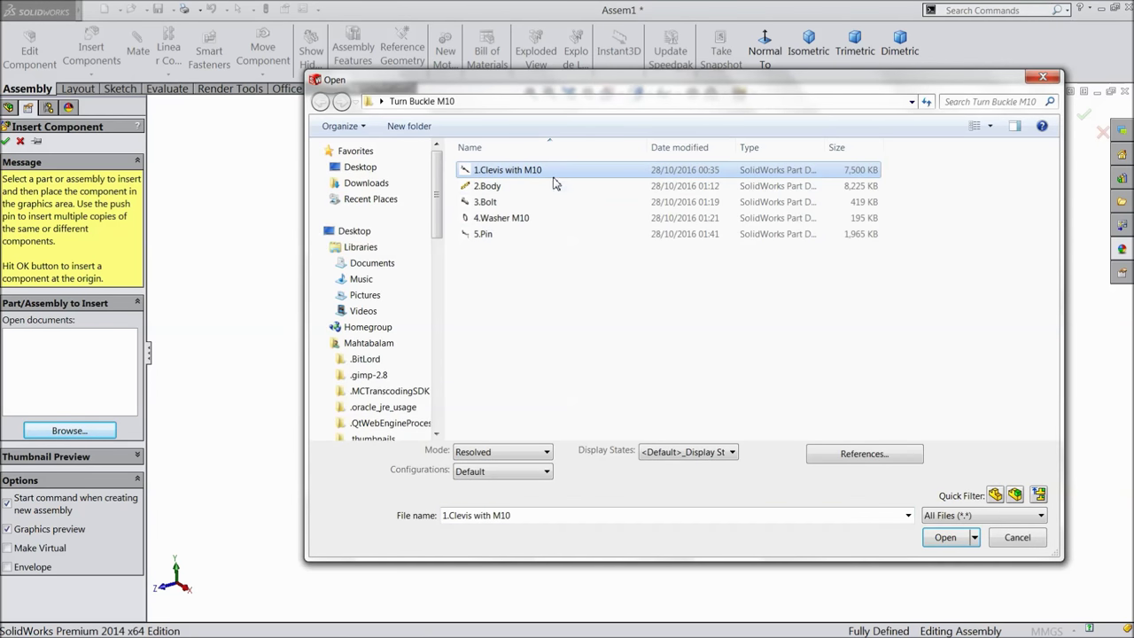
left_click(945, 537)
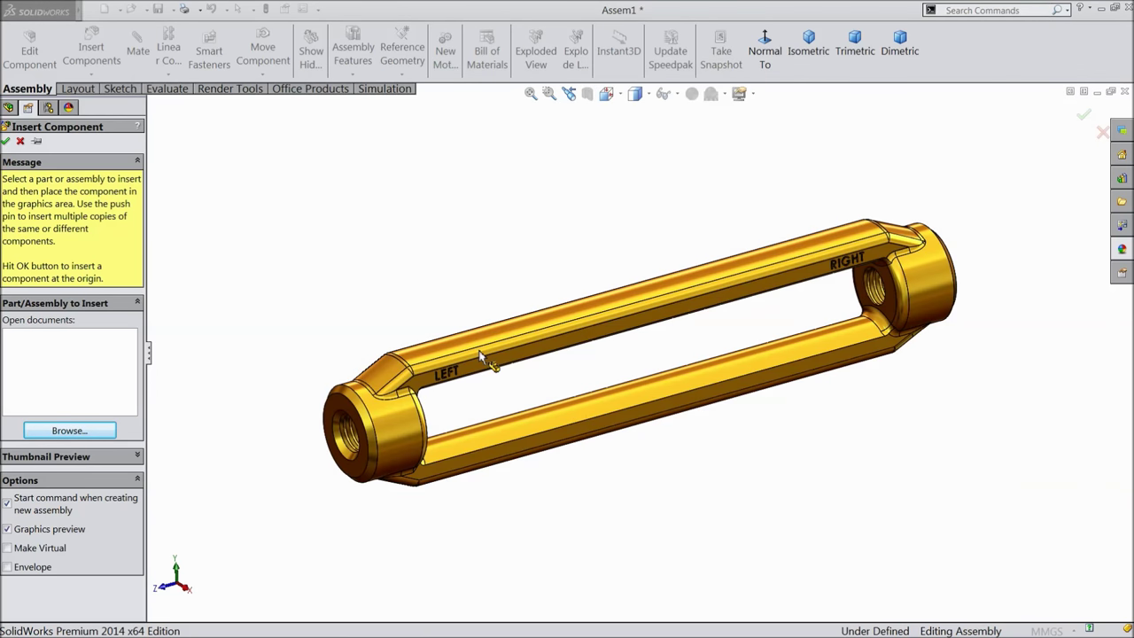
left_click(414, 342)
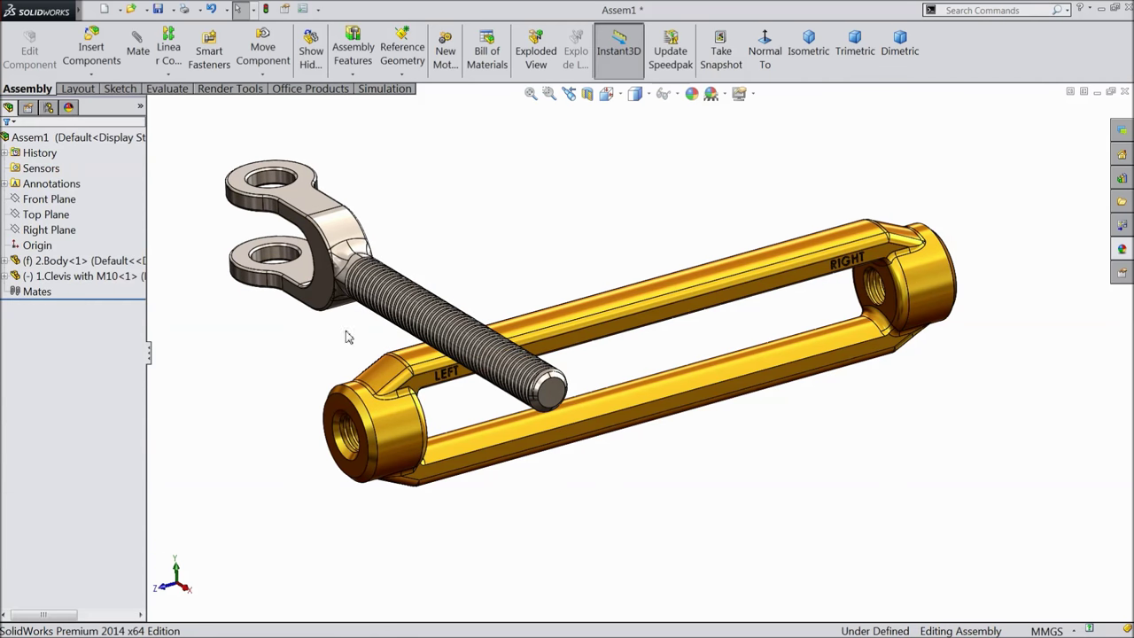
Add a concentric mate between the cylindrical face of the body's LEFT end and the round tip of the clevis's threaded rod.
left_click(138, 55)
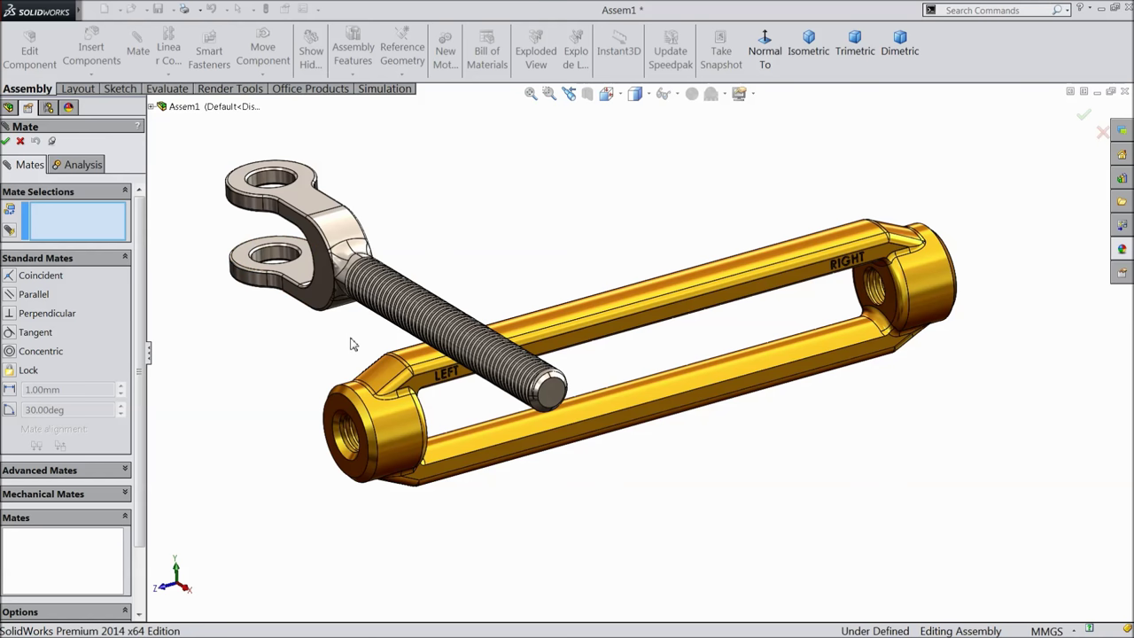
left_click(407, 443)
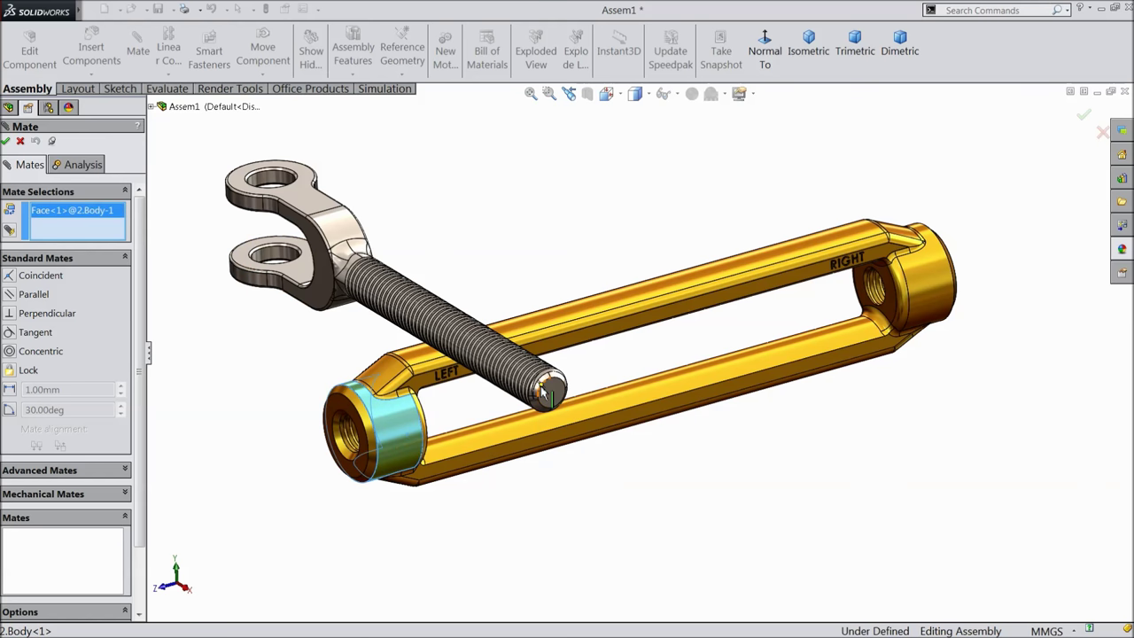
scroll(545, 392, "down", 5)
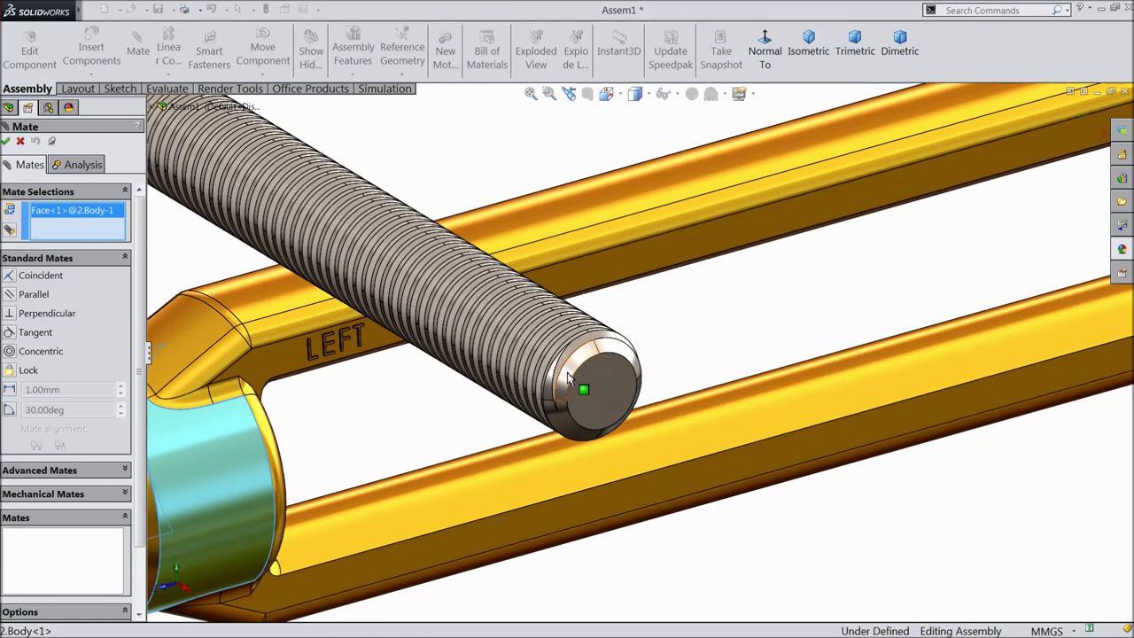
left_click(568, 377)
scroll(430, 430, "up", 5)
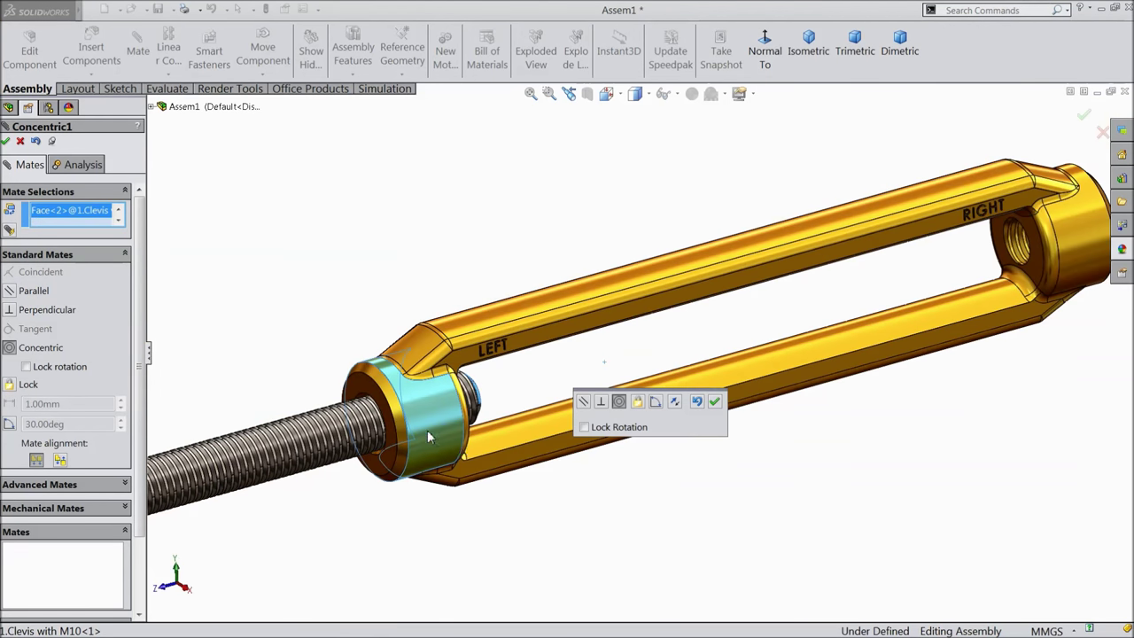
left_click(715, 403)
scroll(557, 431, "up", 5)
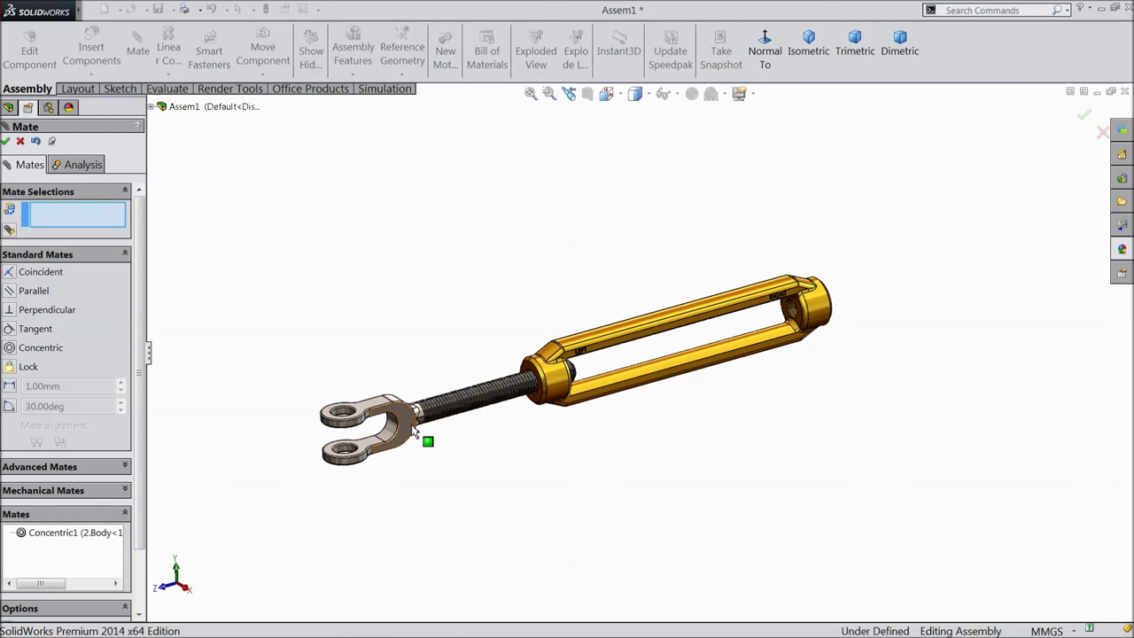
Slide the clevis along its axis into the body until only a short length of thread remains outside the LEFT end.
left_click_drag(406, 424, 523, 400)
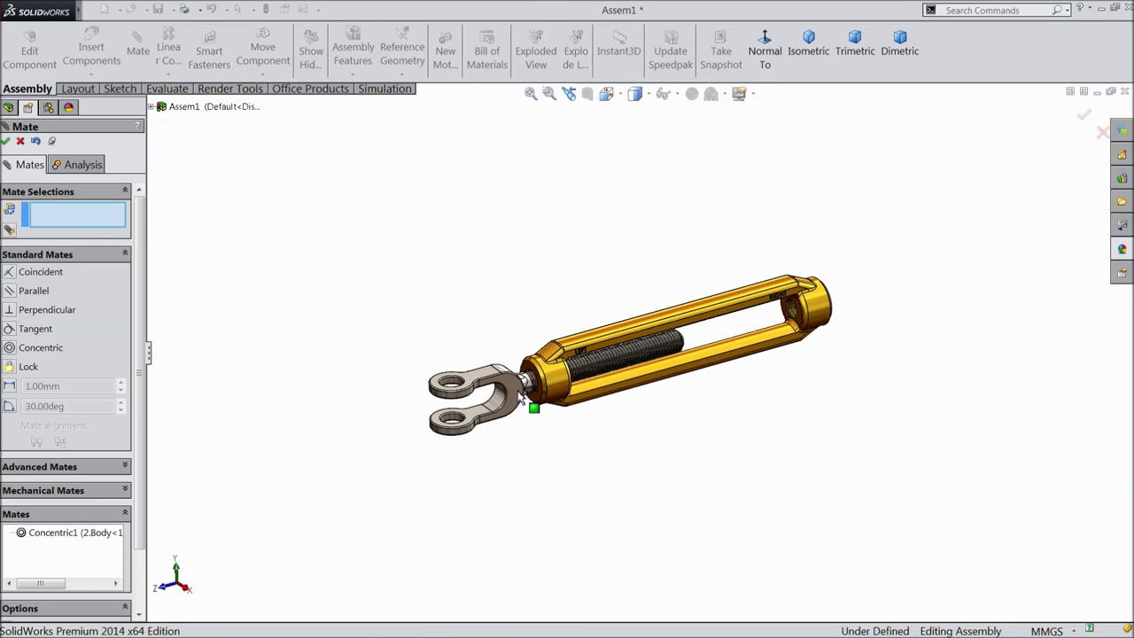
scroll(603, 372, "down", 5)
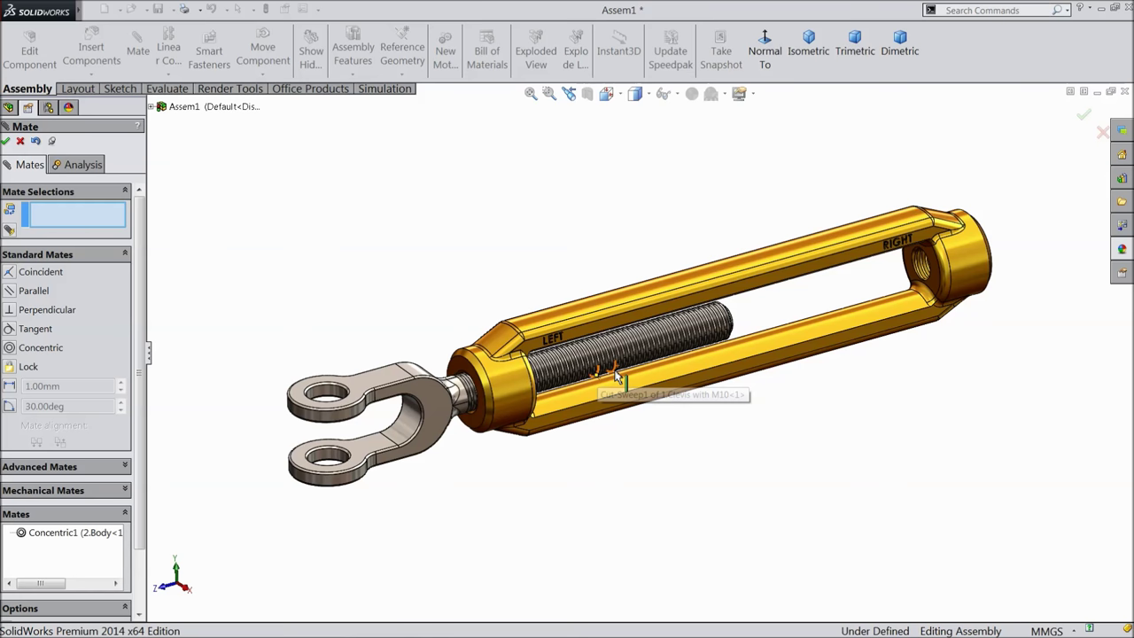
scroll(504, 388, "down", 3)
left_click_drag(413, 431, 387, 434)
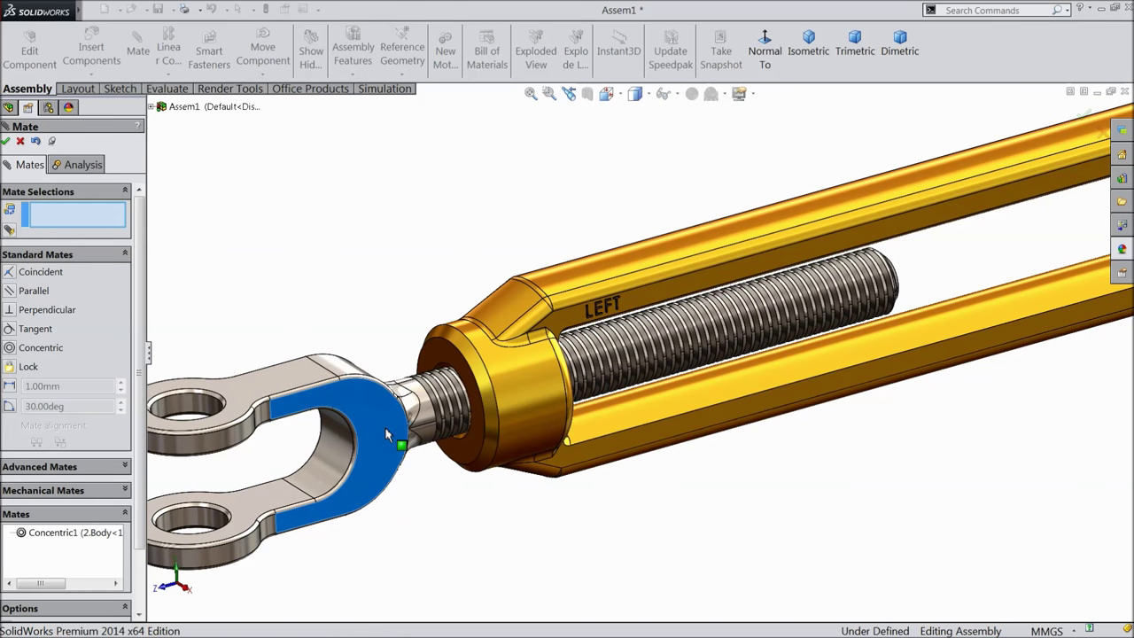
left_click_drag(386, 431, 387, 430)
scroll(532, 407, "up", 3)
scroll(580, 396, "down", 4)
scroll(580, 394, "down", 2)
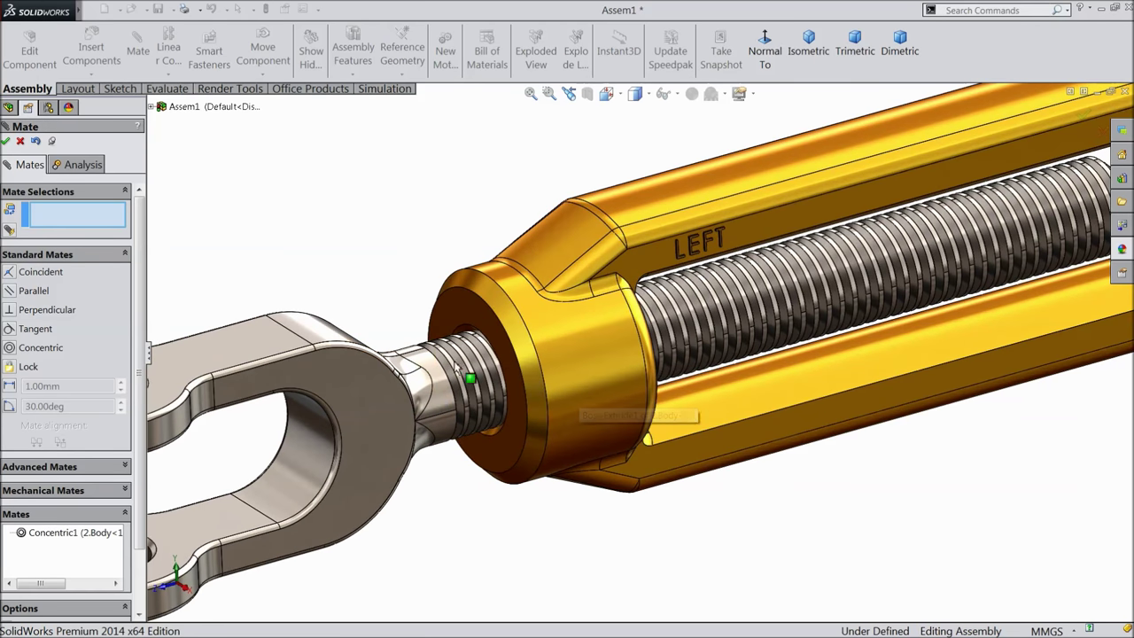
Add a reversed Screw mate of 1 revolution/mm between the body's LEFT end face and the clevis thread, and finish mating.
left_click(54, 490)
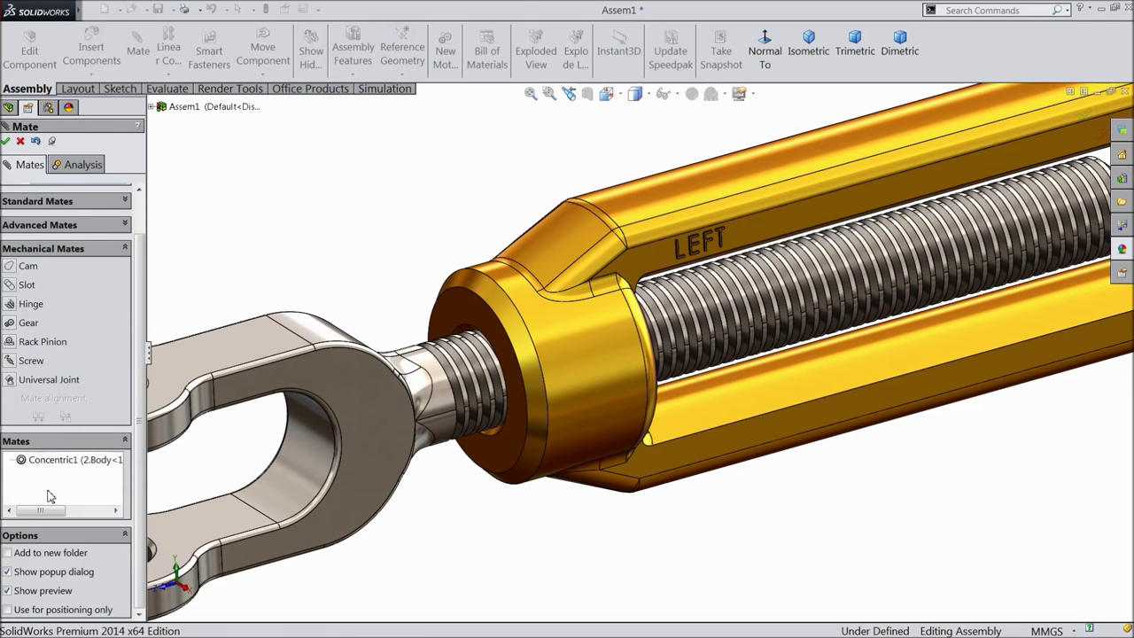
left_click(11, 363)
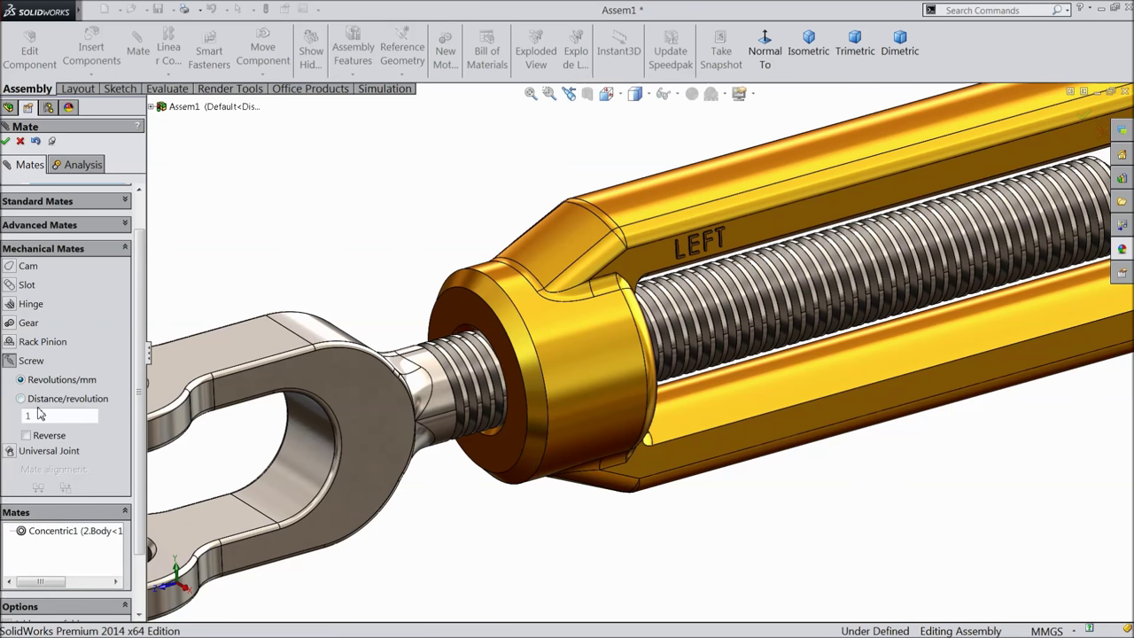
scroll(113, 323, "up", 2)
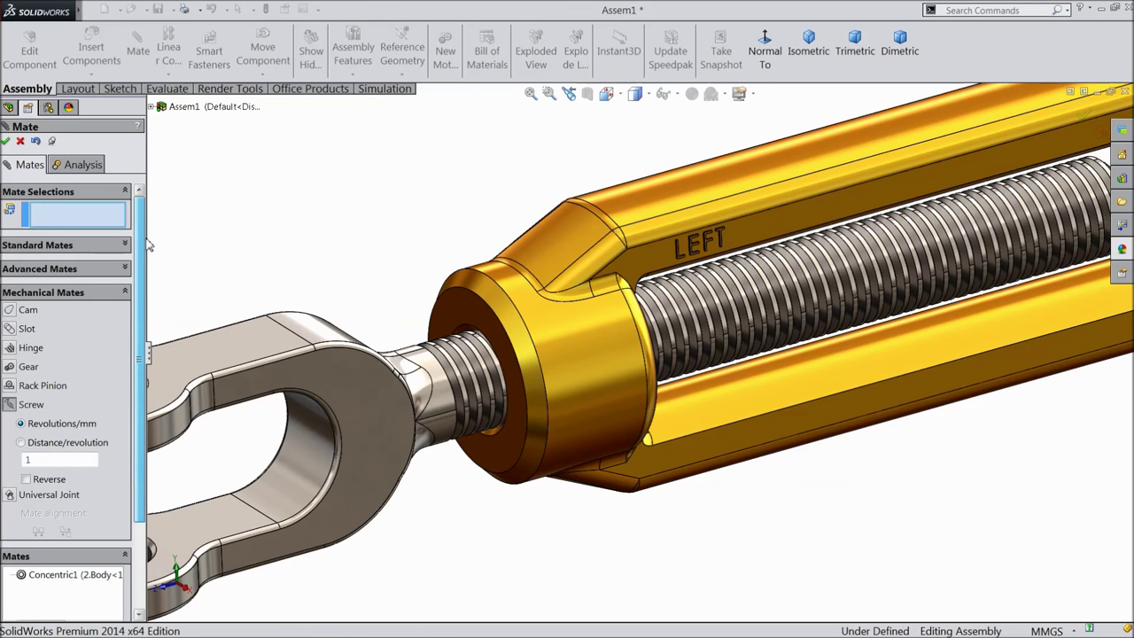
left_click(594, 391)
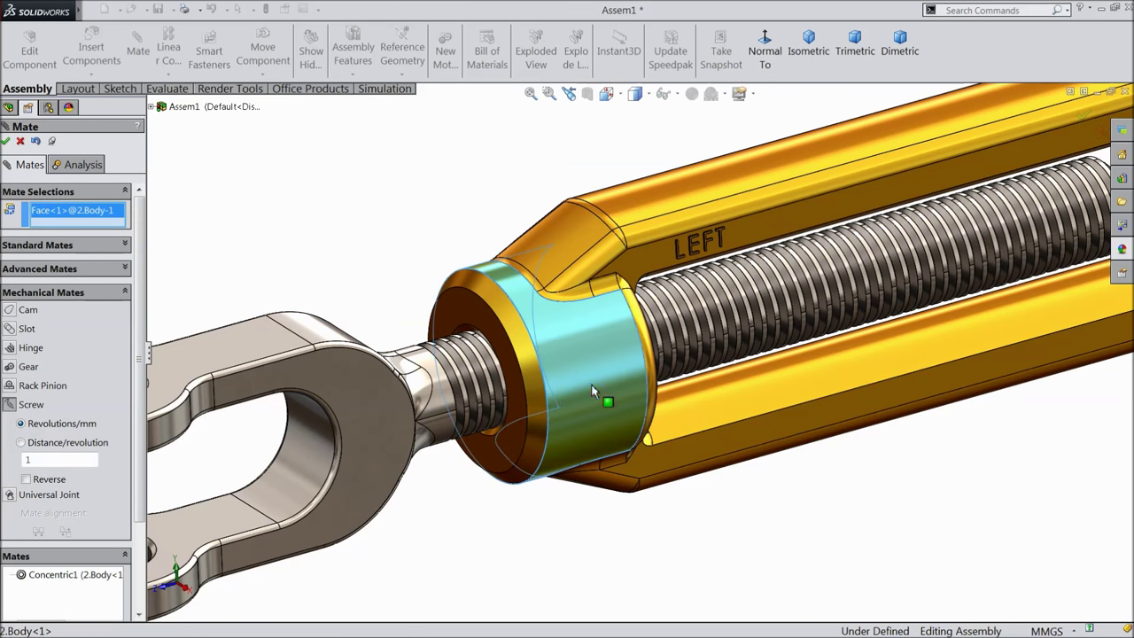
left_click(480, 395)
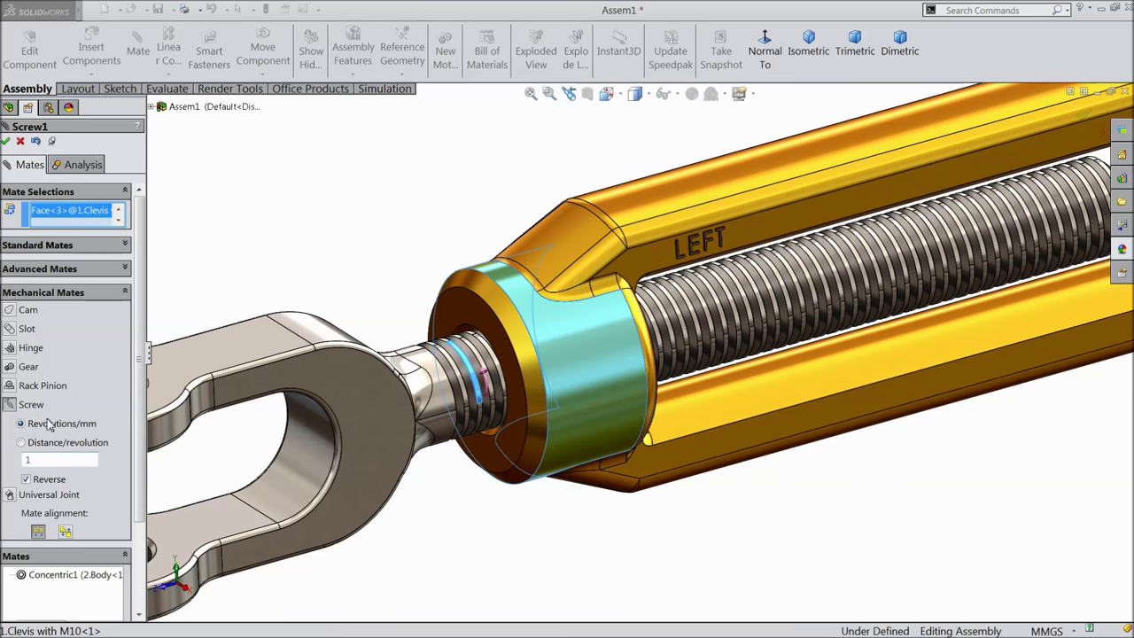
left_click(6, 141)
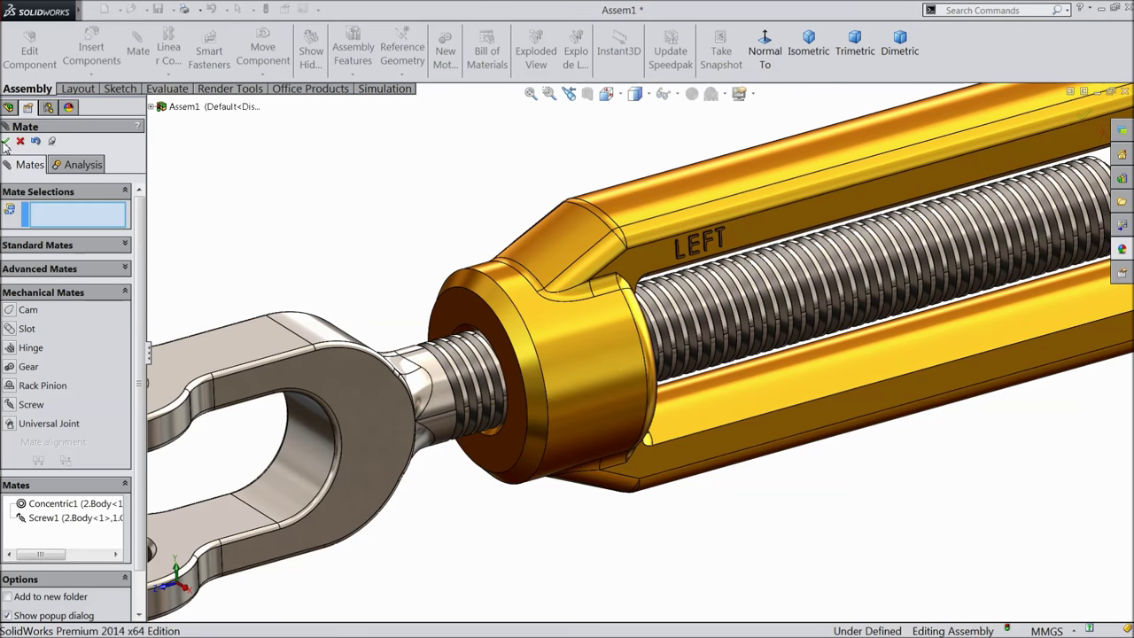
left_click(6, 141)
Turn the clevis in the body to try out the screw motion.
scroll(380, 296, "up", 3)
left_click_drag(526, 394, 539, 463)
key("Escape")
scroll(524, 410, "down", 3)
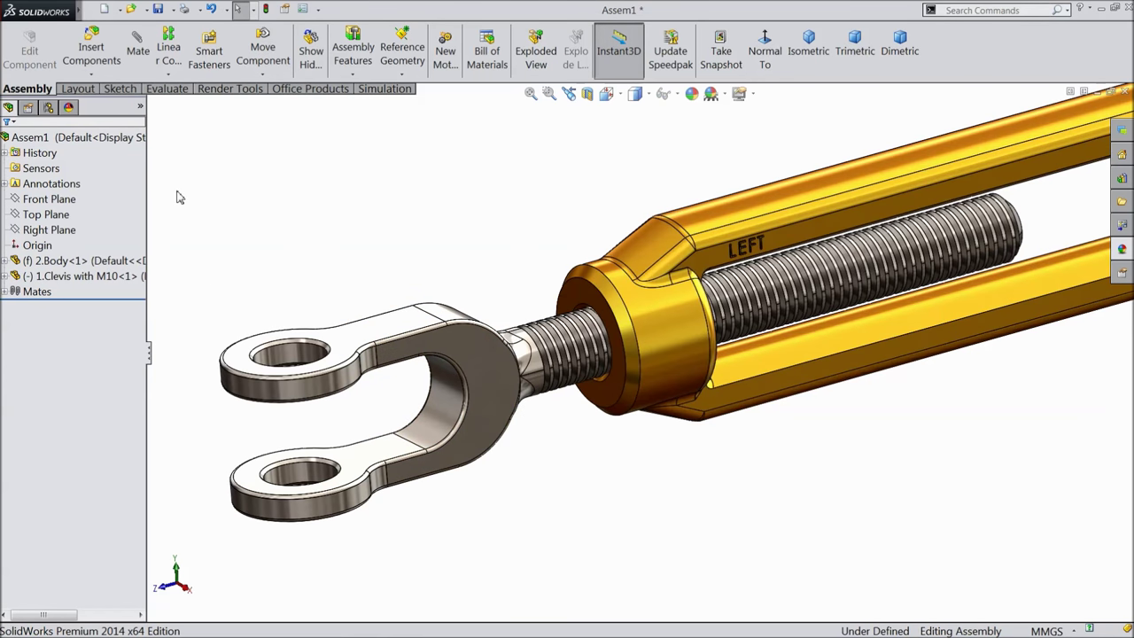
Insert the part 3.Bolt from the Turn Buckle M10 folder just above the clevis eyes.
left_click(91, 46)
left_click(71, 431)
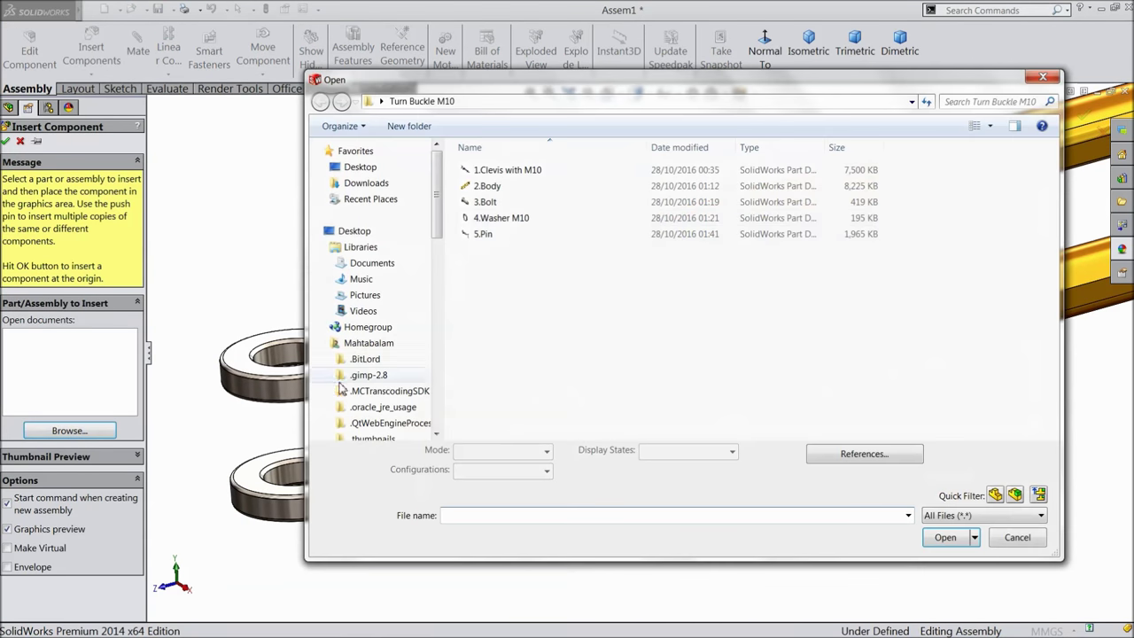
left_click(485, 202)
left_click(946, 537)
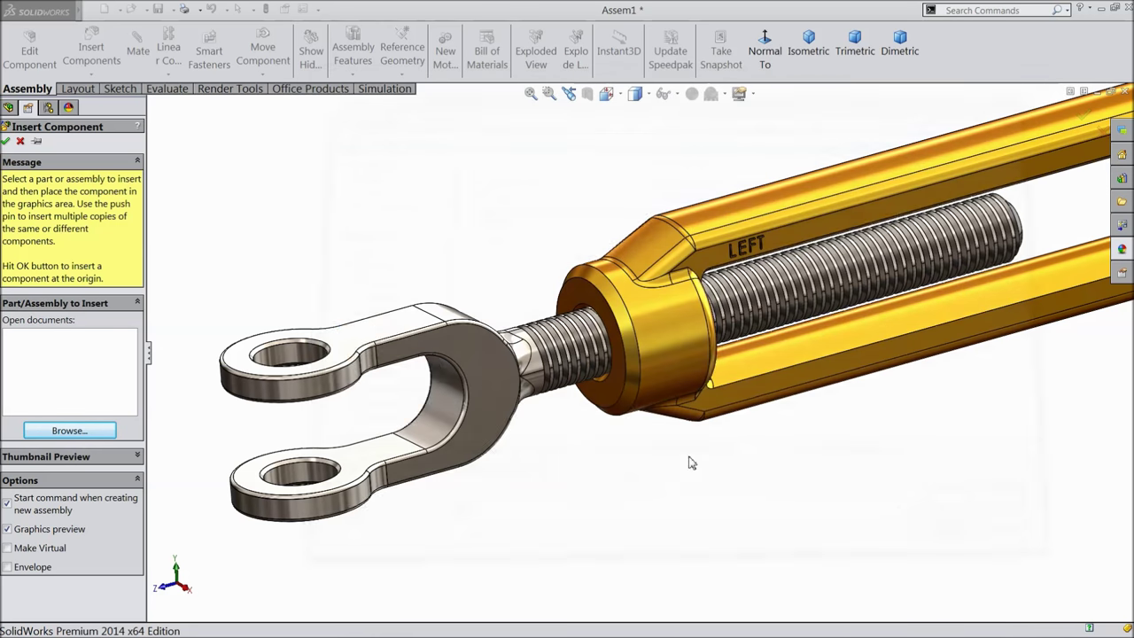
left_click(285, 272)
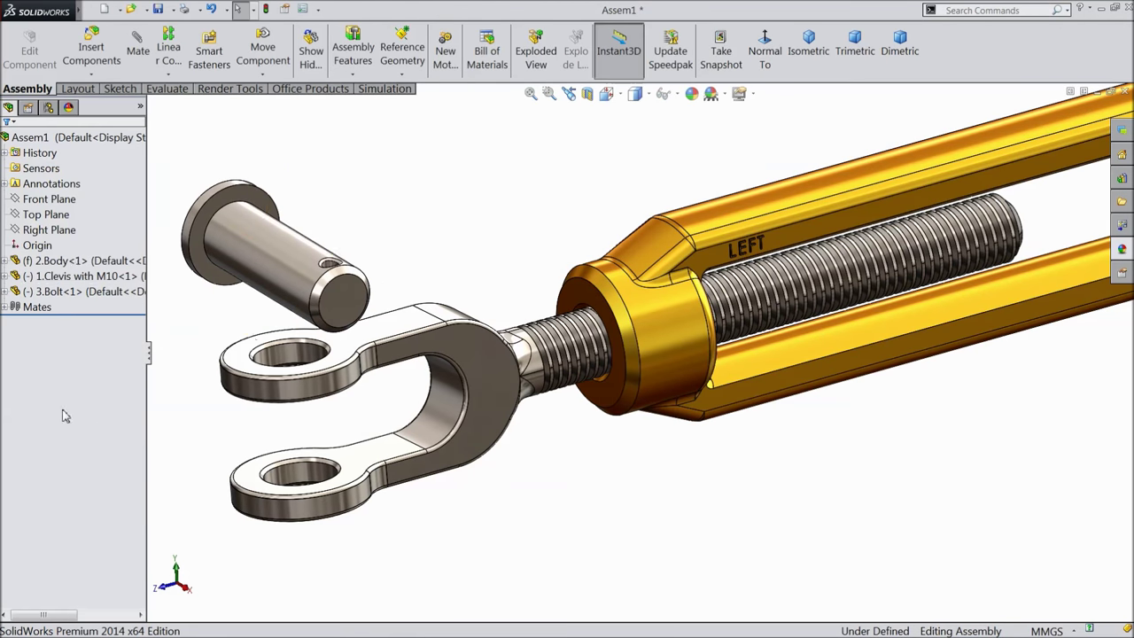
Insert the parts 4.Washer M10 and 5.Pin together and place both below the clevis and body.
left_click(93, 51)
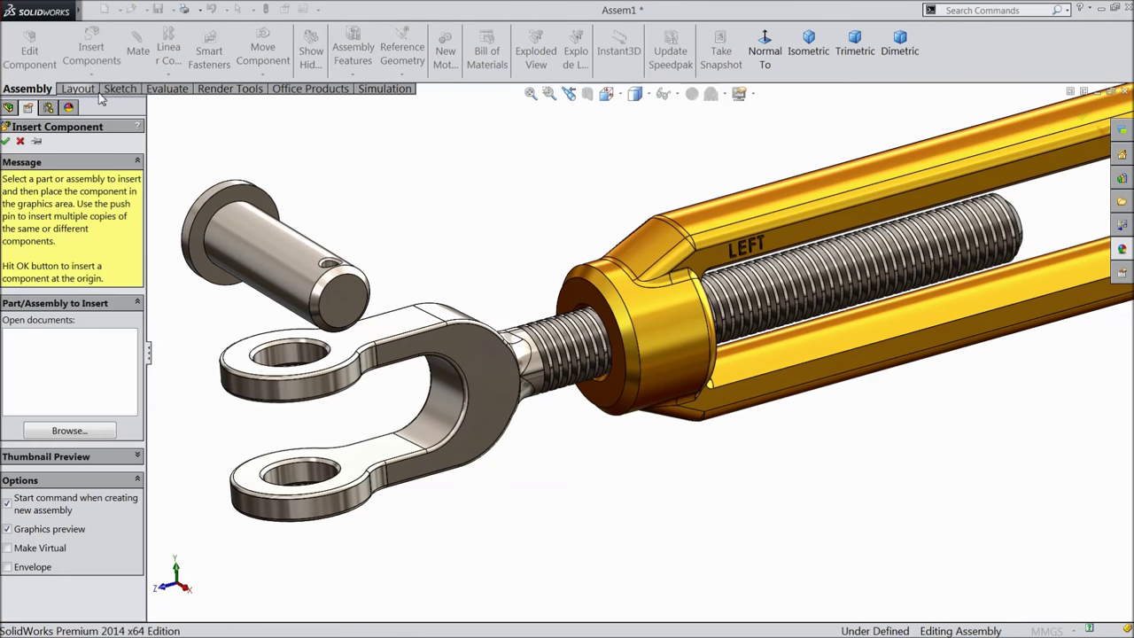
left_click(71, 431)
left_click(498, 218)
left_click(505, 169, "shift")
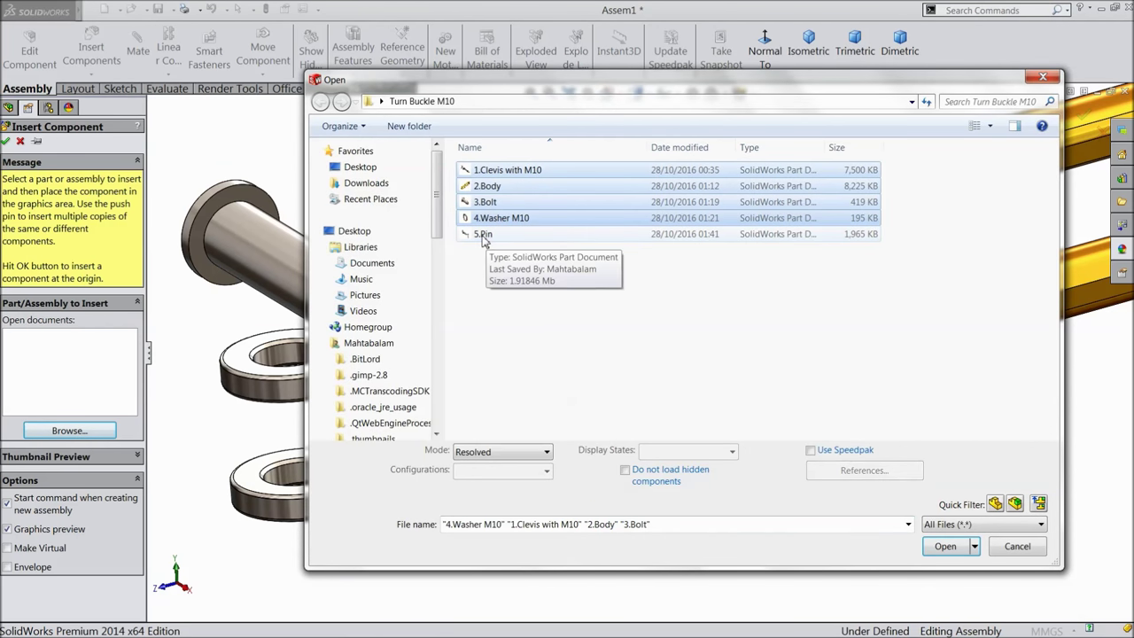
left_click(496, 218)
left_click(493, 235, "ctrl")
left_click(940, 545)
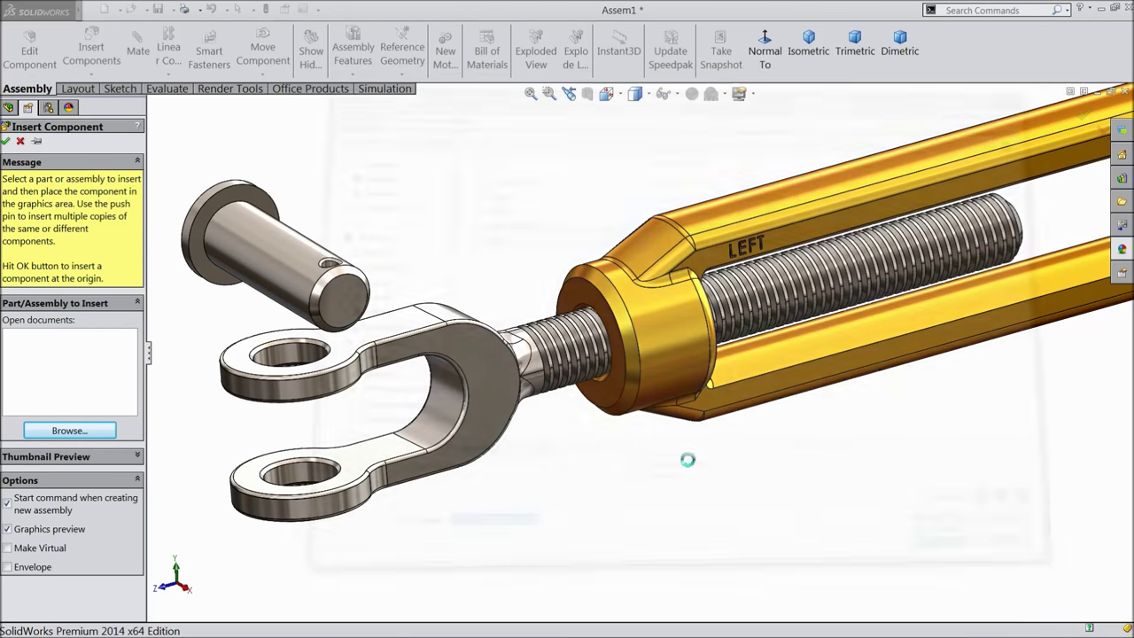
left_click(467, 496)
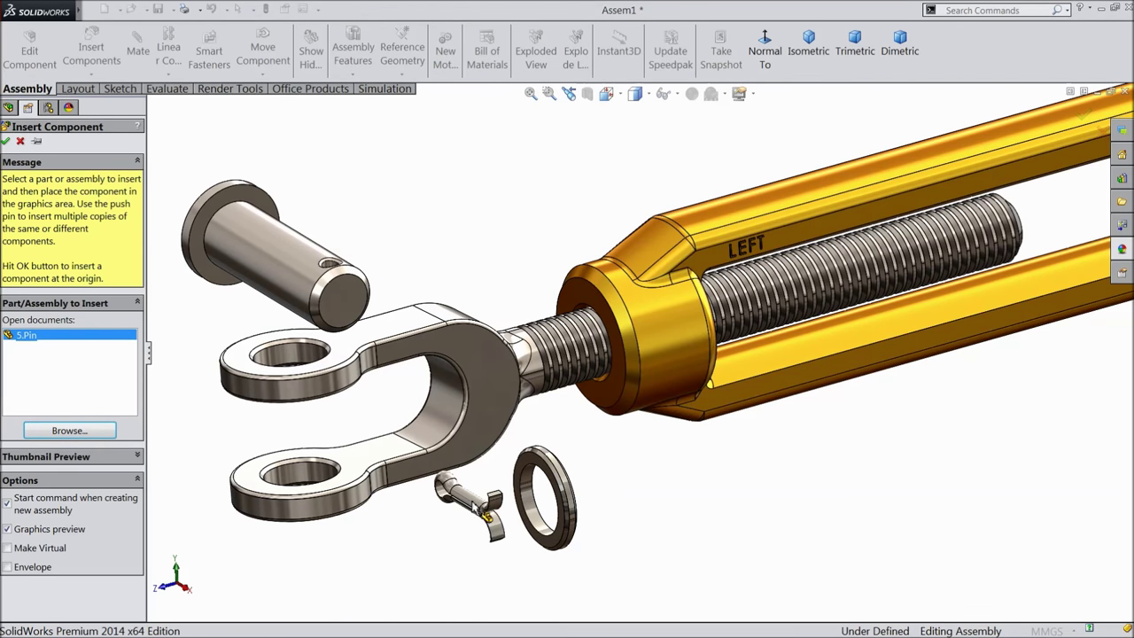
left_click(512, 462)
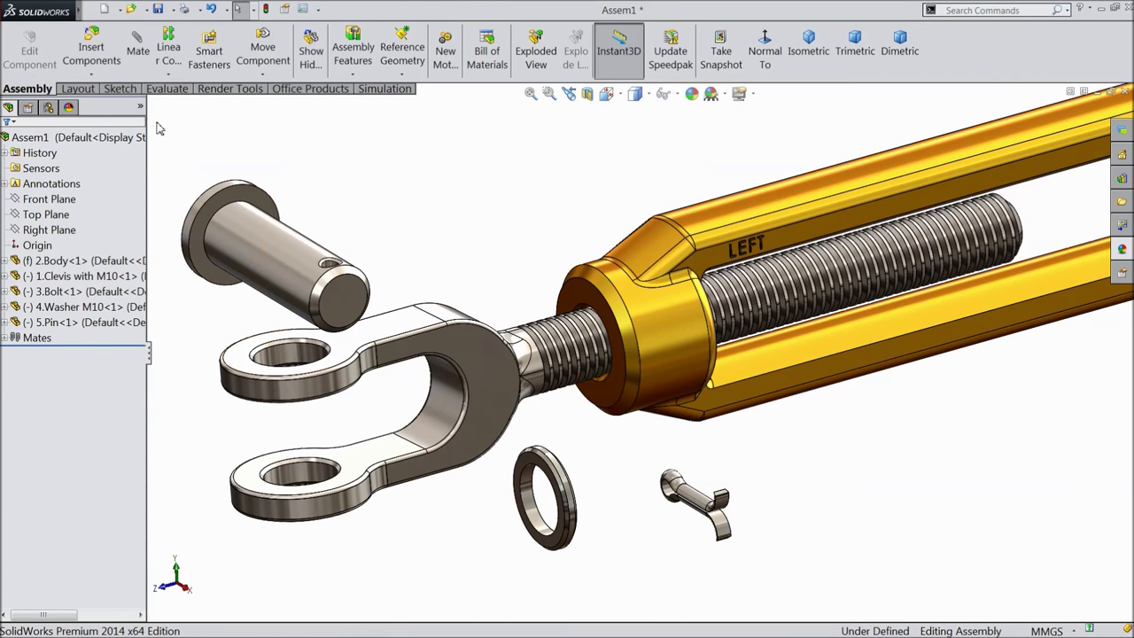
Add a concentric mate between the bolt's shank and the hole in the clevis's upper eye.
left_click(137, 50)
left_click(276, 273)
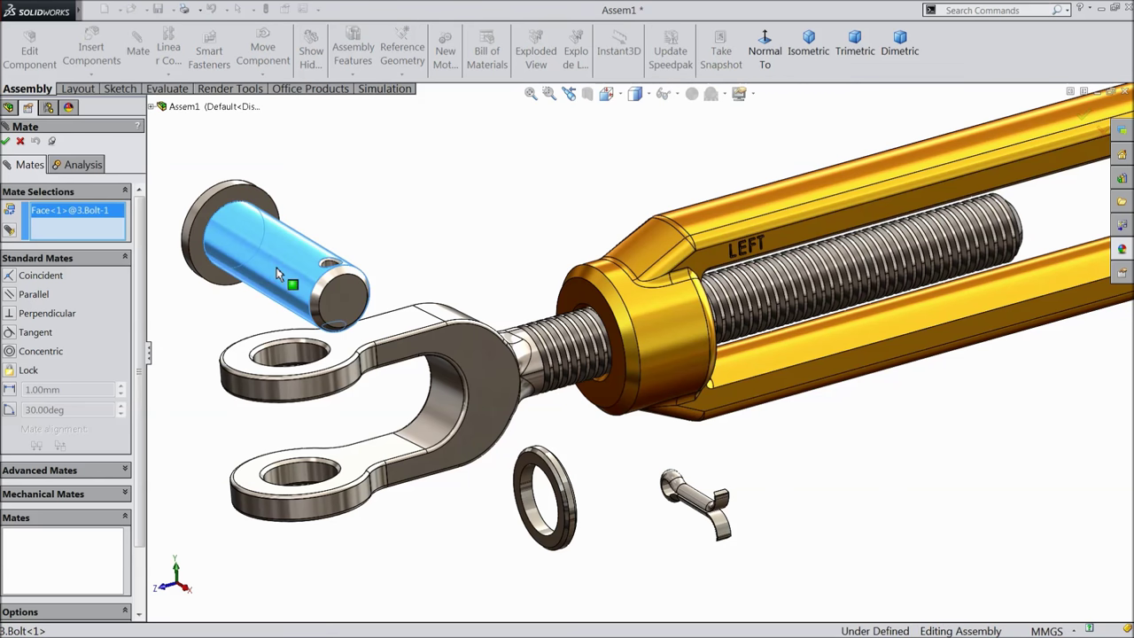
left_click(294, 358)
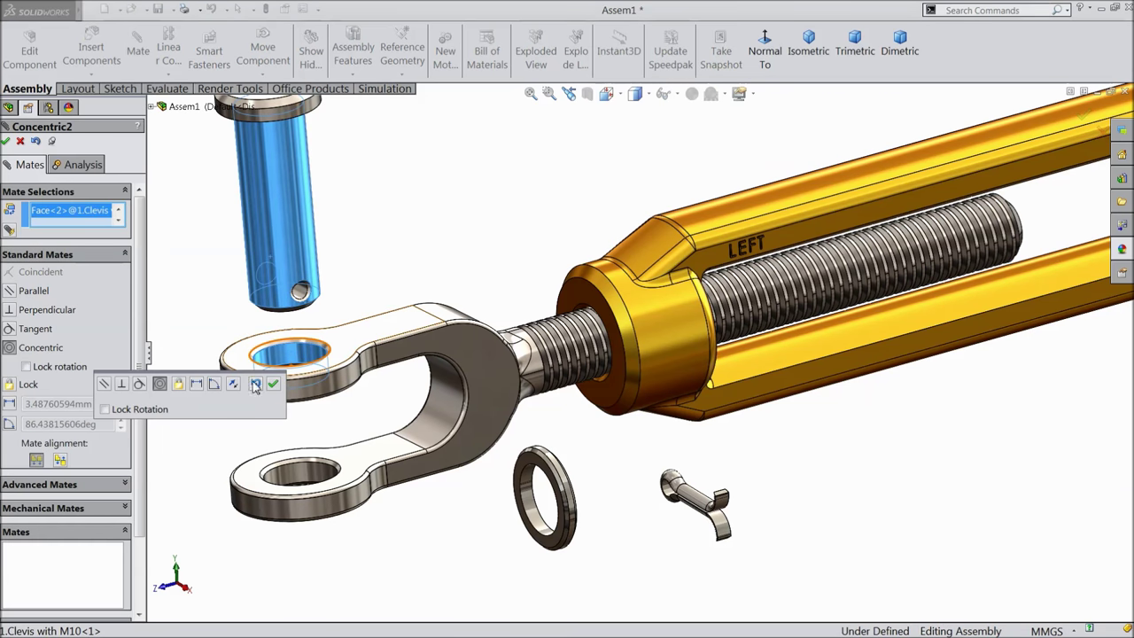
left_click(273, 385)
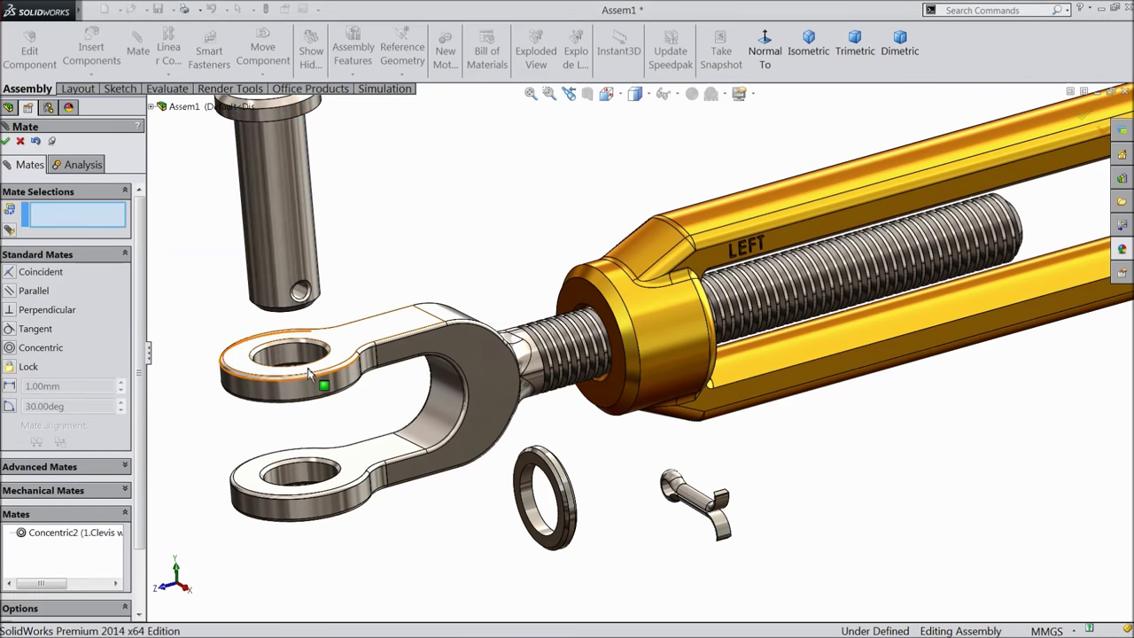
Add a coincident mate between the upper face of the clevis's top eye and the underside of the bolt's head.
left_click(352, 352)
middle_click_drag(337, 319, 420, 171)
scroll(434, 220, "down", 5)
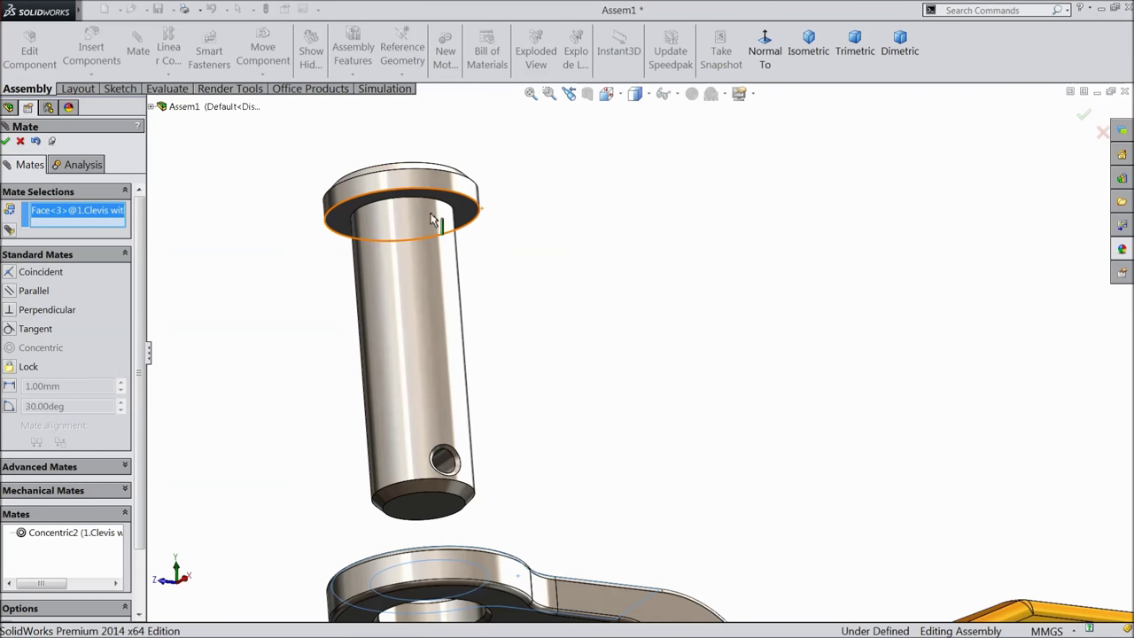
left_click(475, 237)
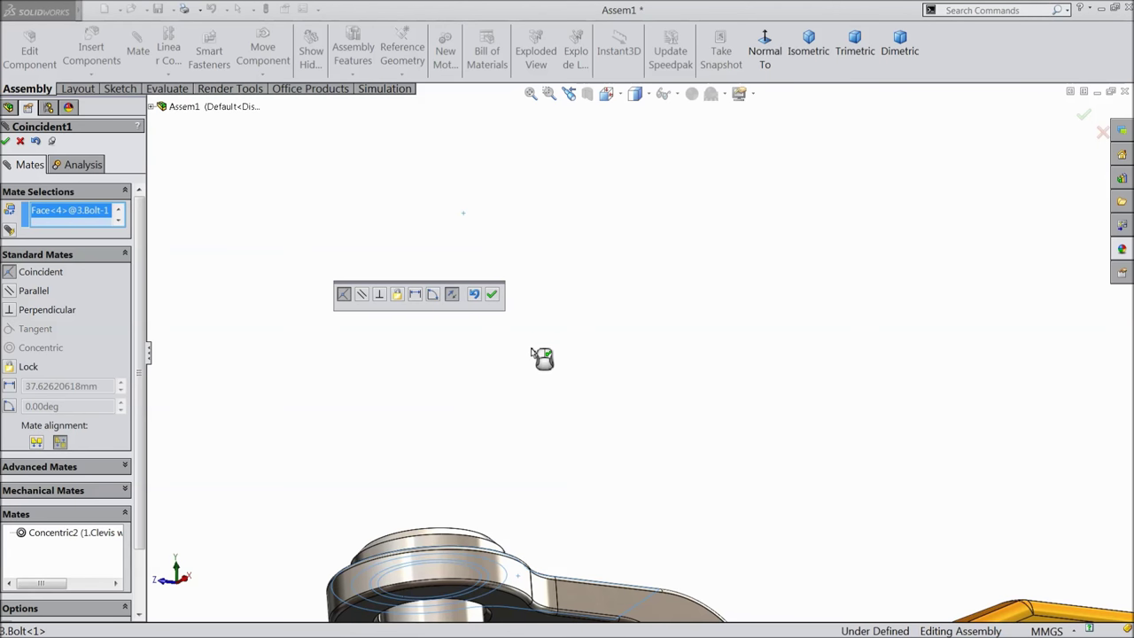
scroll(542, 357, "up", 5)
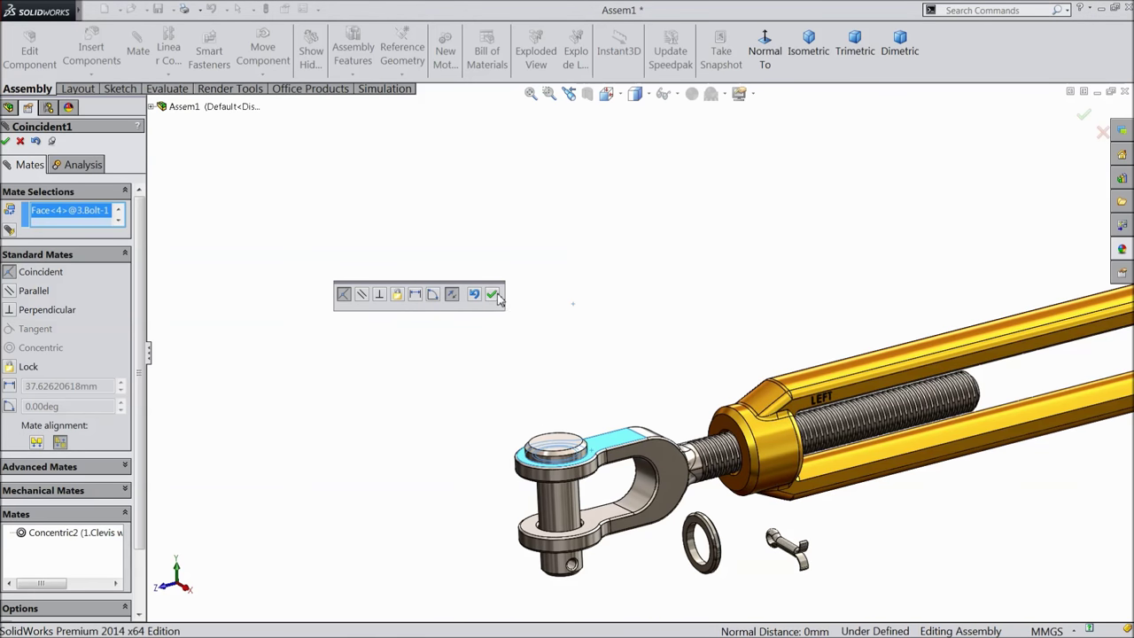
left_click(493, 295)
Add a concentric mate between the washer's inner face and the hole in the clevis's lower eye.
scroll(646, 534, "down", 6)
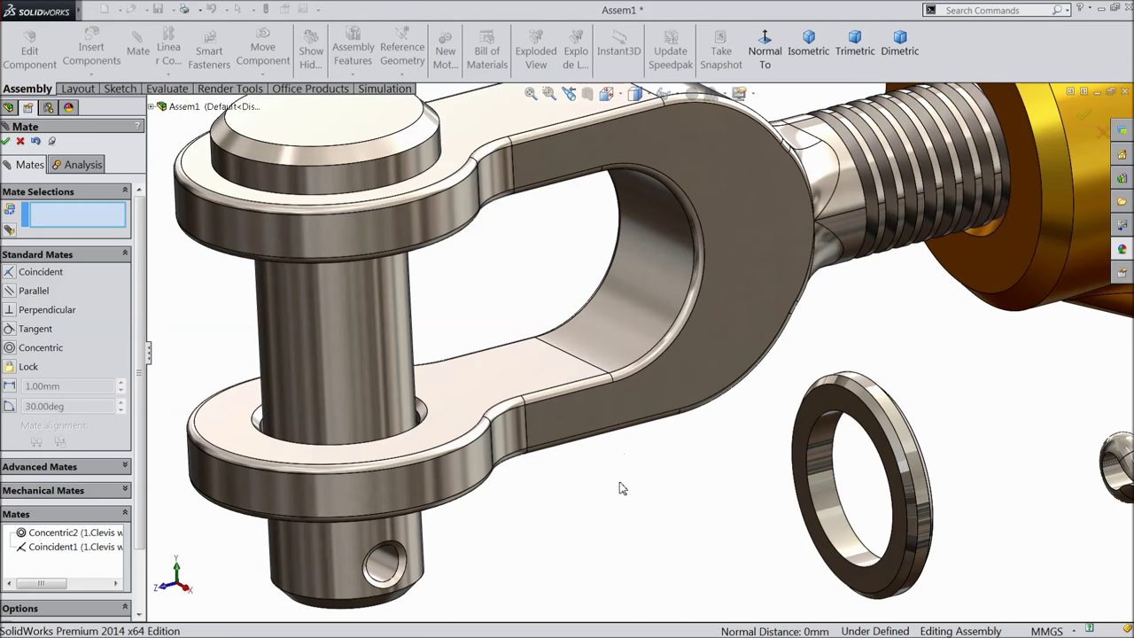
left_click(418, 426)
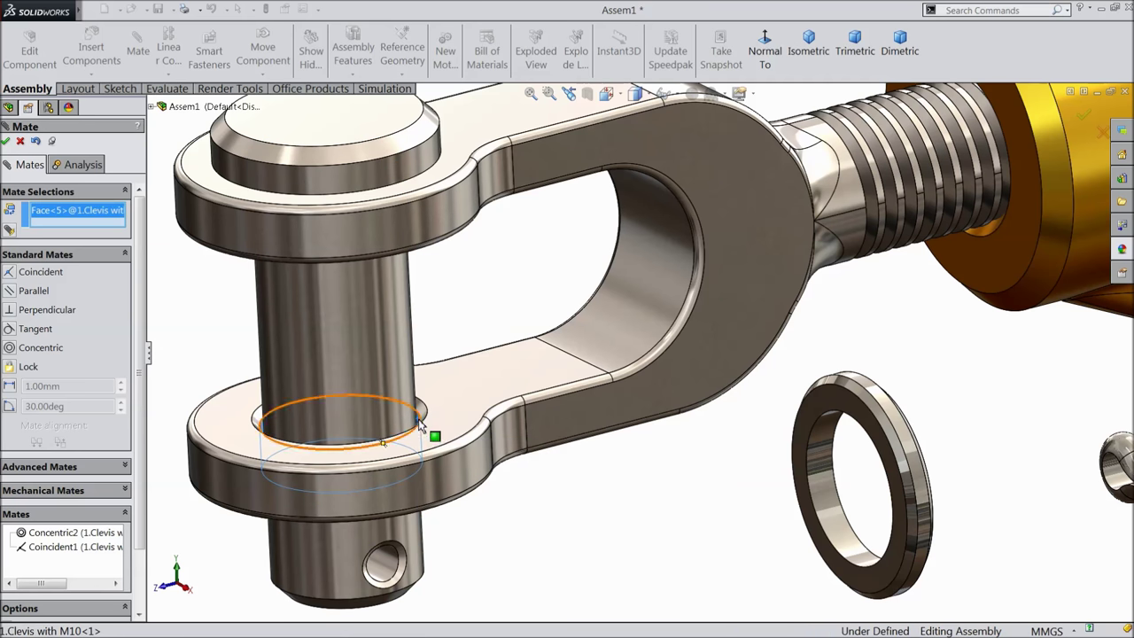
left_click(818, 472)
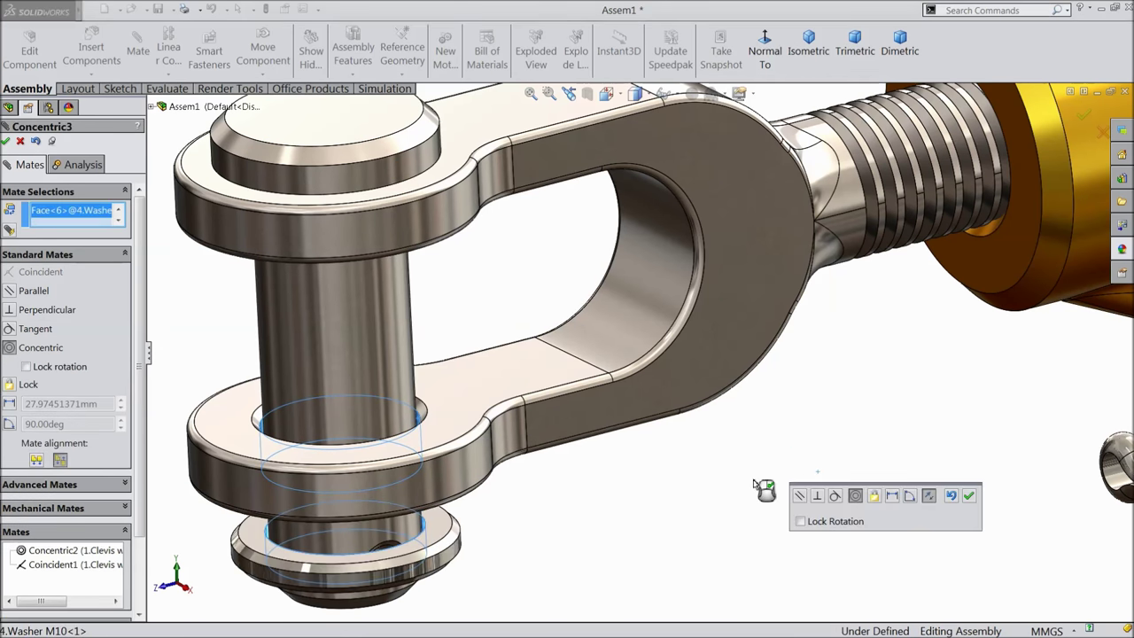
left_click(969, 497)
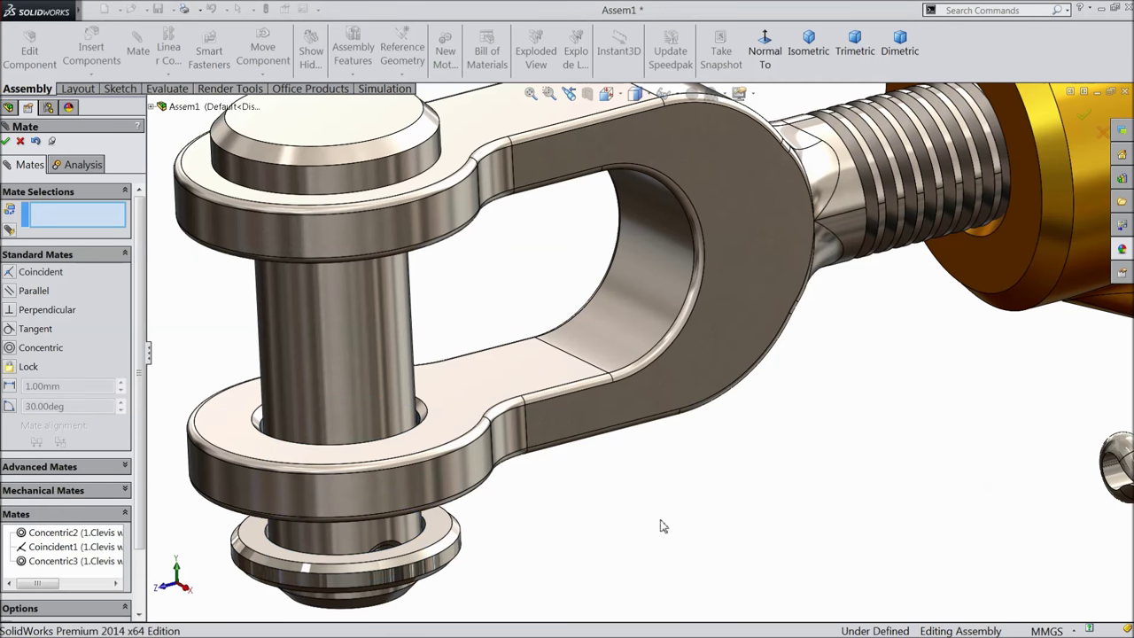
Add a coincident mate between the washer's flat face and the underside of the clevis's lower eye.
left_click(445, 533)
middle_click_drag(497, 537, 486, 413)
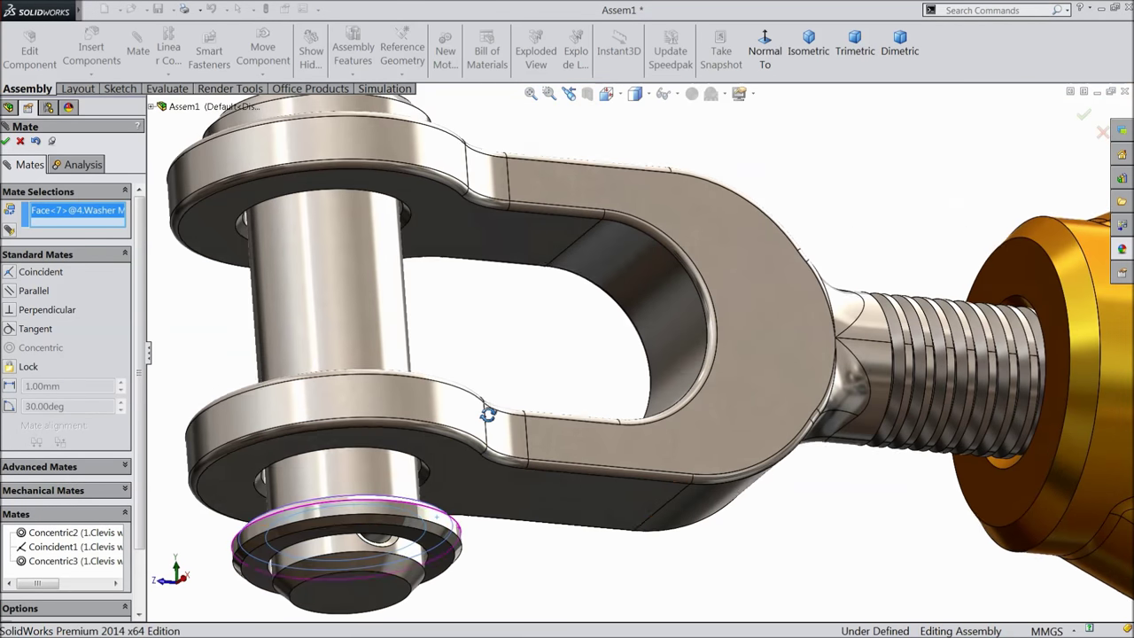
left_click(460, 468)
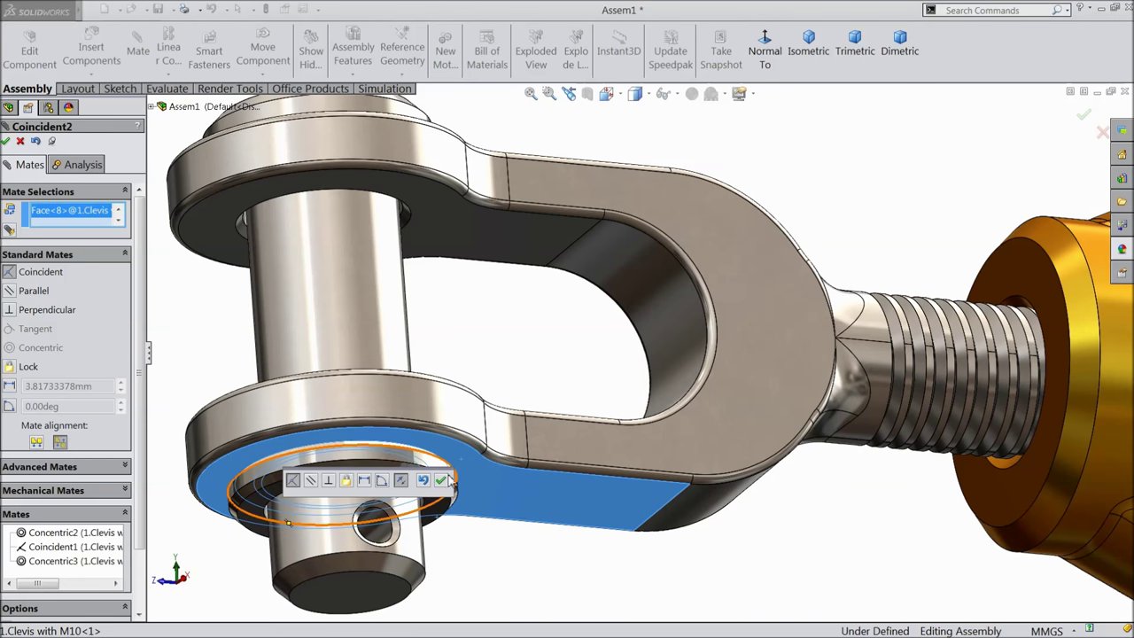
left_click(440, 480)
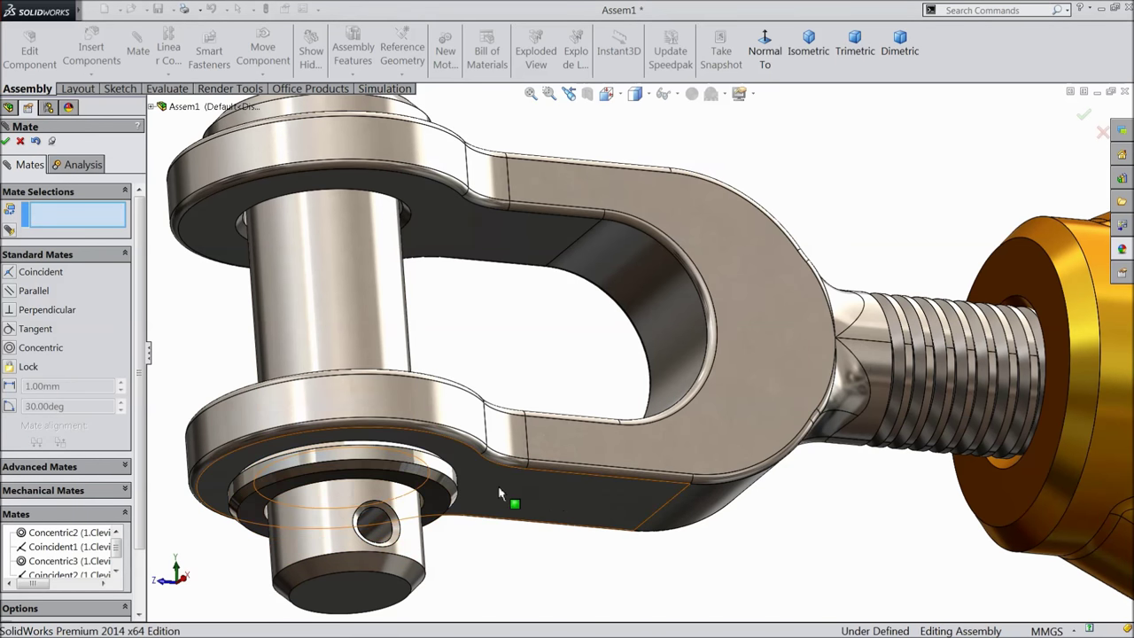
Add a parallel mate between the pin's straight leg and the cross hole in the bolt.
scroll(544, 503, "down", 4)
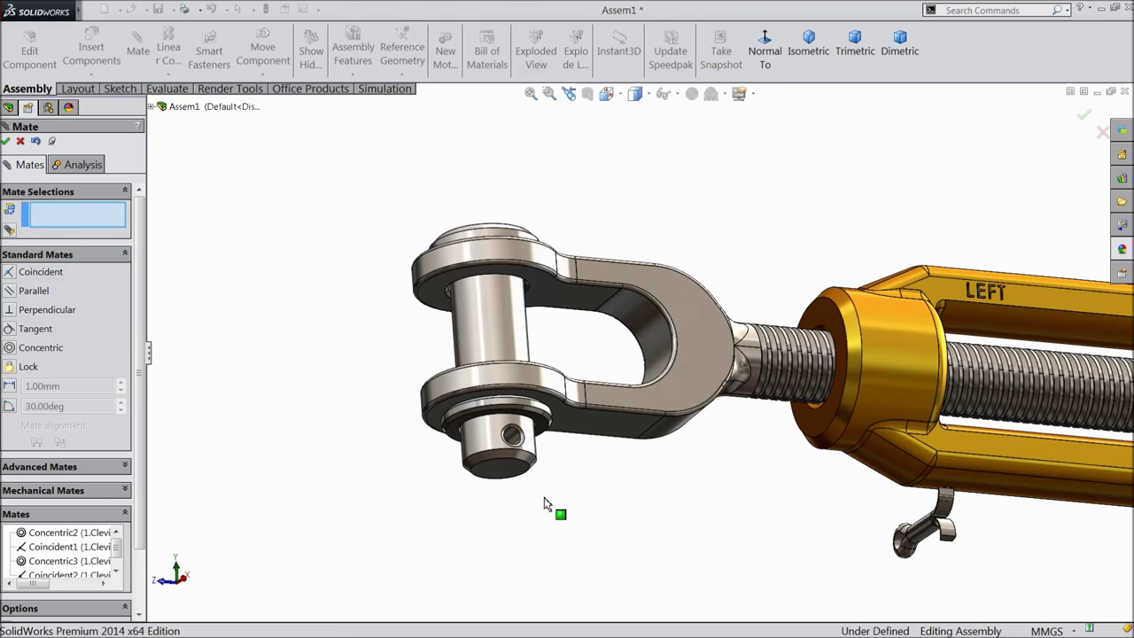
left_click(917, 542)
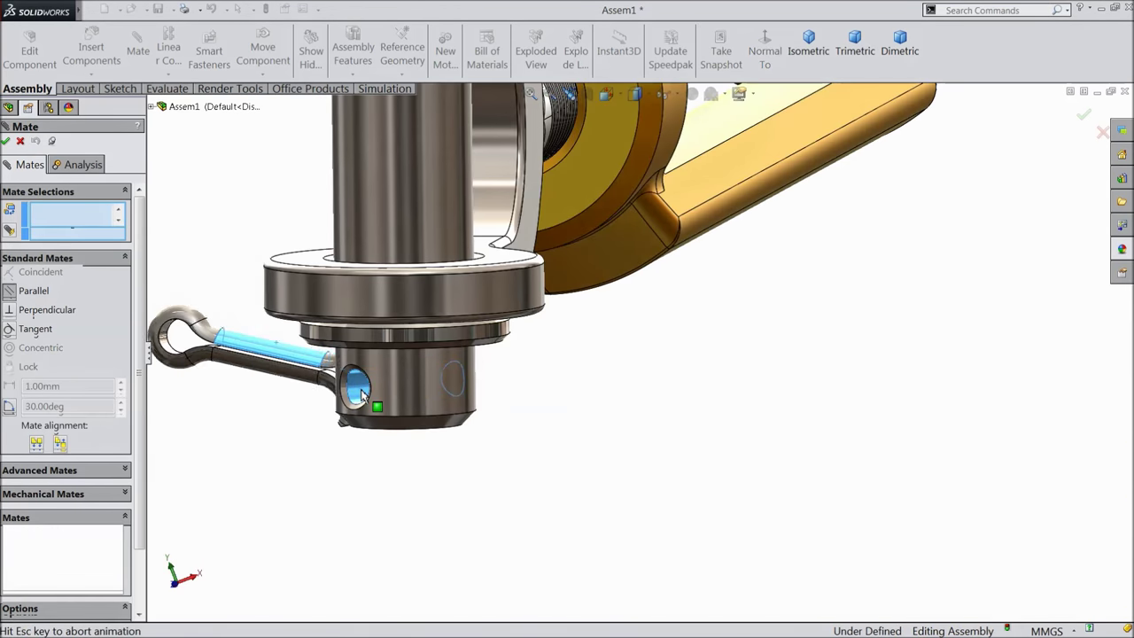
left_click(355, 385)
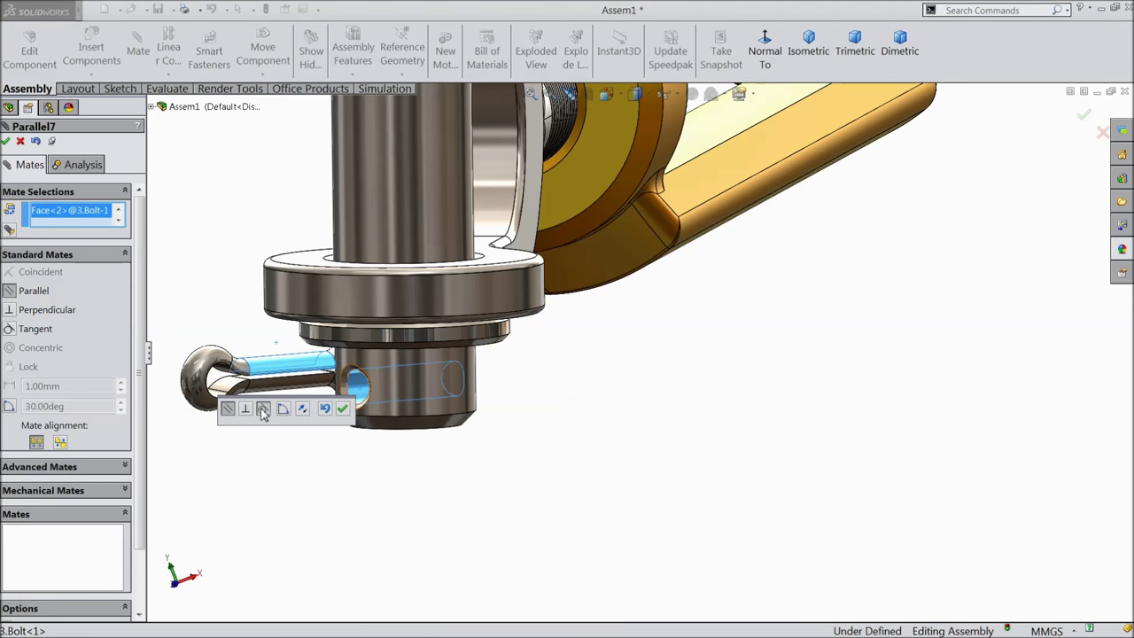
left_click(262, 409)
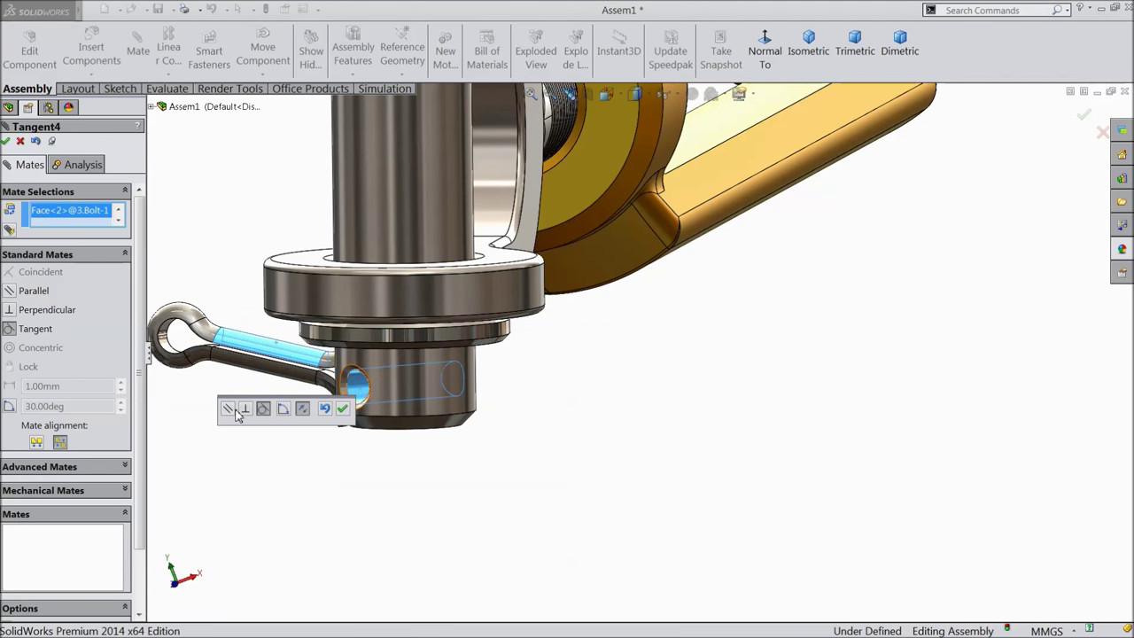
left_click(227, 409)
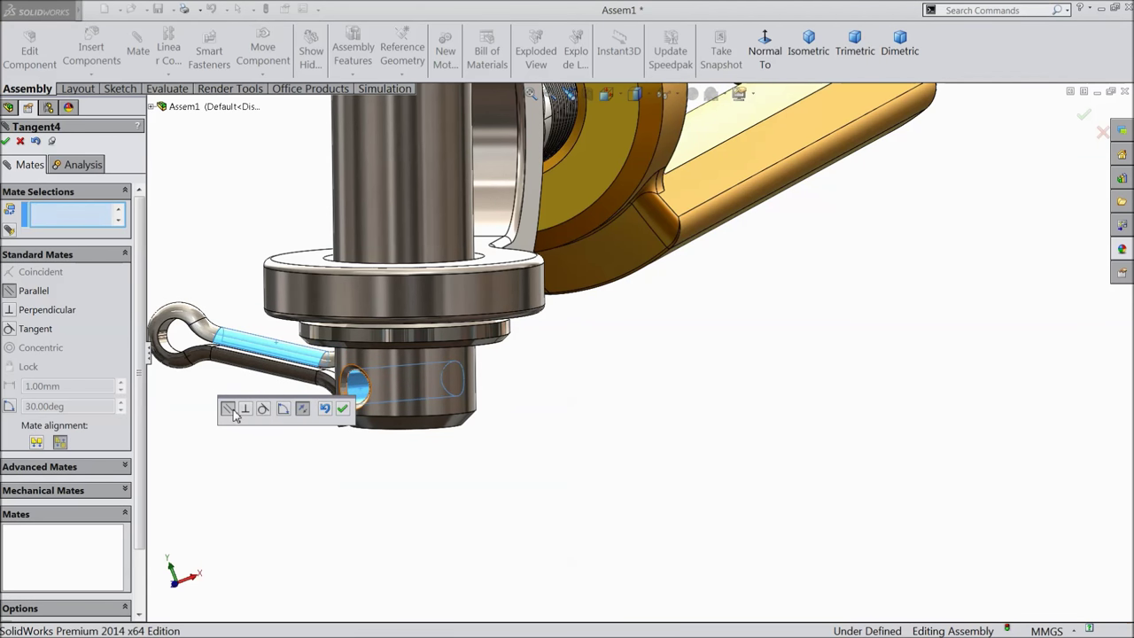
left_click(342, 408)
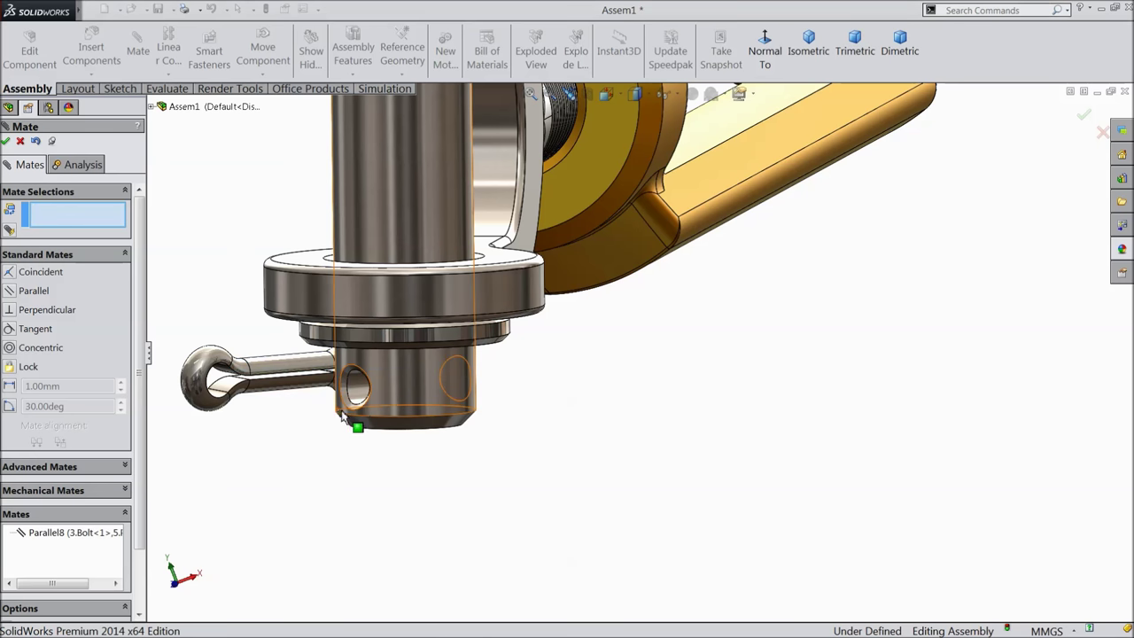
Add a tangent mate between the pin's straight leg and the bolt's cross hole, flipping the alignment so the pin sits inside the hole.
left_click(302, 366)
left_click(362, 390)
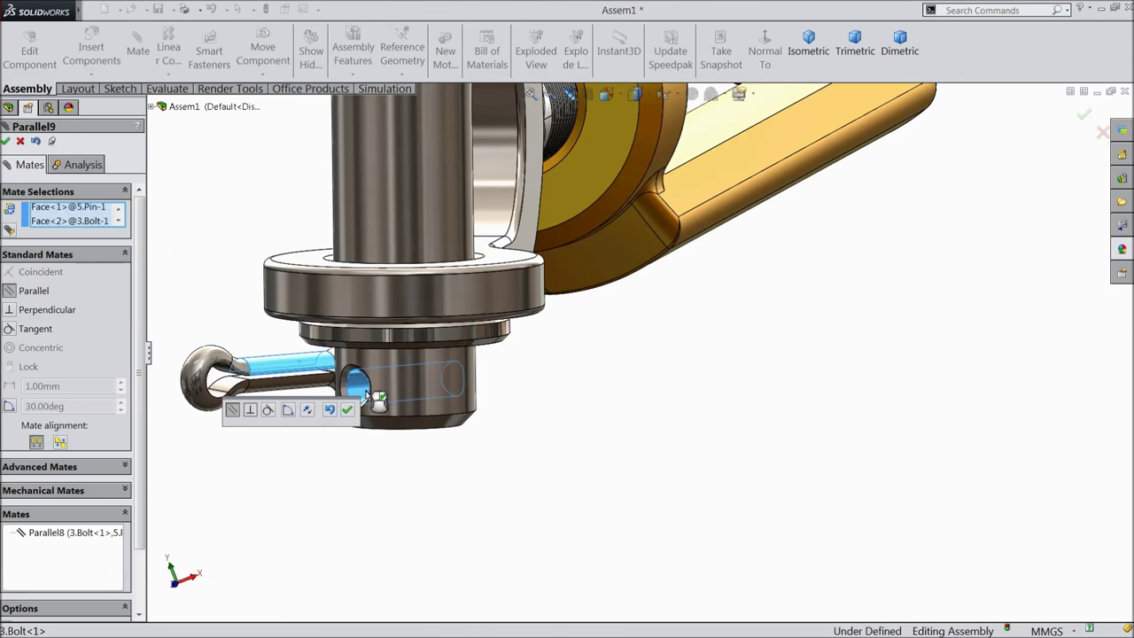
left_click(276, 413)
middle_click_drag(592, 434, 610, 431)
middle_click_drag(820, 424, 888, 397)
scroll(753, 381, "down", 6)
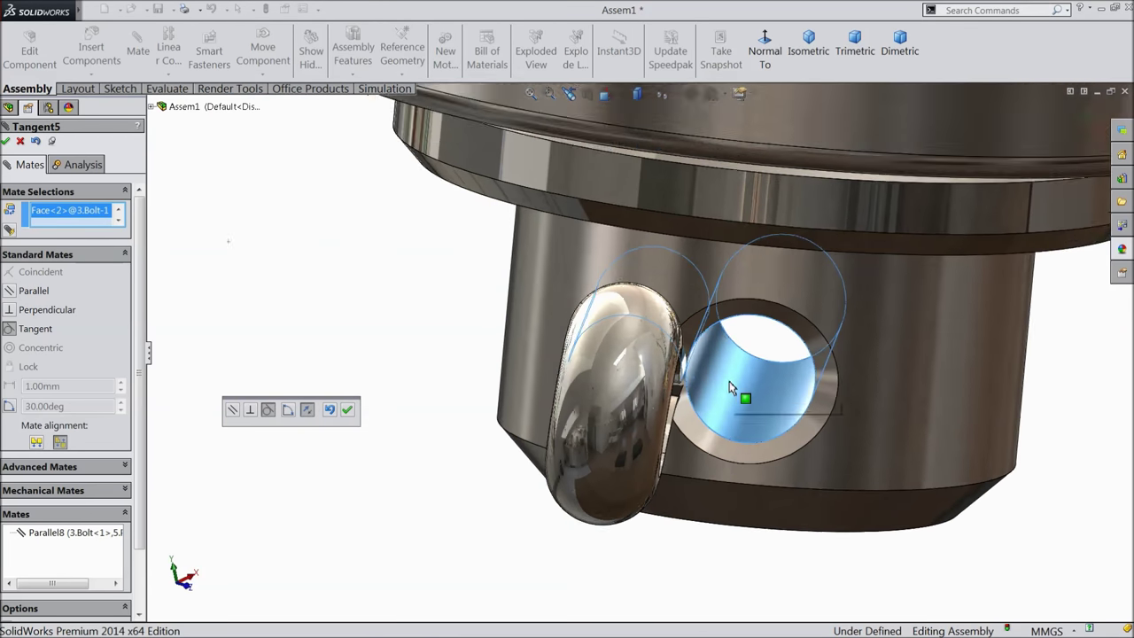
scroll(729, 389, "down", 1)
left_click(308, 410)
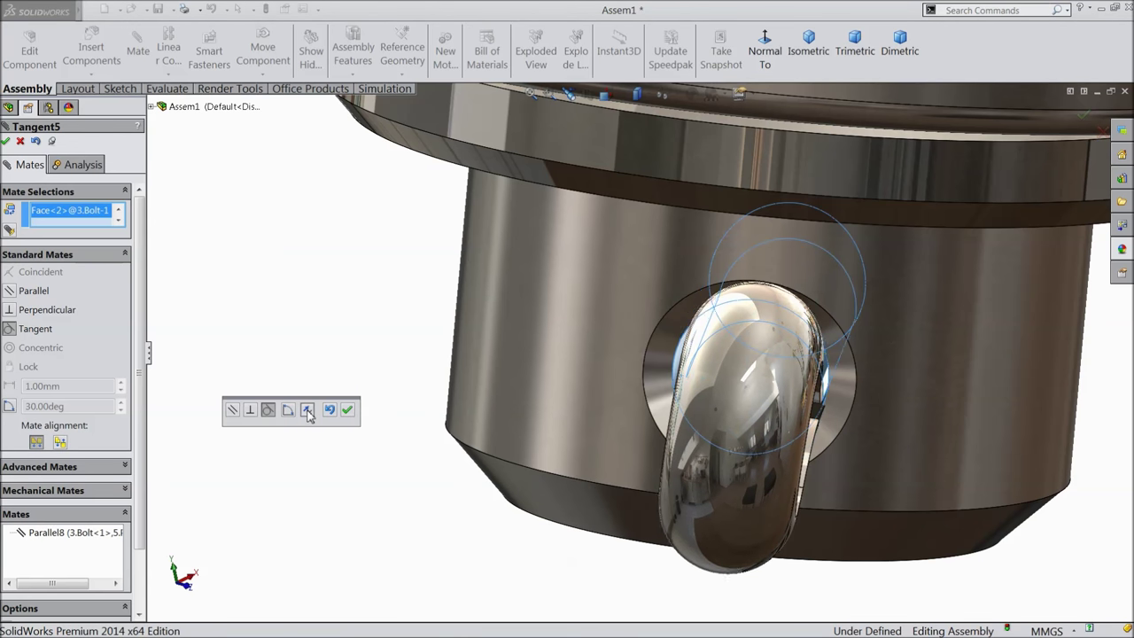
left_click(347, 410)
Add a 0.40 mm distance mate between the inner face of the pin's loop and the bolt's shank, and finish mating.
scroll(500, 389, "up", 5)
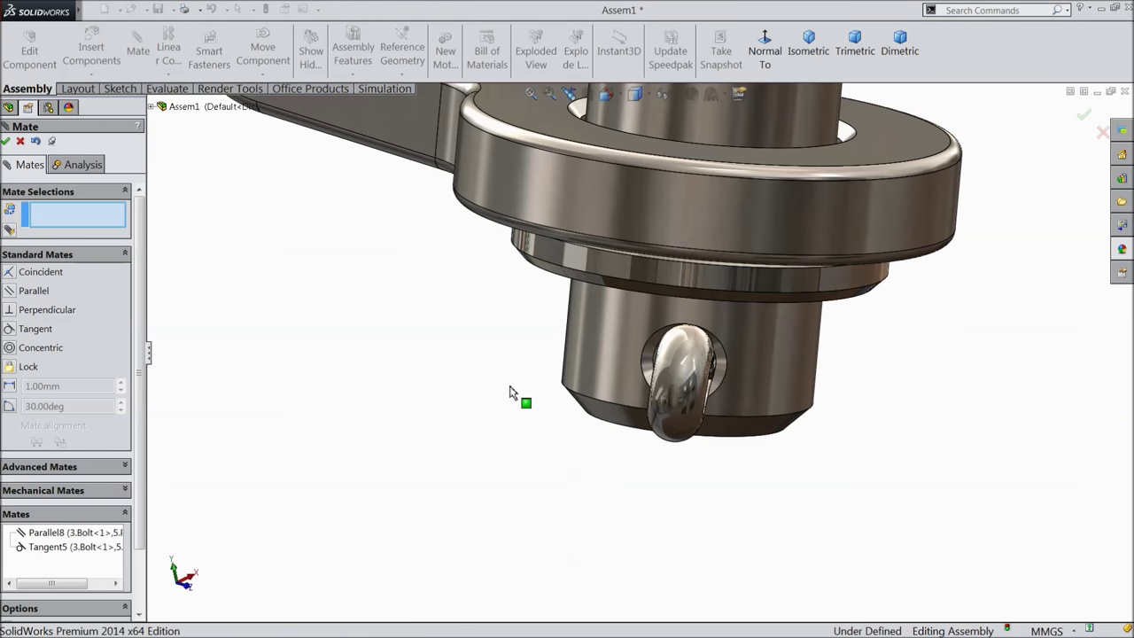
middle_click_drag(509, 387, 364, 388)
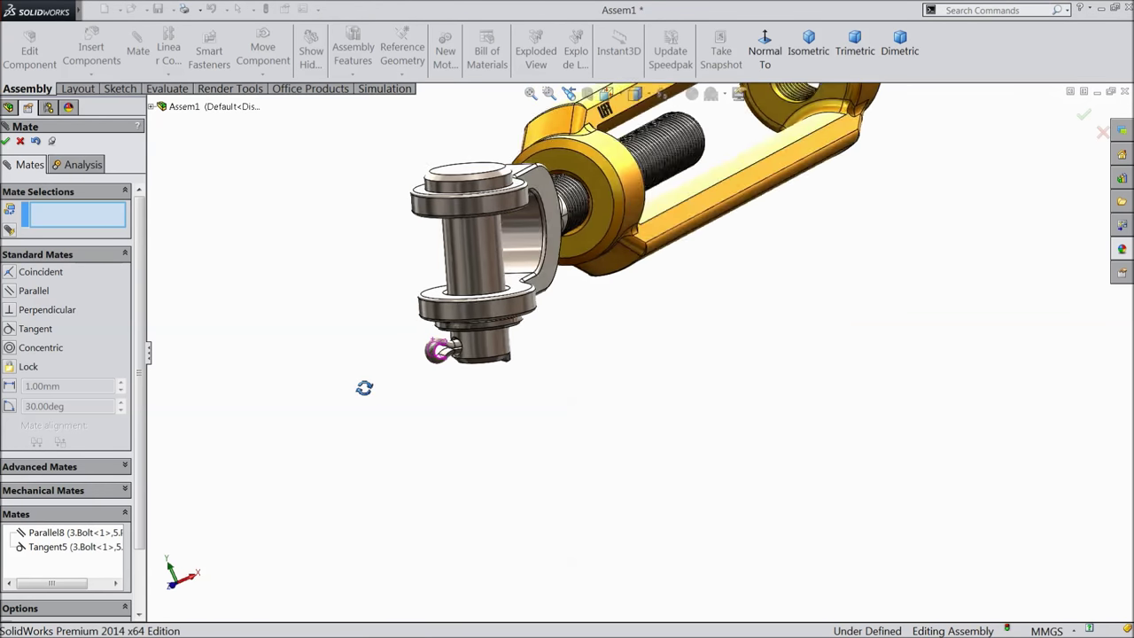
scroll(325, 395, "down", 5)
scroll(508, 341, "down", 6)
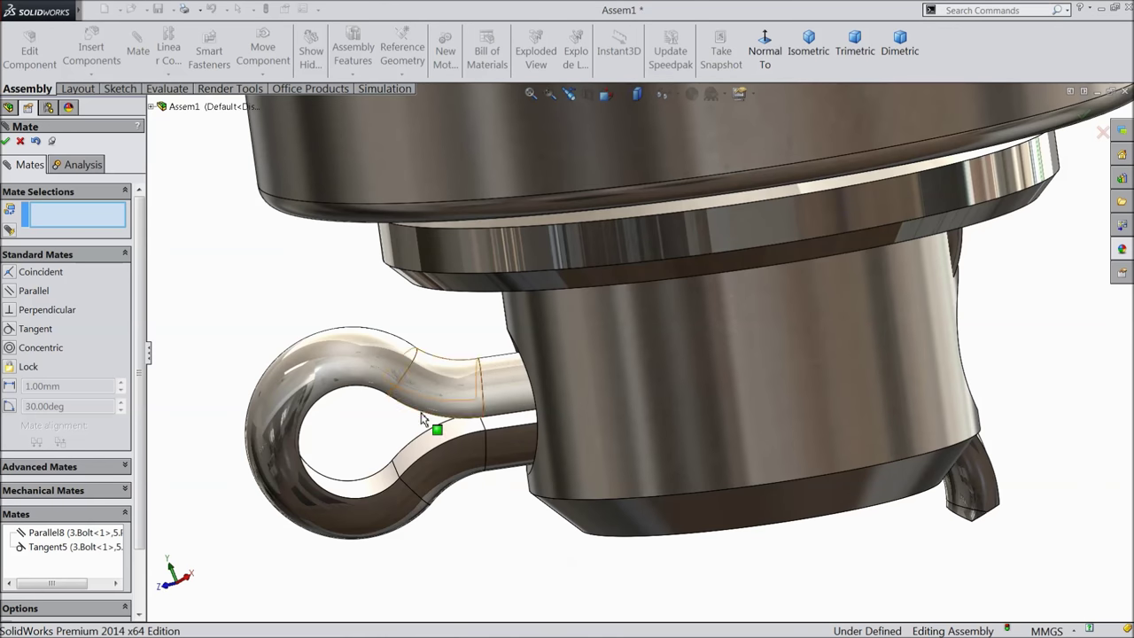
left_click(360, 493)
left_click(696, 386)
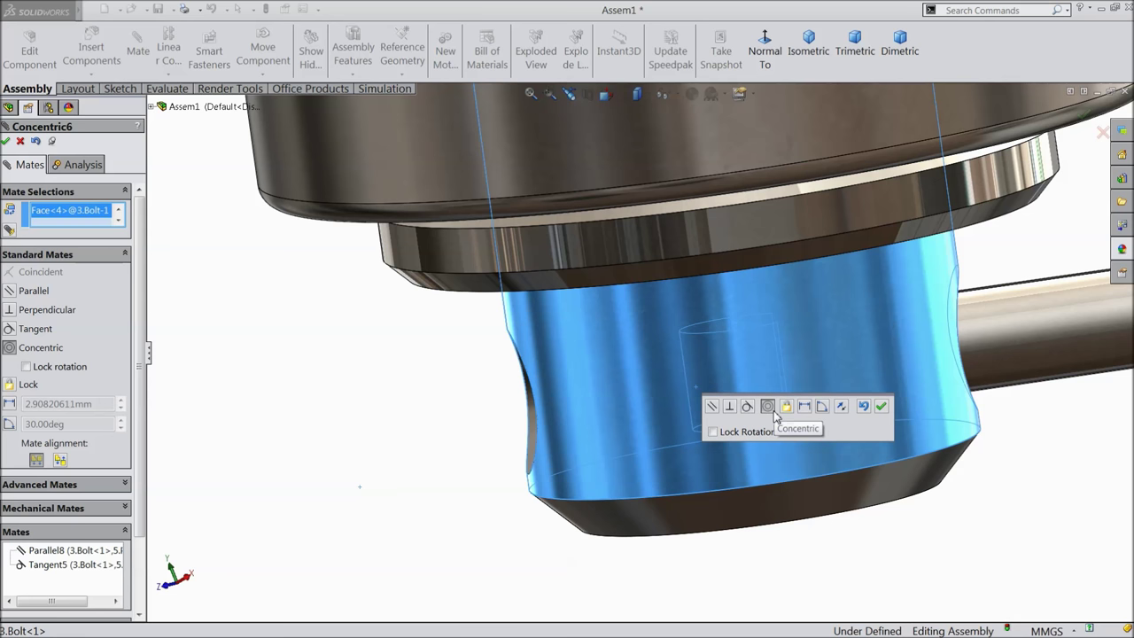
left_click(805, 408)
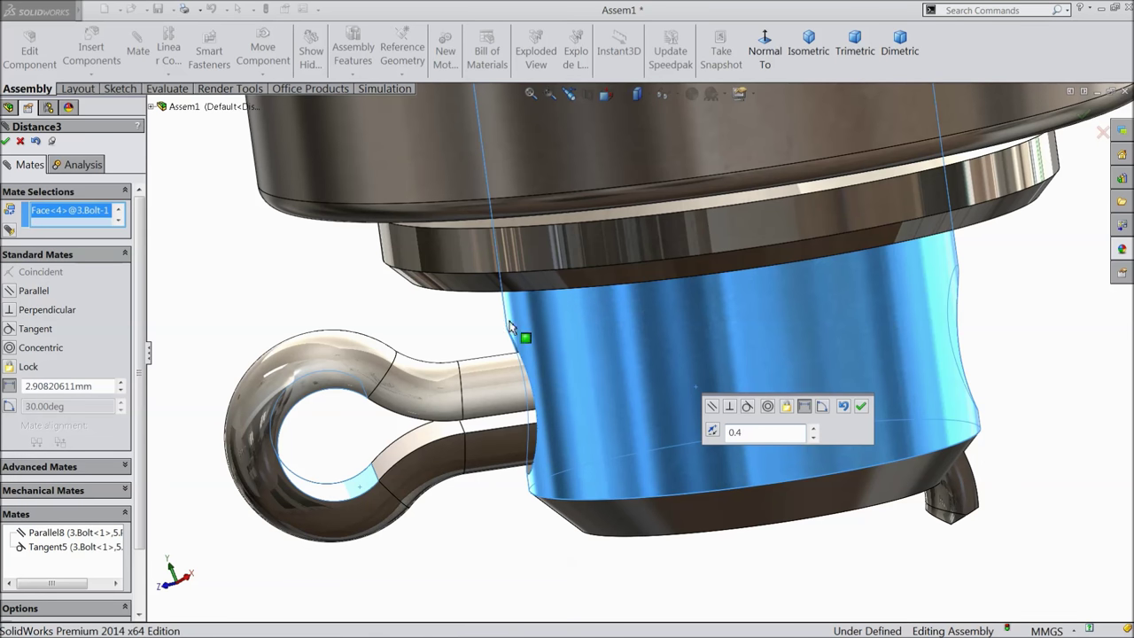
key("Return")
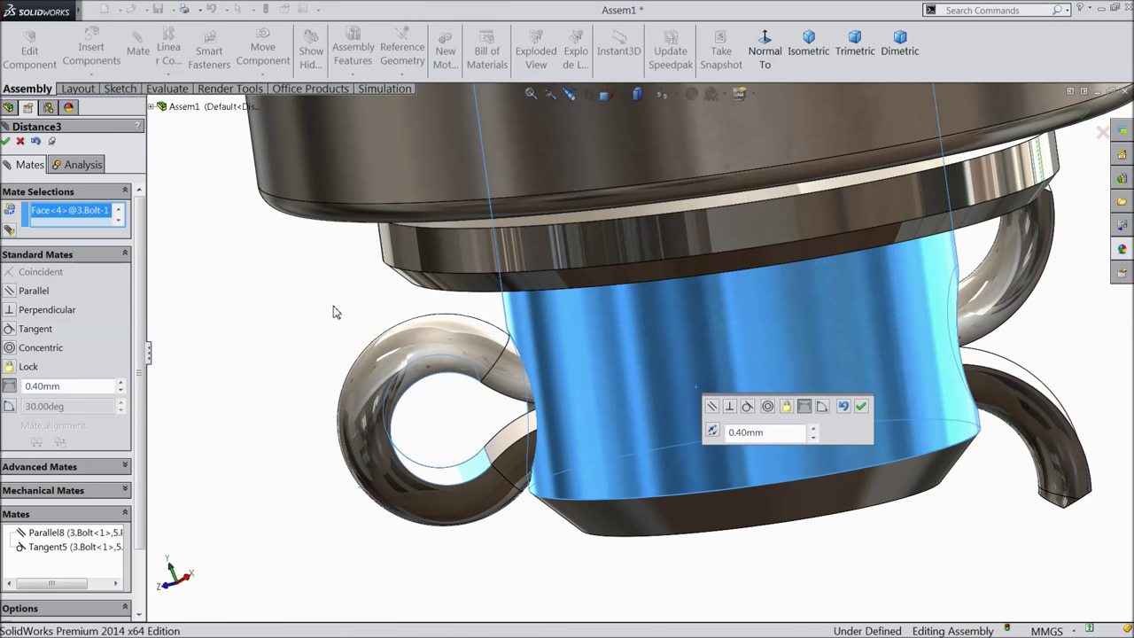
double_click(768, 434)
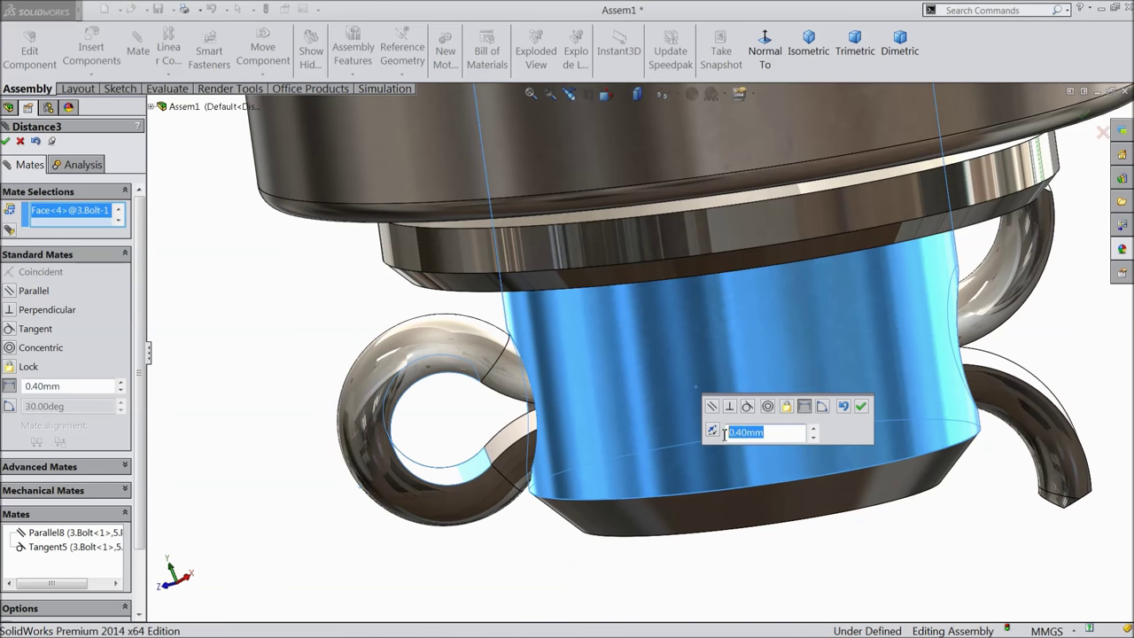
key("Return")
left_click(861, 408)
middle_click_drag(861, 408, 741, 372)
left_click(5, 141)
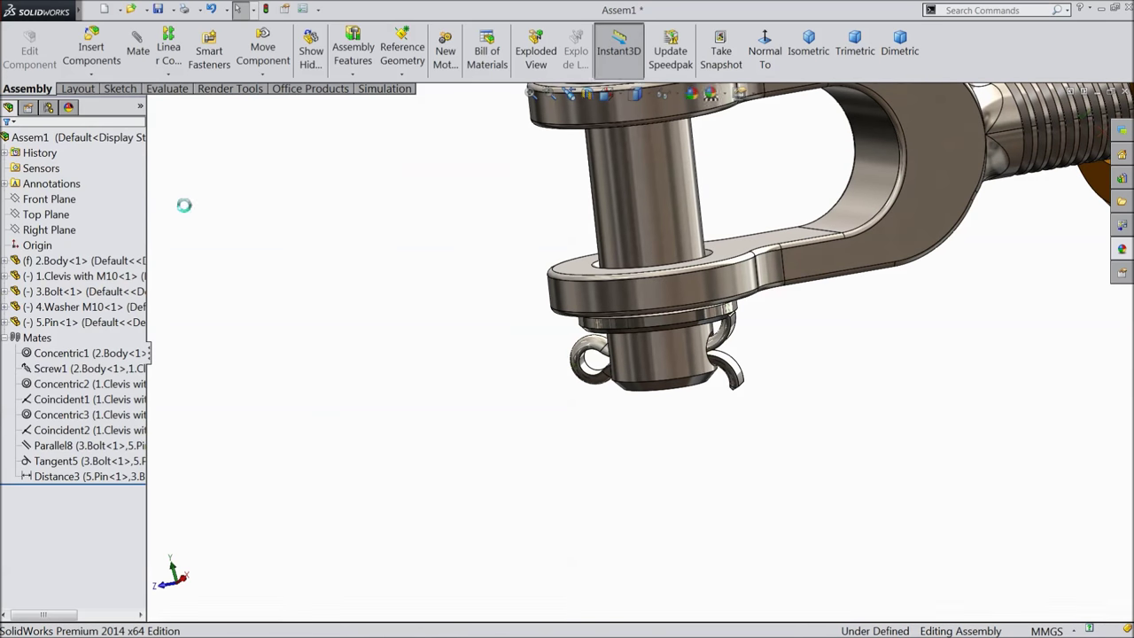
Move the bolt and the clevis to try out how the mated parts turn together at the body's LEFT end.
scroll(191, 217, "down", 5)
middle_click_drag(294, 270, 805, 329)
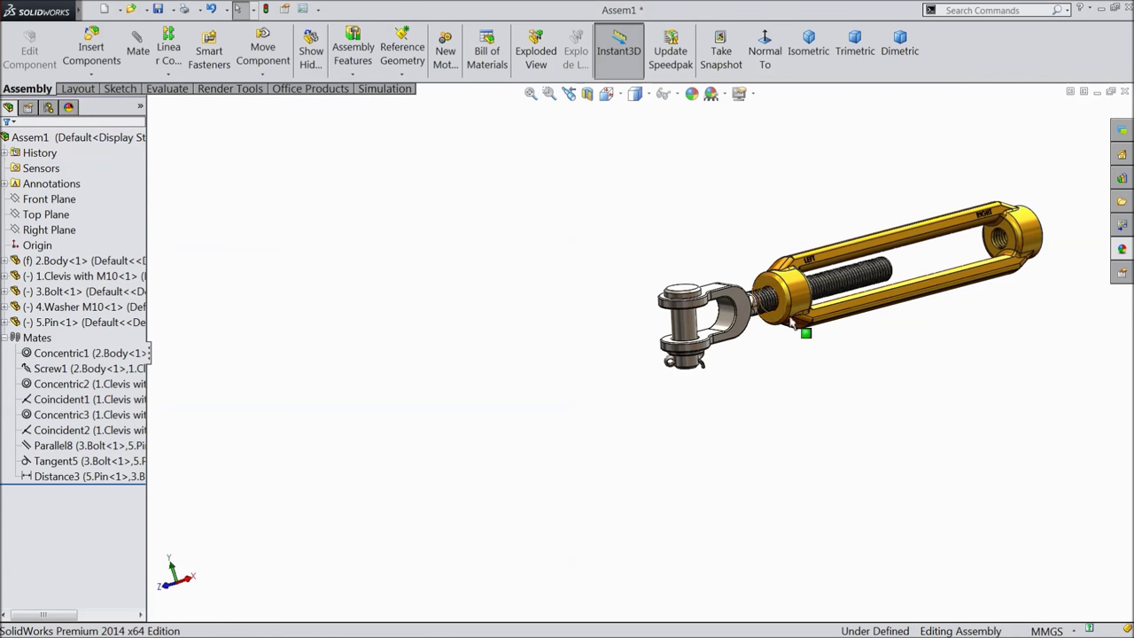
scroll(1036, 266, "down", 3)
scroll(486, 347, "down", 2)
left_click_drag(449, 371, 270, 350)
left_click(333, 386)
middle_click_drag(602, 452, 633, 470)
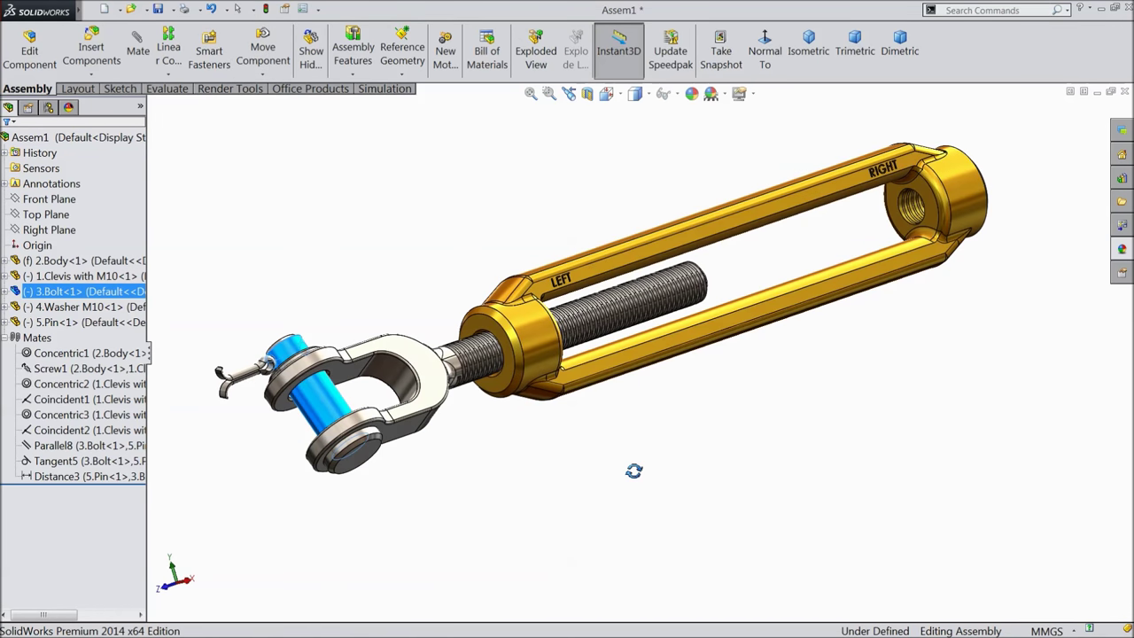
scroll(632, 469, "up", 2)
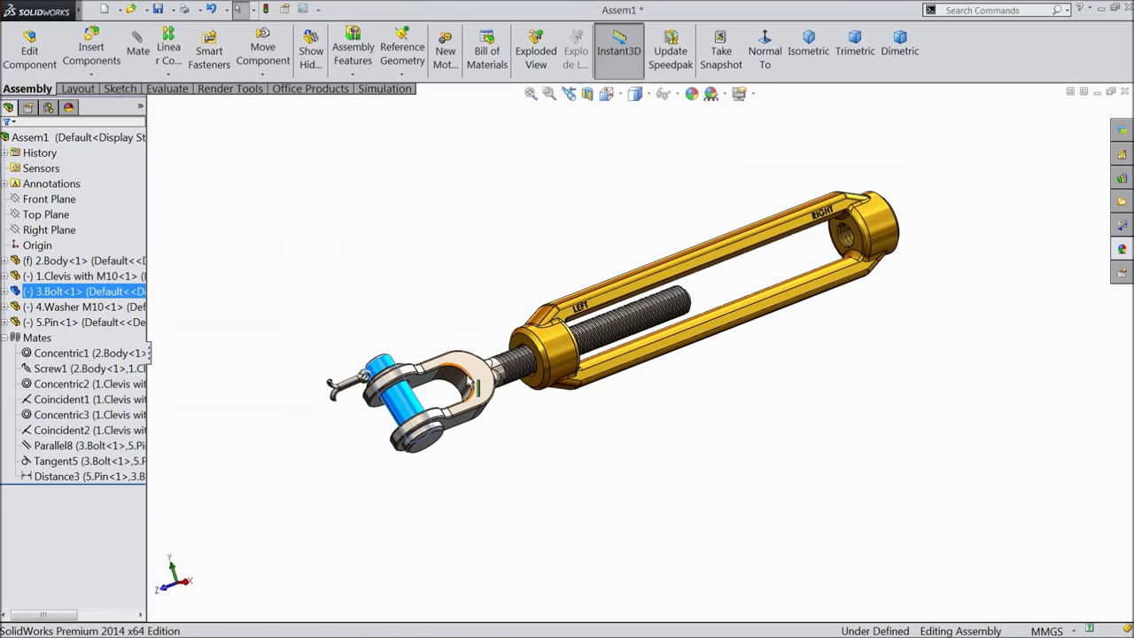
left_click_drag(462, 377, 470, 383)
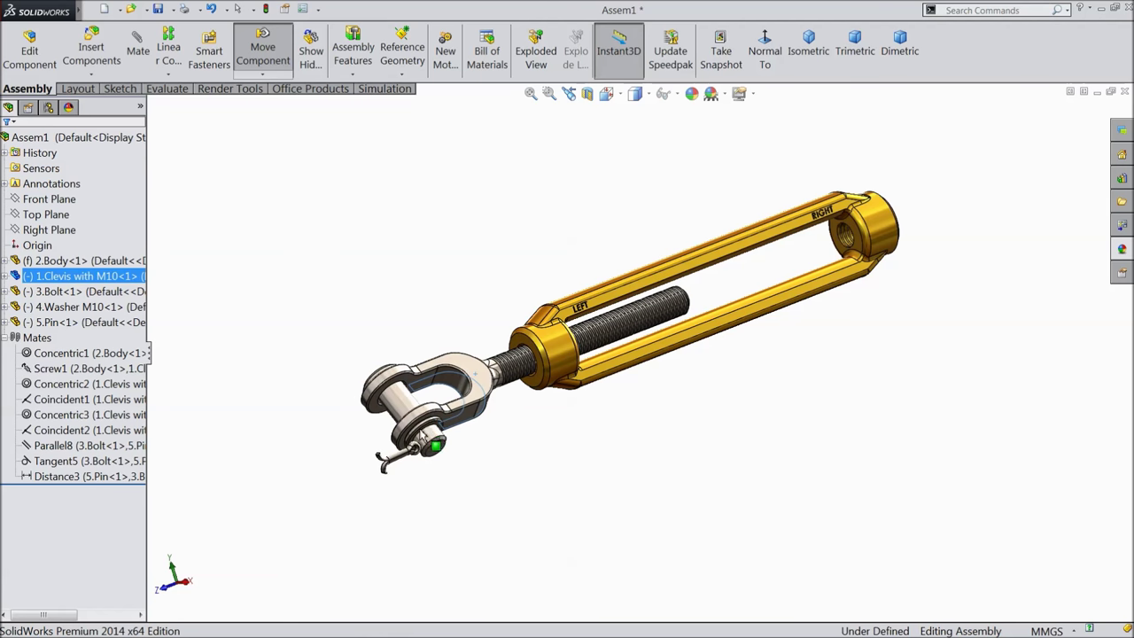
left_click_drag(398, 351, 450, 336)
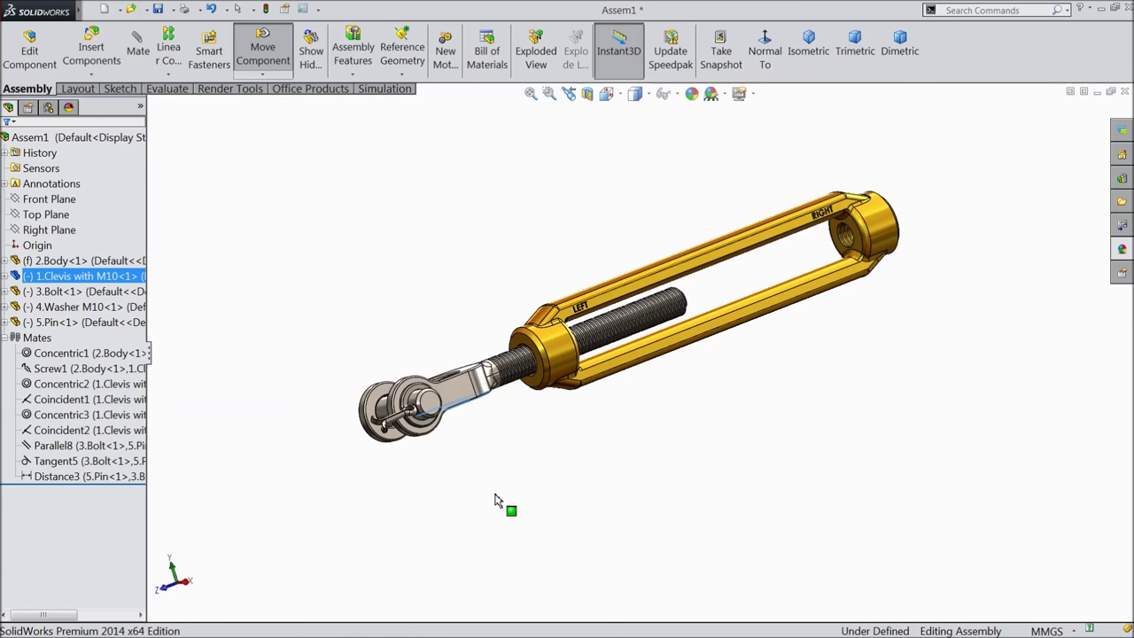
left_click_drag(473, 472, 416, 298)
Undo the trial movements of the clevis and bolt, and collapse the Mates group in the assembly tree.
left_click(238, 12)
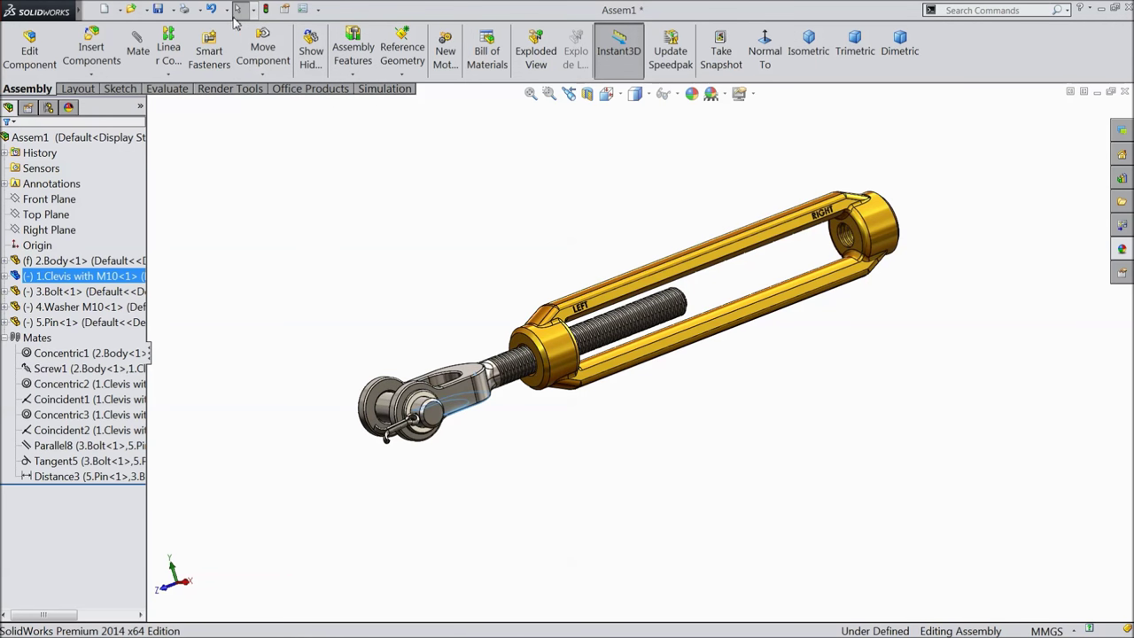
left_click(212, 11)
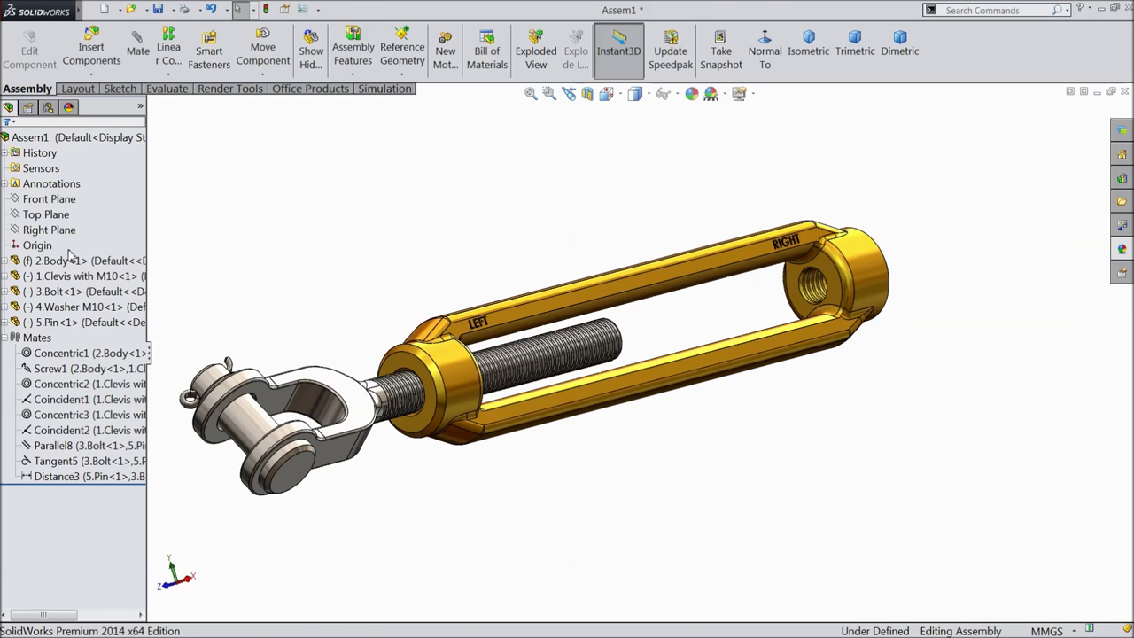
left_click(5, 338)
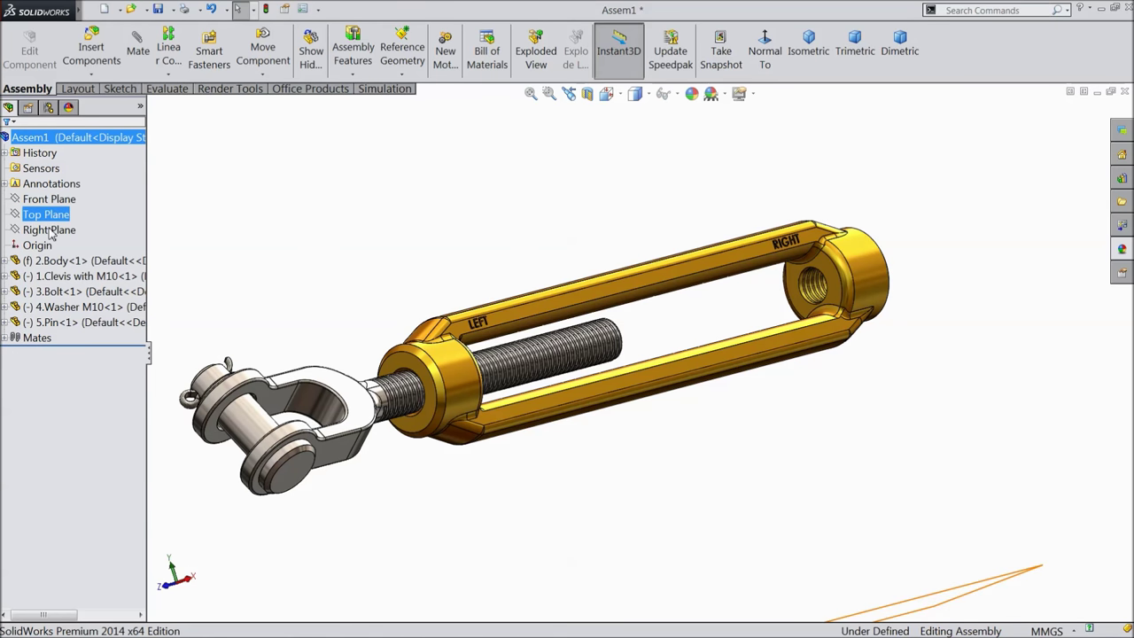
Start mirroring components with the turnbuckle body's own Front Plane as the mirror plane.
left_click(58, 264)
left_click(5, 262)
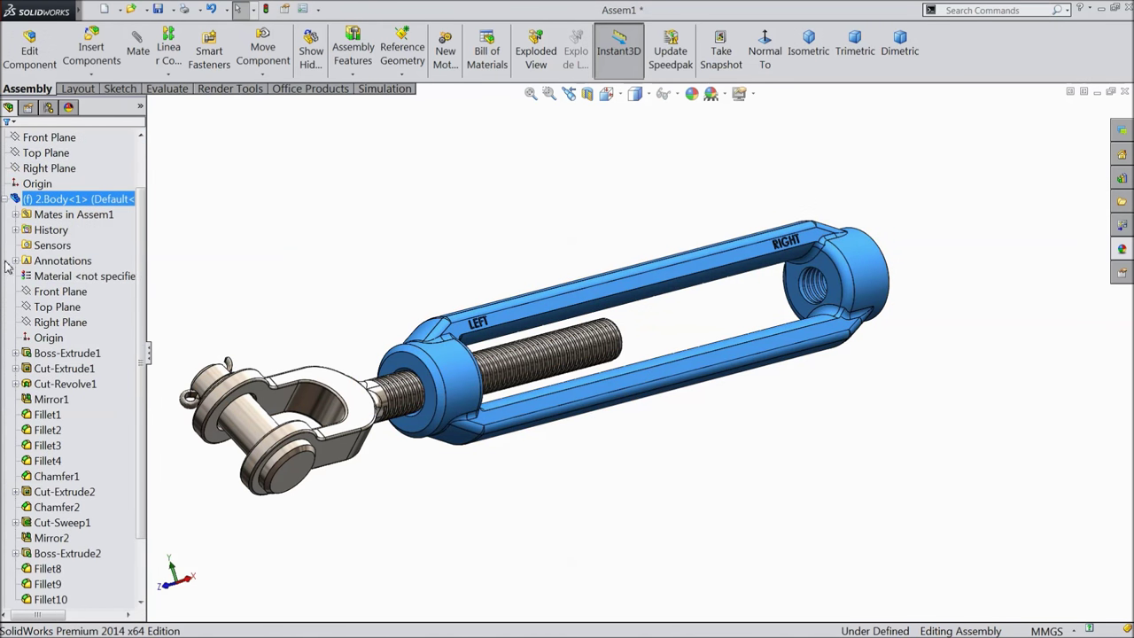
left_click(60, 291)
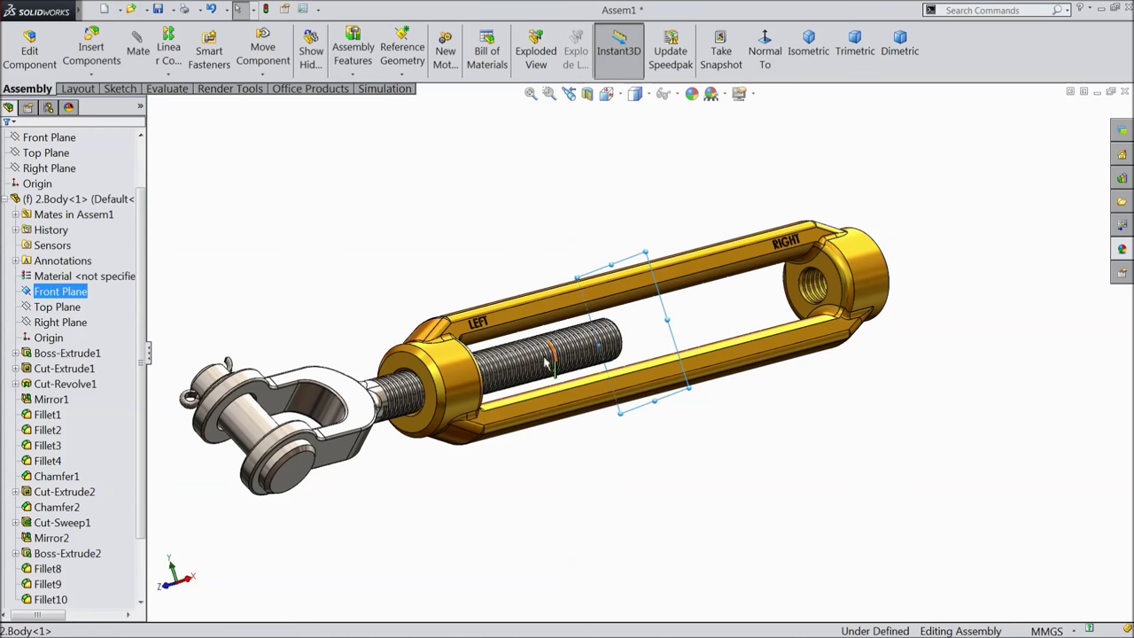
left_click(168, 74)
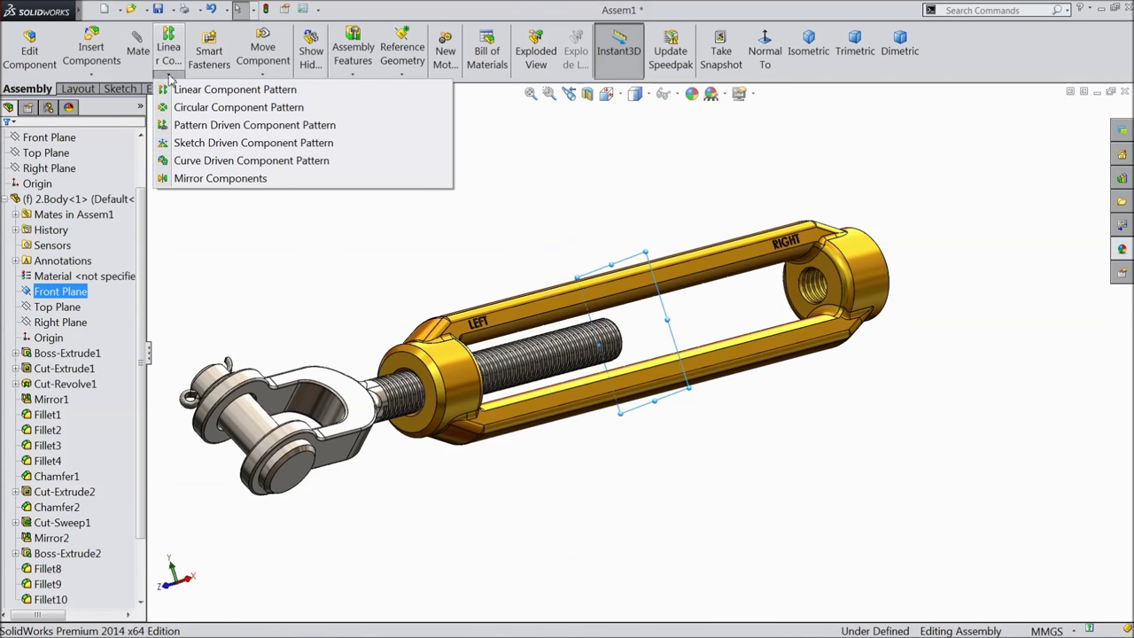
left_click(202, 178)
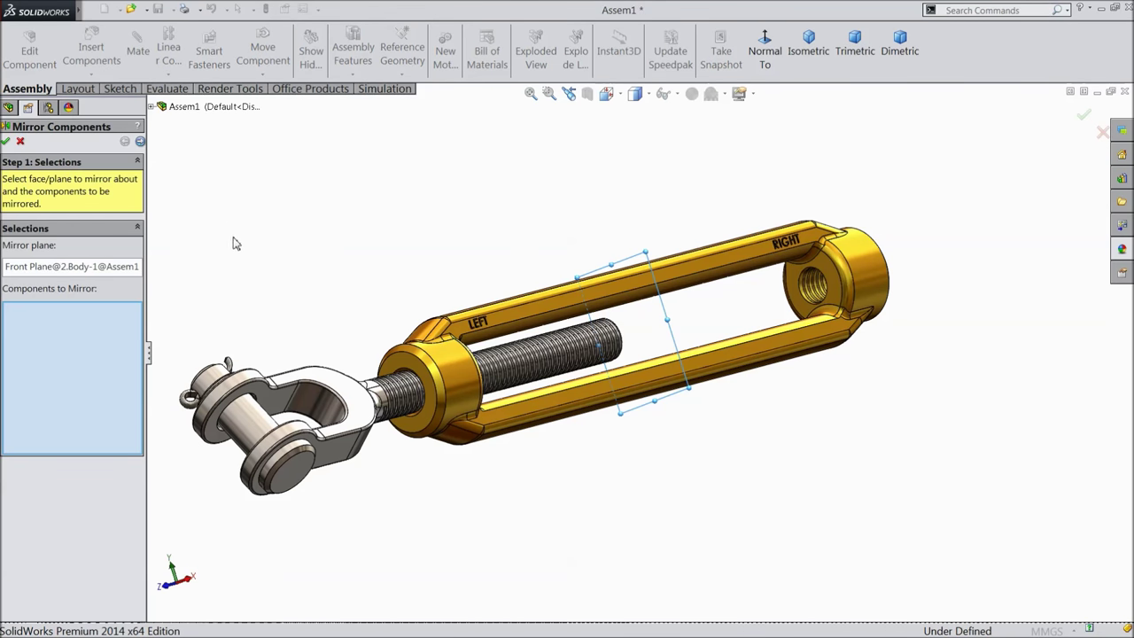
Choose the LEFT-end bolt, pin, clevis and washer as the components to mirror.
left_click(256, 429)
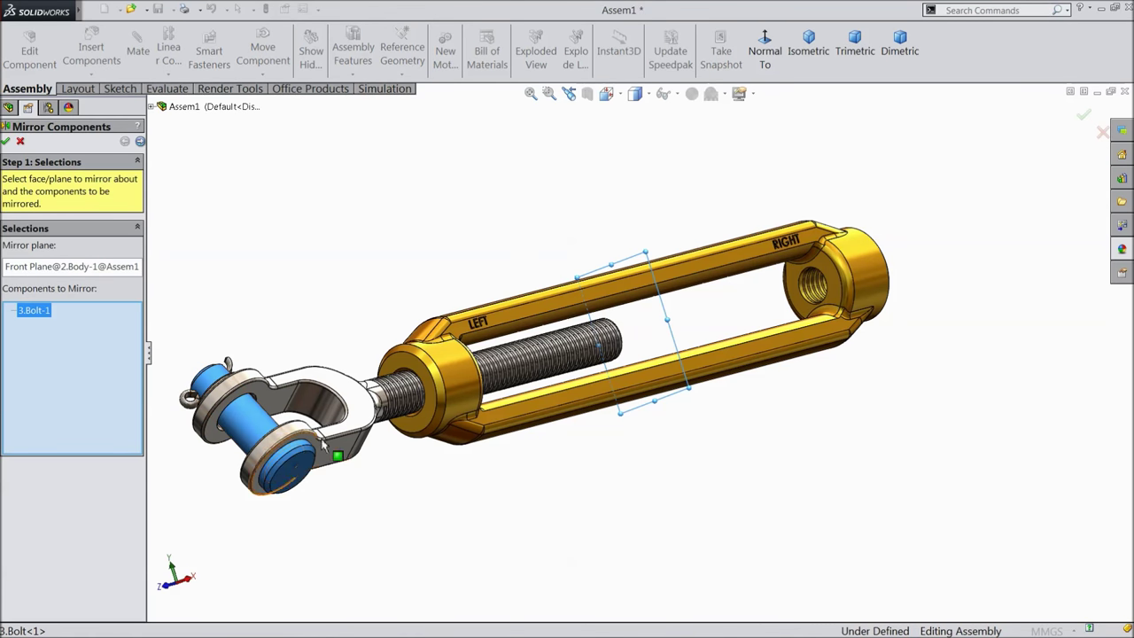
left_click(266, 390)
left_click(232, 374)
left_click(214, 387)
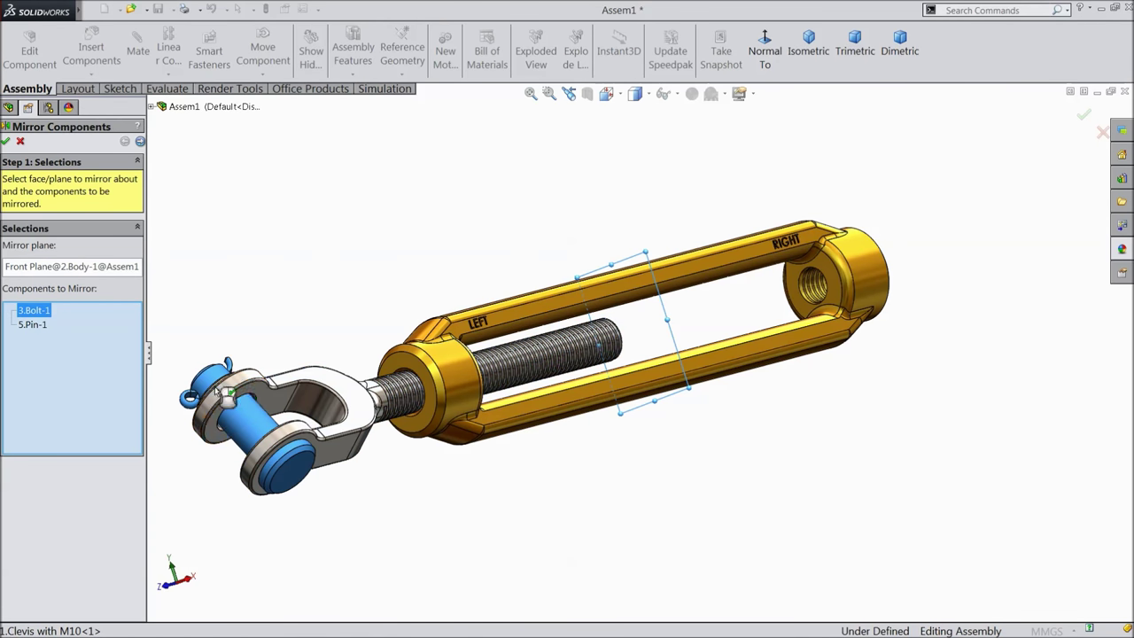
left_click(280, 380)
middle_click_drag(280, 379, 354, 319)
scroll(354, 319, "down", 5)
left_click(393, 458)
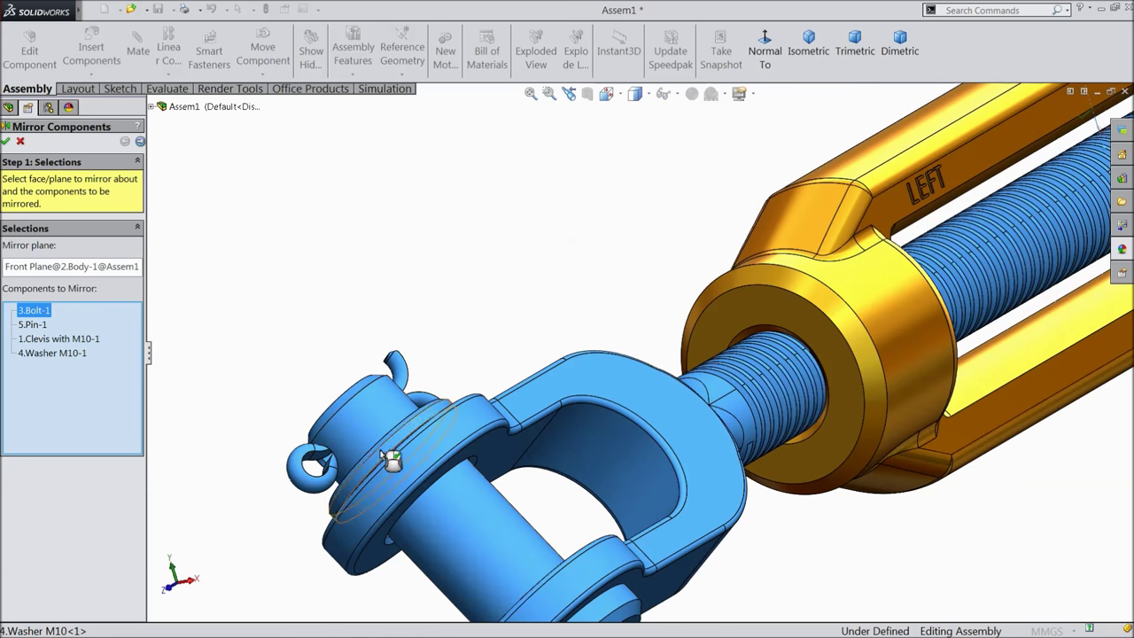
Accept the orientation of the mirrored components and create them at the body's RIGHT end.
scroll(653, 451, "up", 6)
middle_click_drag(658, 444, 930, 304)
scroll(546, 284, "down", 3)
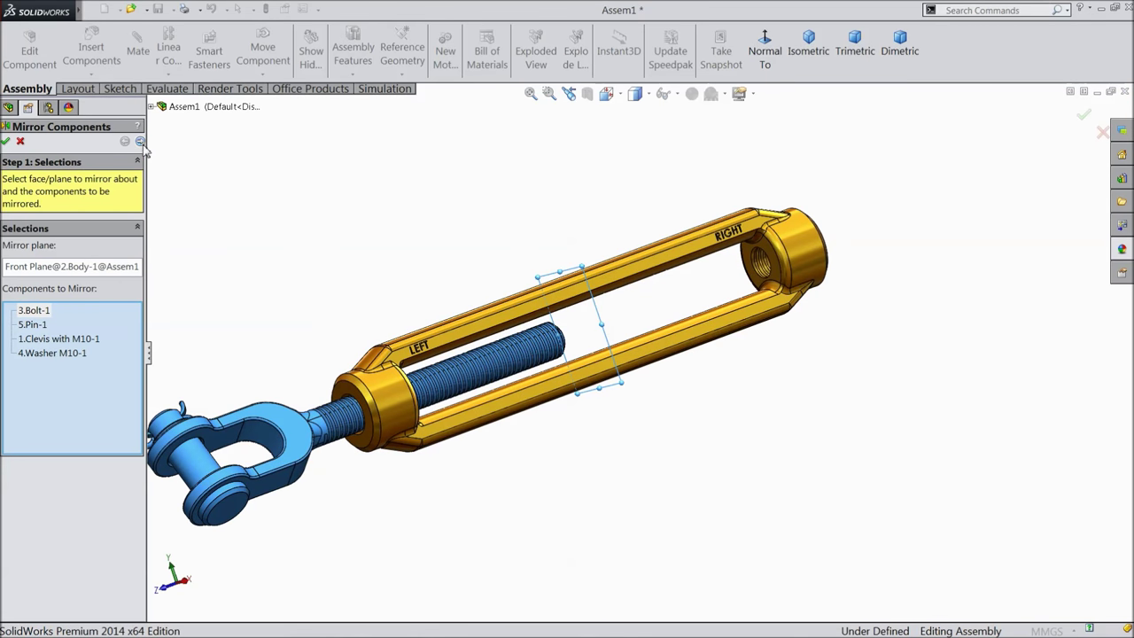
left_click(140, 142)
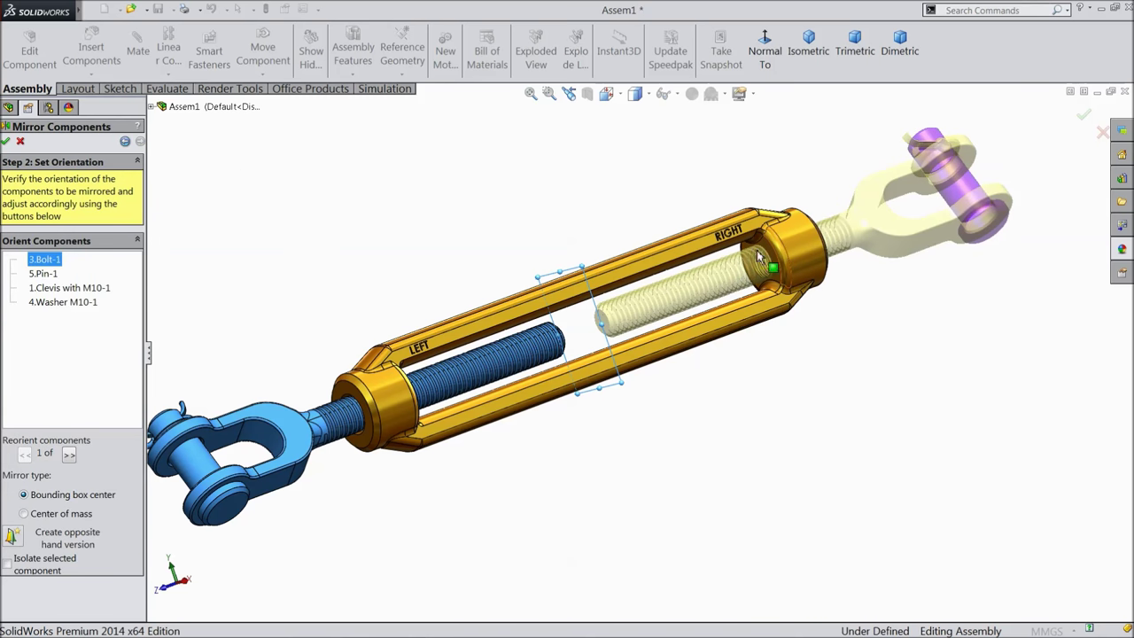
left_click(7, 142)
scroll(497, 266, "up", 2)
scroll(474, 301, "down", 2)
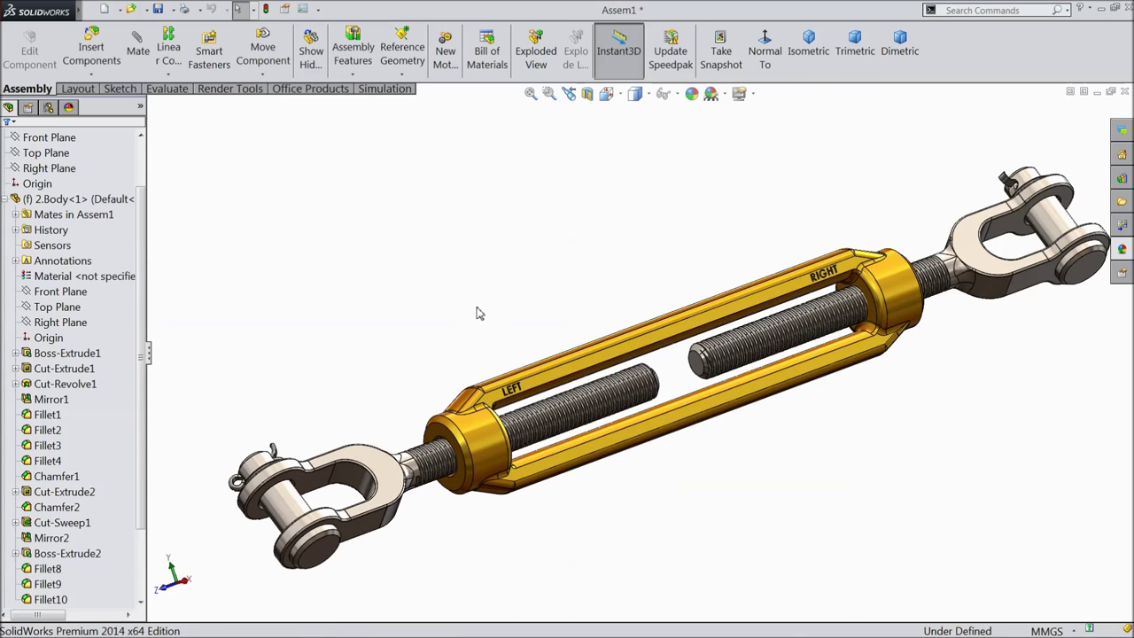
Move the LEFT-end bolt to try out the mirrored assembly's motion and examine how the pin sits in the bolt's hole.
left_click_drag(396, 483, 313, 507)
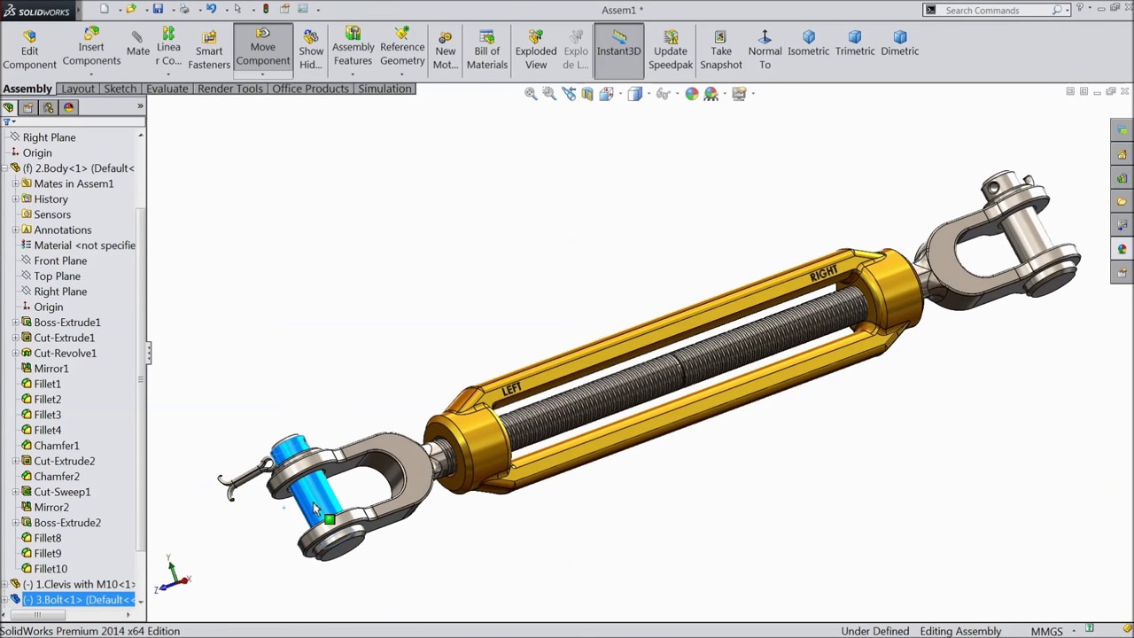
left_click_drag(312, 501, 326, 507)
key("Escape")
left_click(306, 388)
middle_click_drag(326, 507, 485, 492)
scroll(431, 355, "down", 10)
key("Escape")
scroll(435, 362, "down", 3)
mouse_move(455, 321)
middle_mouse_down()
mouse_move(469, 311)
mouse_move(453, 327)
middle_mouse_up()
scroll(528, 450, "down", 5)
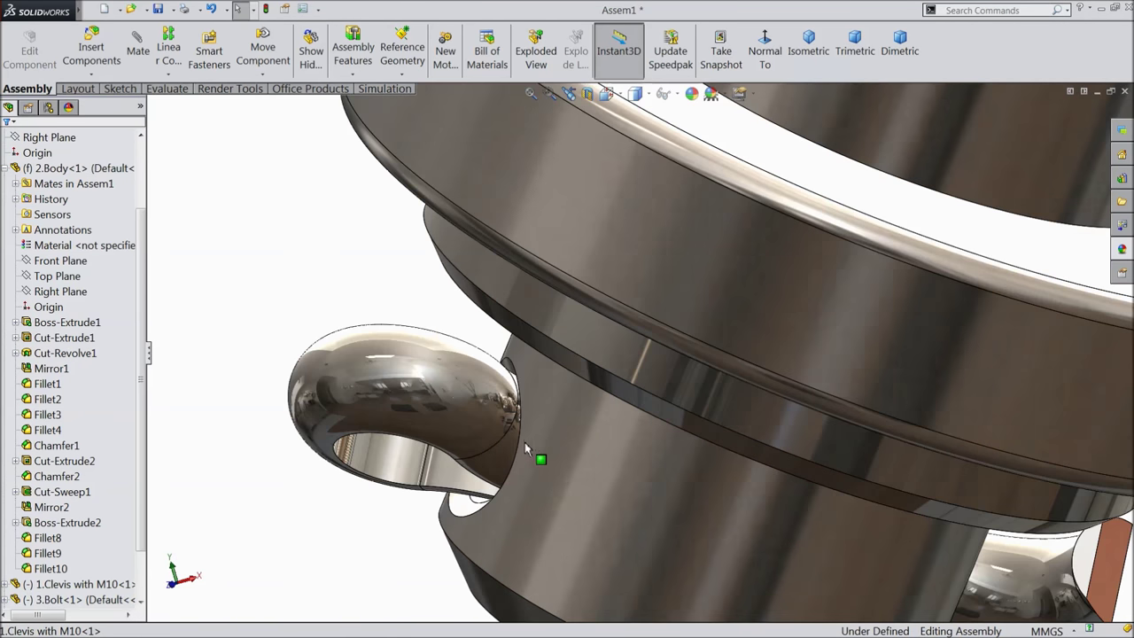
scroll(528, 446, "down", 5)
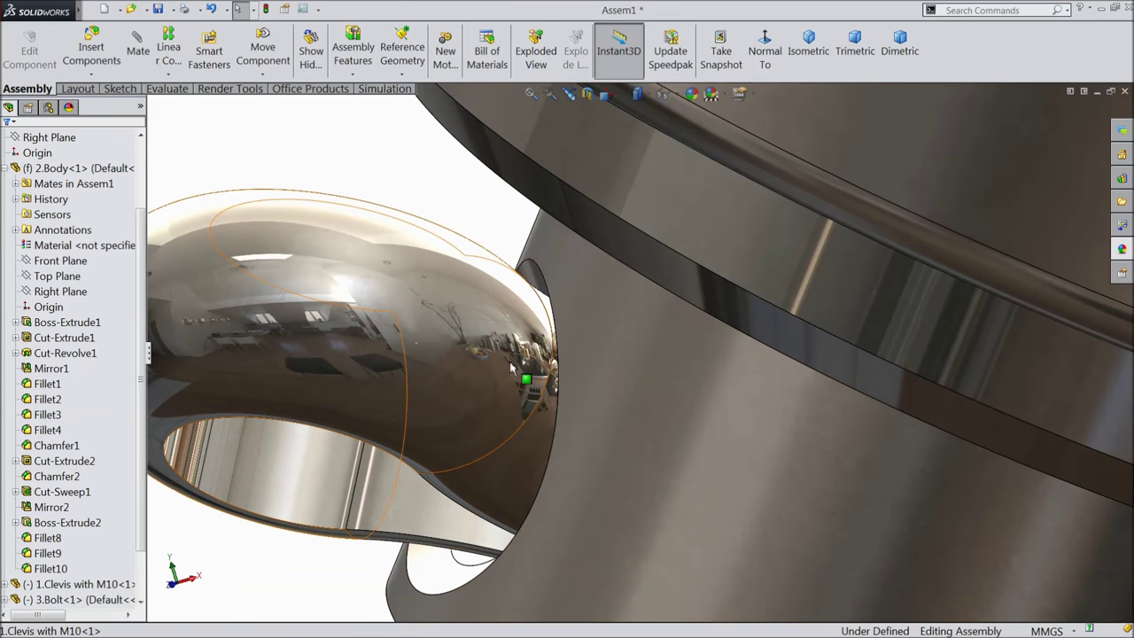
Add a perpendicular mate between the pin's flat end face and the clevis arm's outer face at the LEFT end.
left_click(6, 168)
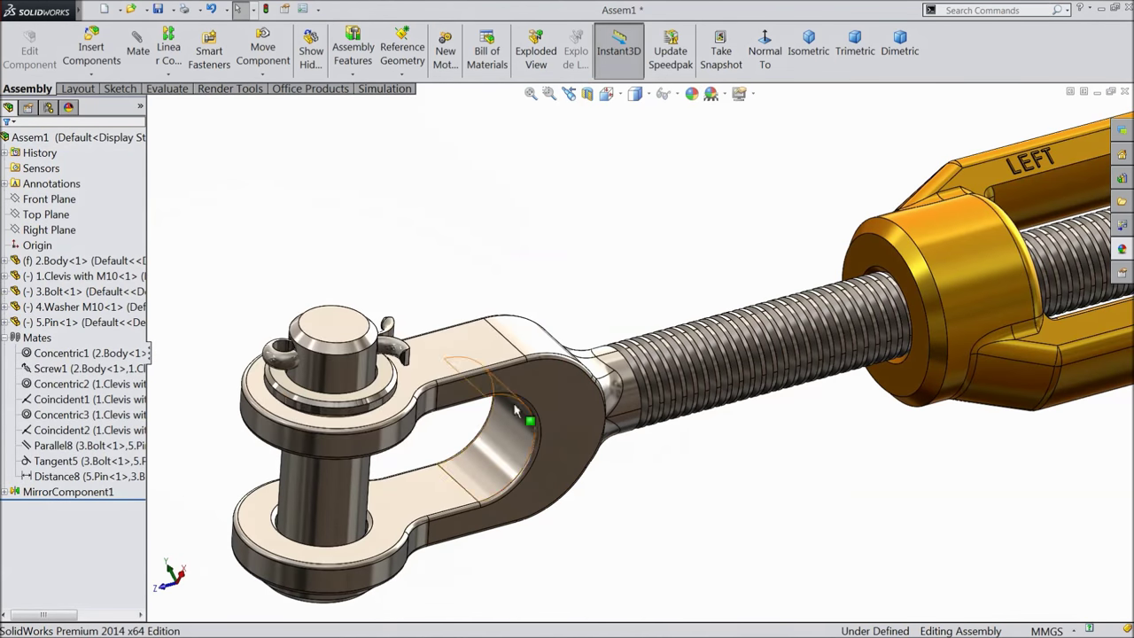
scroll(532, 417, "down", 6)
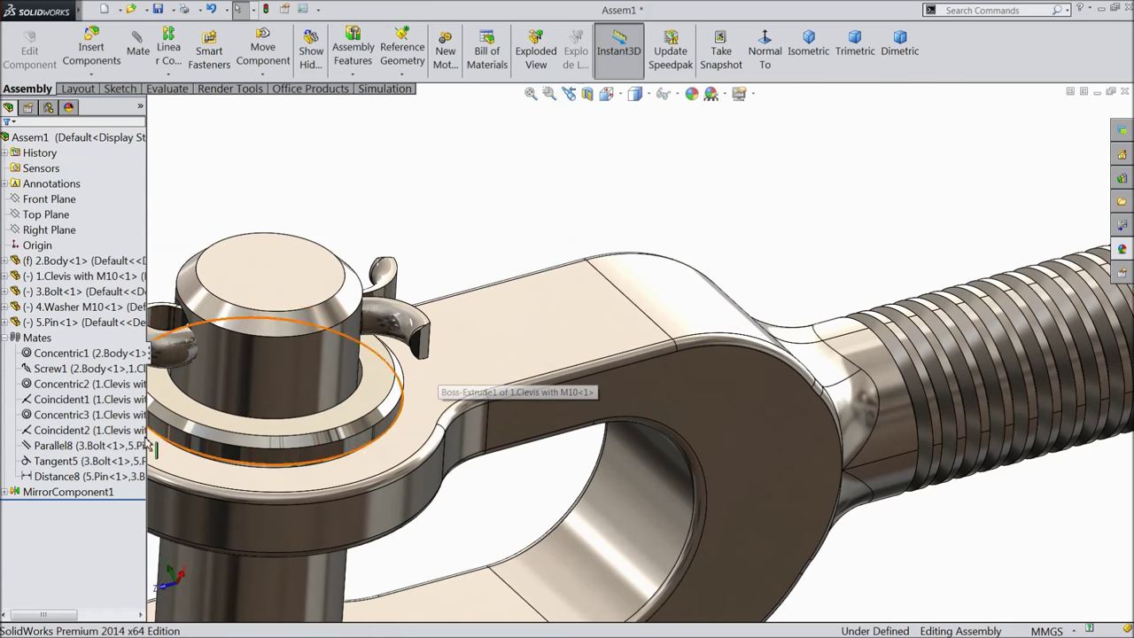
left_click(137, 45)
scroll(475, 327, "down", 3)
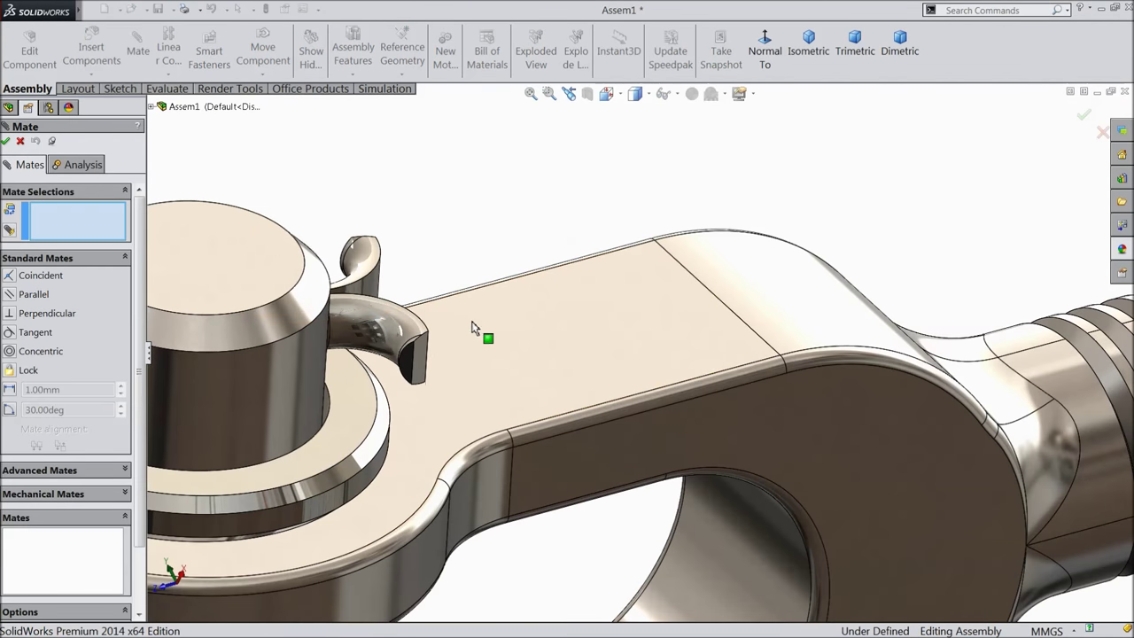
left_click(422, 367)
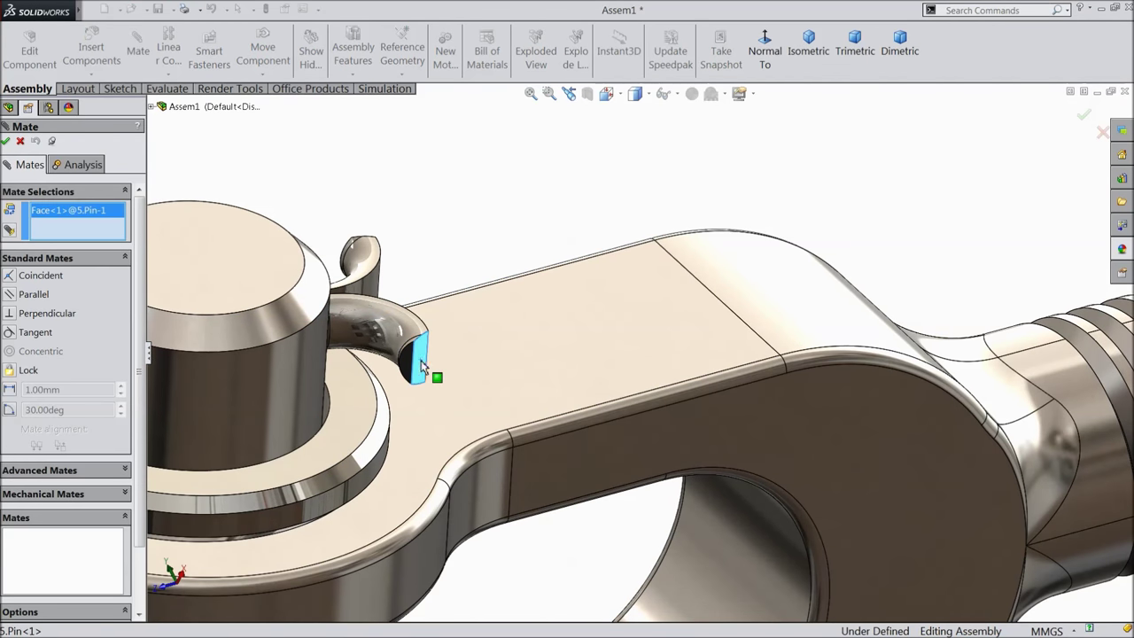
left_click(419, 453)
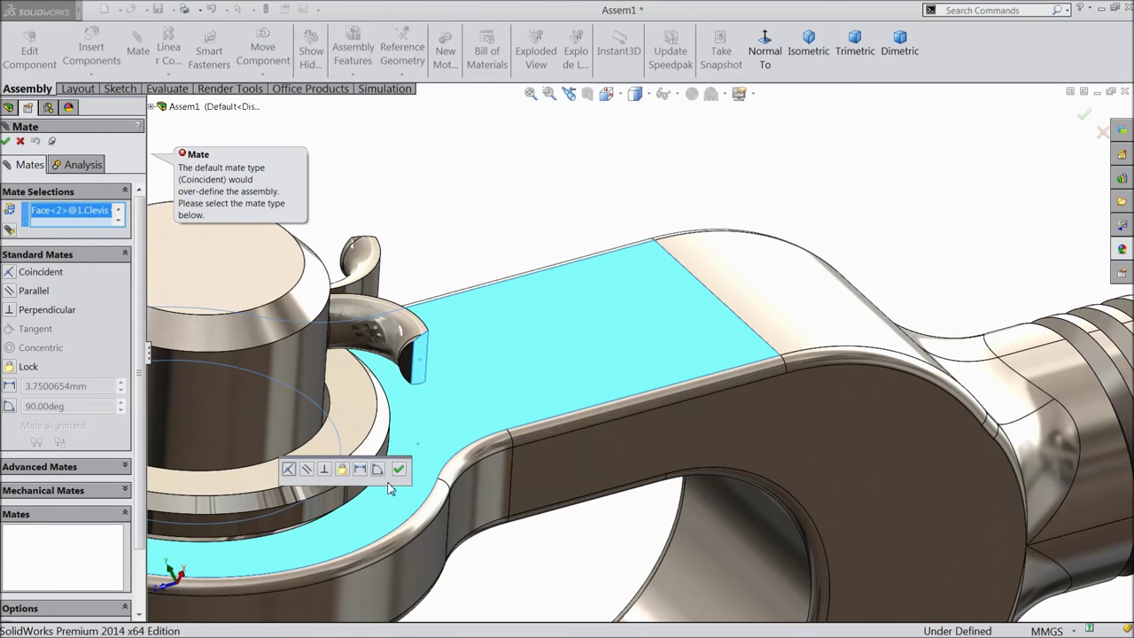
left_click(325, 469)
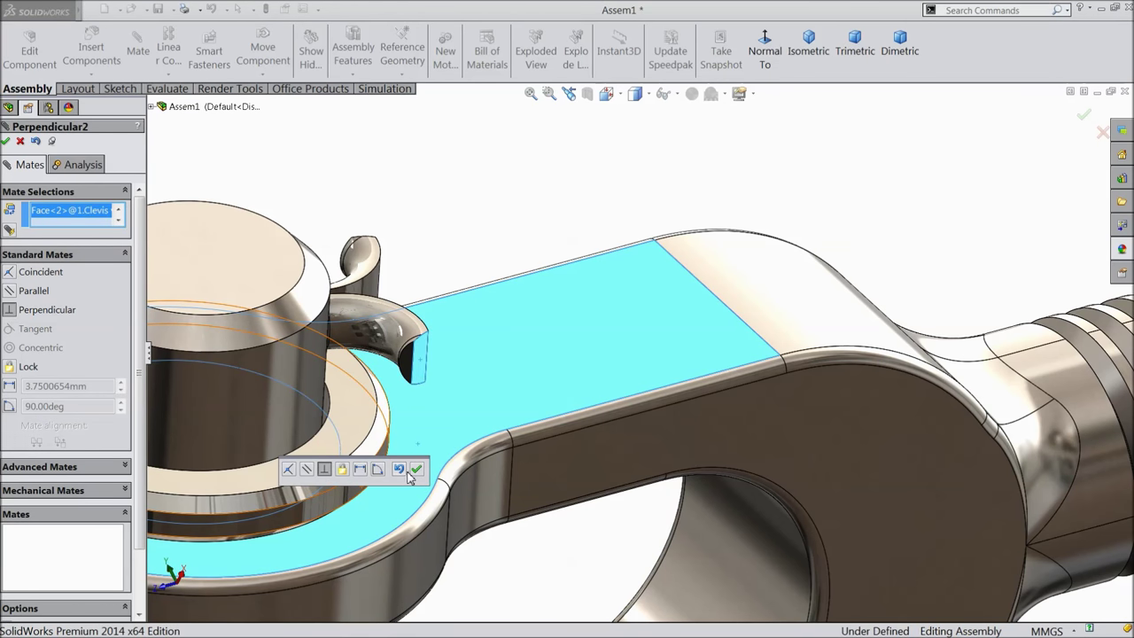
left_click(416, 472)
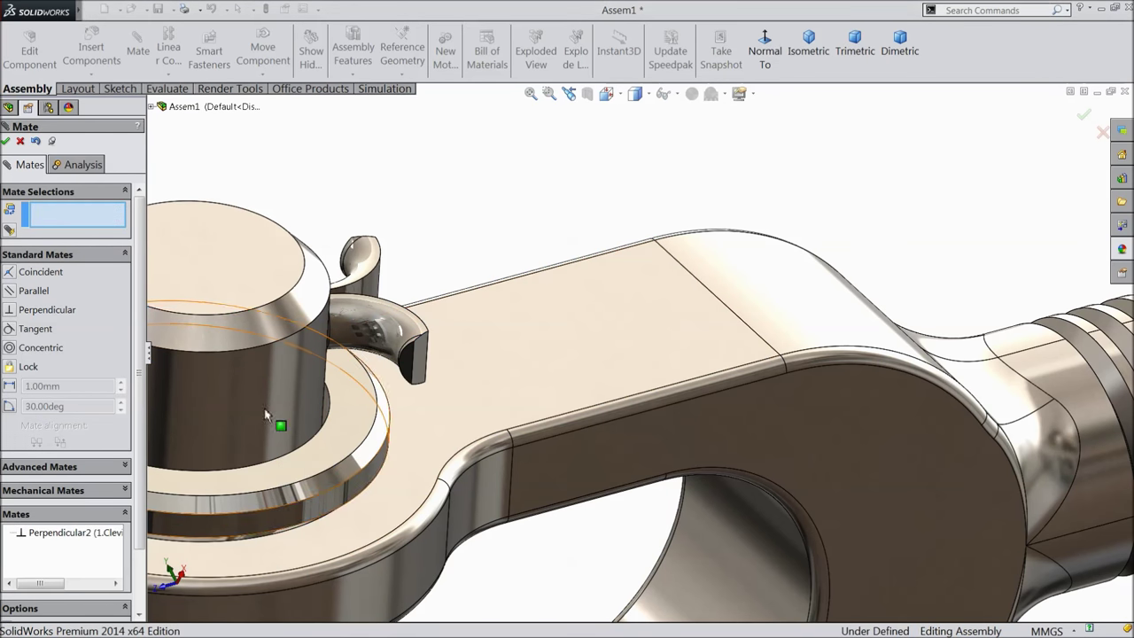
left_click(8, 142)
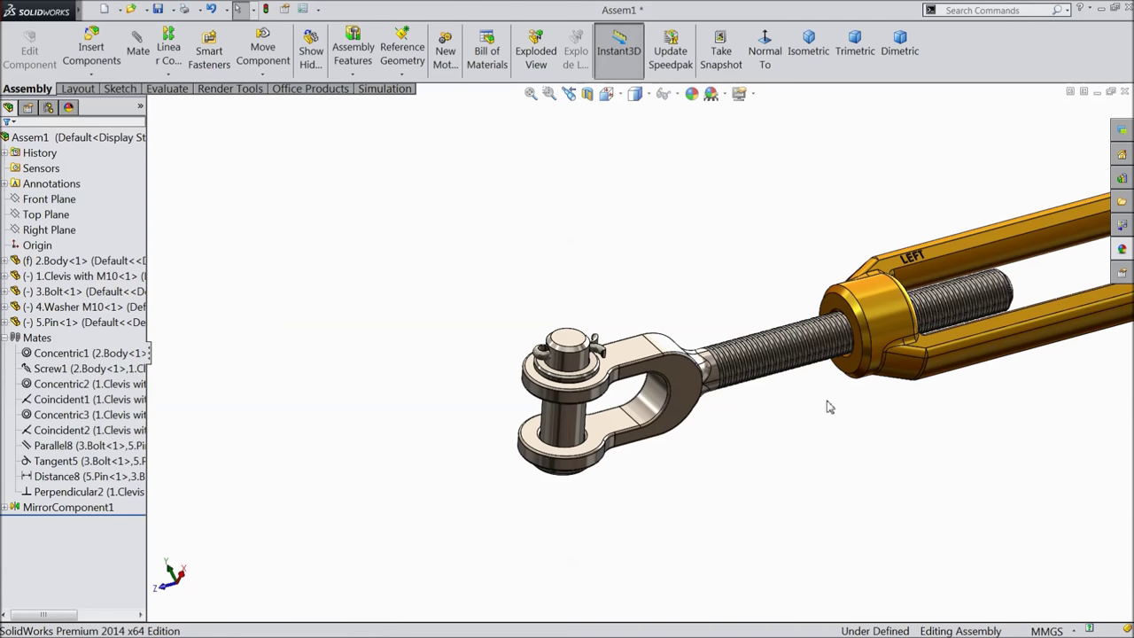
Turn the LEFT-end clevis to try out how its bolt and pin follow, and clear the selection.
scroll(851, 355, "down", 8)
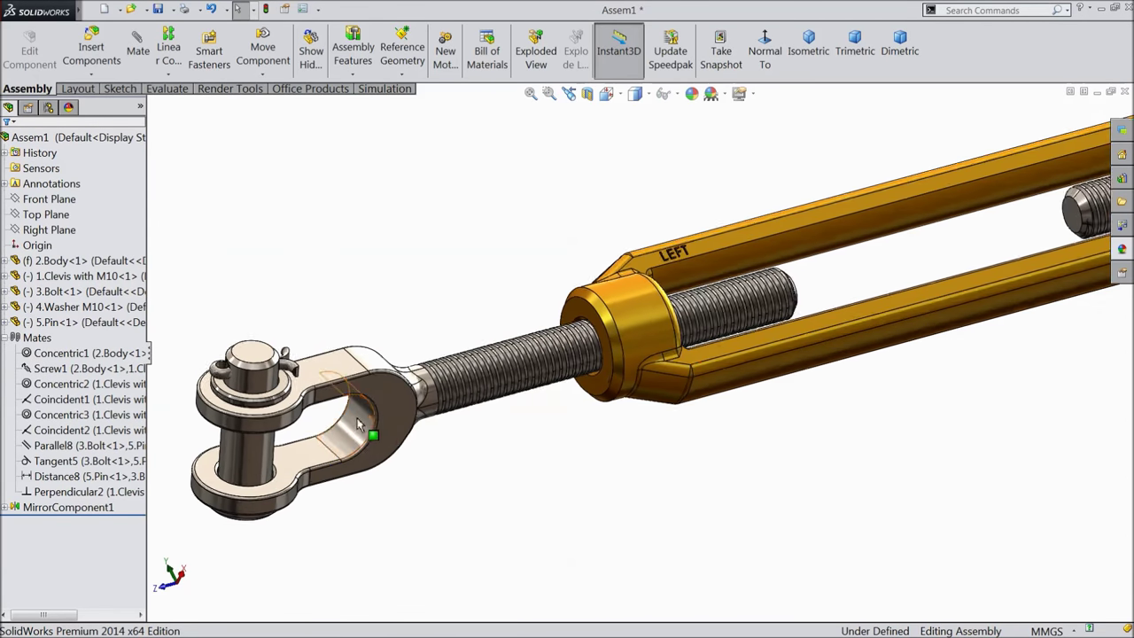
left_click_drag(411, 443, 473, 392)
scroll(821, 350, "up", 5)
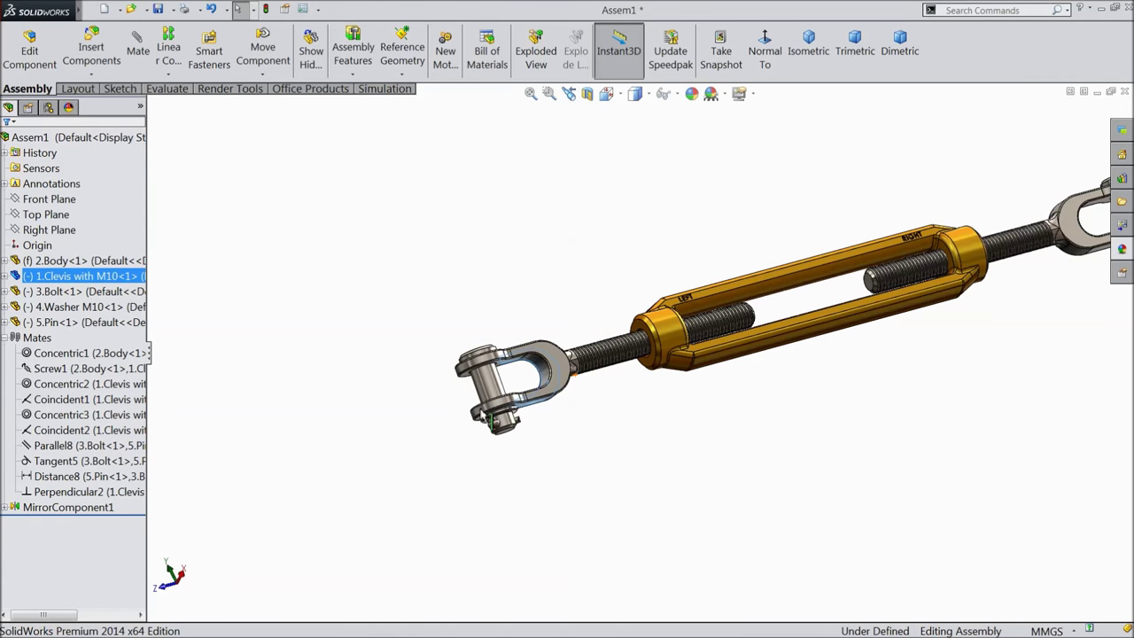
scroll(824, 328, "down", 4)
left_click(573, 218)
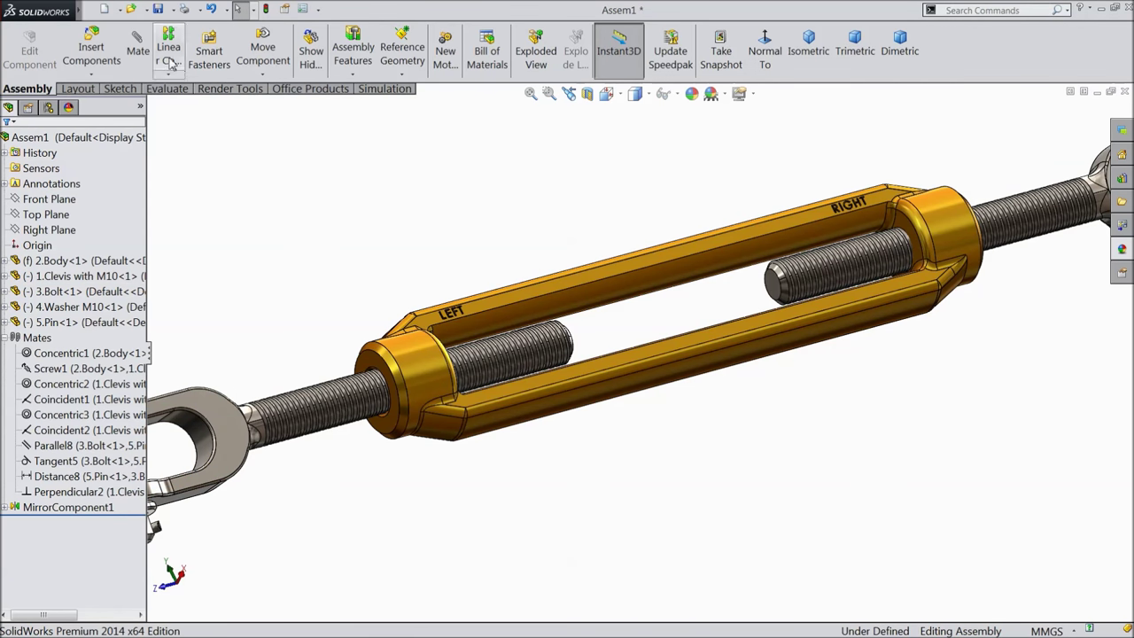
Add a limit distance mate between the end faces of the two clevis screws, with maximum 120 mm and minimum 0 mm.
left_click(139, 50)
left_click(787, 298)
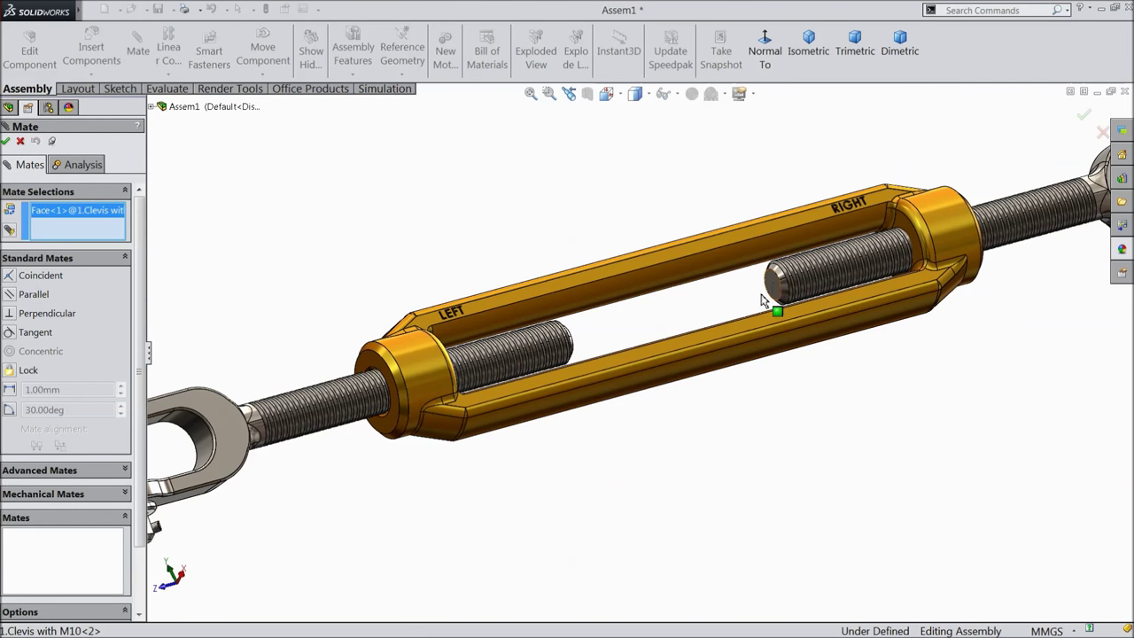
scroll(706, 310, "up", 3)
left_click(639, 345)
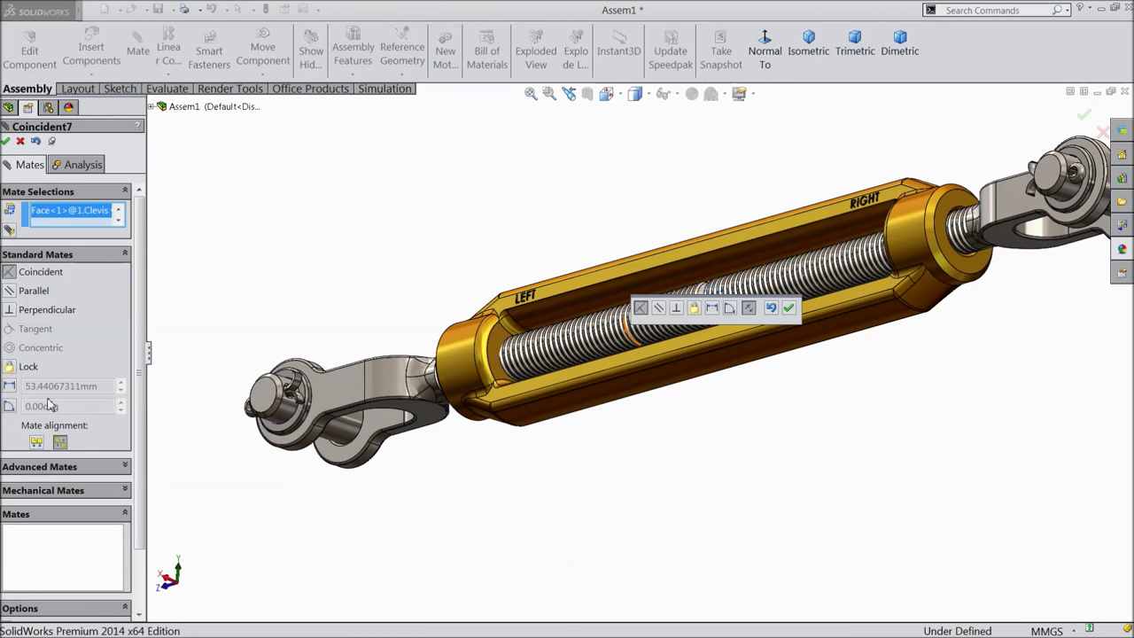
left_click(21, 467)
left_click(9, 336)
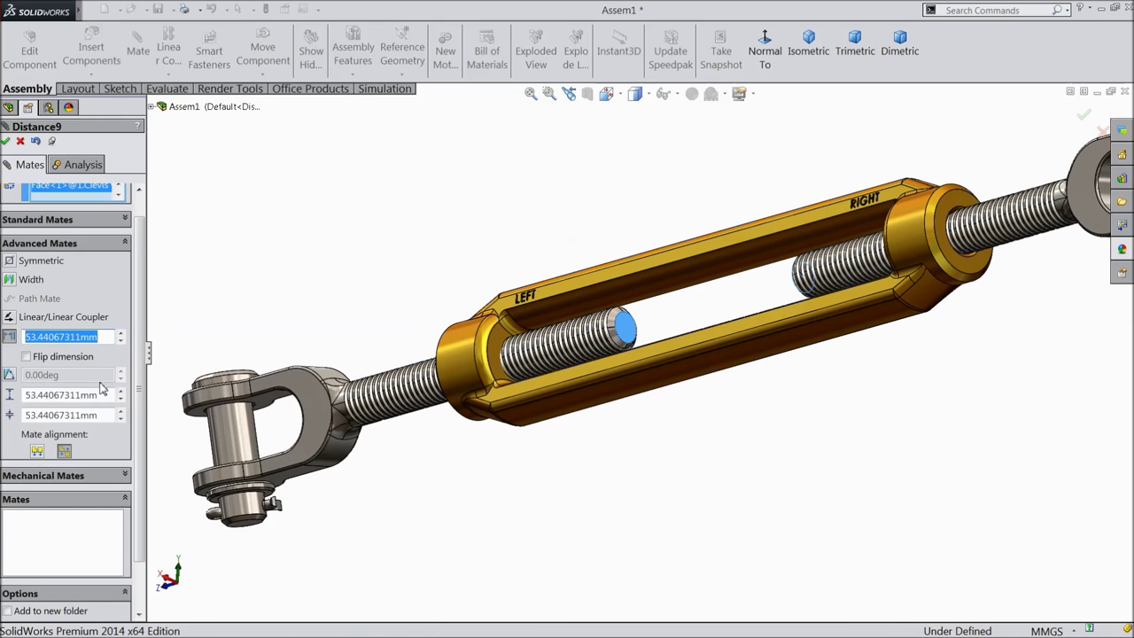
type("120")
key("Return")
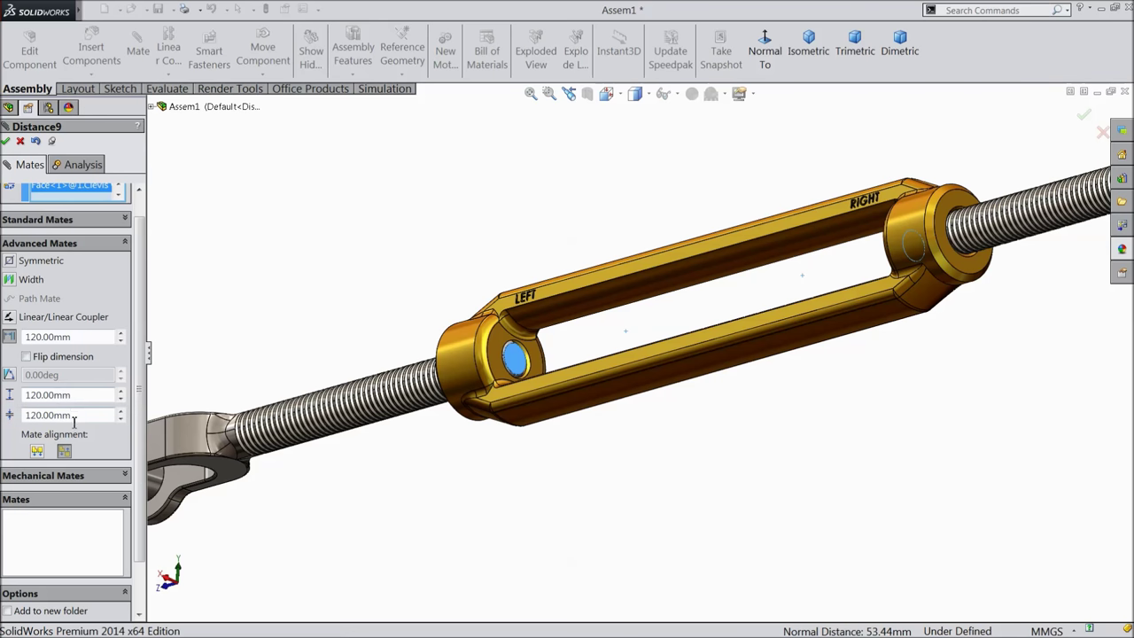
key("Return")
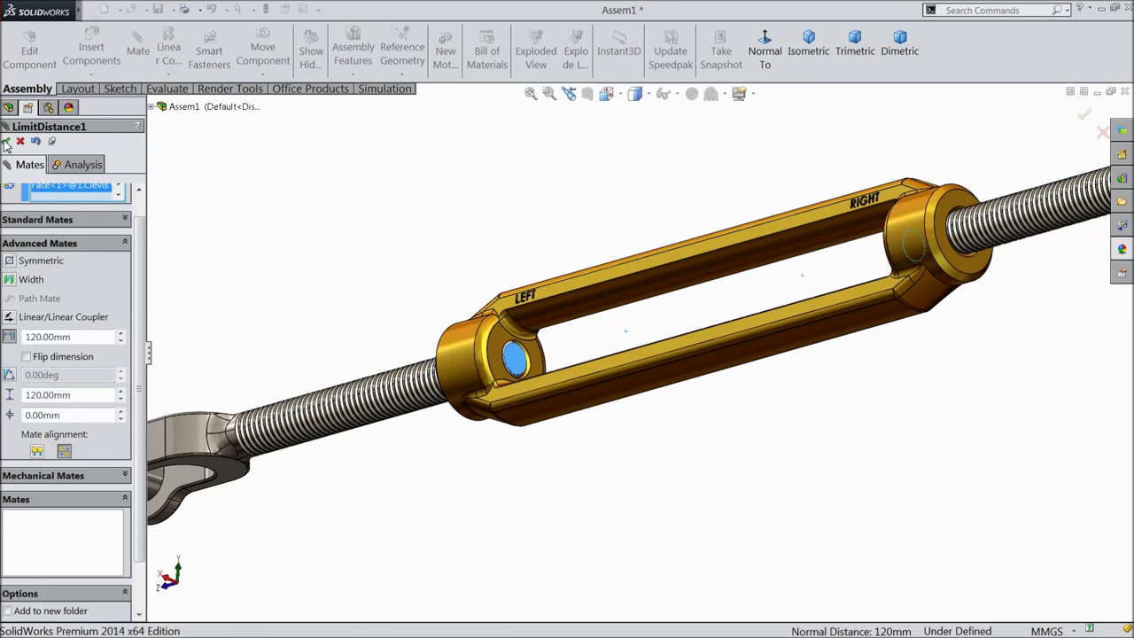
left_click(6, 142)
left_click(6, 142)
Move the LEFT-end clevis to try out the limited screw travel of both ends within the body.
left_click_drag(205, 441, 221, 354)
left_click(477, 459)
middle_click_drag(476, 459, 597, 469)
scroll(666, 373, "down", 3)
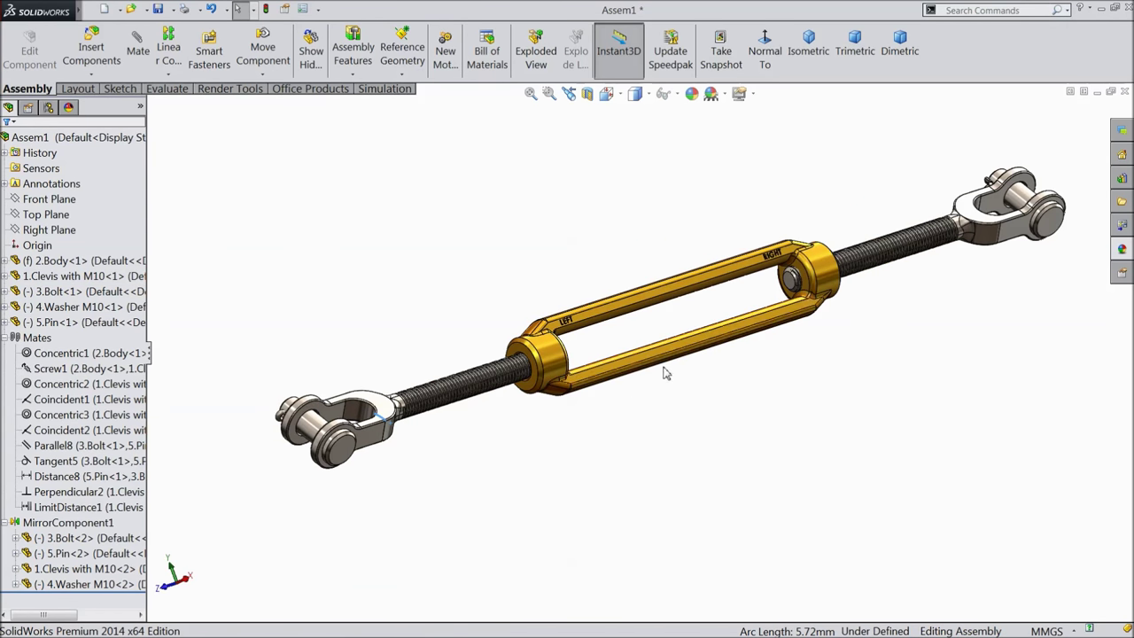
scroll(666, 373, "down", 2)
left_click_drag(304, 463, 671, 381)
key("Escape")
key("Escape")
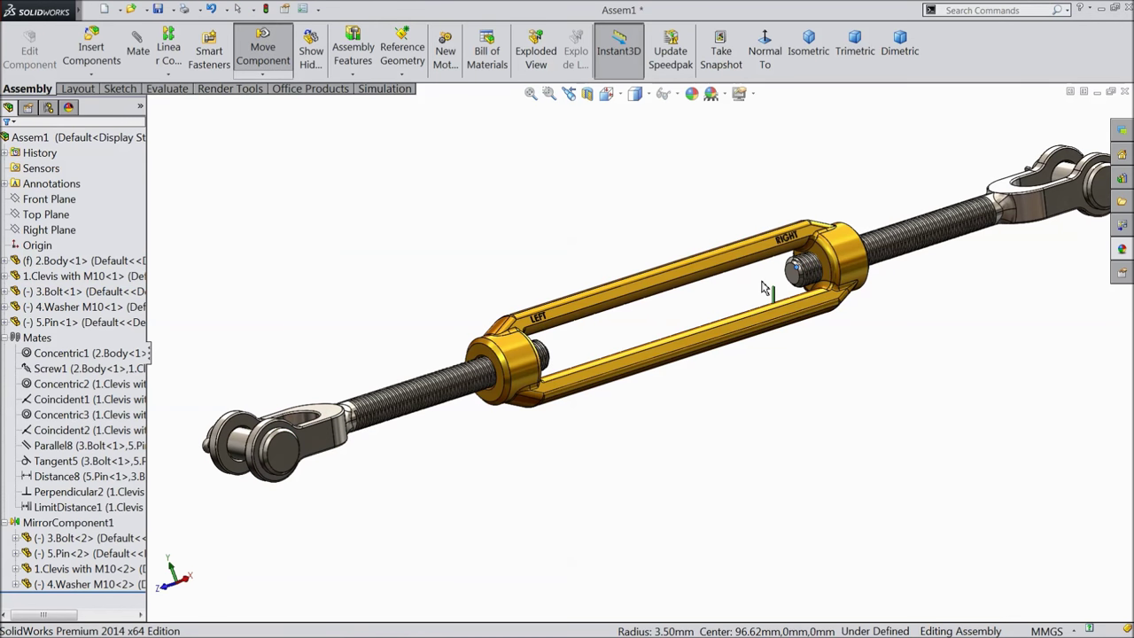
left_click_drag(243, 450, 603, 372)
key("Escape")
middle_click_drag(700, 332, 811, 275)
mouse_move(811, 275)
left_mouse_down()
mouse_move(726, 337)
mouse_move(638, 321)
mouse_move(588, 224)
left_mouse_up()
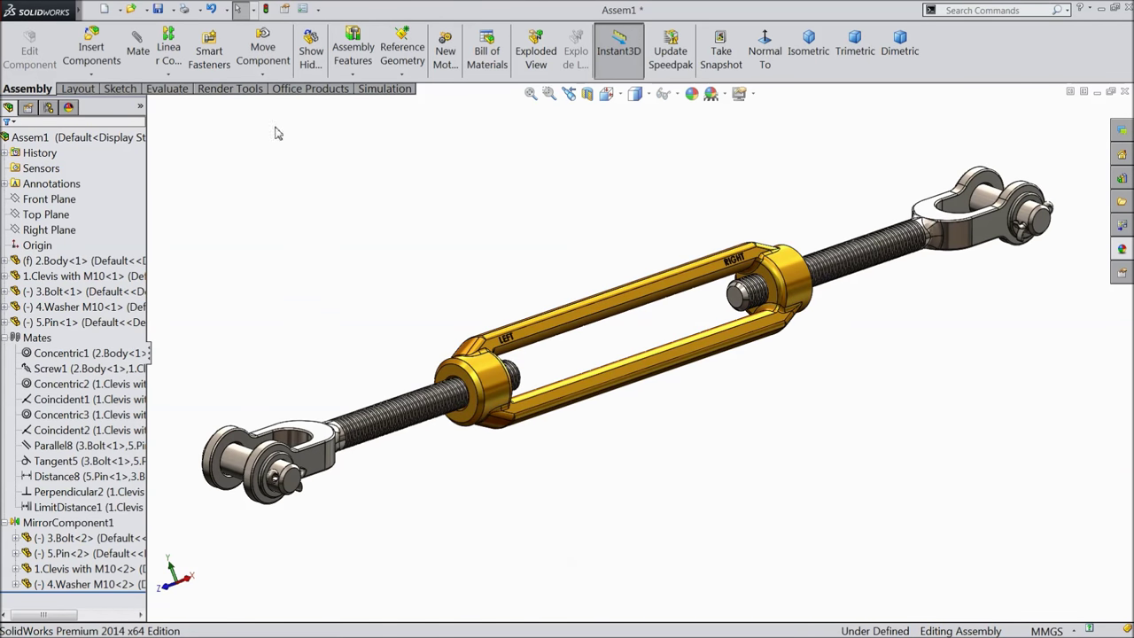
Collapse the mates and mirrored components in the assembly tree, rebuild, and save the file as Assembly in the Turn Buckle M10 folder.
left_click(5, 338)
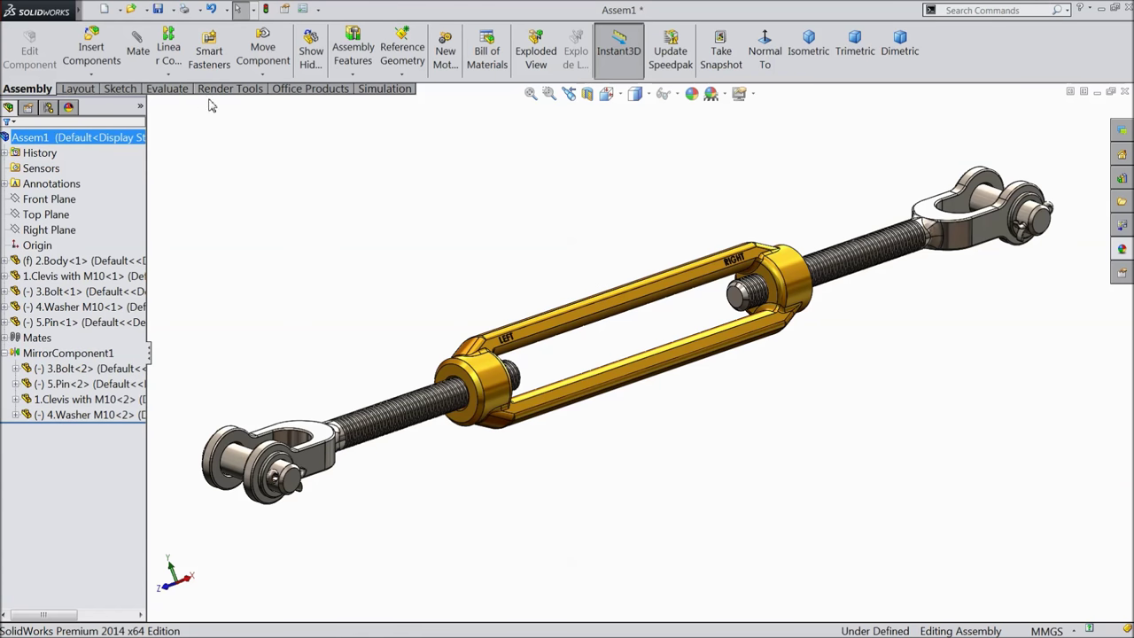
left_click(5, 353)
left_click(160, 10)
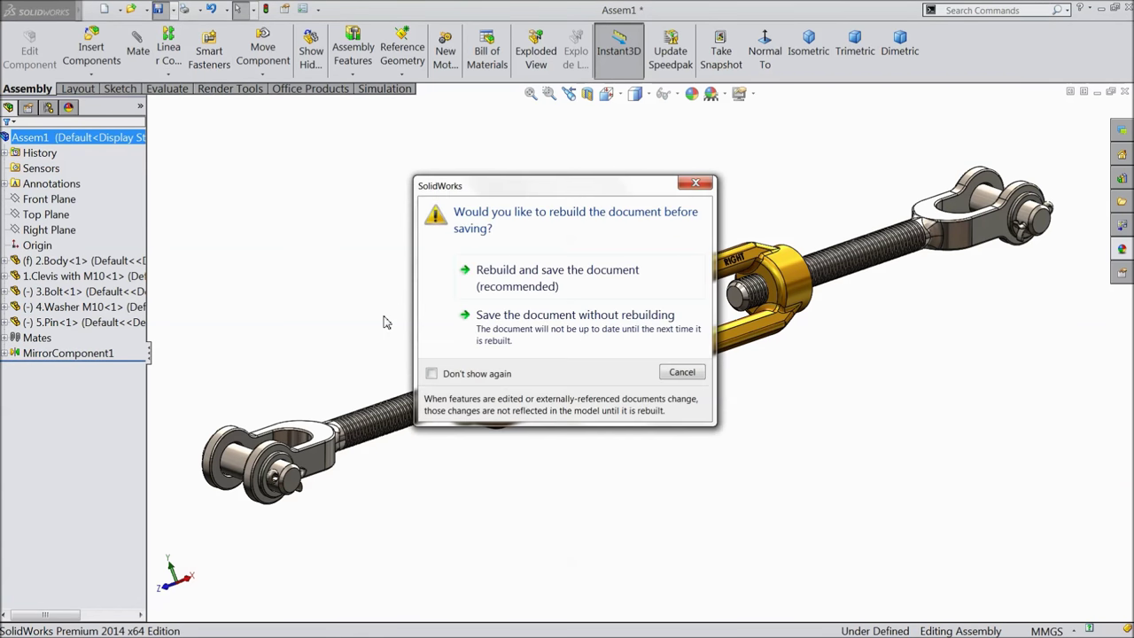
left_click(514, 263)
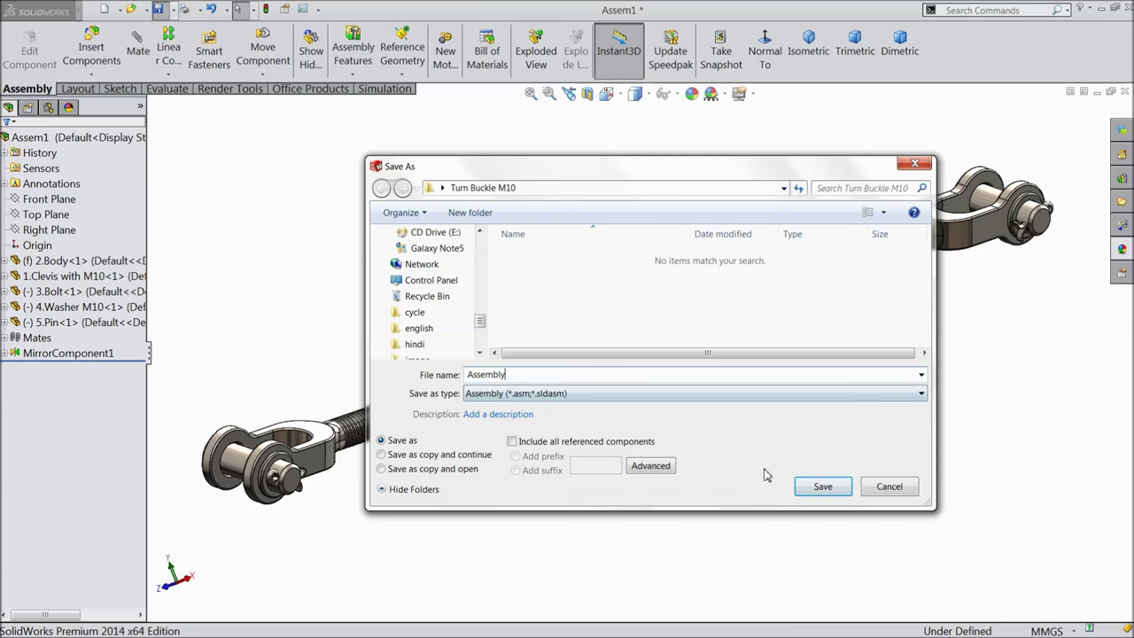
left_click(821, 487)
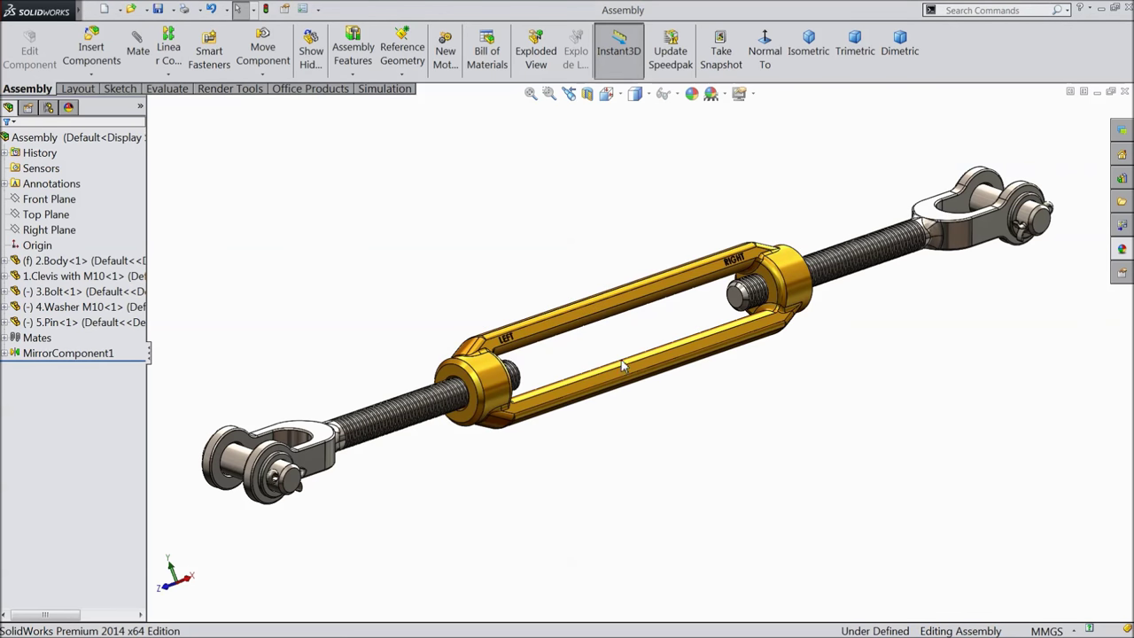
Turn the LEFT-end clevis repeatedly and examine the motion of the complete turnbuckle from different sides.
left_click_drag(623, 353, 413, 505)
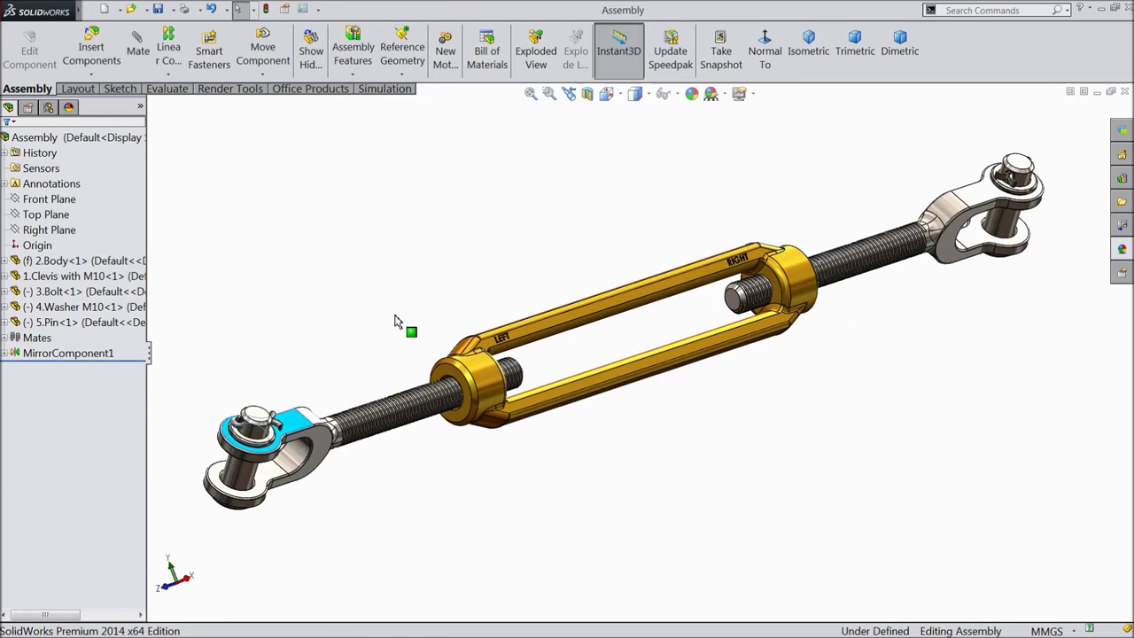
left_click_drag(346, 448, 264, 390)
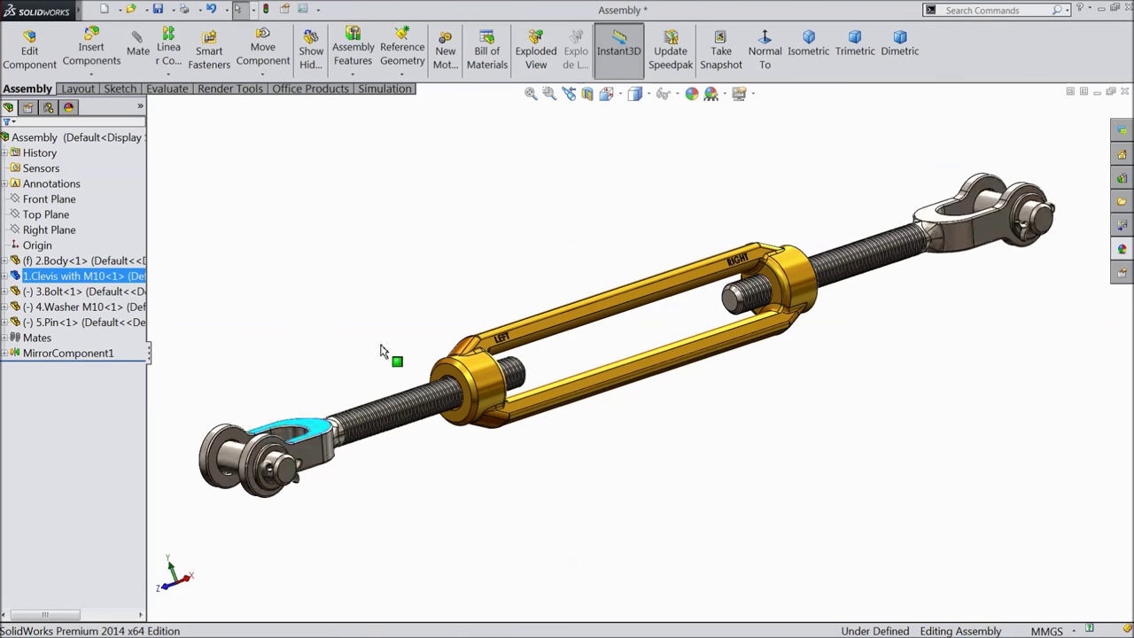
left_click_drag(337, 436, 318, 498)
scroll(522, 269, "up", 3)
scroll(521, 268, "down", 6)
middle_click_drag(398, 265, 448, 354)
scroll(461, 385, "up", 2)
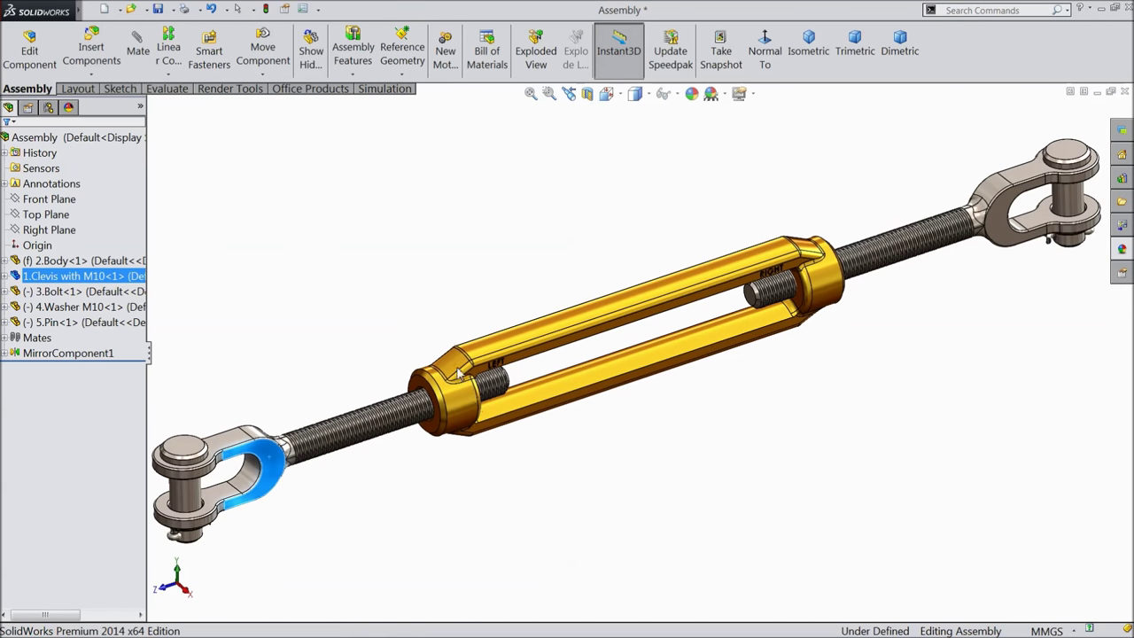
left_click(416, 276)
middle_click_drag(415, 275, 431, 215)
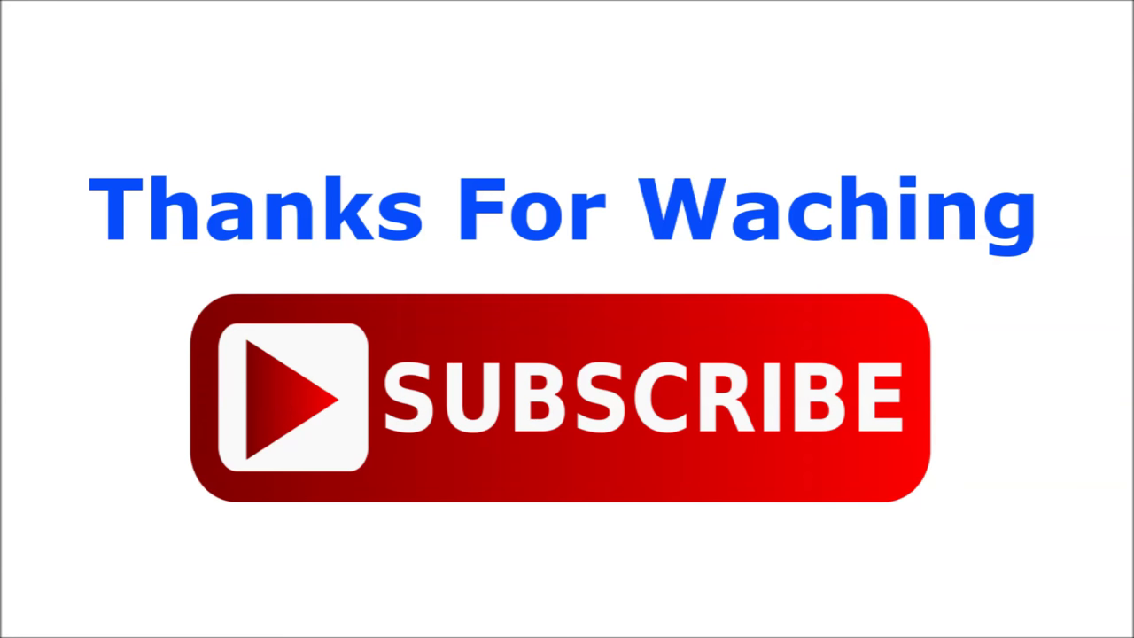